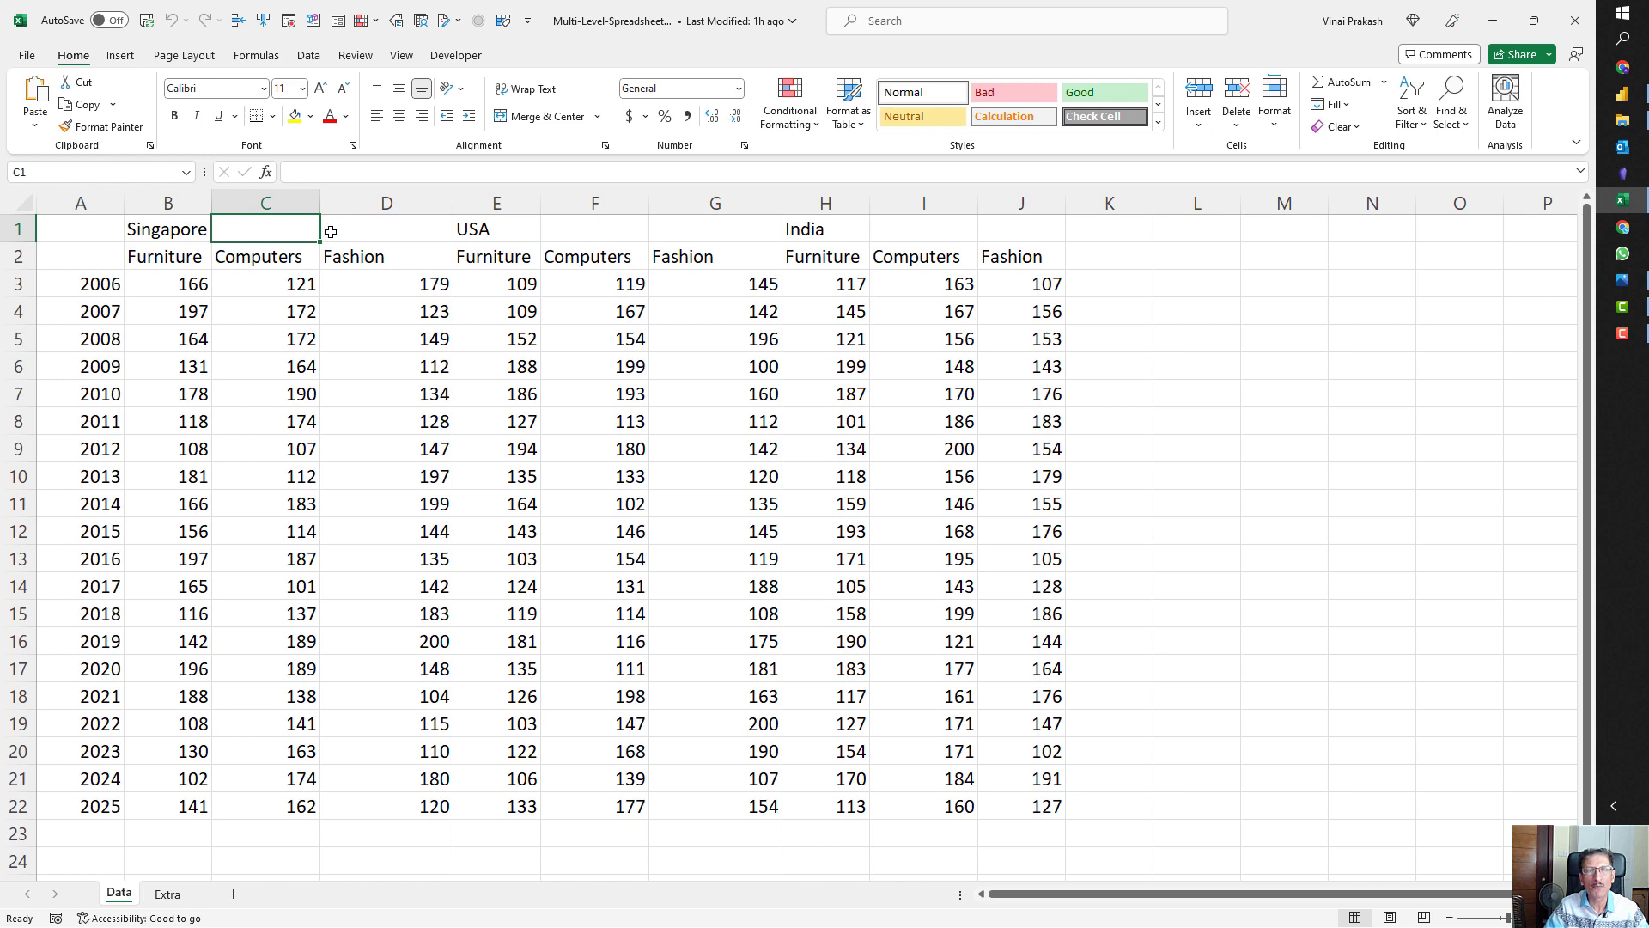
pyautogui.click(351, 231)
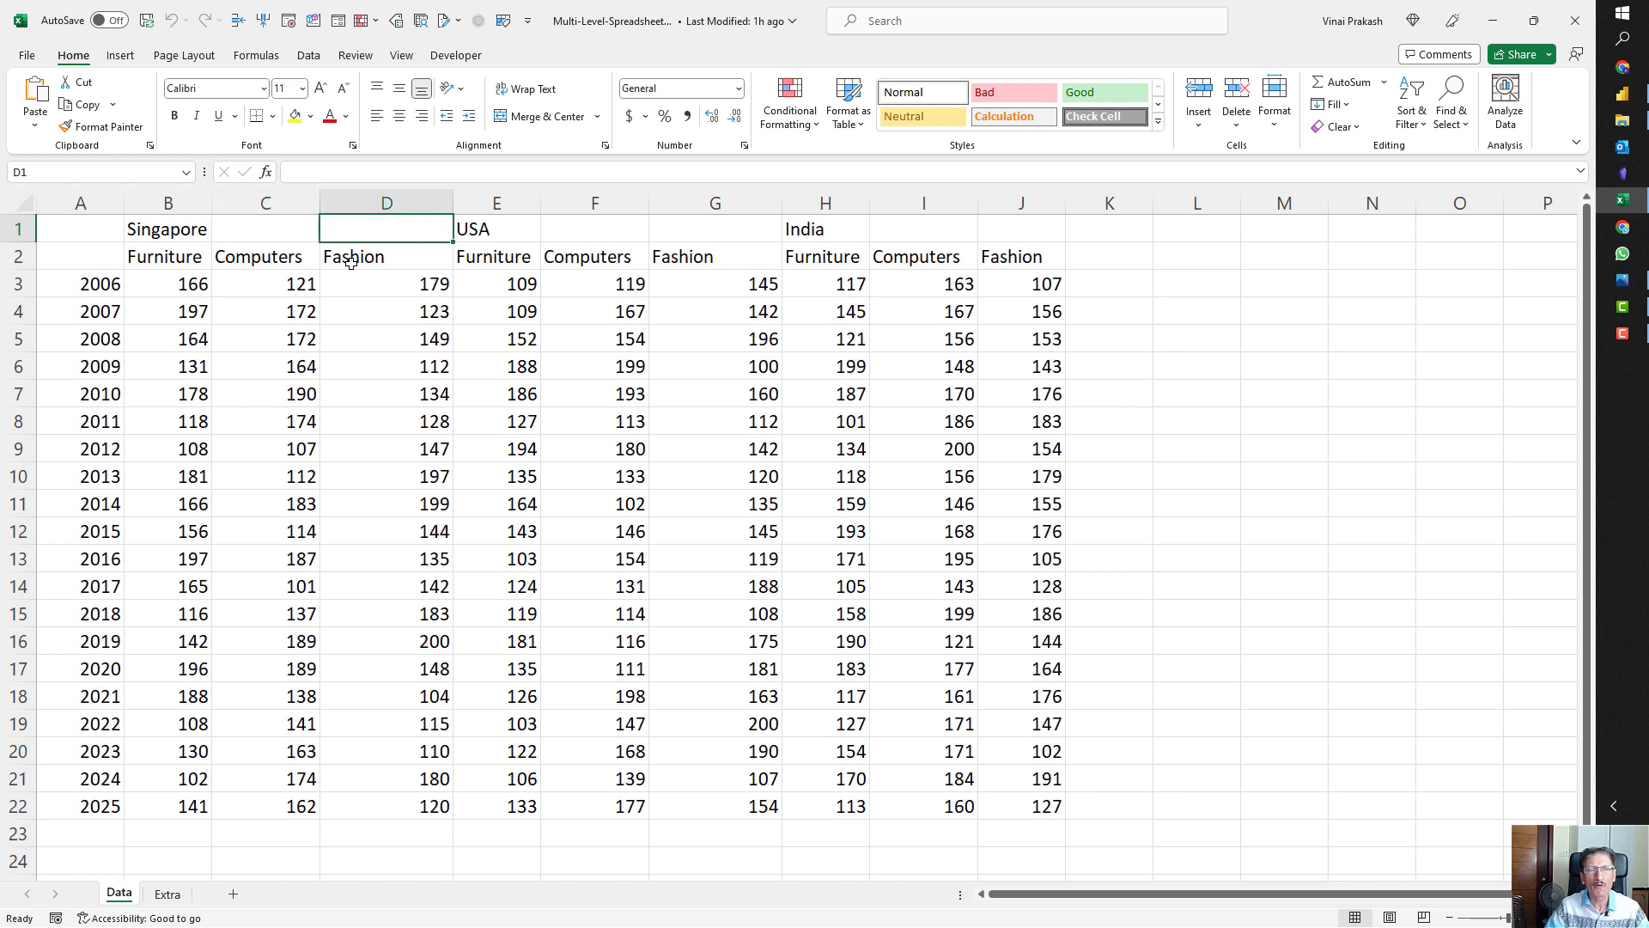
pyautogui.click(351, 264)
pyautogui.click(351, 287)
pyautogui.click(351, 315)
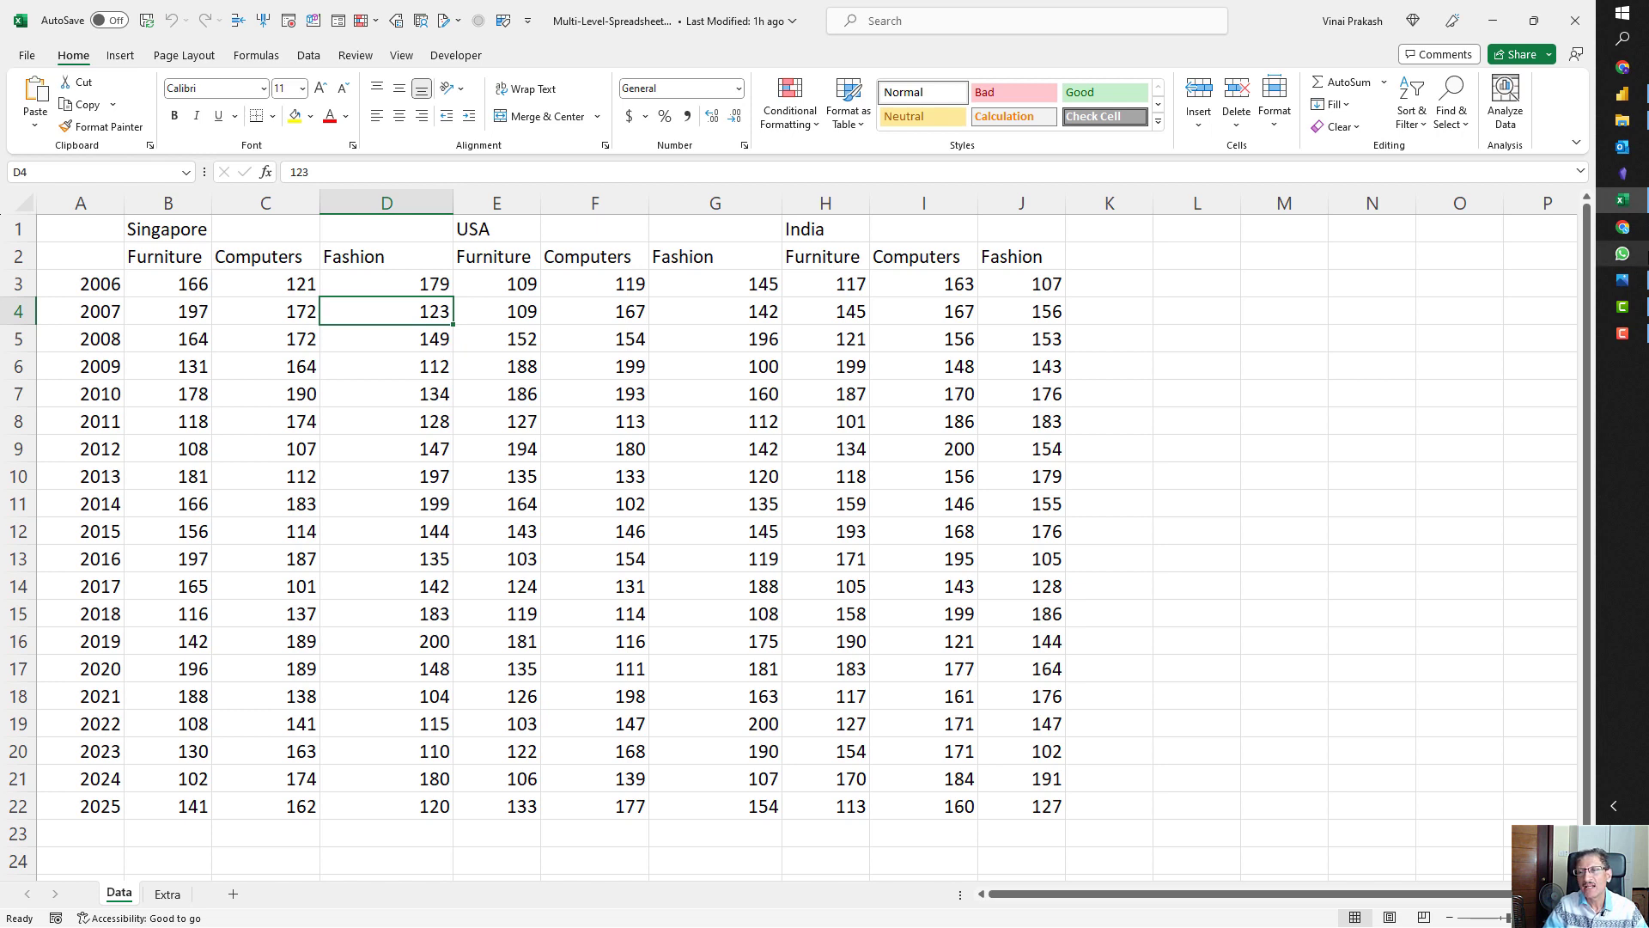
pyautogui.moveTo(1634, 215)
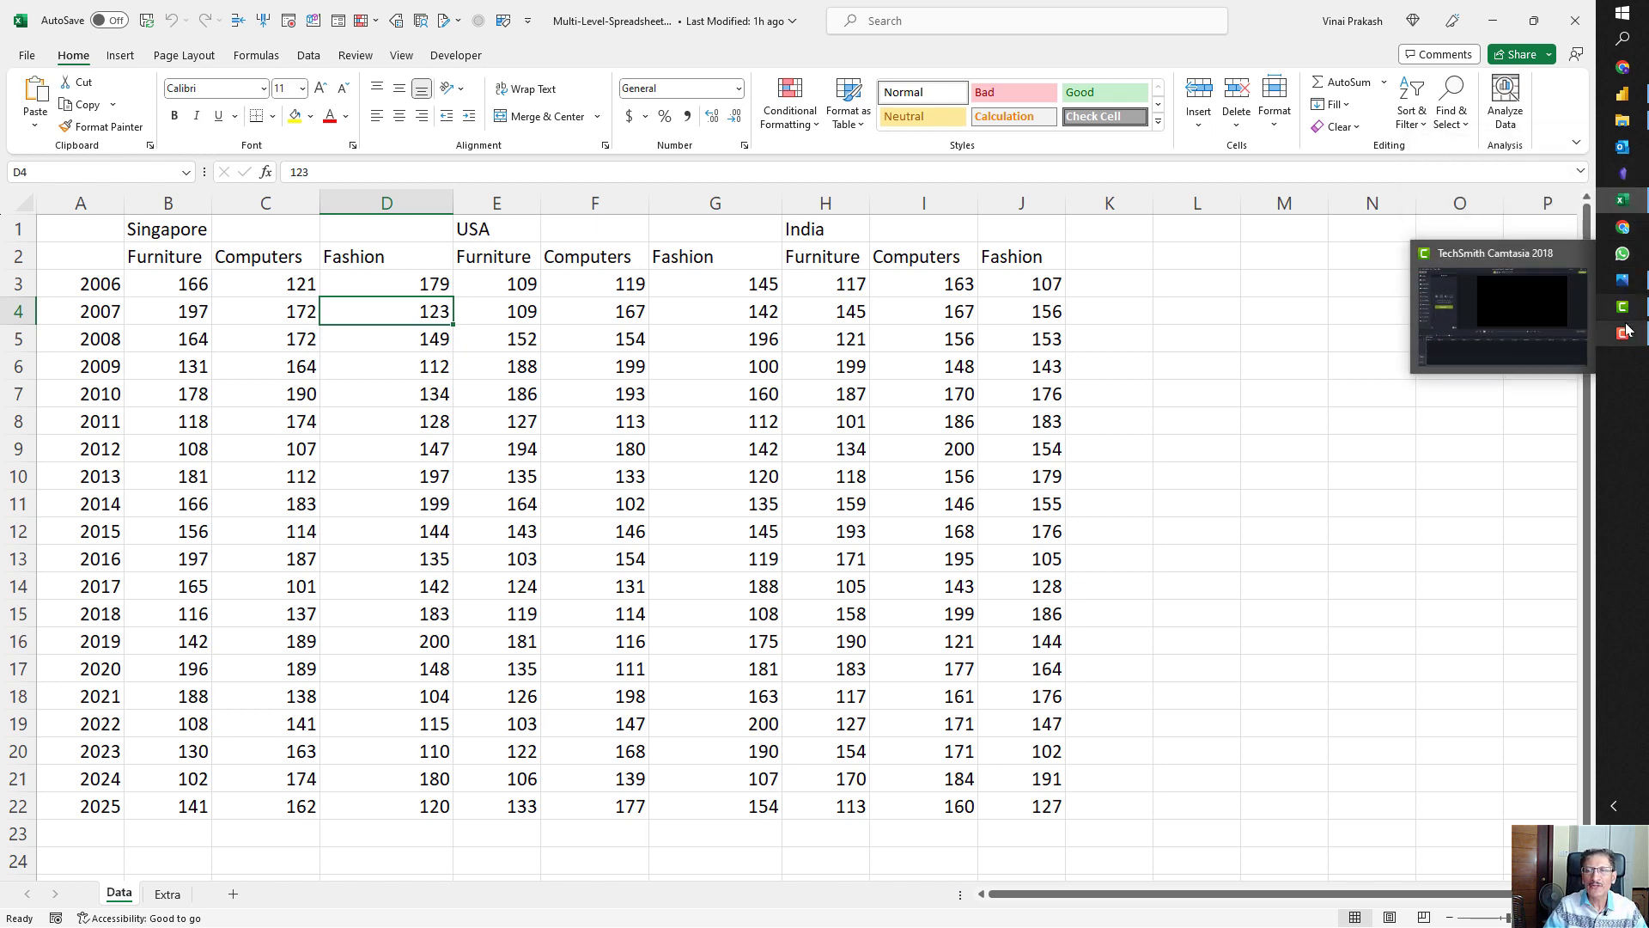
# - Switch to the Power BI dashboard and filter it by year to 2011, 2013 and finally 2016
pyautogui.click(1623, 99)
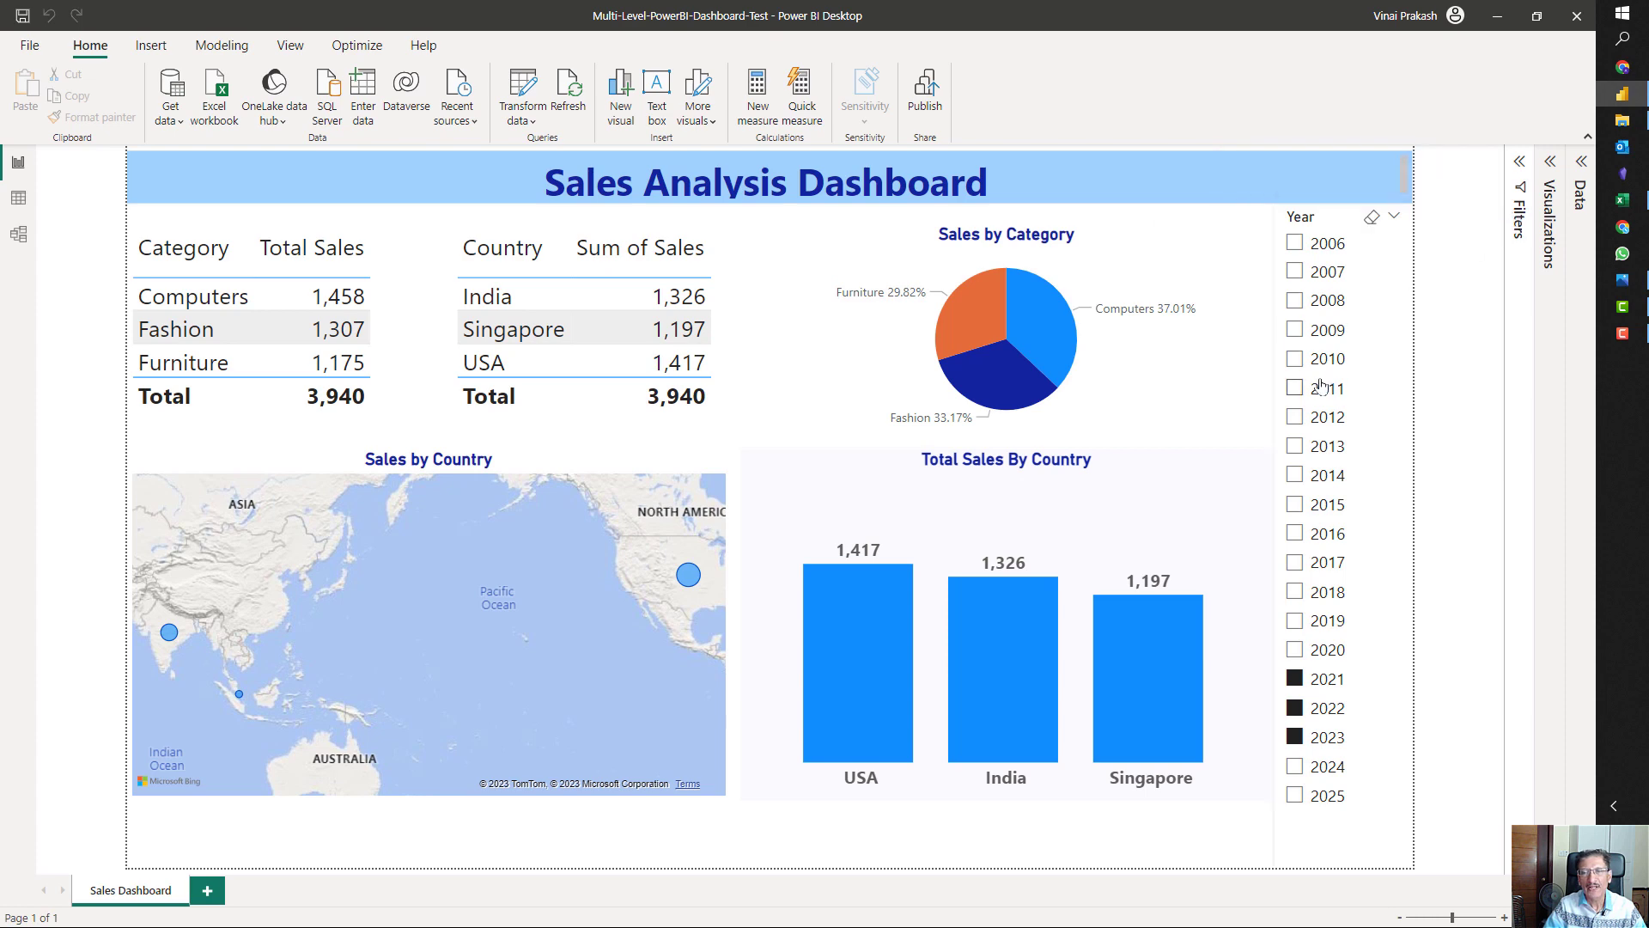
pyautogui.click(1294, 391)
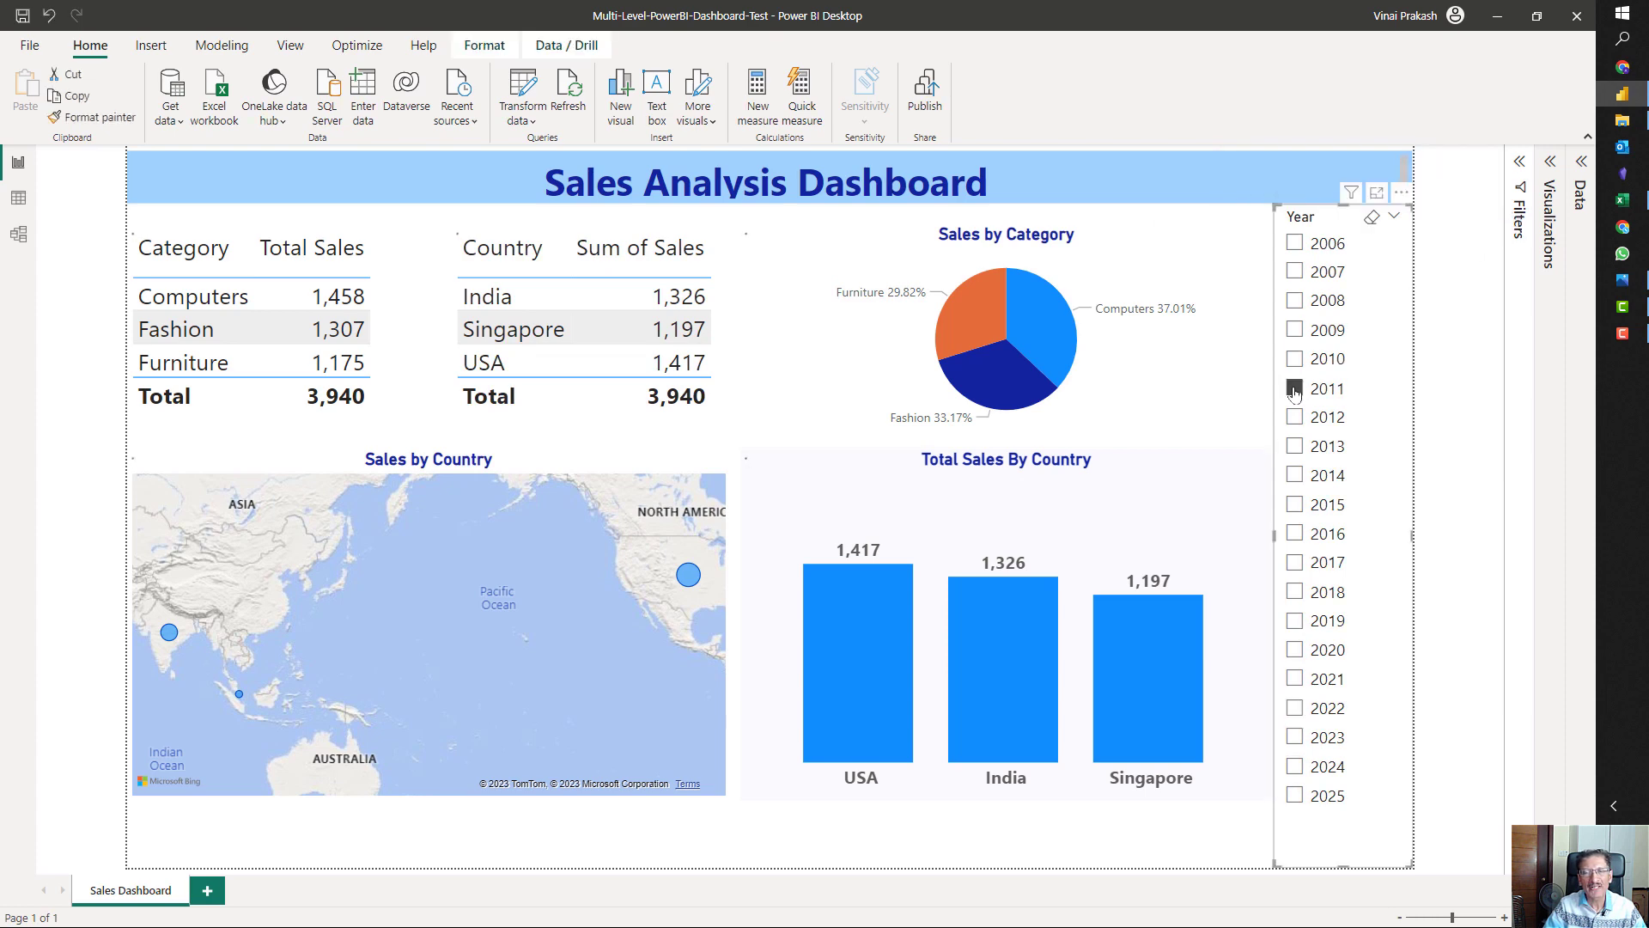
pyautogui.click(1295, 447)
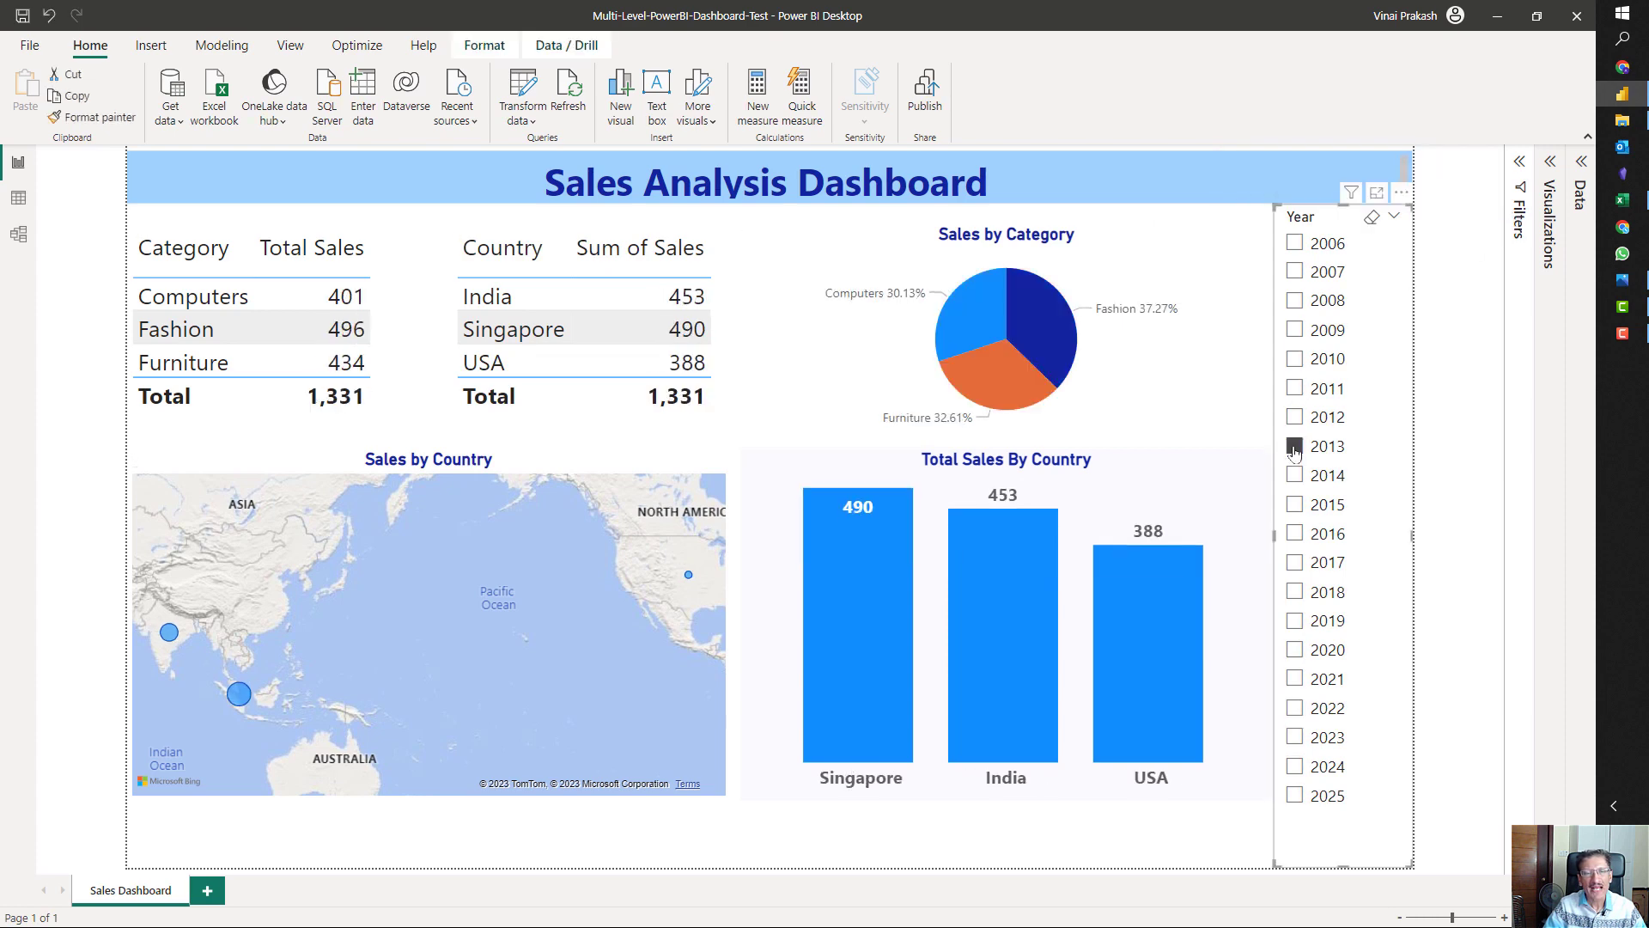
pyautogui.click(1294, 535)
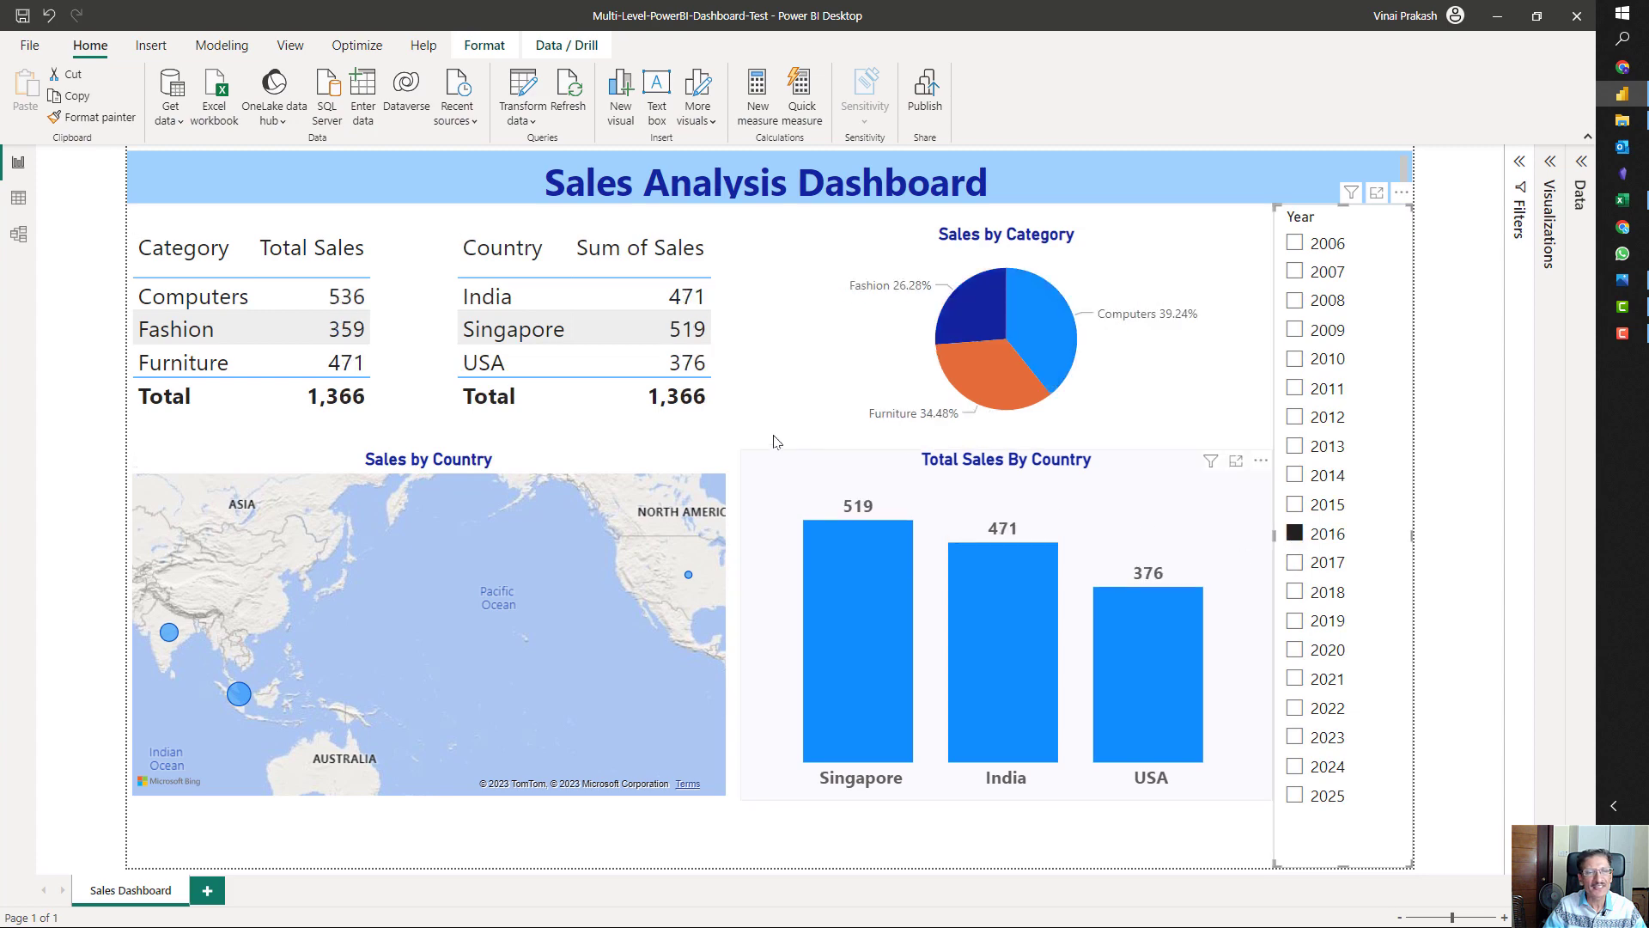
# - Cross-filter the dashboard visuals by the Computers category, followed by the countries USA, India and Singapore one at a time
pyautogui.click(189, 311)
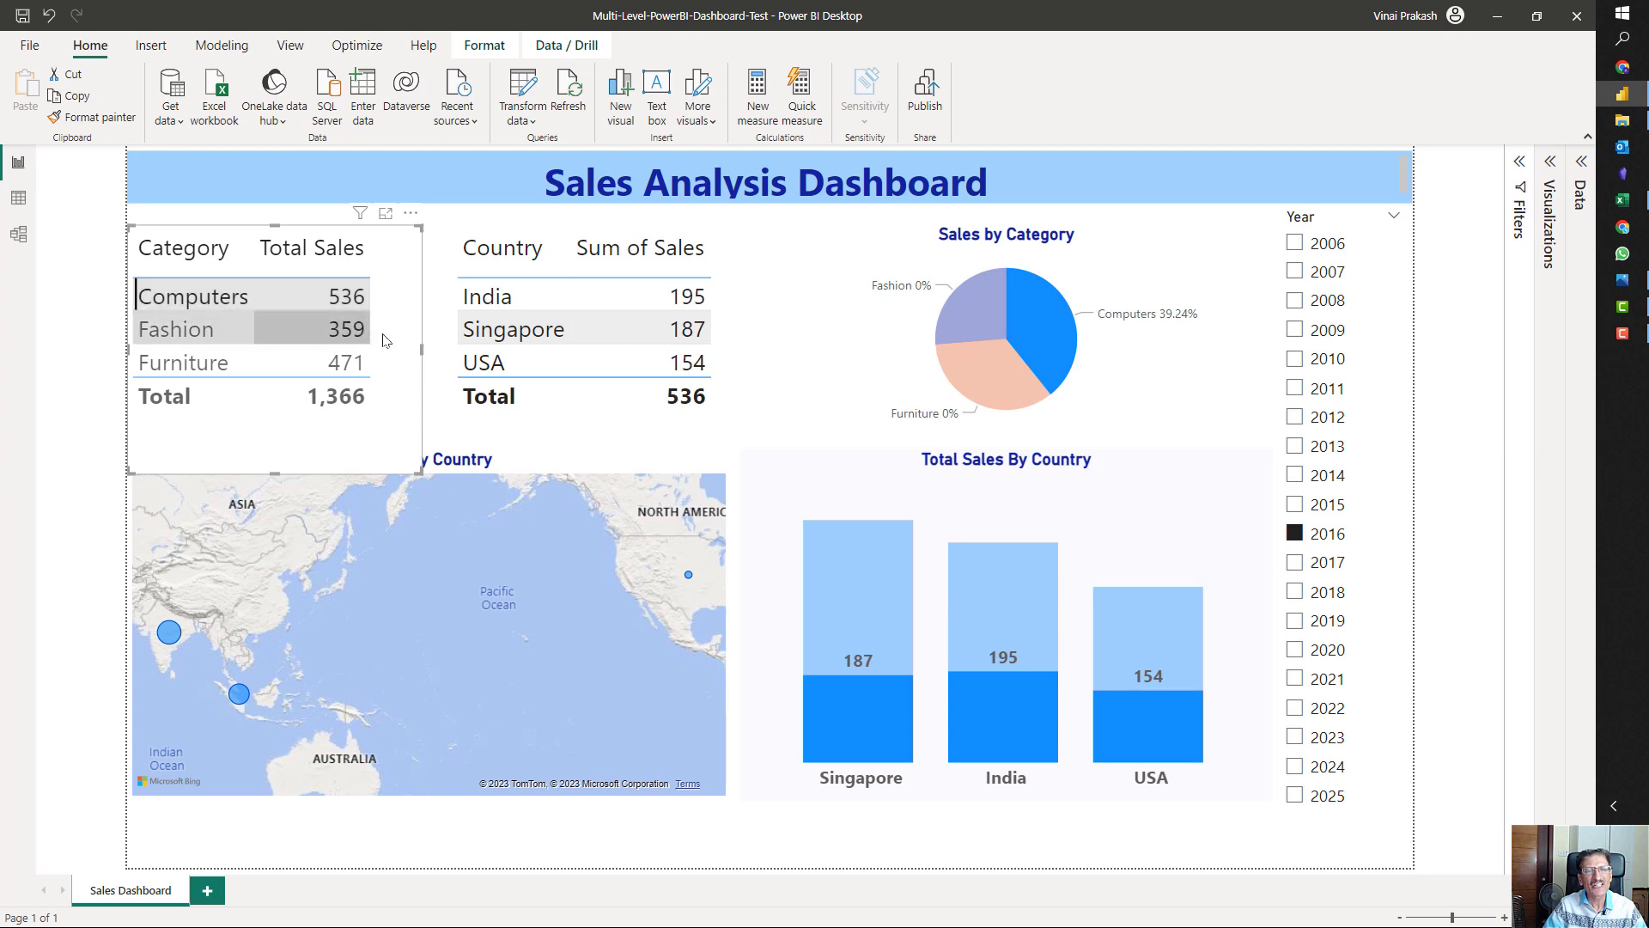
pyautogui.click(481, 362)
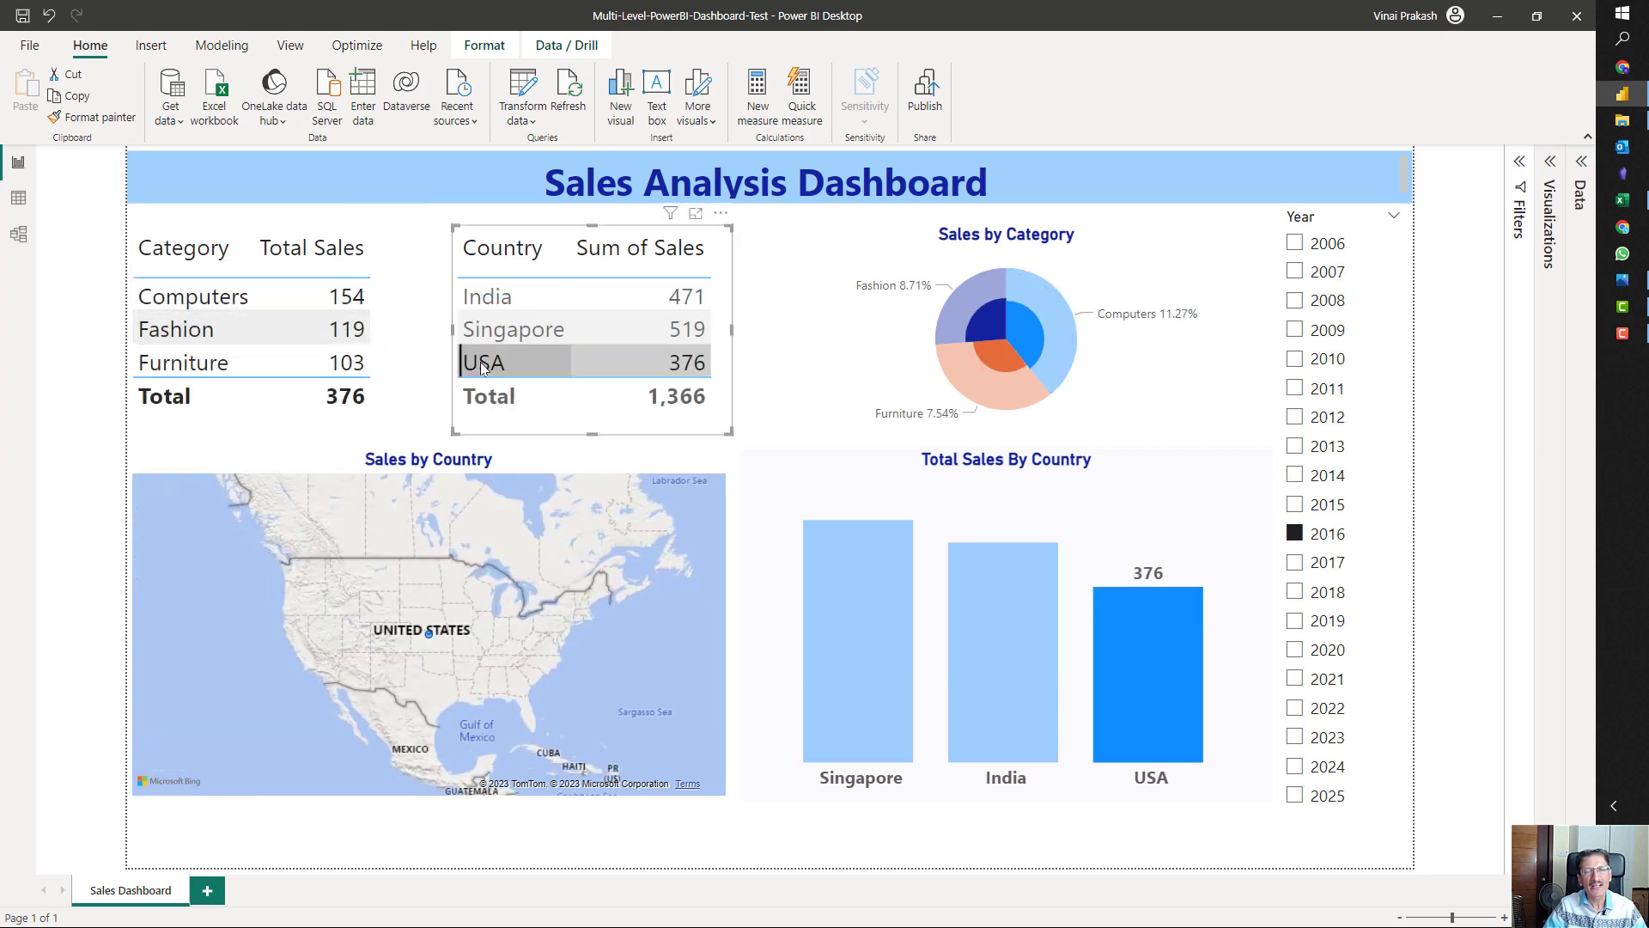
pyautogui.click(489, 303)
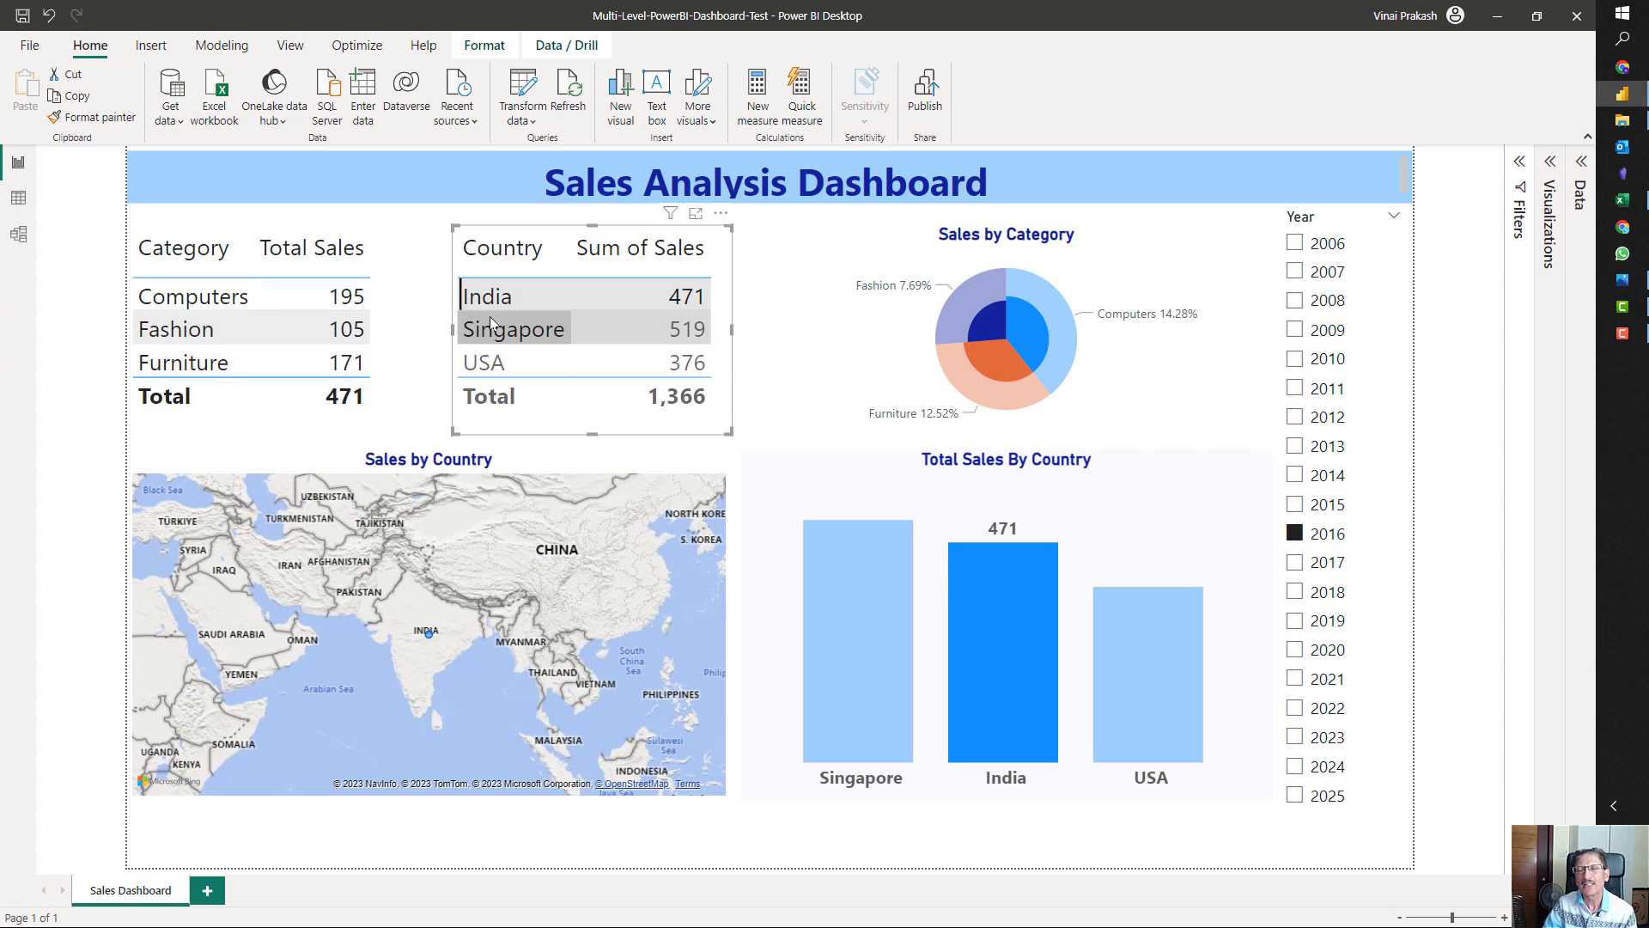
pyautogui.click(491, 327)
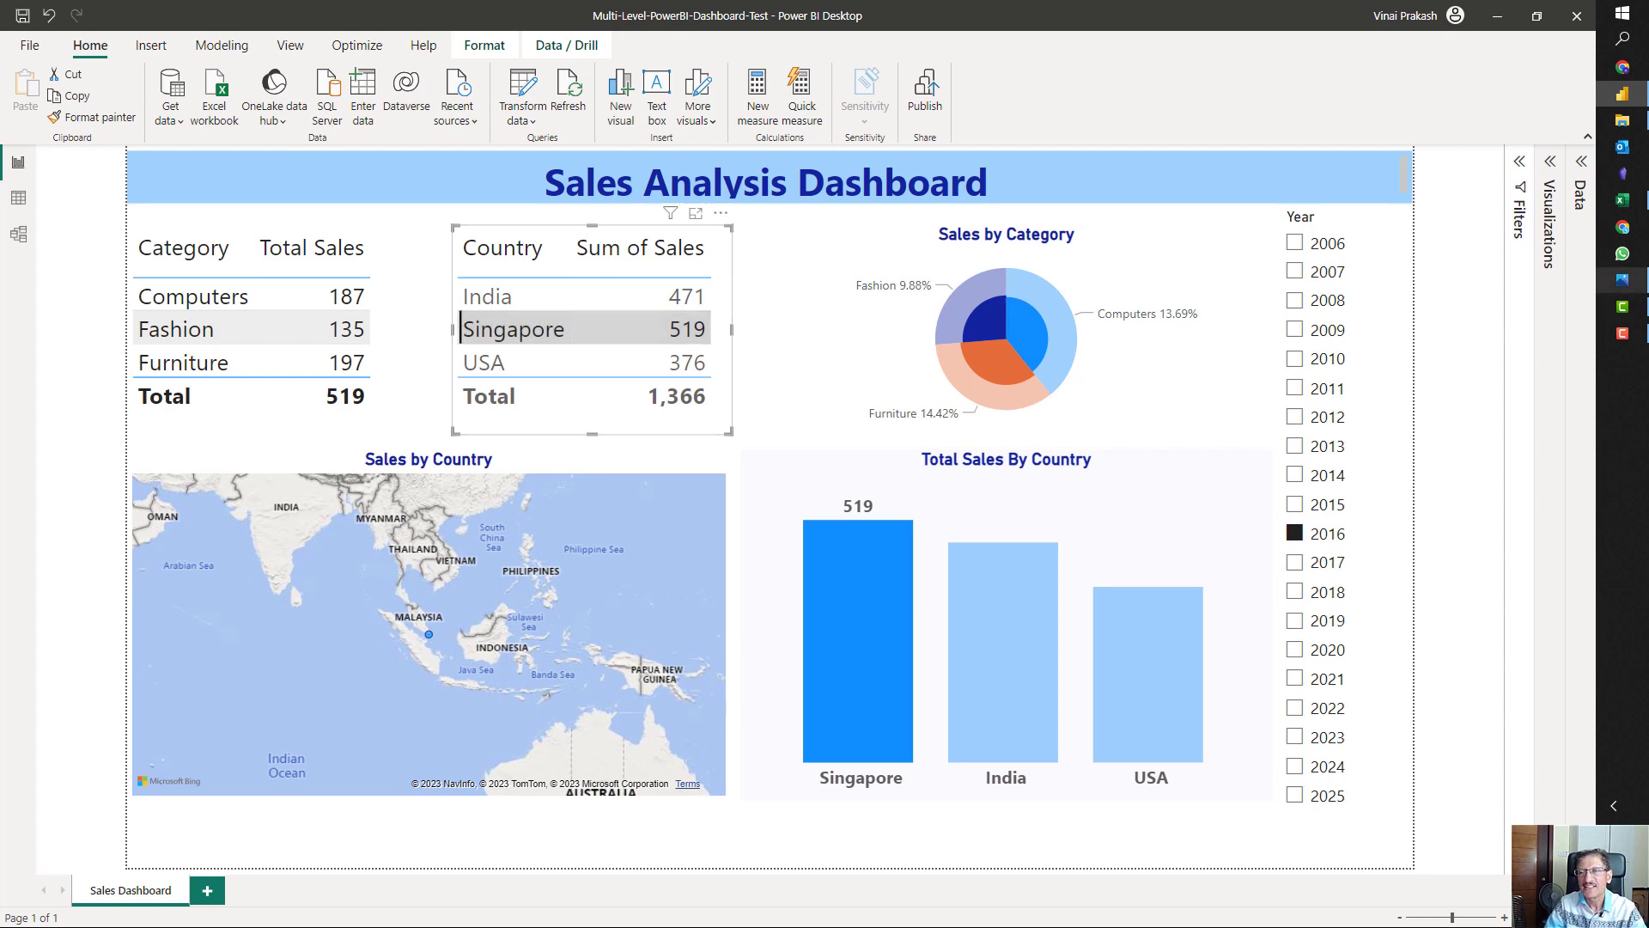
# - Switch to the Excel workbook to view the source data, and bring up the Clean-Analyze_PowerBI.jpg picture
pyautogui.click(1626, 202)
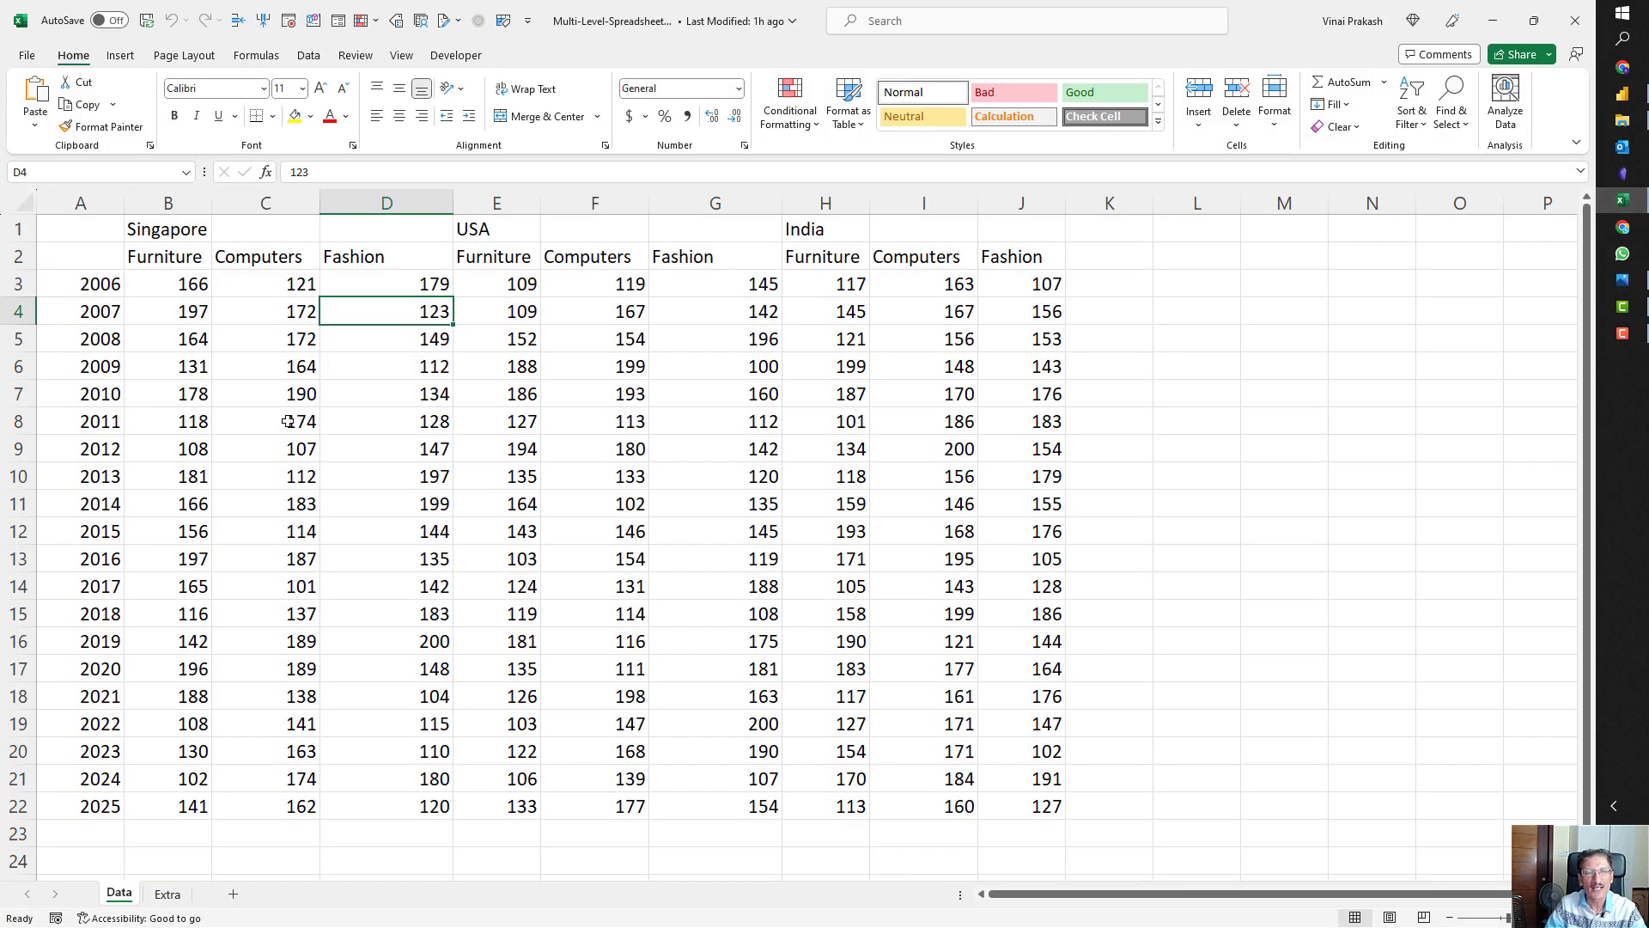
pyautogui.click(327, 444)
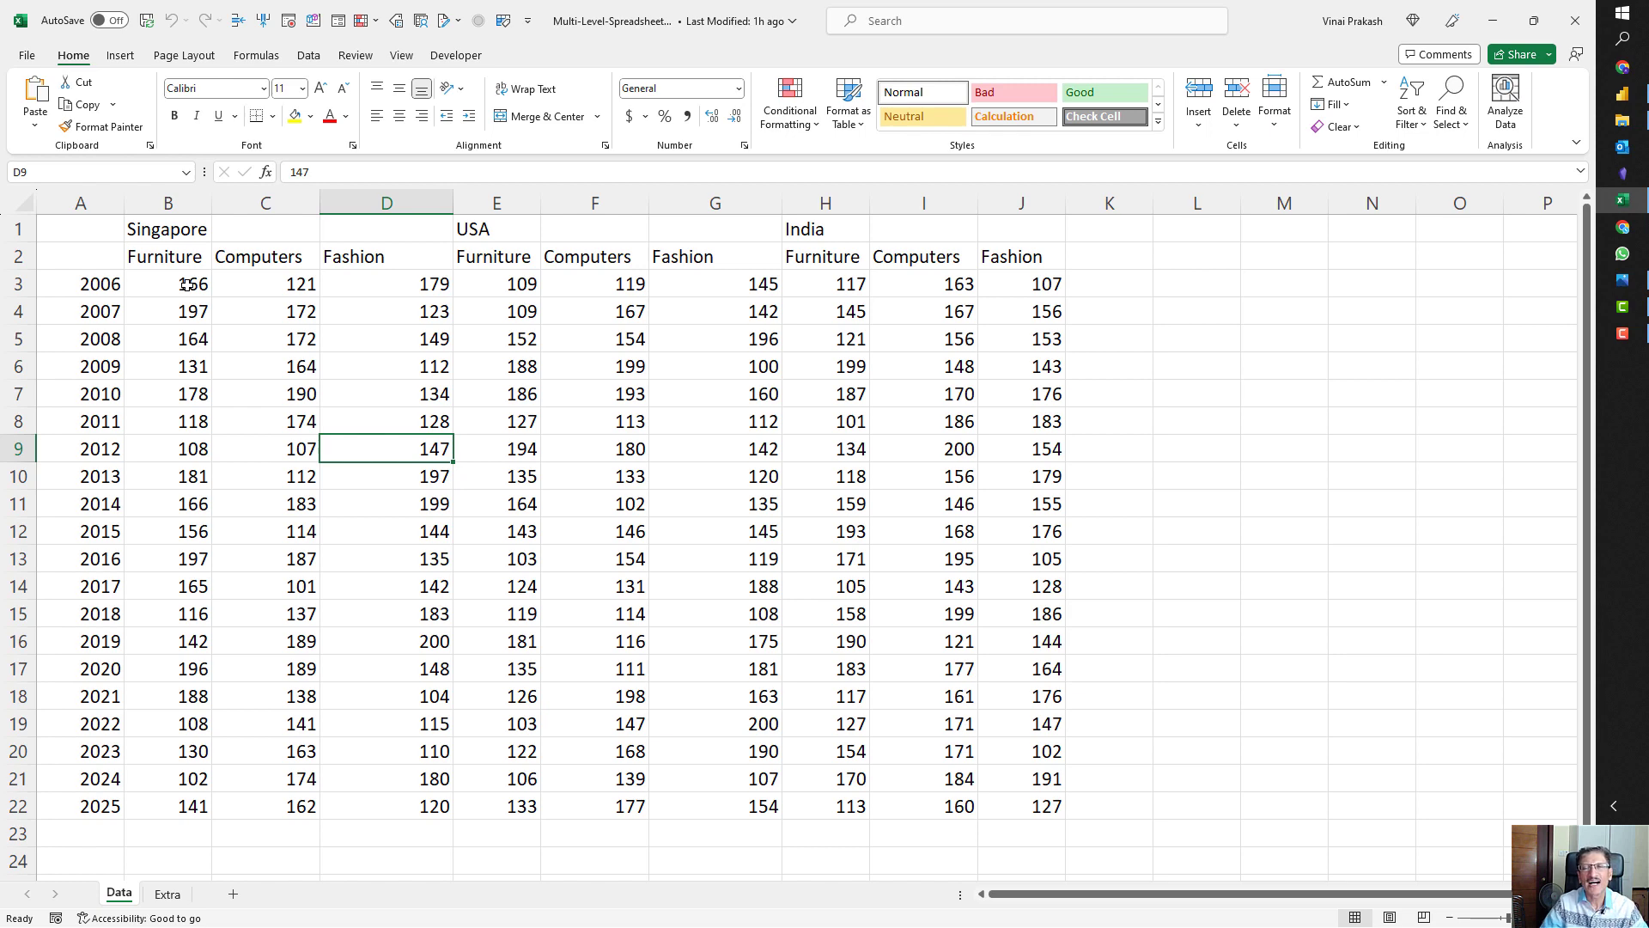
pyautogui.click(1623, 279)
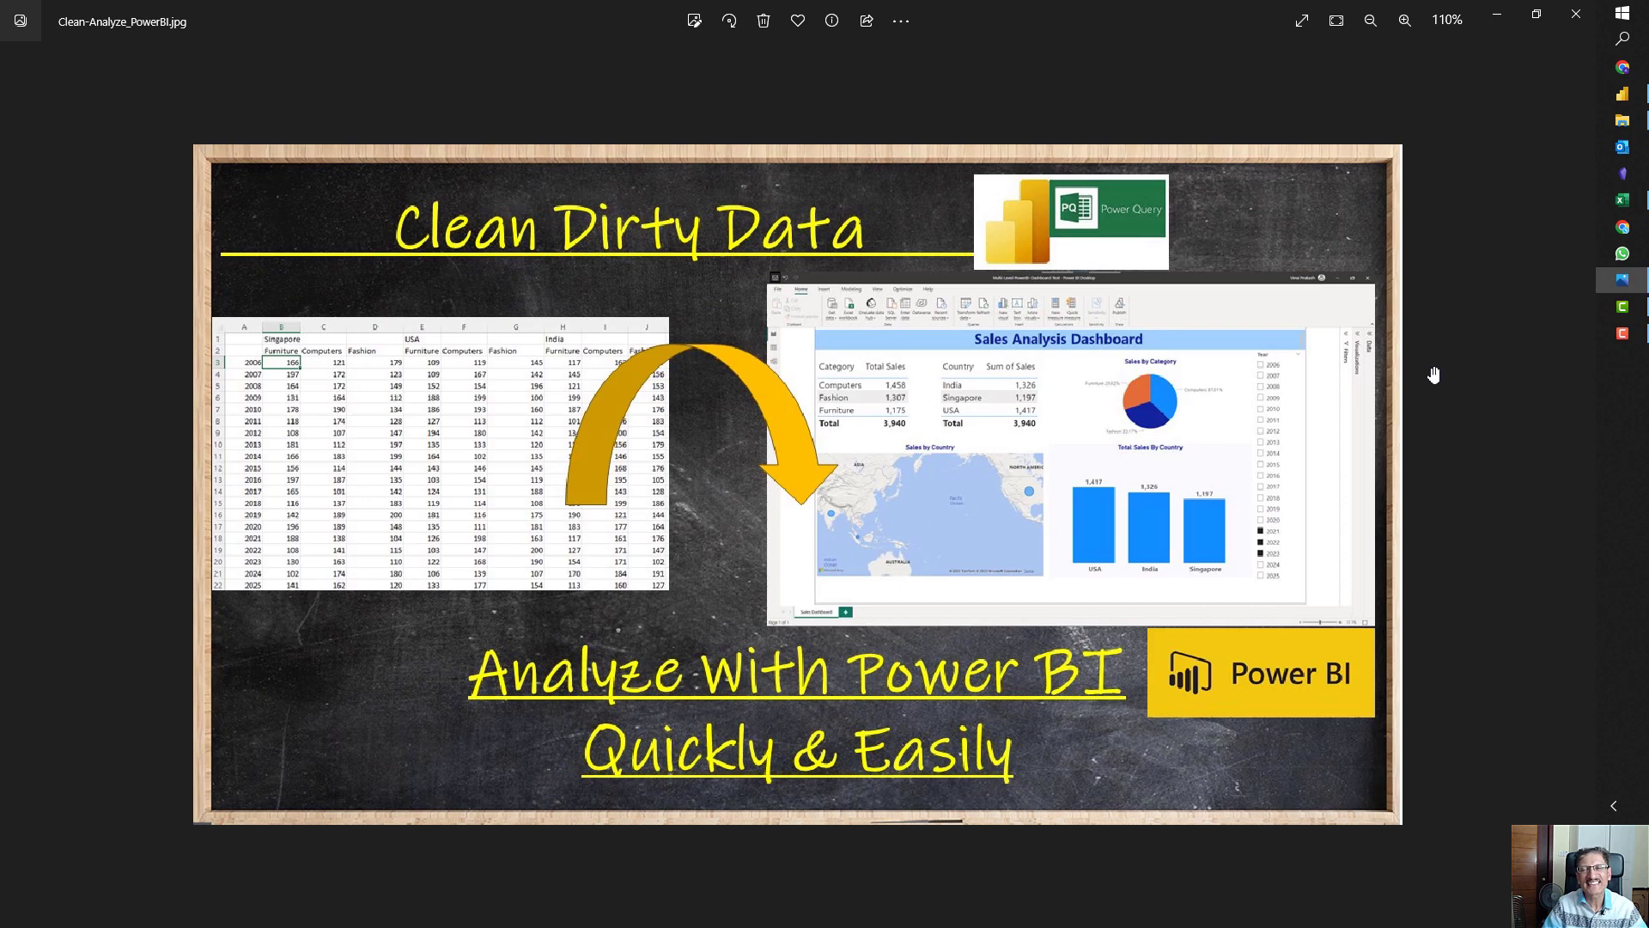
# - Close the picture and the Excel workbook, and close the Power BI dashboard file, saving its changes
pyautogui.click(1575, 24)
pyautogui.click(1575, 24)
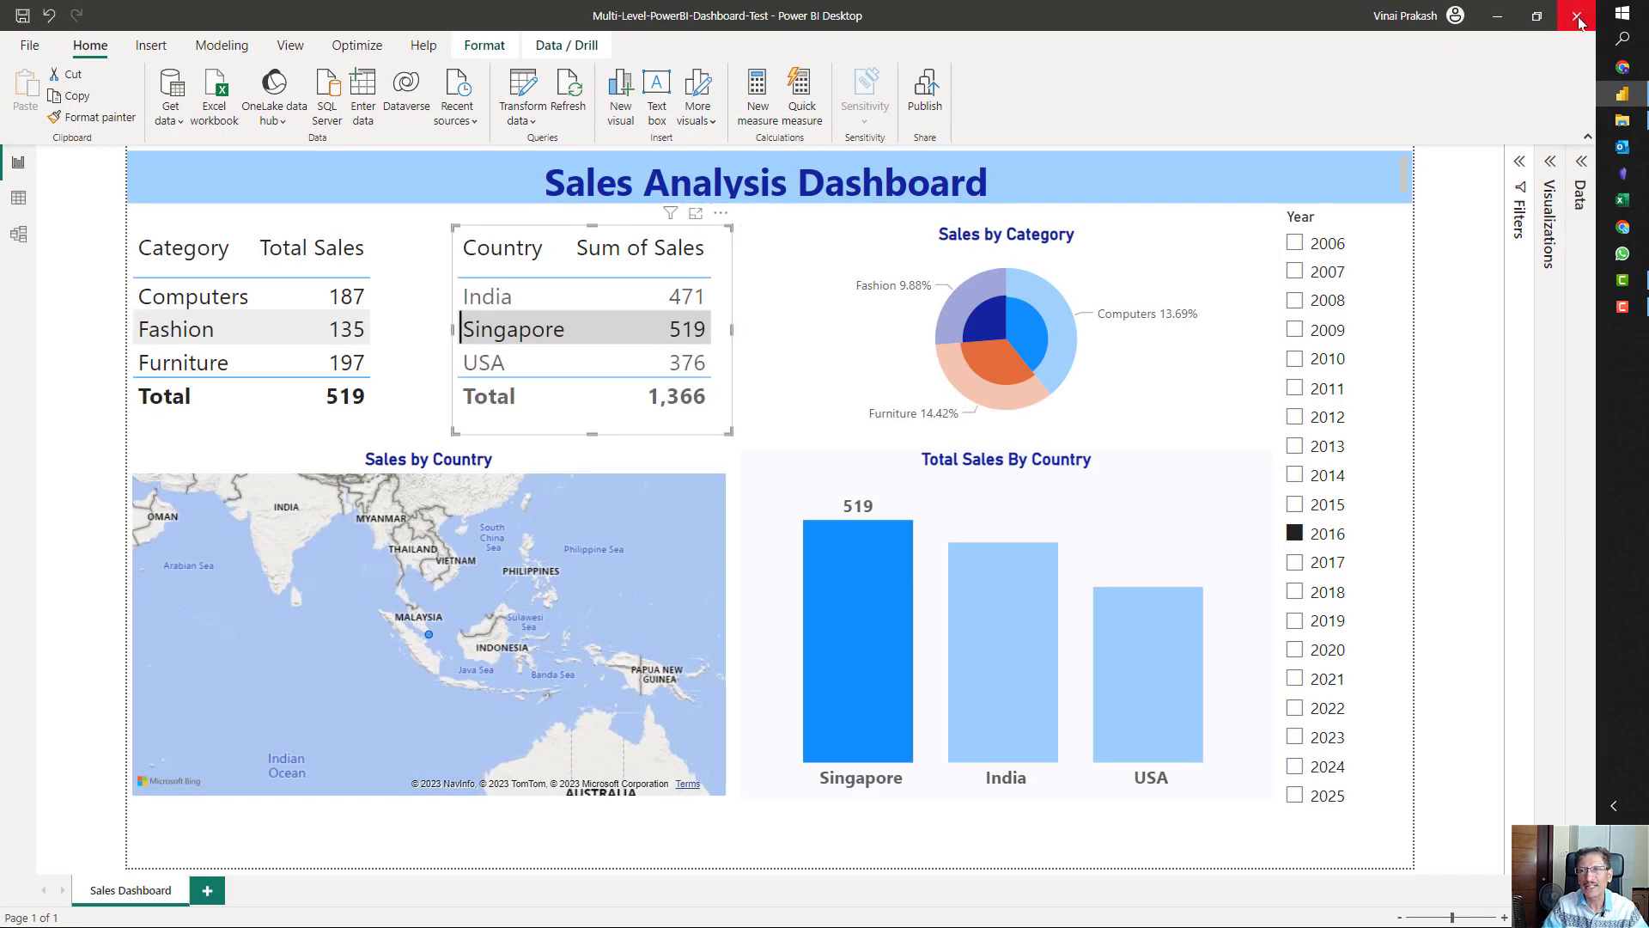
pyautogui.click(1579, 20)
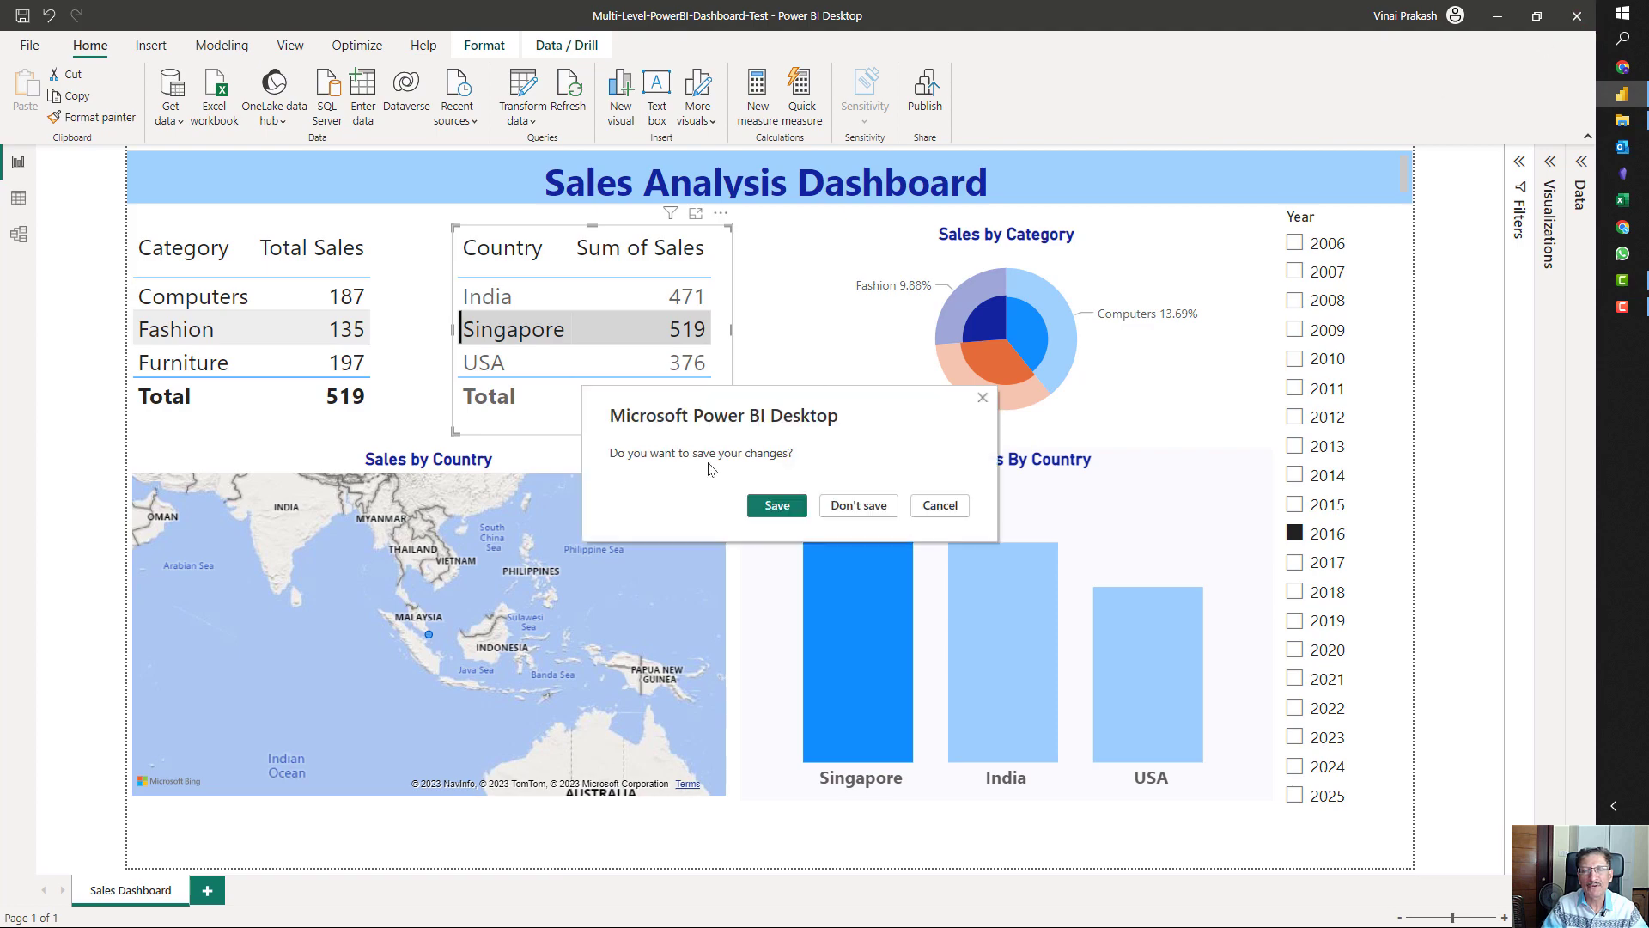
pyautogui.click(773, 509)
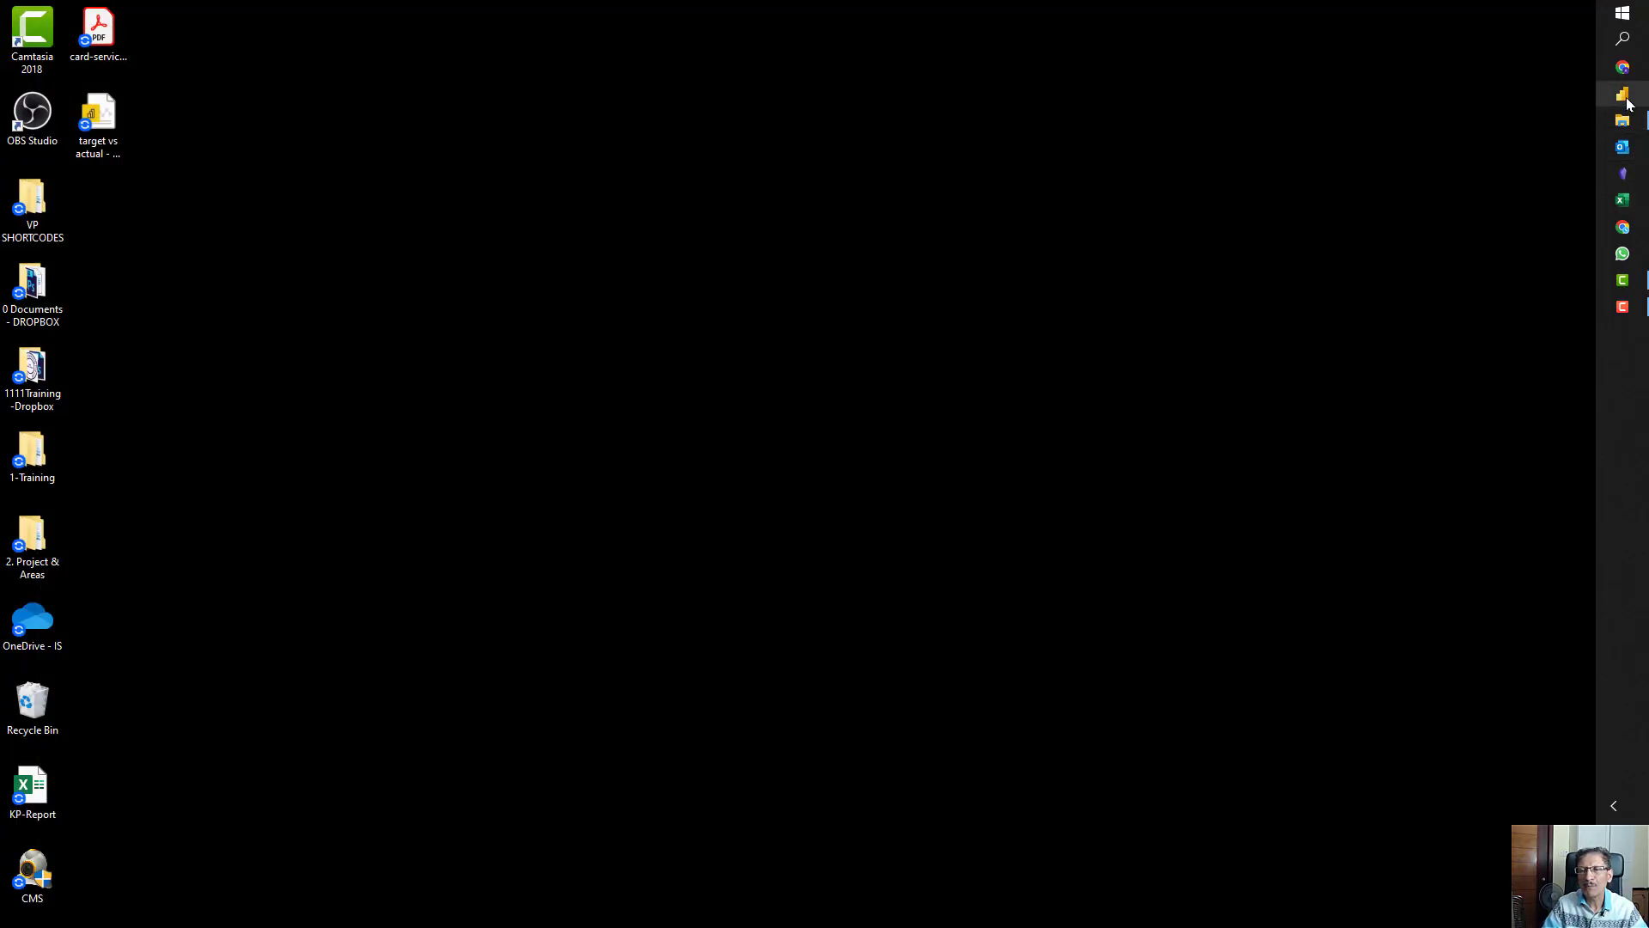
# - Start Power BI Desktop and dismiss the welcome screen to work in a blank report
pyautogui.click(1625, 101)
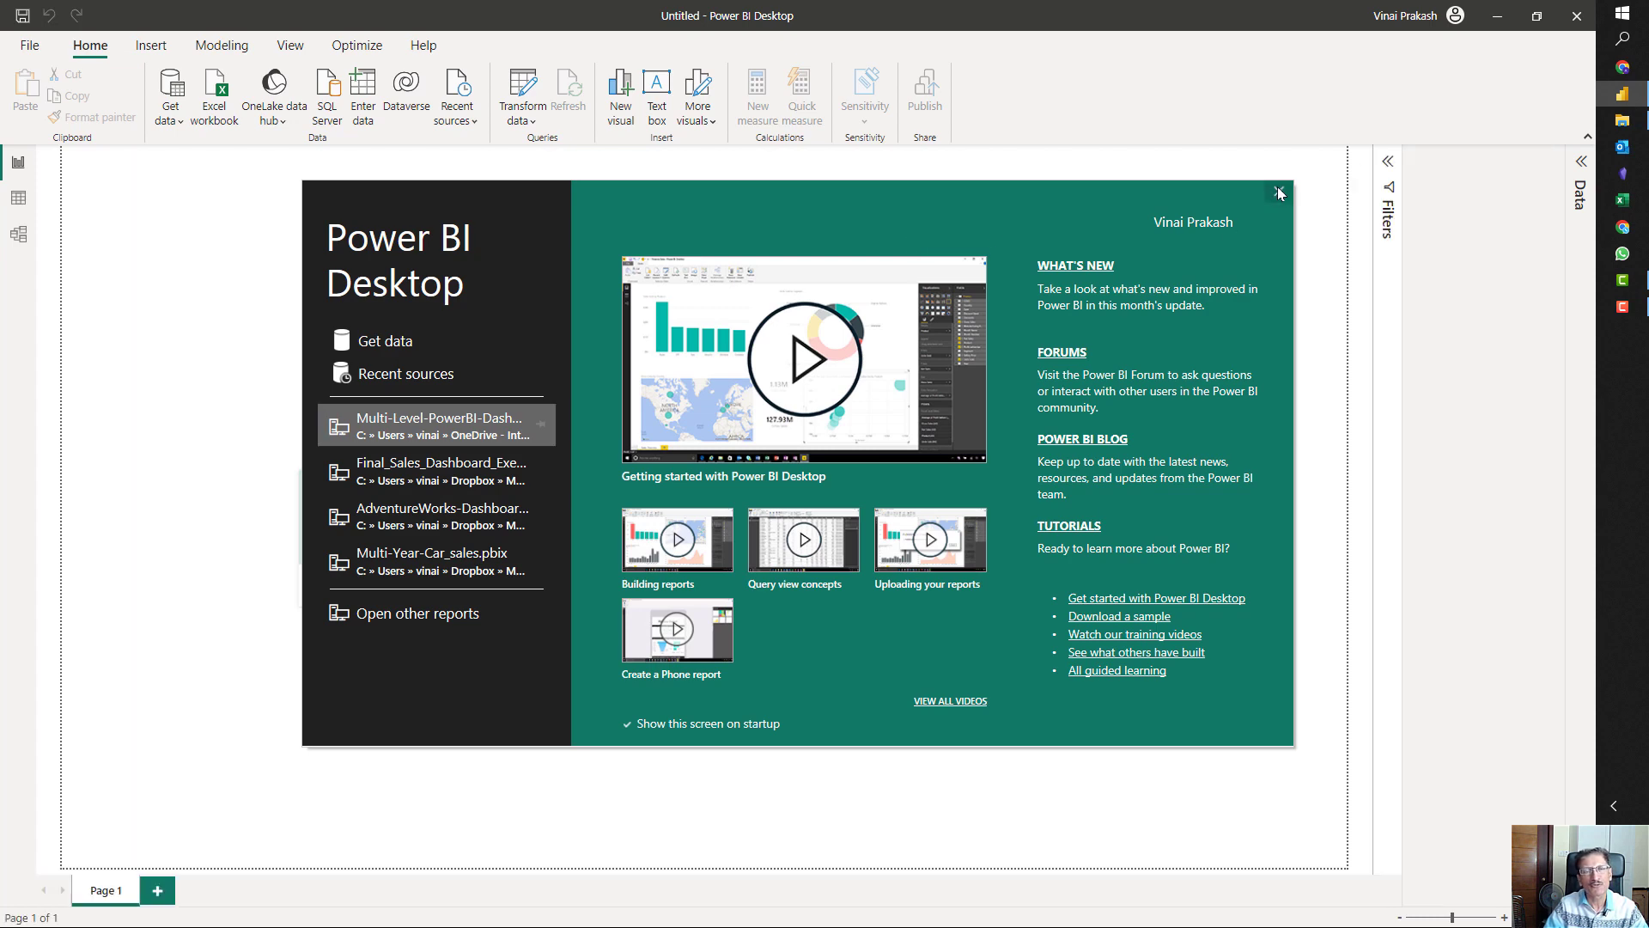
pyautogui.click(1278, 192)
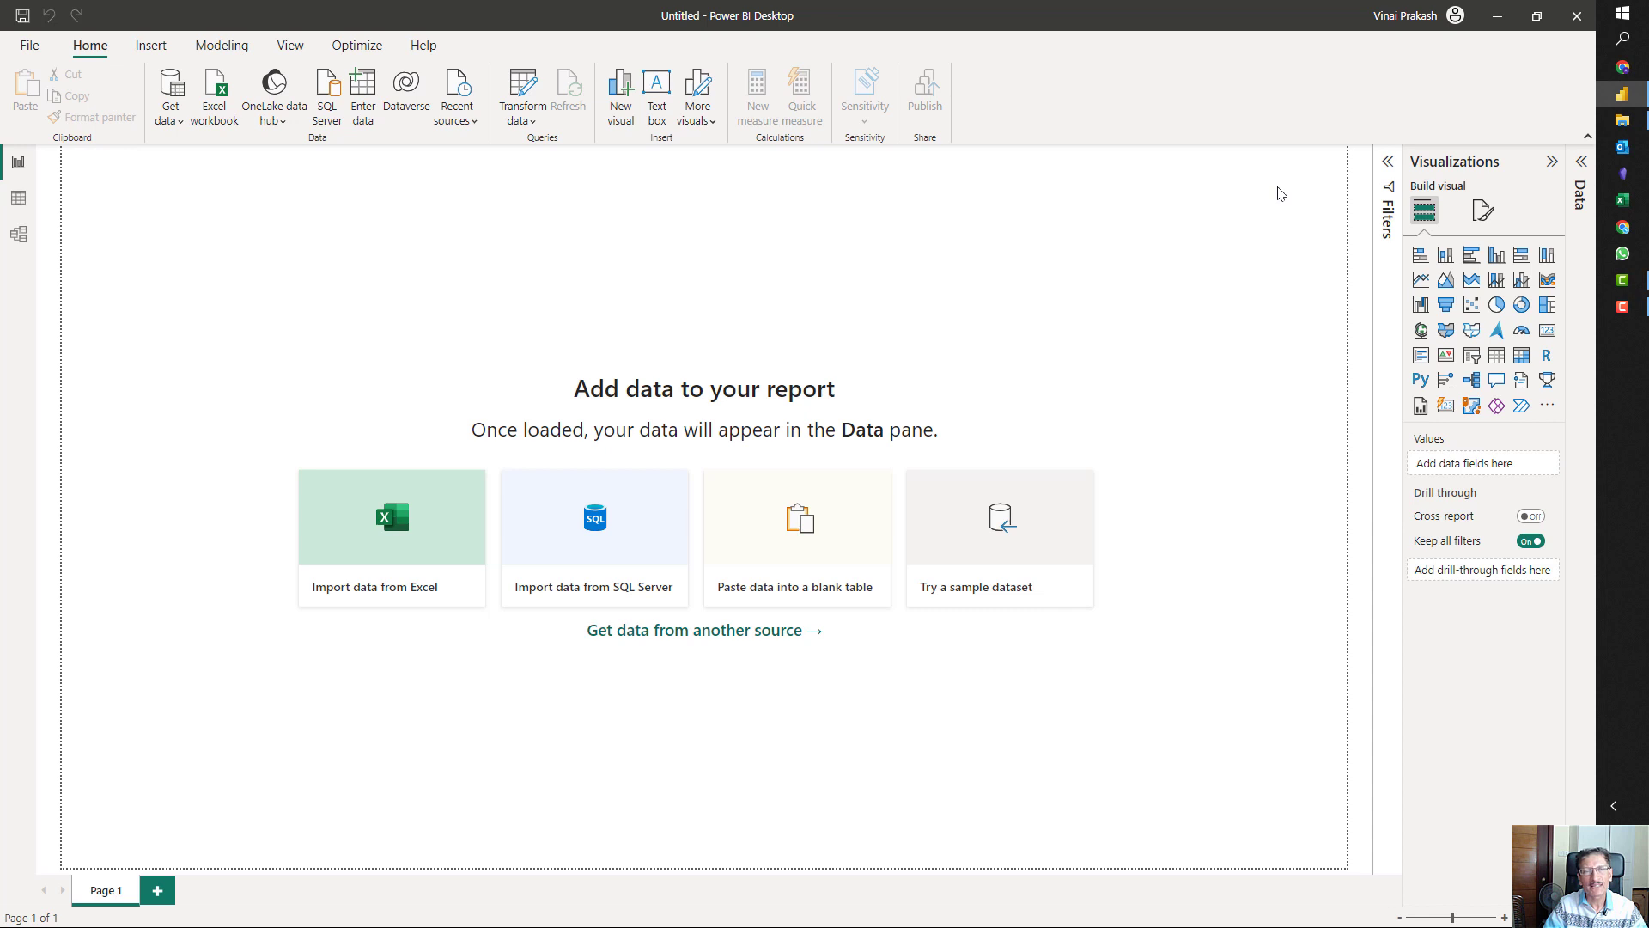
# - Check the installed Power BI Desktop version in the product information and close the dialog
pyautogui.click(422, 49)
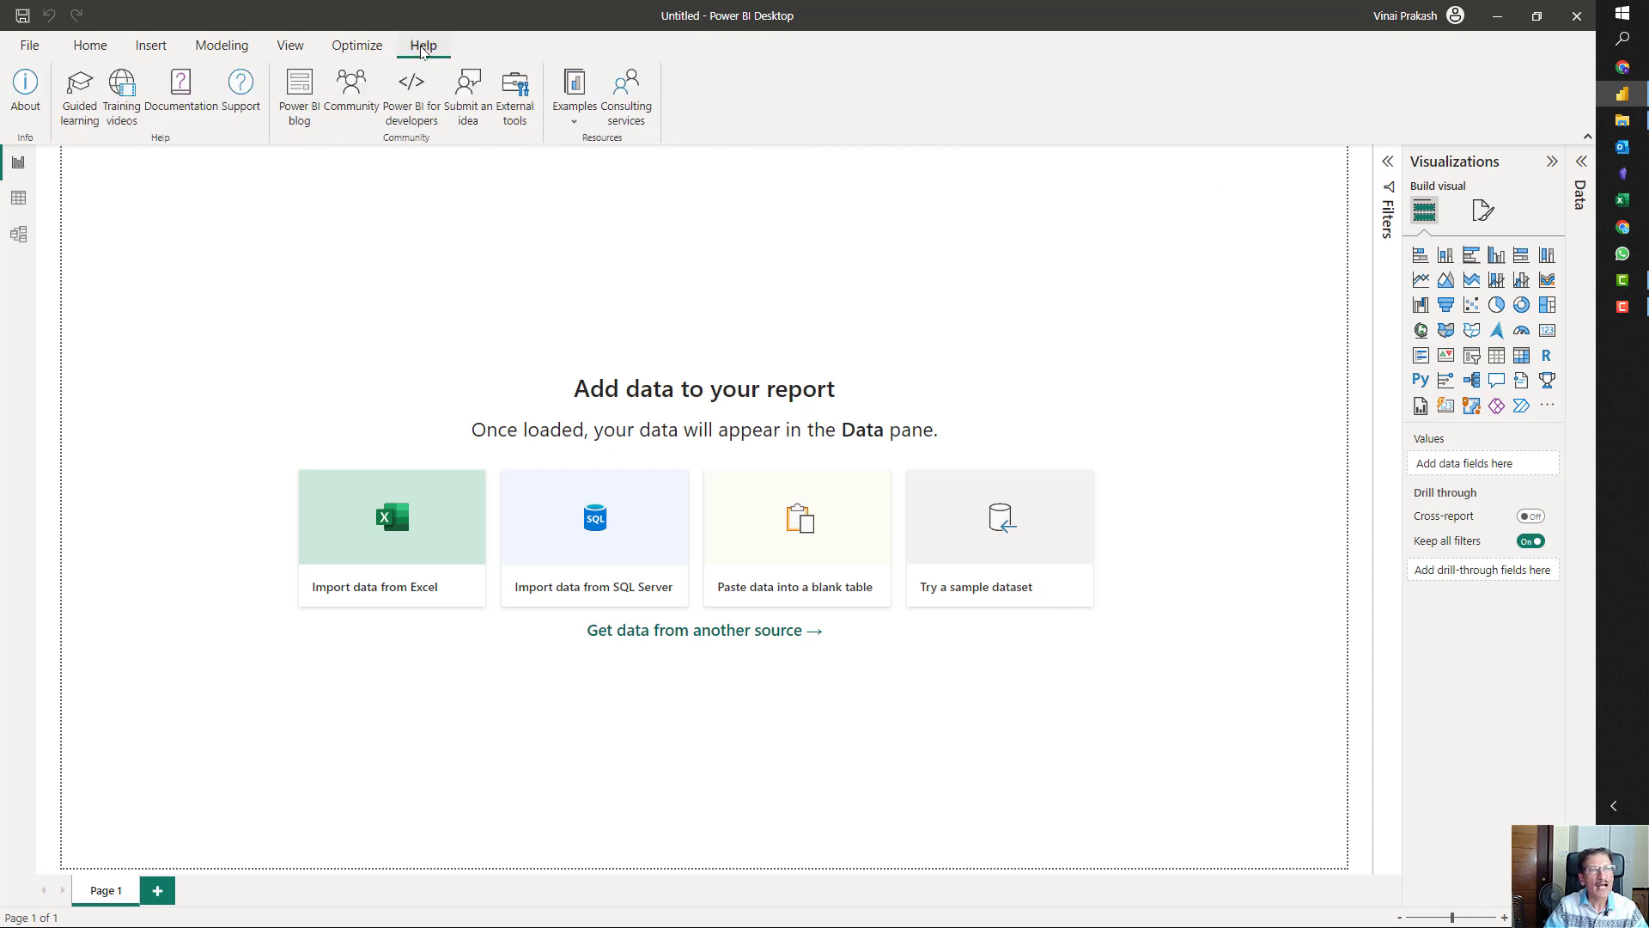
pyautogui.click(25, 101)
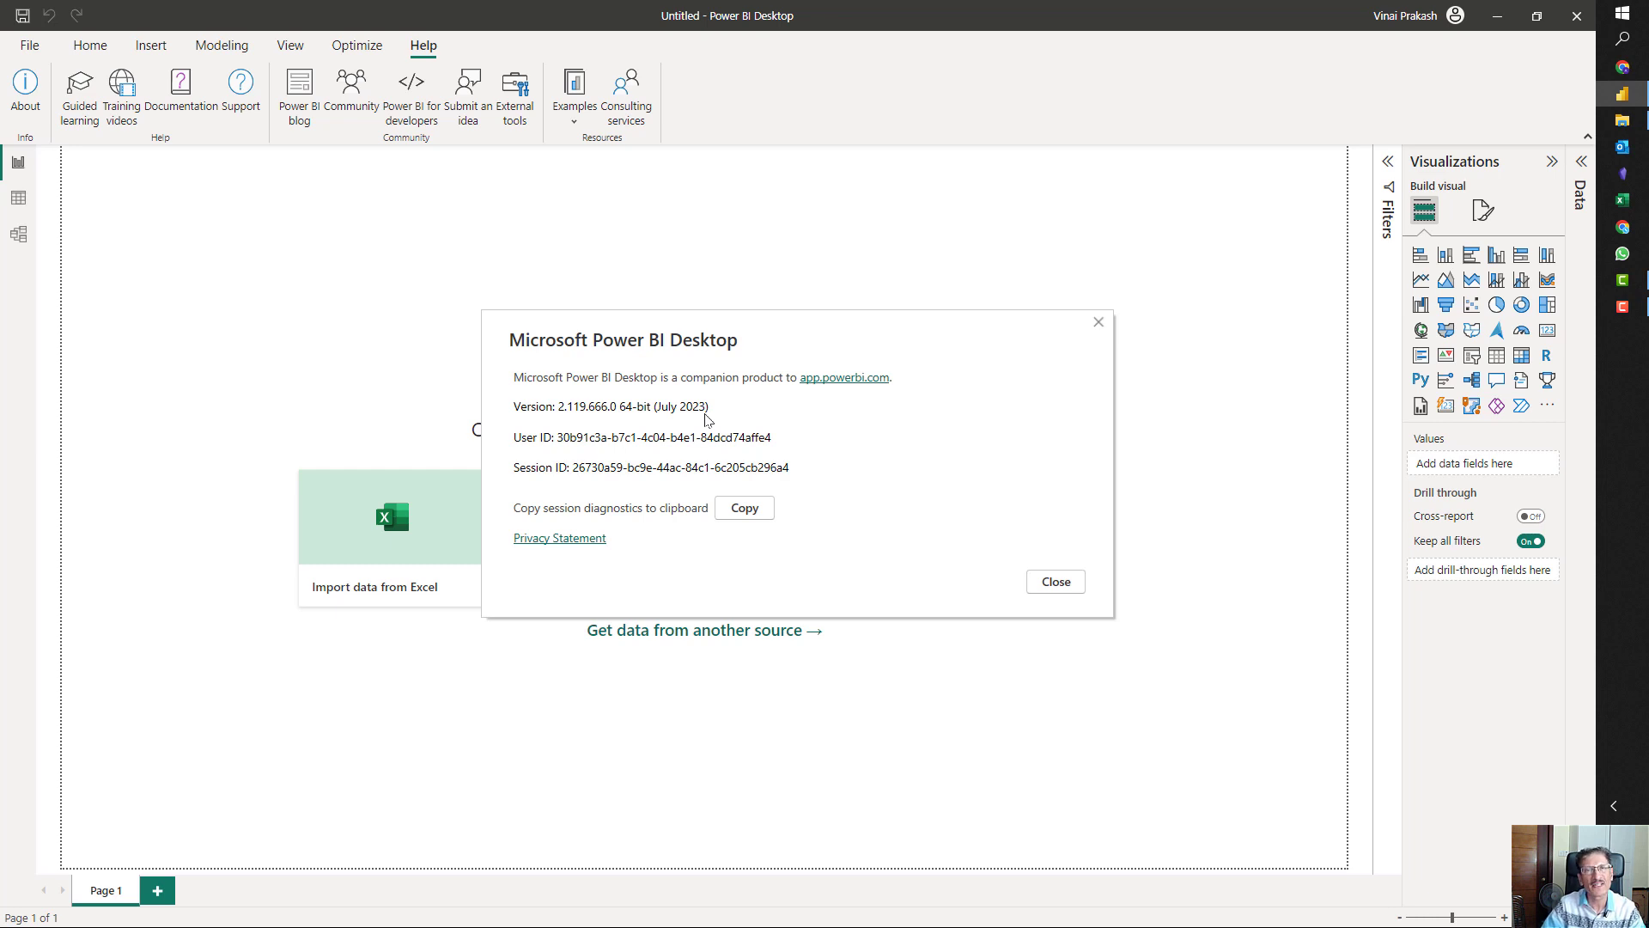
pyautogui.click(1056, 584)
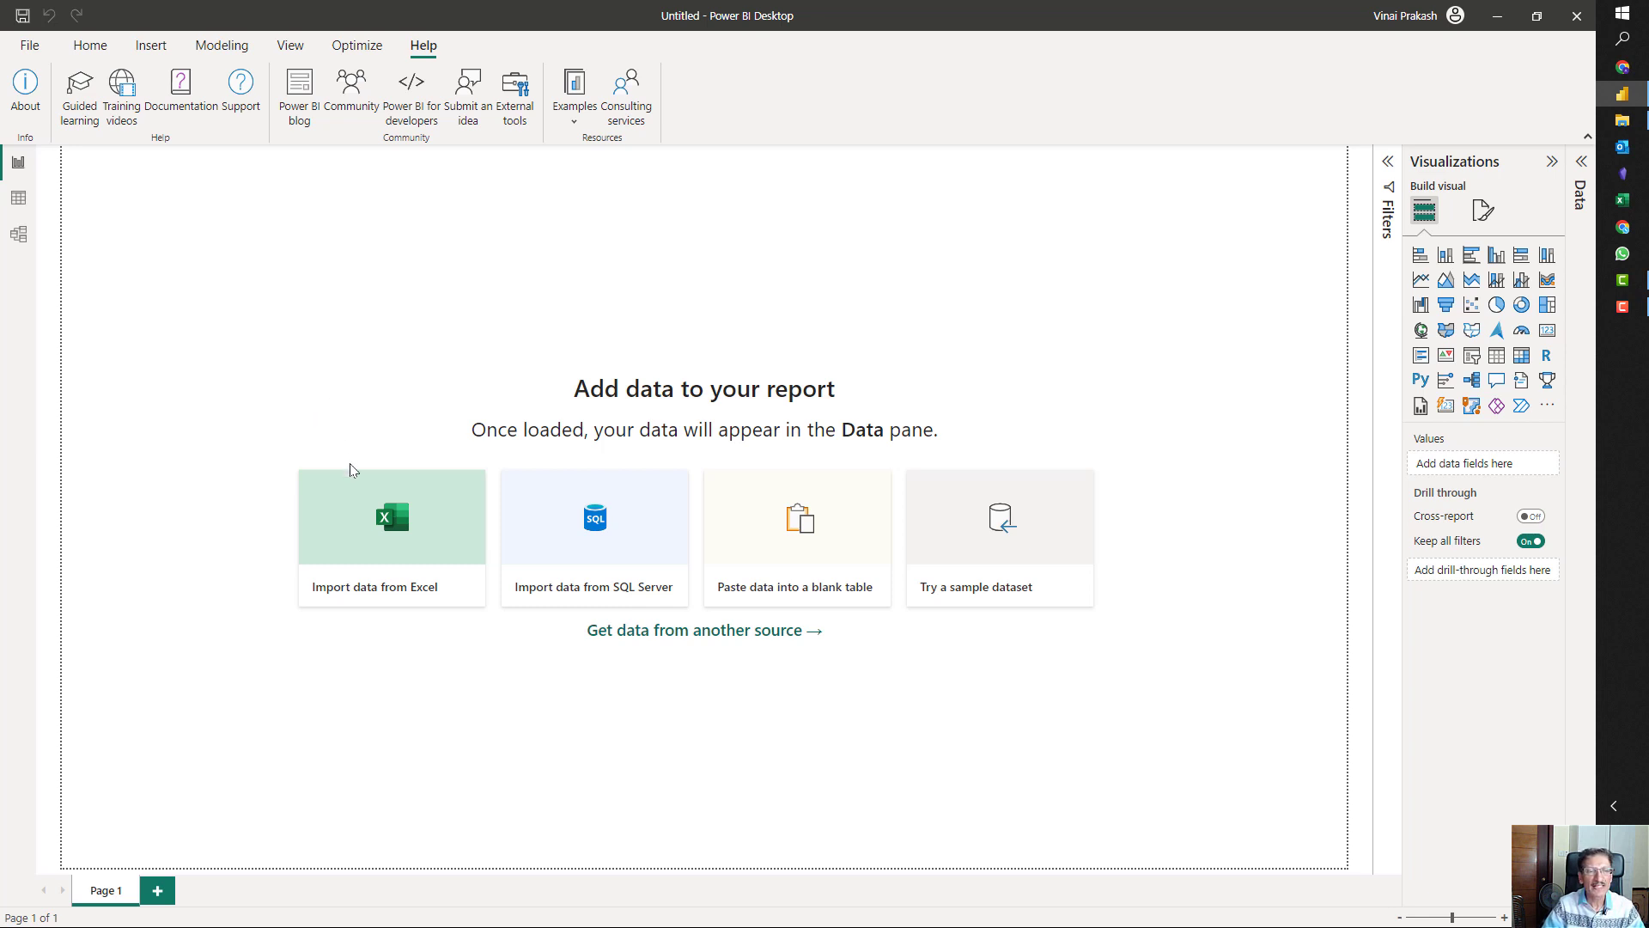
# - Import the Data sheet of Multi-Level-Spreadsheet.xlsx and open it for transformation in Power Query
pyautogui.click(376, 540)
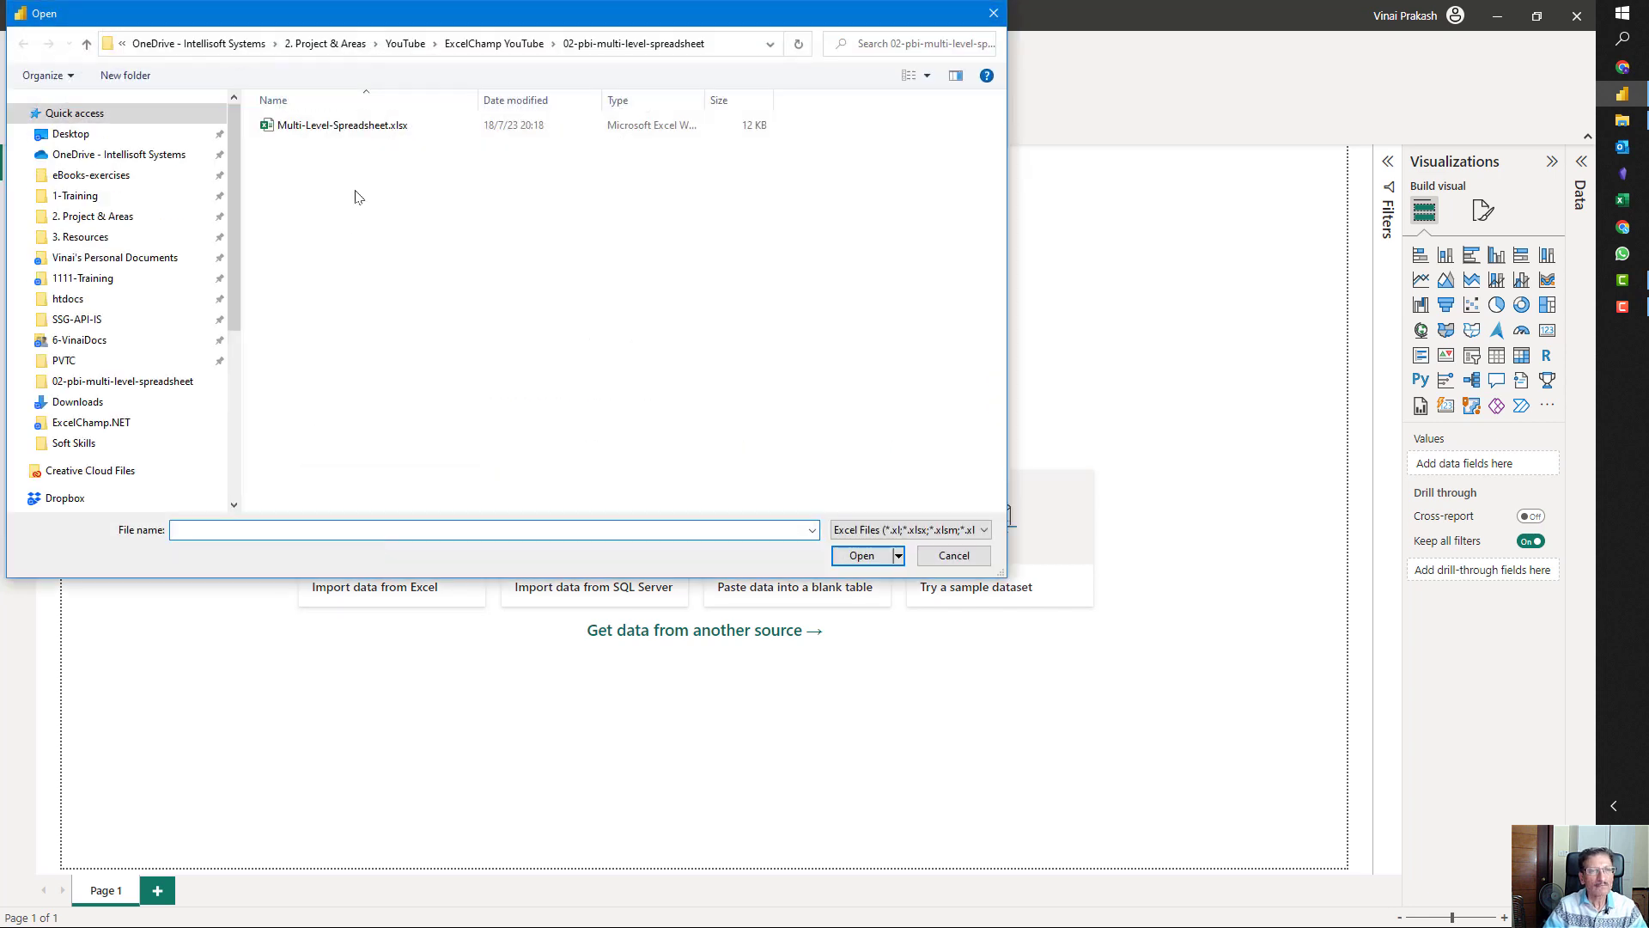
pyautogui.click(357, 133)
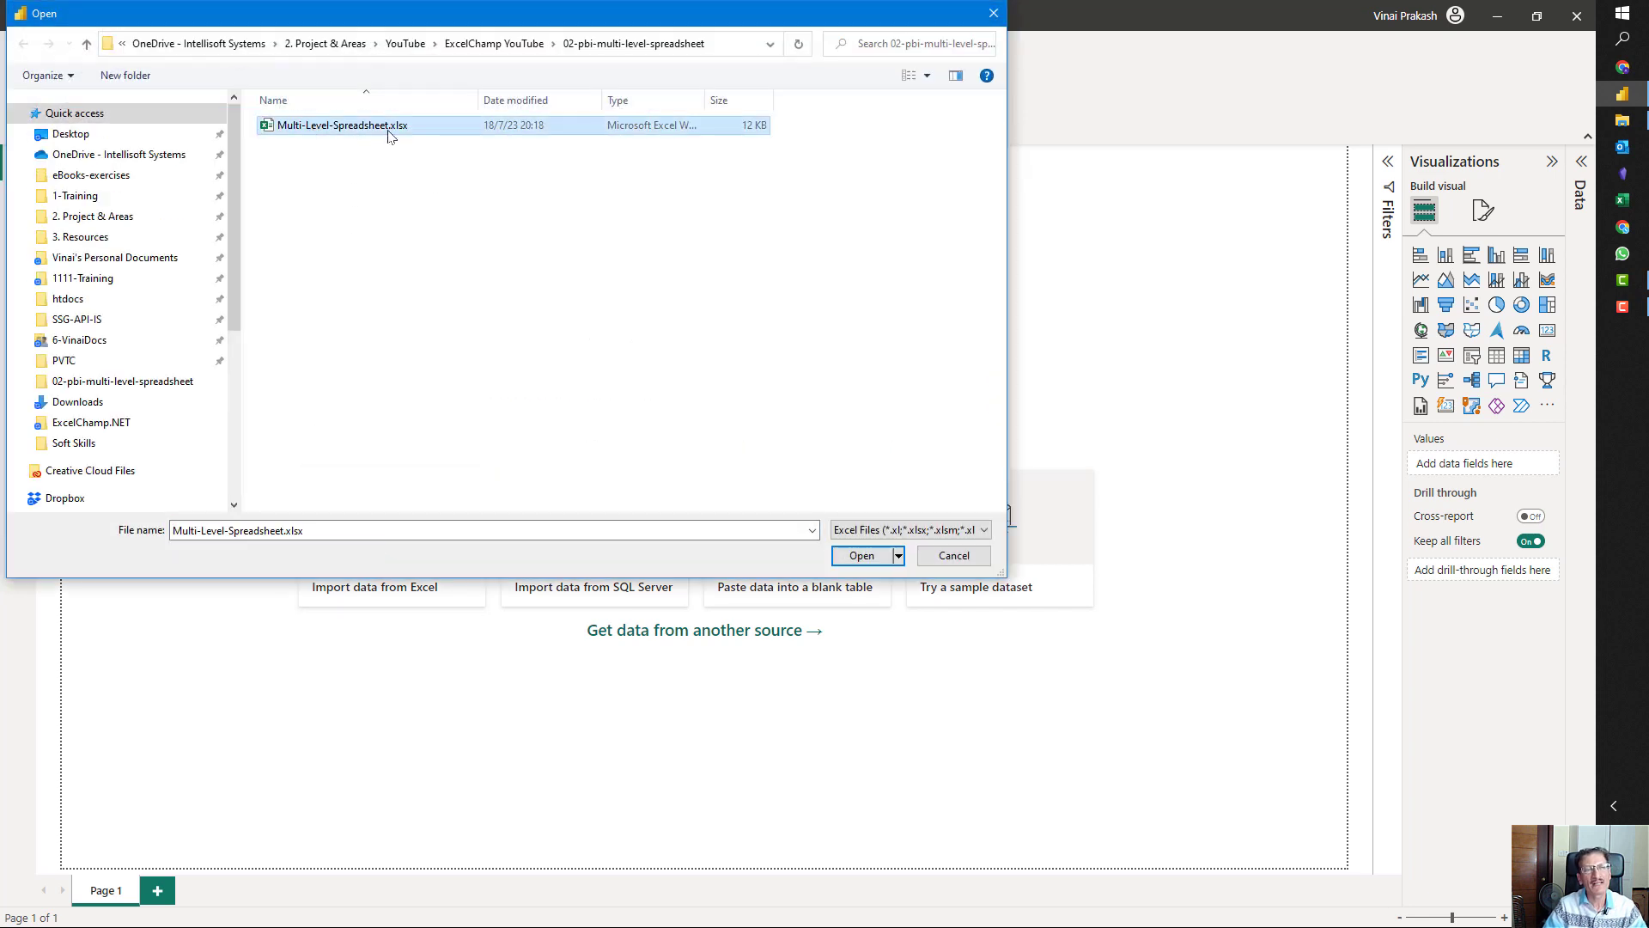
pyautogui.click(857, 557)
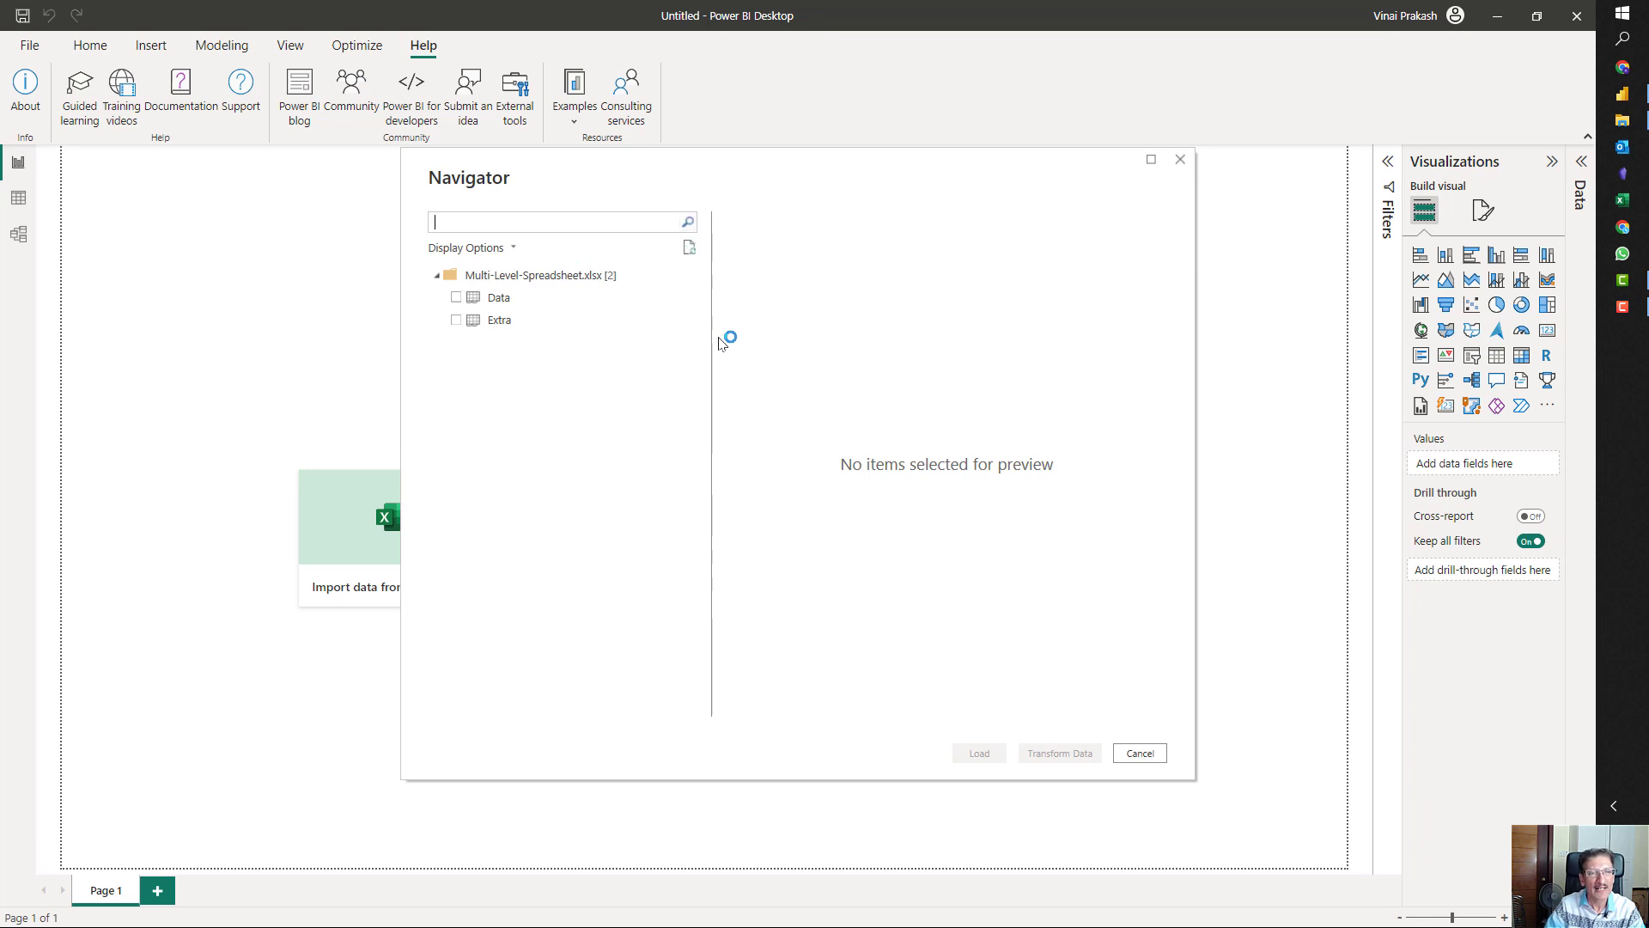
pyautogui.click(456, 298)
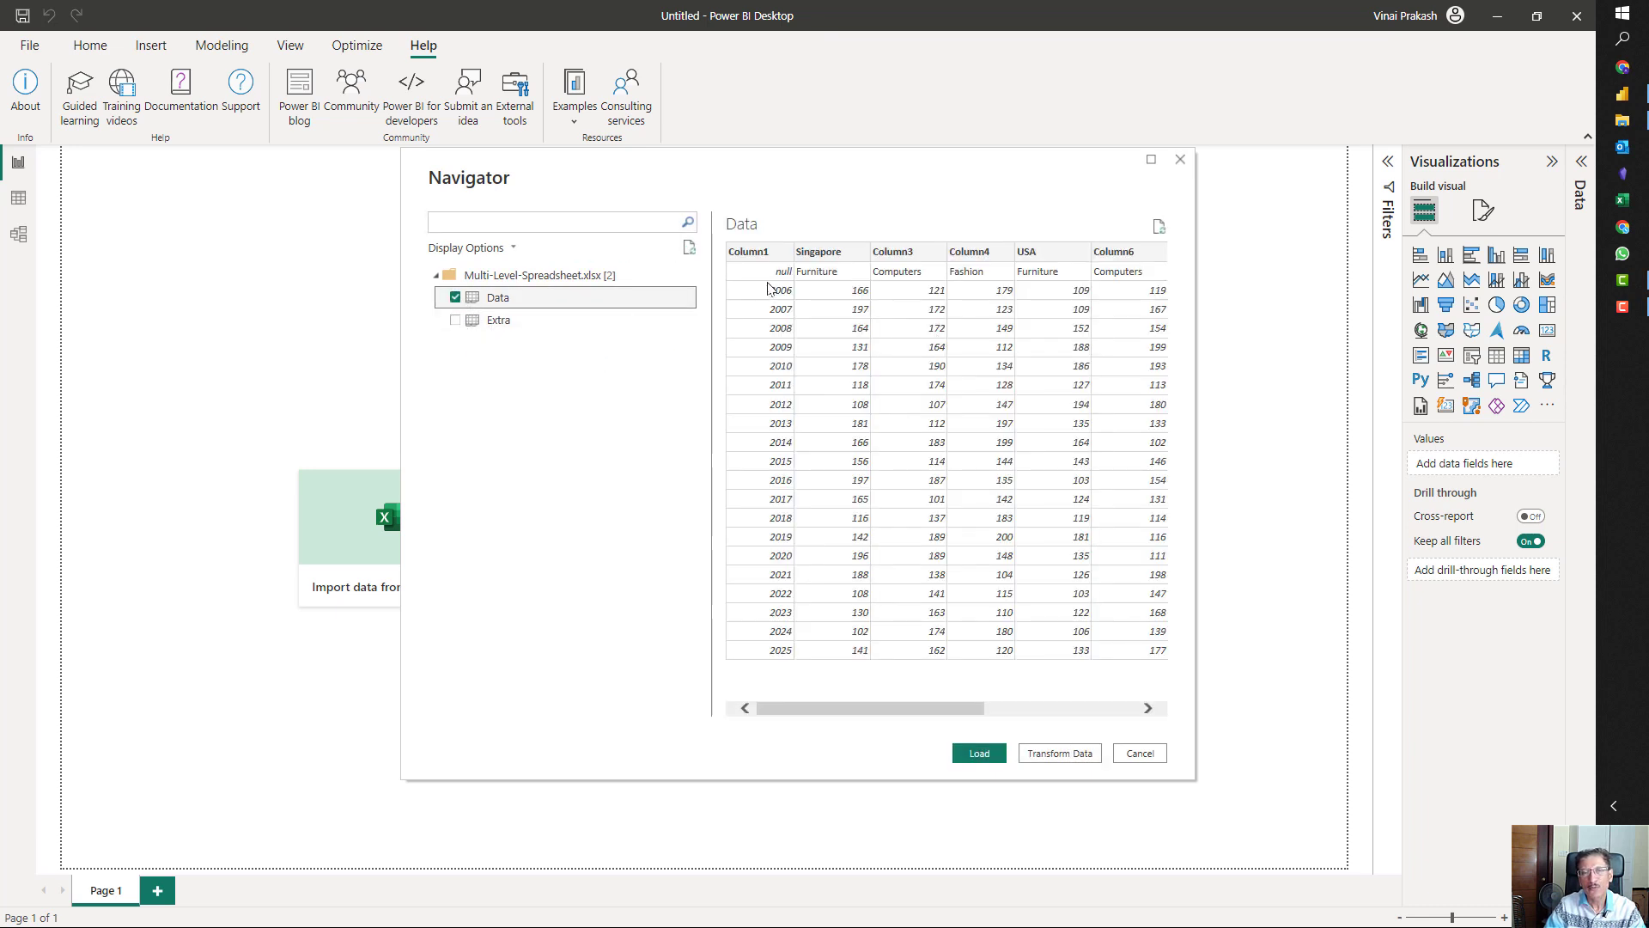
pyautogui.moveTo(919, 707); pyautogui.dragTo(874, 709)
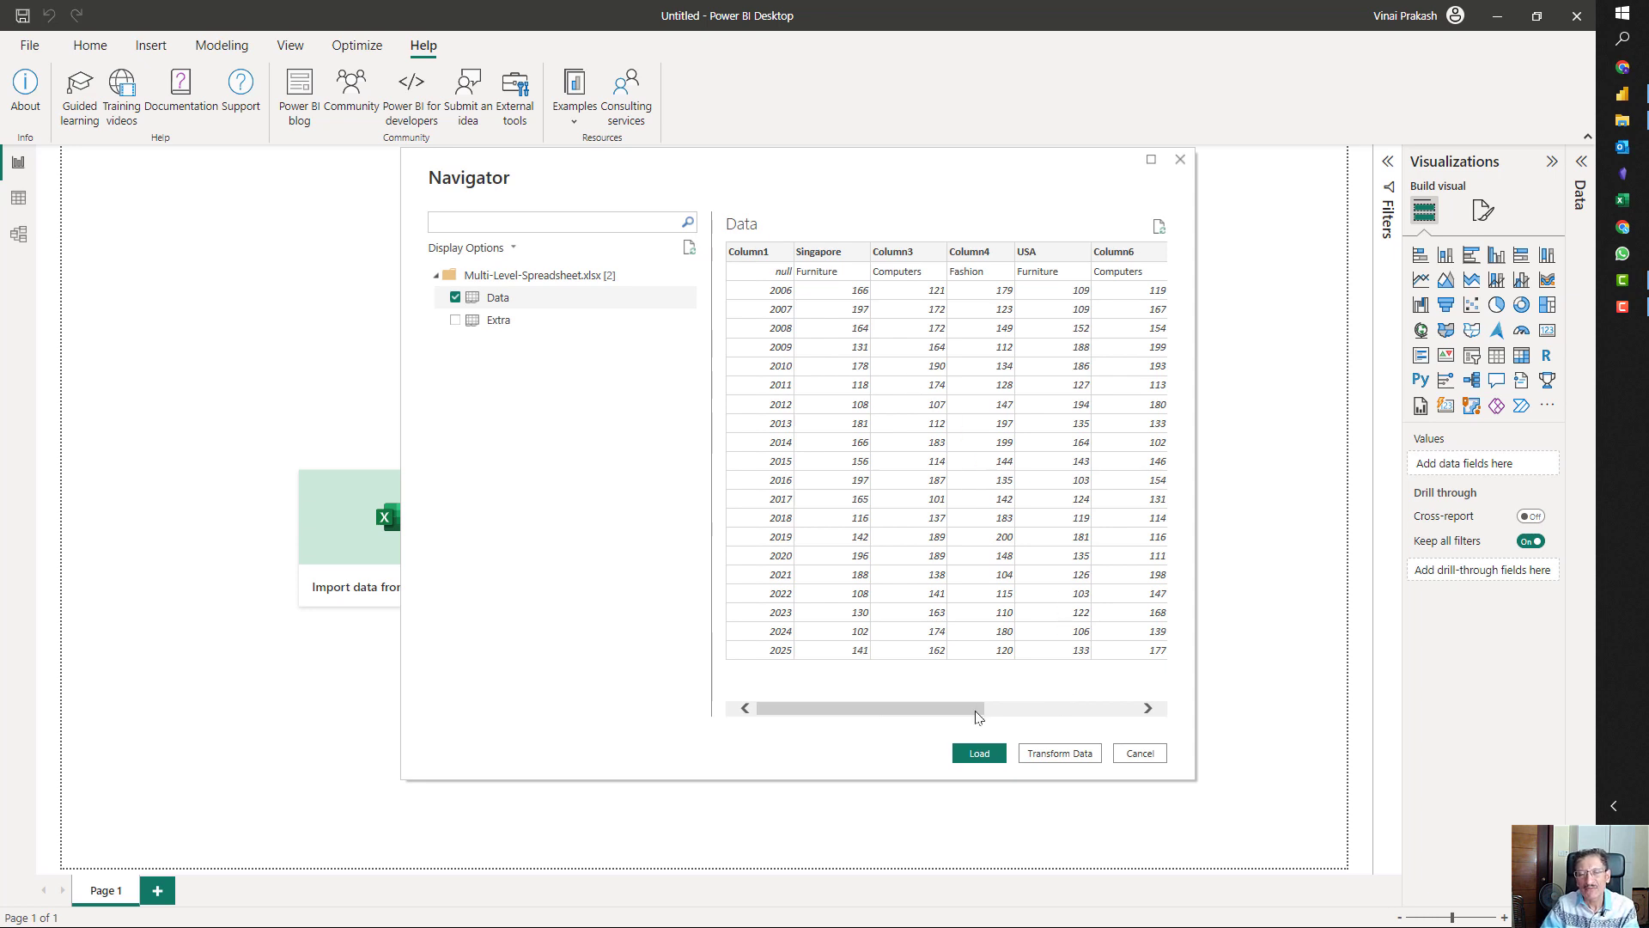
pyautogui.click(1056, 753)
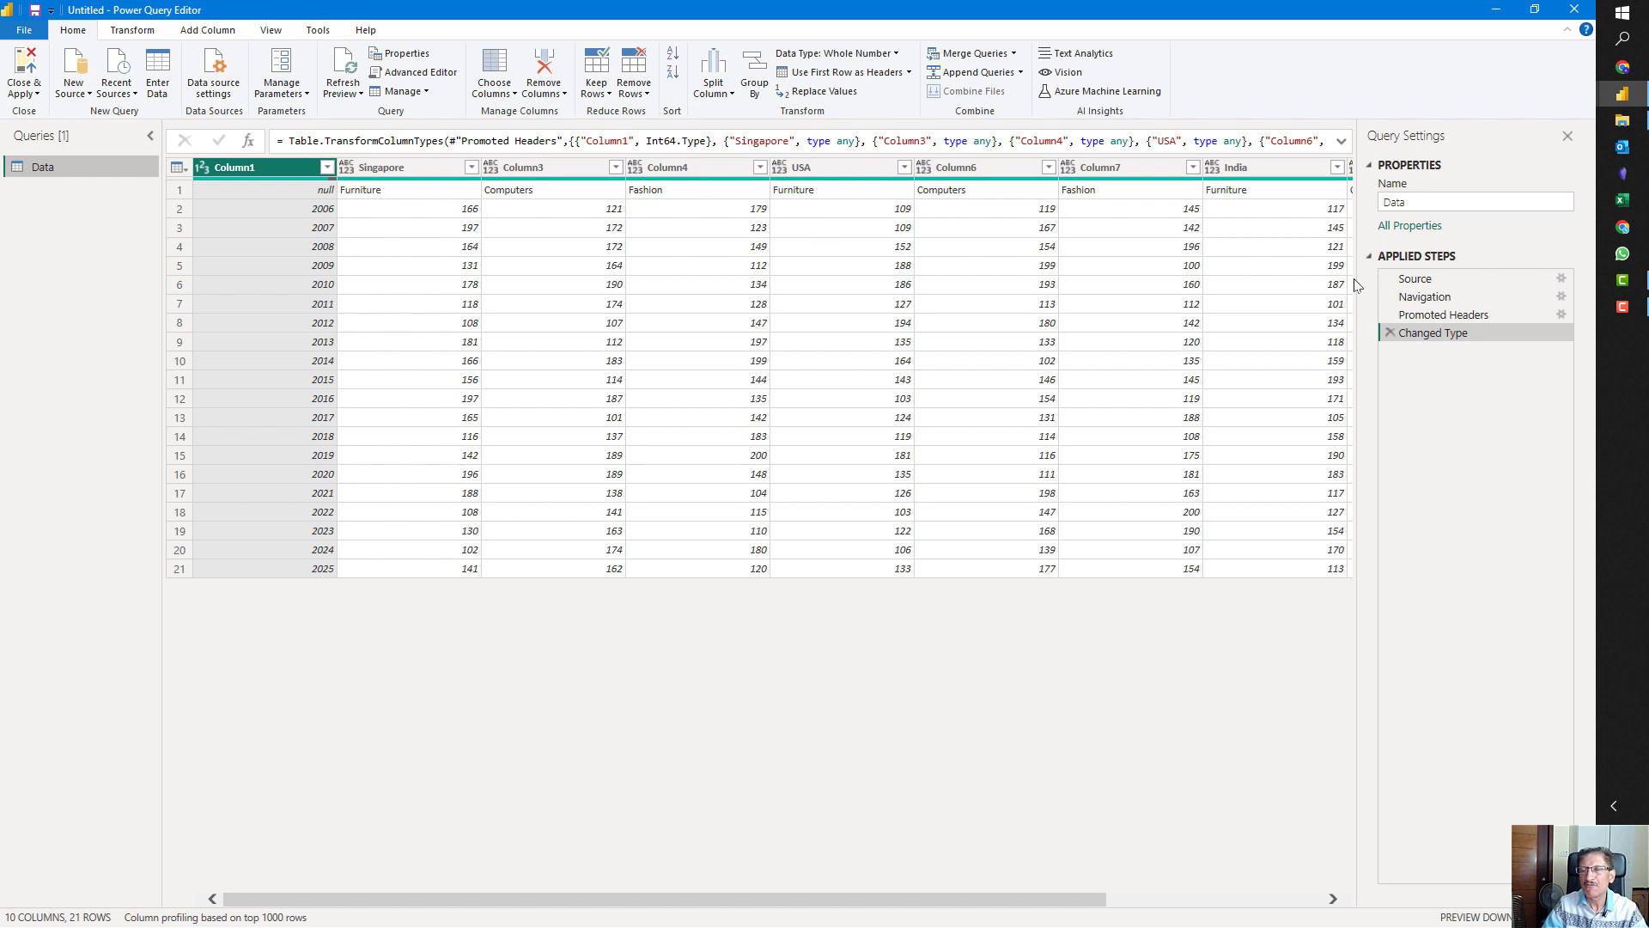
# - Remove the Changed Type and Promoted Headers steps from the Data query
pyautogui.click(1390, 334)
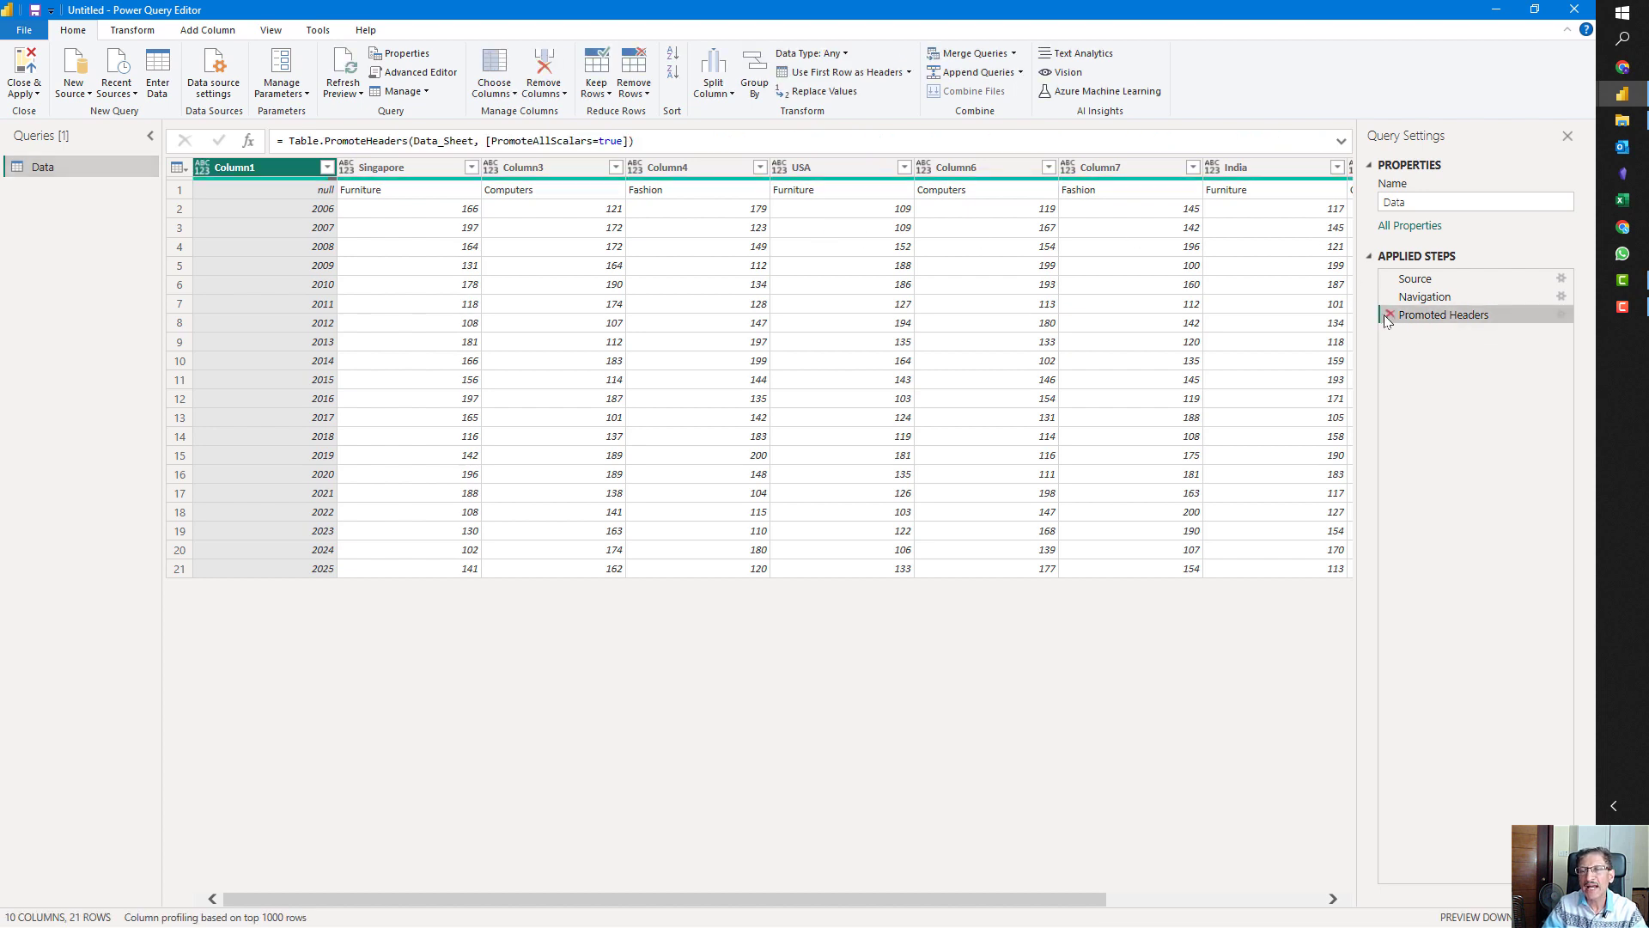
pyautogui.click(1389, 315)
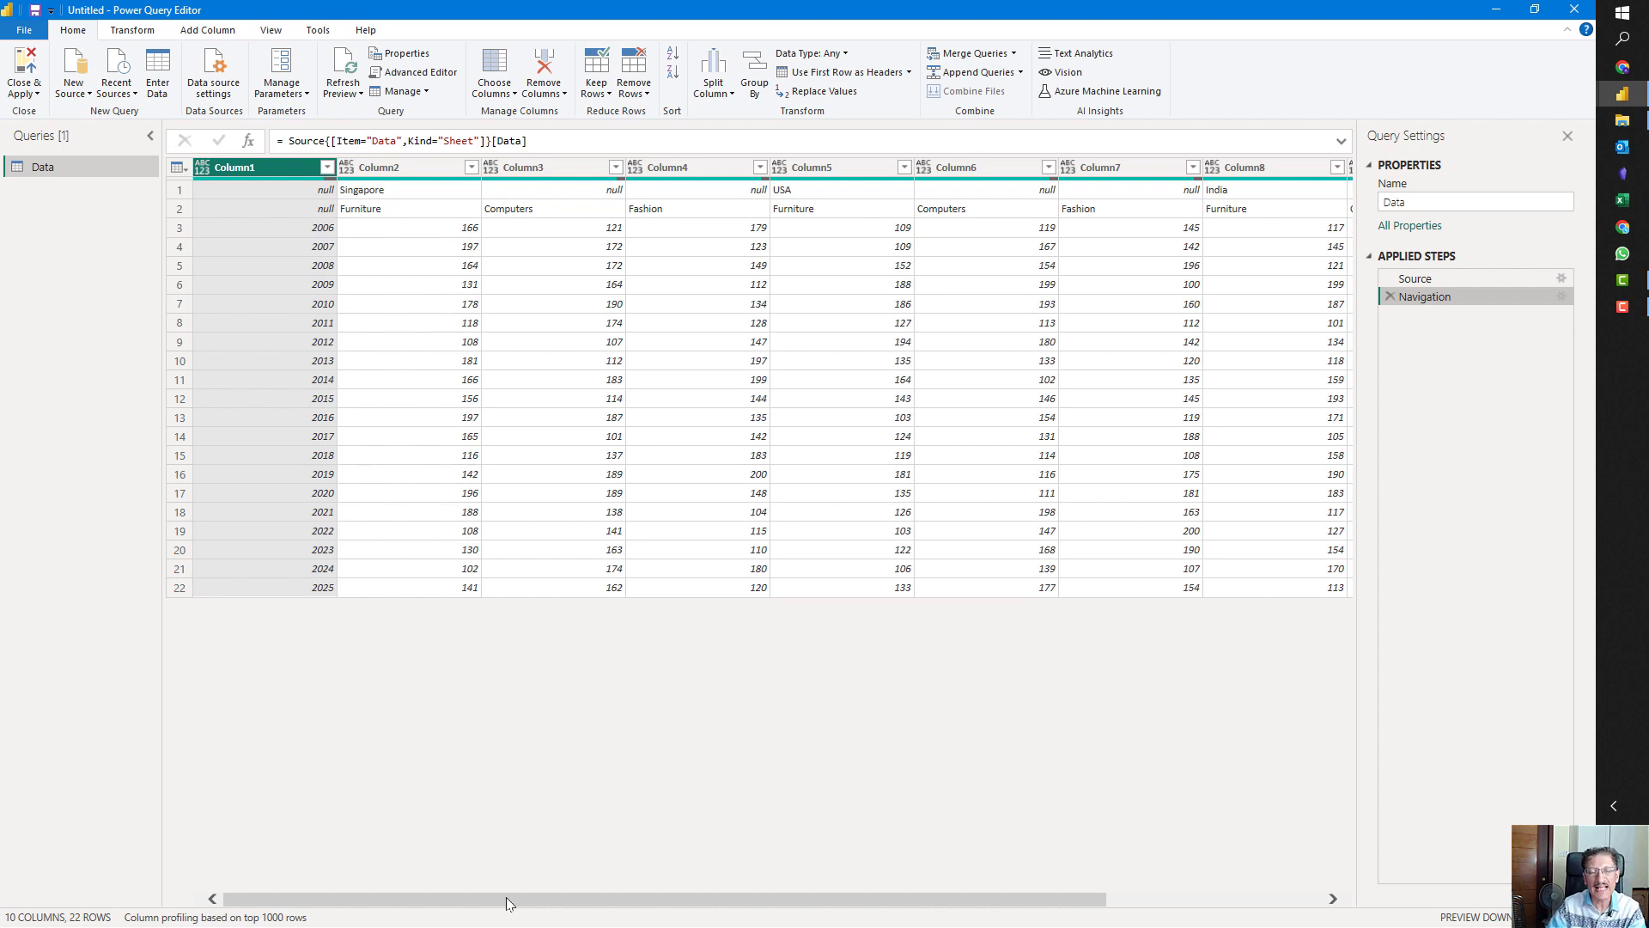
# - Select all columns of the Data query and transpose the table so rows become columns
pyautogui.moveTo(506, 897); pyautogui.dragTo(448, 895)
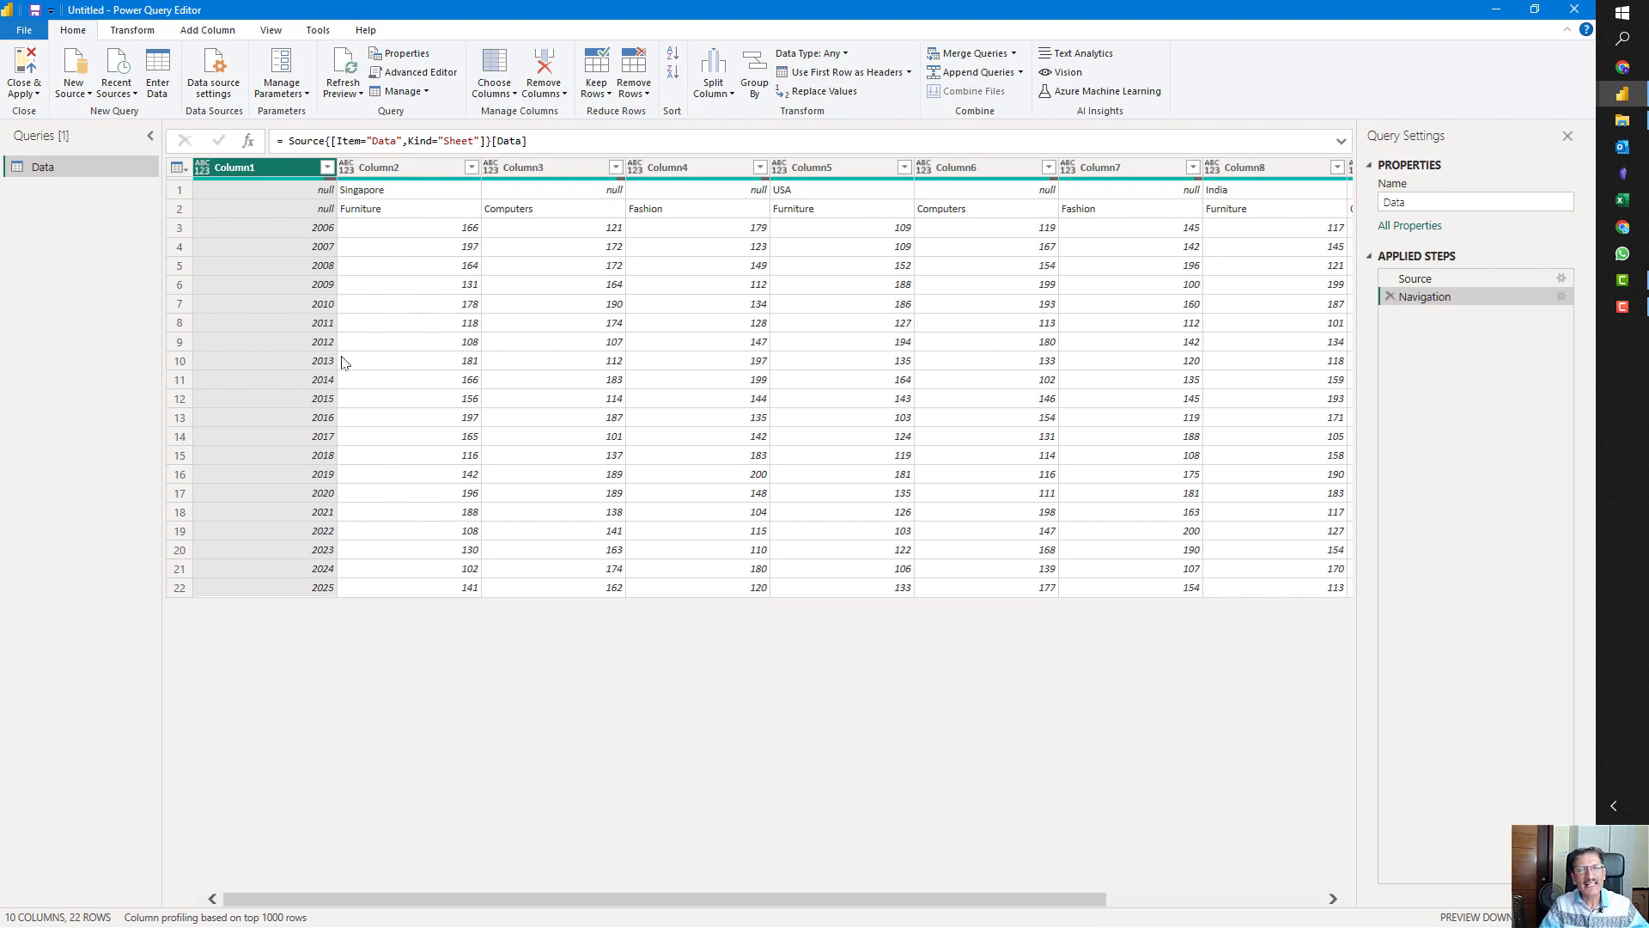
pyautogui.click(420, 364)
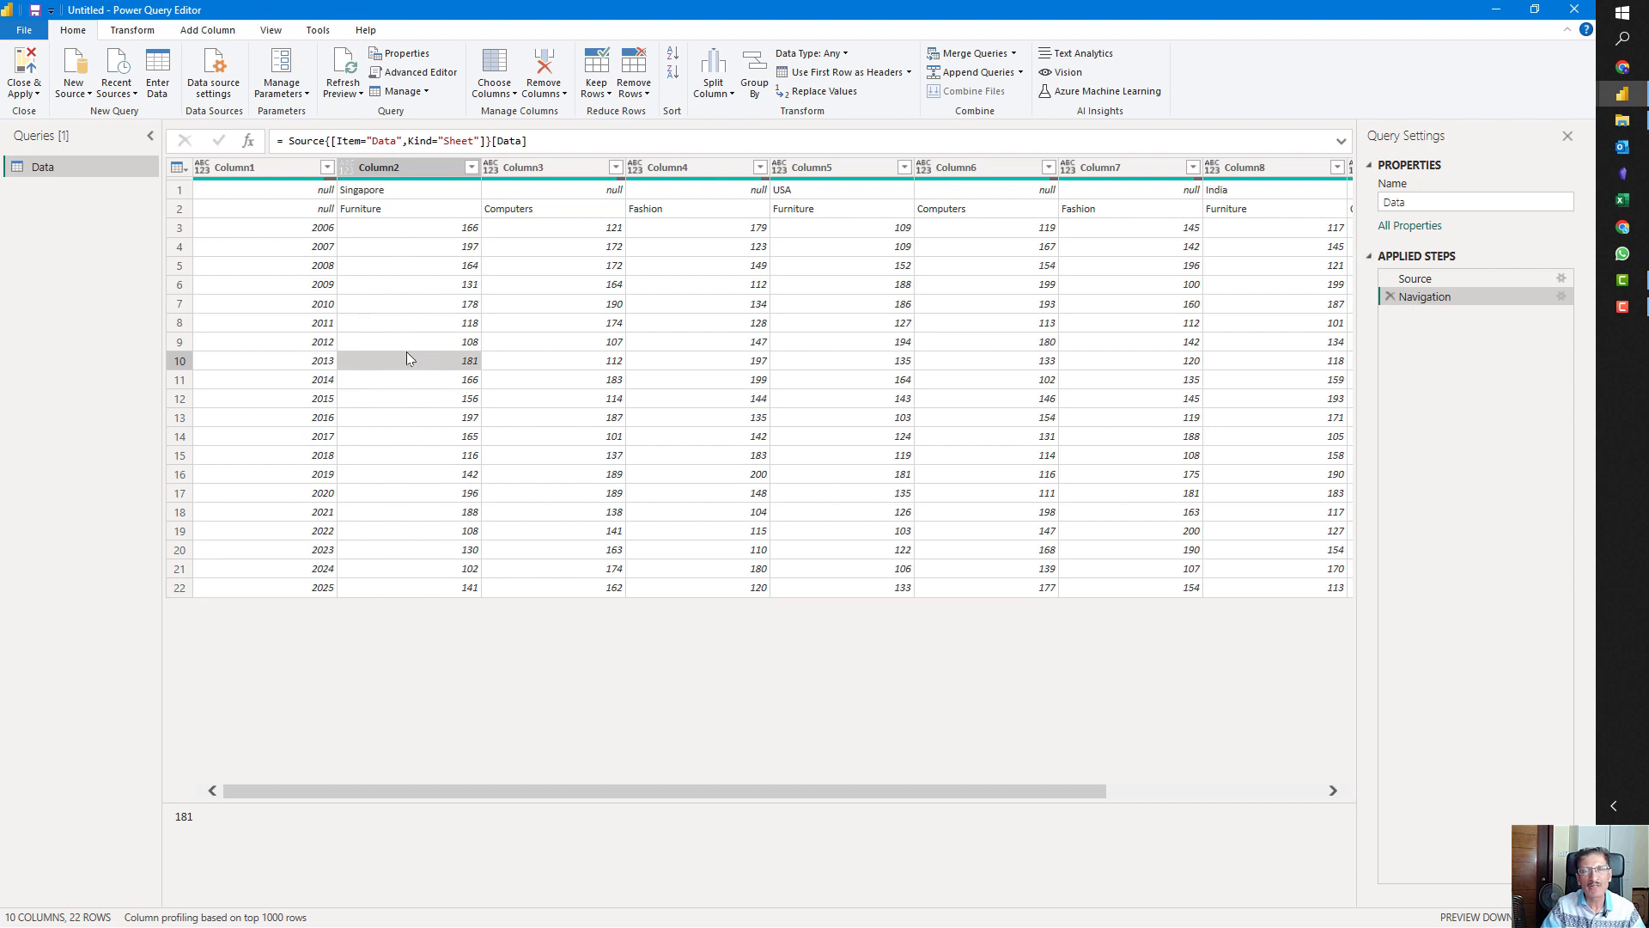
pyautogui.hotkey('ctrl', 'a')
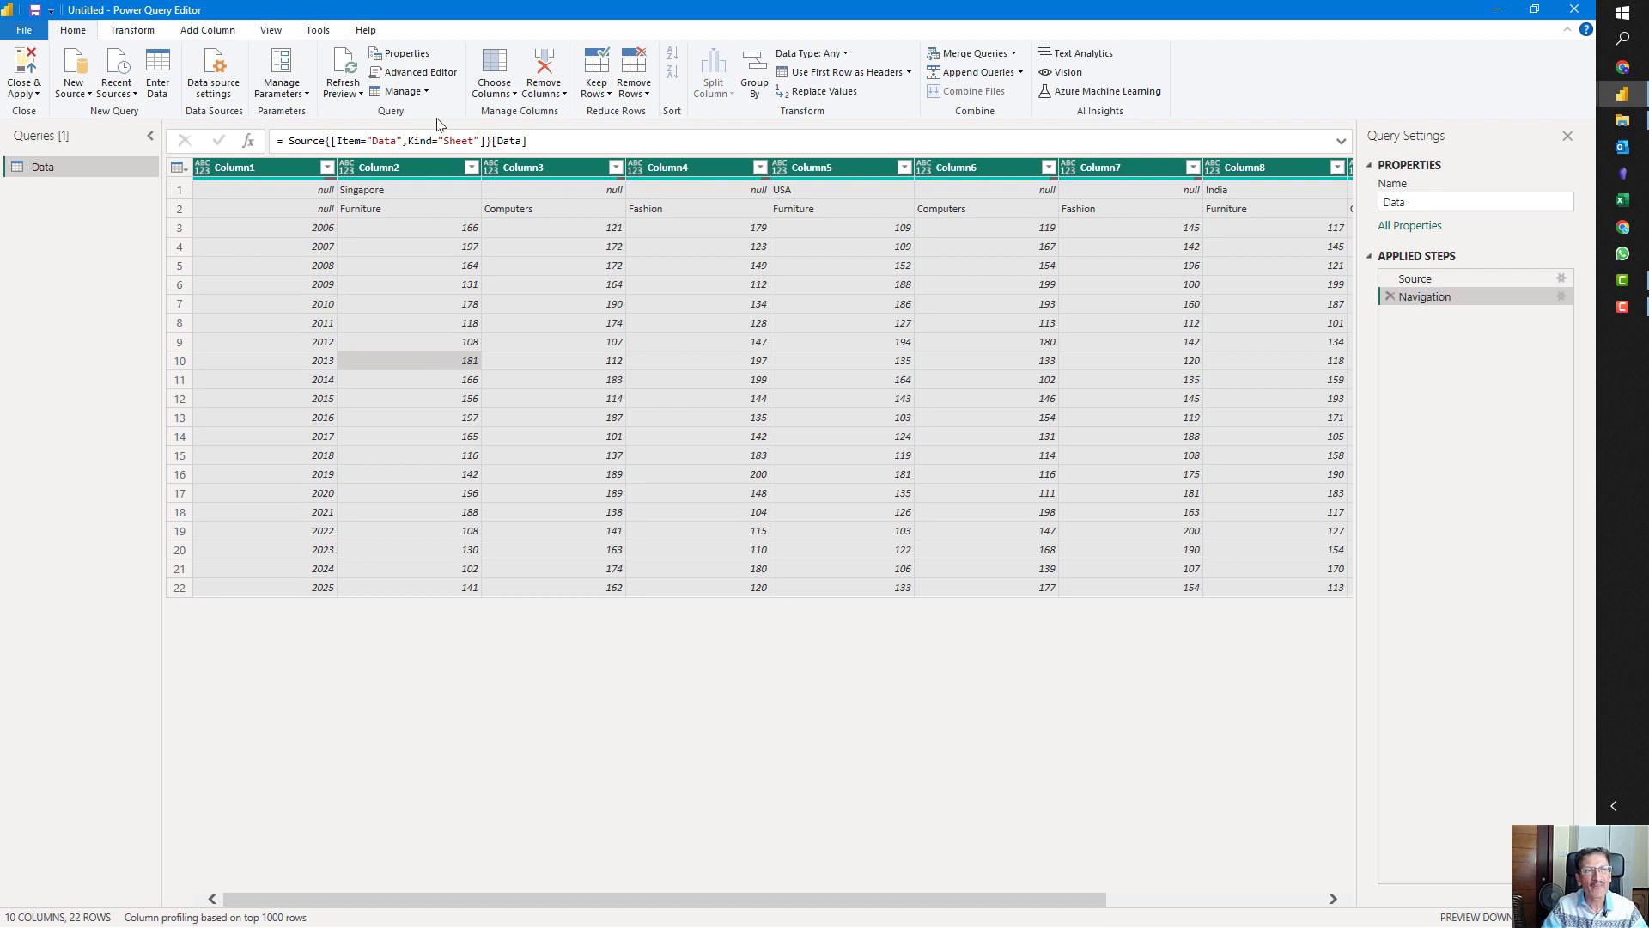
pyautogui.click(139, 35)
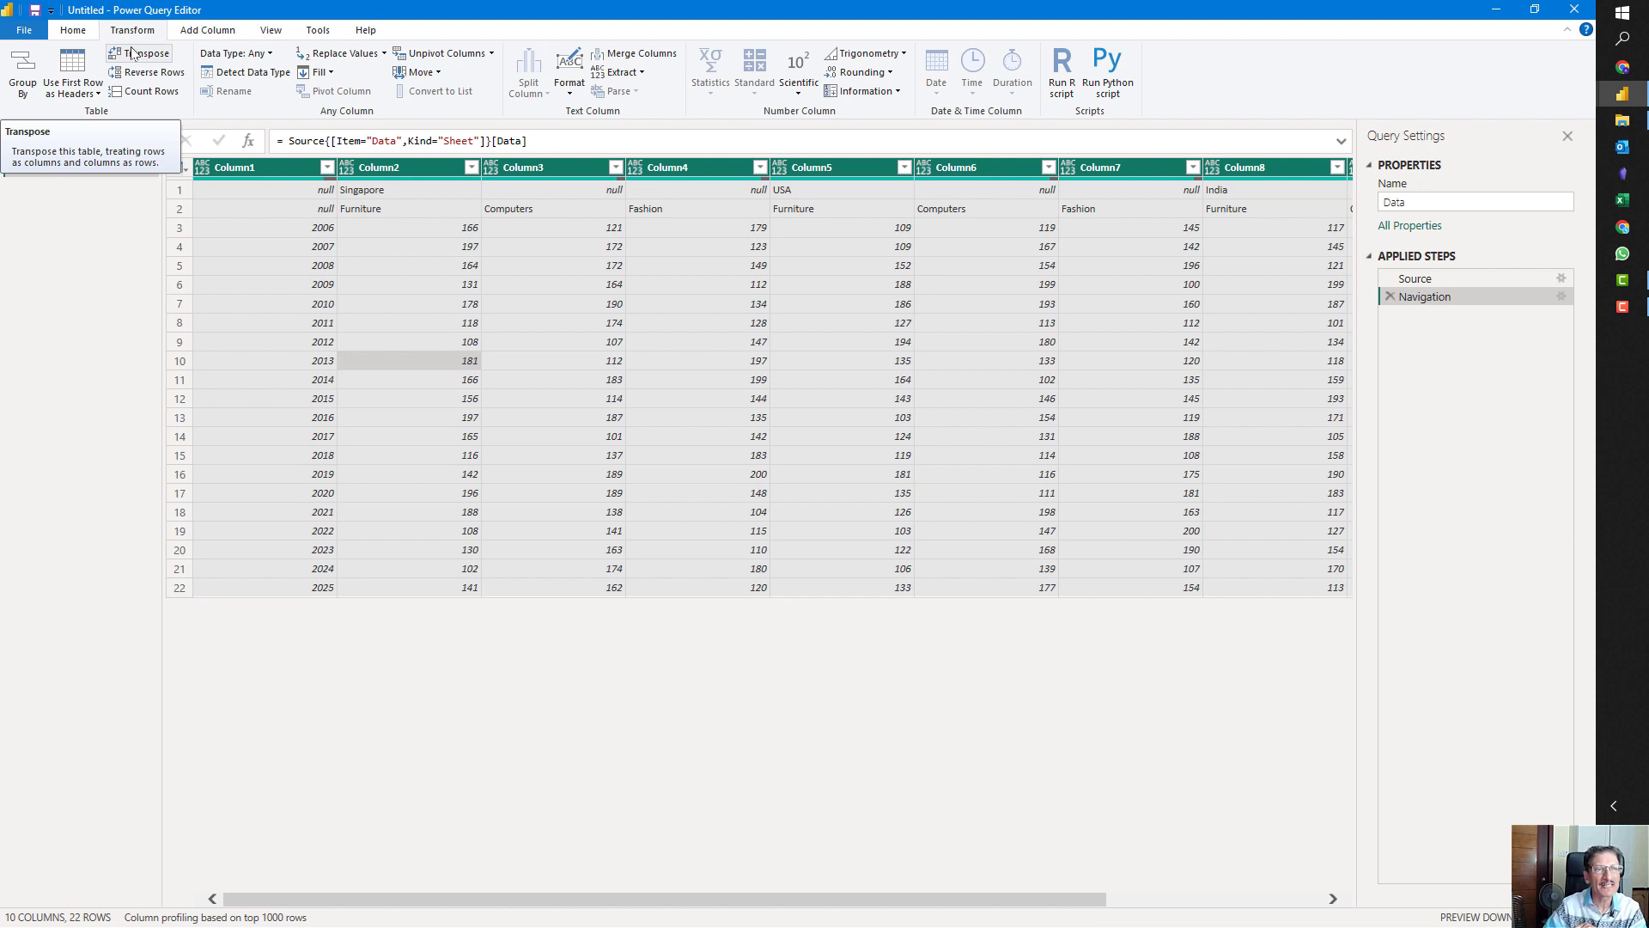
pyautogui.click(146, 54)
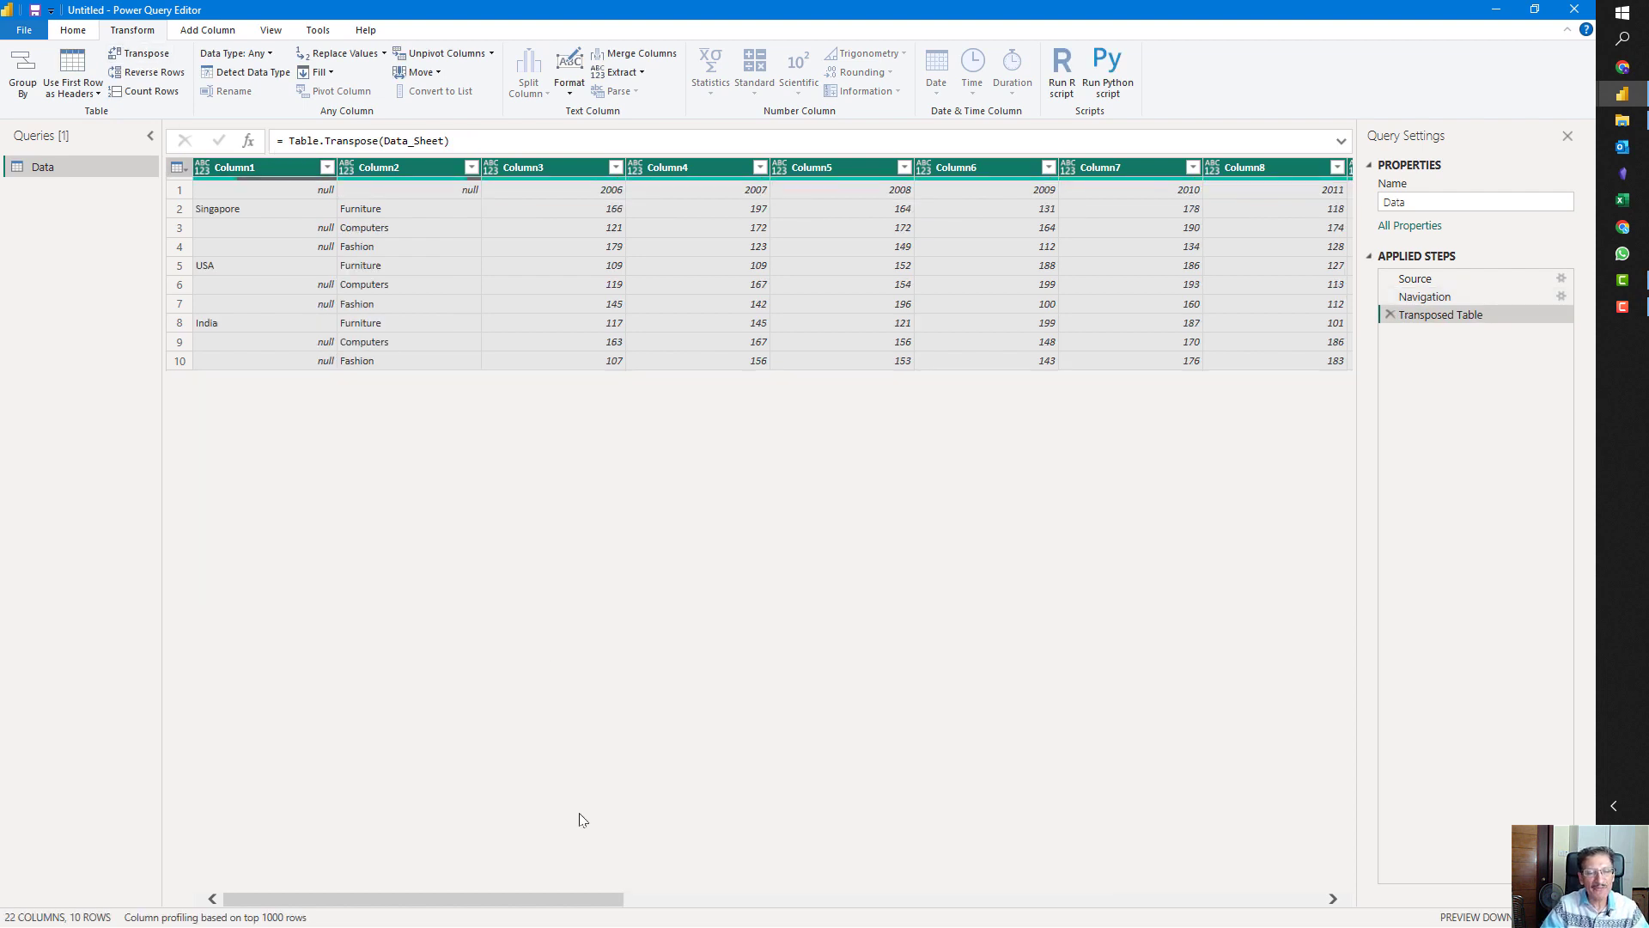
# - Examine the transposed table's columns and the year values in its first row
pyautogui.moveTo(566, 900); pyautogui.dragTo(1266, 899)
pyautogui.hotkey('ctrl', 'a')
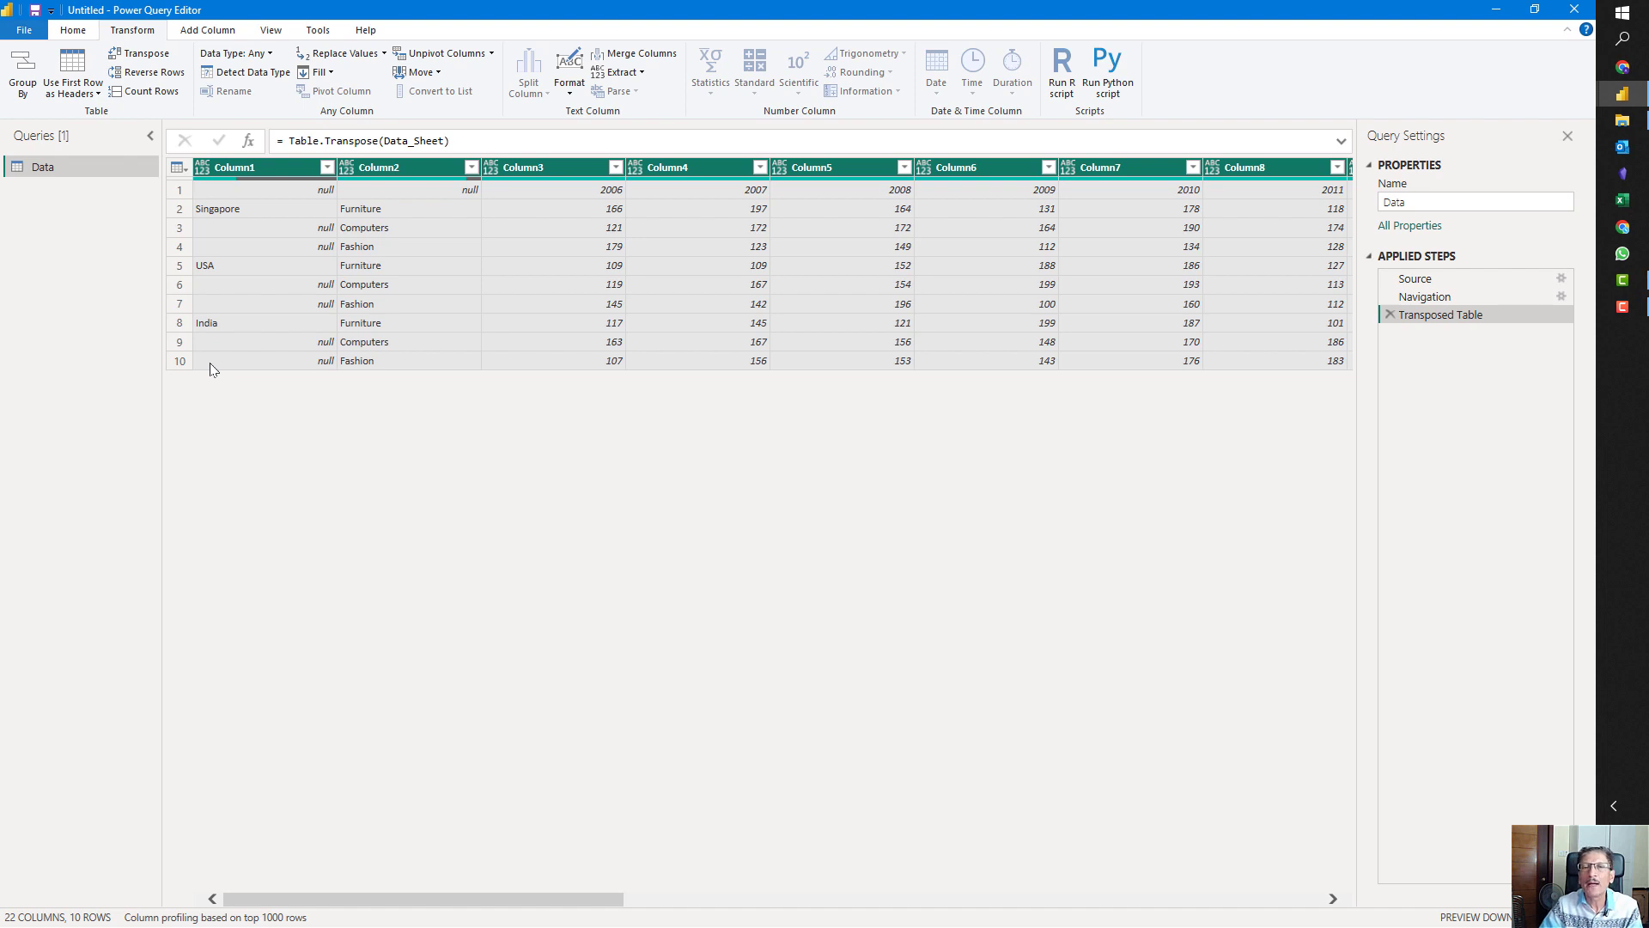
pyautogui.click(595, 195)
pyautogui.click(721, 202)
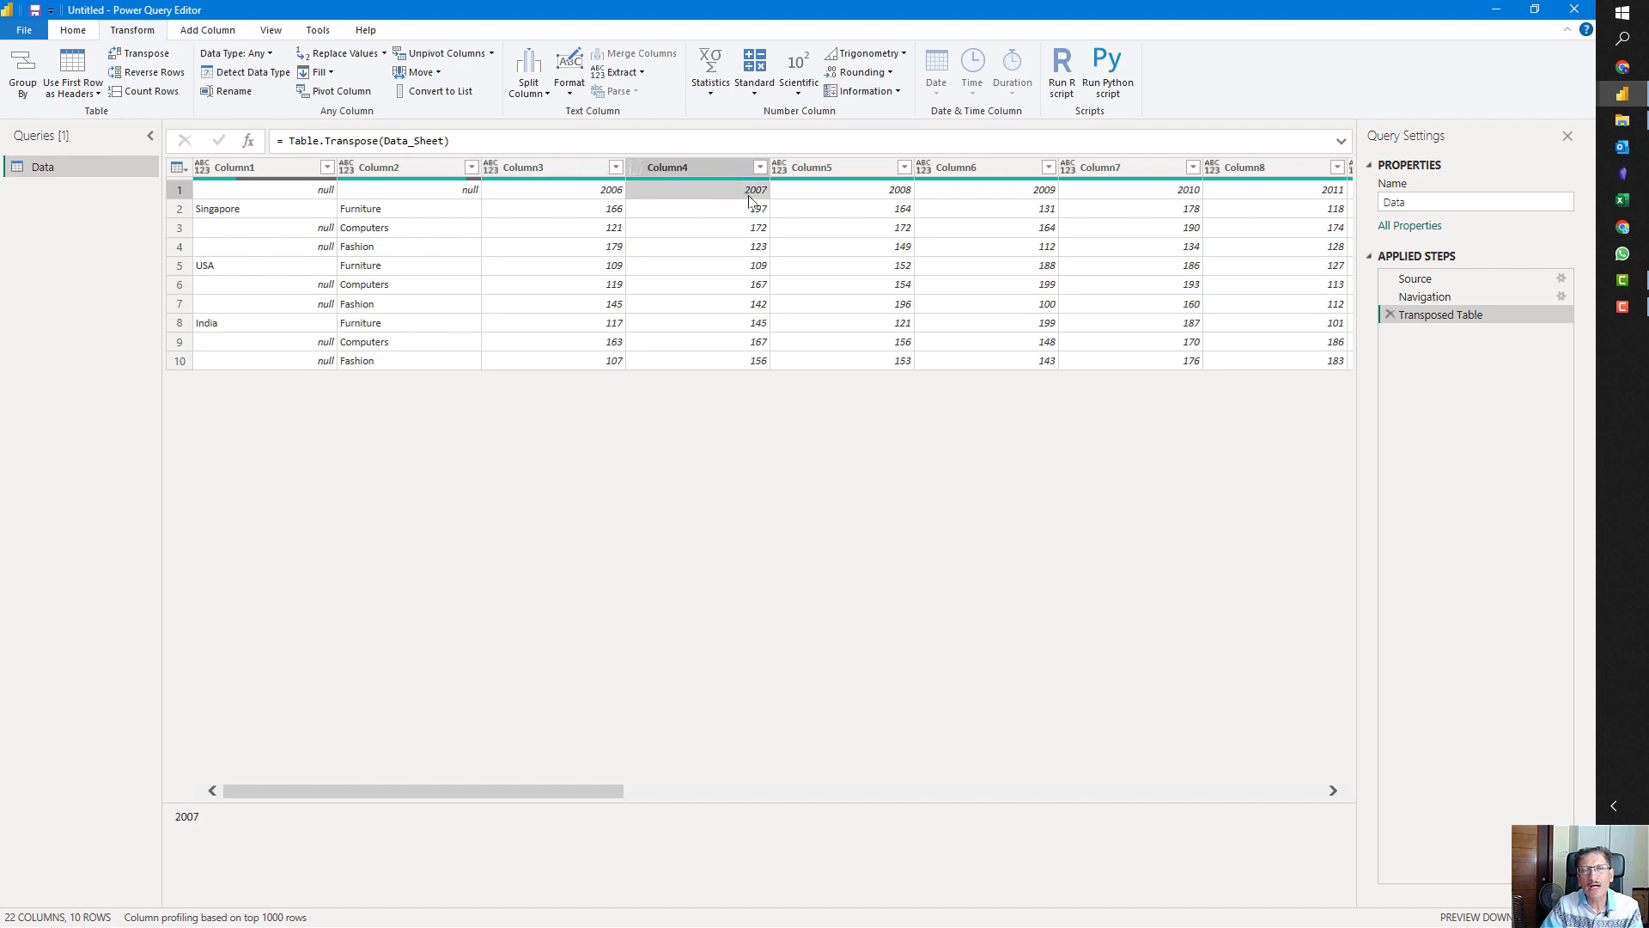
pyautogui.click(834, 197)
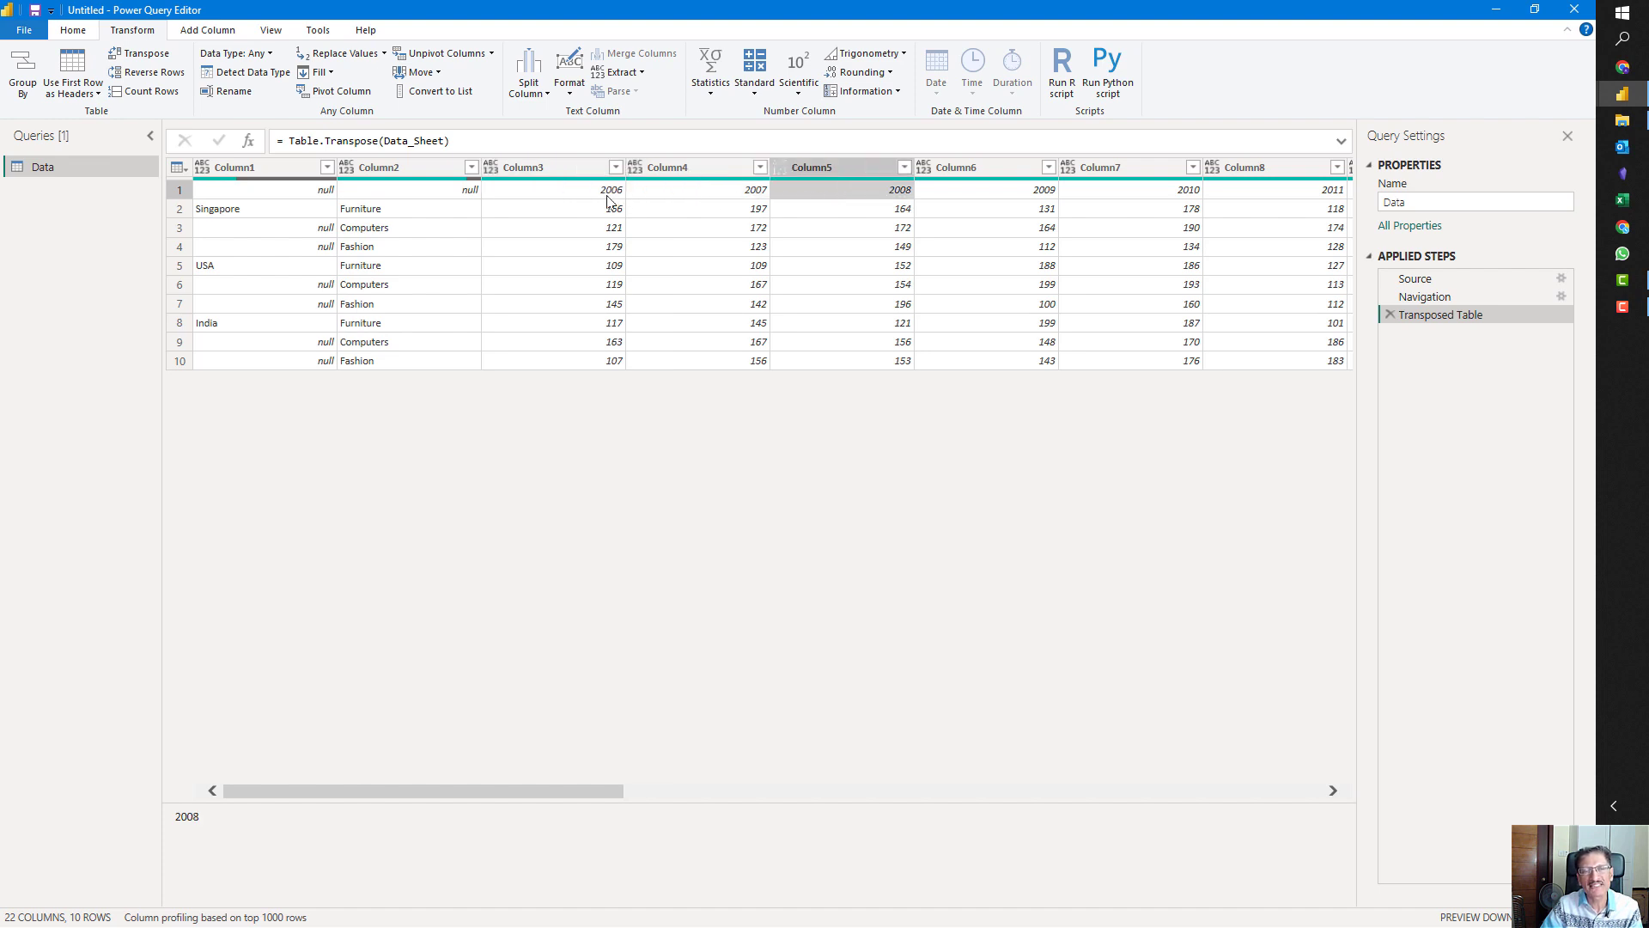
pyautogui.click(720, 202)
pyautogui.click(864, 202)
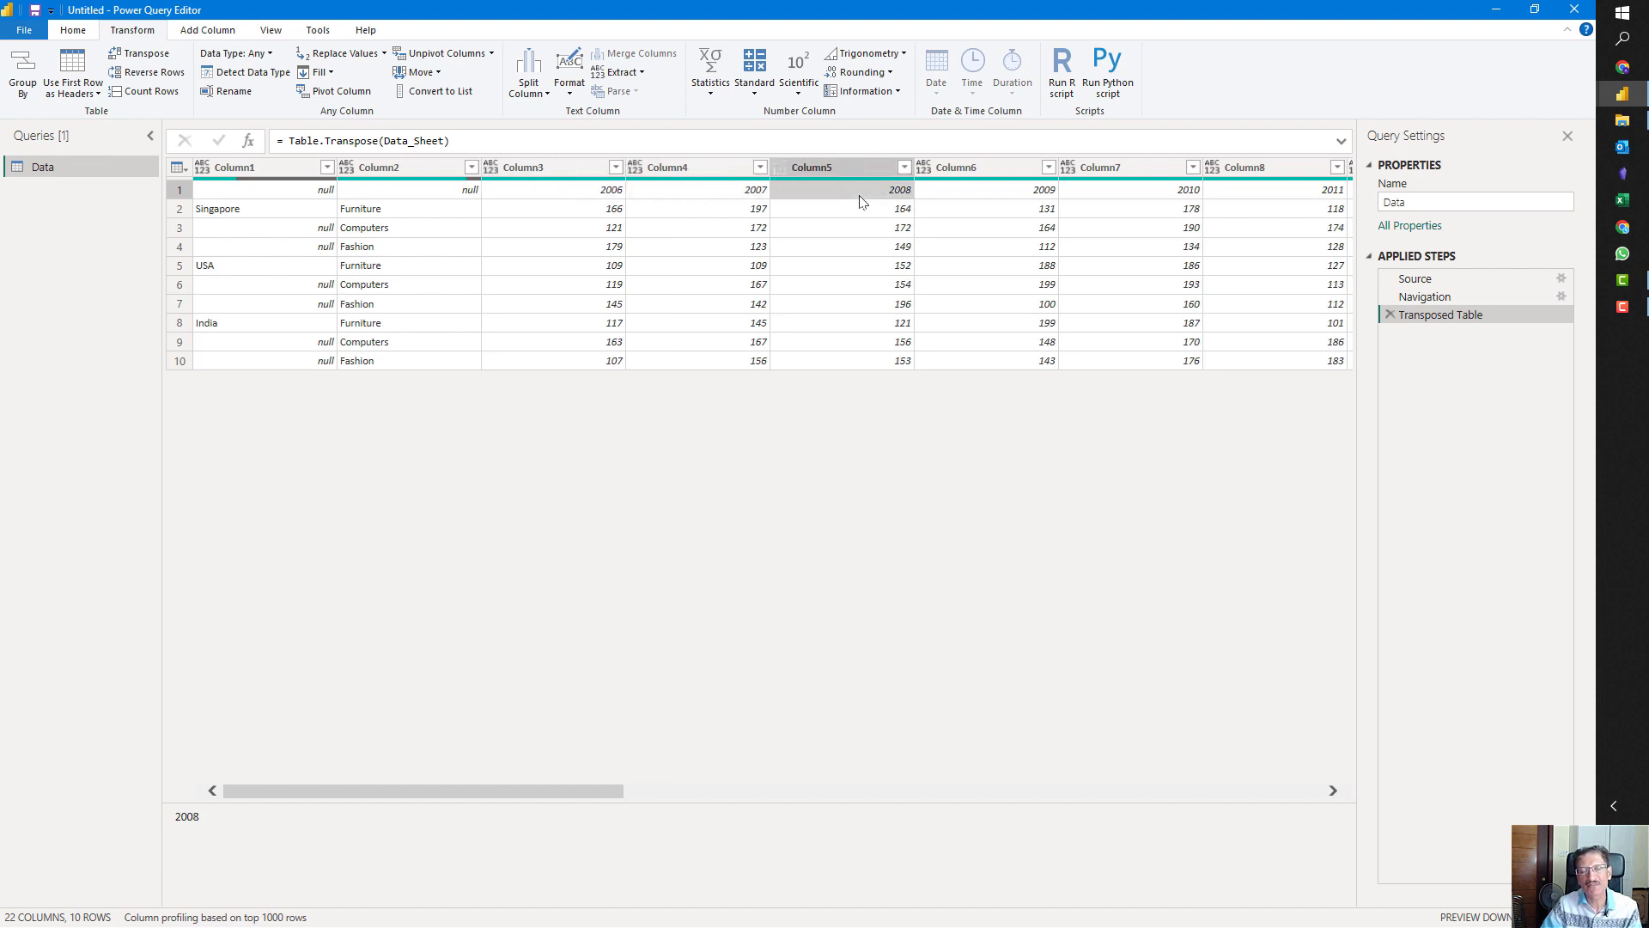
pyautogui.click(555, 195)
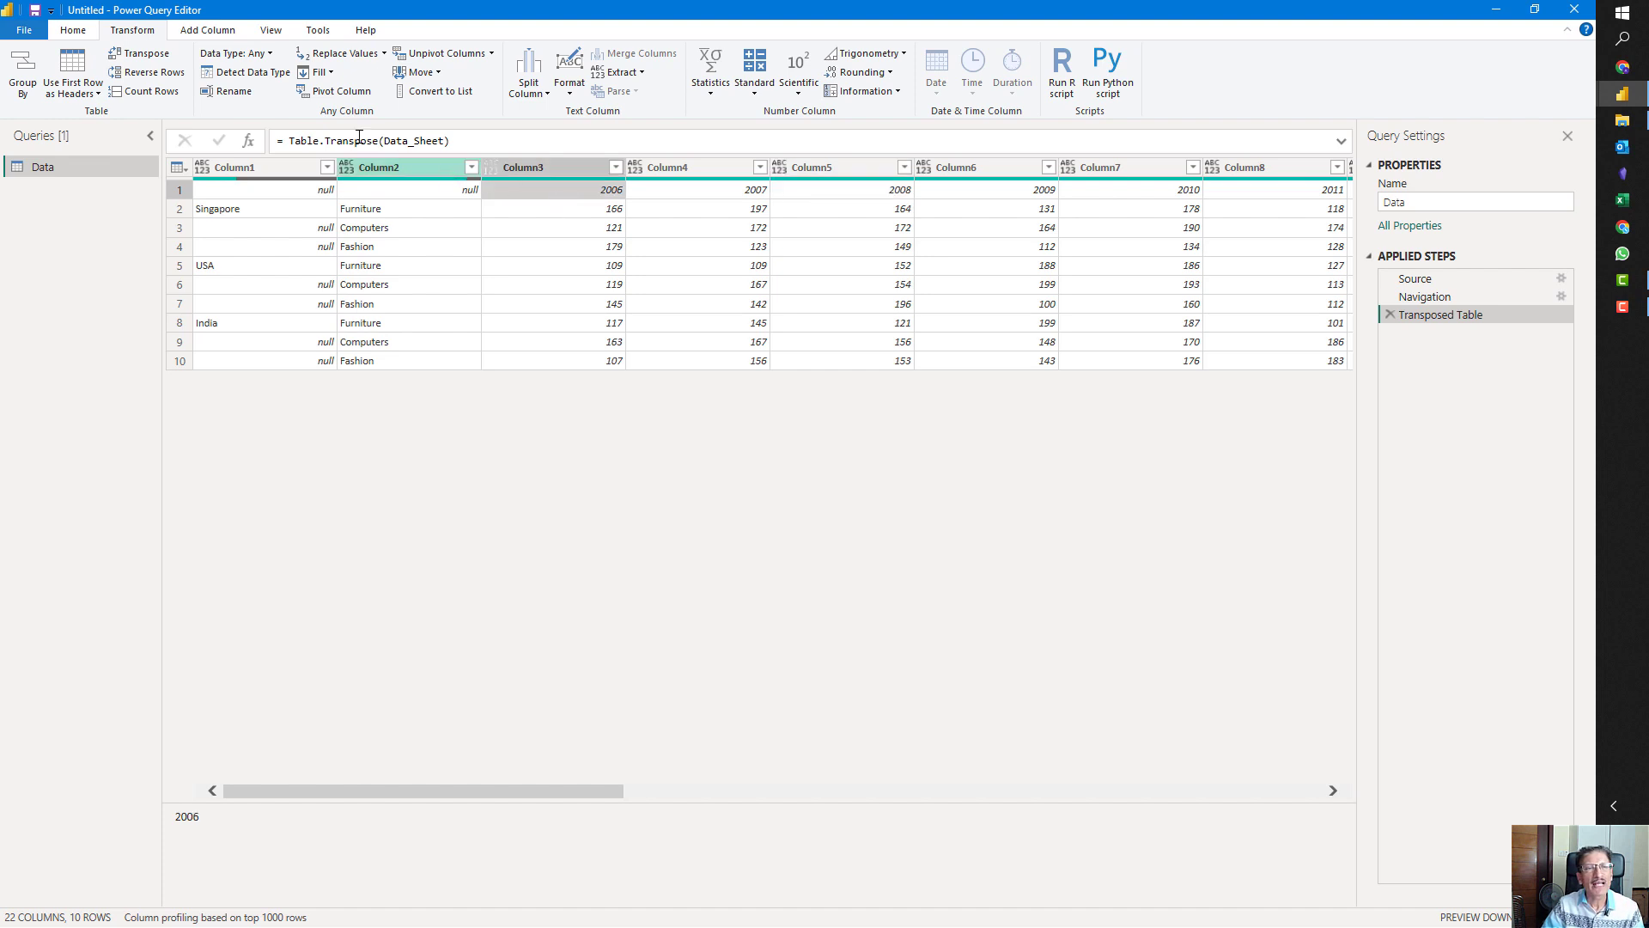
# - Promote the first row of the transposed Data table to column headers
pyautogui.click(74, 33)
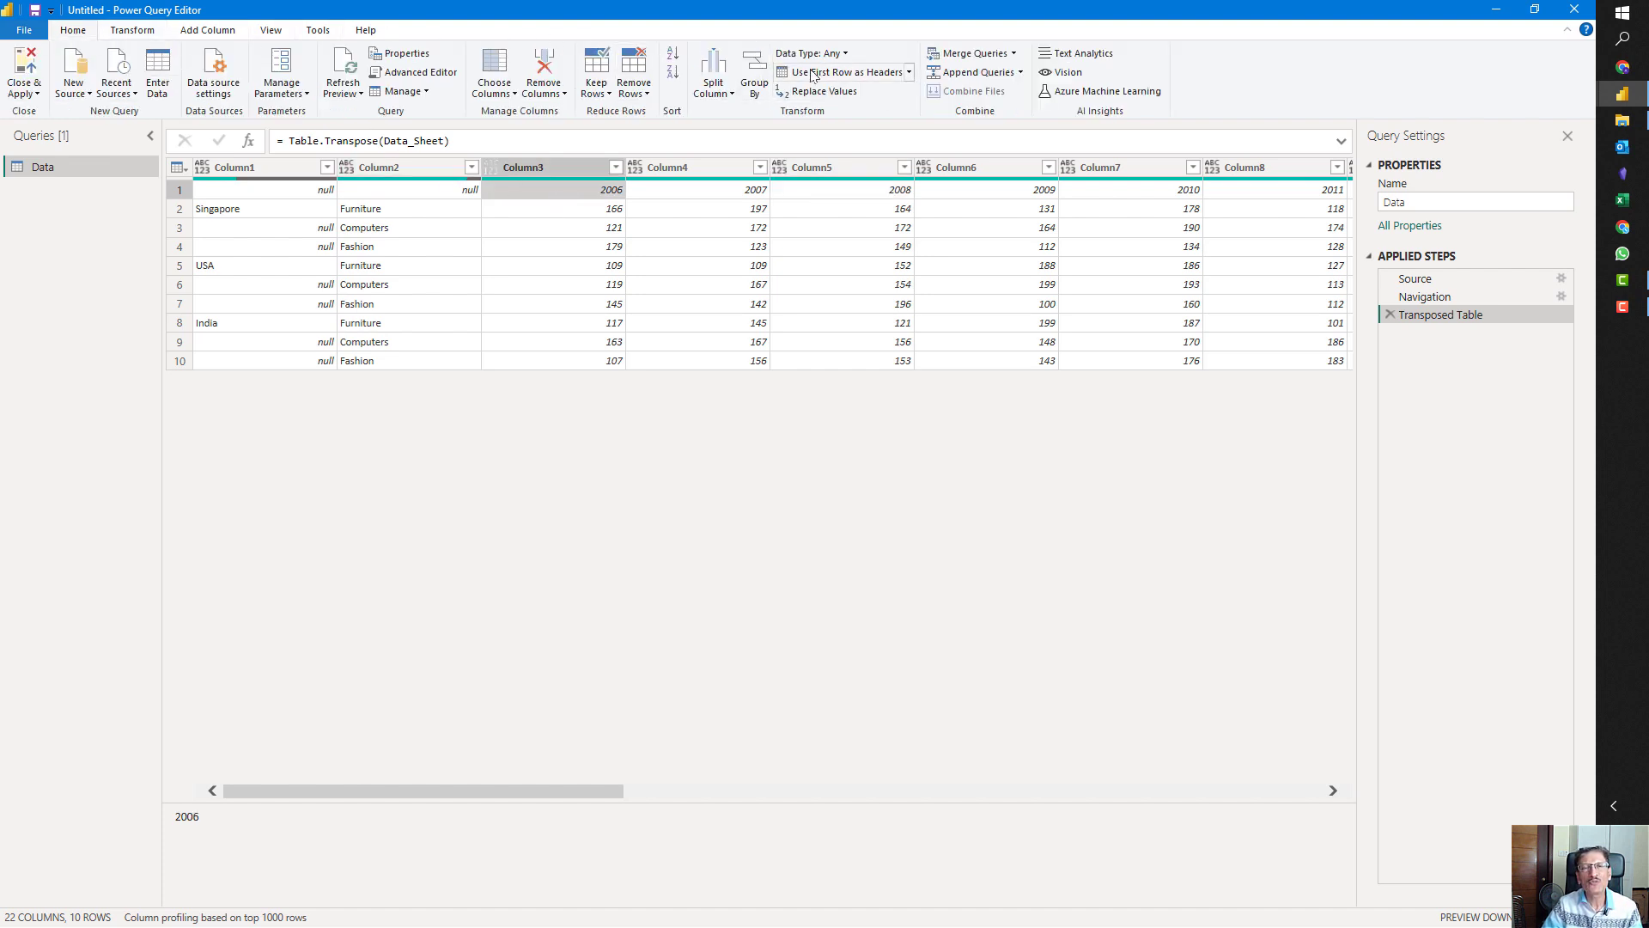
pyautogui.click(867, 75)
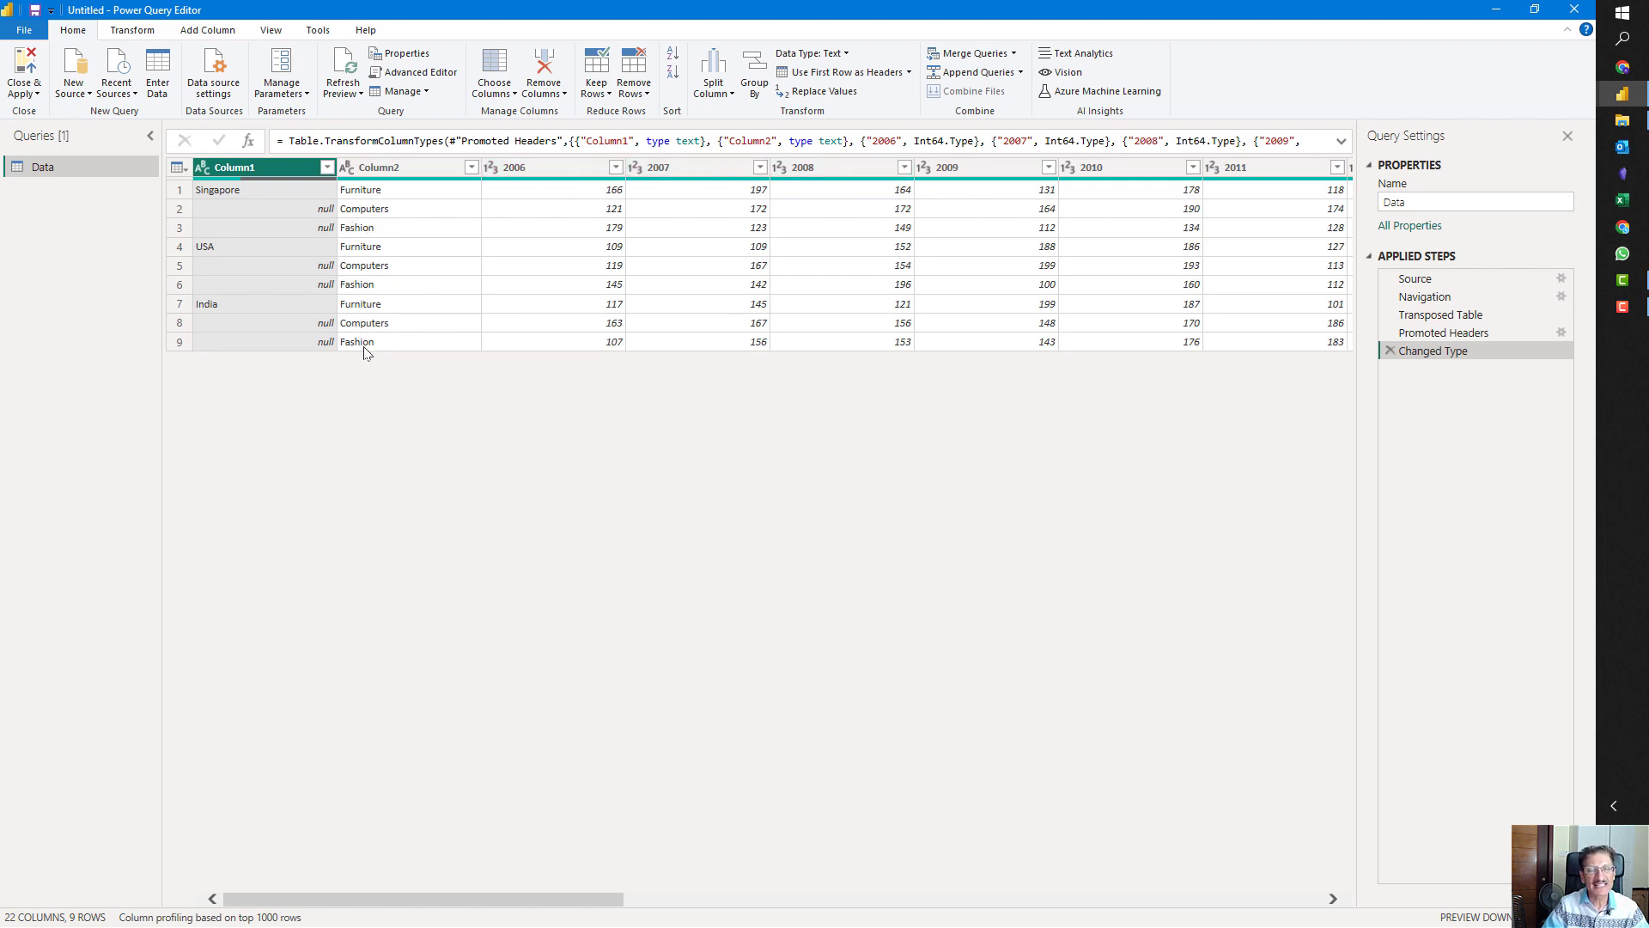
# - Rename Column2, which holds the product categories, to Category
pyautogui.doubleClick(383, 169)
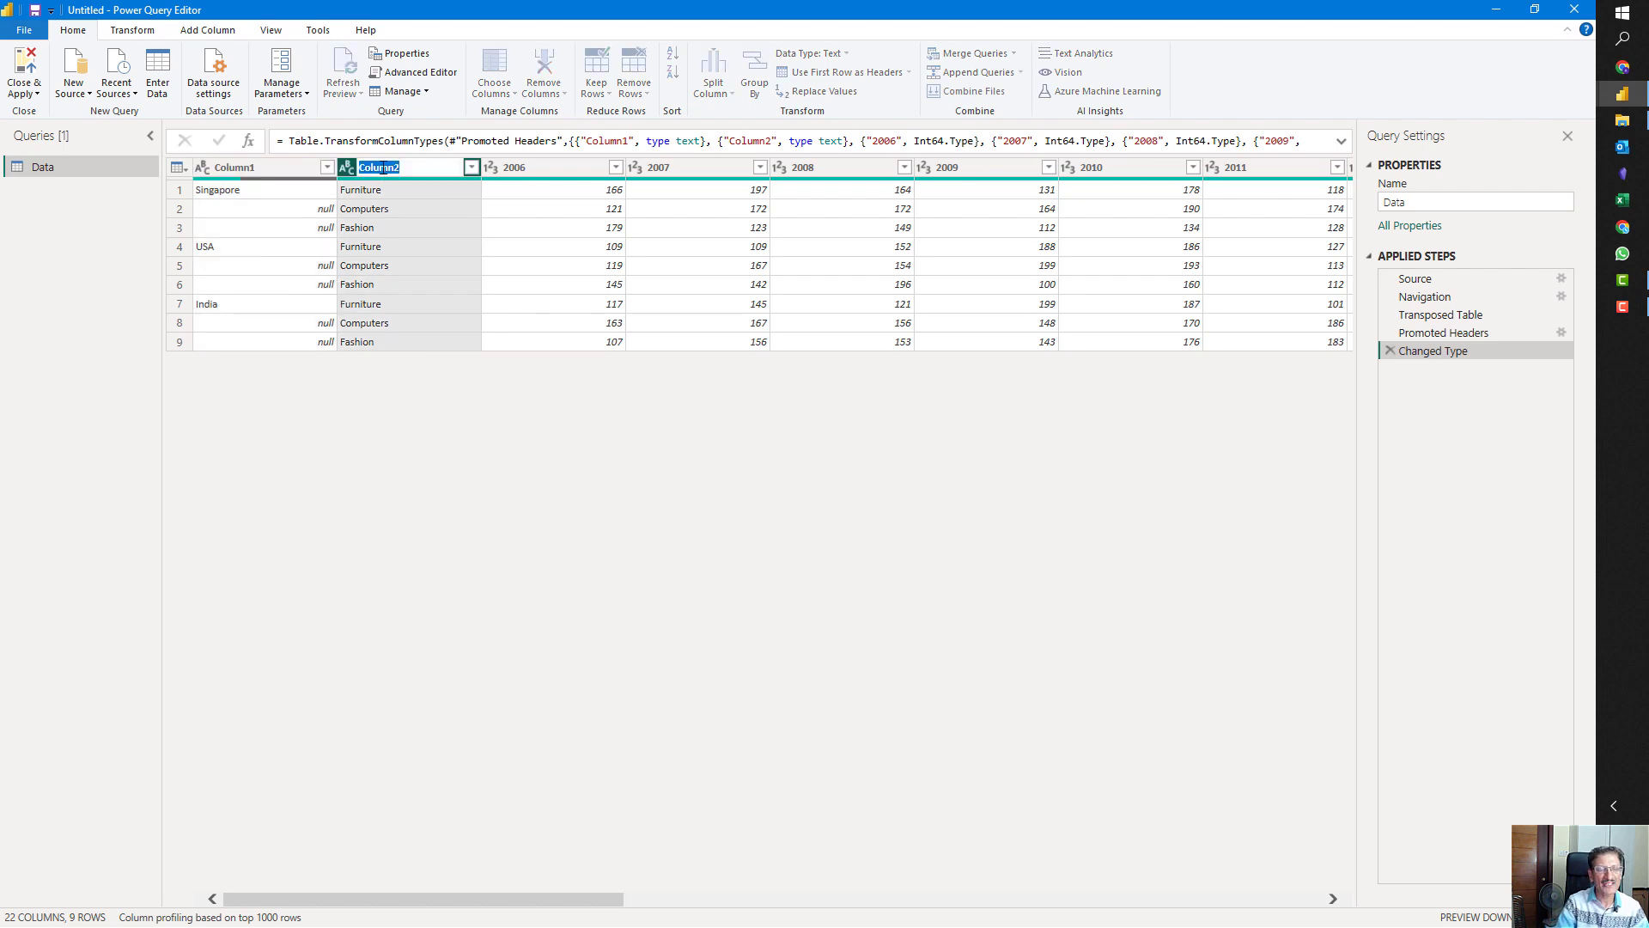
pyautogui.write('Category')
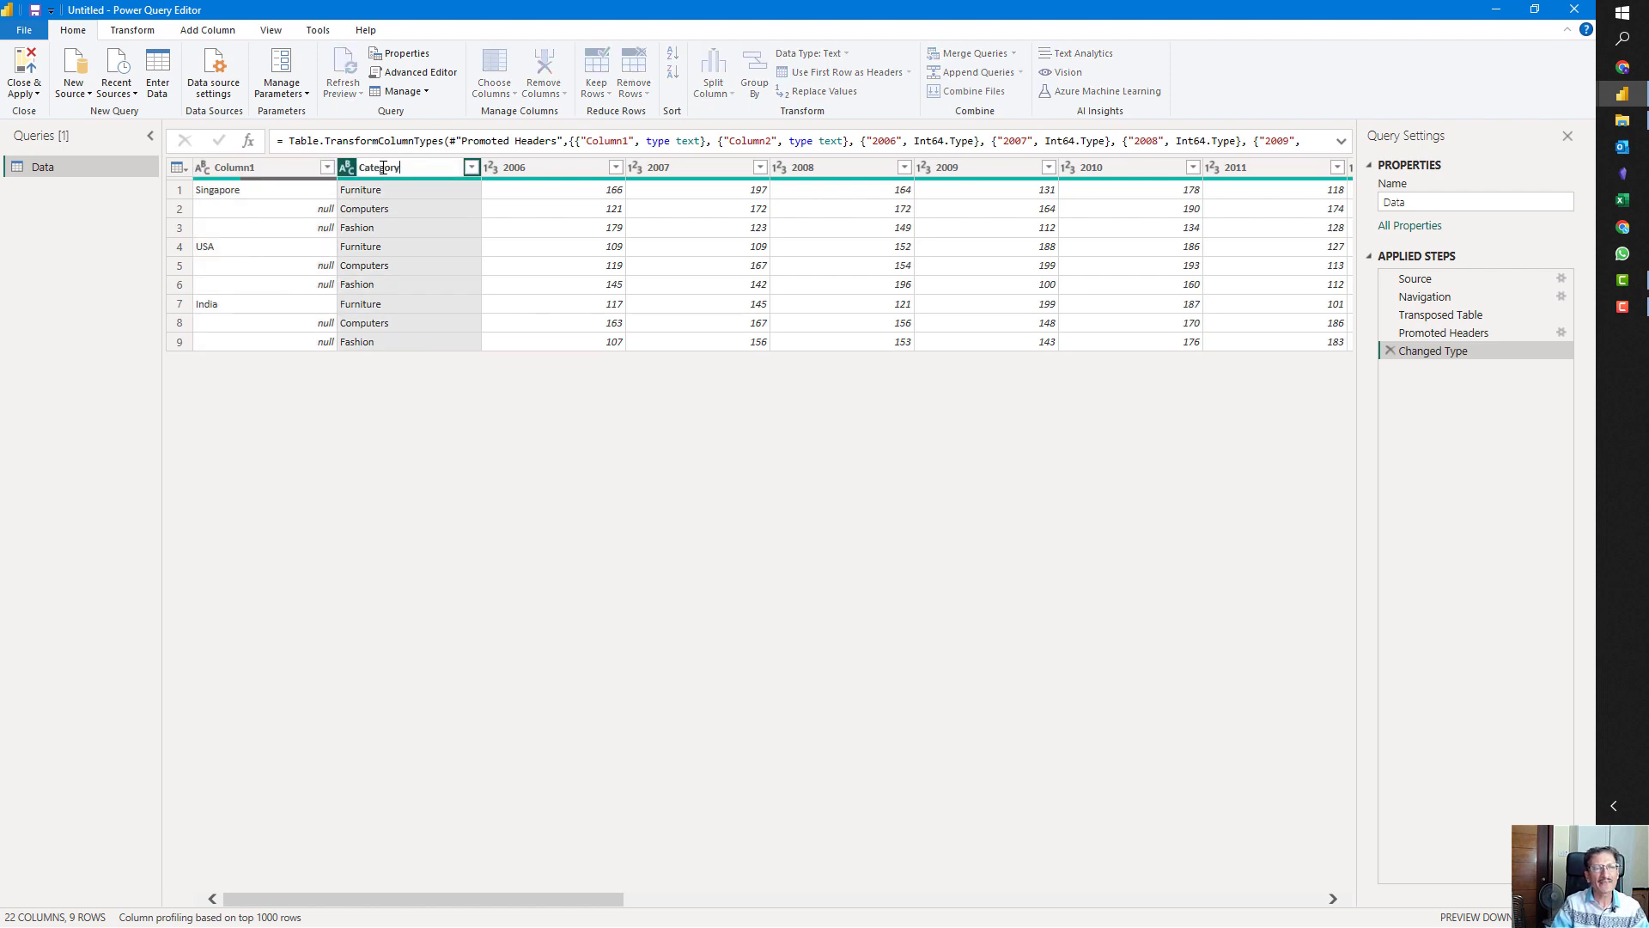
pyautogui.press('Return')
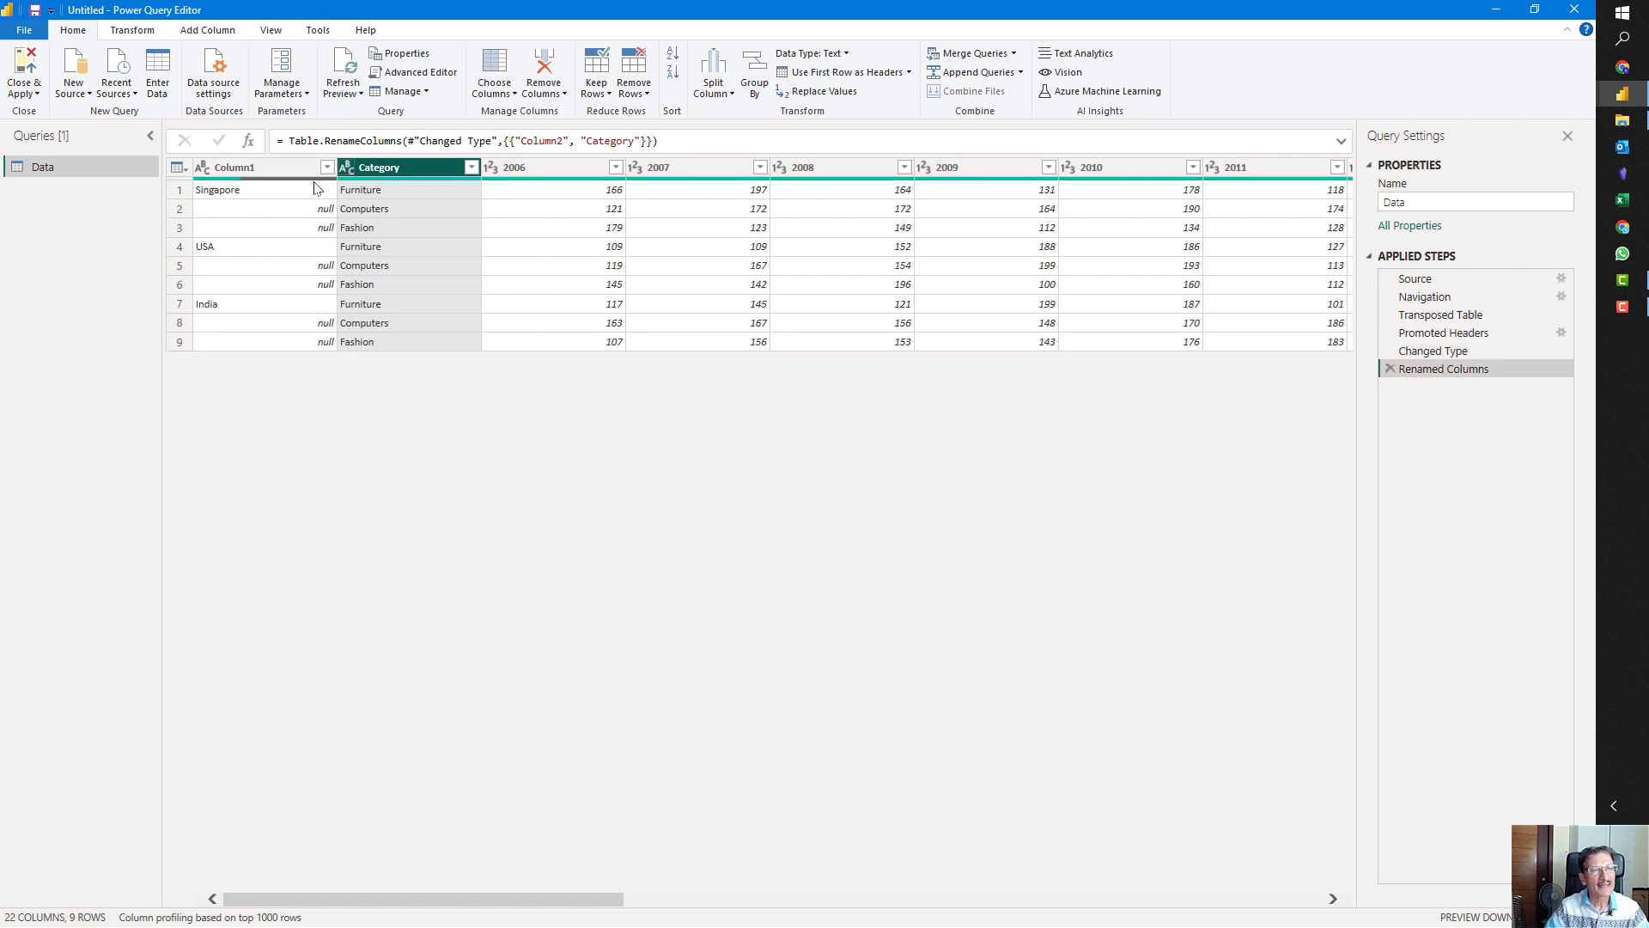
# - Rename Column1, which holds the country names, to Countriy
pyautogui.doubleClick(247, 172)
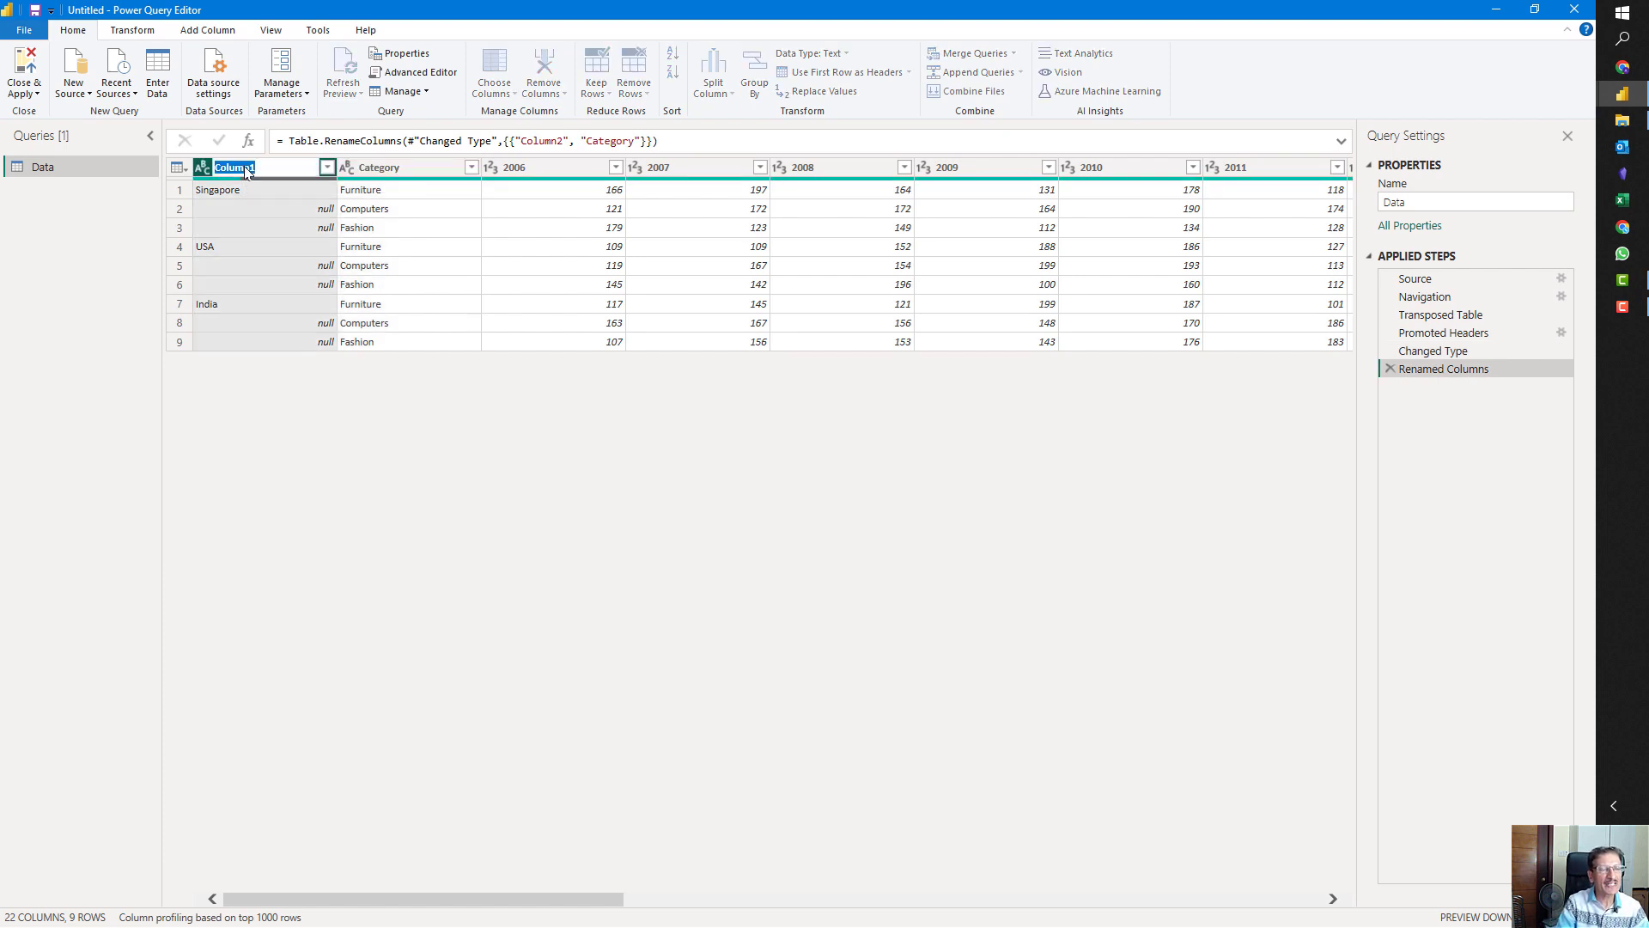
pyautogui.write('Countries')
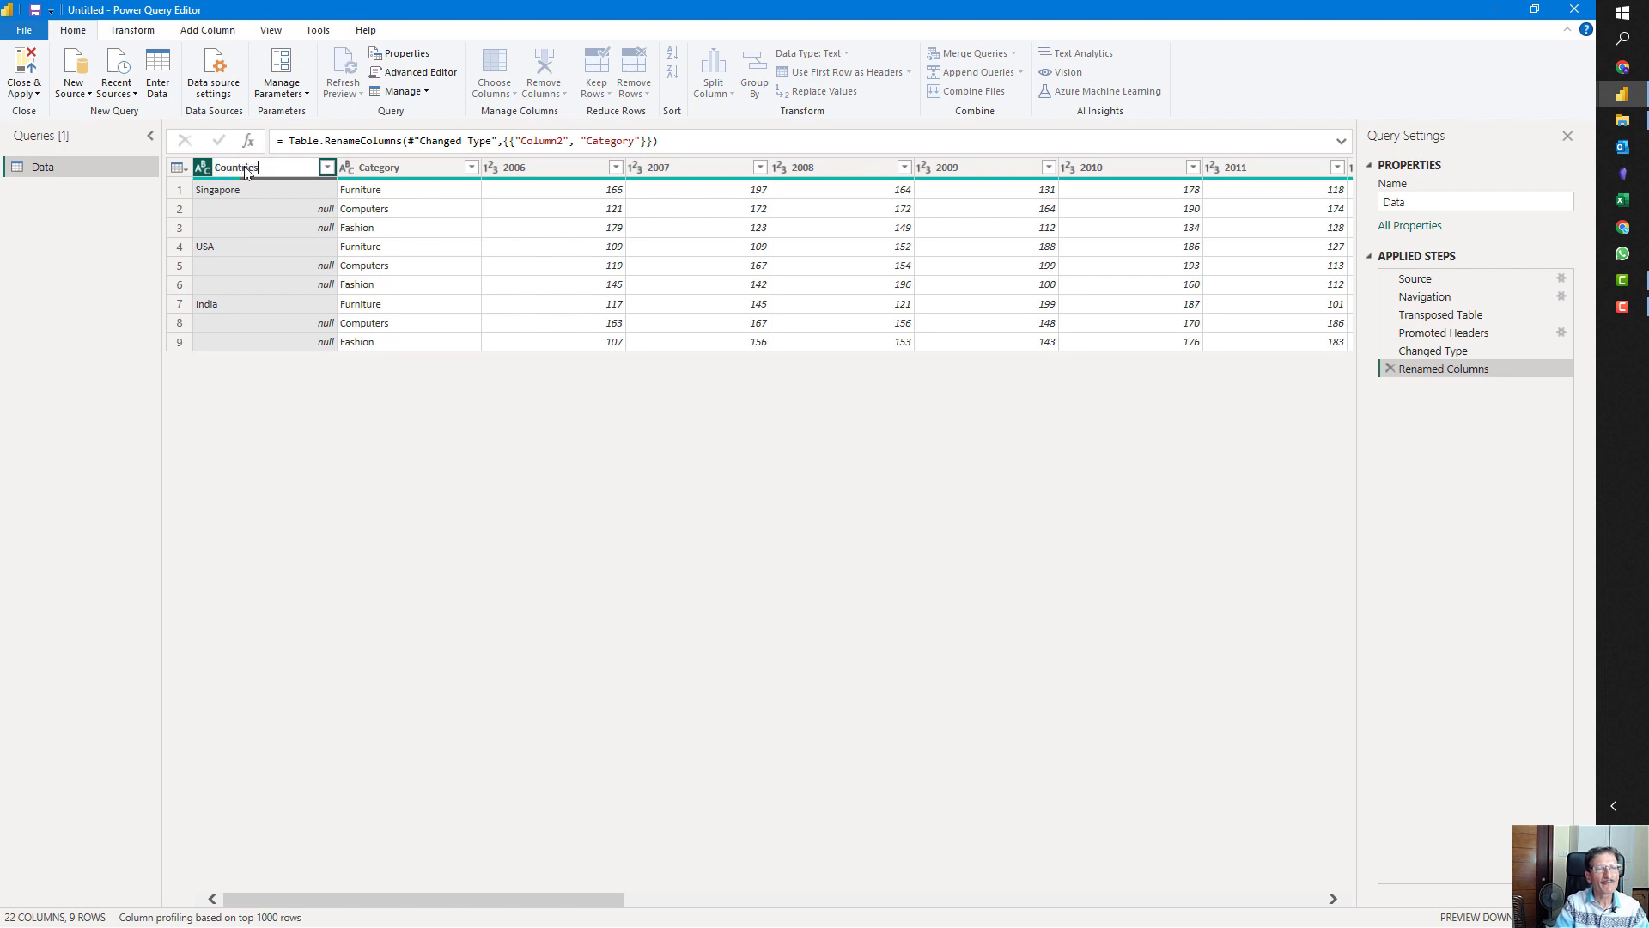
pyautogui.press('BackSpace')
pyautogui.press('BackSpace')
pyautogui.write('y')
pyautogui.press('Return')
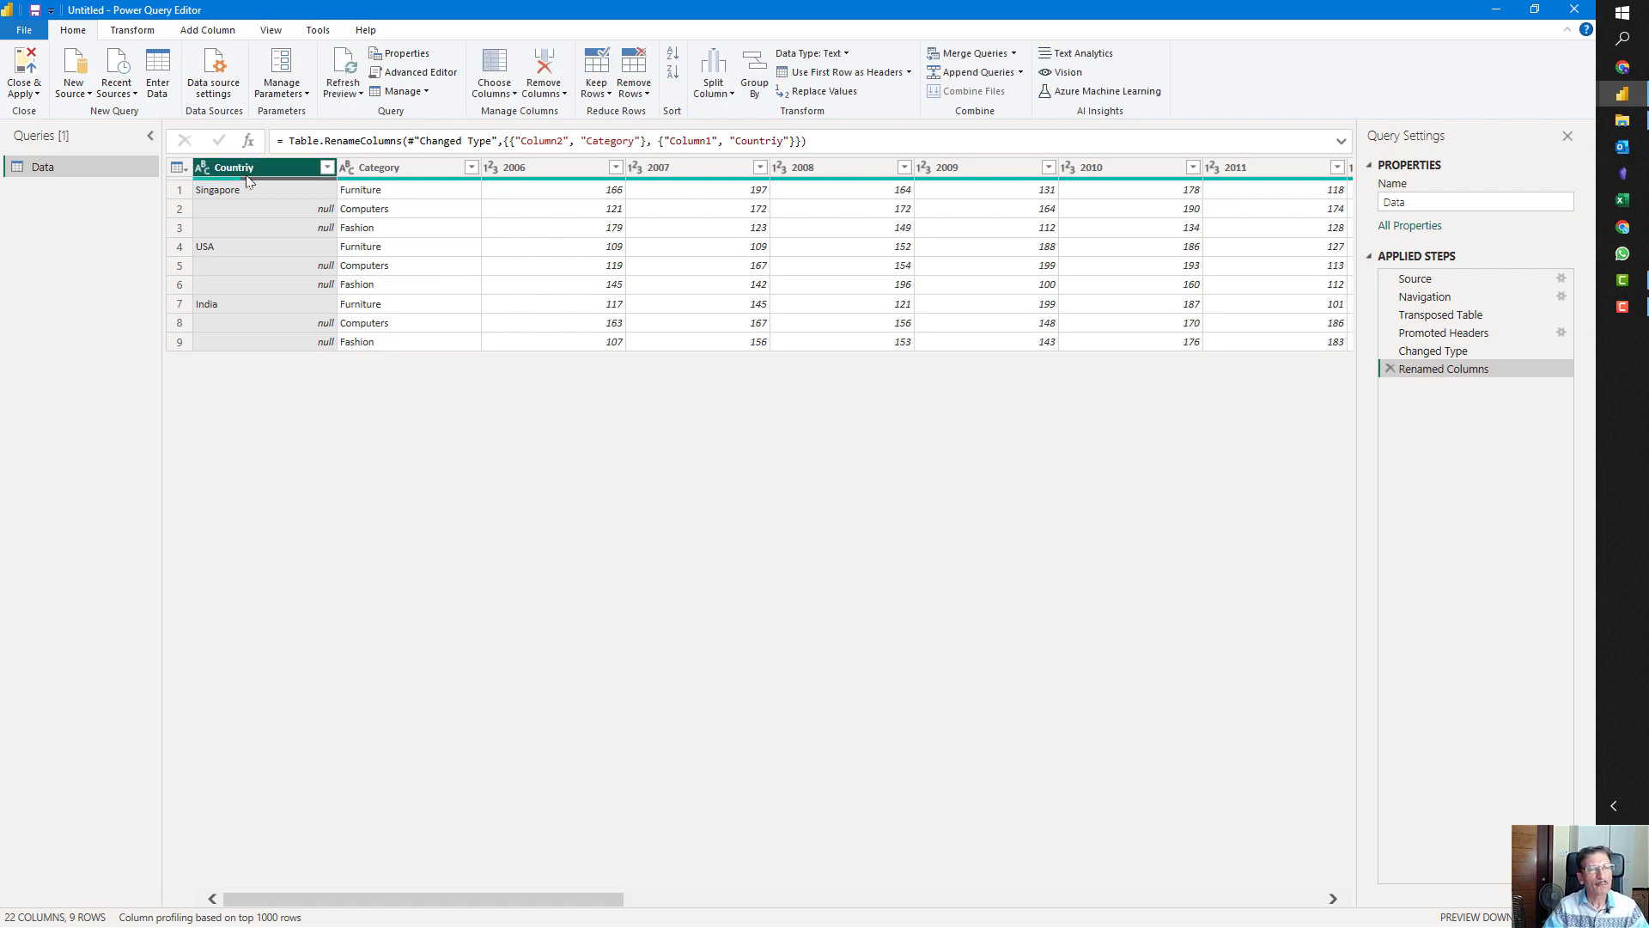
# - Fill the country names down over the null cells in the Countriy column
pyautogui.click(275, 213)
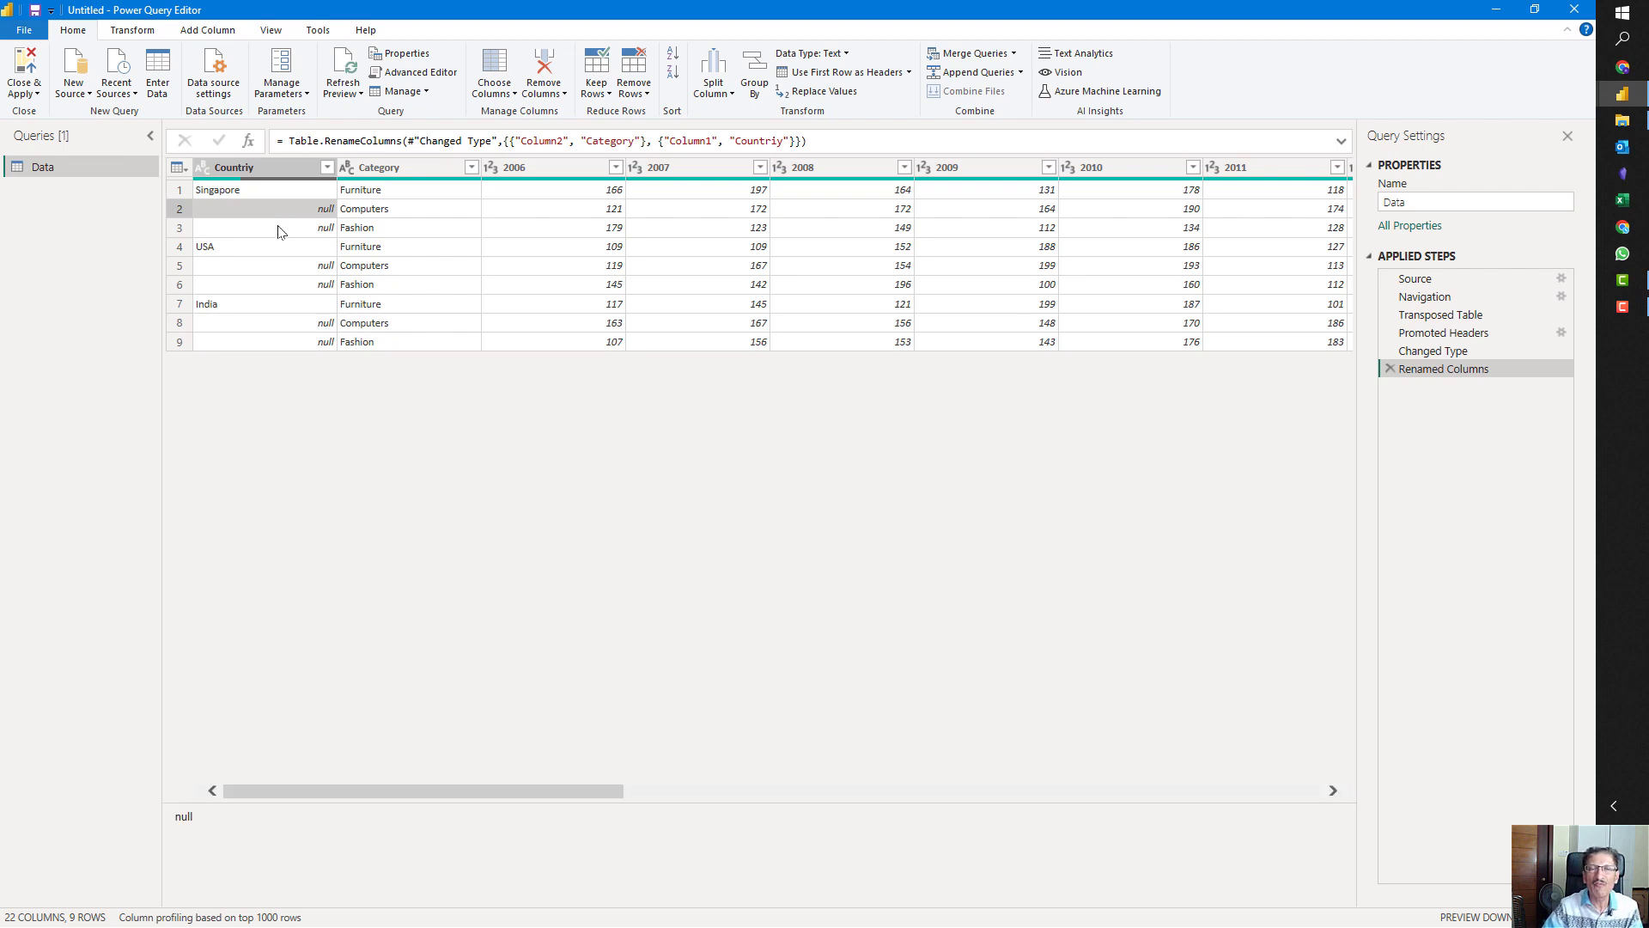
pyautogui.click(292, 167)
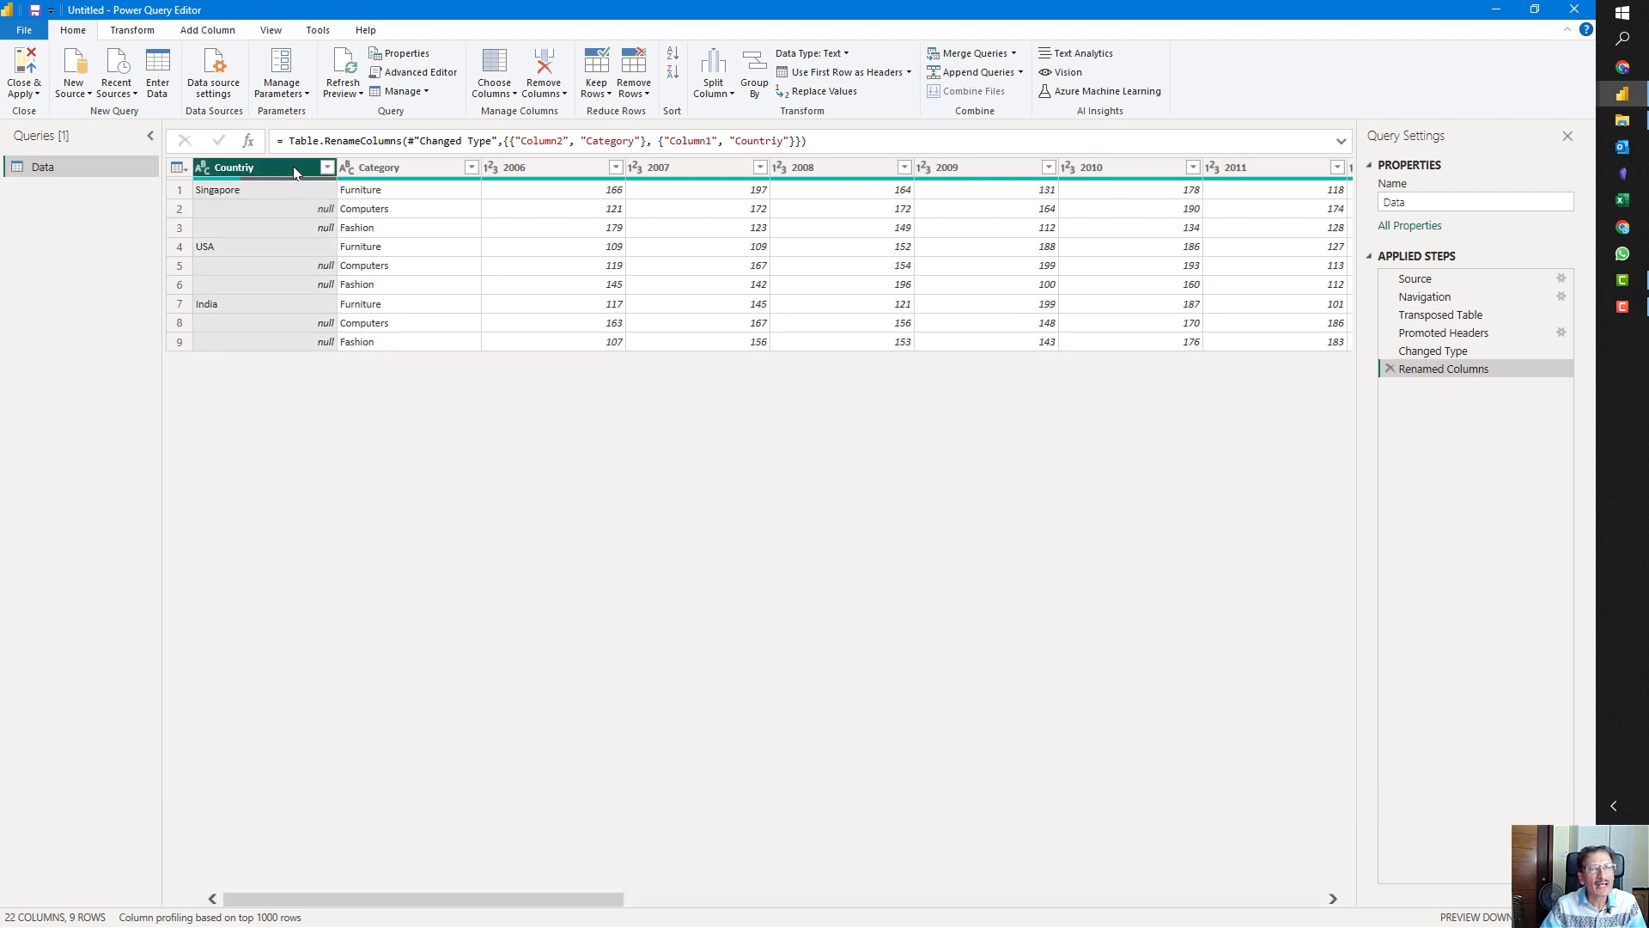
pyautogui.rightClick(294, 172)
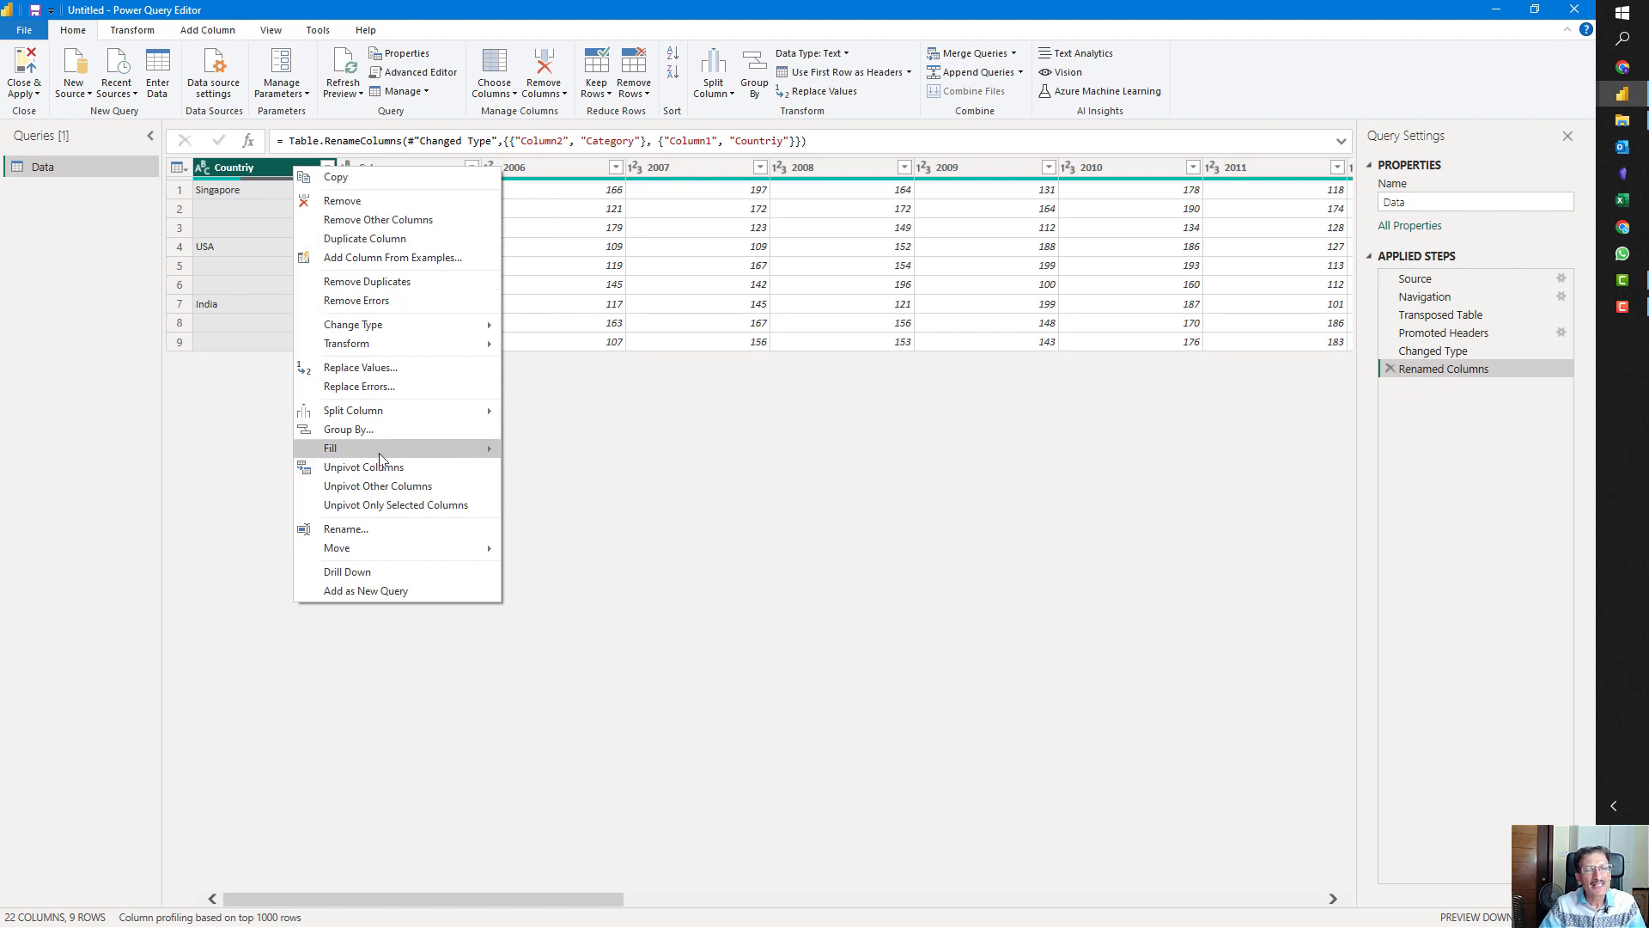
pyautogui.moveTo(379, 451)
pyautogui.click(541, 450)
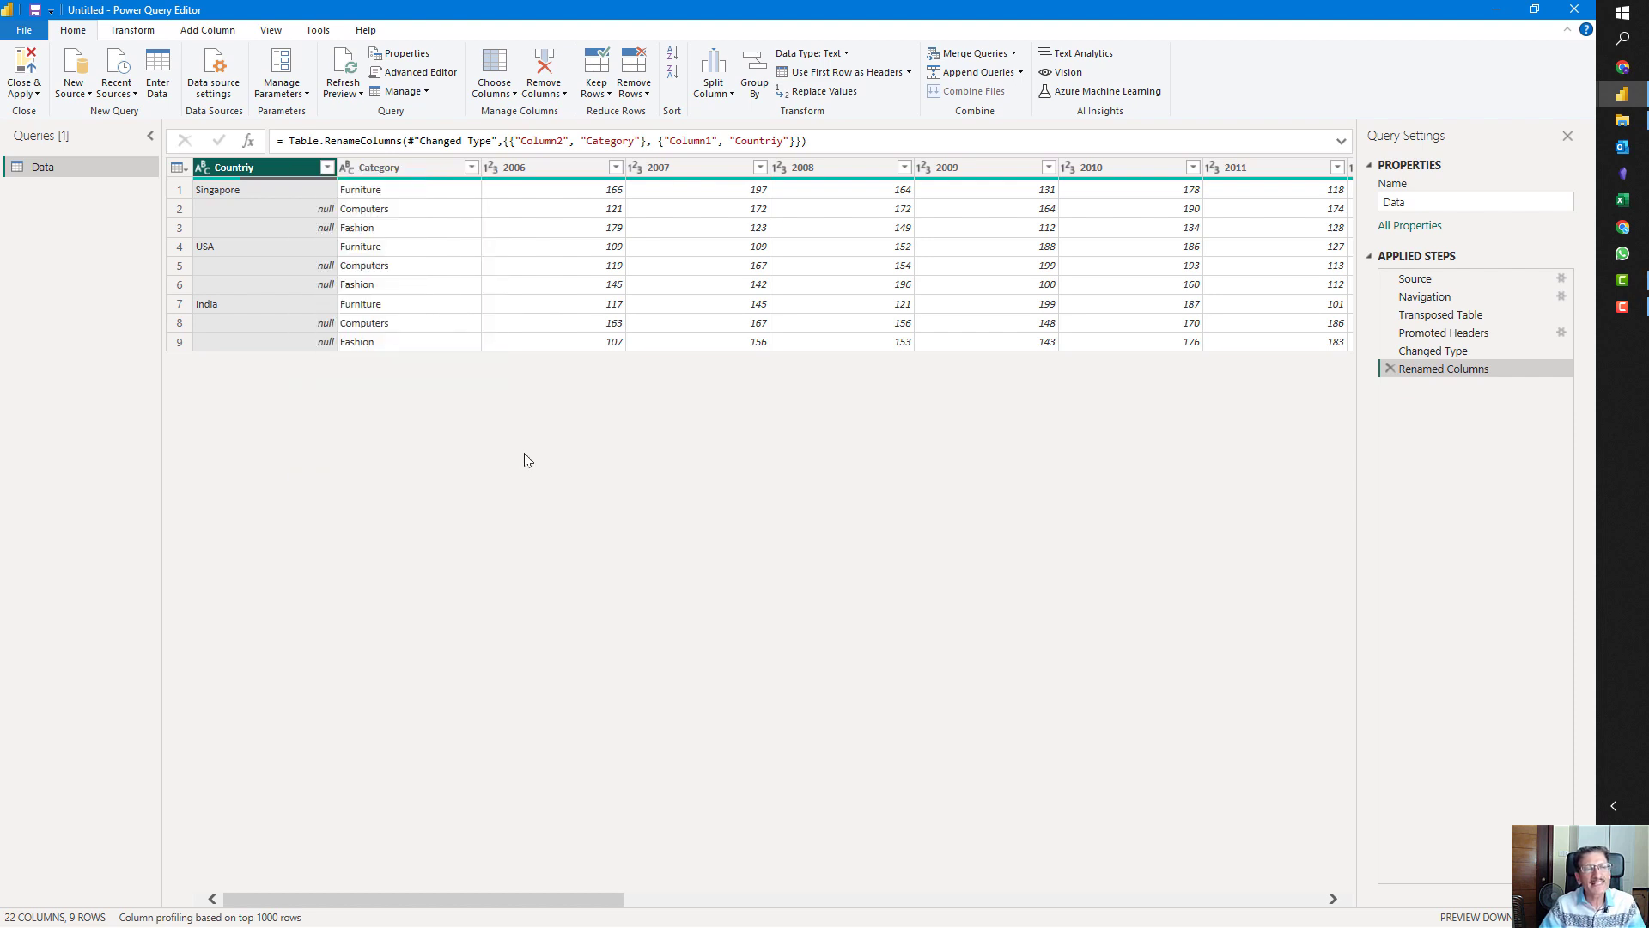
# - Correct the misspelled header of the Countriy column to Country
pyautogui.doubleClick(262, 172)
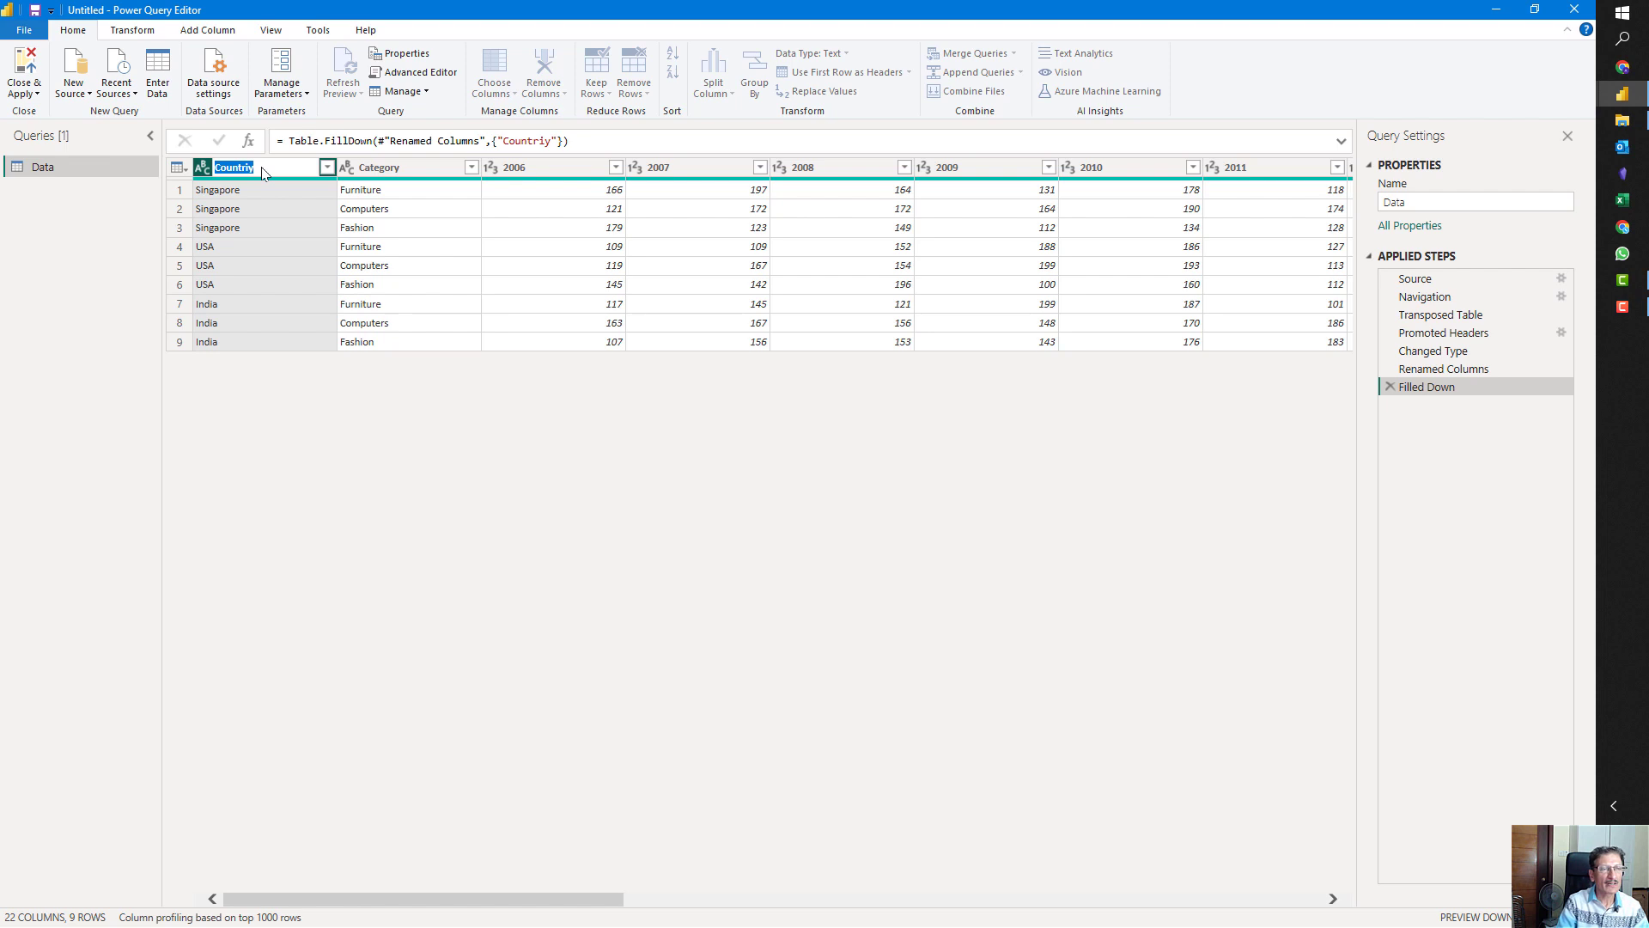
pyautogui.write('Country')
pyautogui.press('Return')
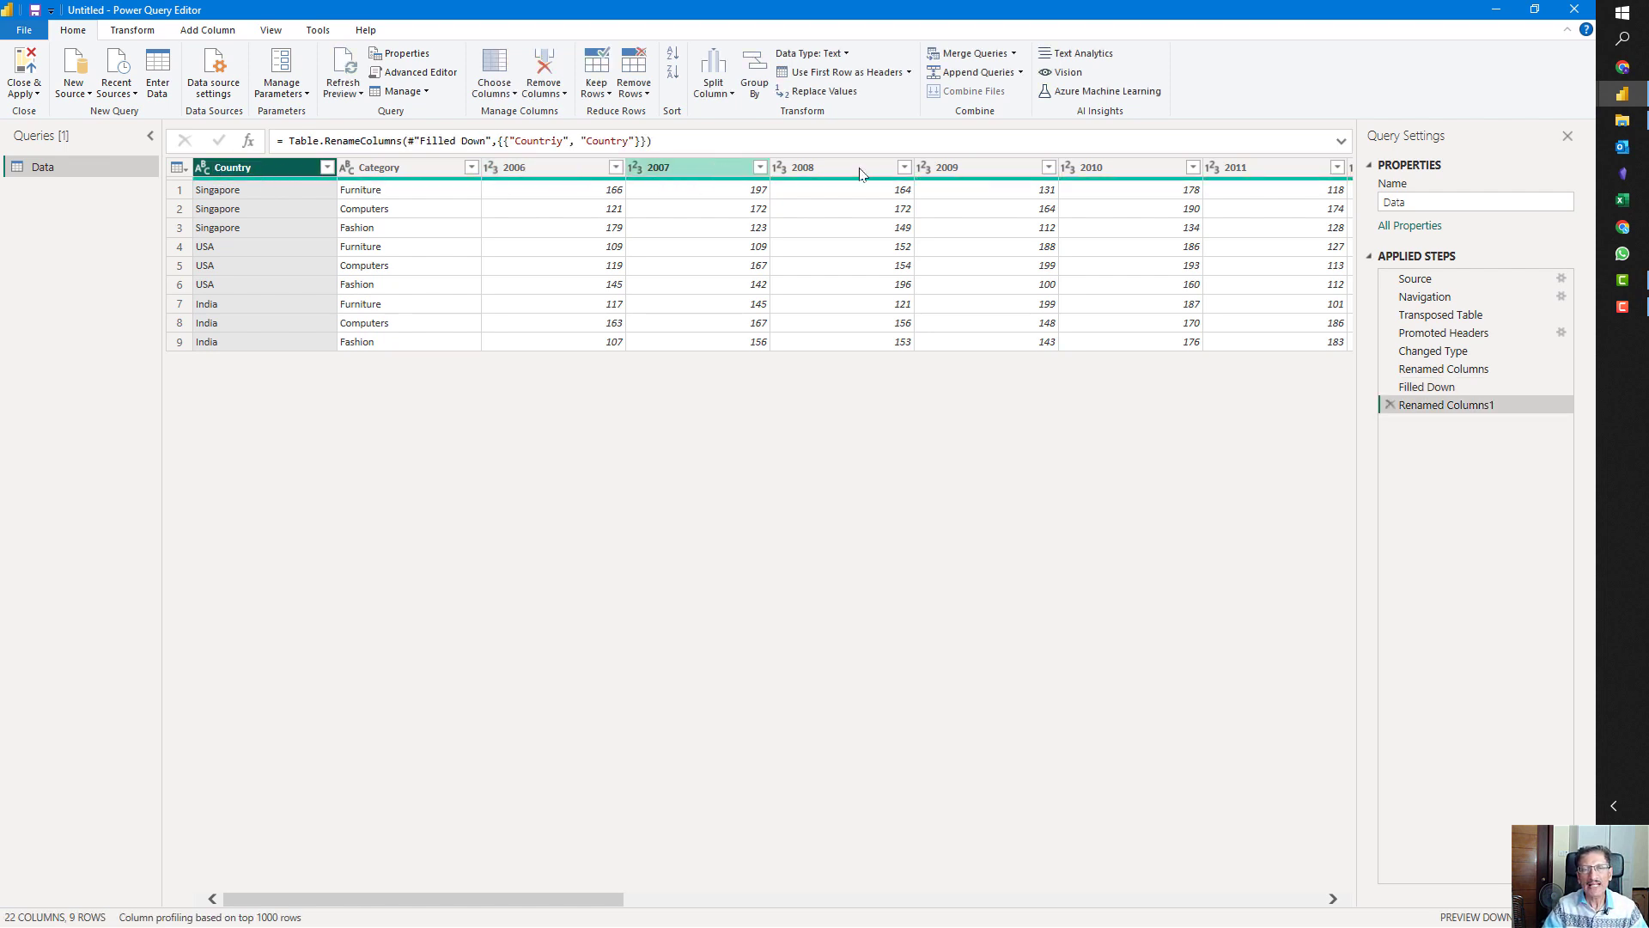
# - Unpivot all columns other than Country and Category so the years become rows
pyautogui.moveTo(589, 902); pyautogui.dragTo(553, 909)
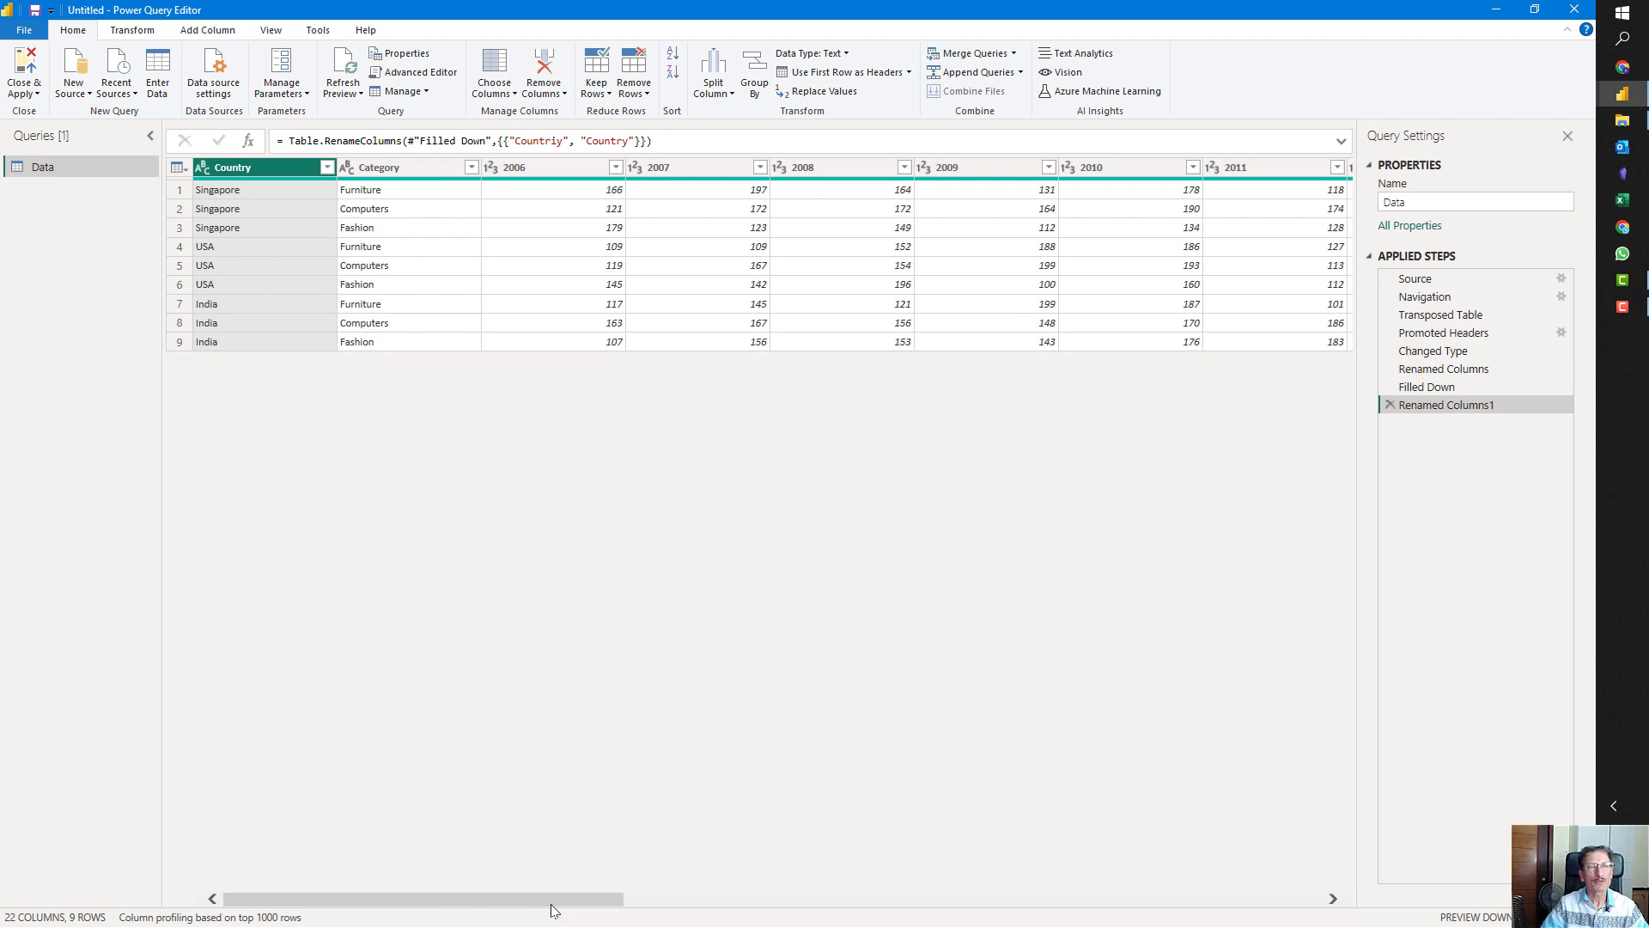
pyautogui.keyDown('ctrl'); pyautogui.click(382, 174); pyautogui.keyUp('ctrl')
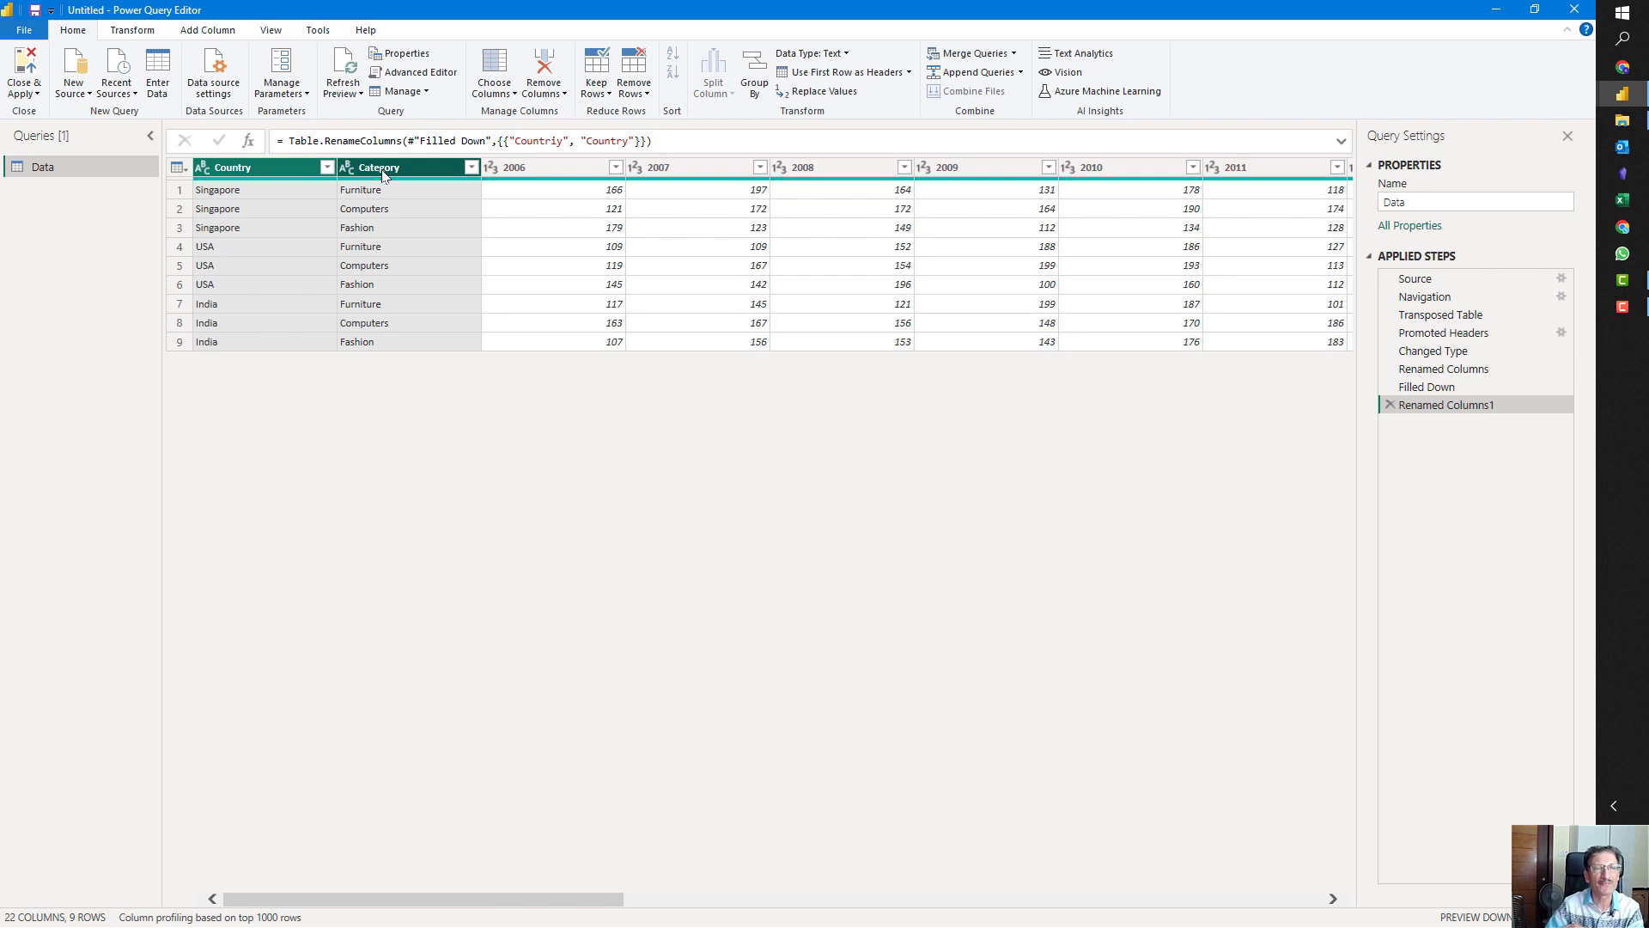
pyautogui.rightClick(383, 174)
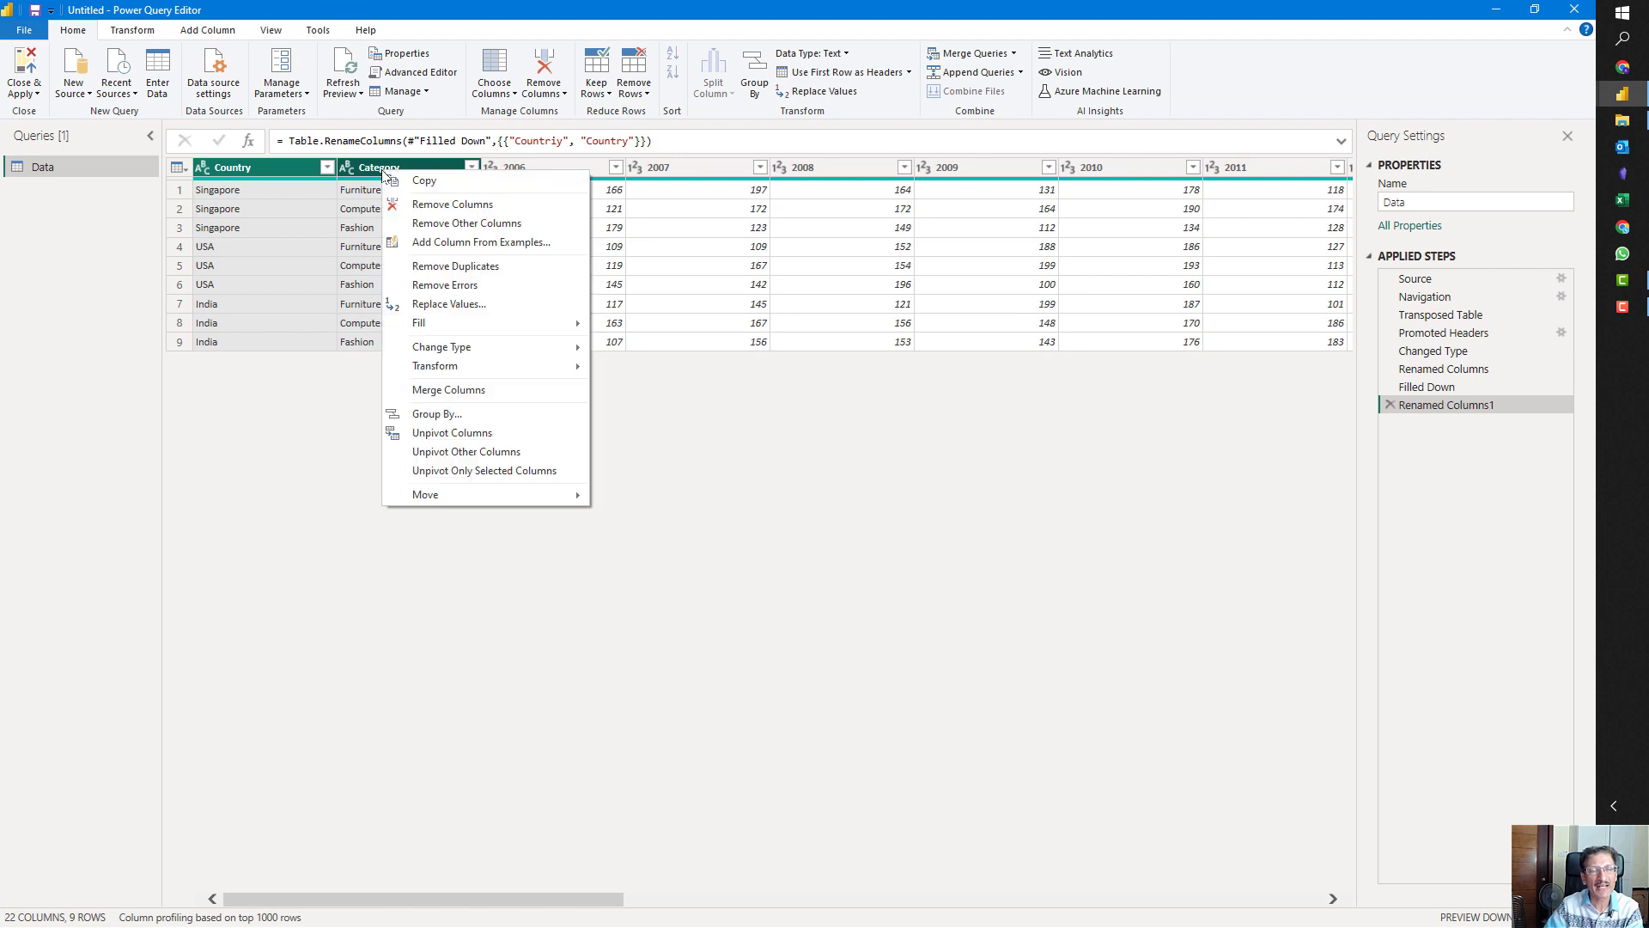
pyautogui.click(508, 456)
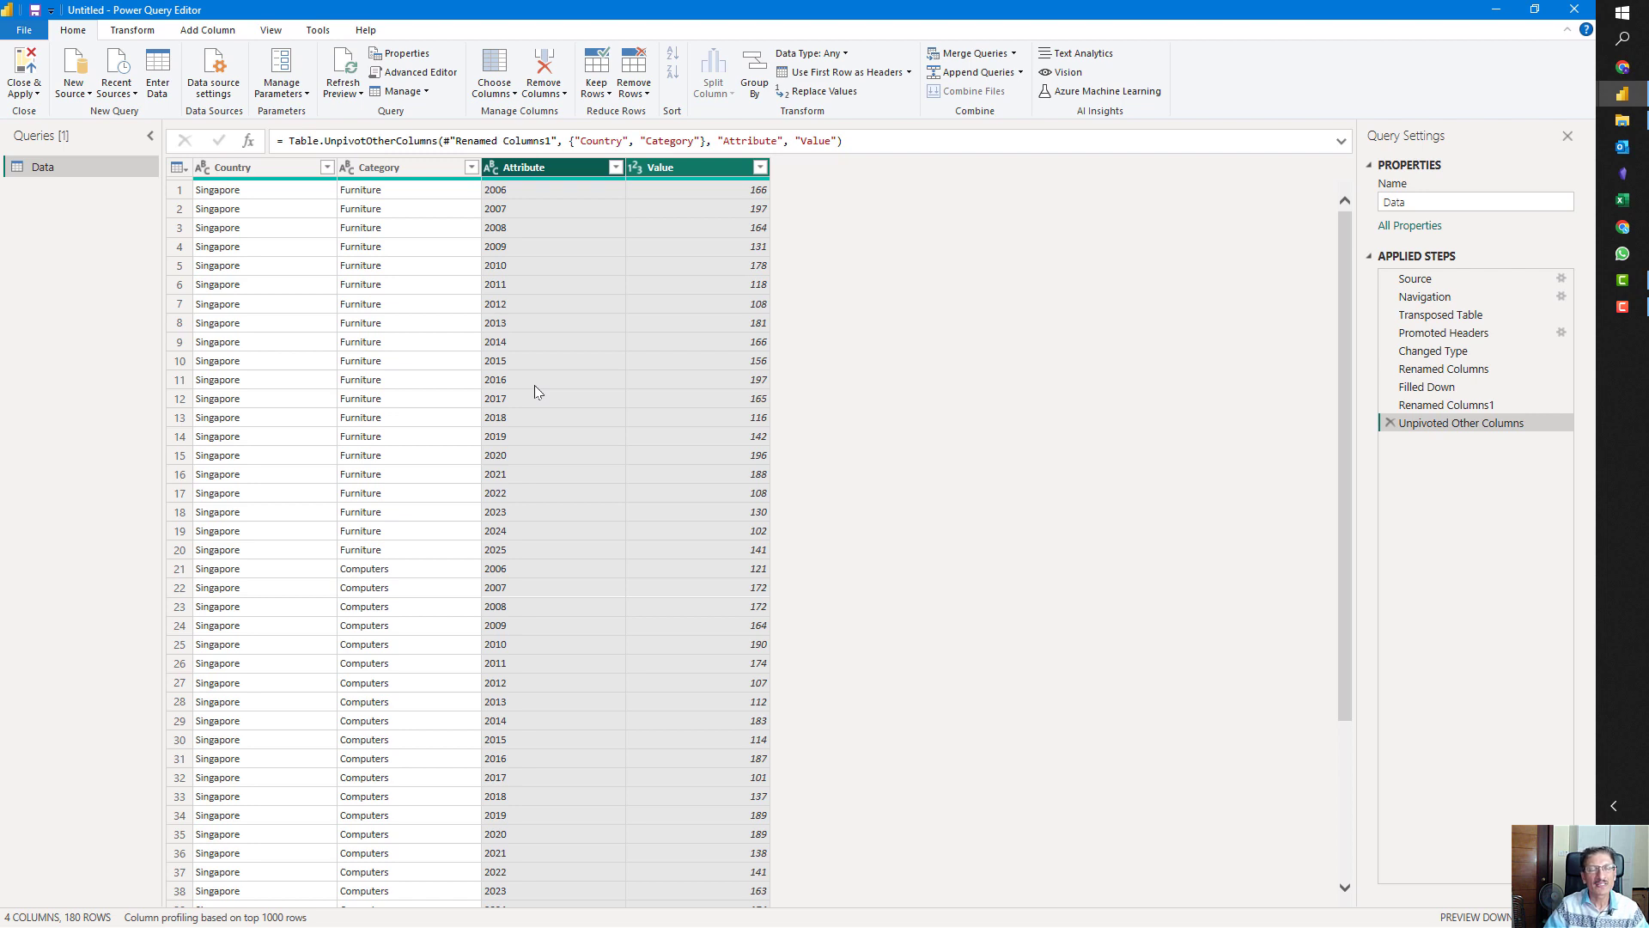
# - Rename the Attribute column to Year and the Value column to Sales
pyautogui.doubleClick(527, 169)
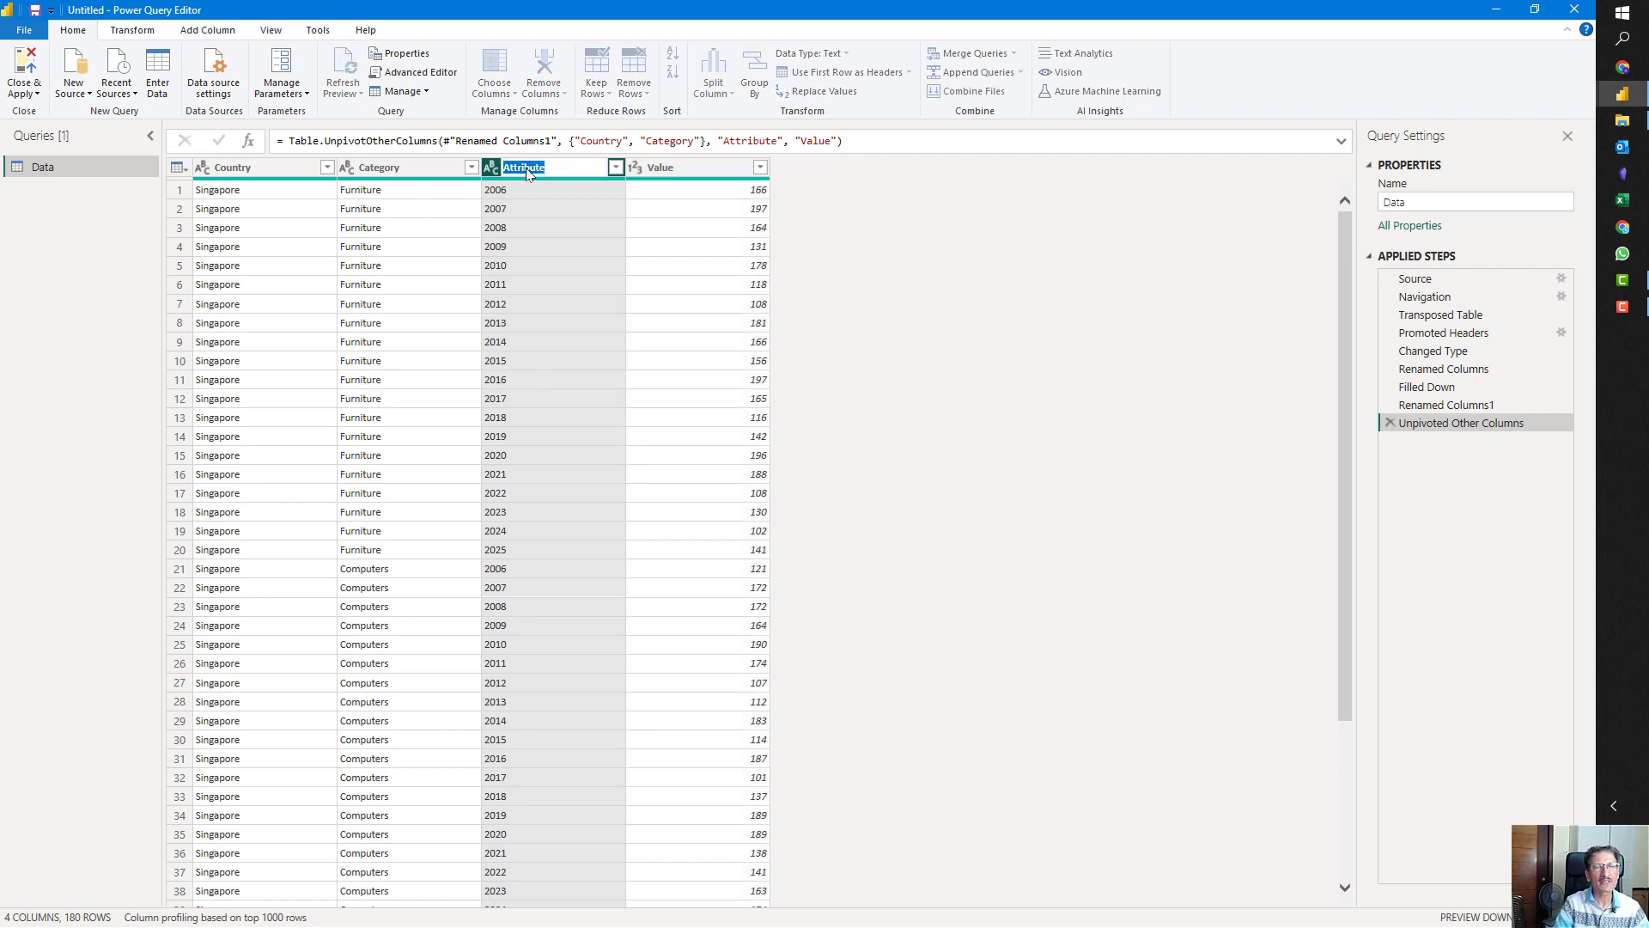
pyautogui.write('Year')
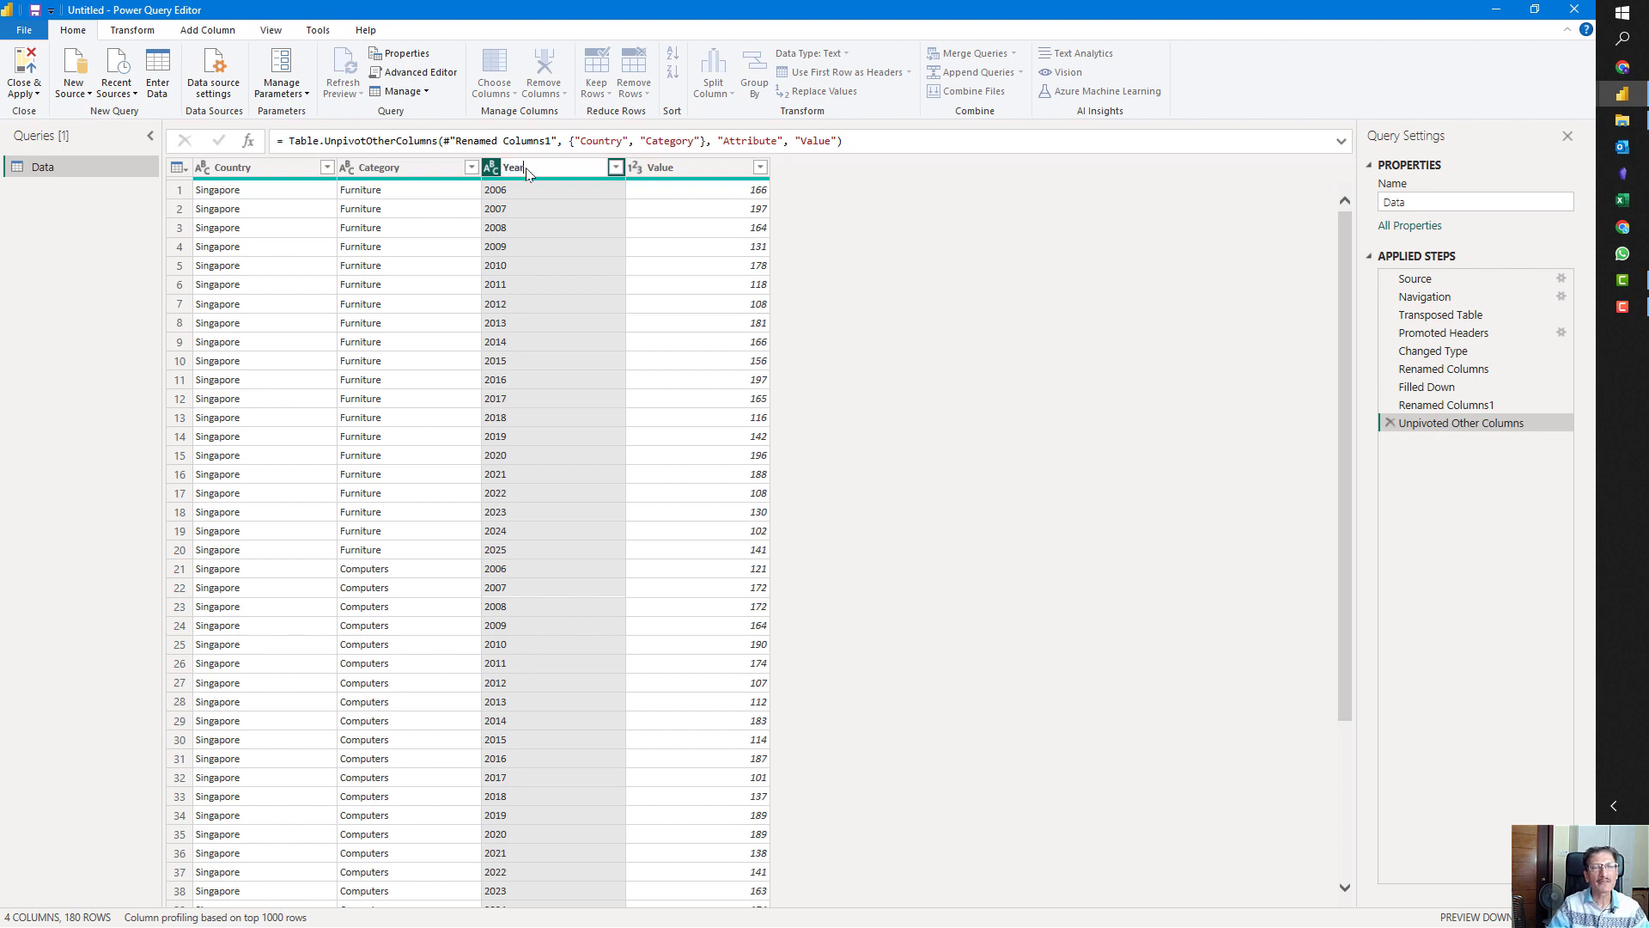
pyautogui.press('Return')
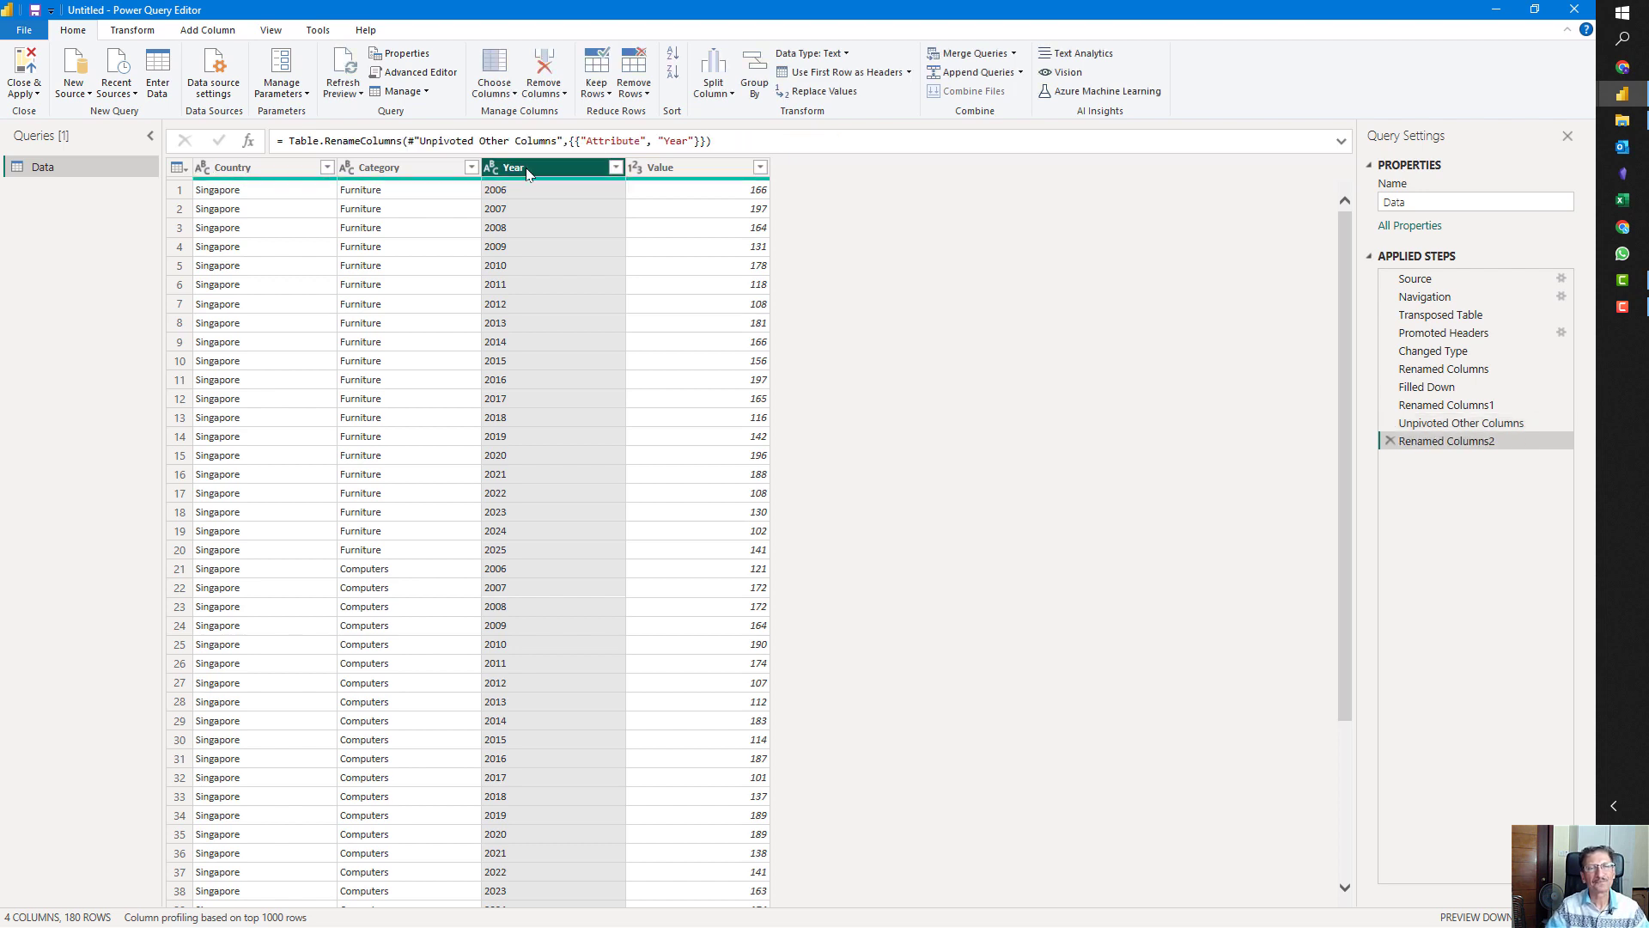
pyautogui.doubleClick(660, 168)
pyautogui.write('Sales')
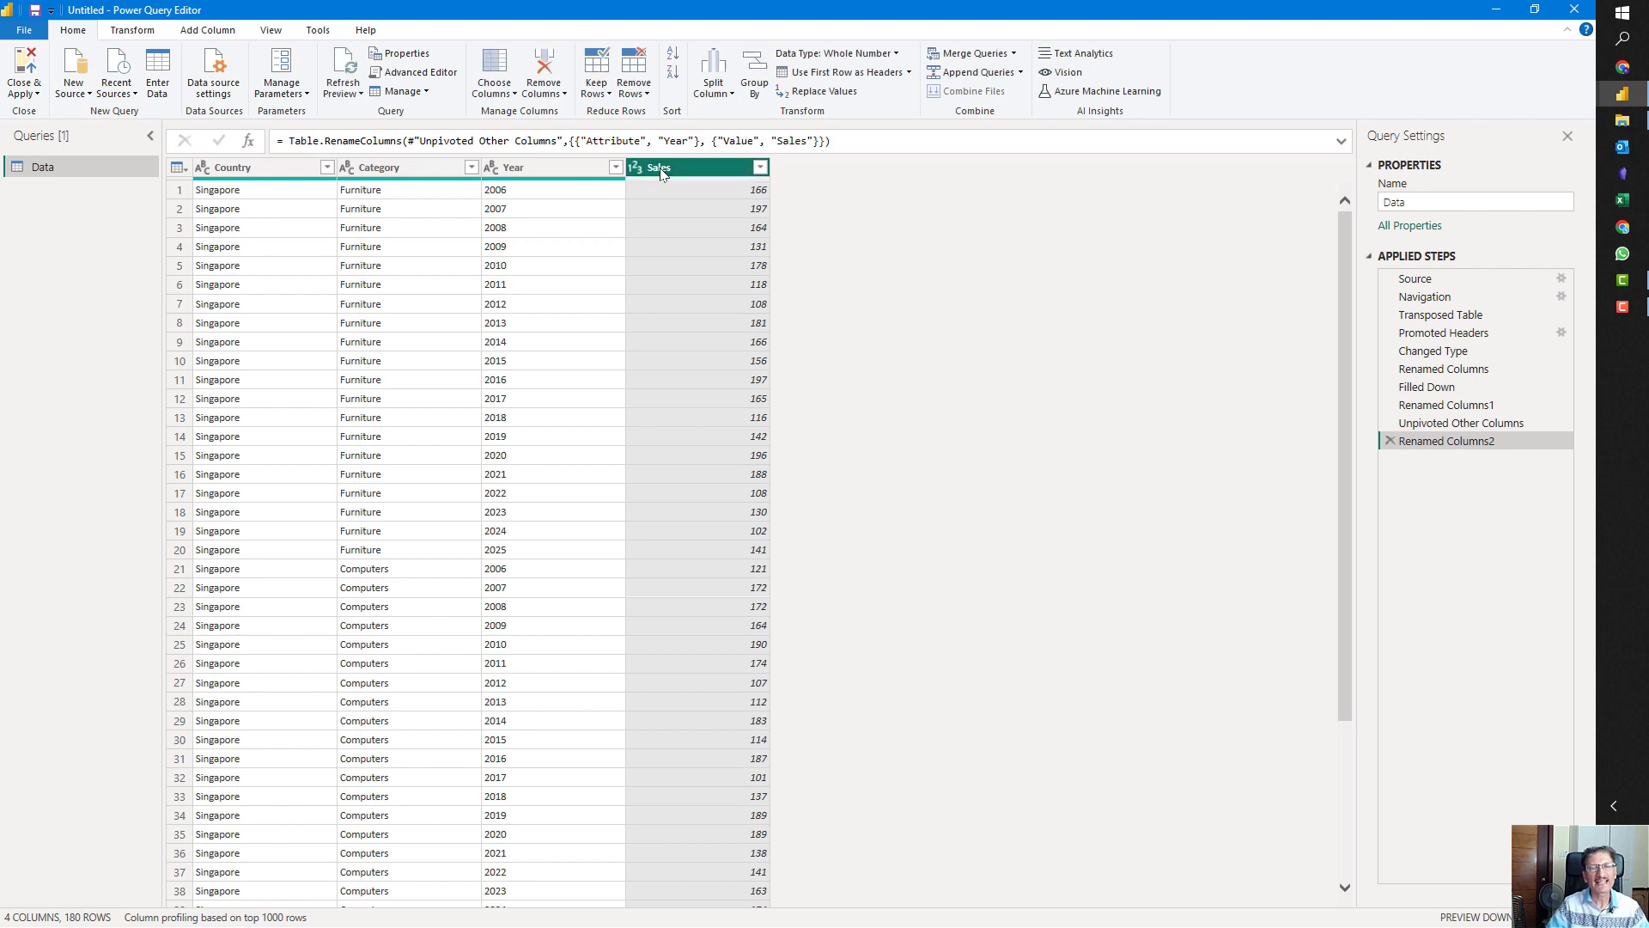
pyautogui.press('Return')
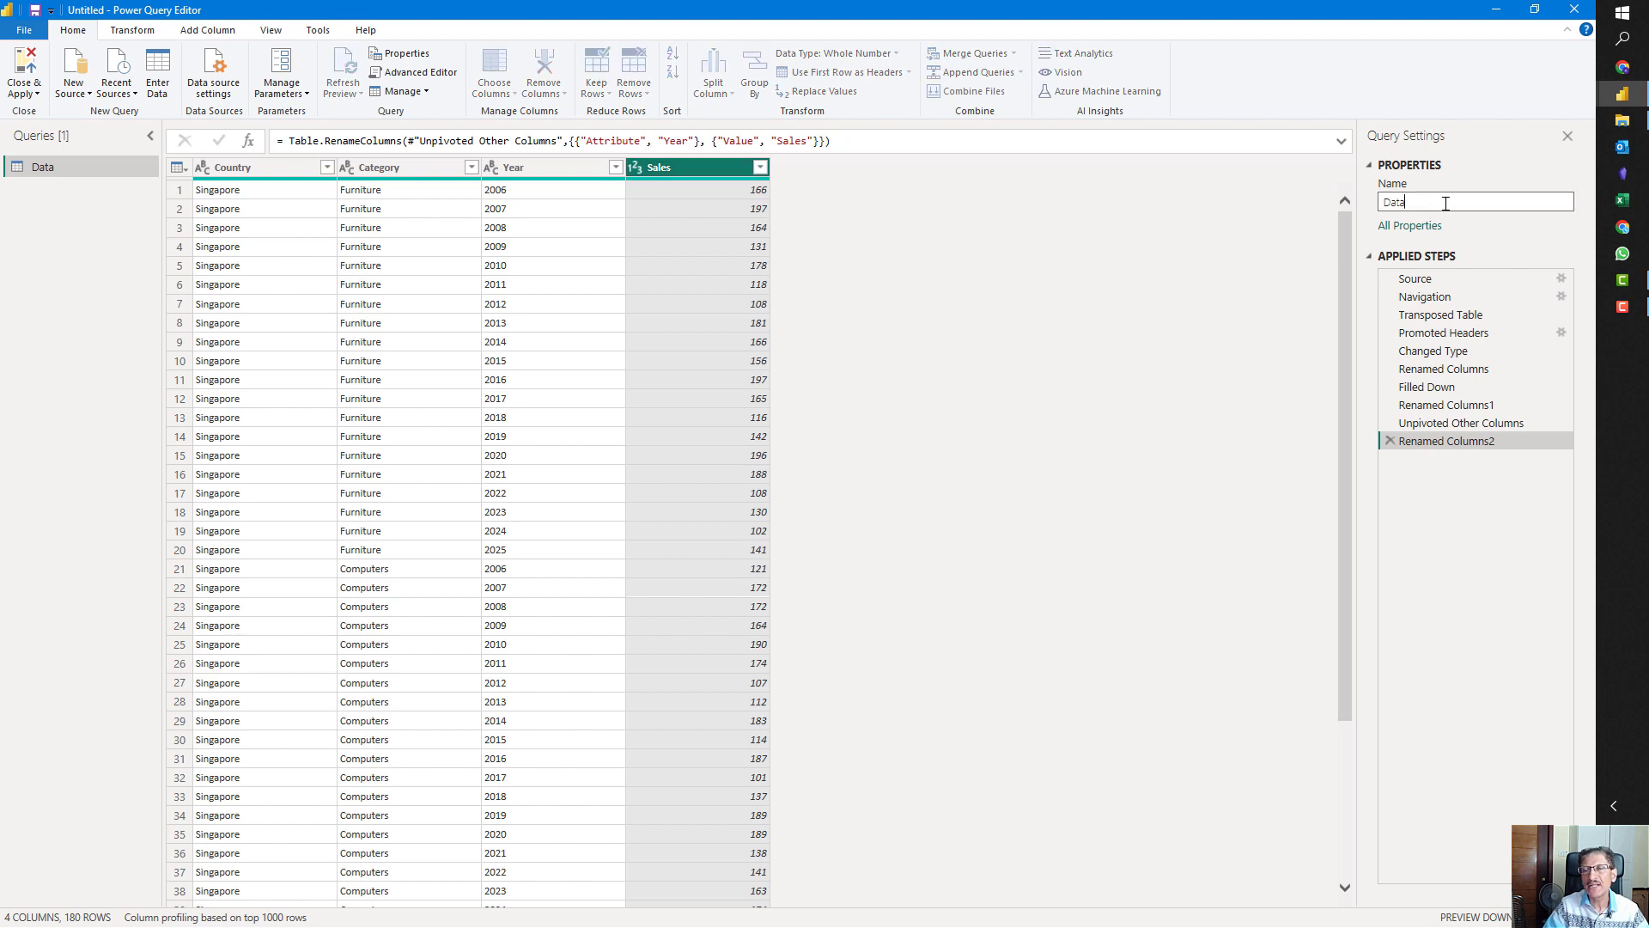
# - Rename the Data query to CountrySalesData
pyautogui.moveTo(1410, 203); pyautogui.dragTo(1357, 206)
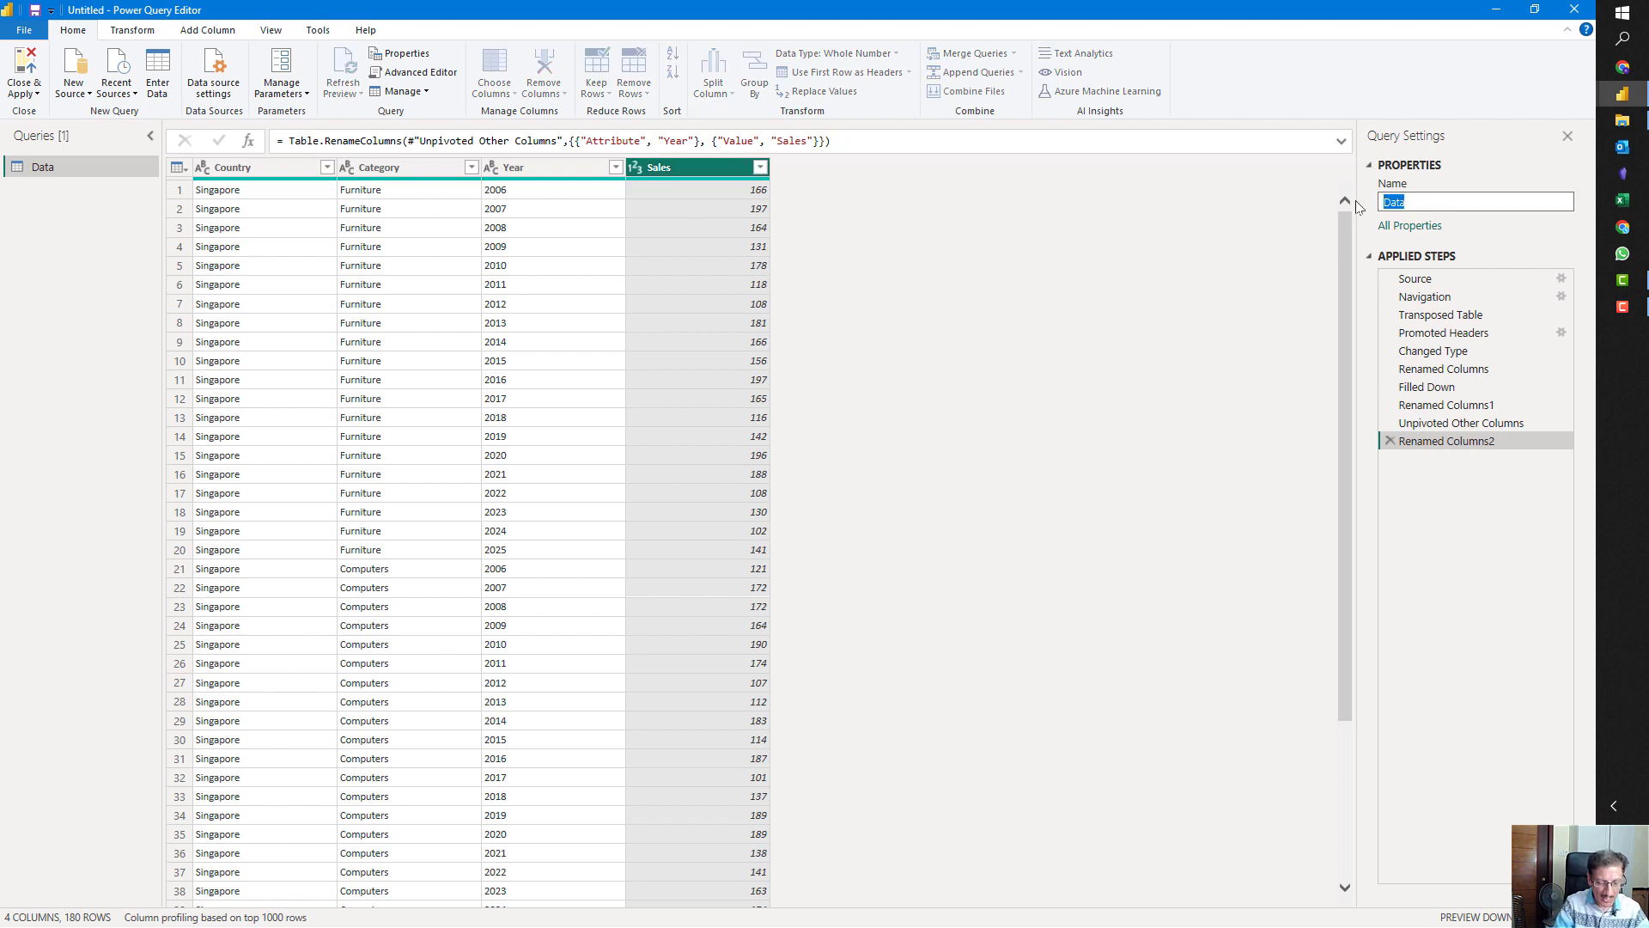
pyautogui.write('CountrySales')
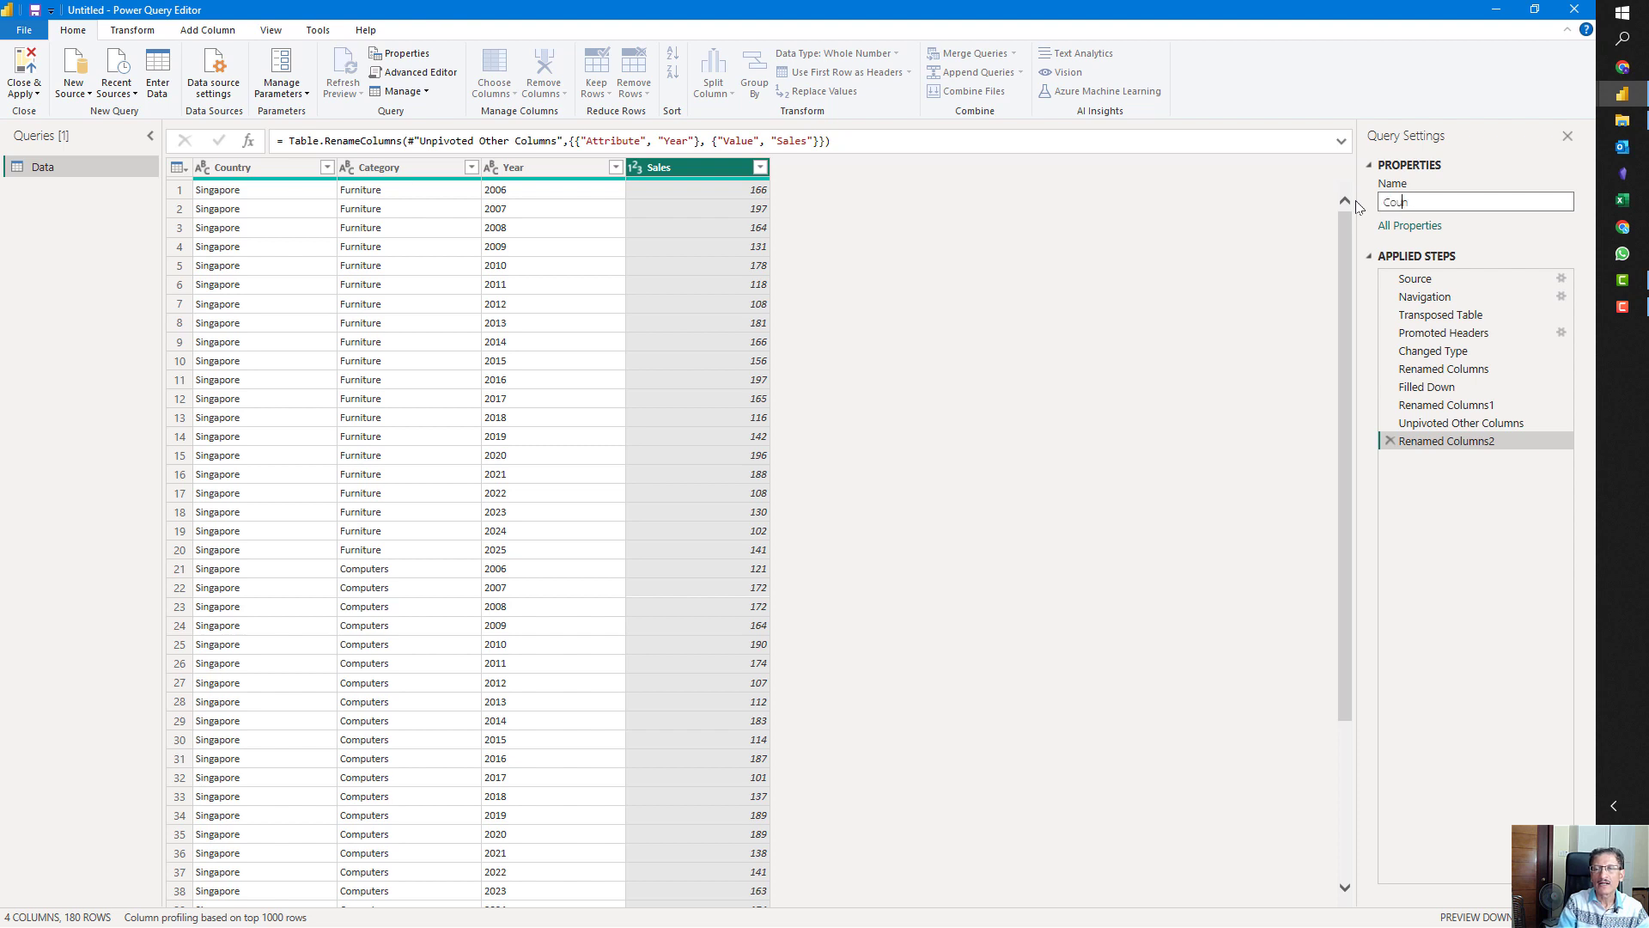
pyautogui.write('Data')
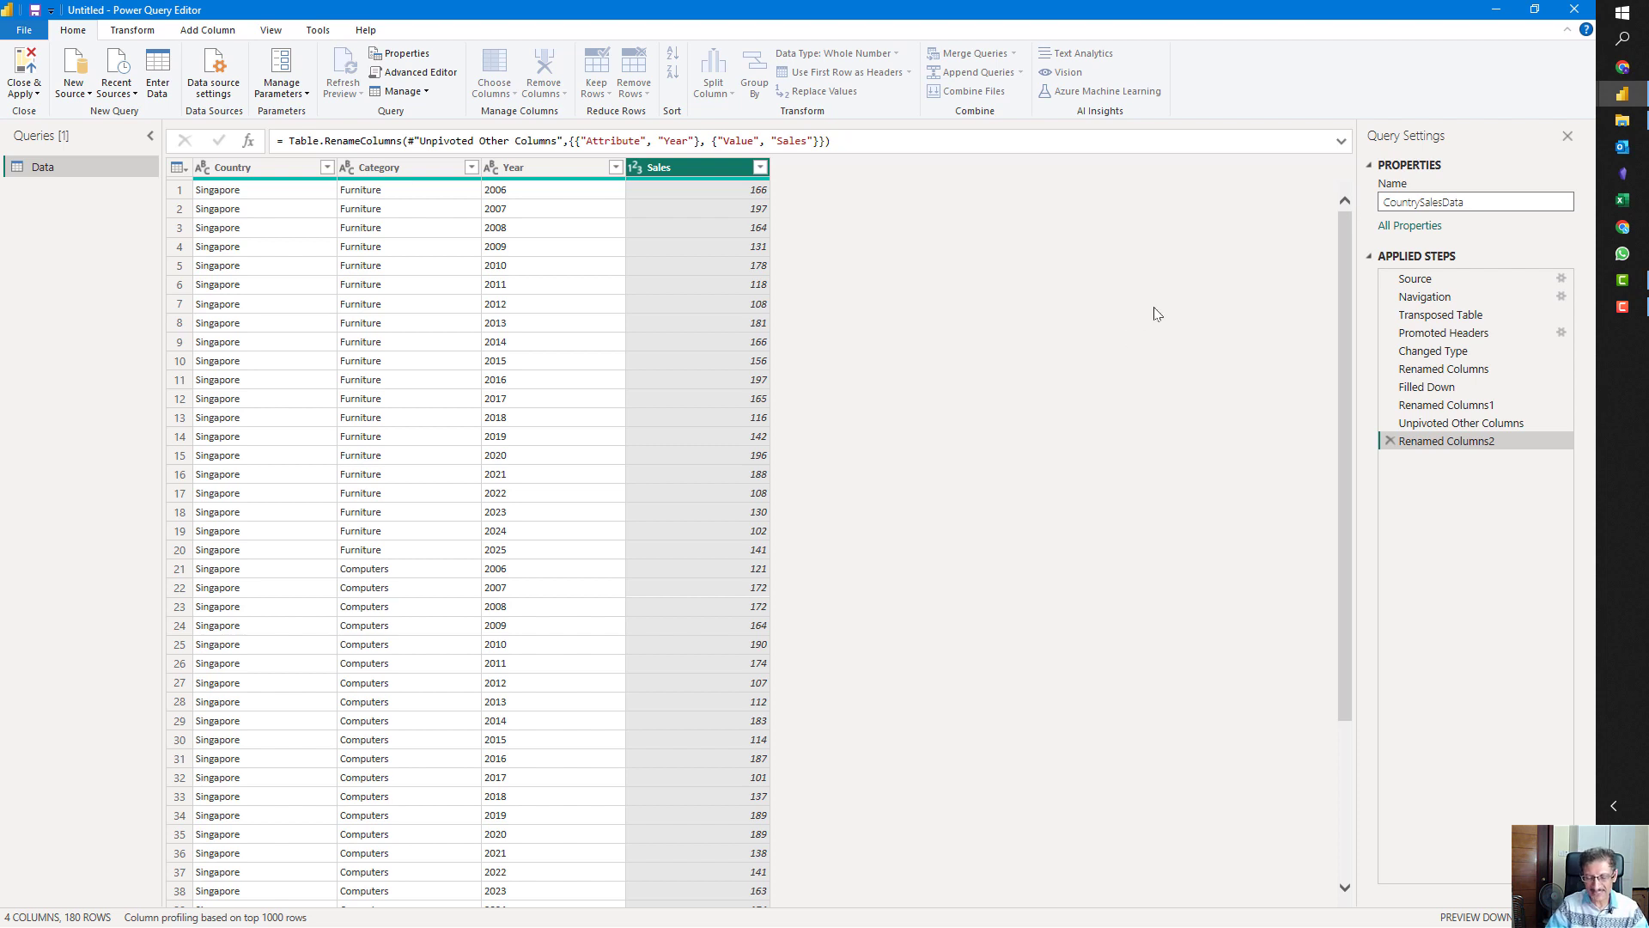
pyautogui.press('Return')
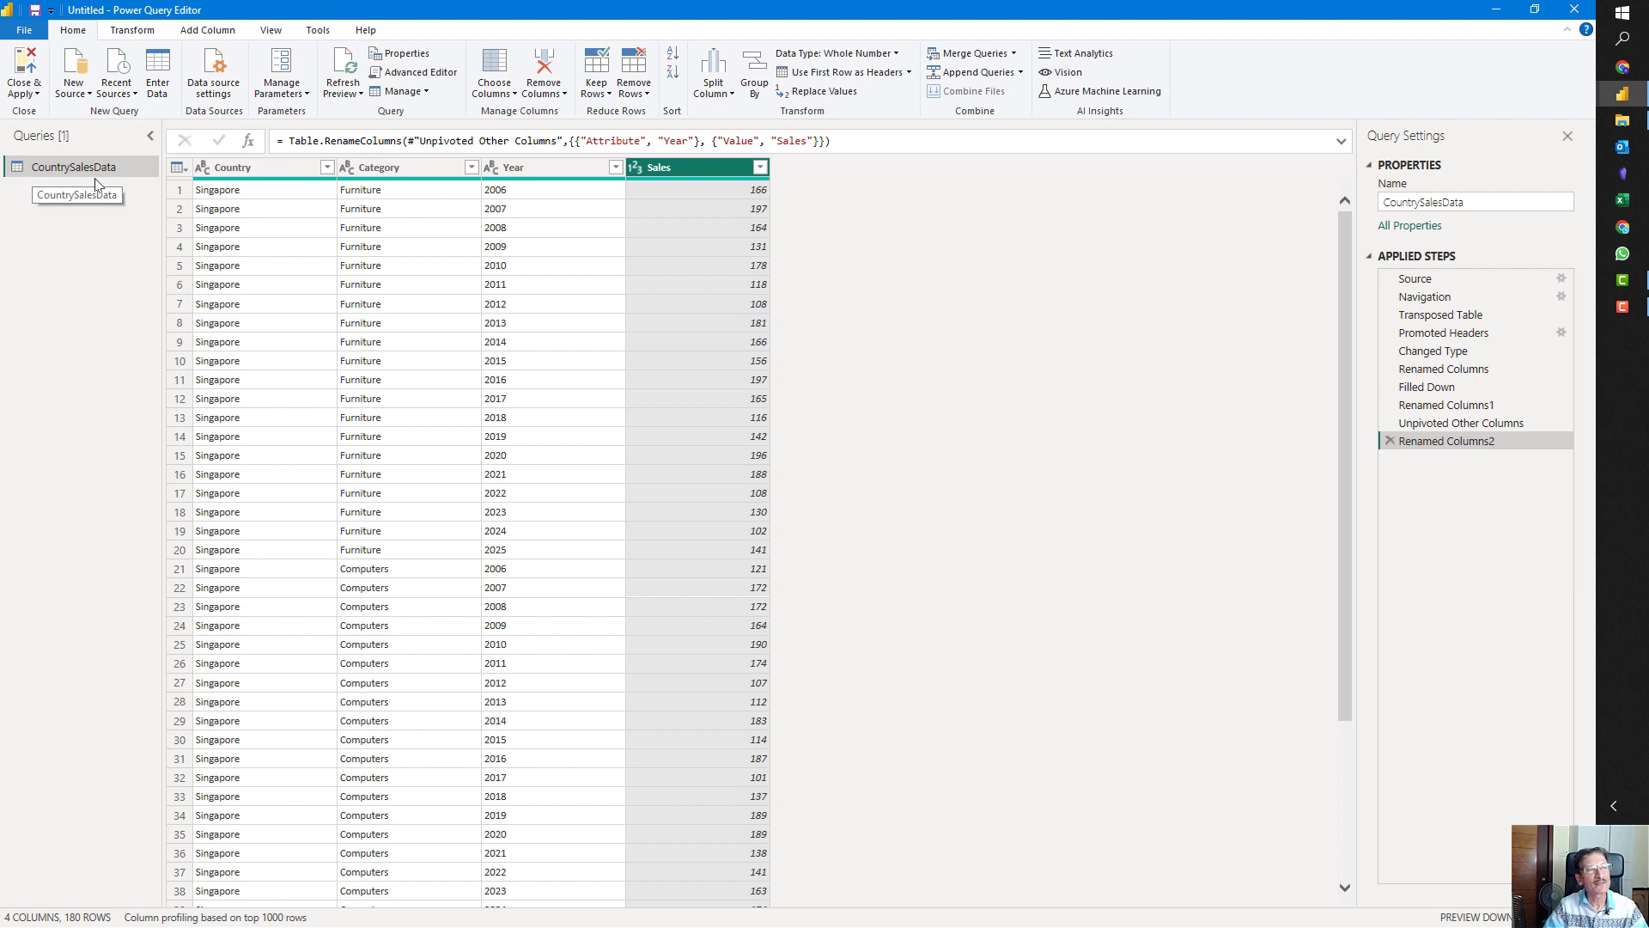
# - Close Power Query with the changes applied and show the rows of the CountrySalesData table in Power BI Desktop
pyautogui.click(23, 65)
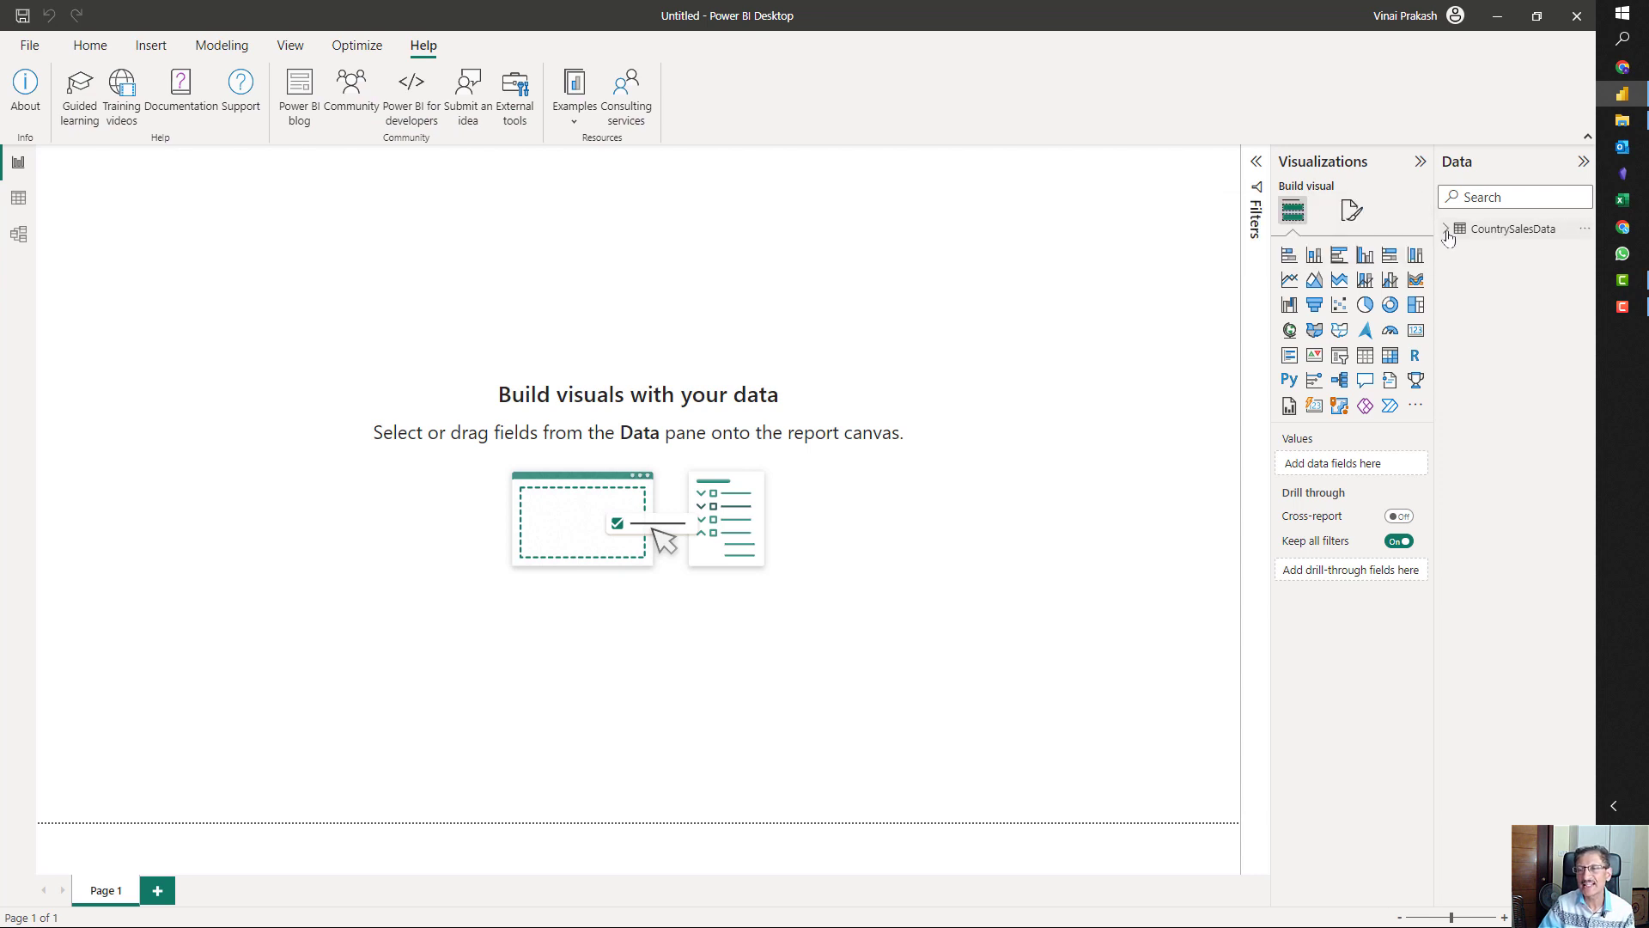
pyautogui.click(1447, 233)
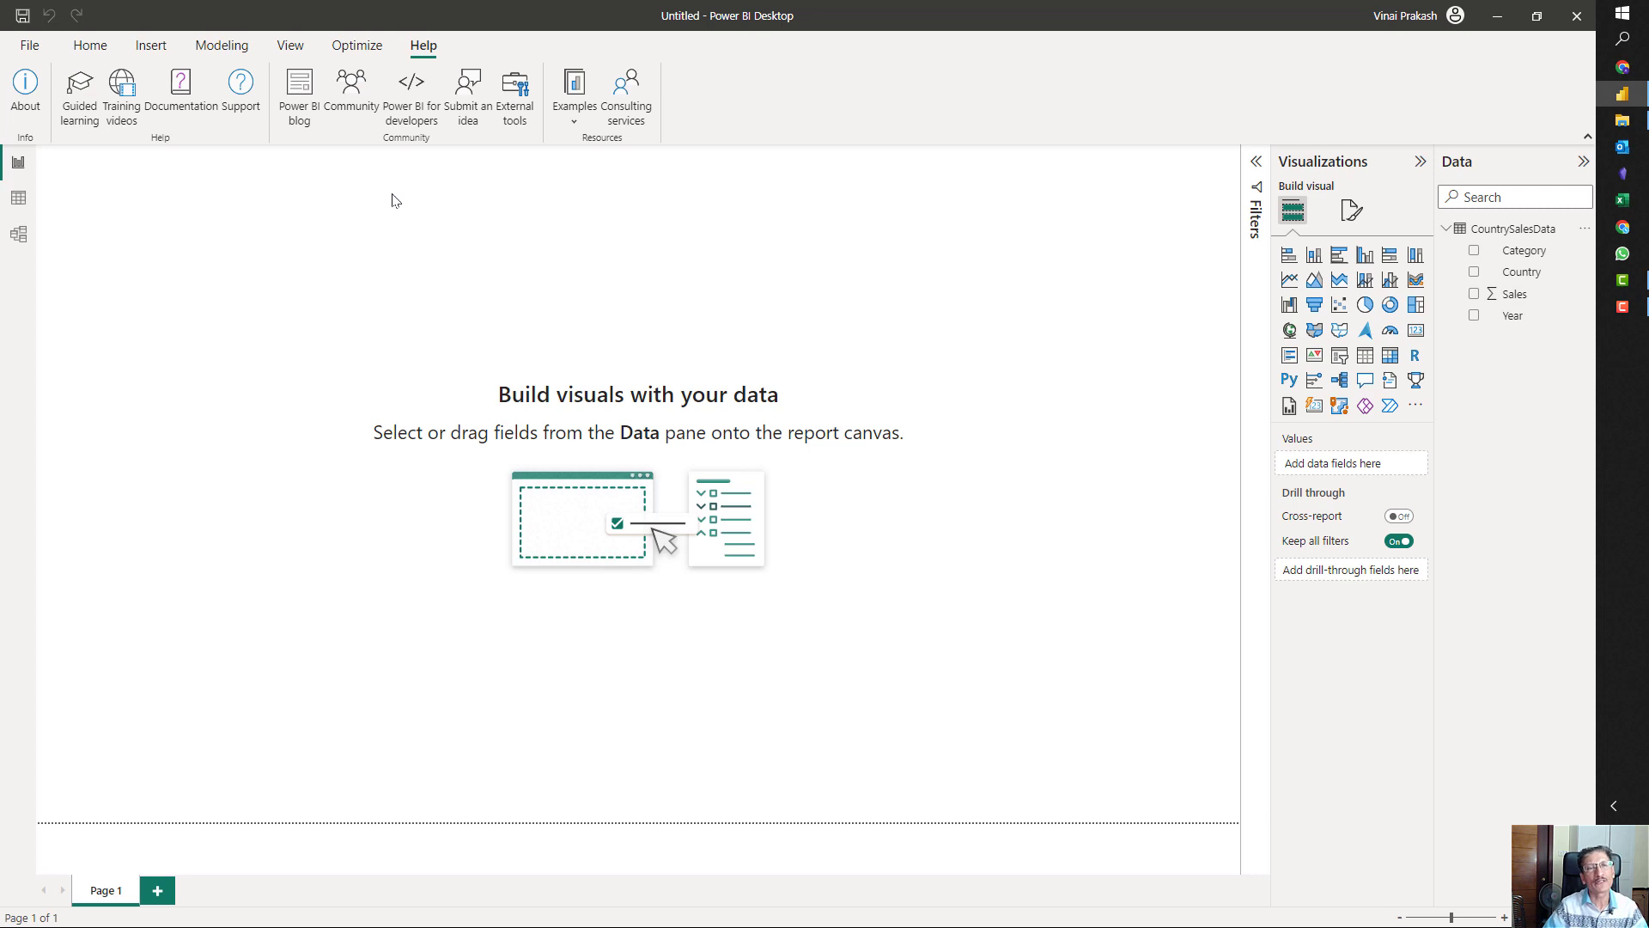
pyautogui.click(14, 204)
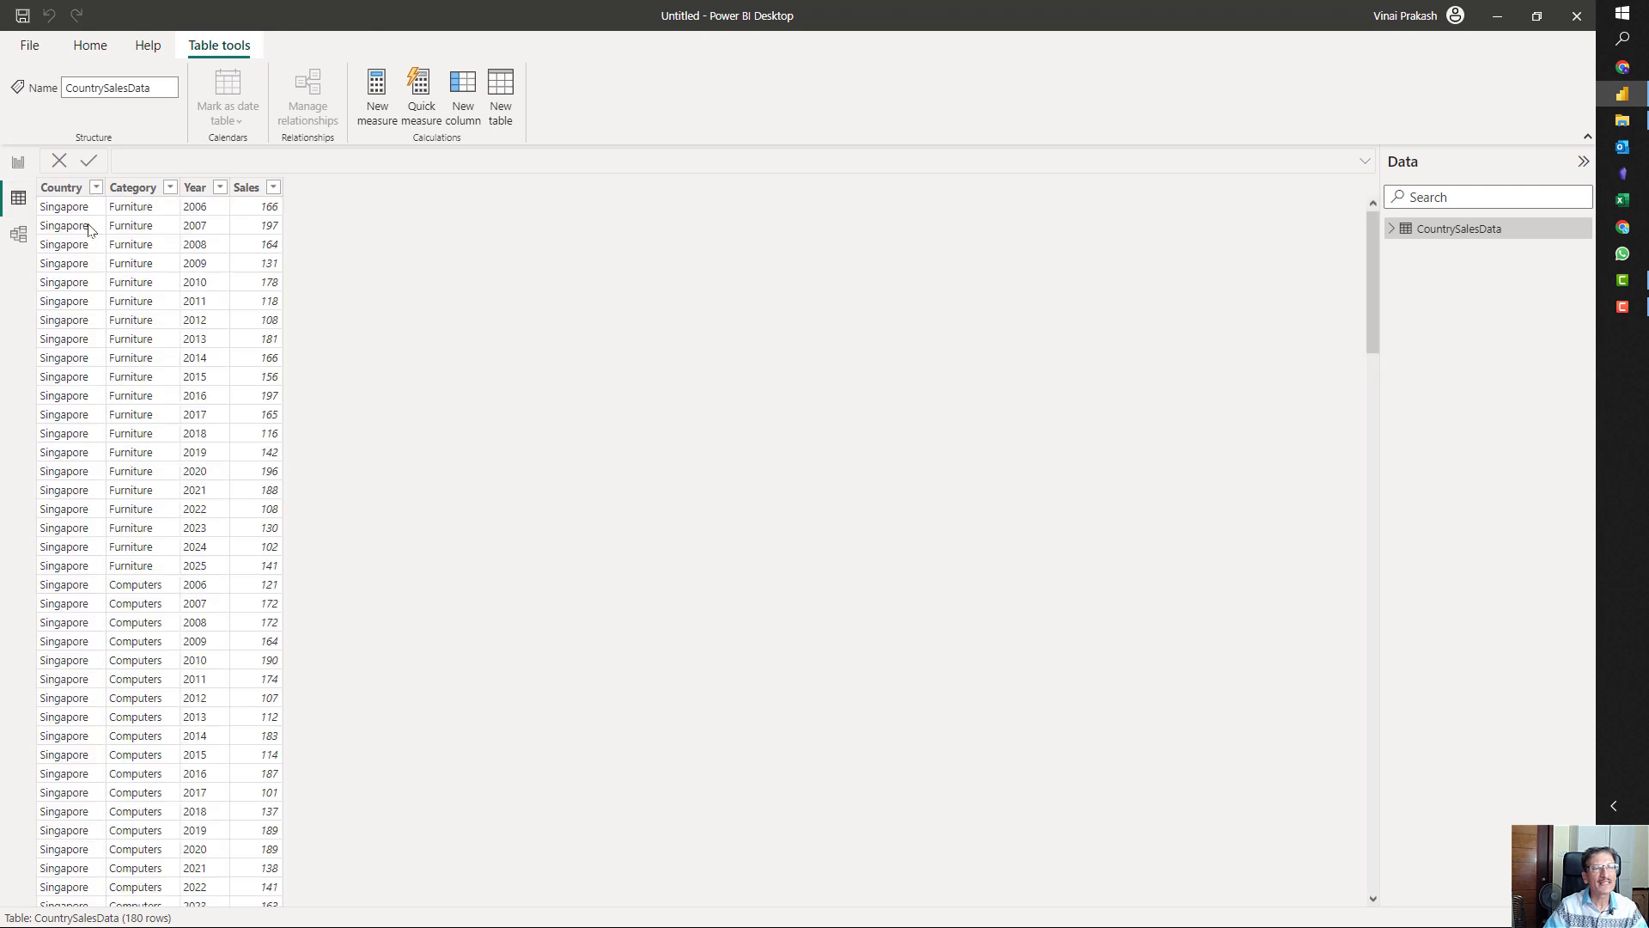
# - Review the rows of the CountrySalesData table from the first to the last record
pyautogui.scroll(-20, 121, 466)
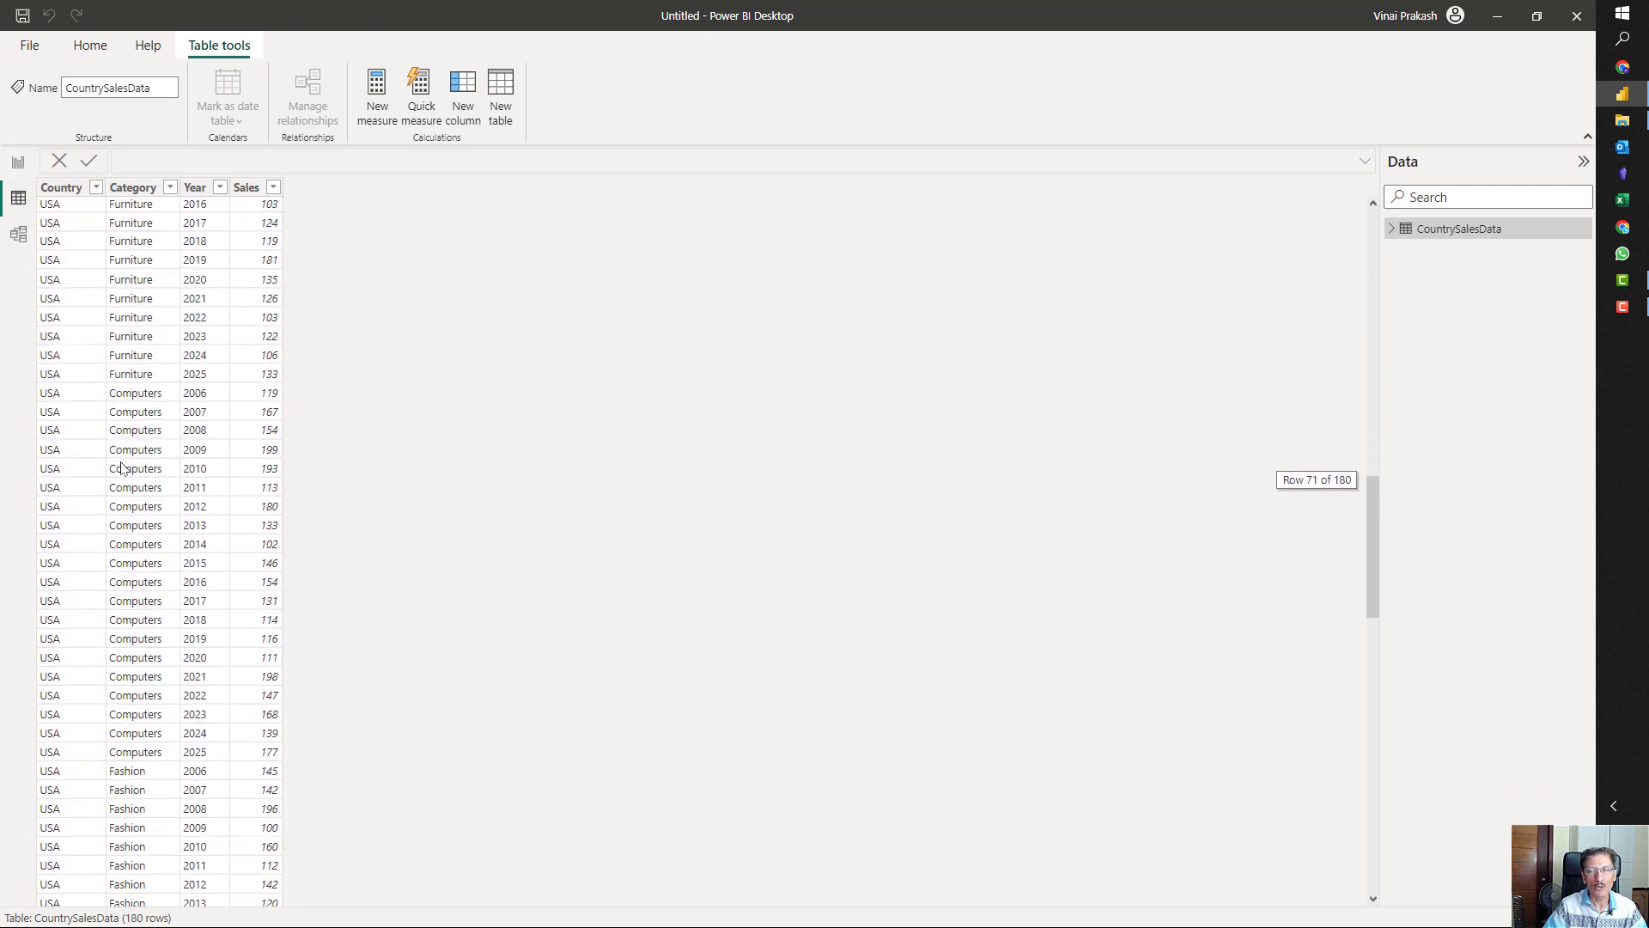
pyautogui.scroll(-8, 120, 466)
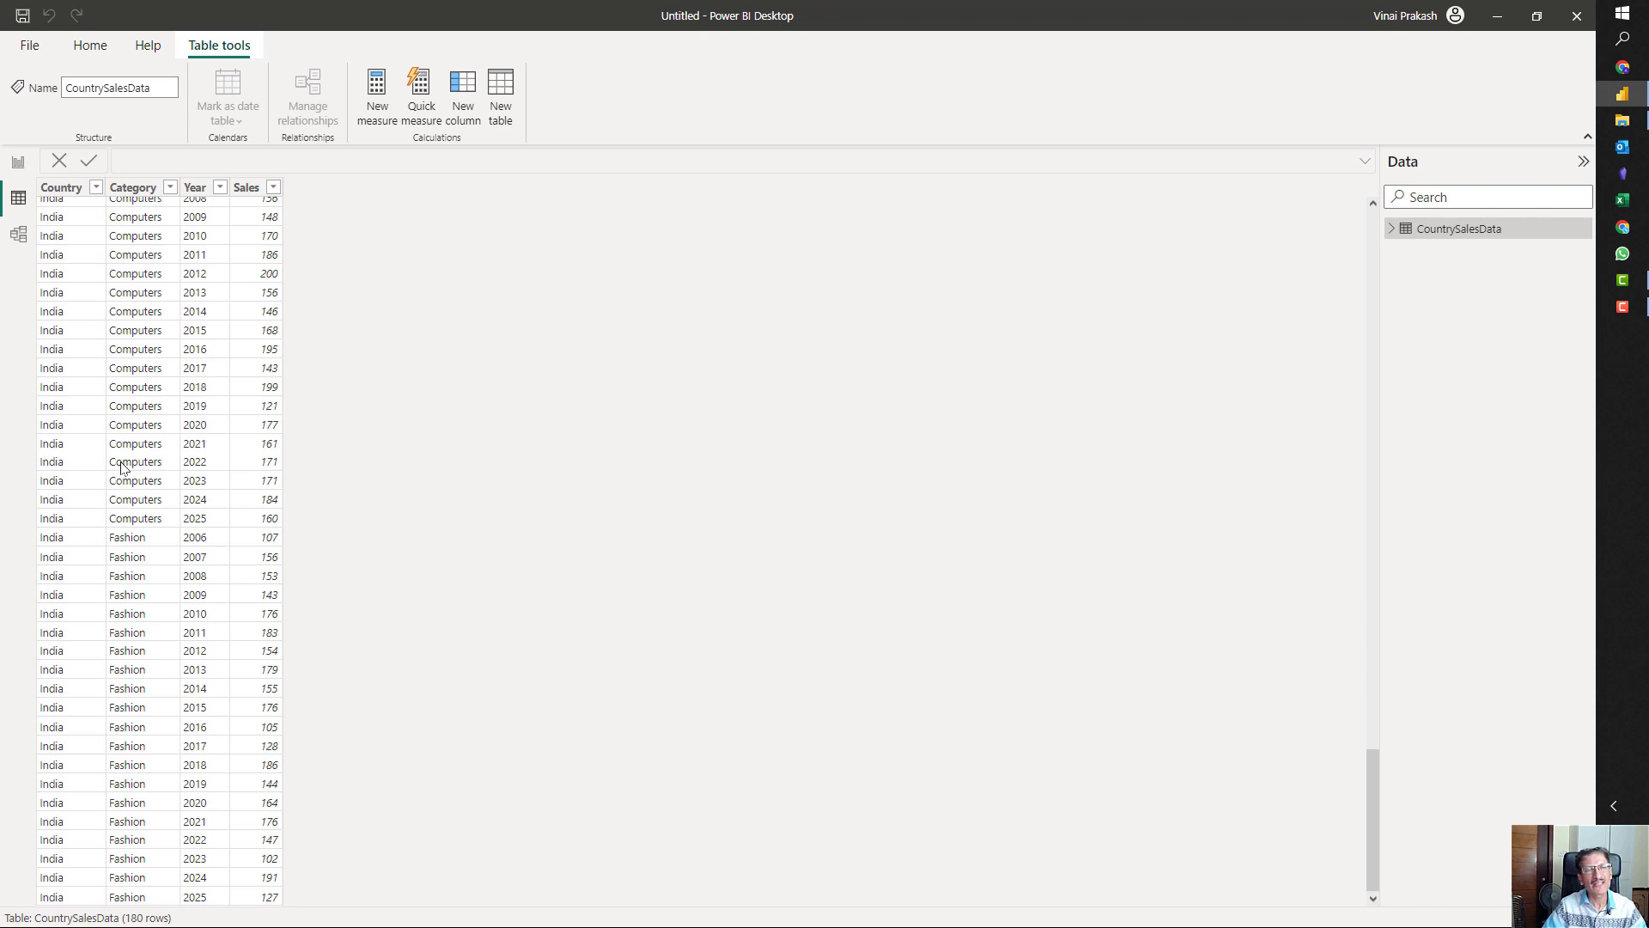
pyautogui.scroll(20, 120, 465)
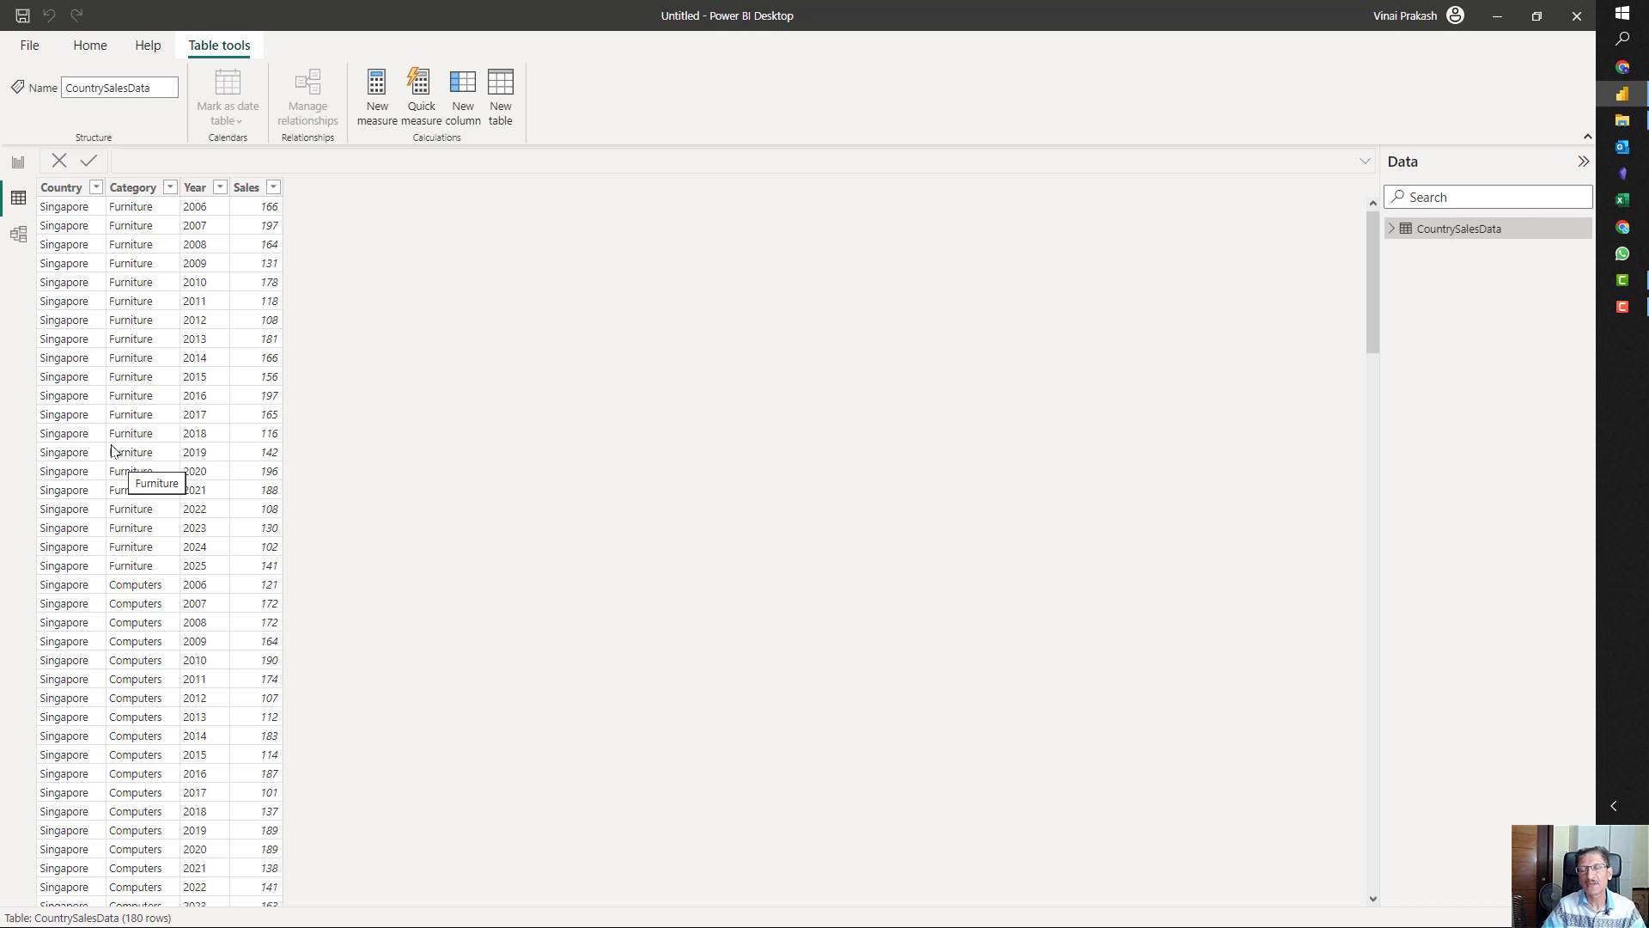
# - Switch to the report canvas and rename the Page 1 report page as Sales Dashboard
pyautogui.click(19, 168)
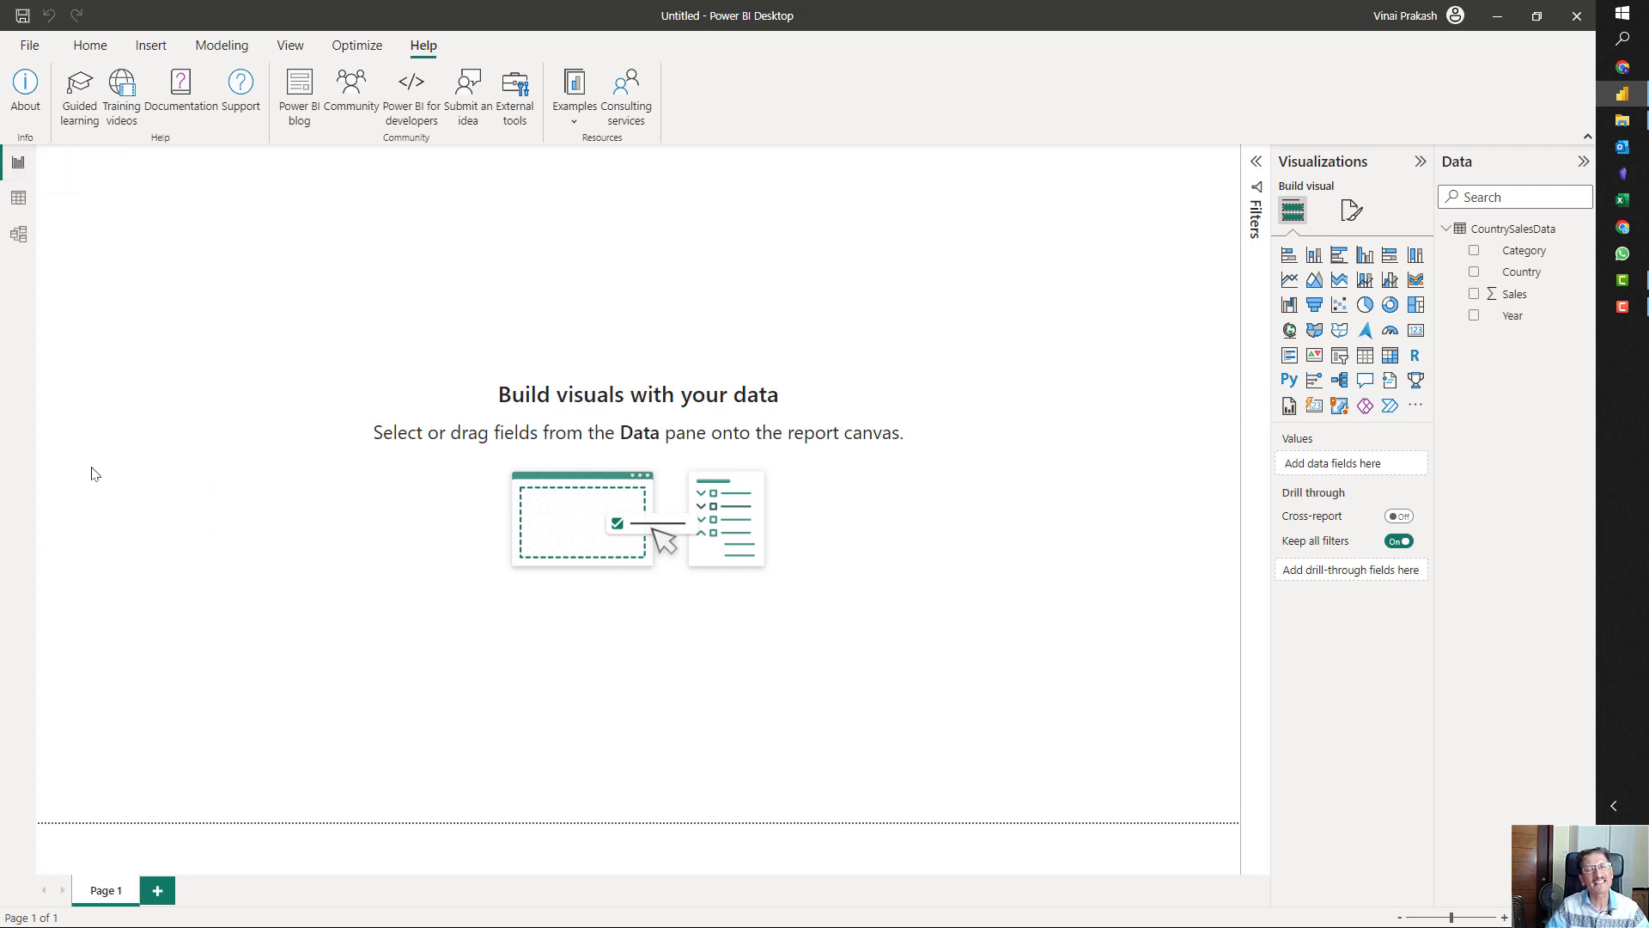
pyautogui.doubleClick(104, 893)
pyautogui.write('Dashboa')
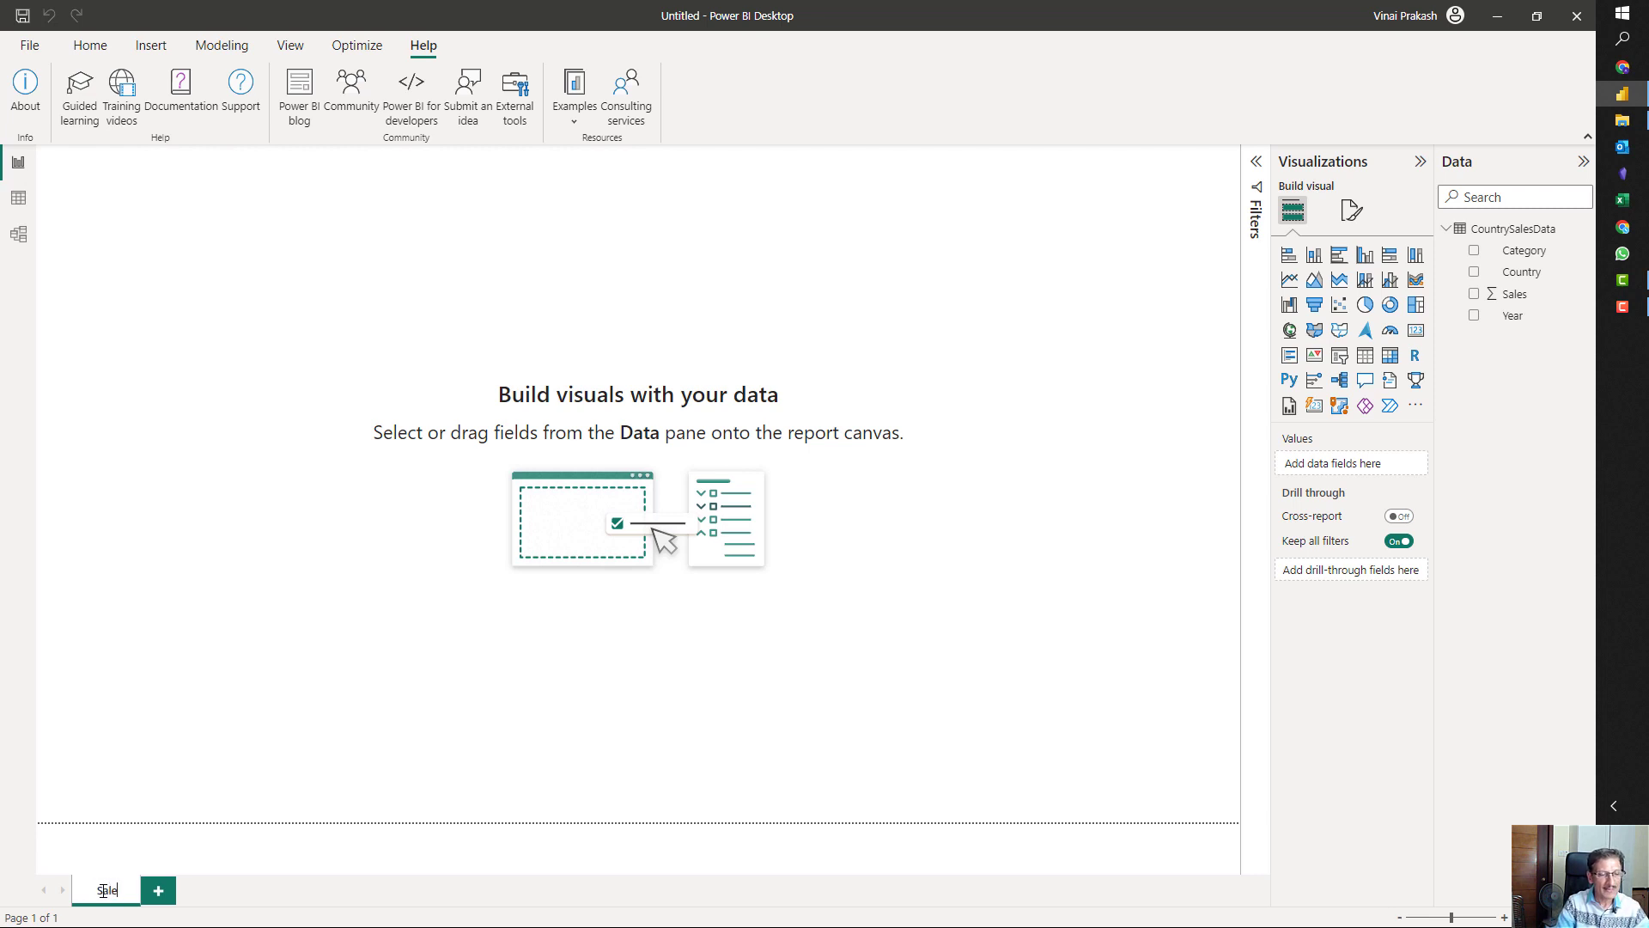
pyautogui.write('rd')
pyautogui.press('Return')
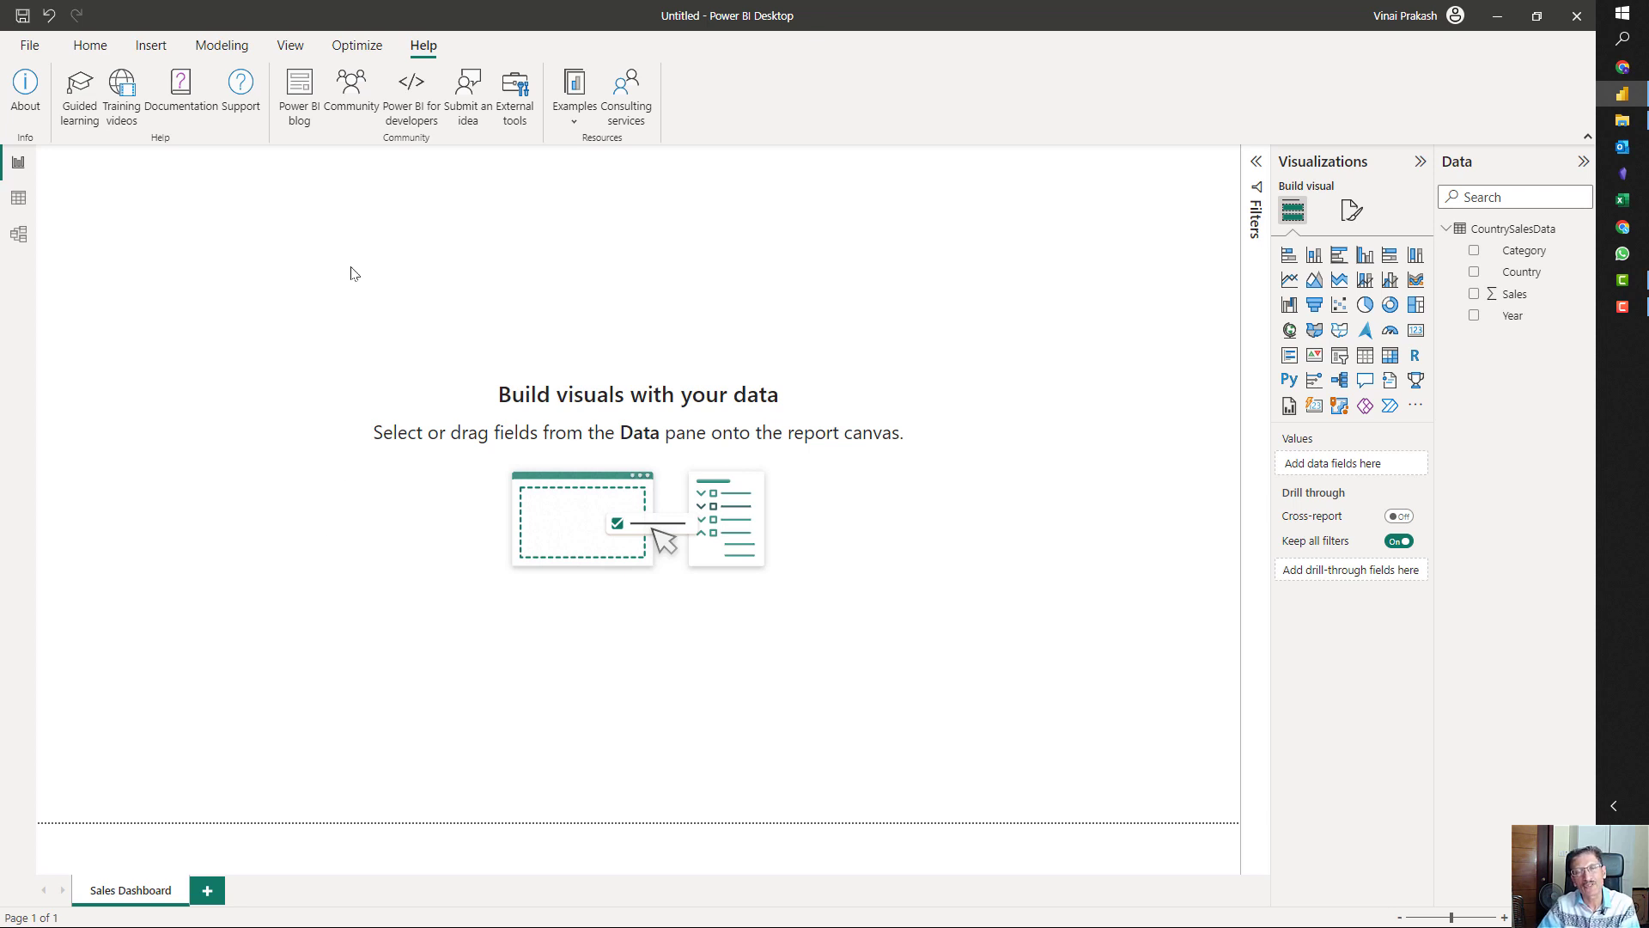
# - Add a table visual that shows Sales by Category
pyautogui.click(1365, 357)
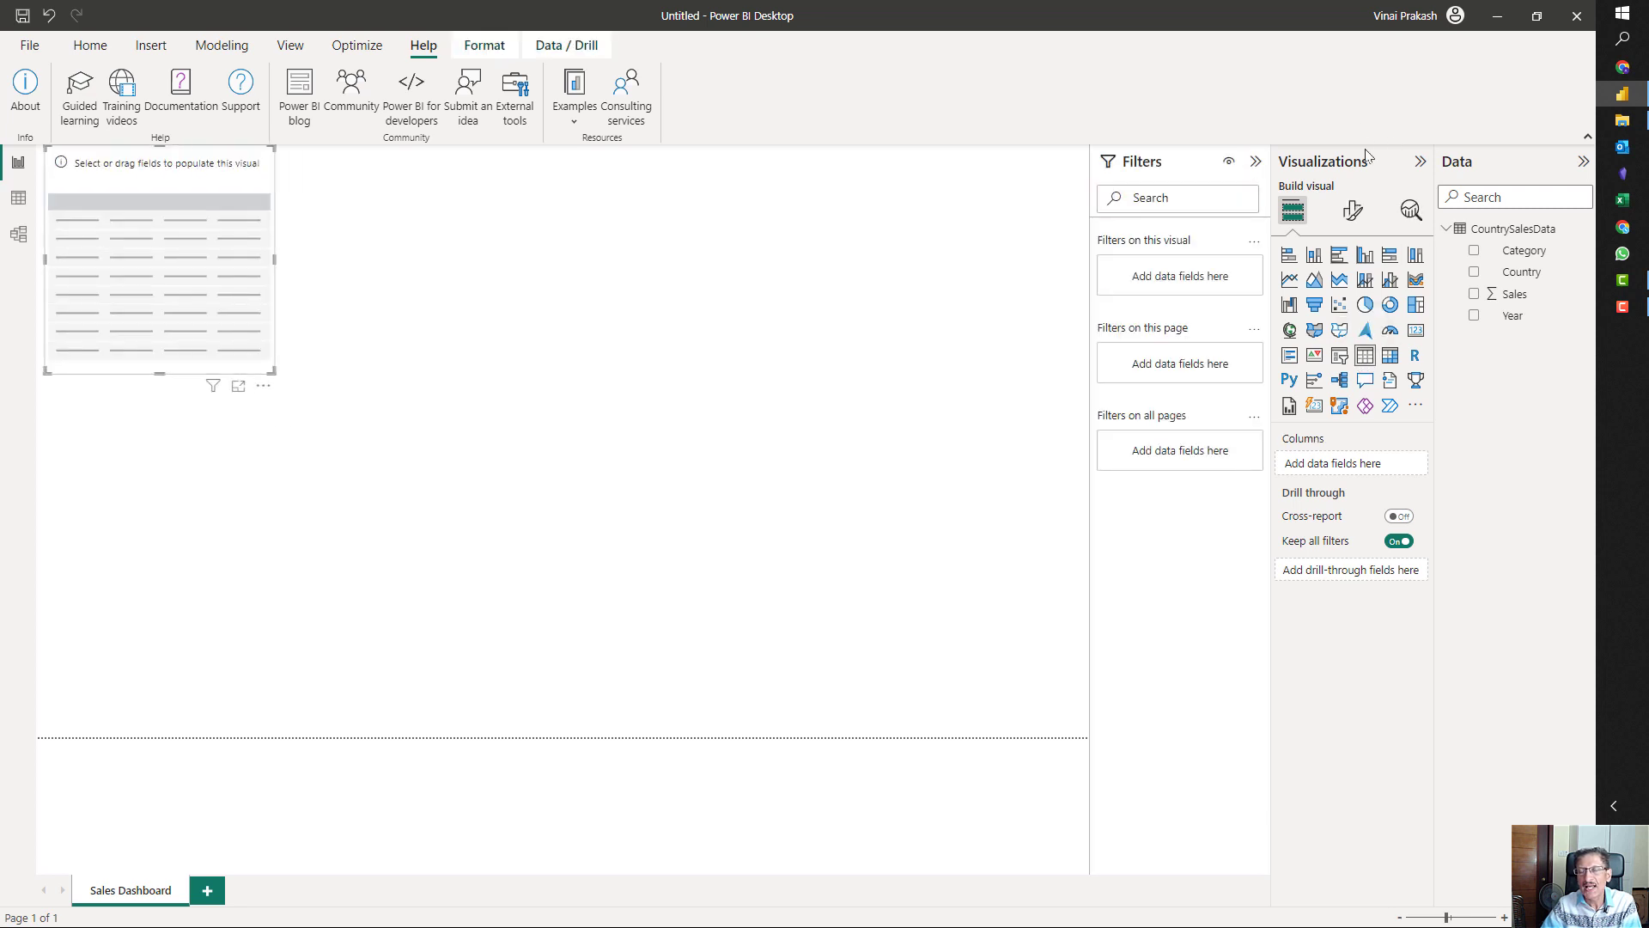
pyautogui.click(1475, 251)
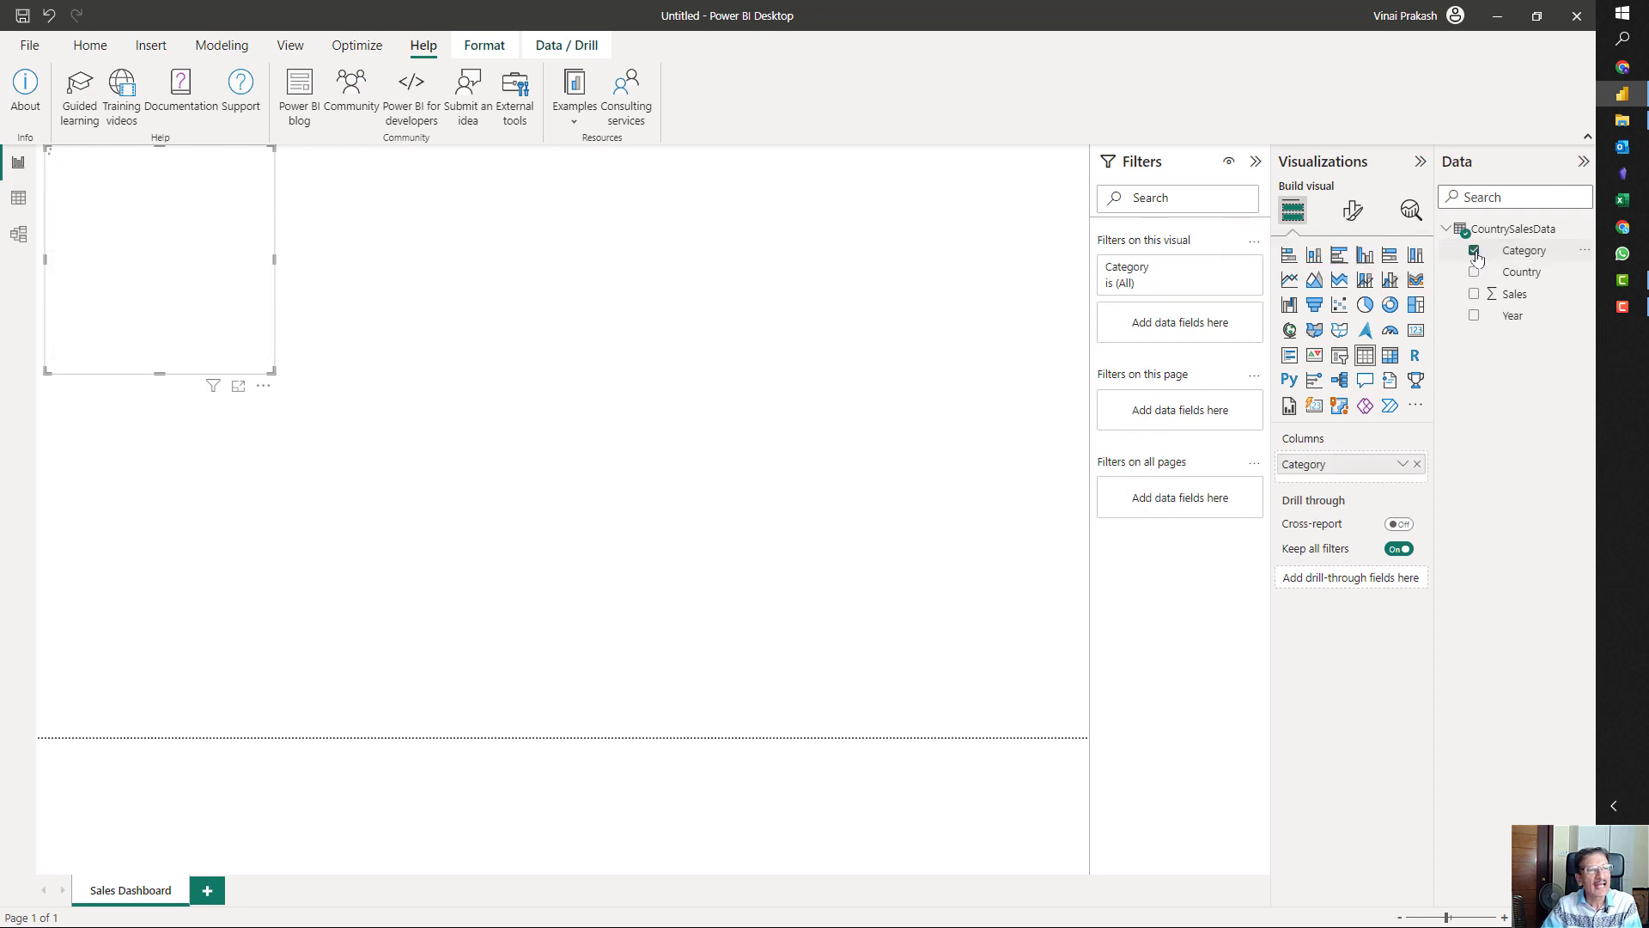
pyautogui.click(1475, 295)
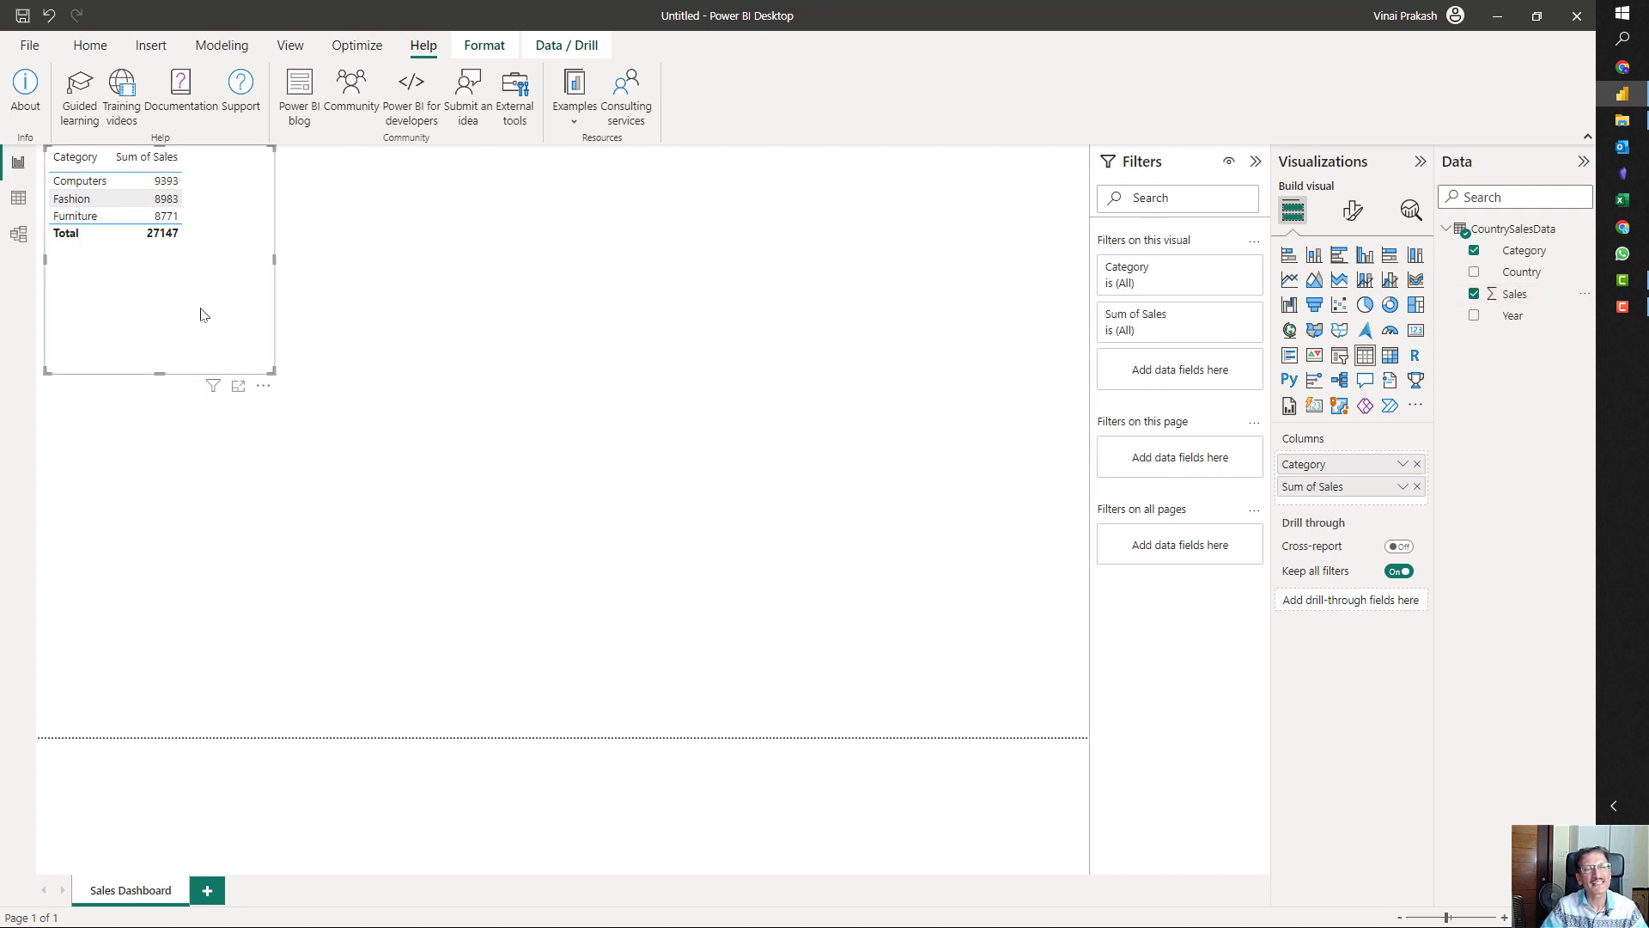
# - Set the category table's global font size to 16 and move the table slightly lower on the page
pyautogui.click(1353, 215)
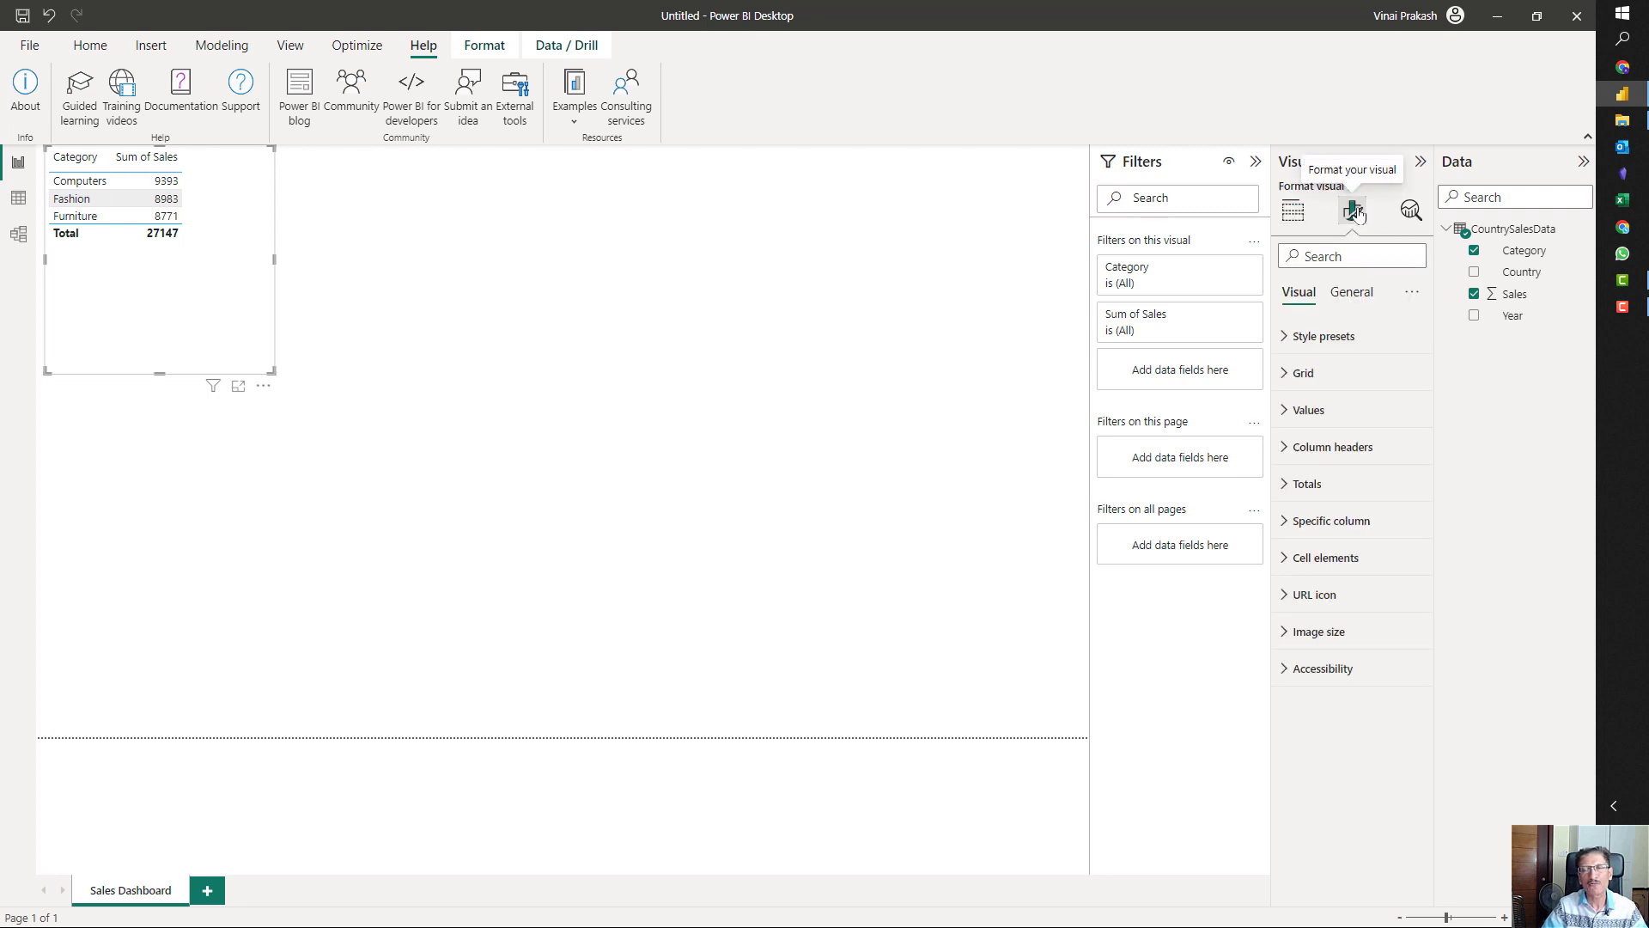
pyautogui.click(1333, 262)
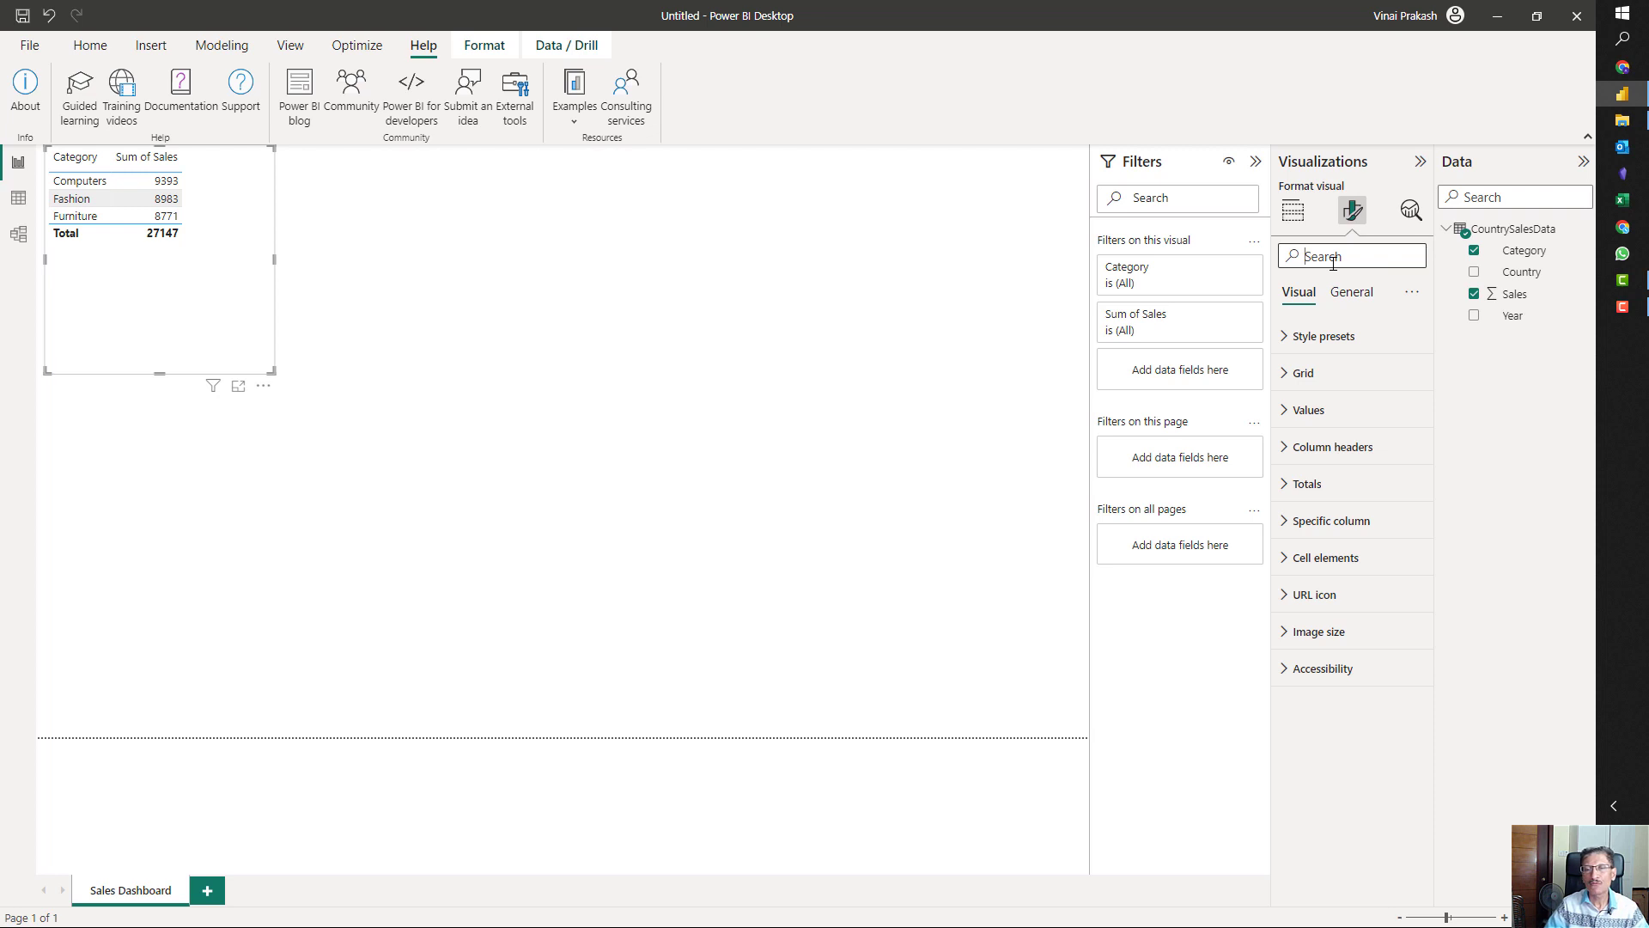
pyautogui.write('size')
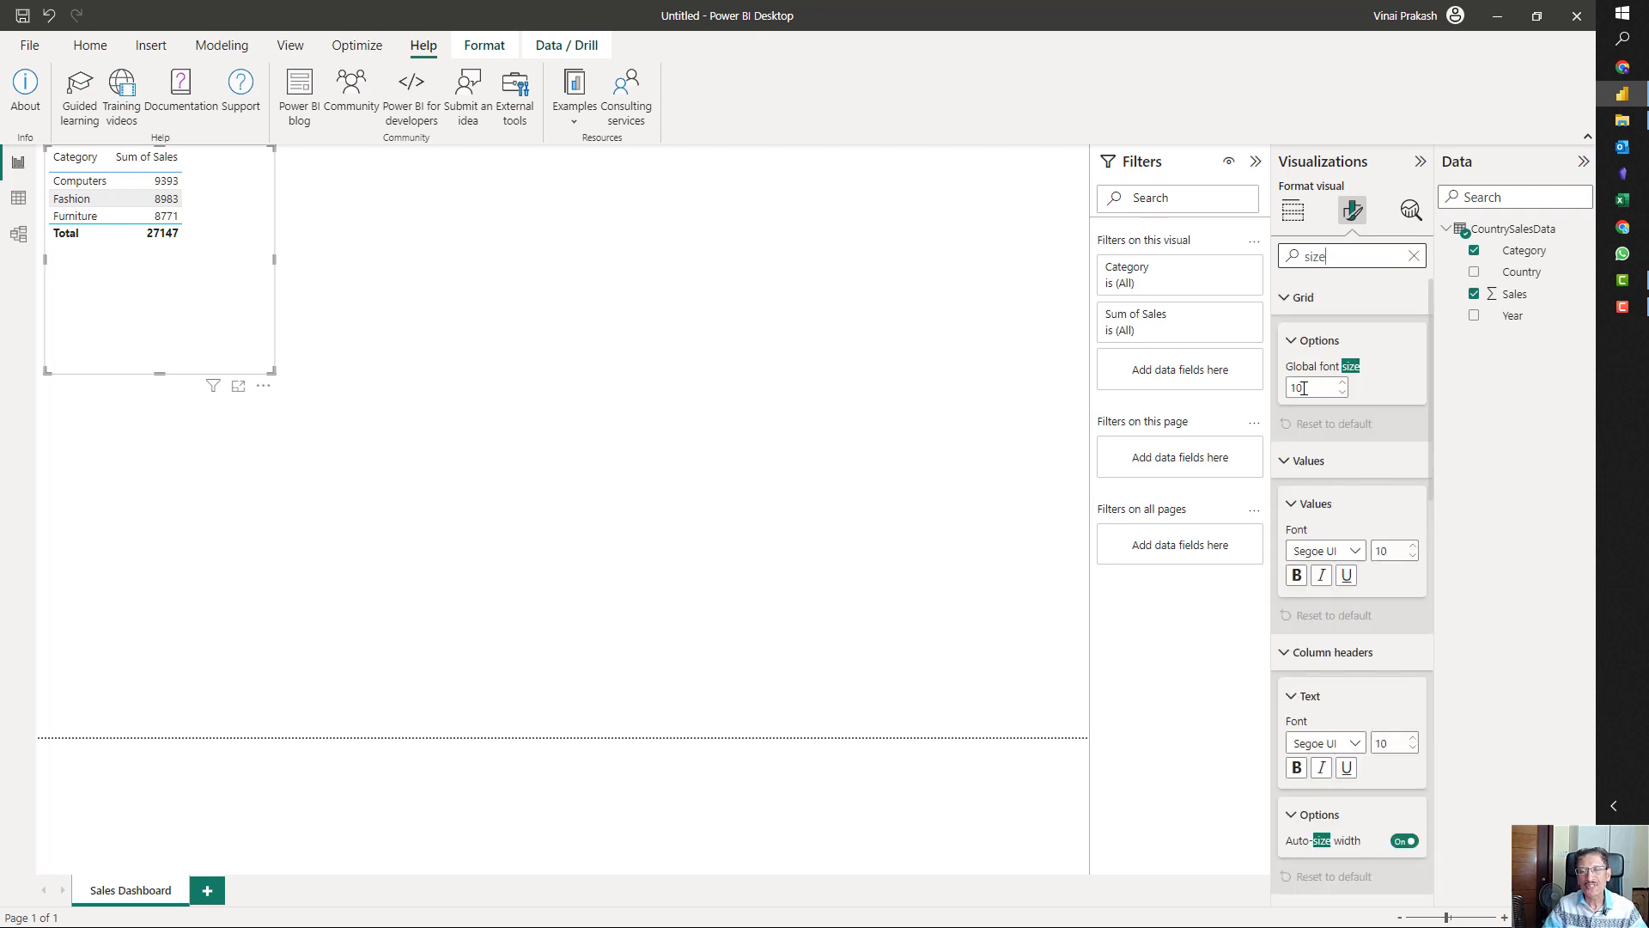
pyautogui.doubleClick(1312, 386)
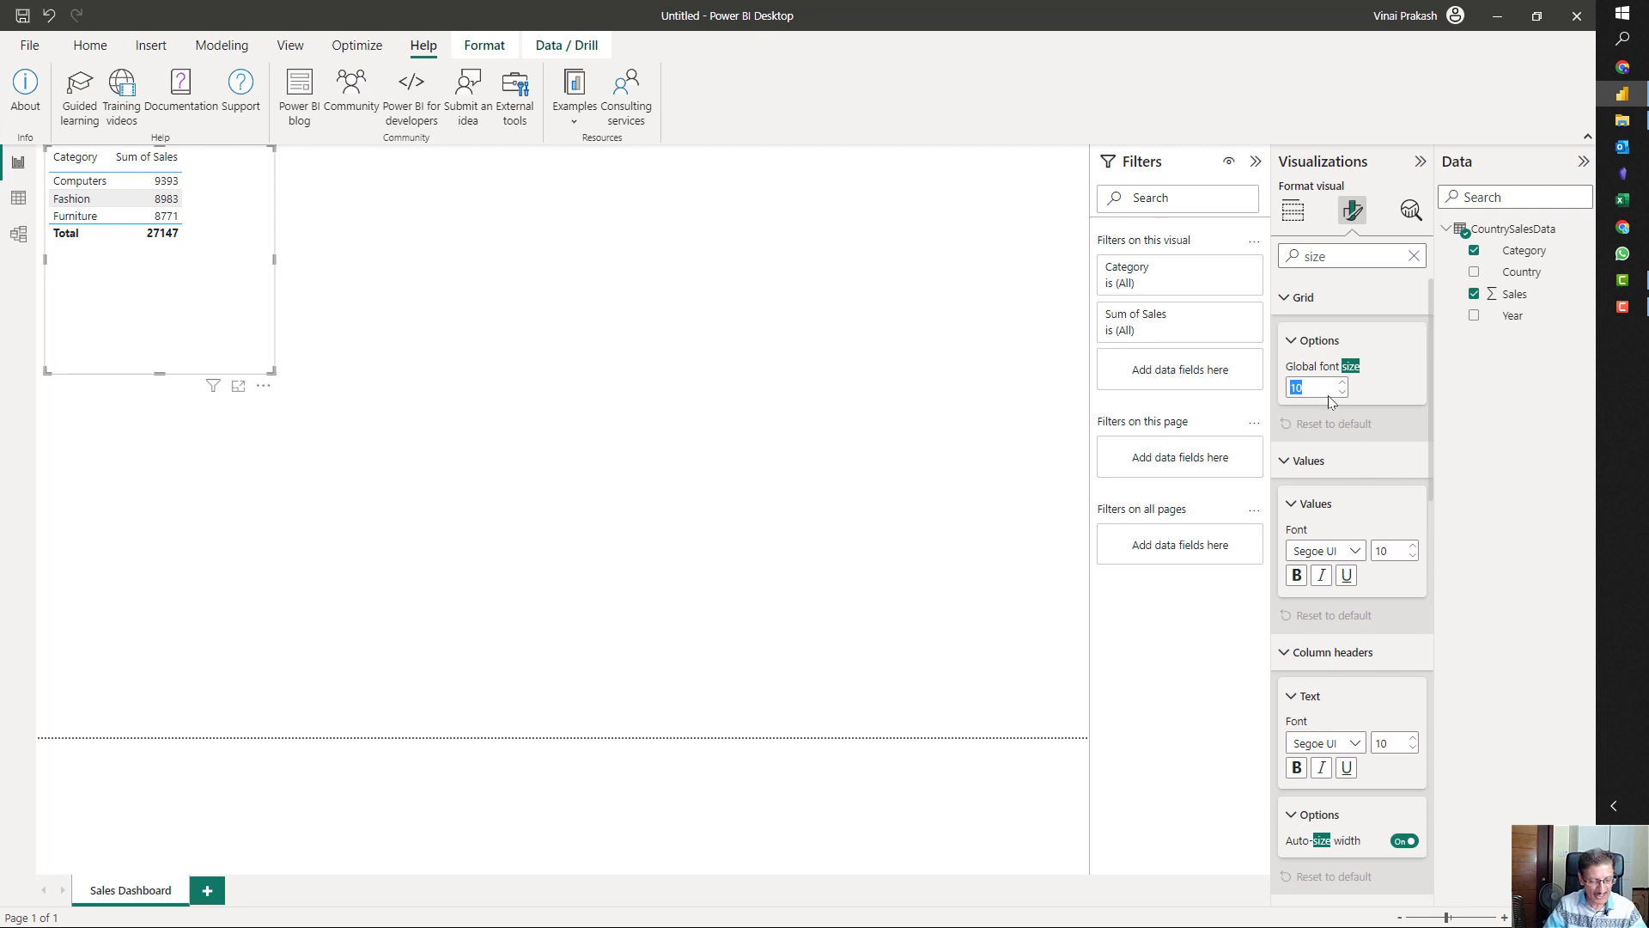
pyautogui.write('16')
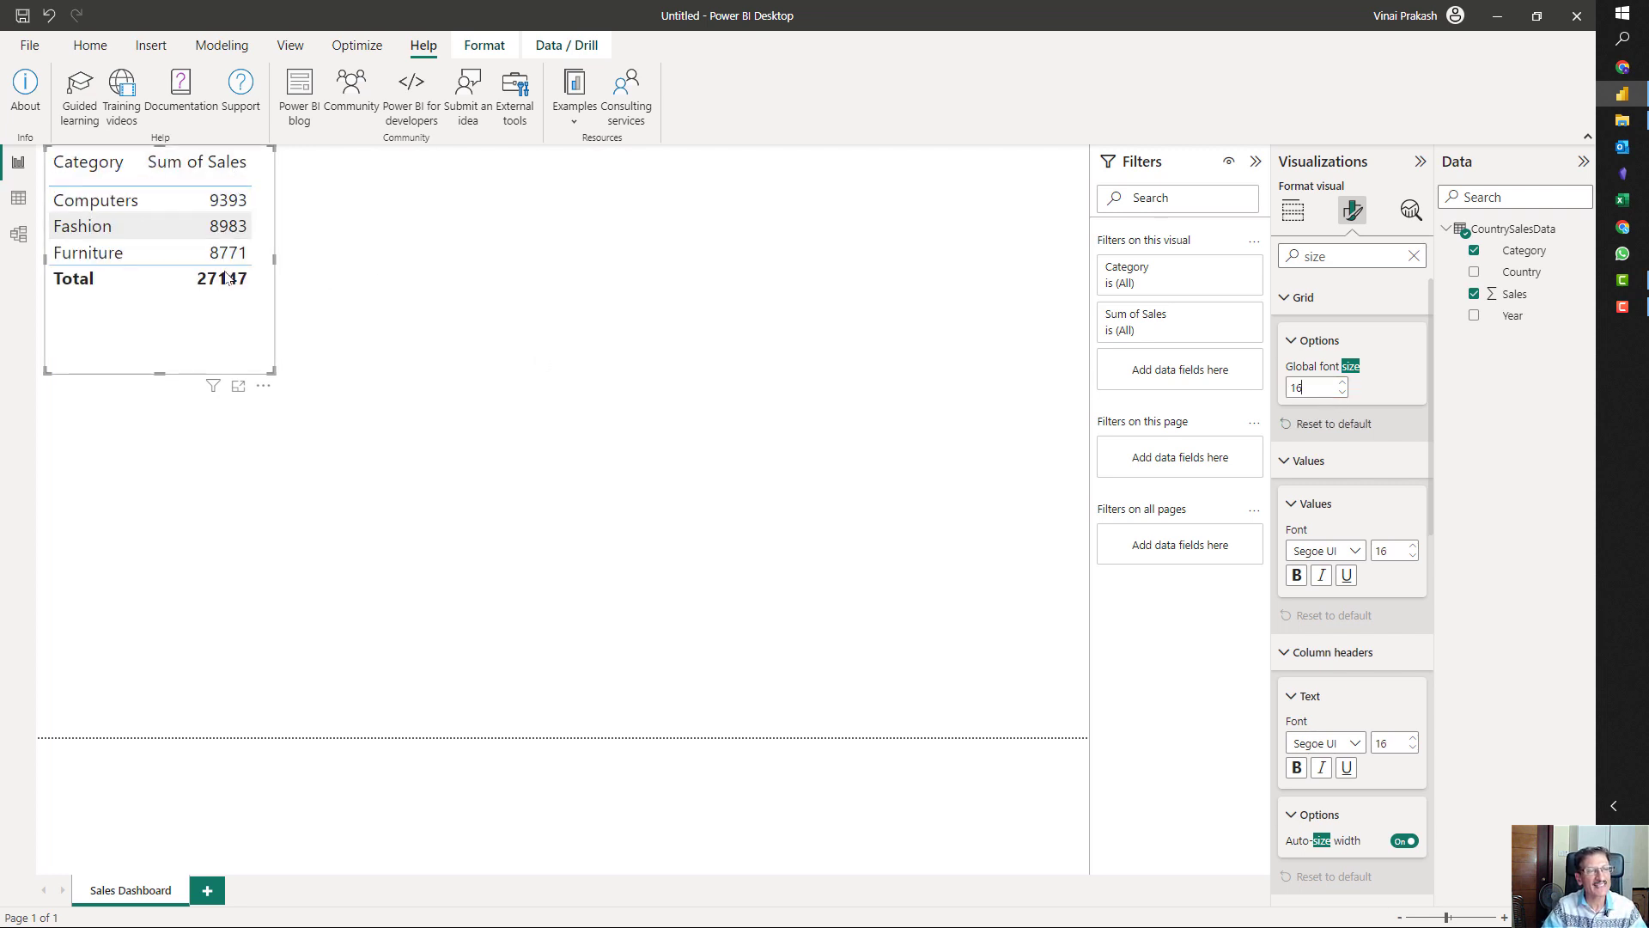
pyautogui.click(226, 355)
pyautogui.moveTo(226, 355); pyautogui.dragTo(218, 394)
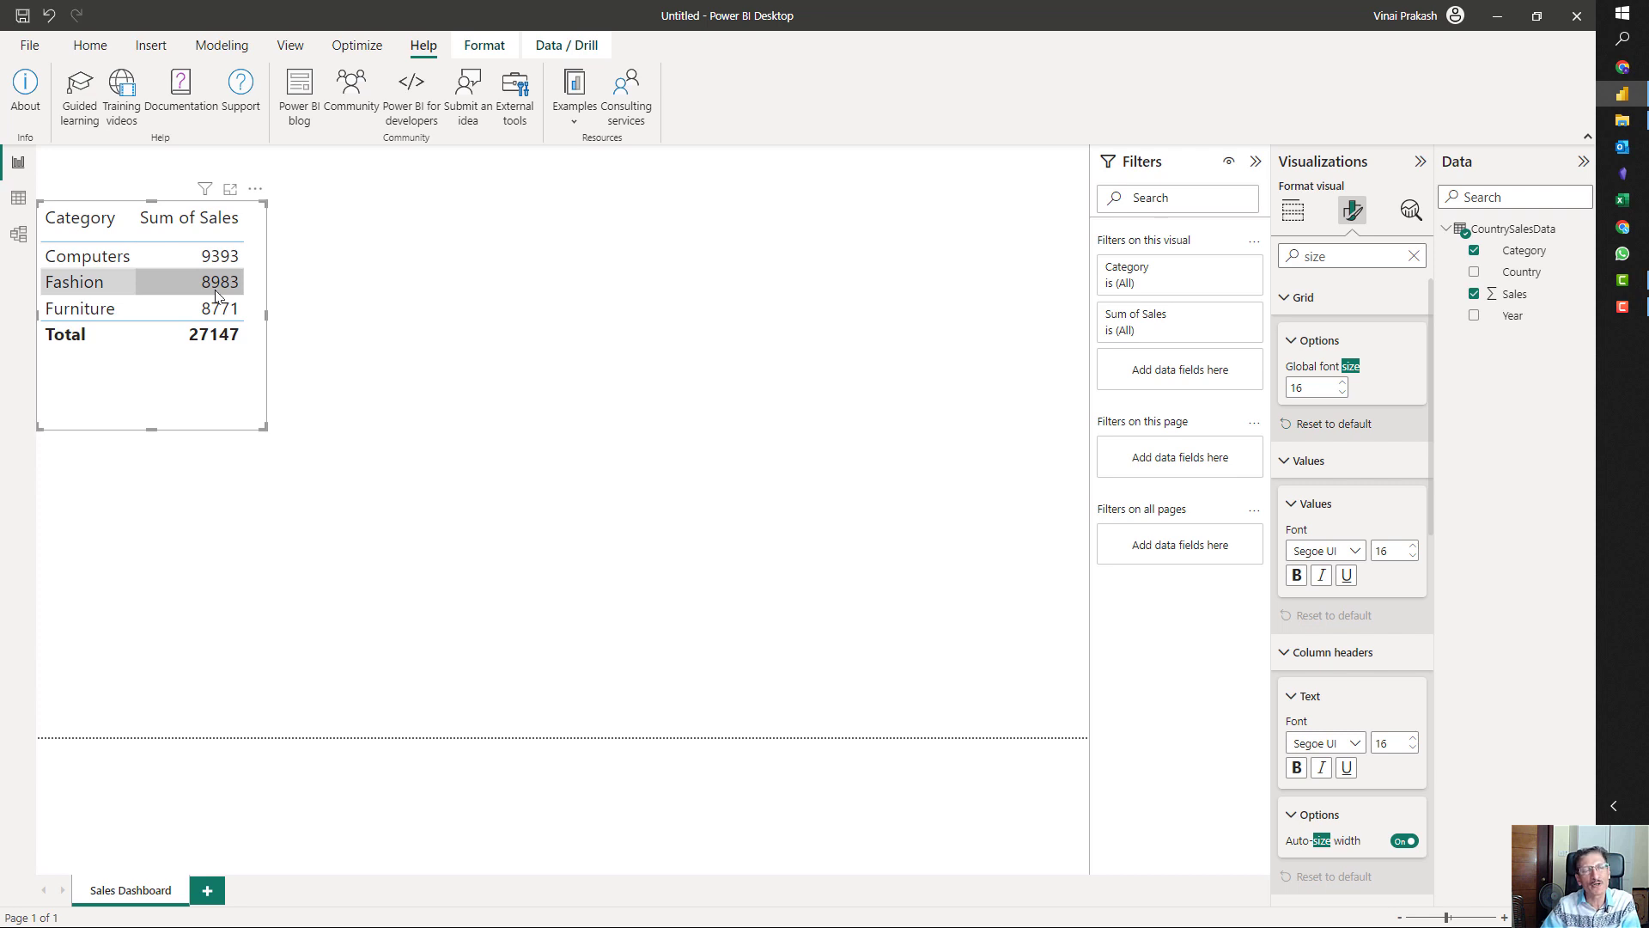
# - Format the Sales field as dollar currency with a thousands separator
pyautogui.click(1532, 299)
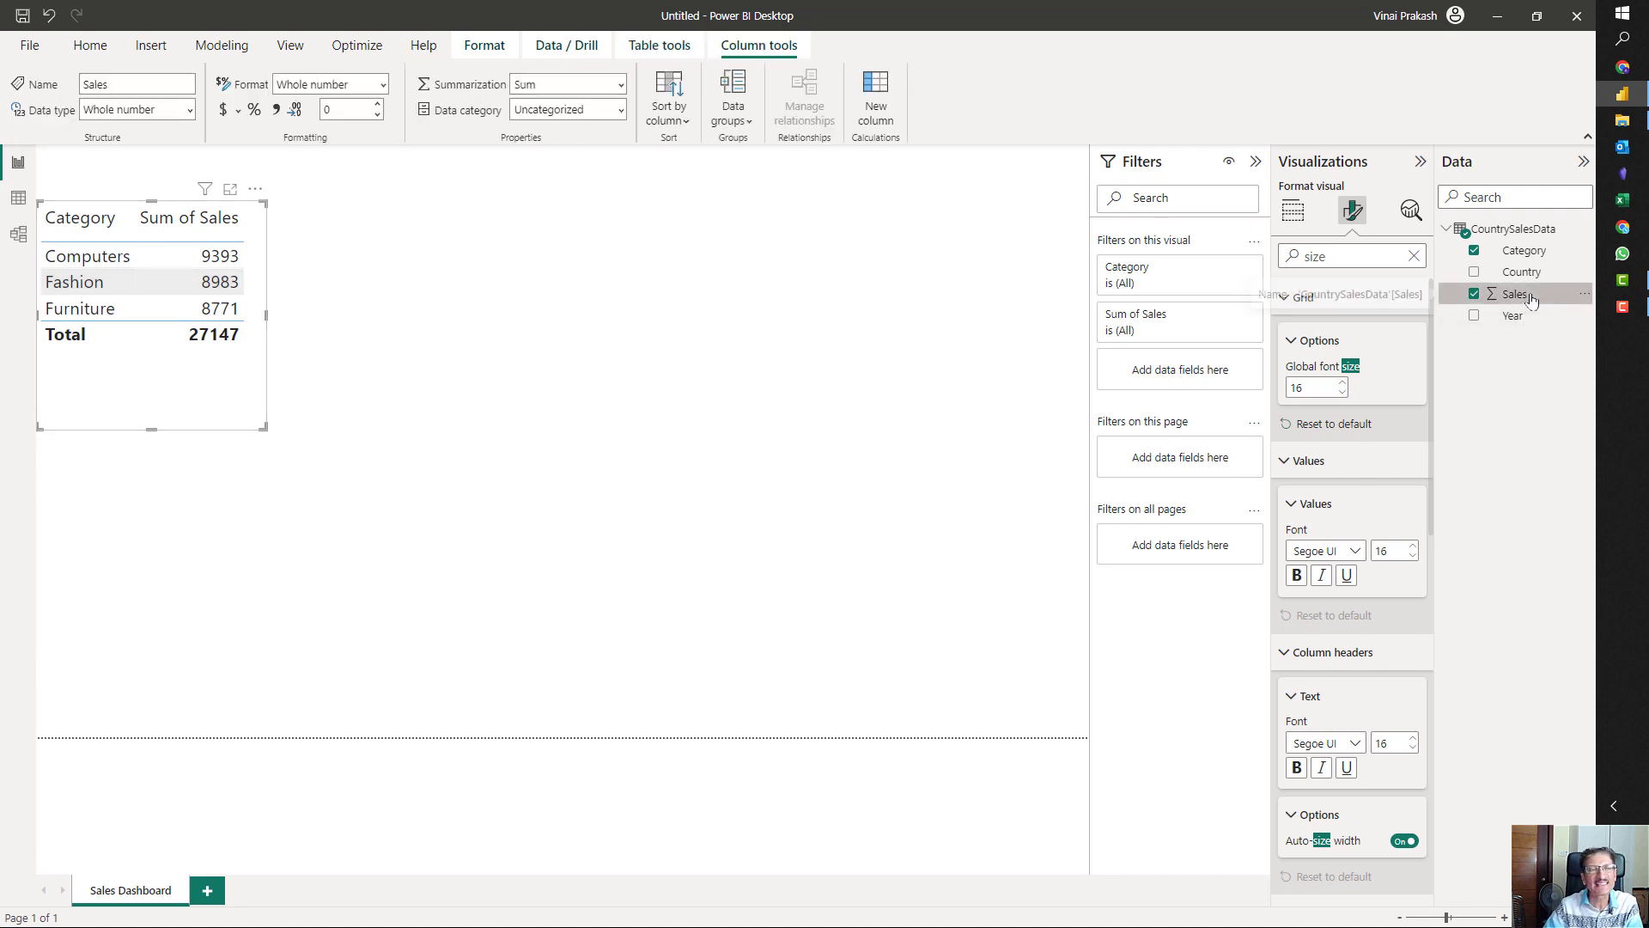
pyautogui.click(275, 109)
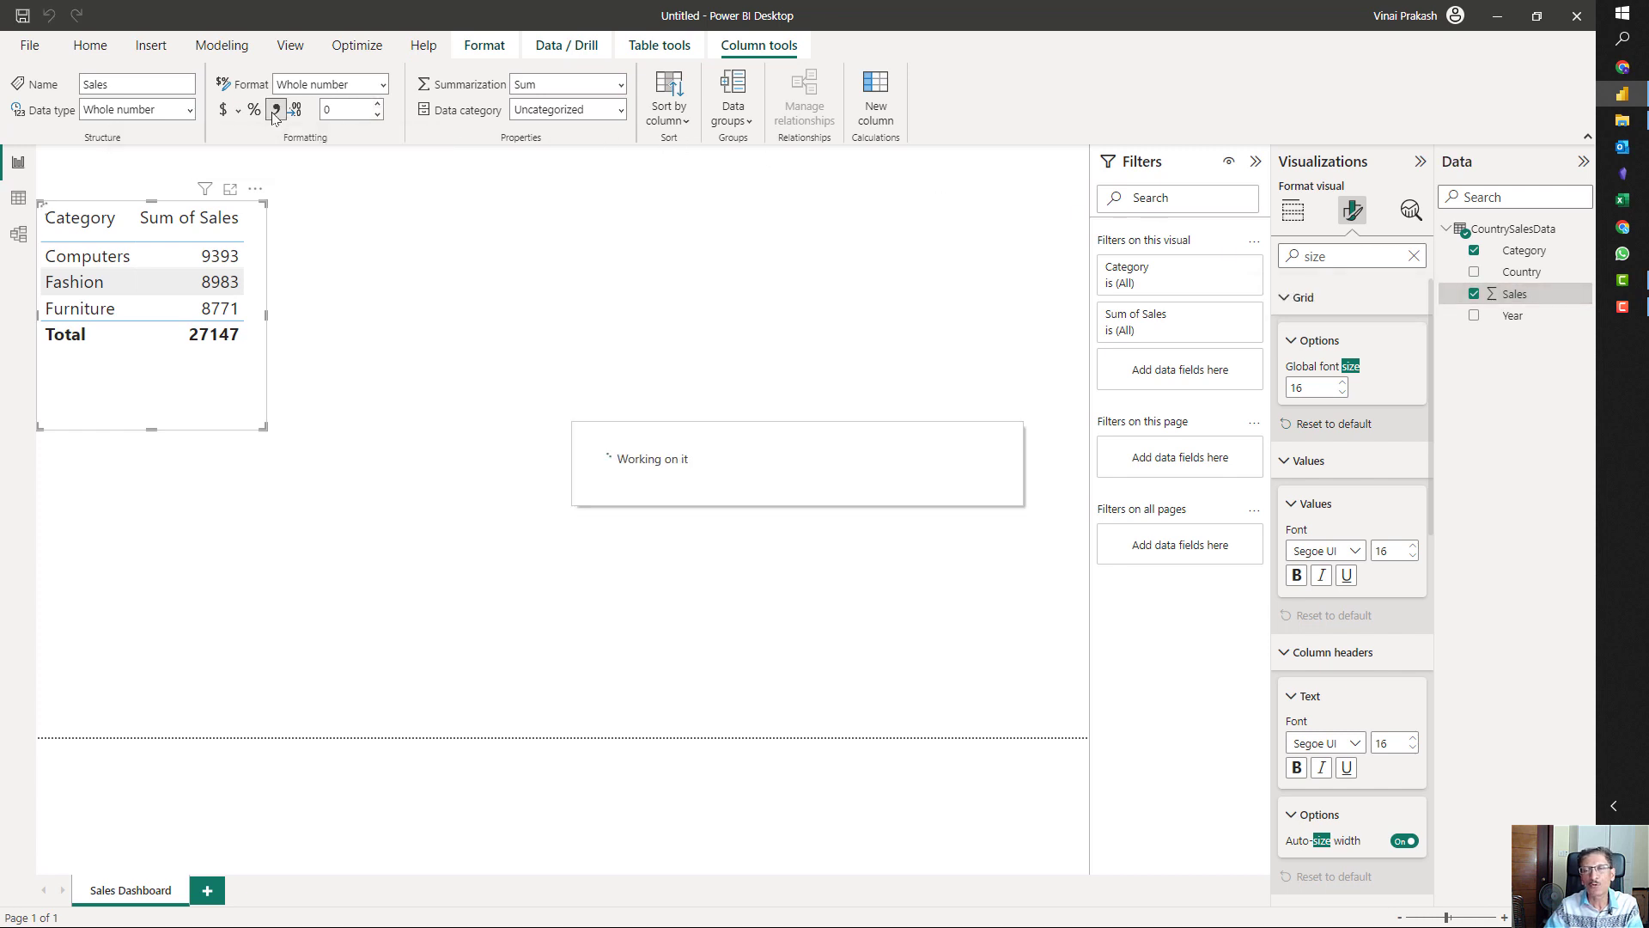
pyautogui.click(223, 113)
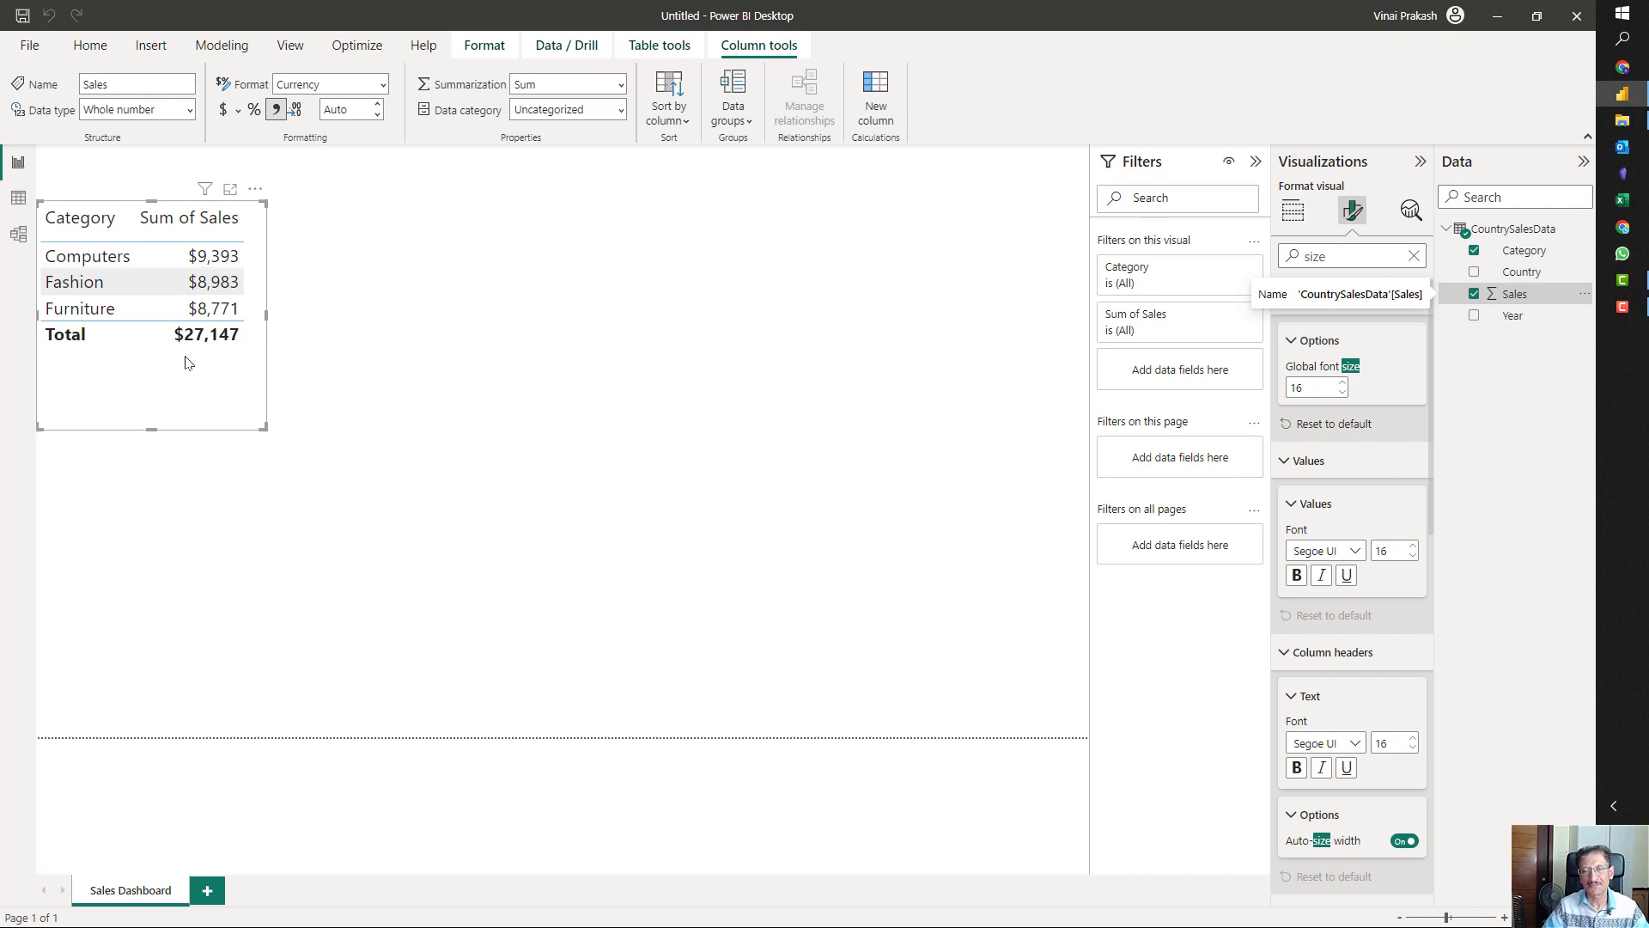
# - Add a second table visual with Country and Sales, and place it beside the category table
pyautogui.click(1292, 210)
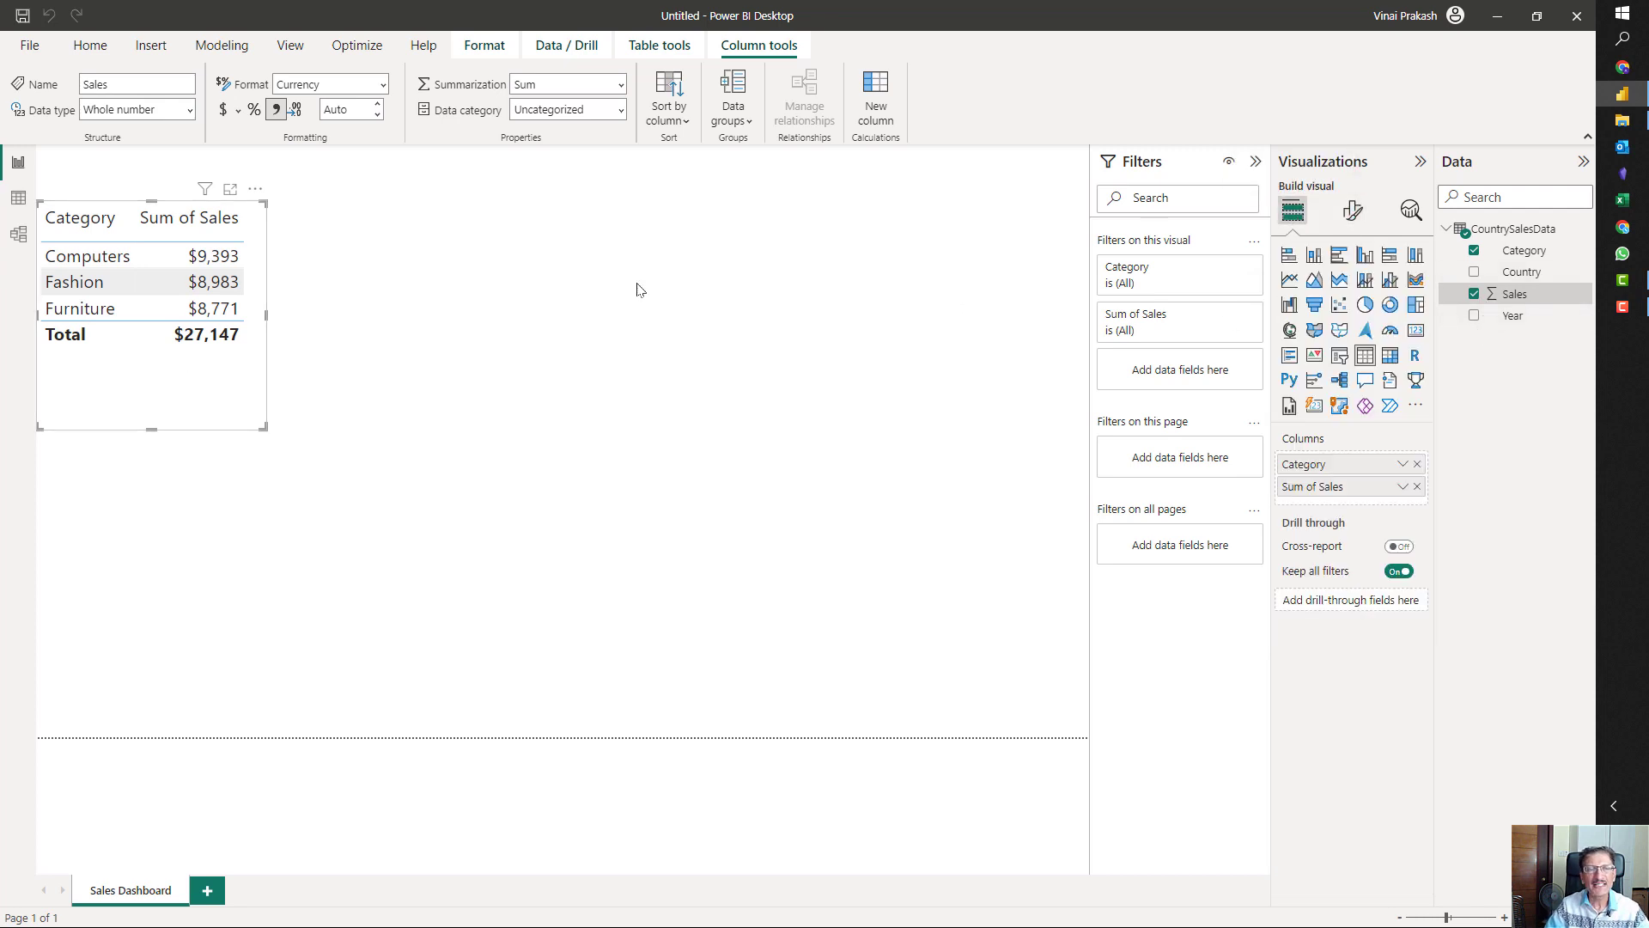
pyautogui.click(434, 284)
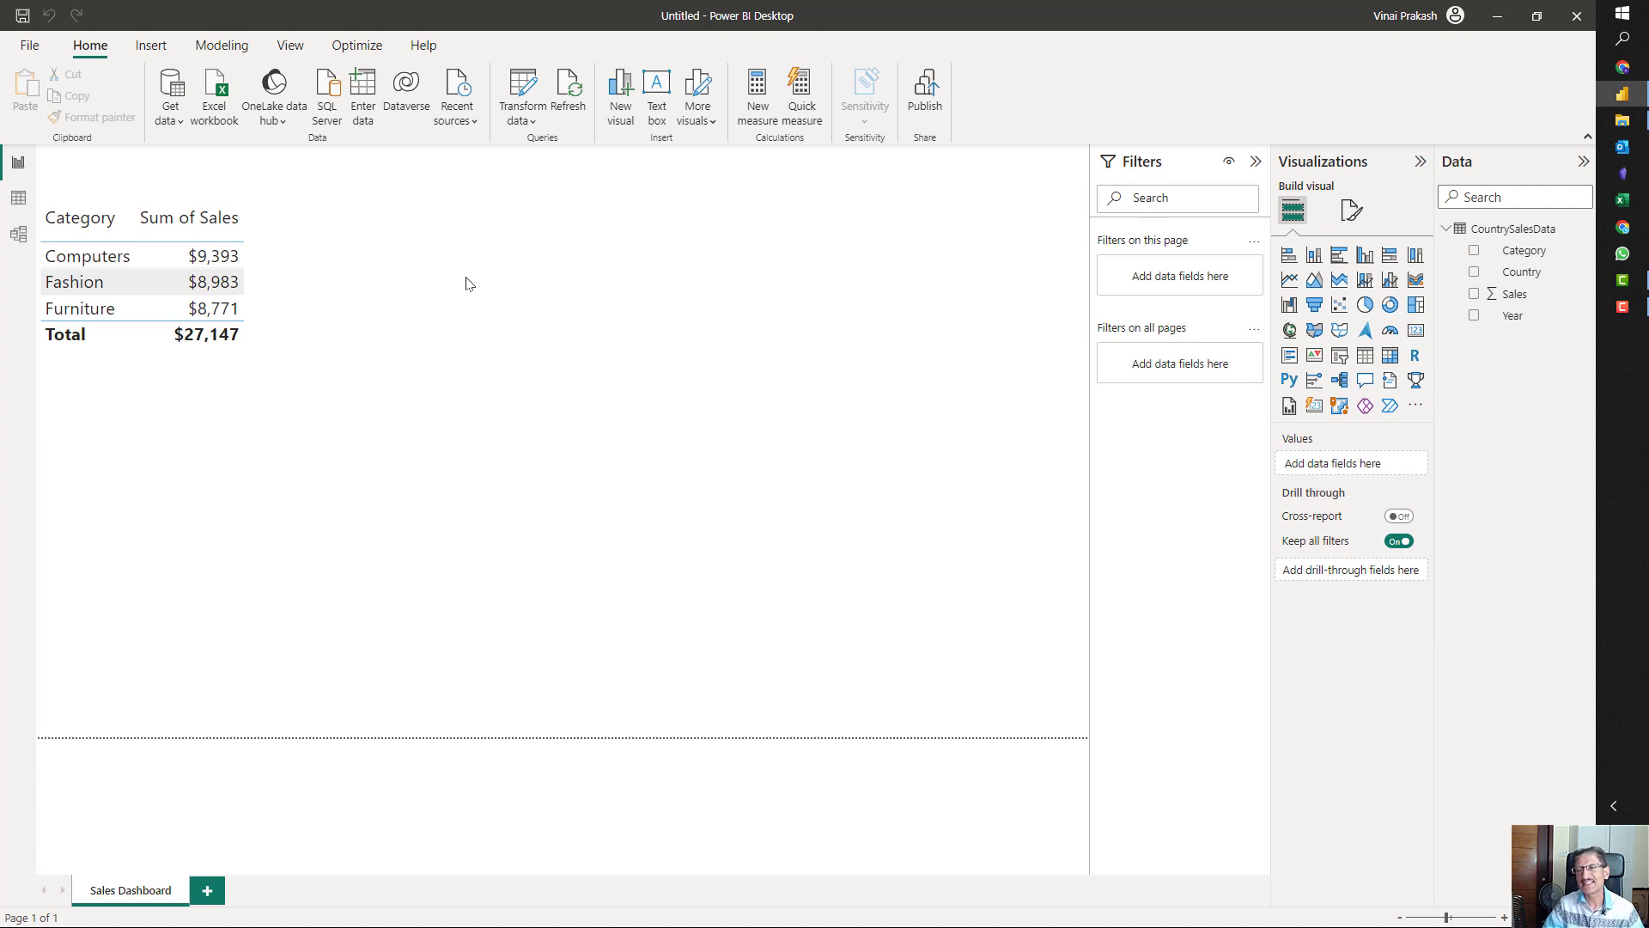
pyautogui.click(1367, 358)
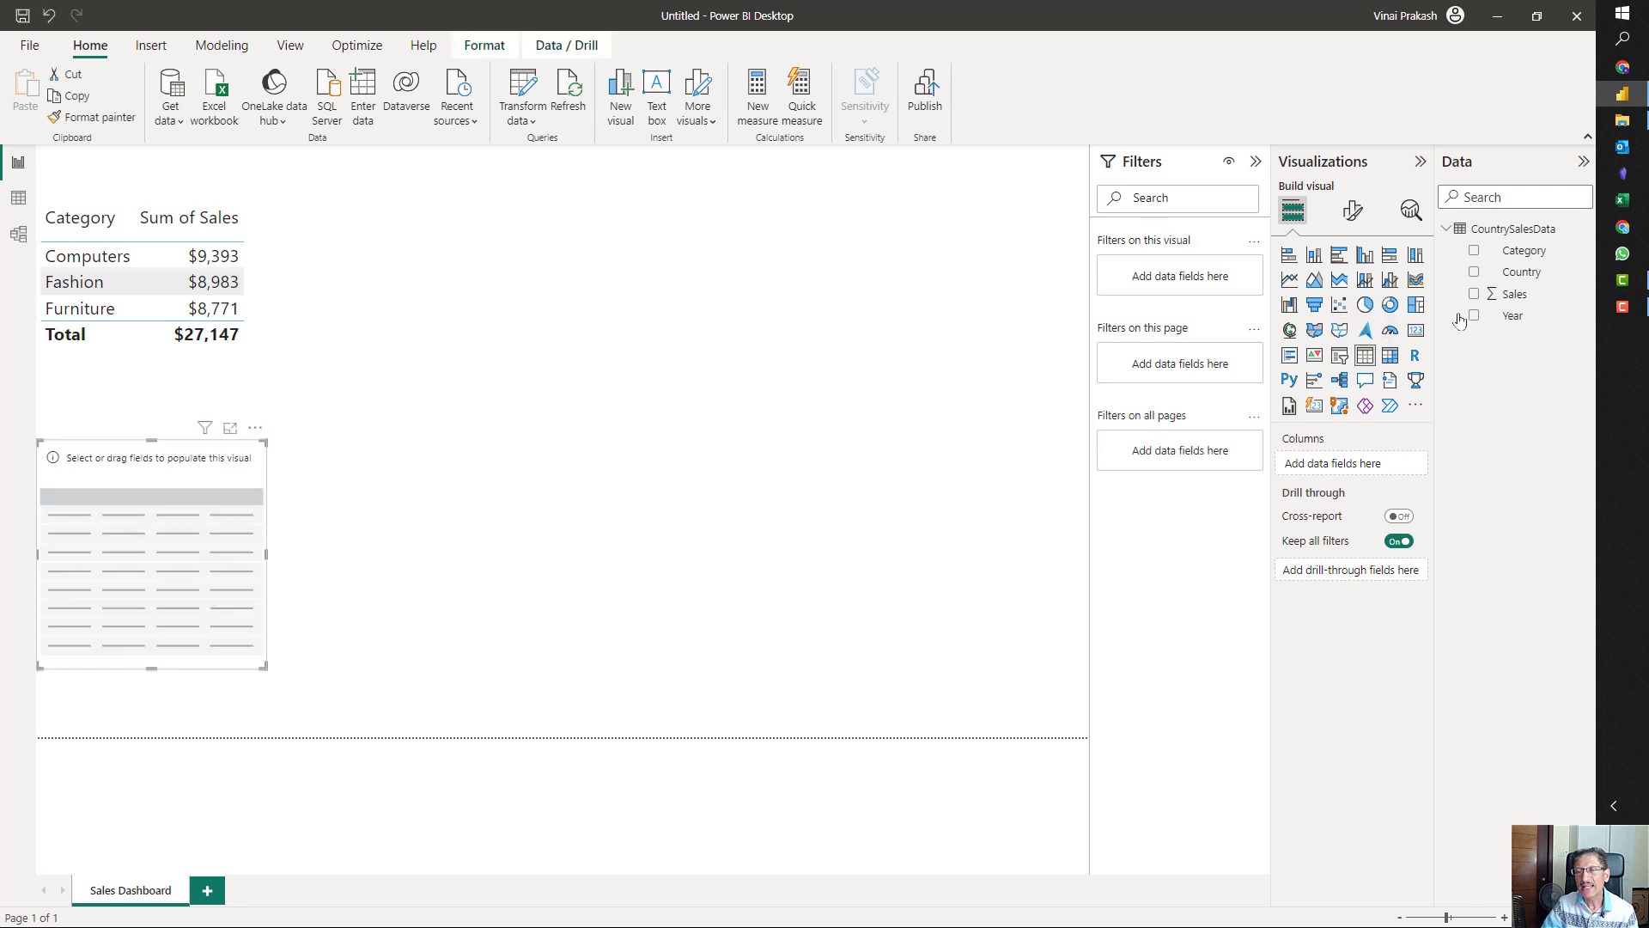
pyautogui.click(1473, 273)
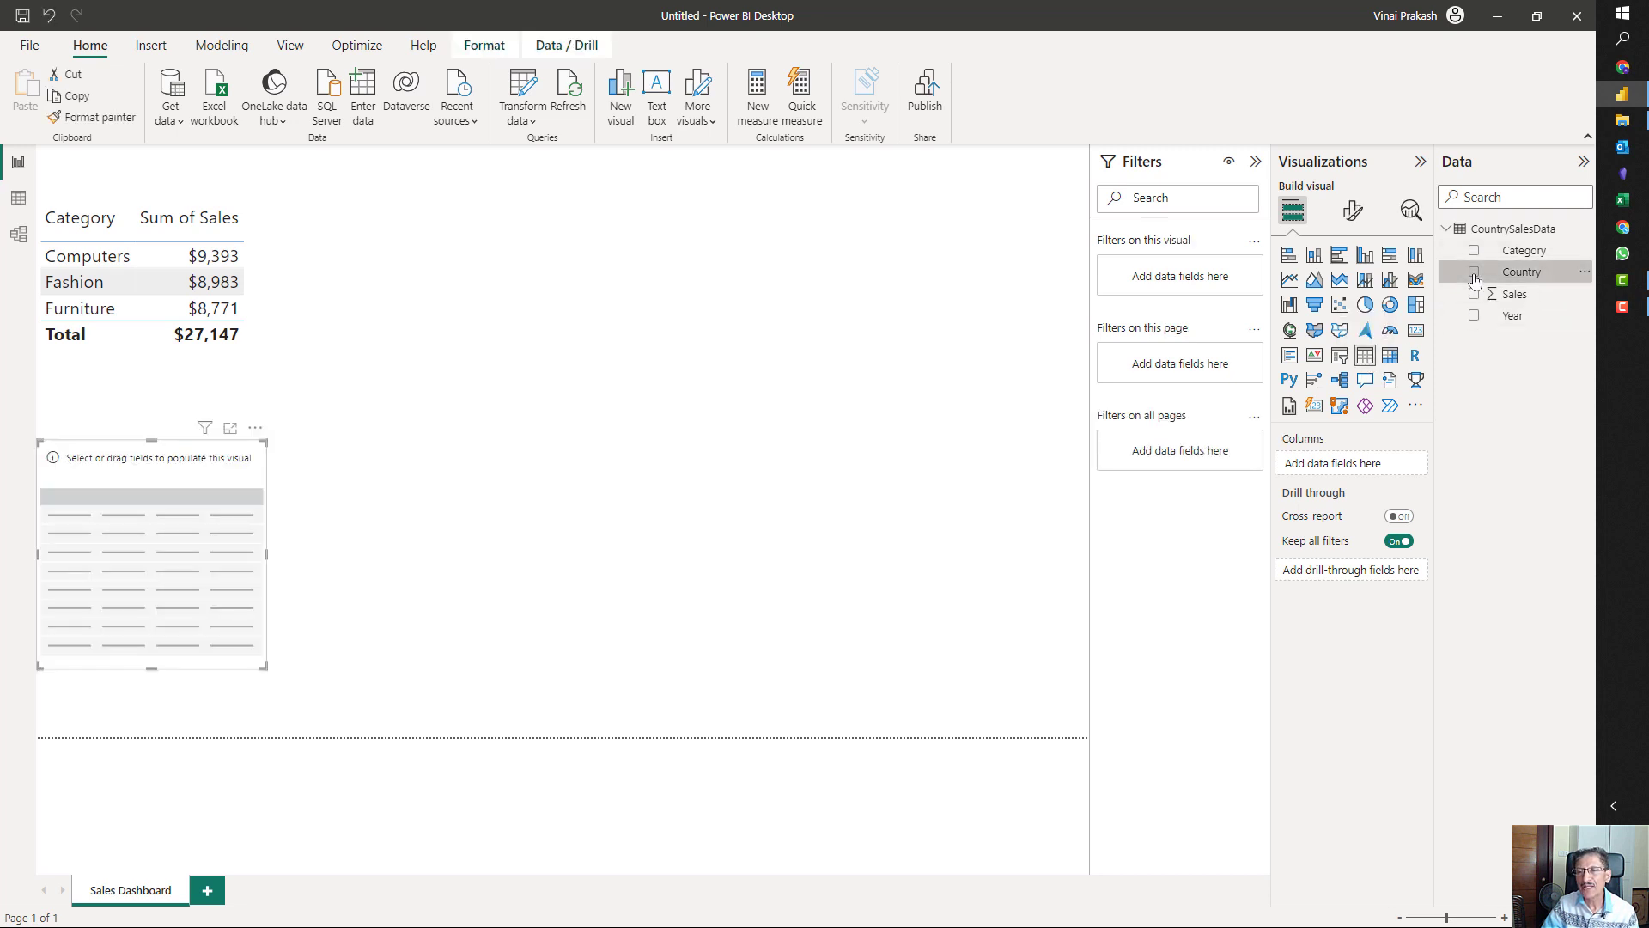
pyautogui.click(1473, 295)
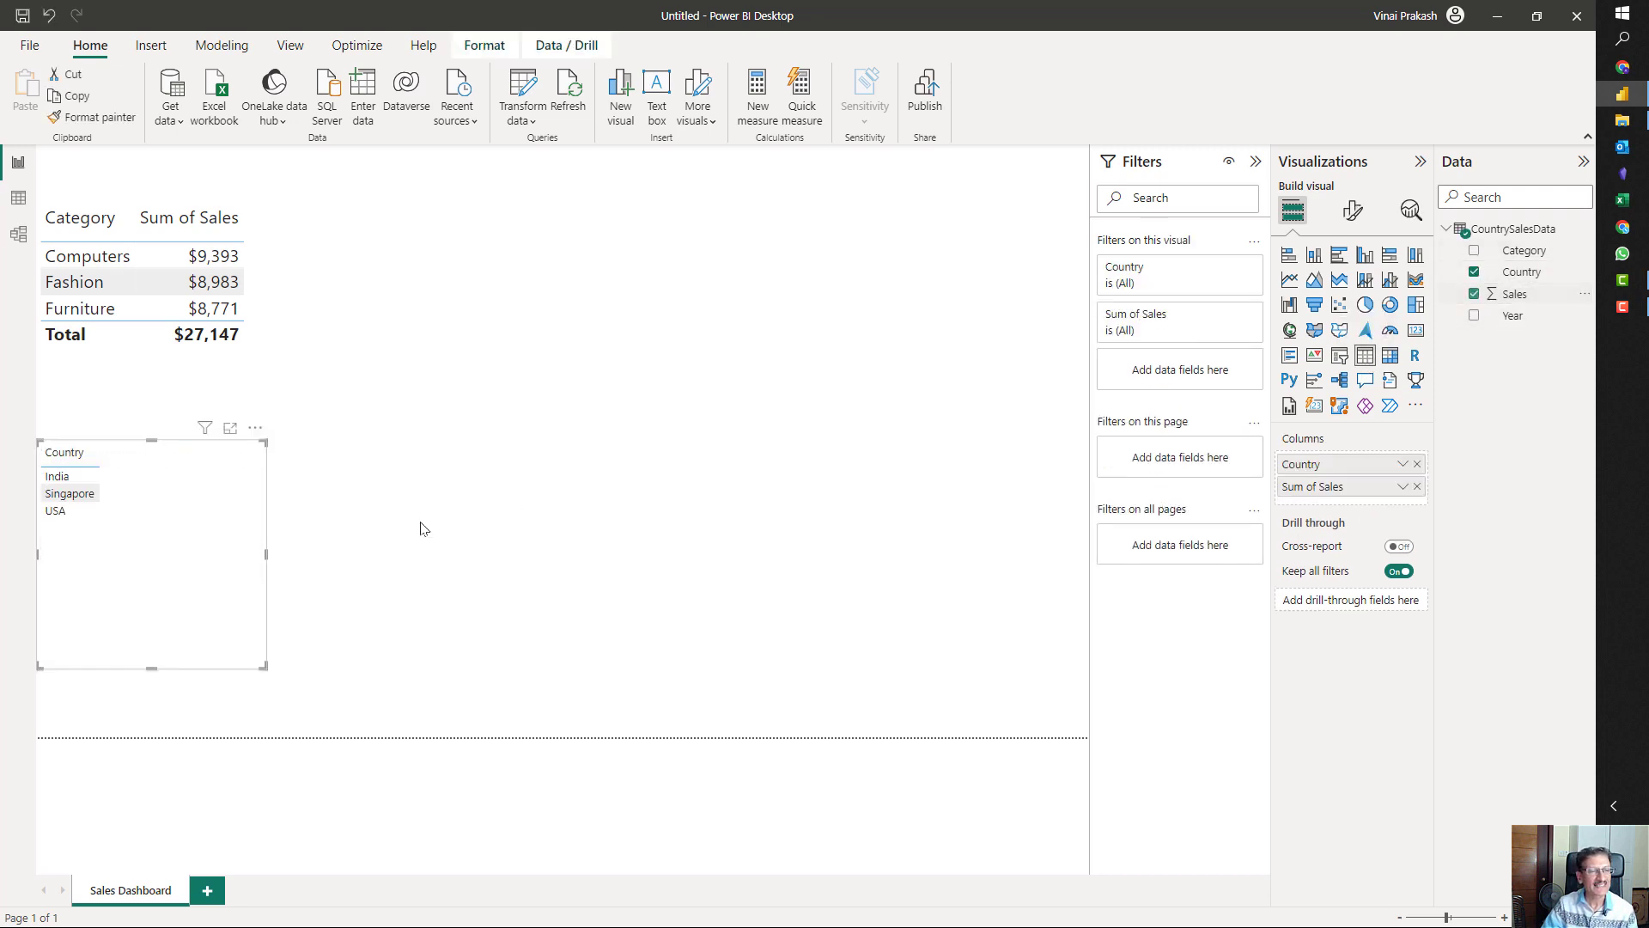
pyautogui.moveTo(197, 607); pyautogui.dragTo(470, 368)
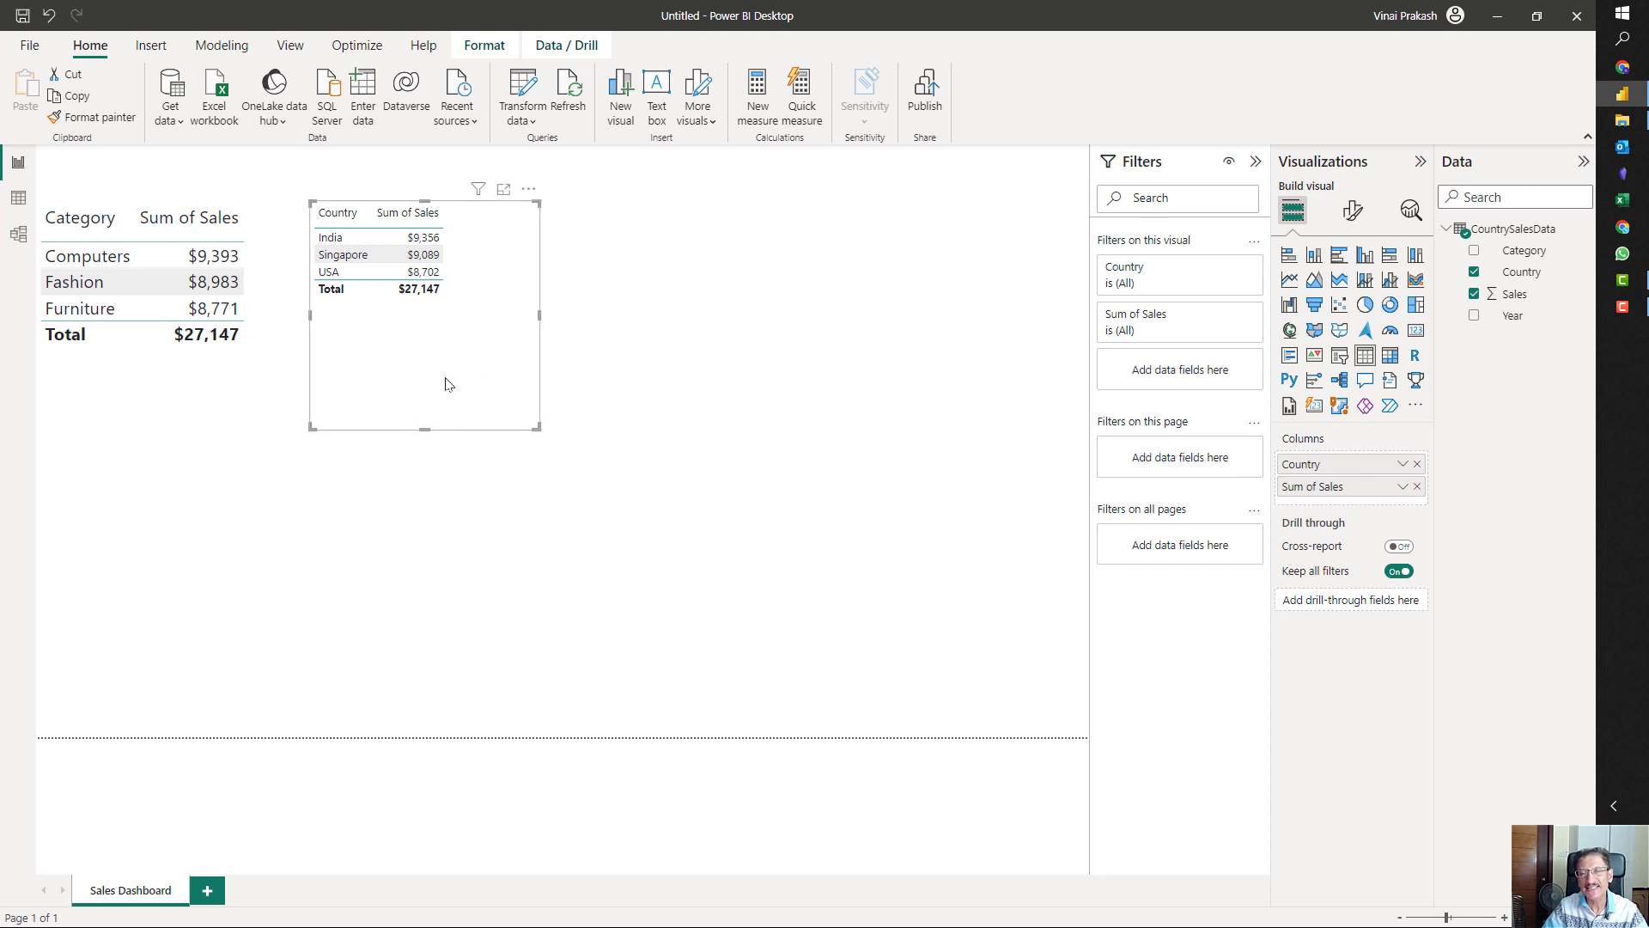
# - Copy the category table's formatting to the country table with Format painter, and shift the country table slightly closer to it
pyautogui.click(230, 386)
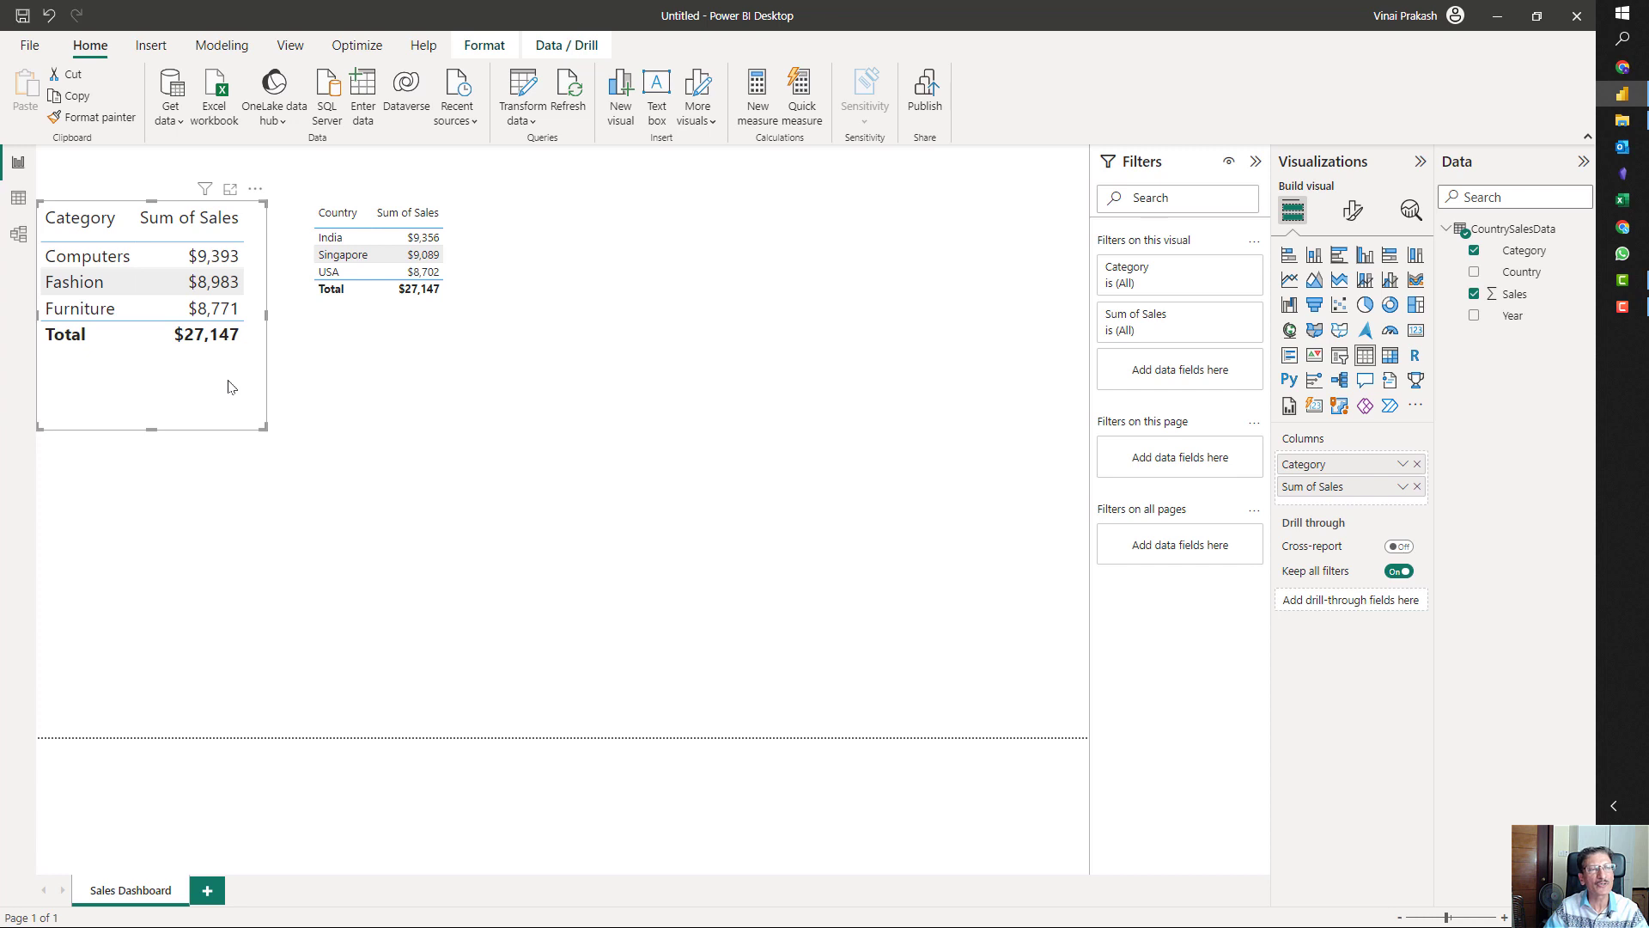
pyautogui.click(90, 120)
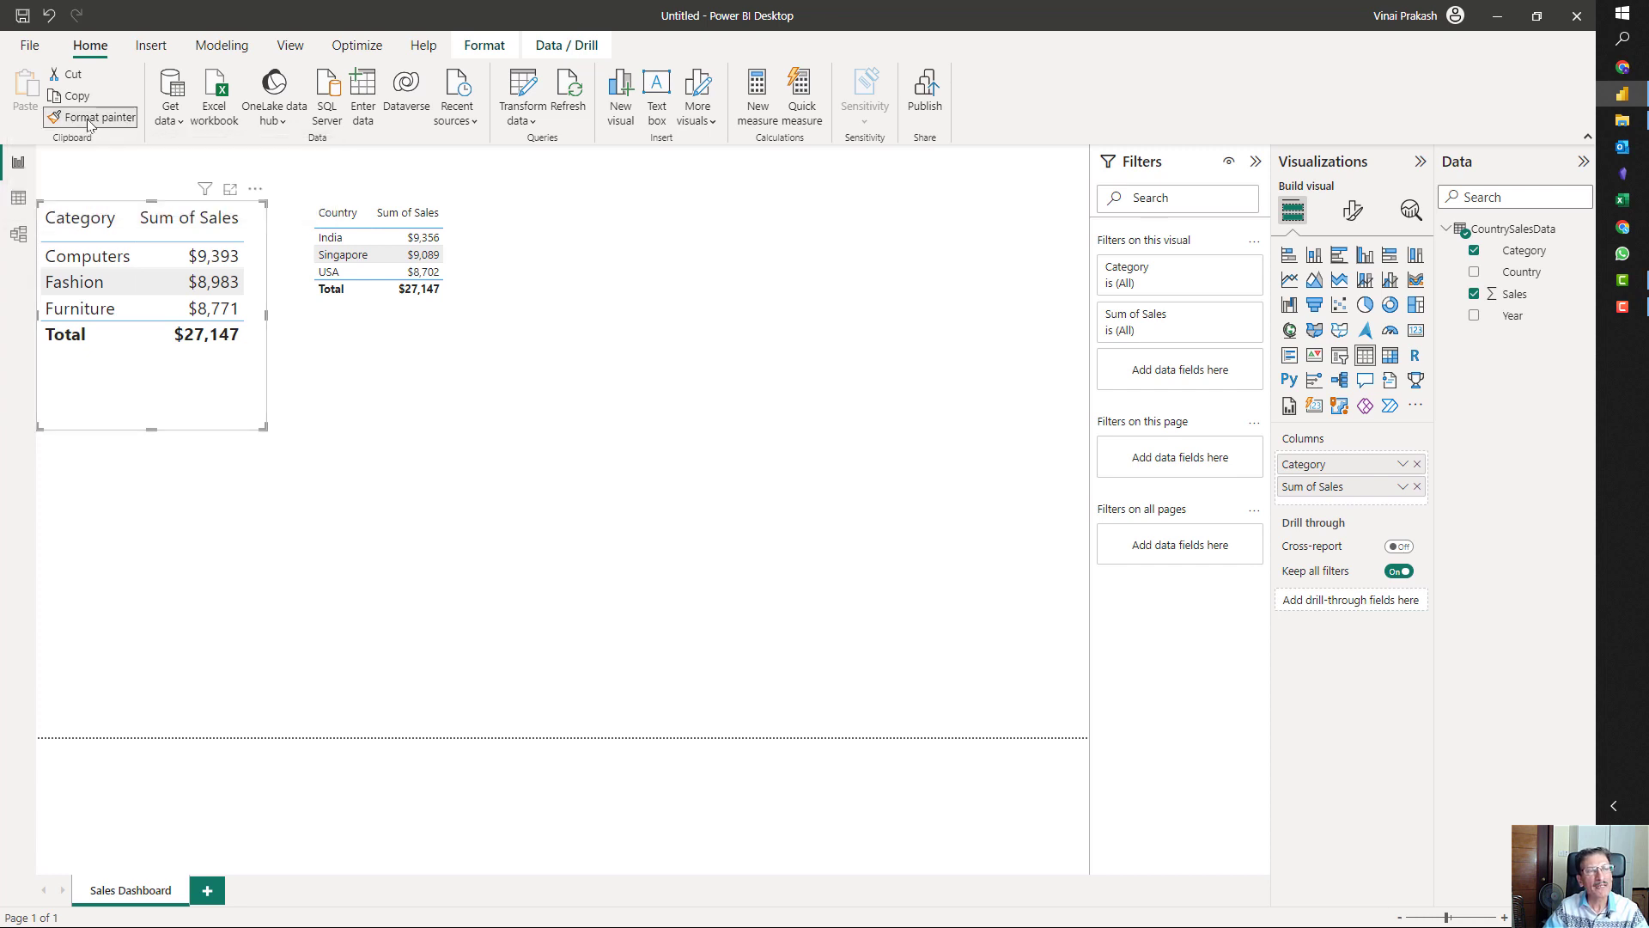
pyautogui.click(415, 343)
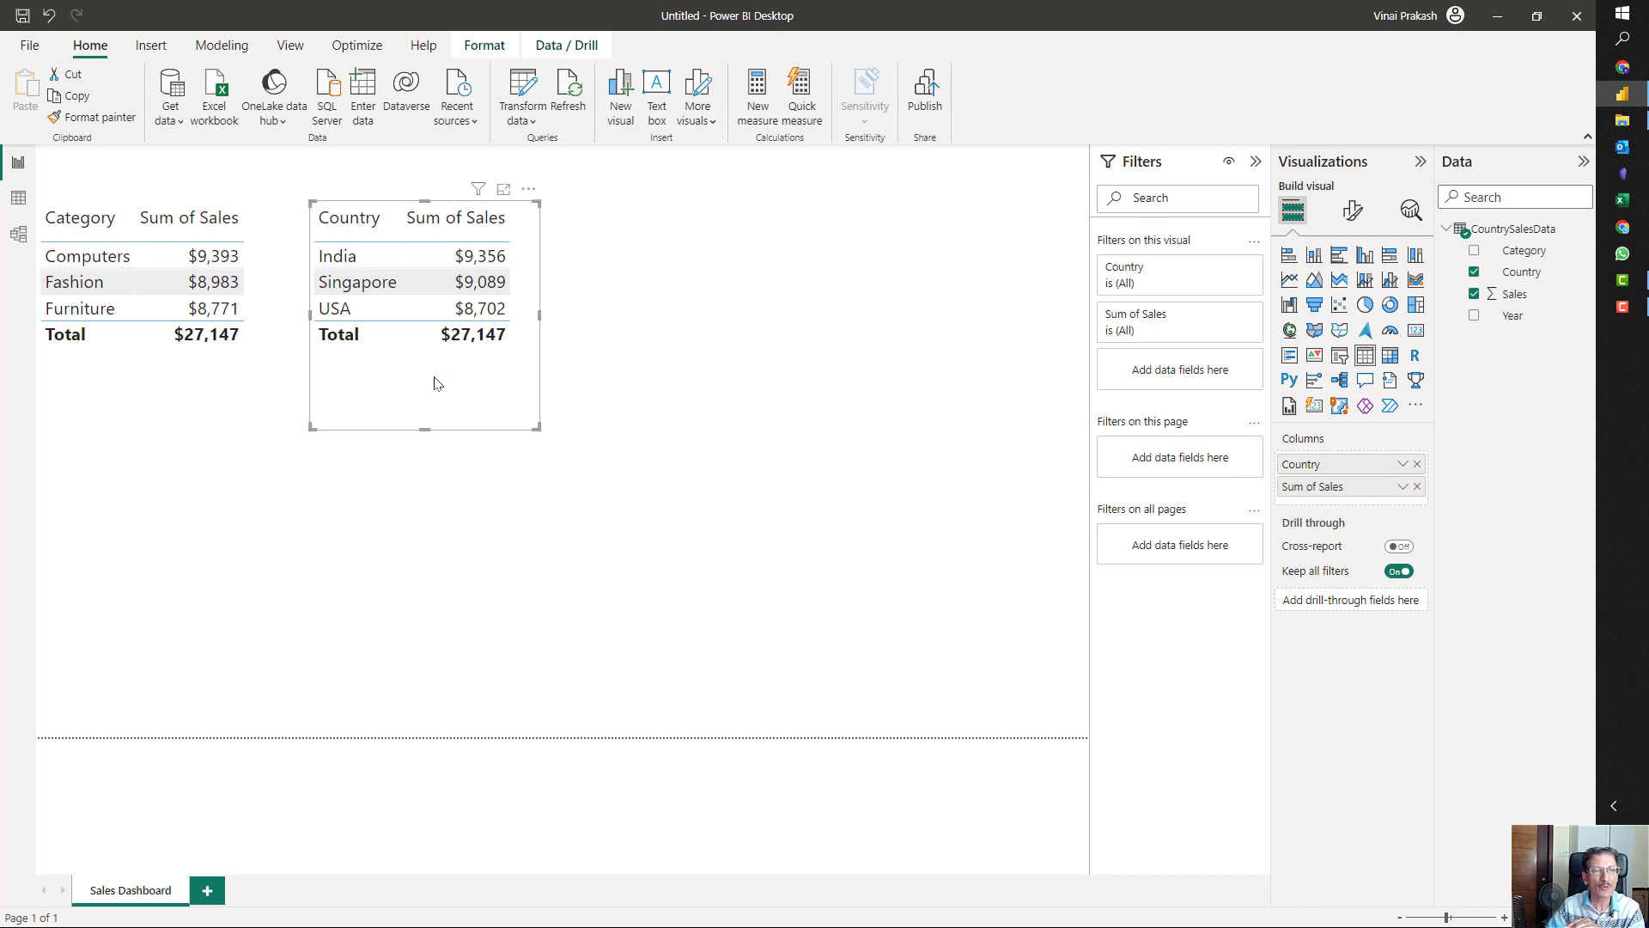
pyautogui.moveTo(436, 383); pyautogui.dragTo(417, 385)
pyautogui.click(629, 406)
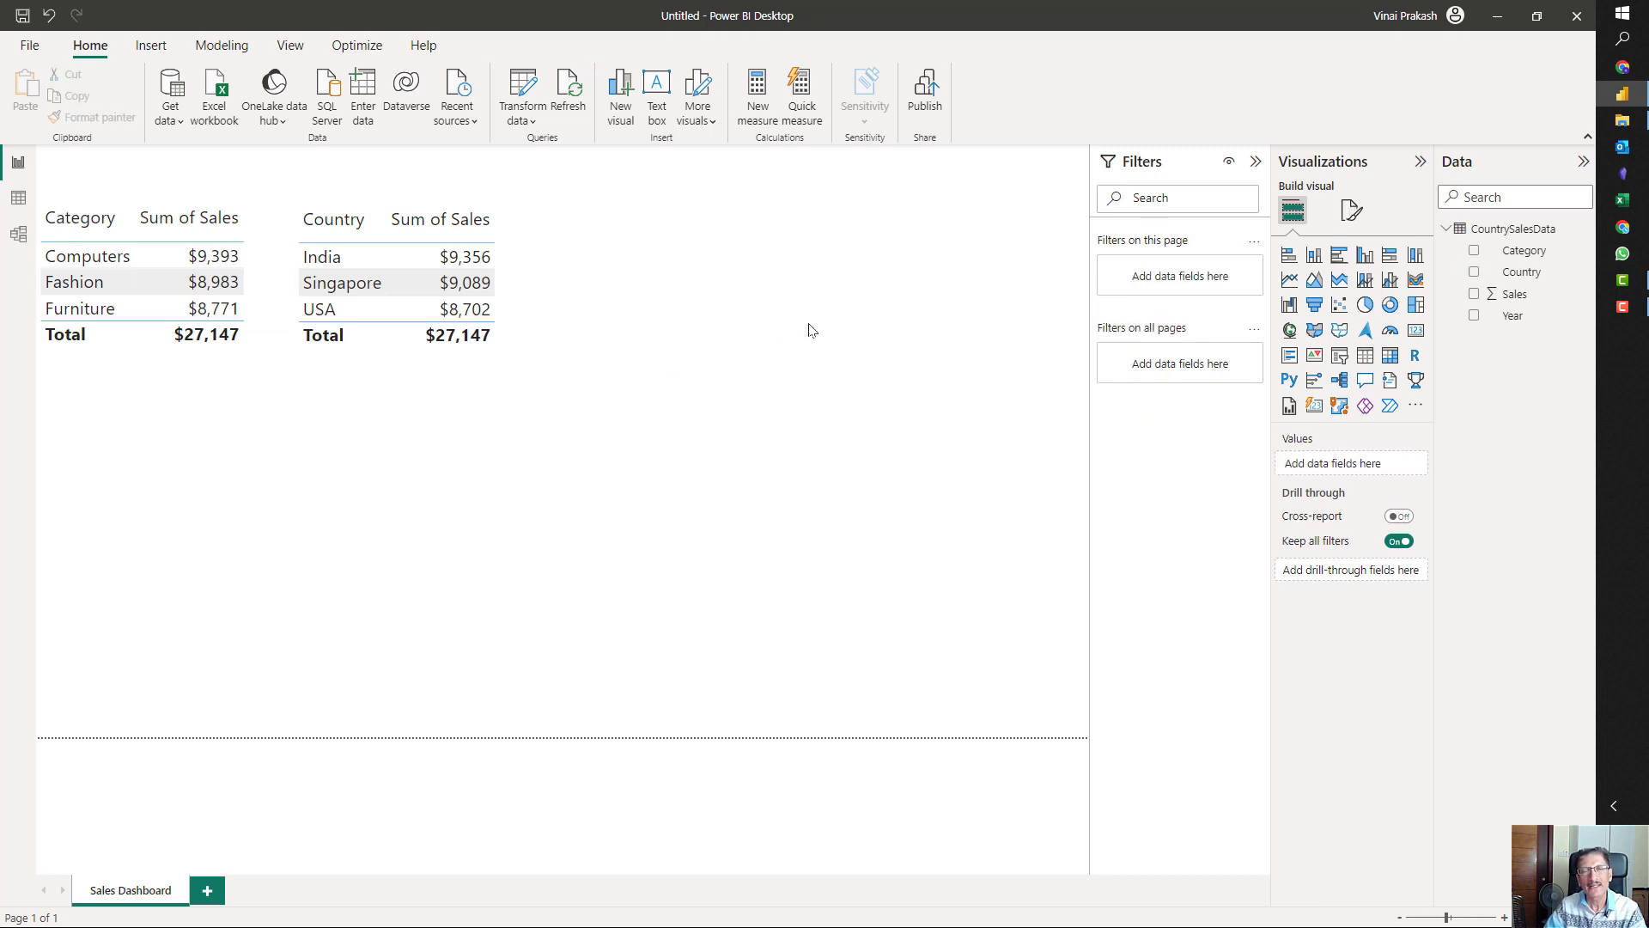
# - Add a map visual with Country as location and Sales as bubble size, and enlarge it to fit the world view
pyautogui.click(1474, 272)
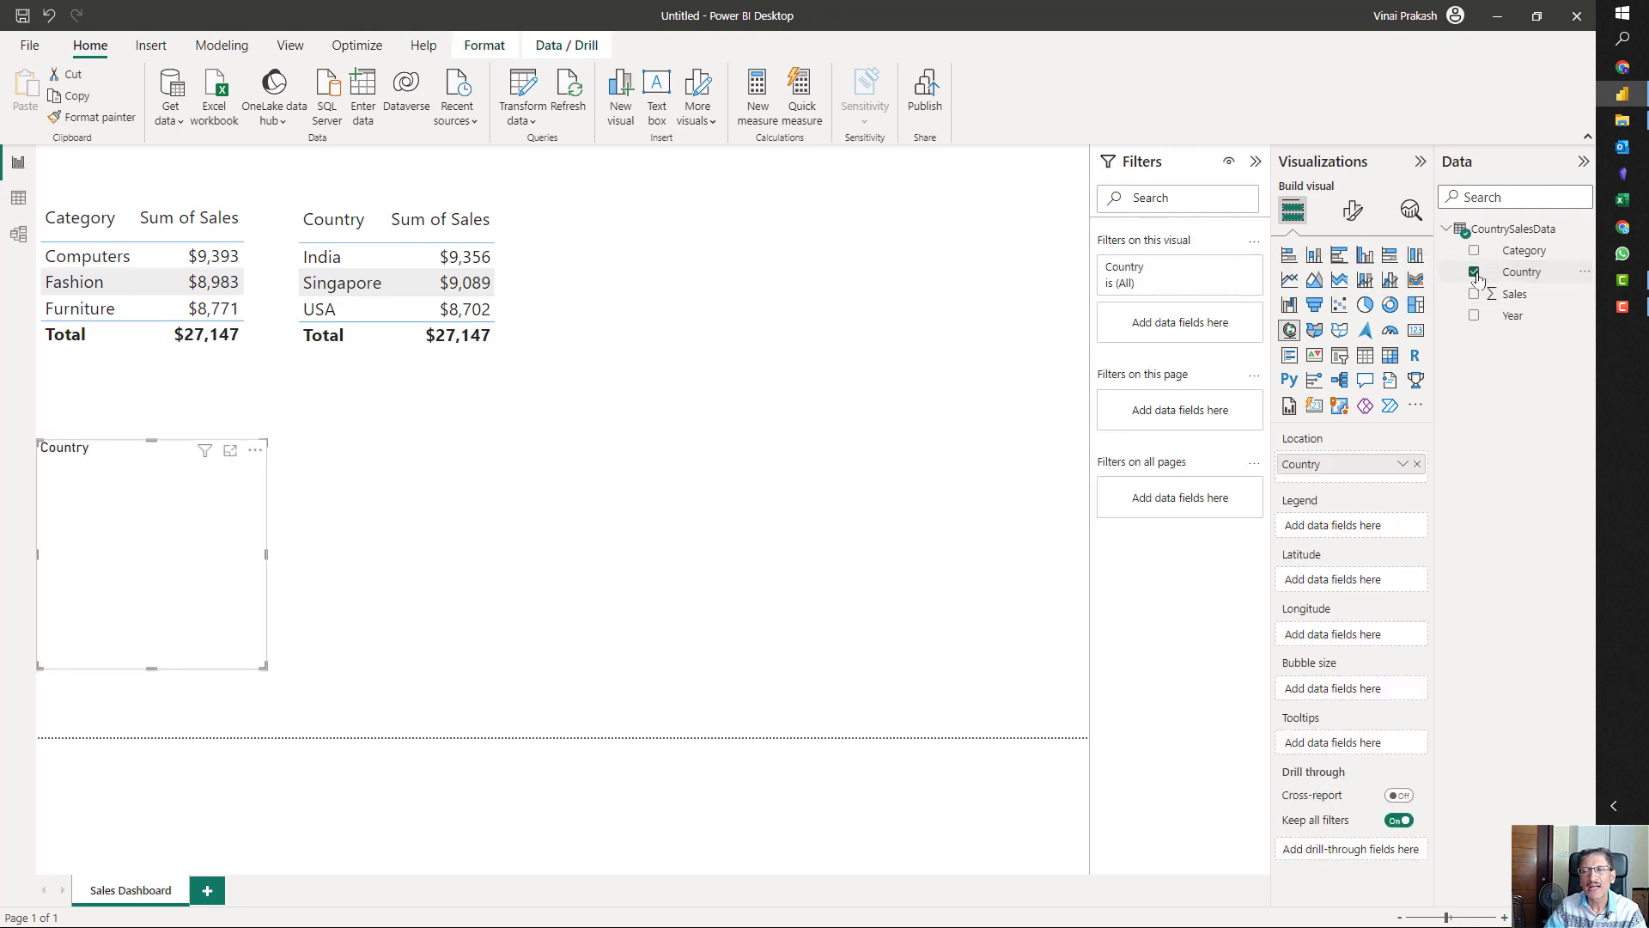
pyautogui.click(1473, 295)
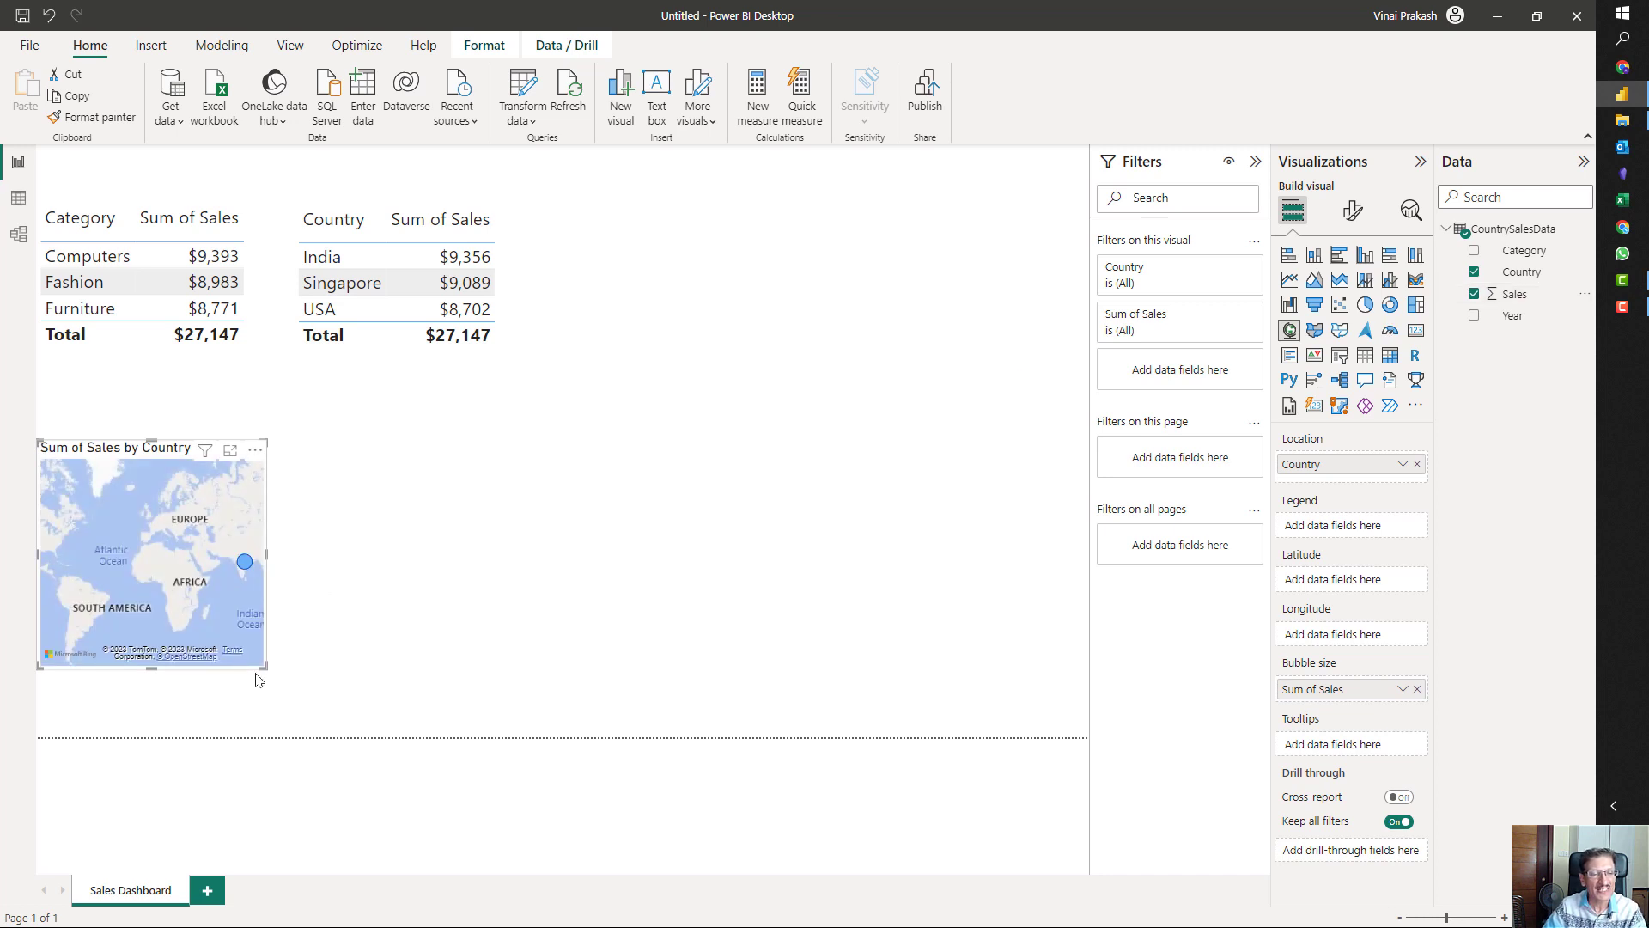
pyautogui.moveTo(265, 668); pyautogui.dragTo(462, 737)
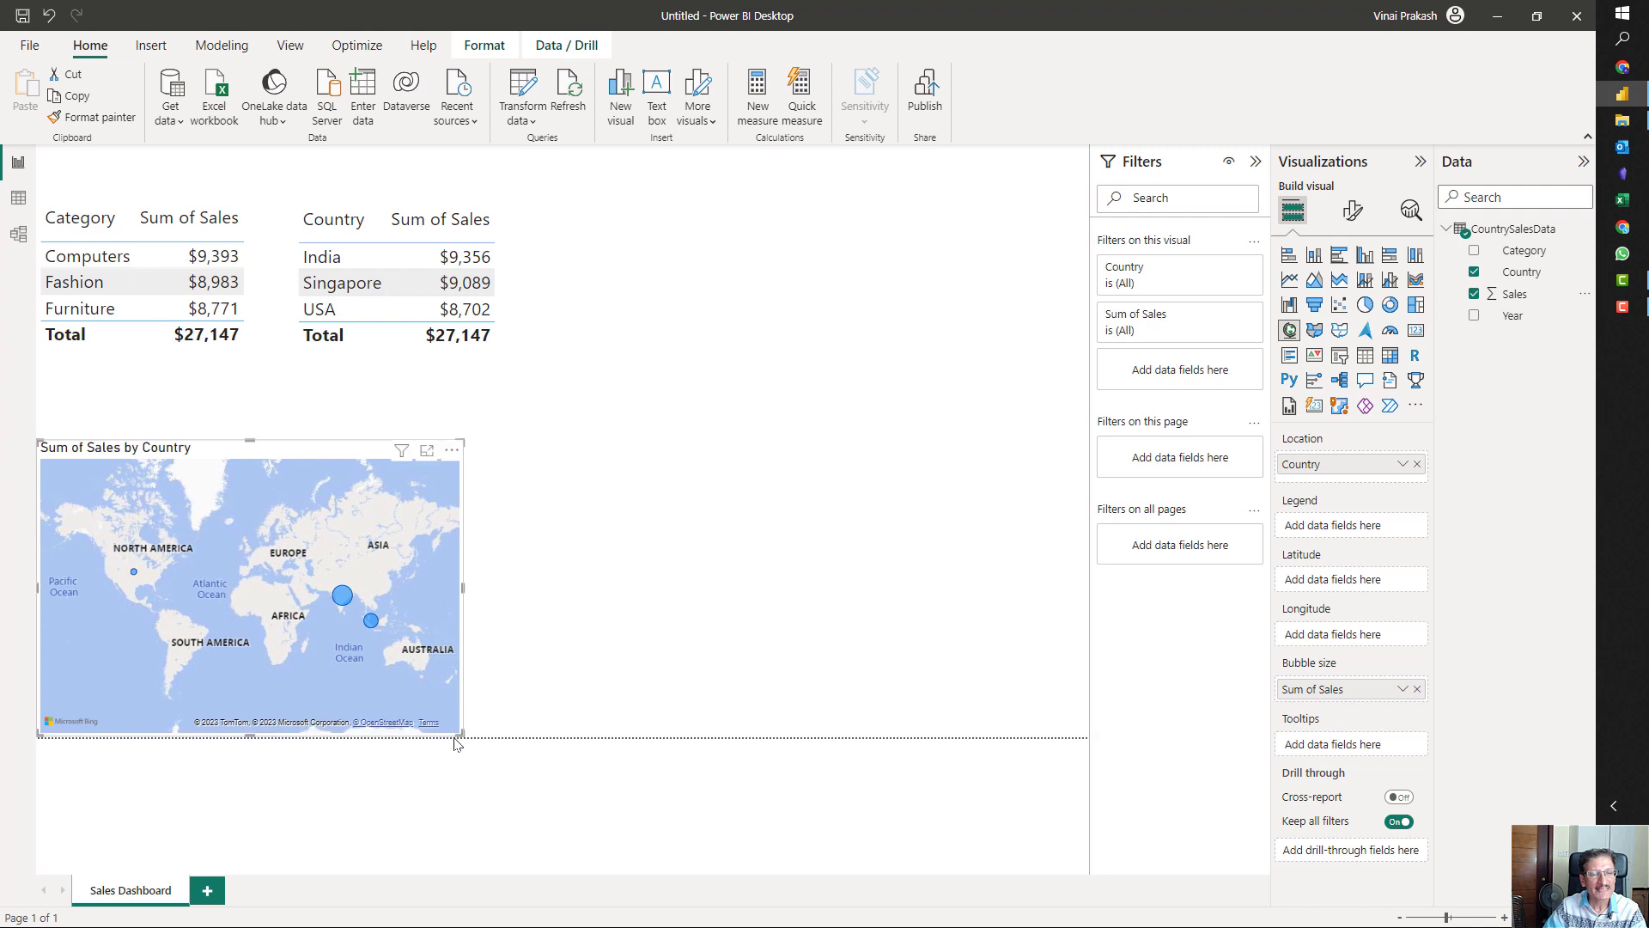
# - Arrange the slightly narrowed map beside the country table, closing the gaps so the three visuals form one row
pyautogui.moveTo(453, 454); pyautogui.dragTo(1013, 216)
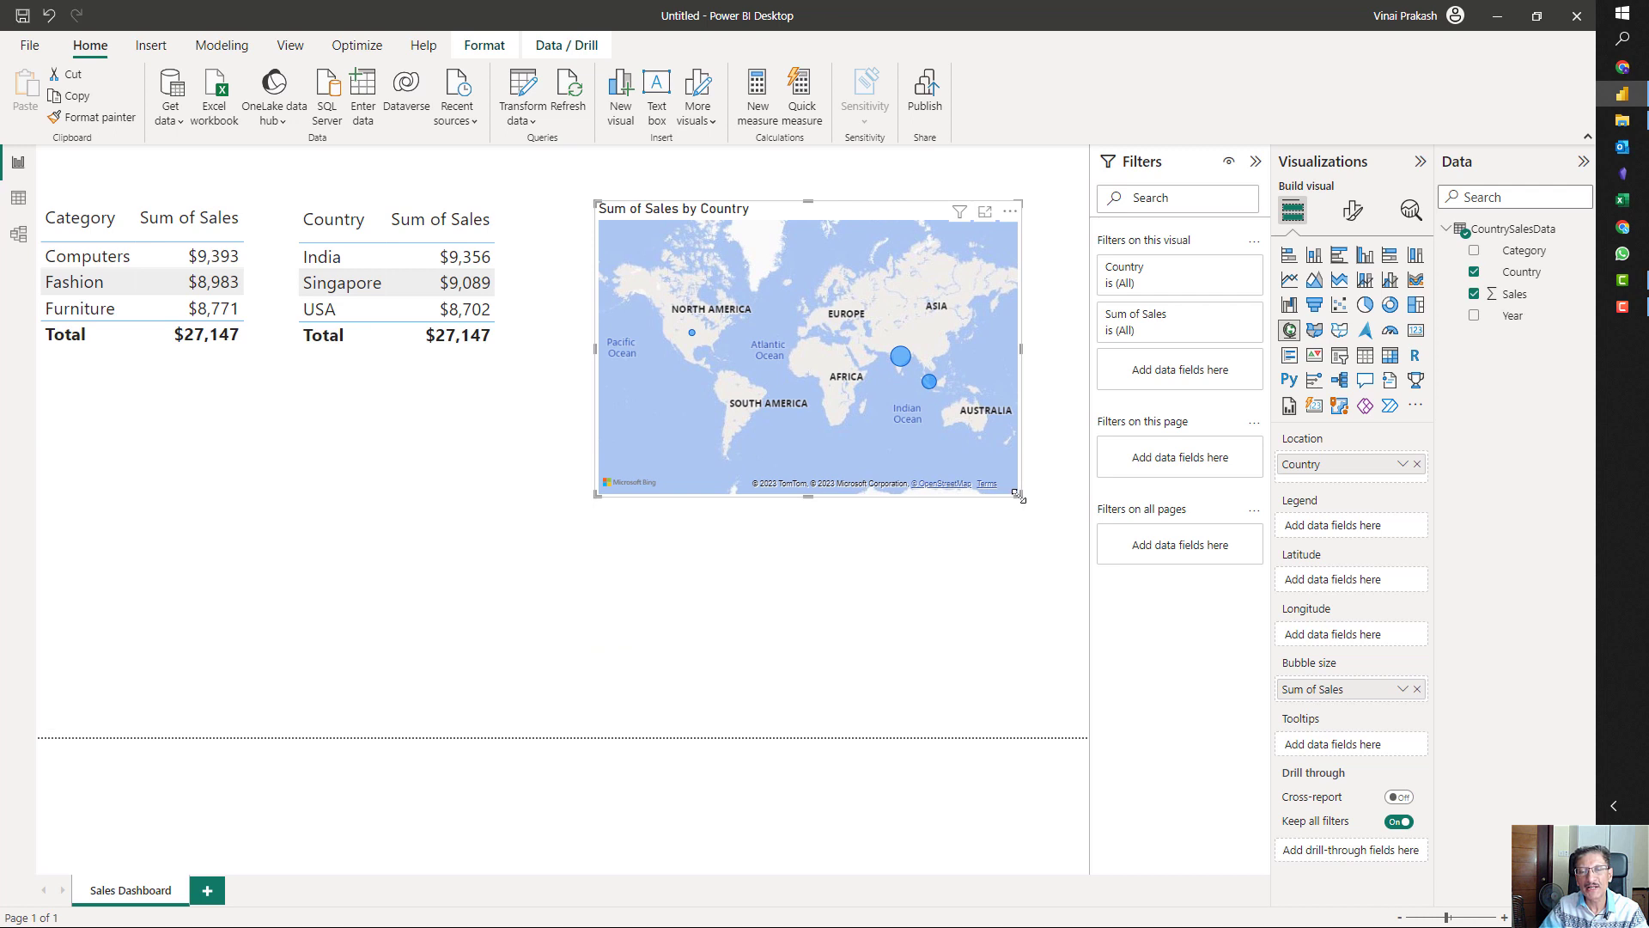
pyautogui.moveTo(1017, 494); pyautogui.dragTo(939, 490)
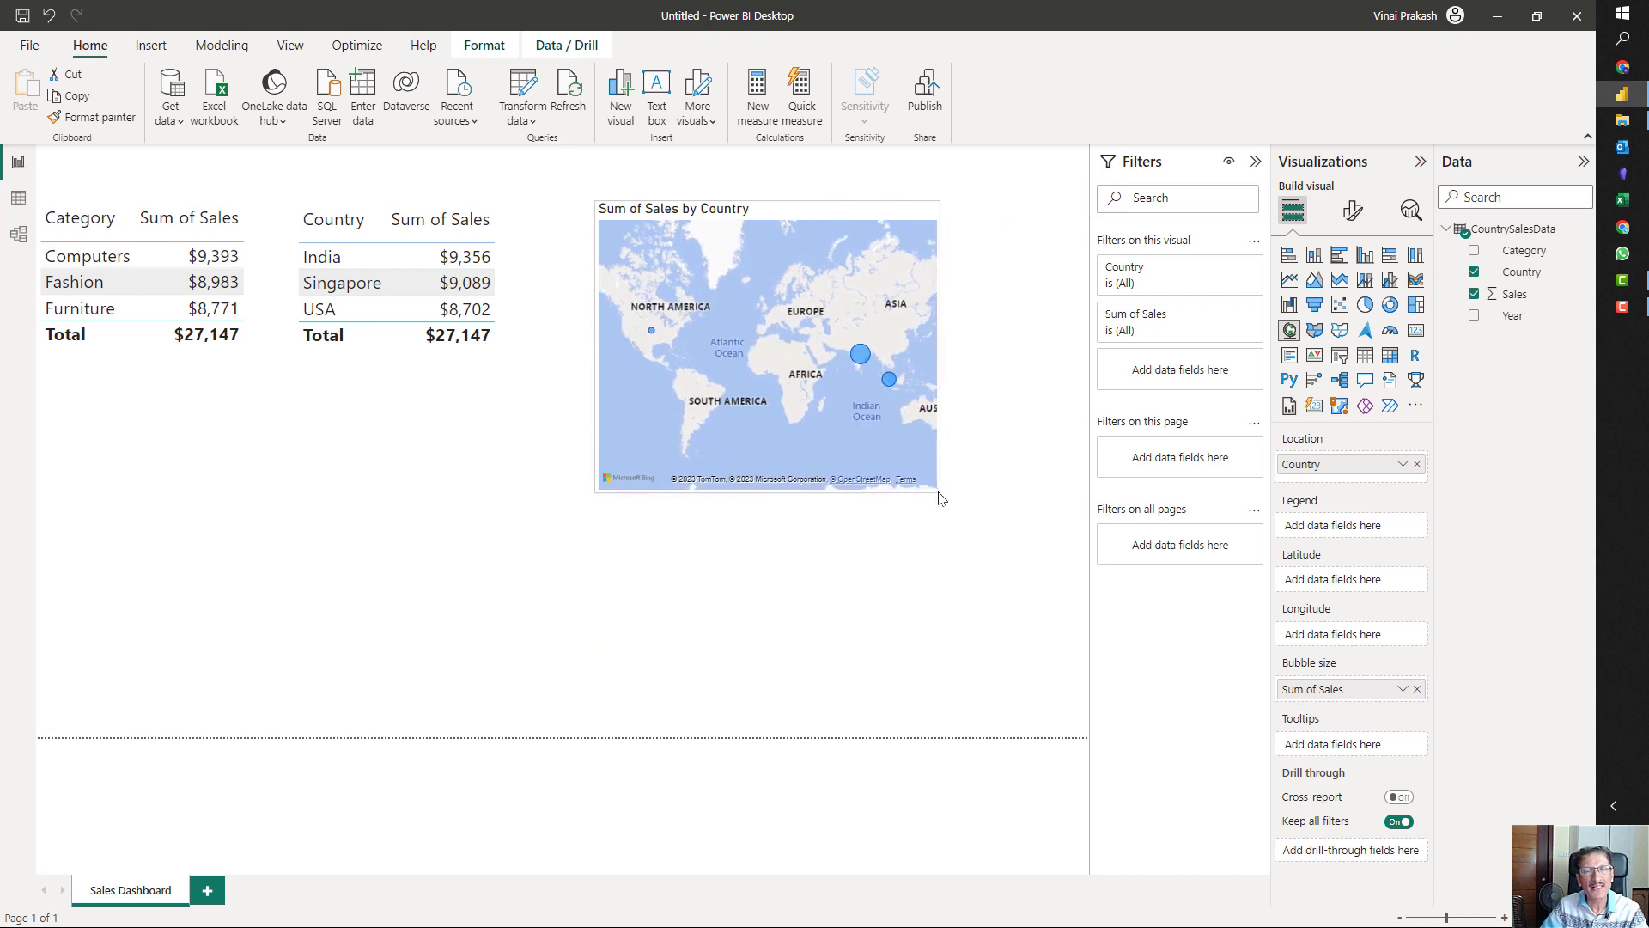
pyautogui.moveTo(772, 209); pyautogui.dragTo(701, 211)
pyautogui.moveTo(384, 388); pyautogui.dragTo(363, 393)
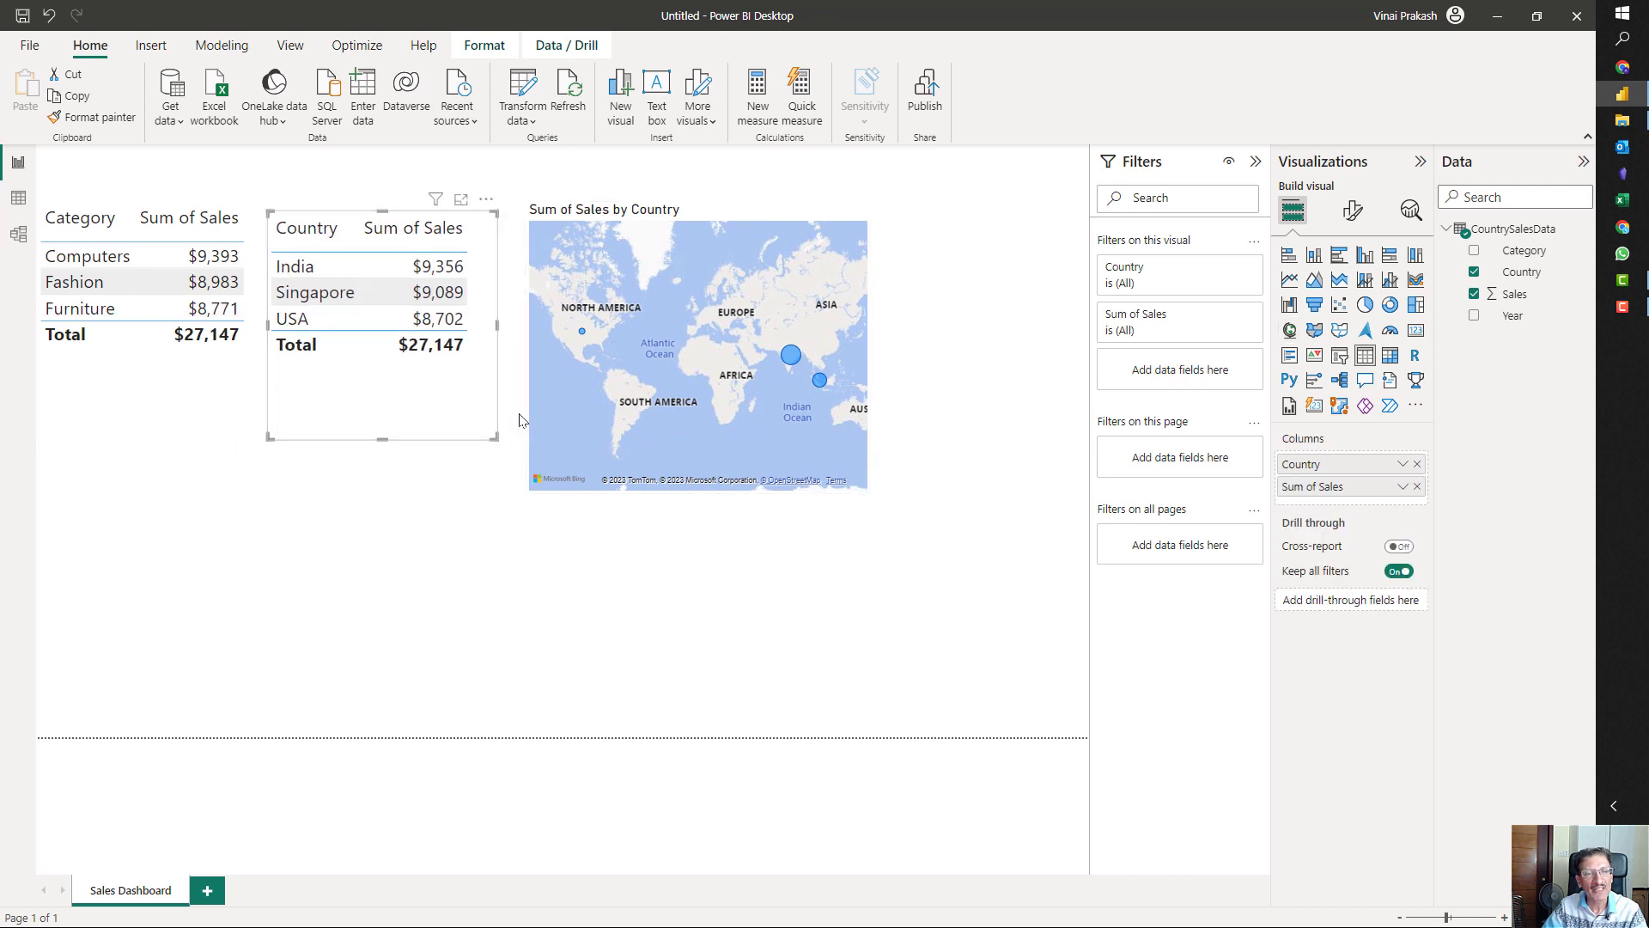
pyautogui.moveTo(862, 222); pyautogui.dragTo(850, 213)
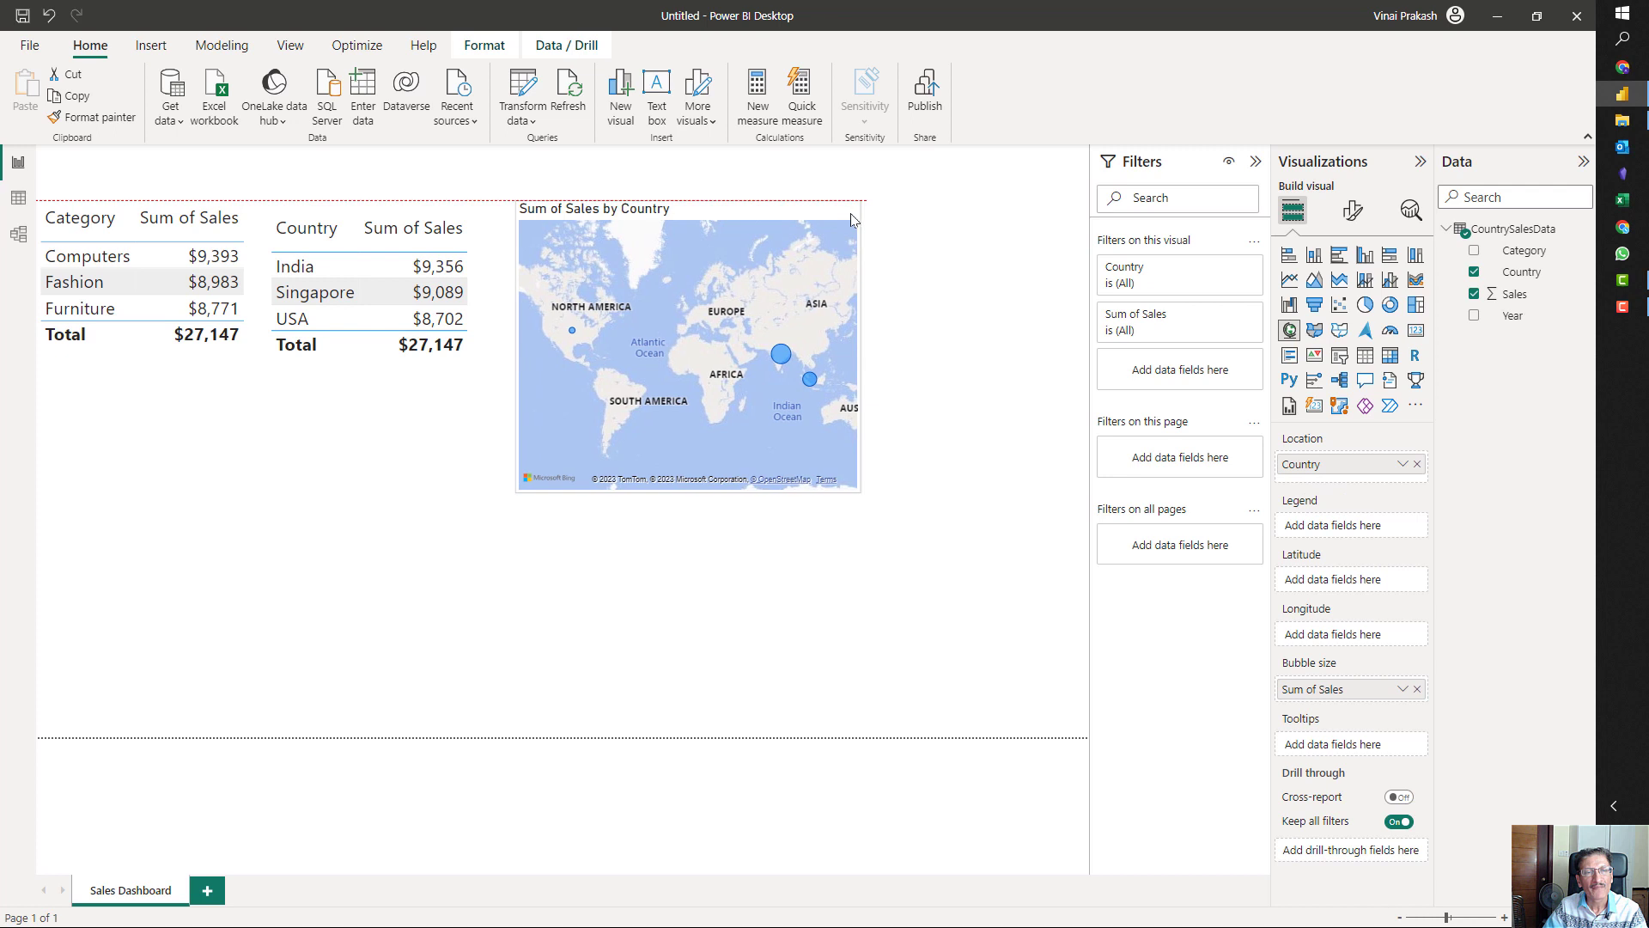
# - Move the map below the two tables and enlarge it to reach the page's lower edge
pyautogui.moveTo(859, 490); pyautogui.dragTo(961, 536)
pyautogui.moveTo(801, 208); pyautogui.dragTo(317, 382)
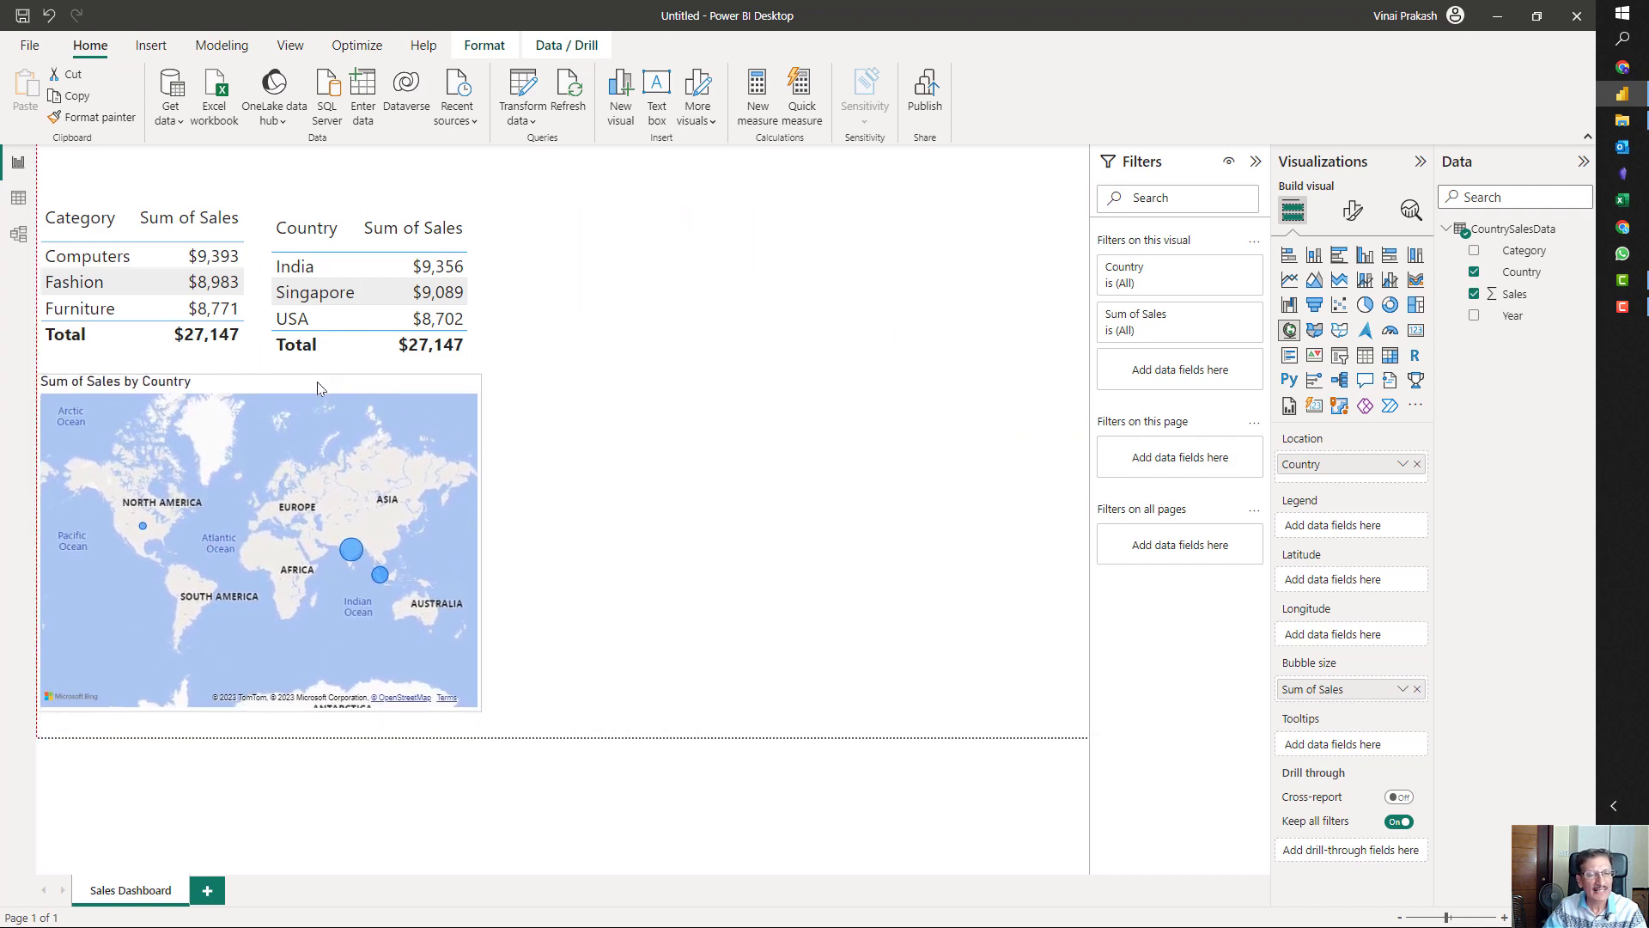
pyautogui.moveTo(471, 708); pyautogui.dragTo(619, 735)
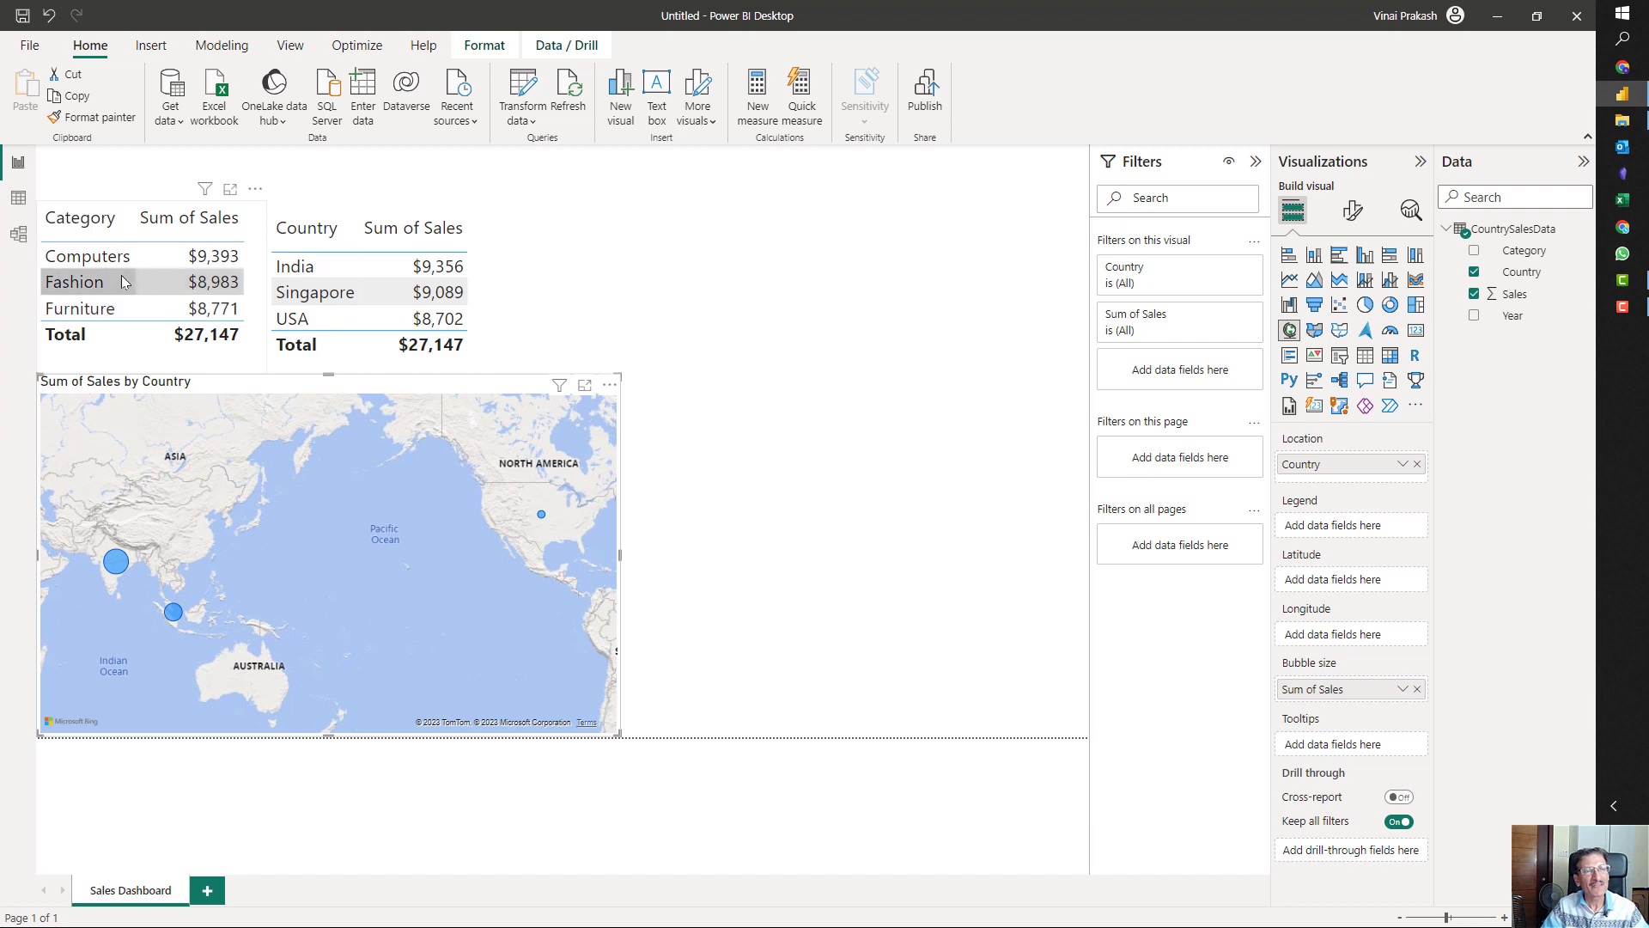
# - Check cross-filtering by selecting India, USA and Singapore, and Computers in turn, viewing the map bubbles' values, and clear the Computers selection
pyautogui.click(289, 273)
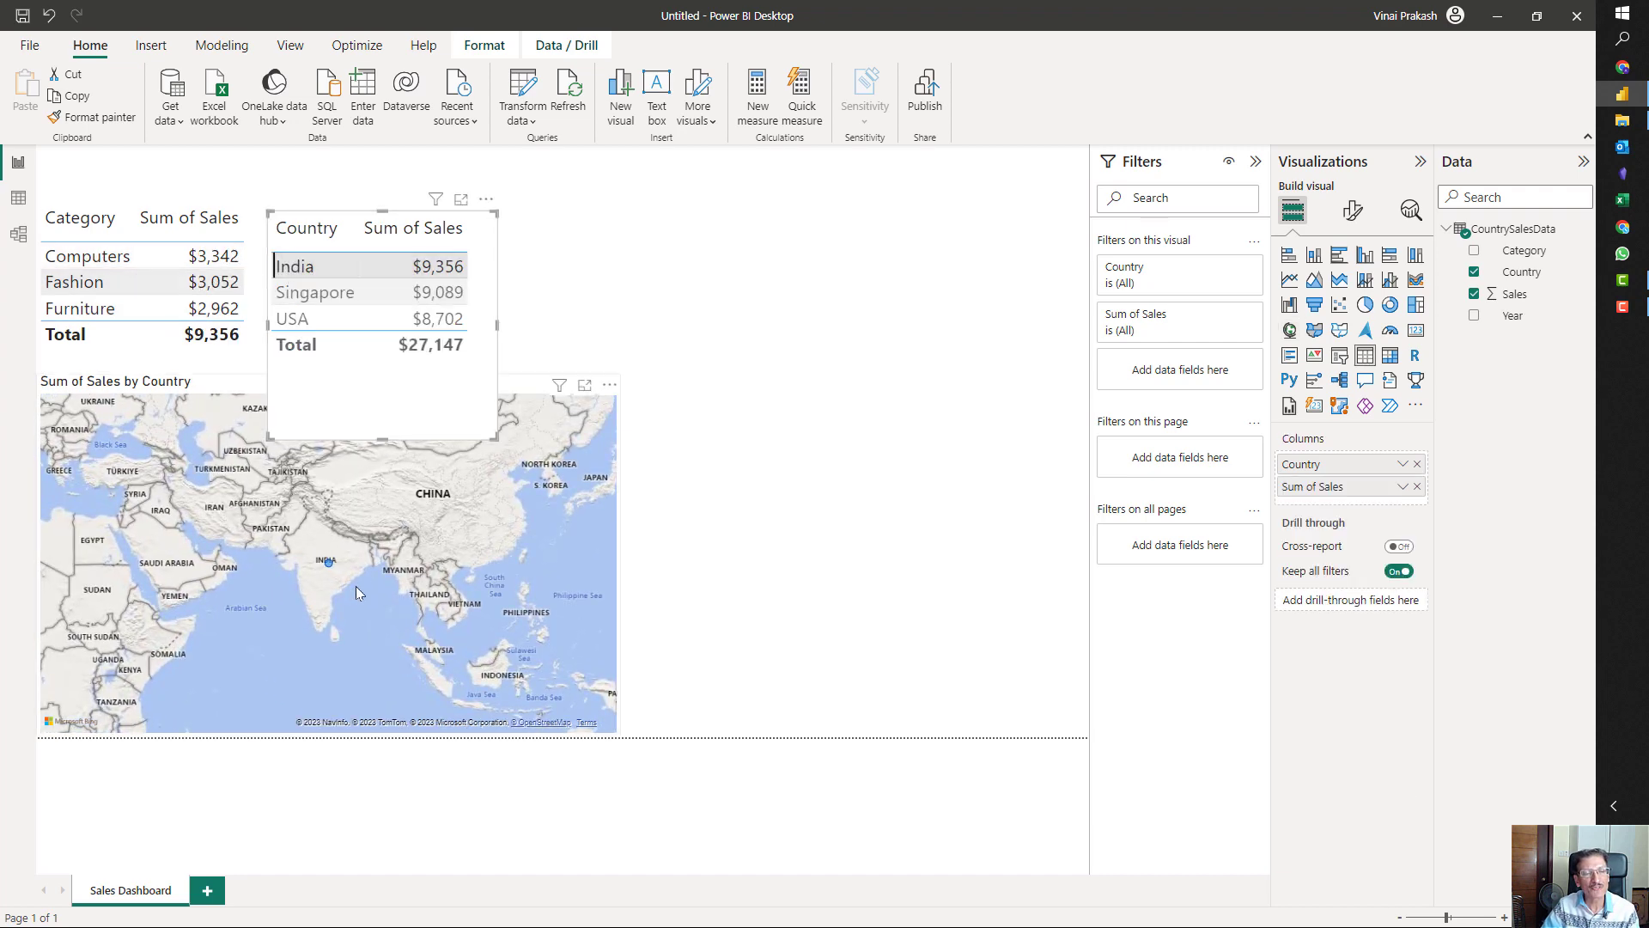
pyautogui.click(289, 329)
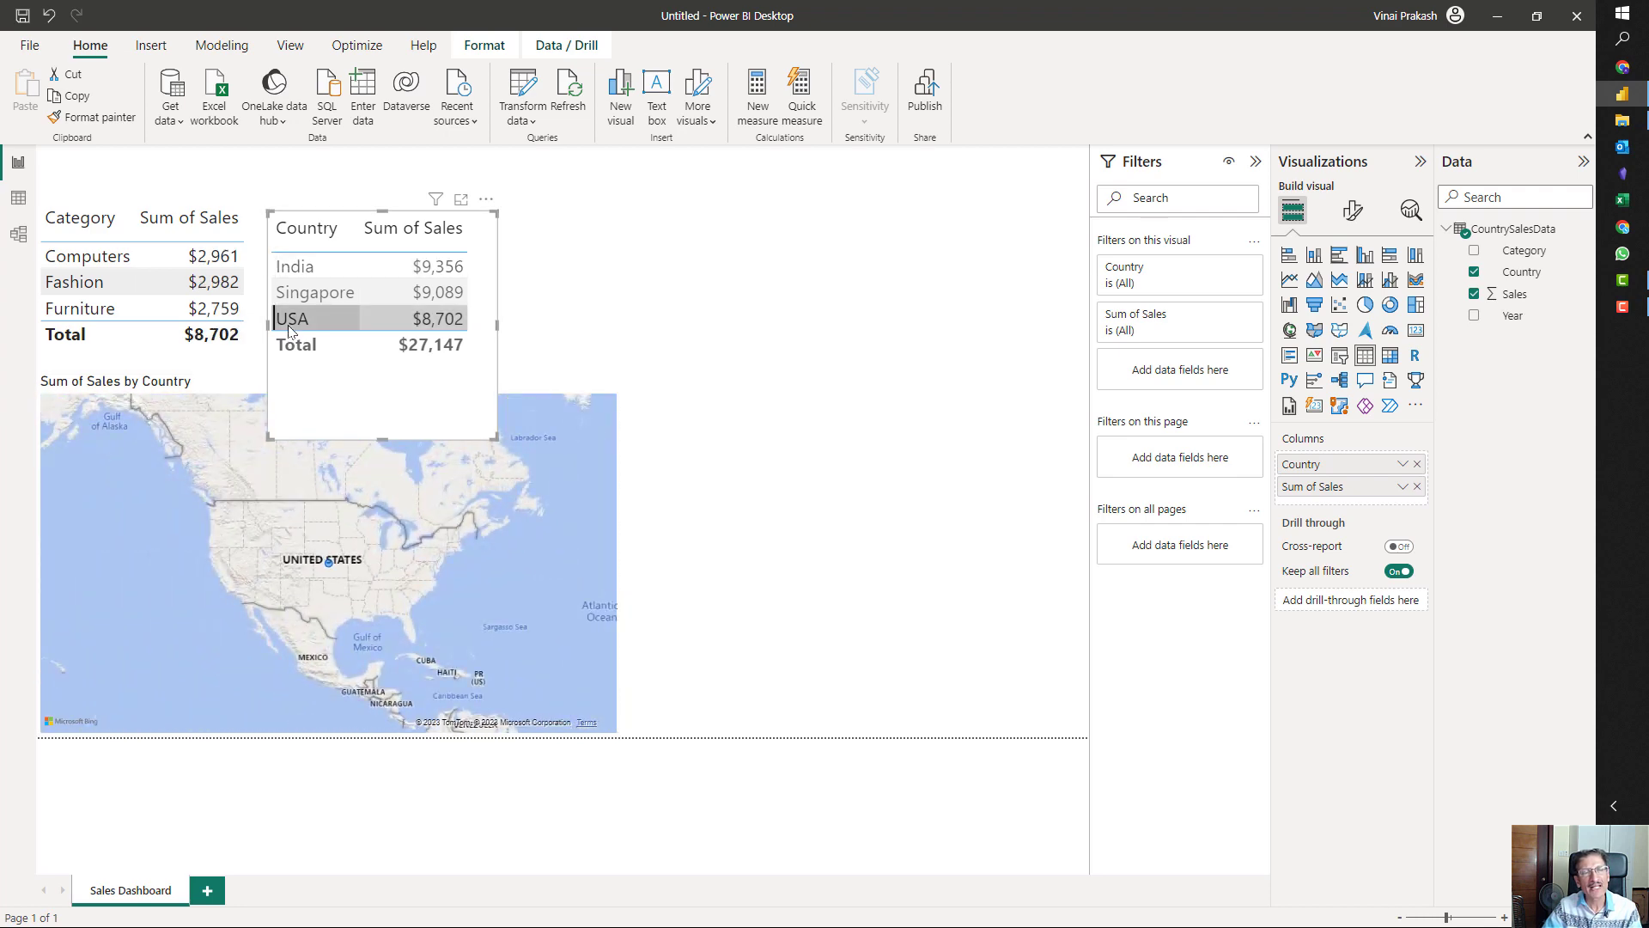
pyautogui.click(300, 292)
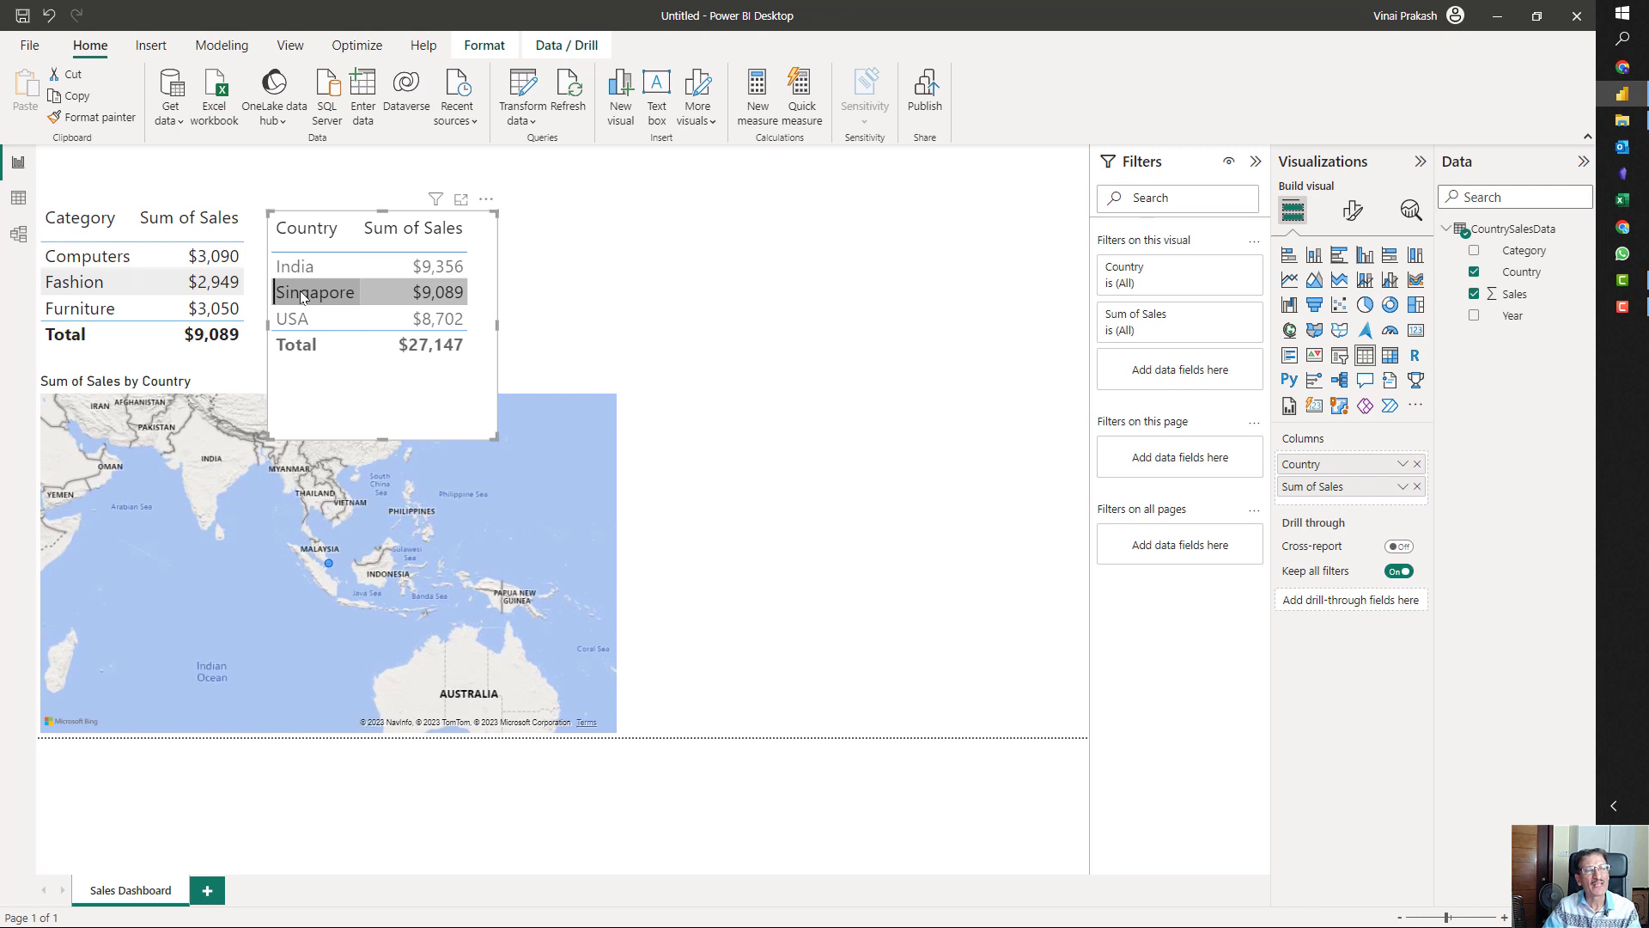
pyautogui.click(92, 257)
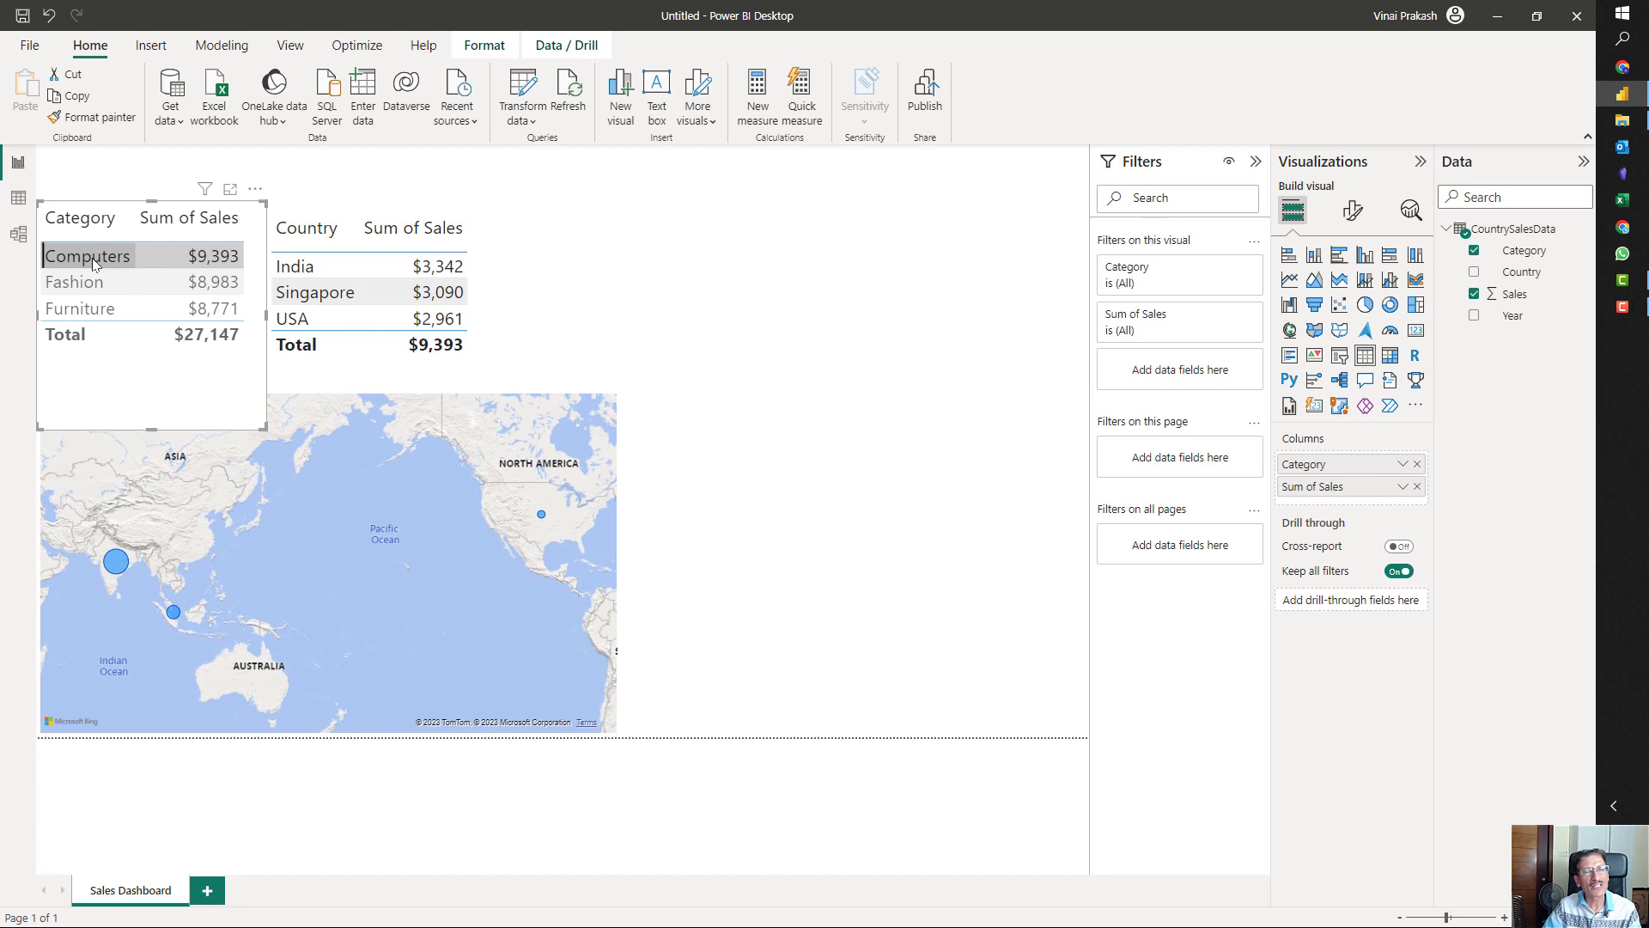
pyautogui.moveTo(117, 567)
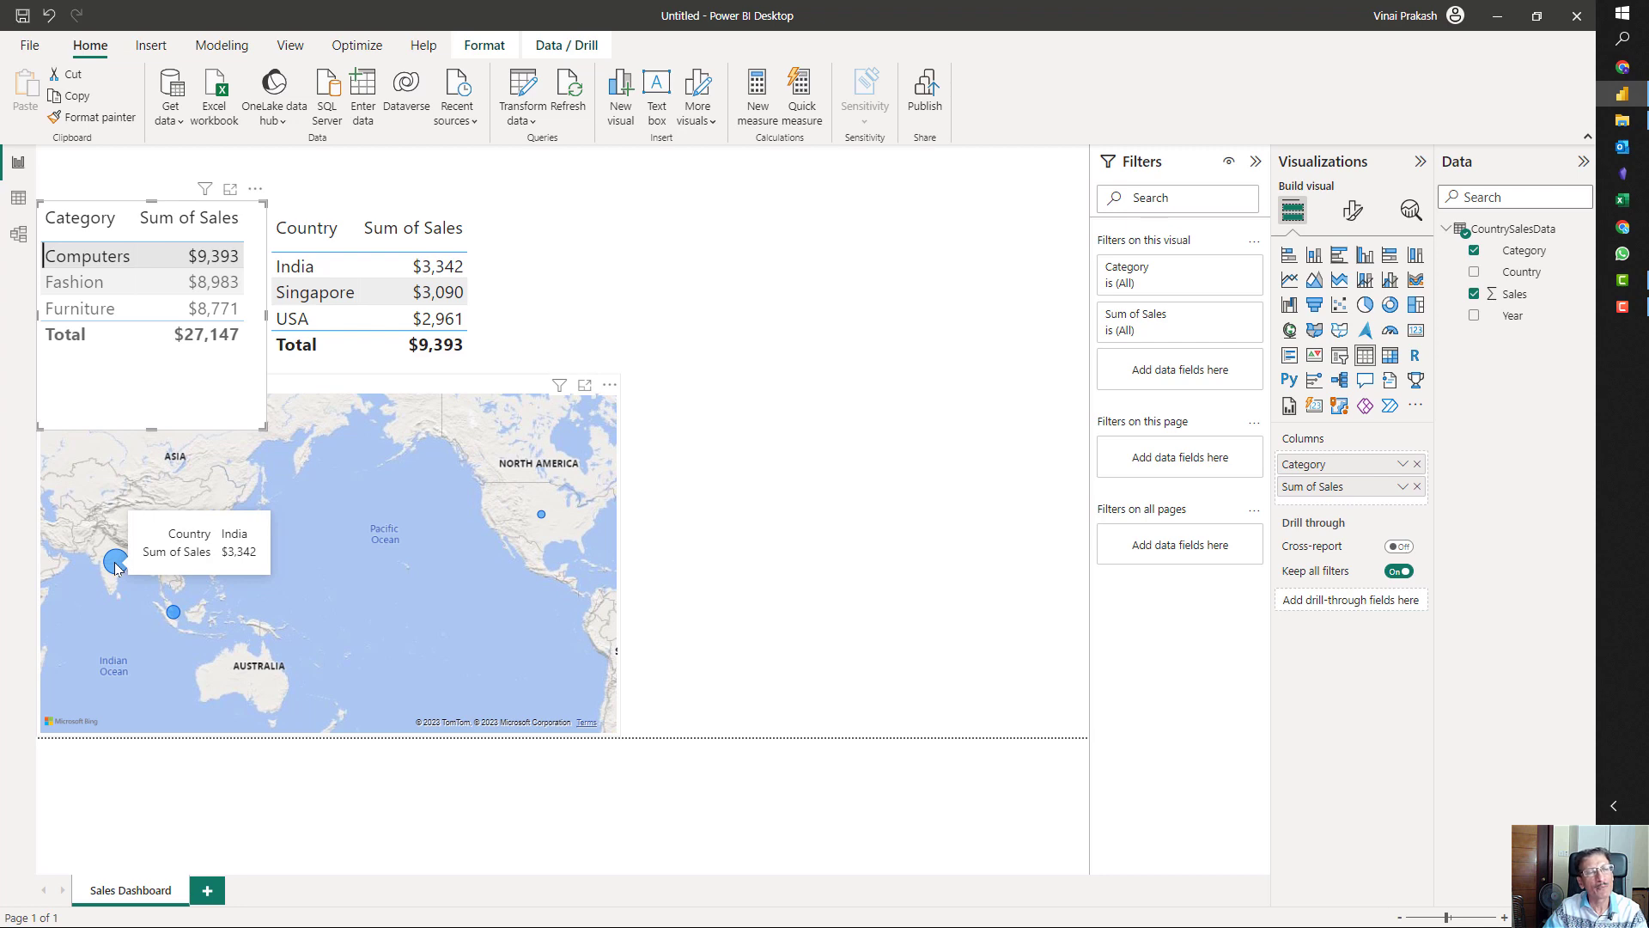
pyautogui.moveTo(174, 618)
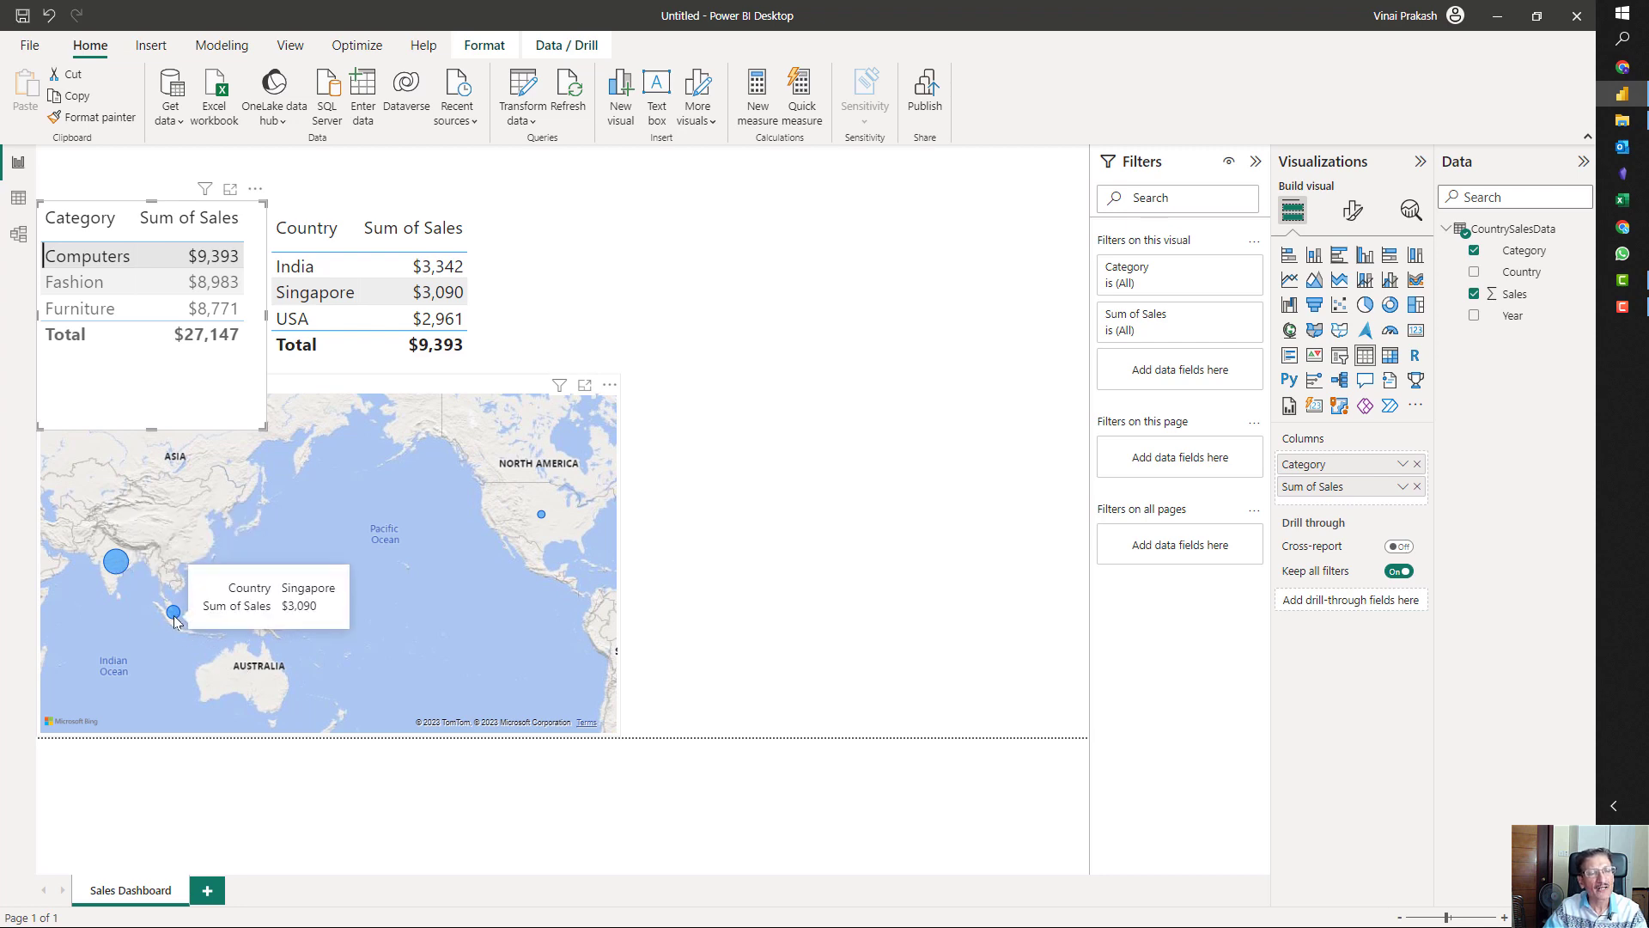
pyautogui.click(89, 266)
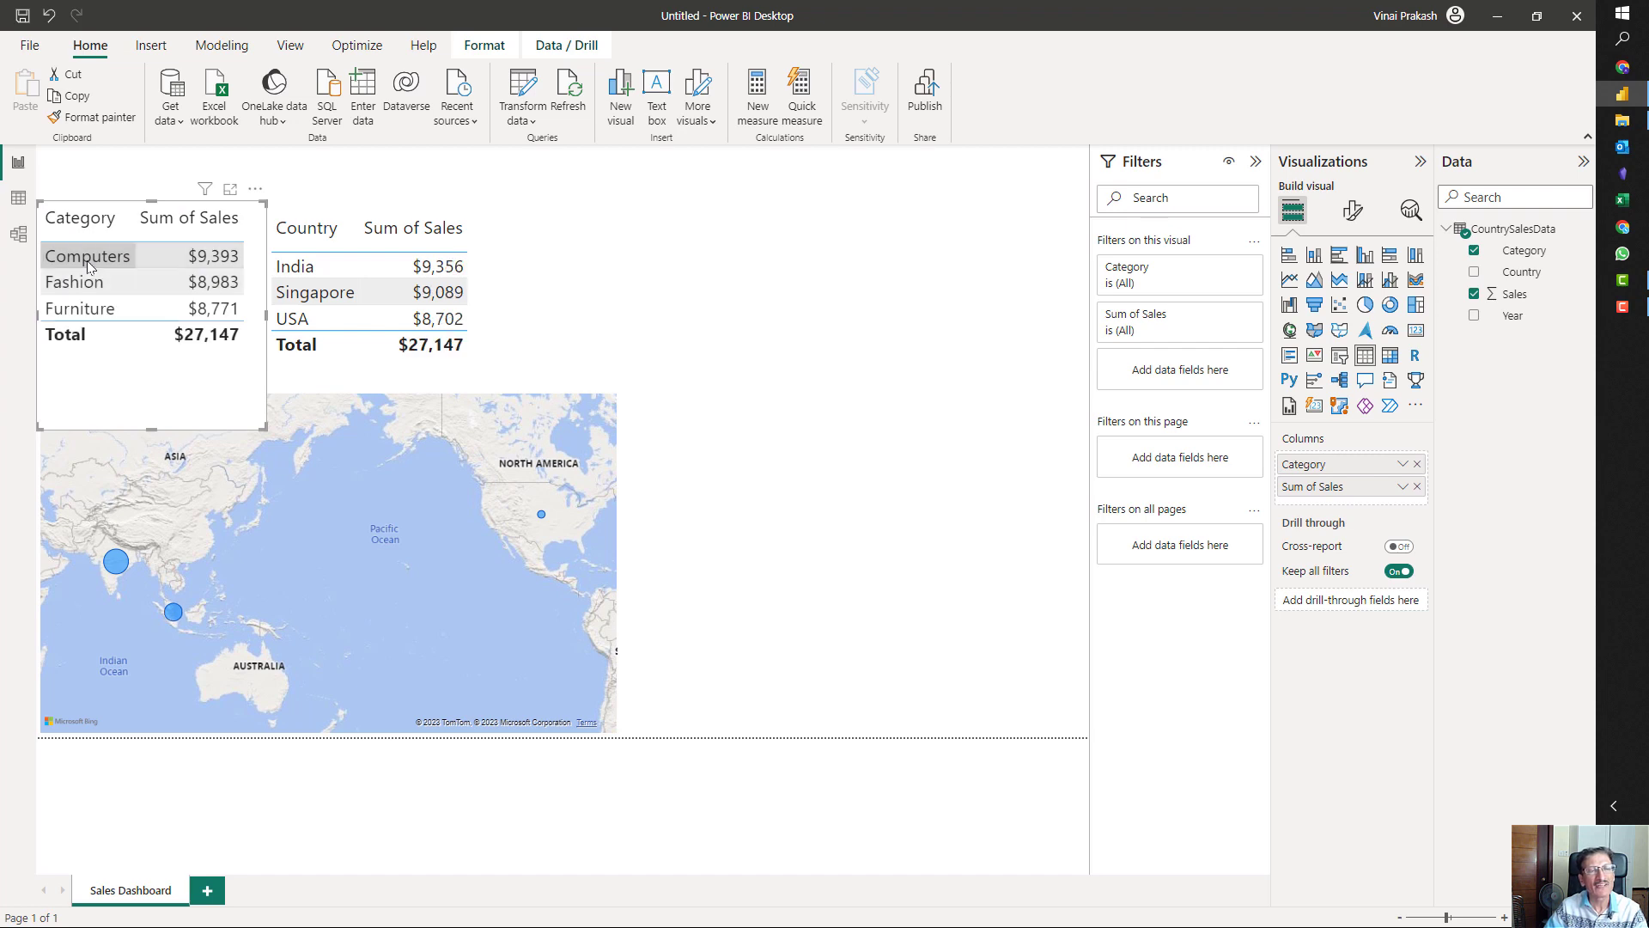
# - Add a pie chart with Country as legend and Sales as values in the empty area beside the country table
pyautogui.click(769, 280)
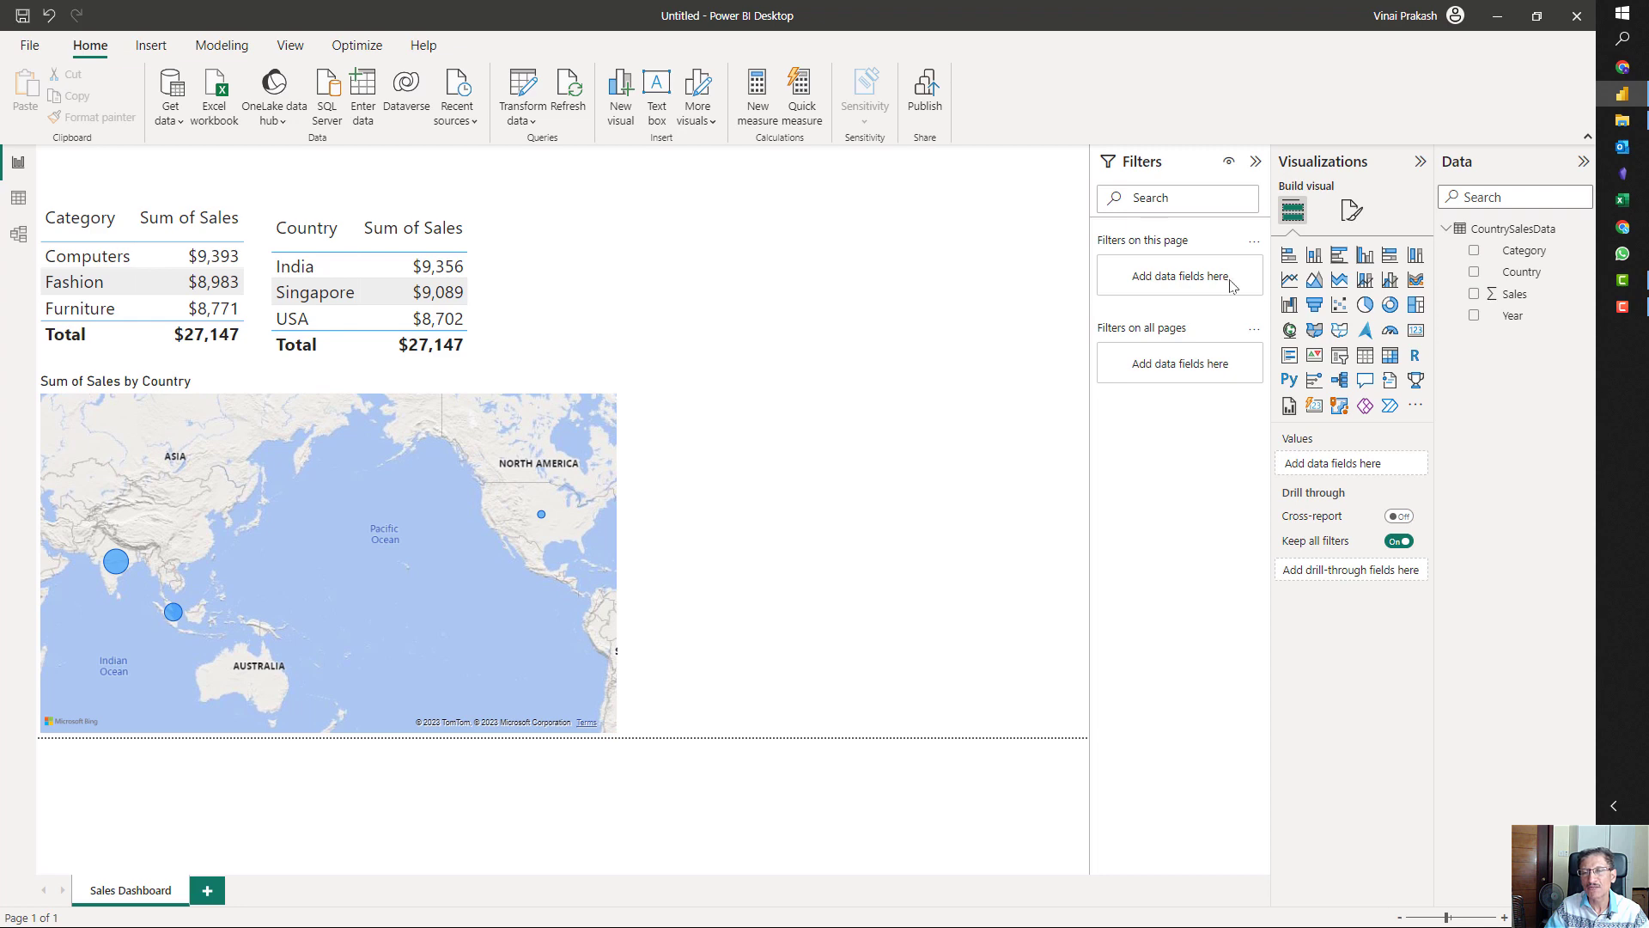
pyautogui.click(1366, 308)
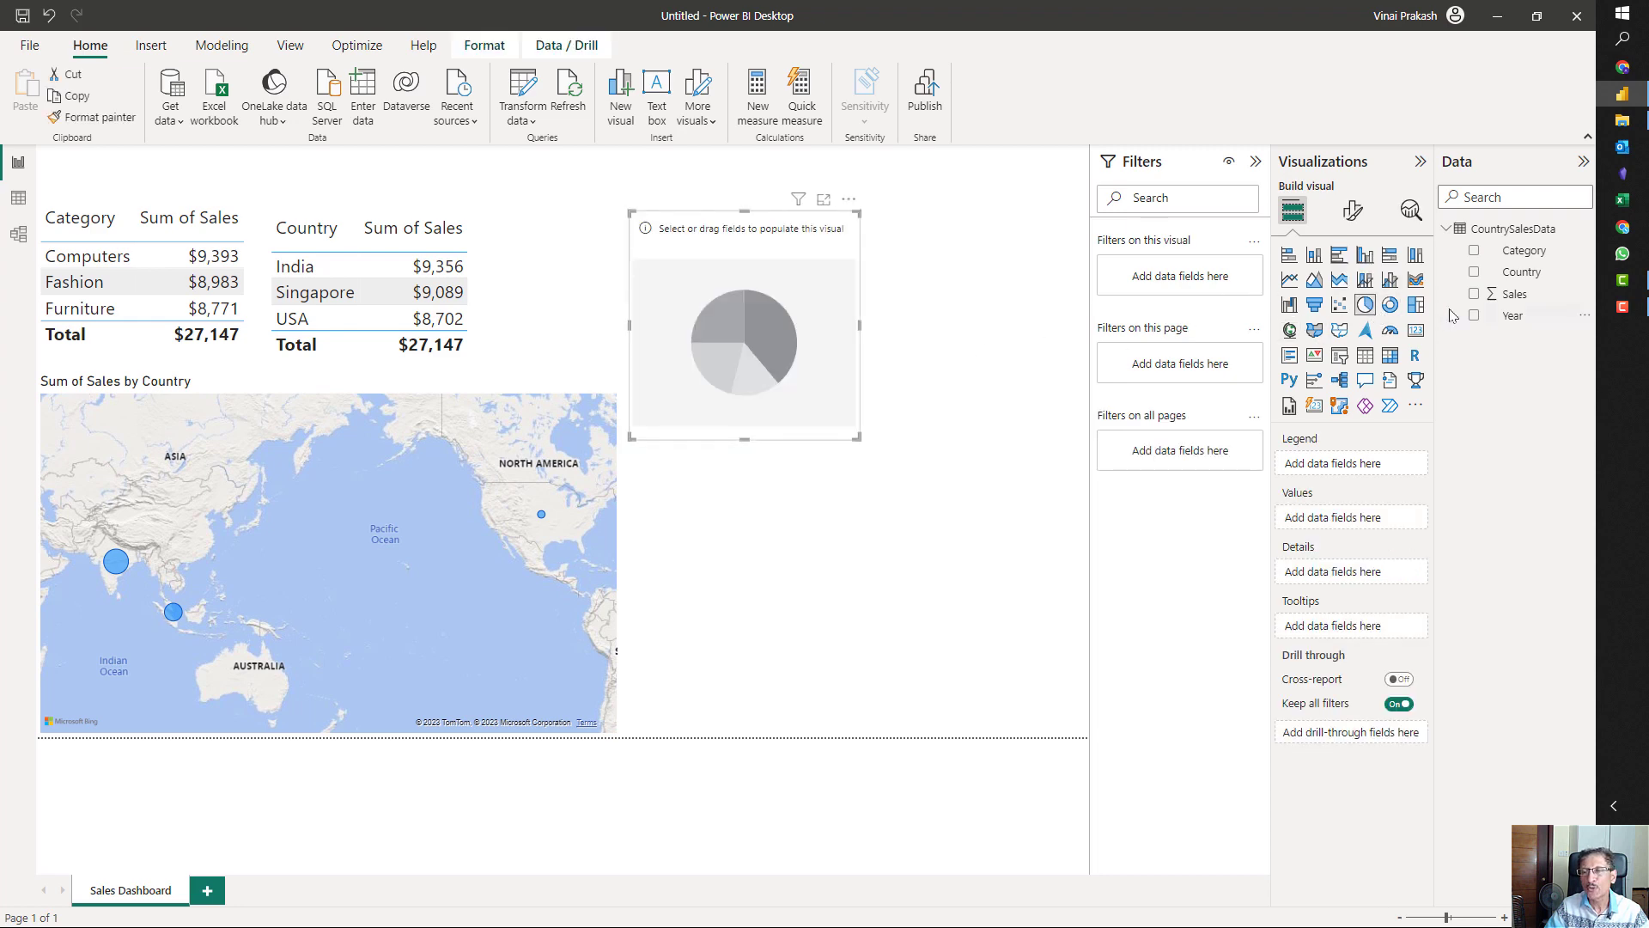
pyautogui.click(1474, 273)
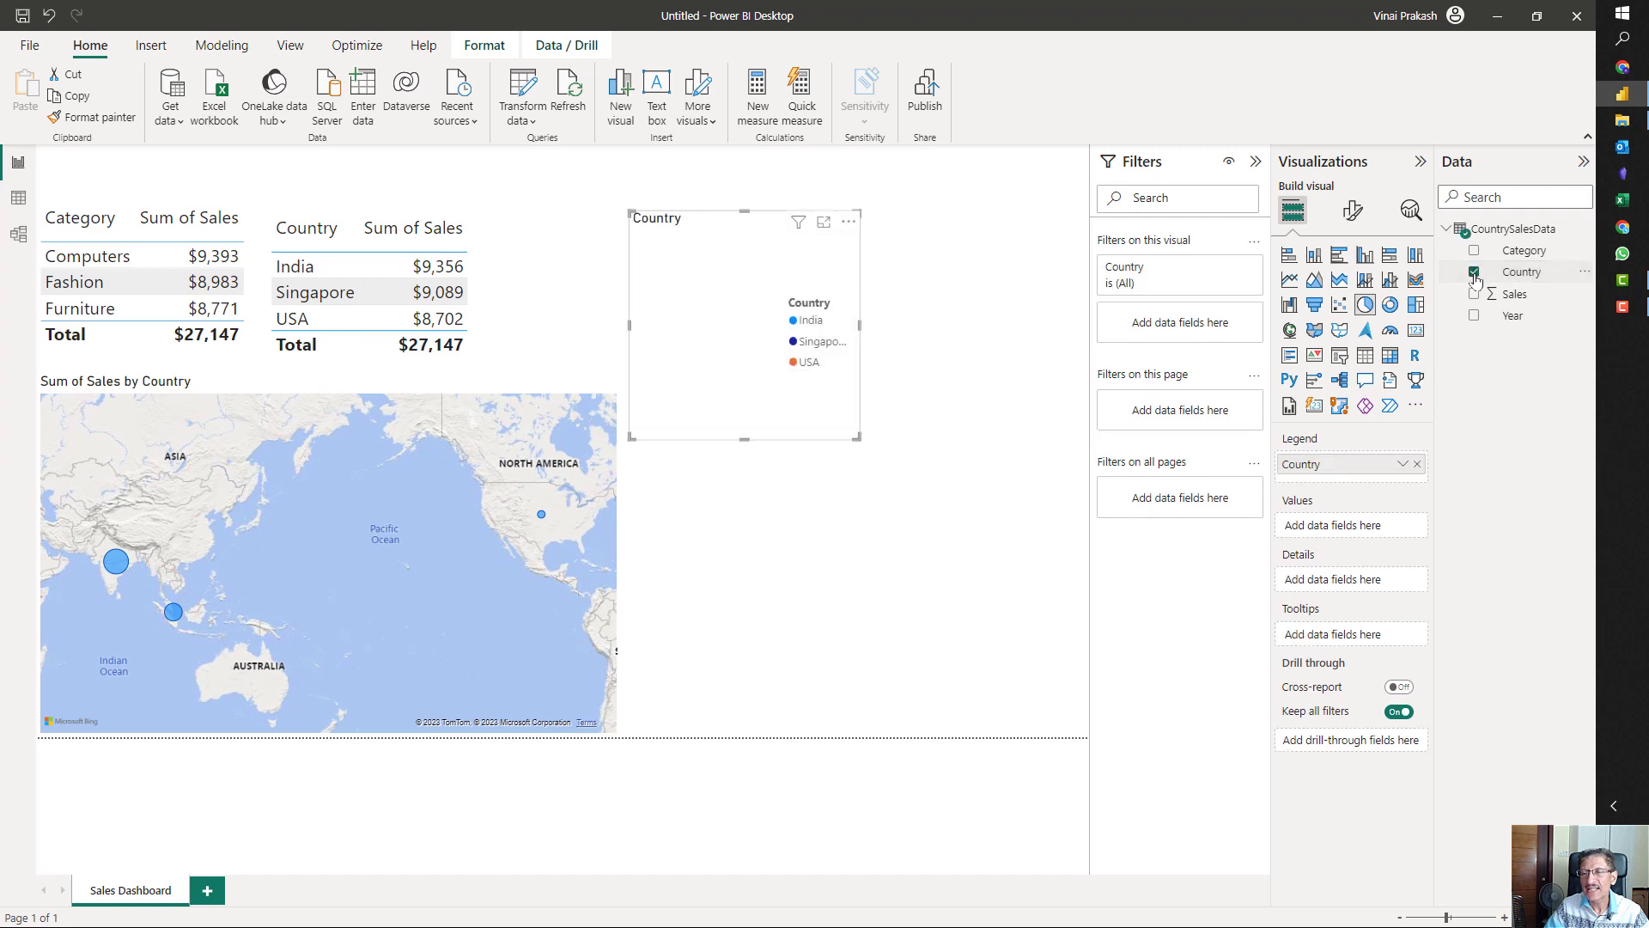
pyautogui.click(1474, 293)
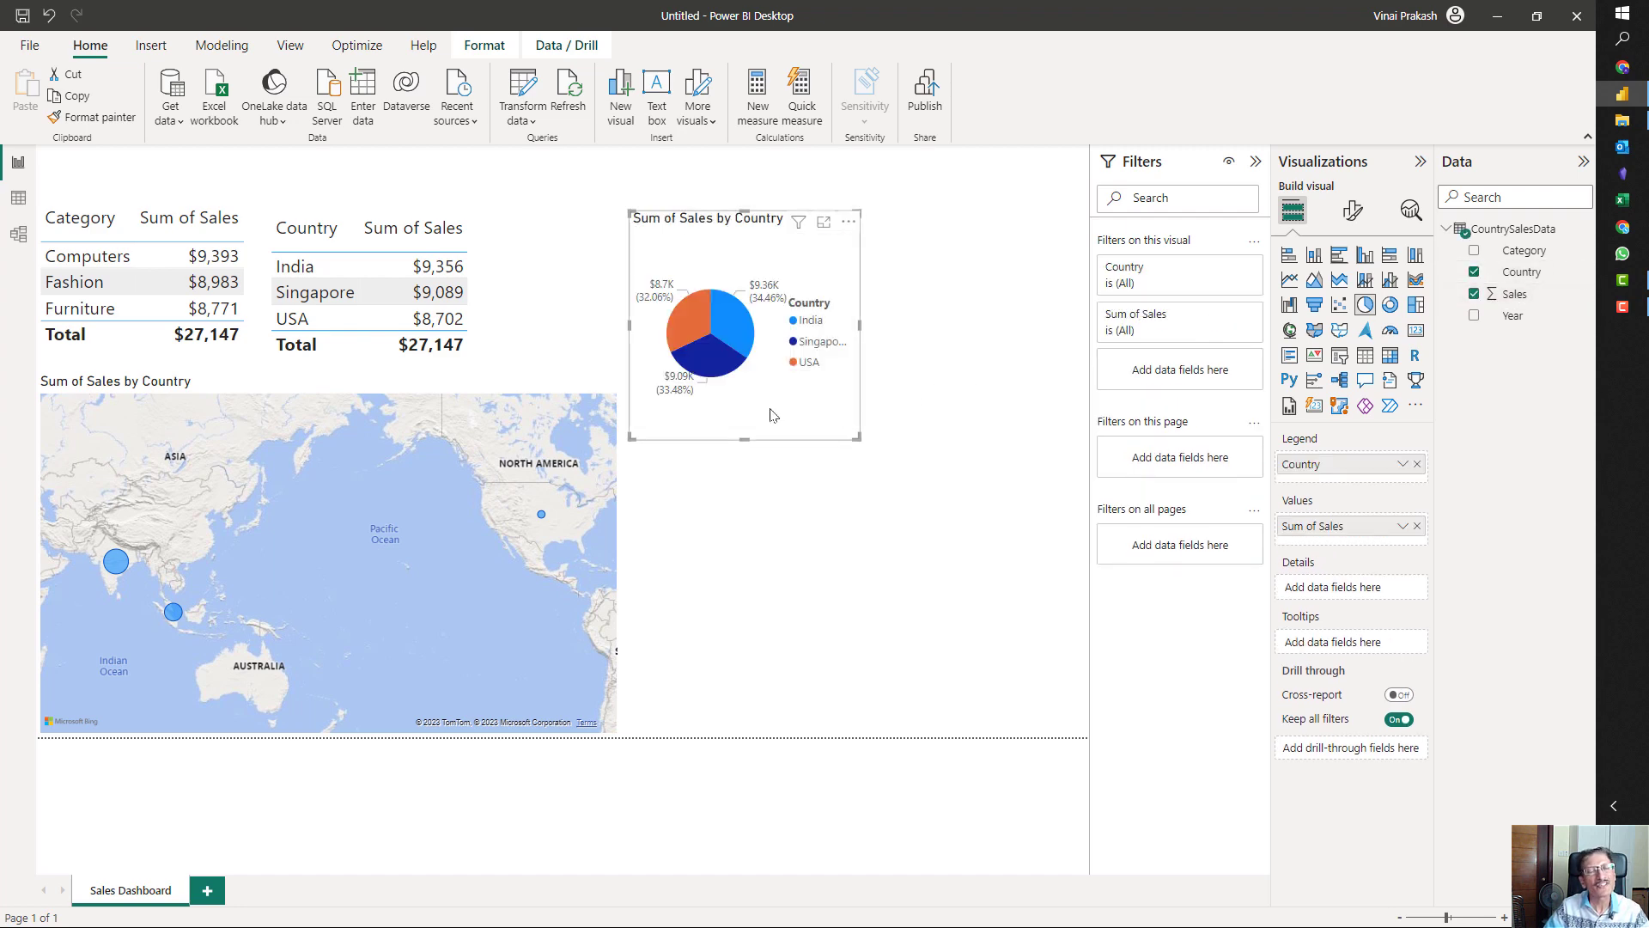
# - Move the pie chart beside the map and enlarge it, collapsing the Filters pane to give the report page more room
pyautogui.moveTo(773, 412); pyautogui.dragTo(779, 412)
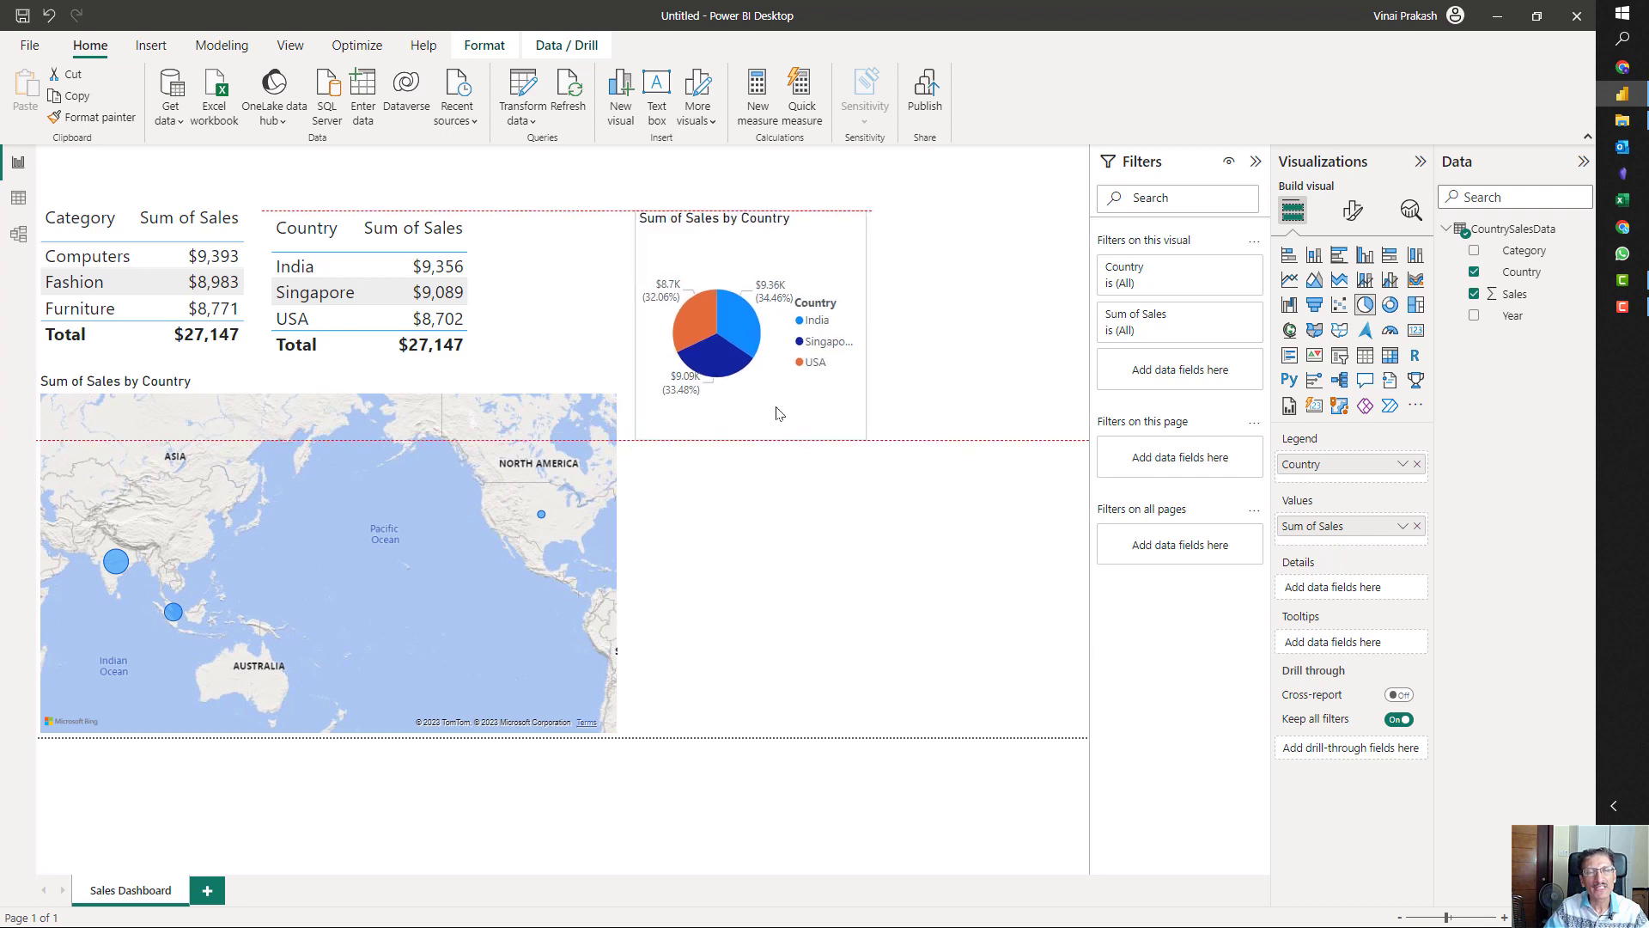
pyautogui.moveTo(864, 447); pyautogui.dragTo(863, 613)
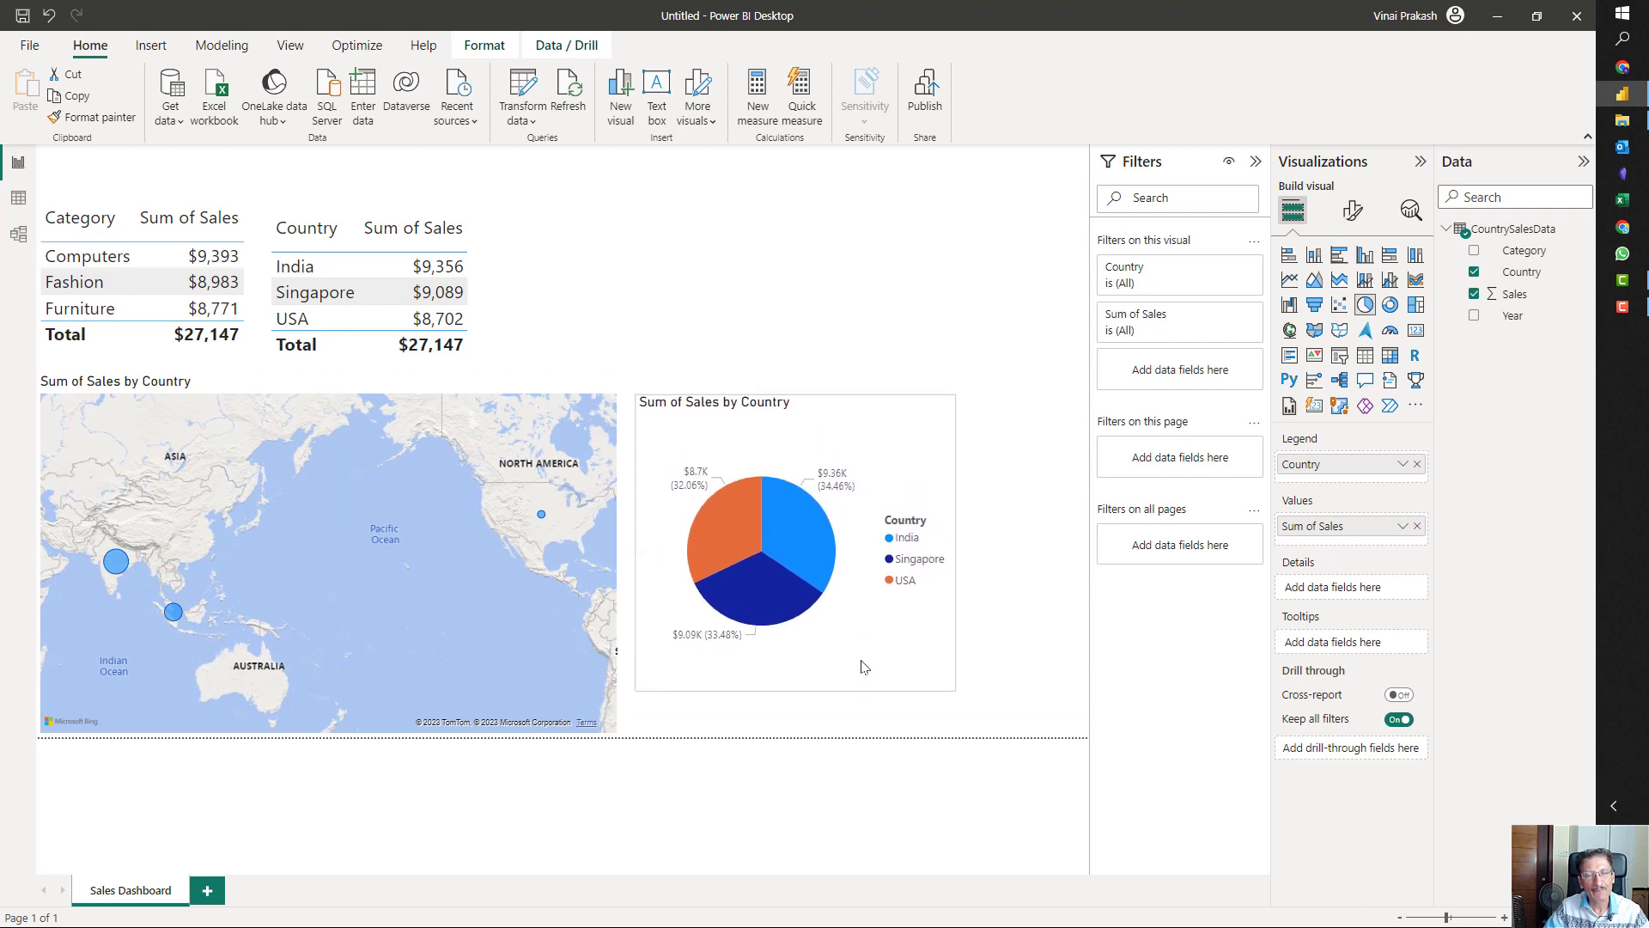
pyautogui.click(1255, 162)
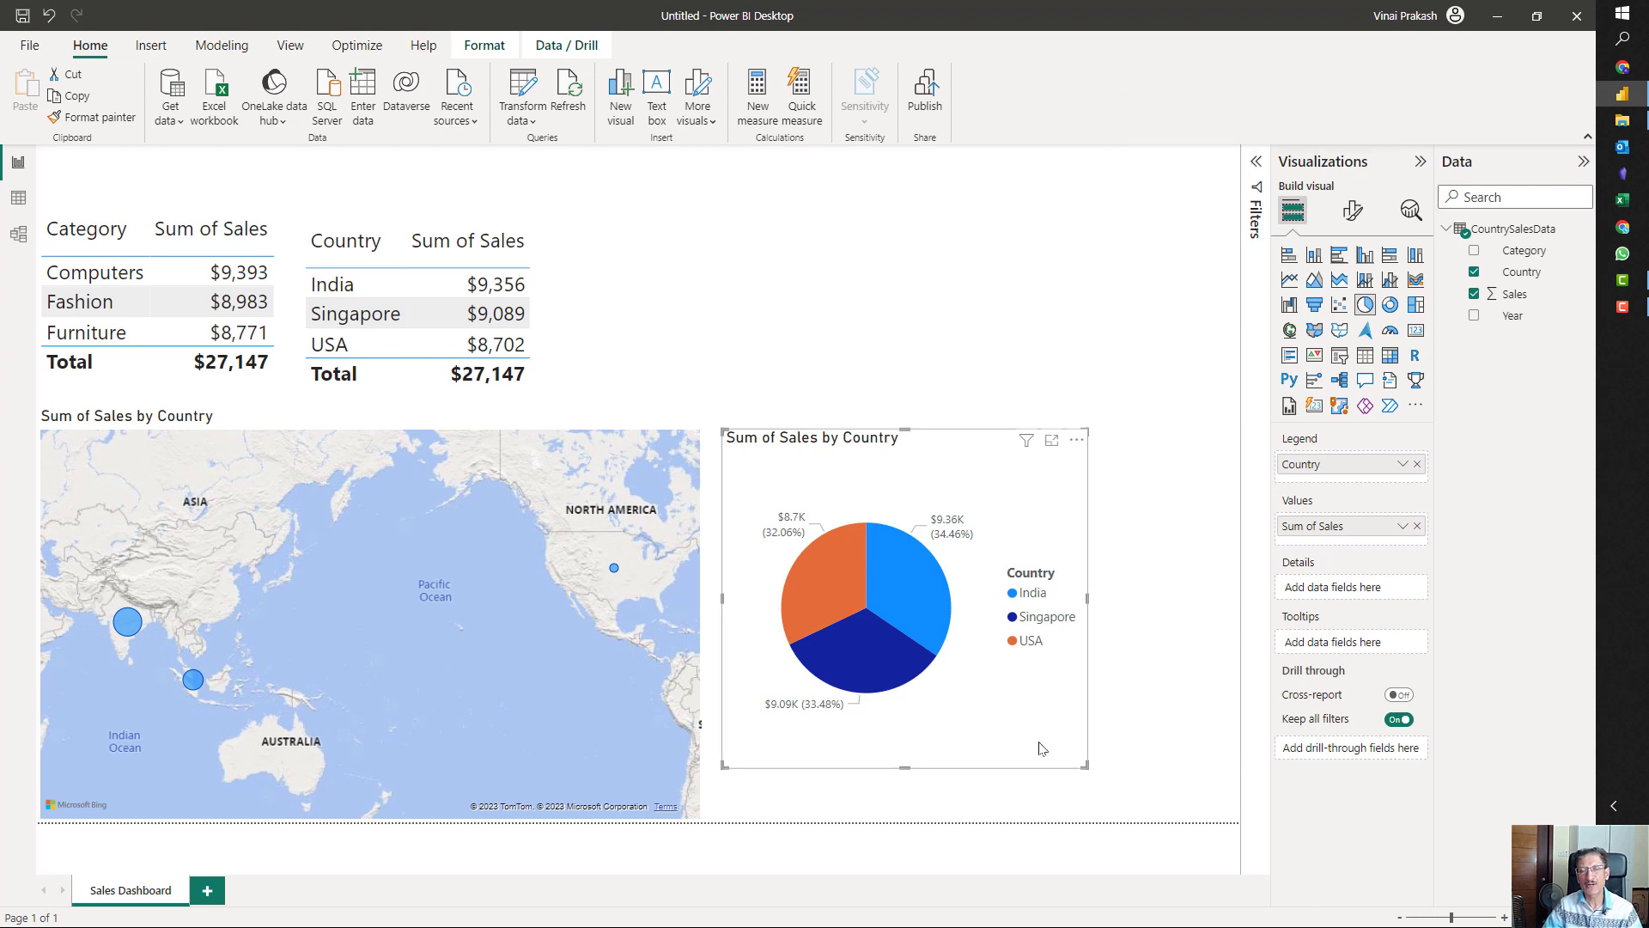
pyautogui.moveTo(1035, 749); pyautogui.dragTo(1027, 754)
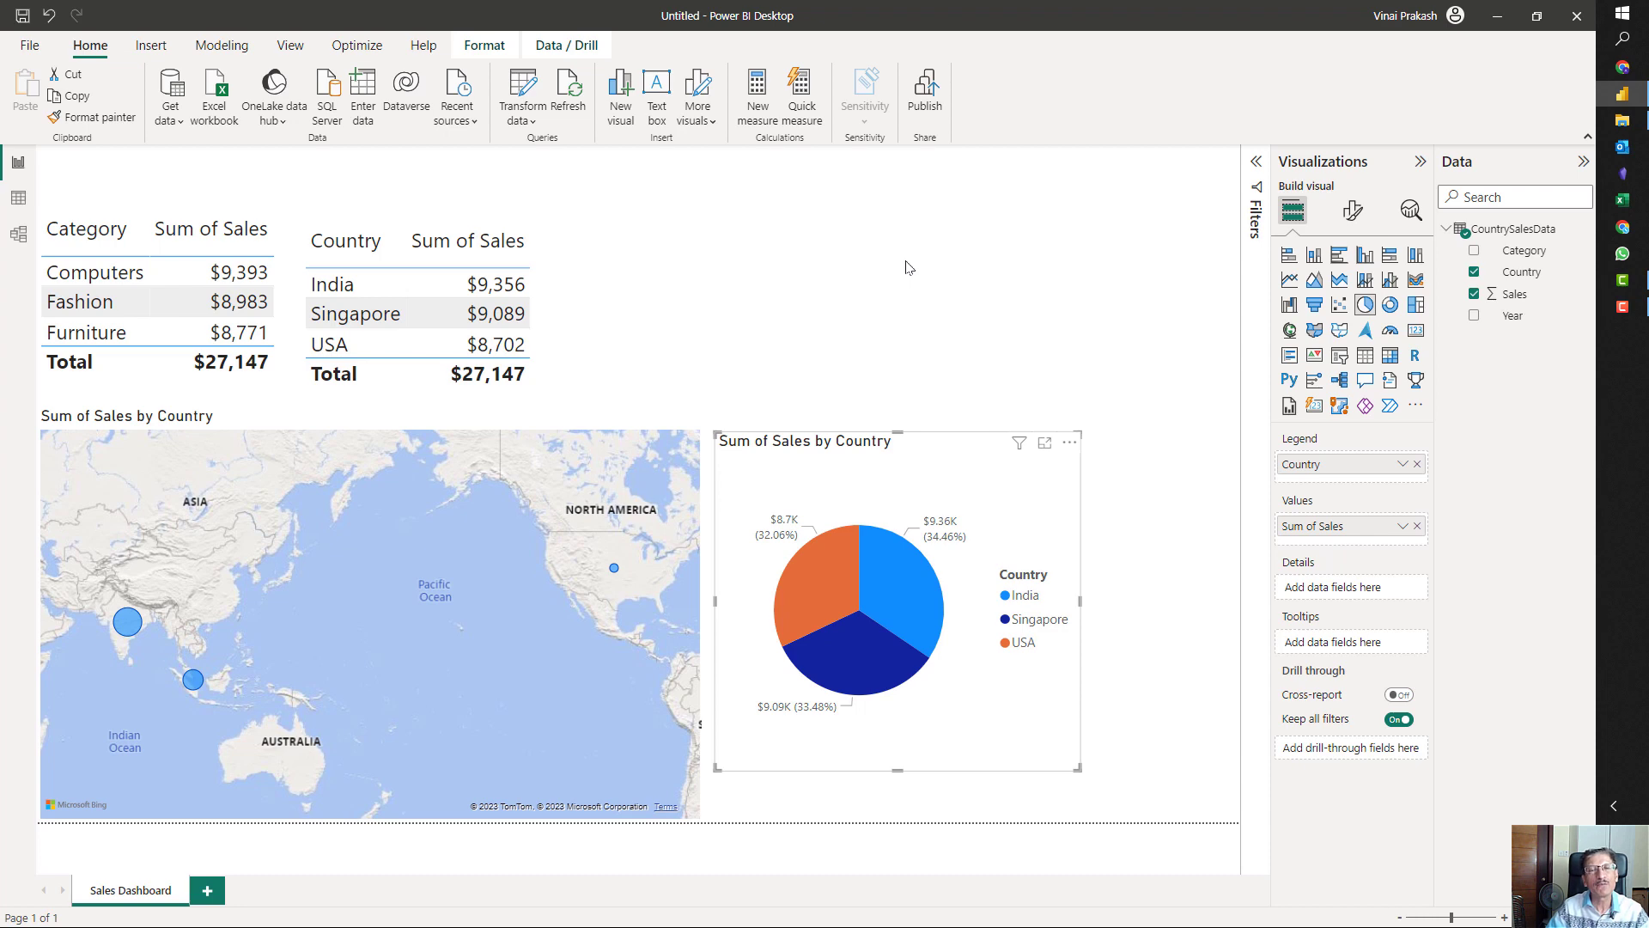
# - Add a slicer on the Year field in the empty area above the pie chart
pyautogui.click(1071, 281)
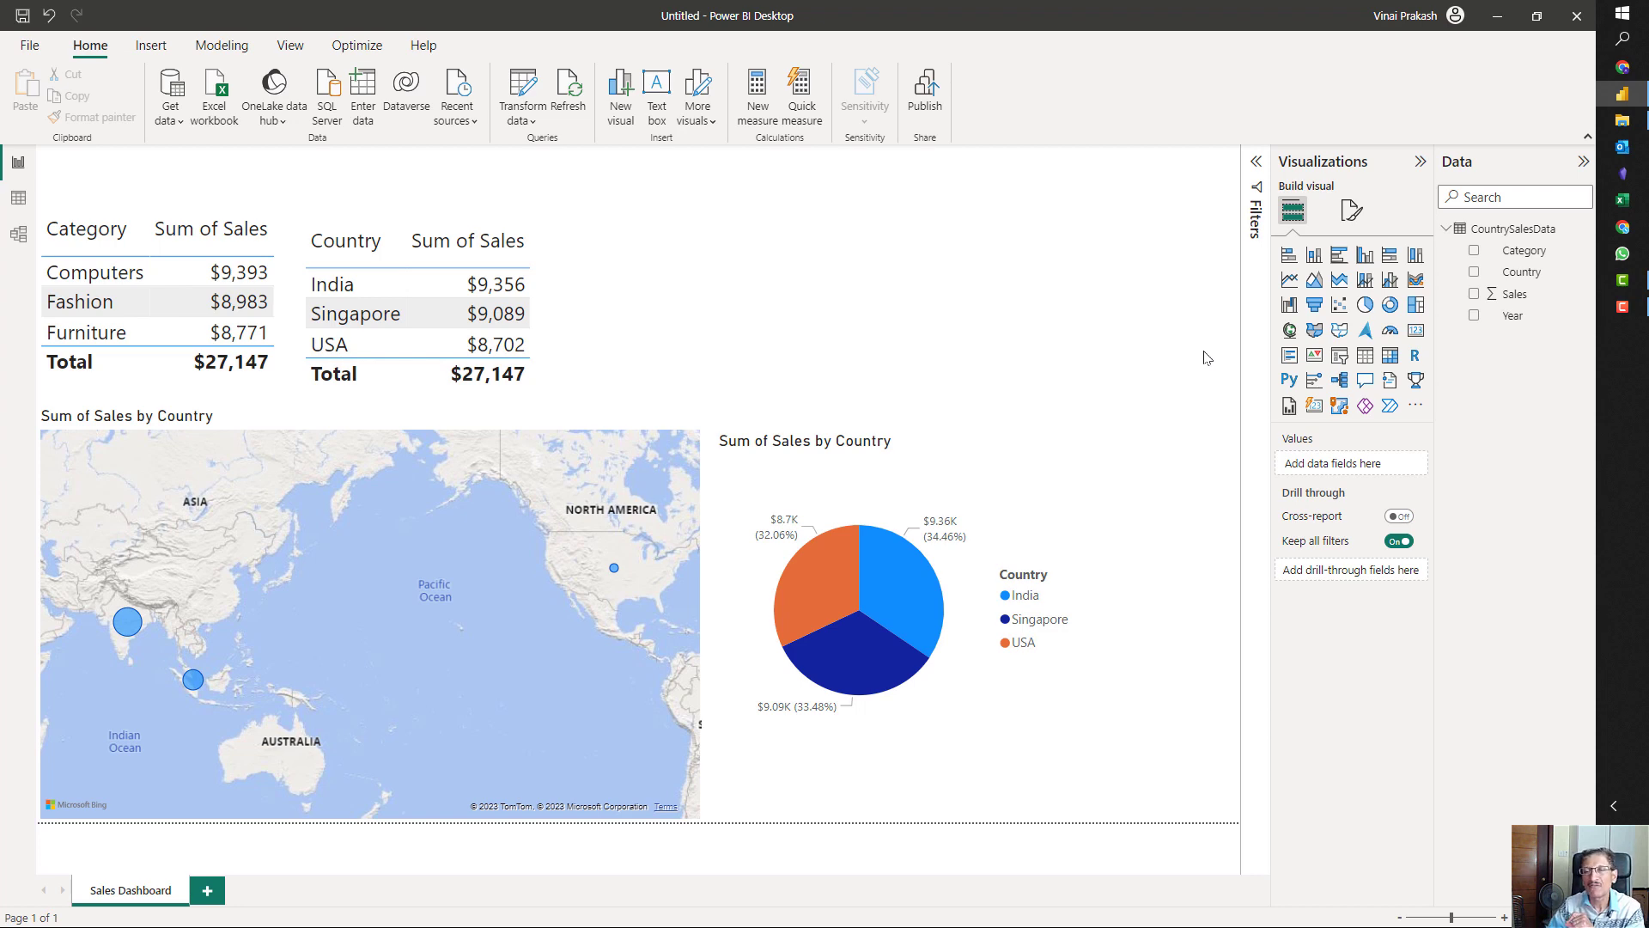
pyautogui.click(1339, 361)
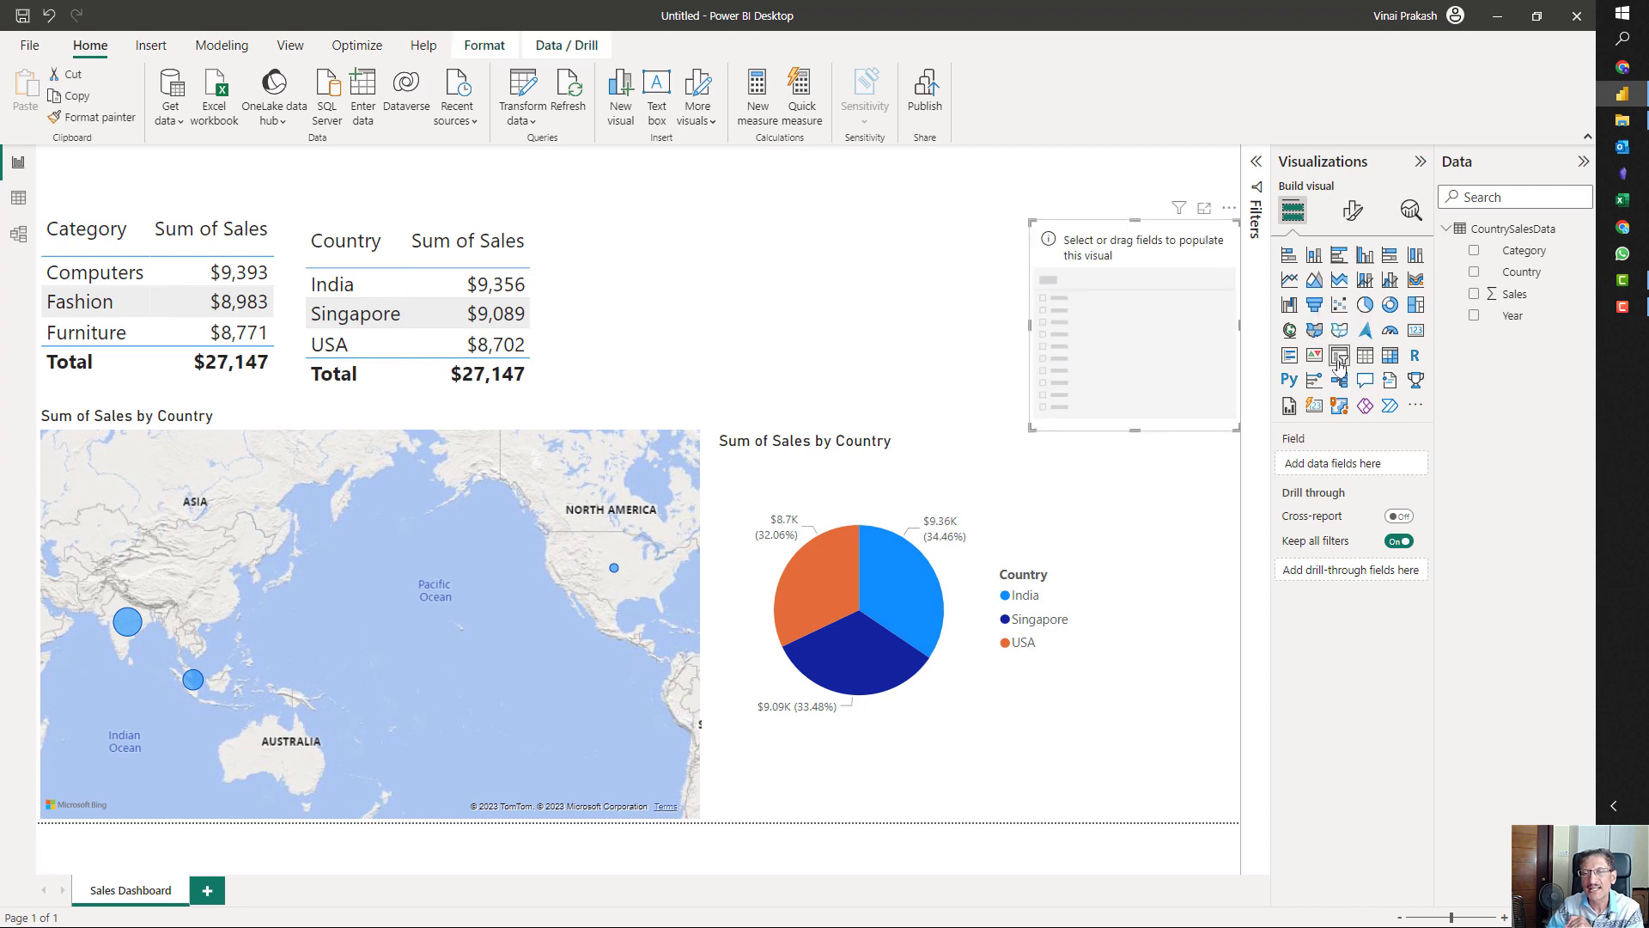
pyautogui.click(1474, 317)
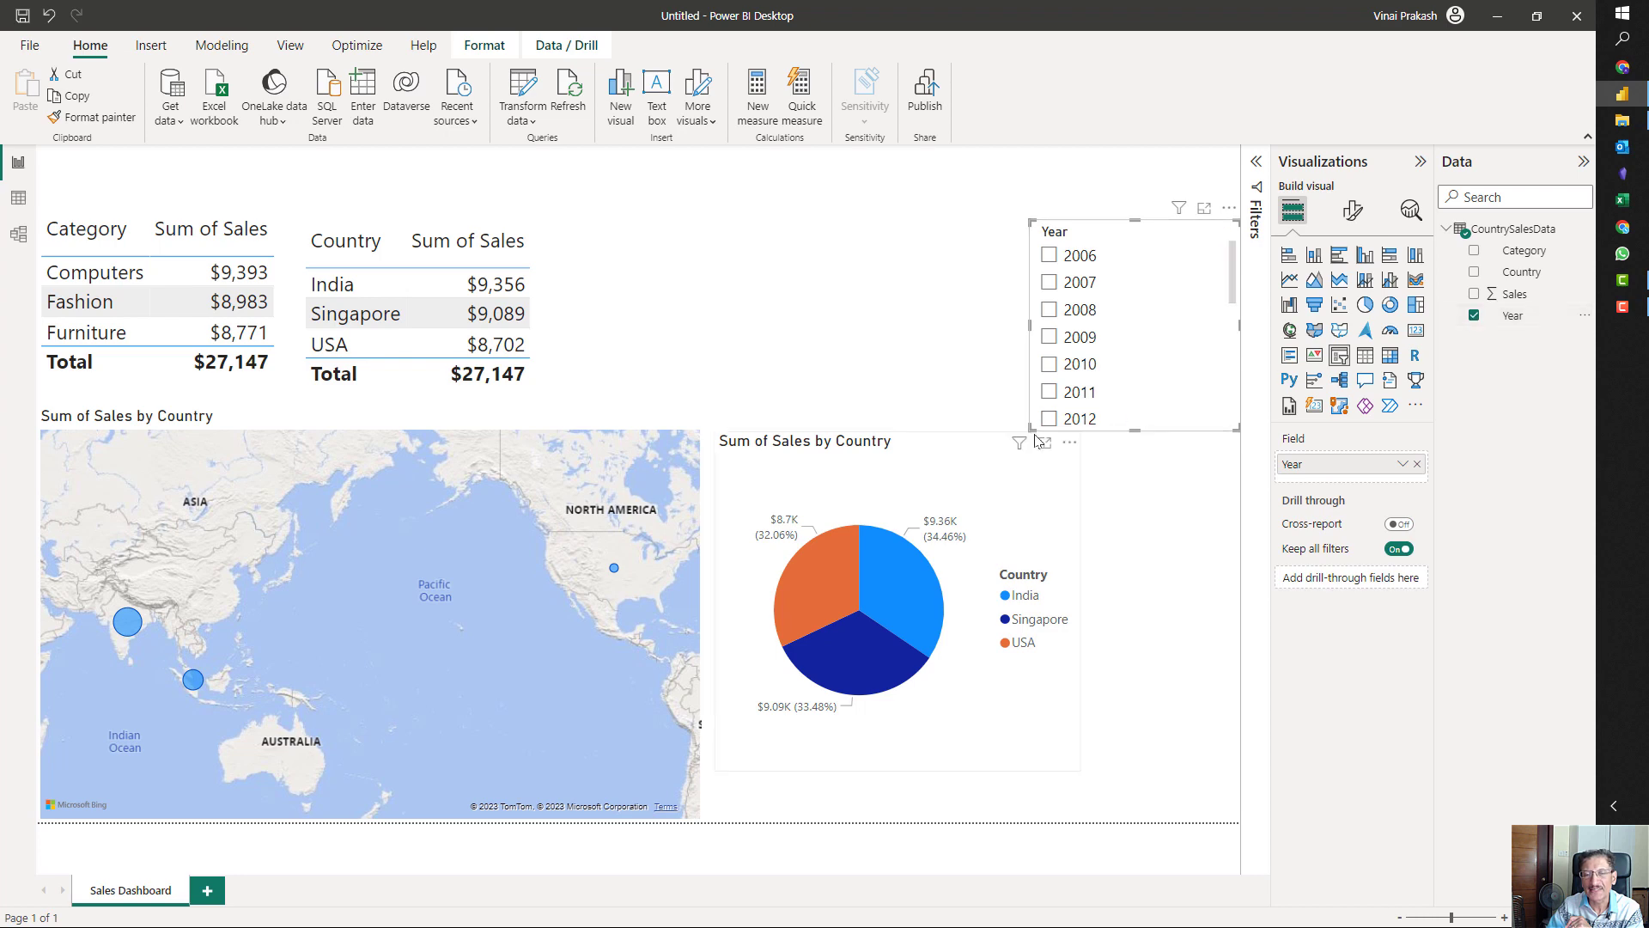
# - Resize the Year slicer into a narrow, full-height column at the page edge that fits all years from 2006 to 2025
pyautogui.moveTo(1039, 438); pyautogui.dragTo(1109, 822)
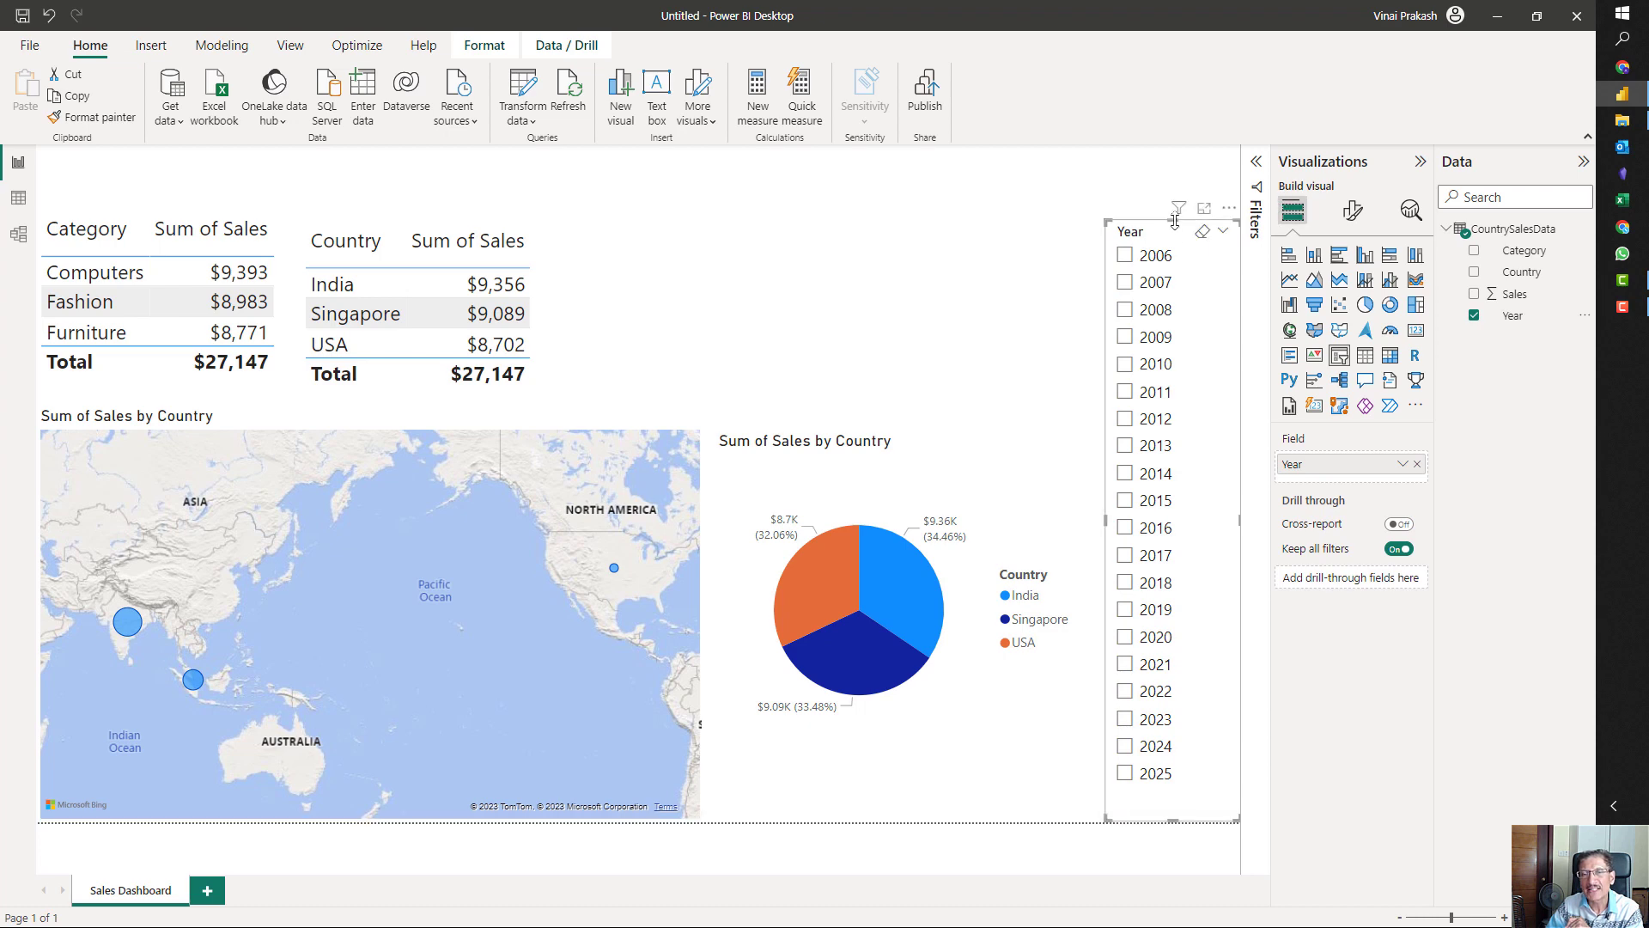
pyautogui.moveTo(1176, 223); pyautogui.dragTo(1177, 212)
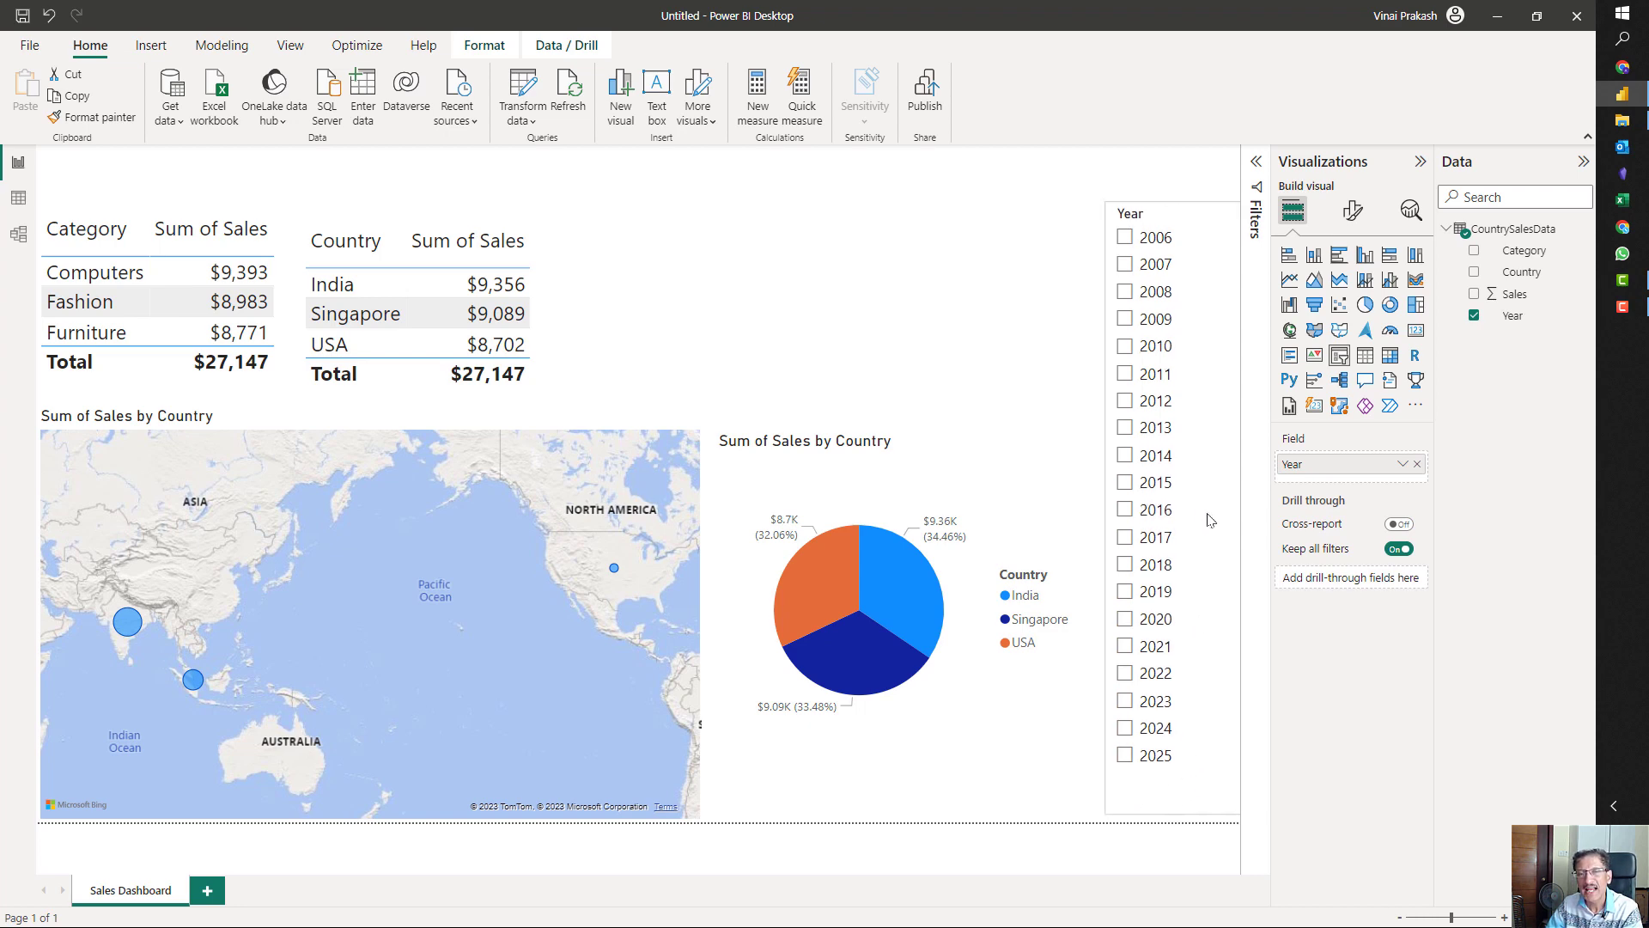
pyautogui.click(1173, 805)
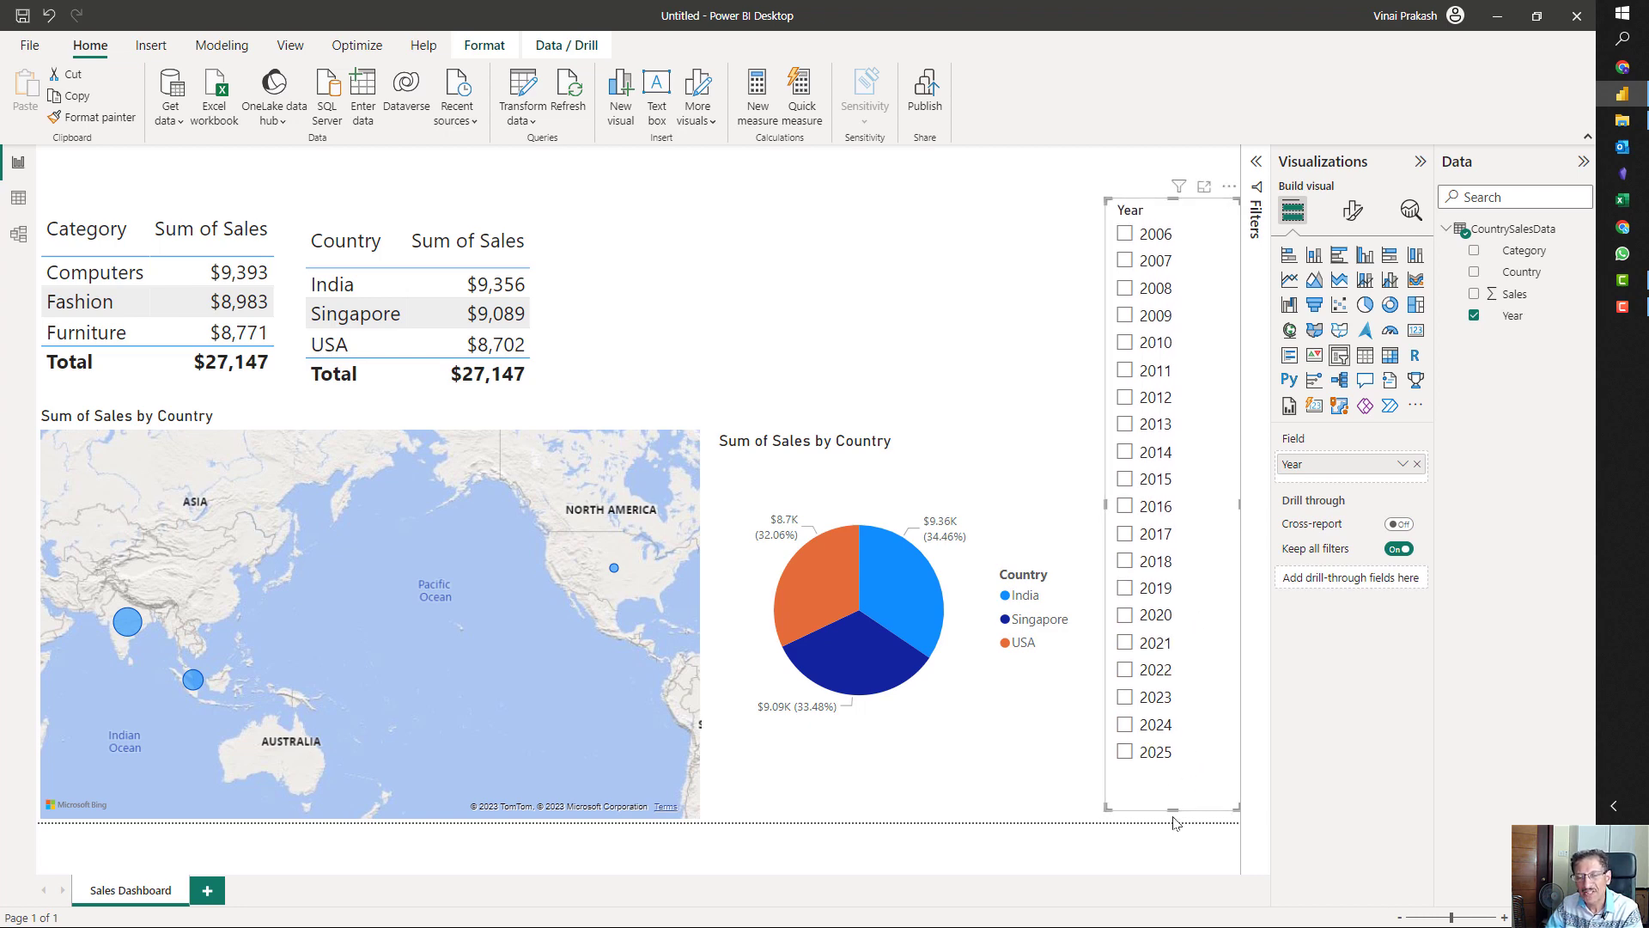
pyautogui.moveTo(1174, 810); pyautogui.dragTo(1173, 822)
pyautogui.moveTo(1105, 515); pyautogui.dragTo(1122, 506)
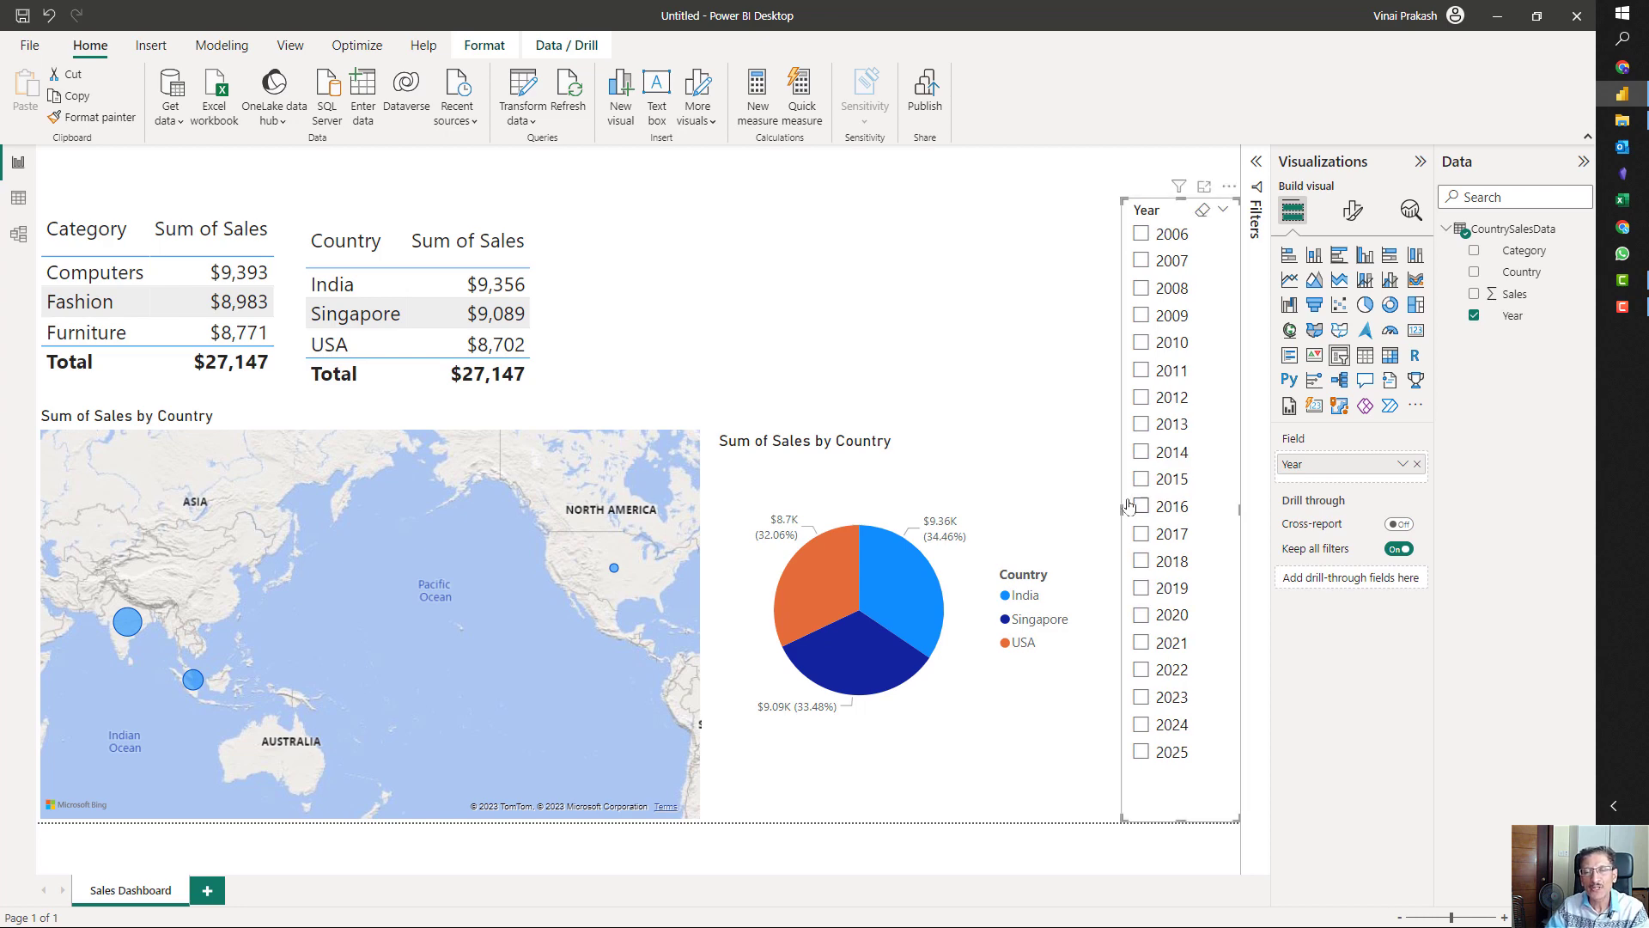
# - Test the Year slicer by filtering the dashboard to 2016, clearing it, and switching between 2023 and 2024
pyautogui.click(1142, 508)
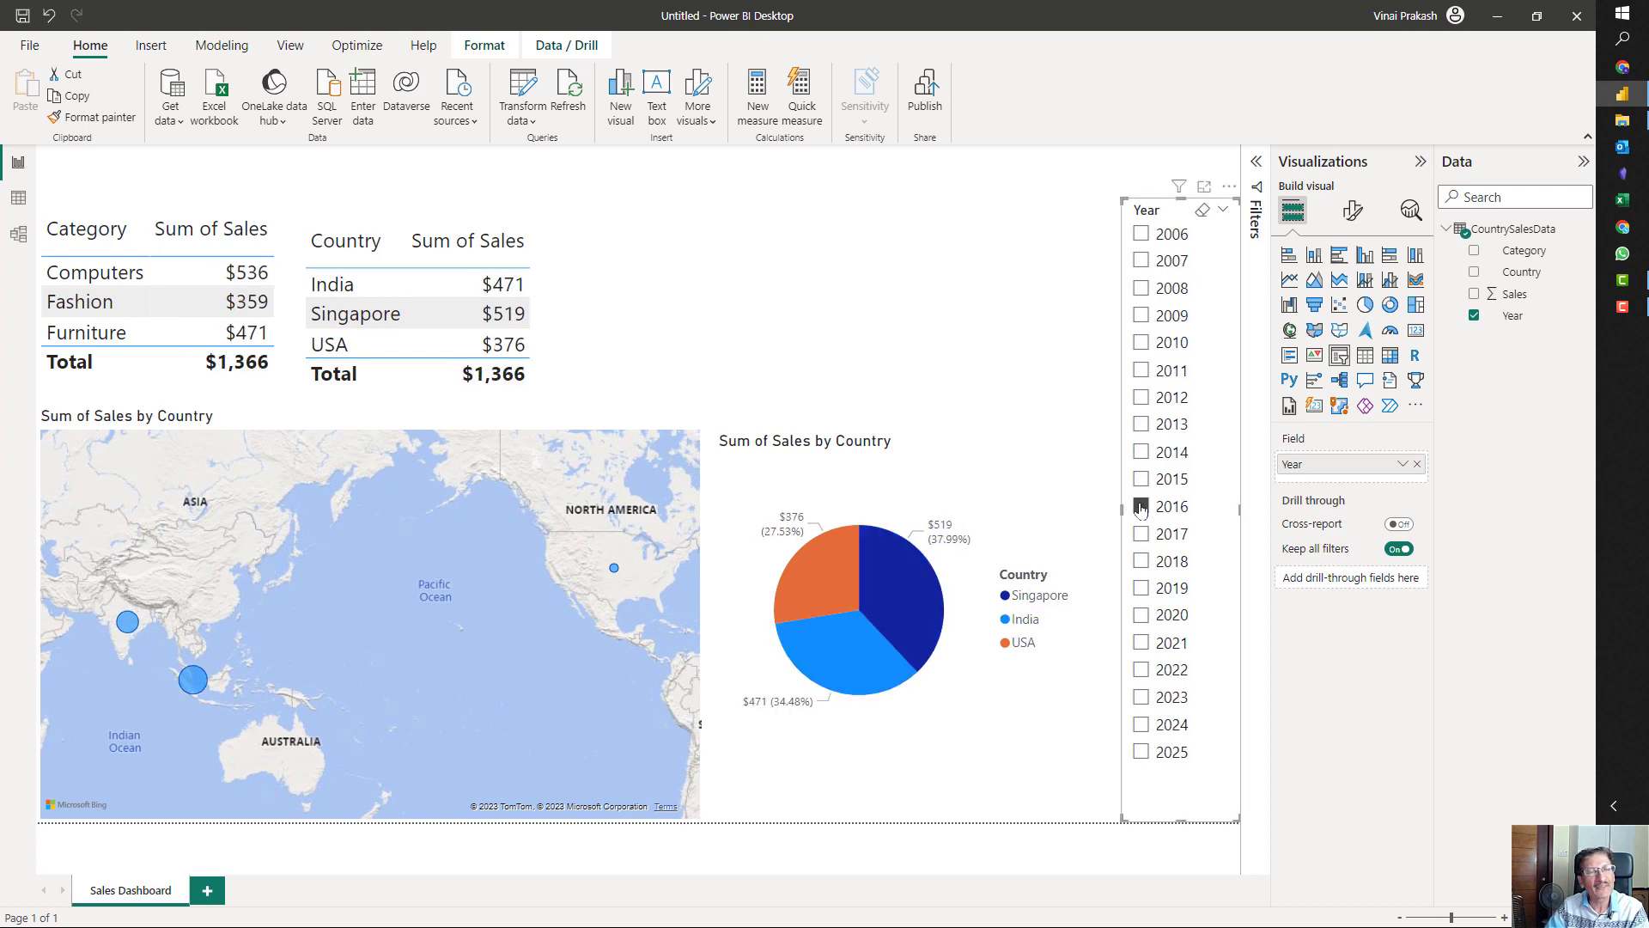
pyautogui.click(1140, 508)
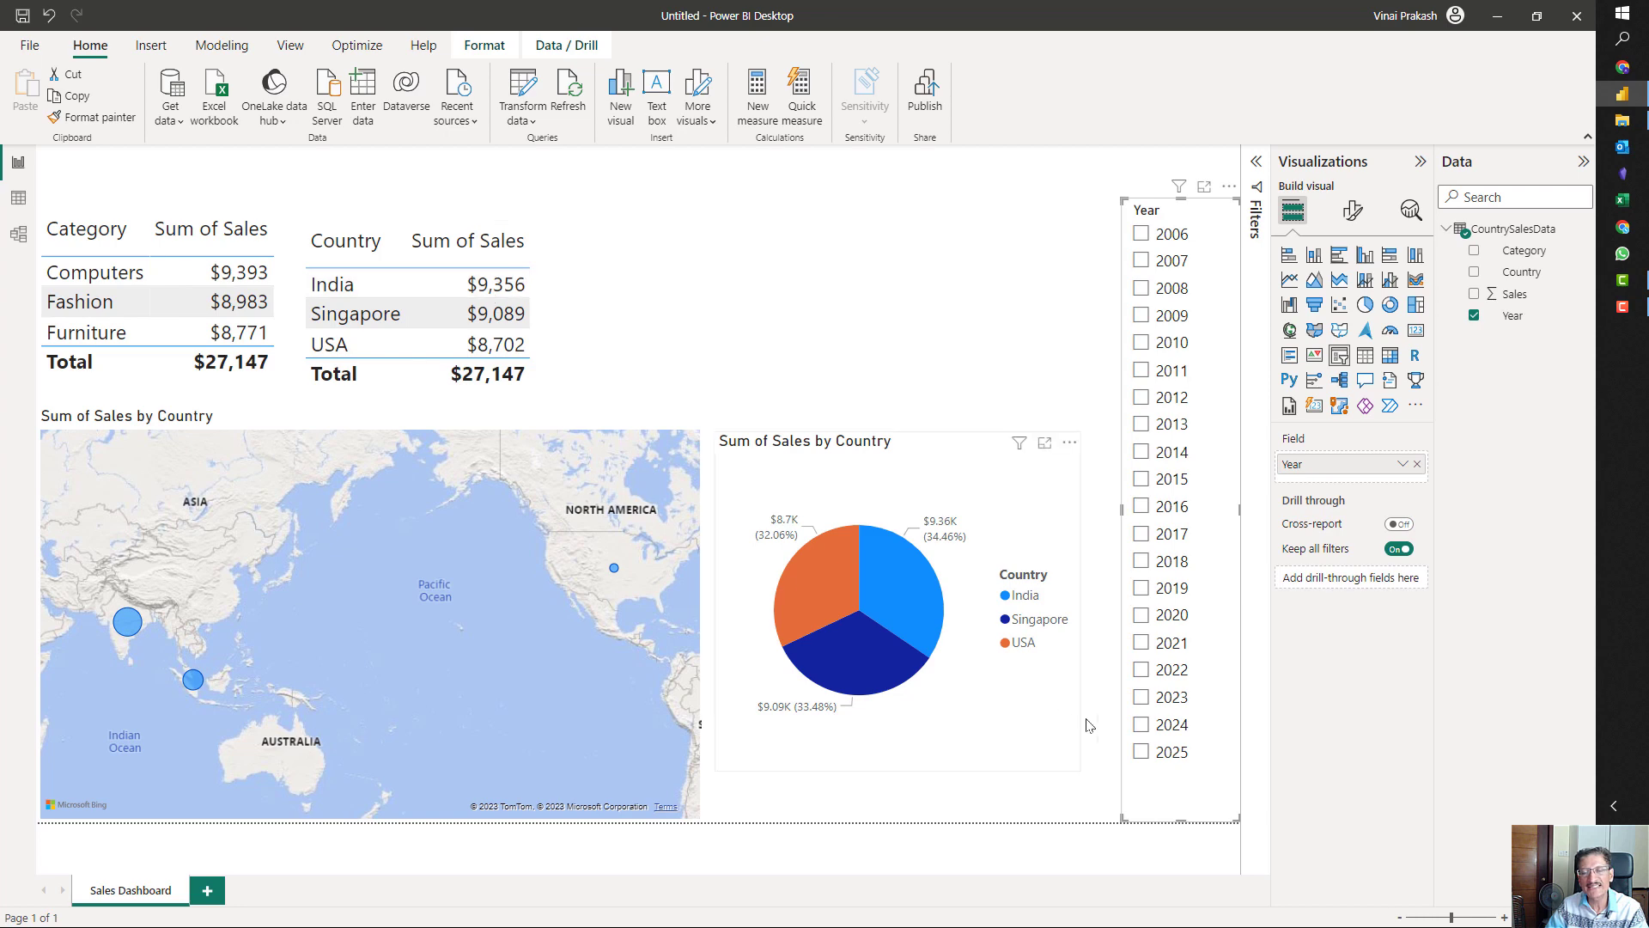
pyautogui.click(1140, 697)
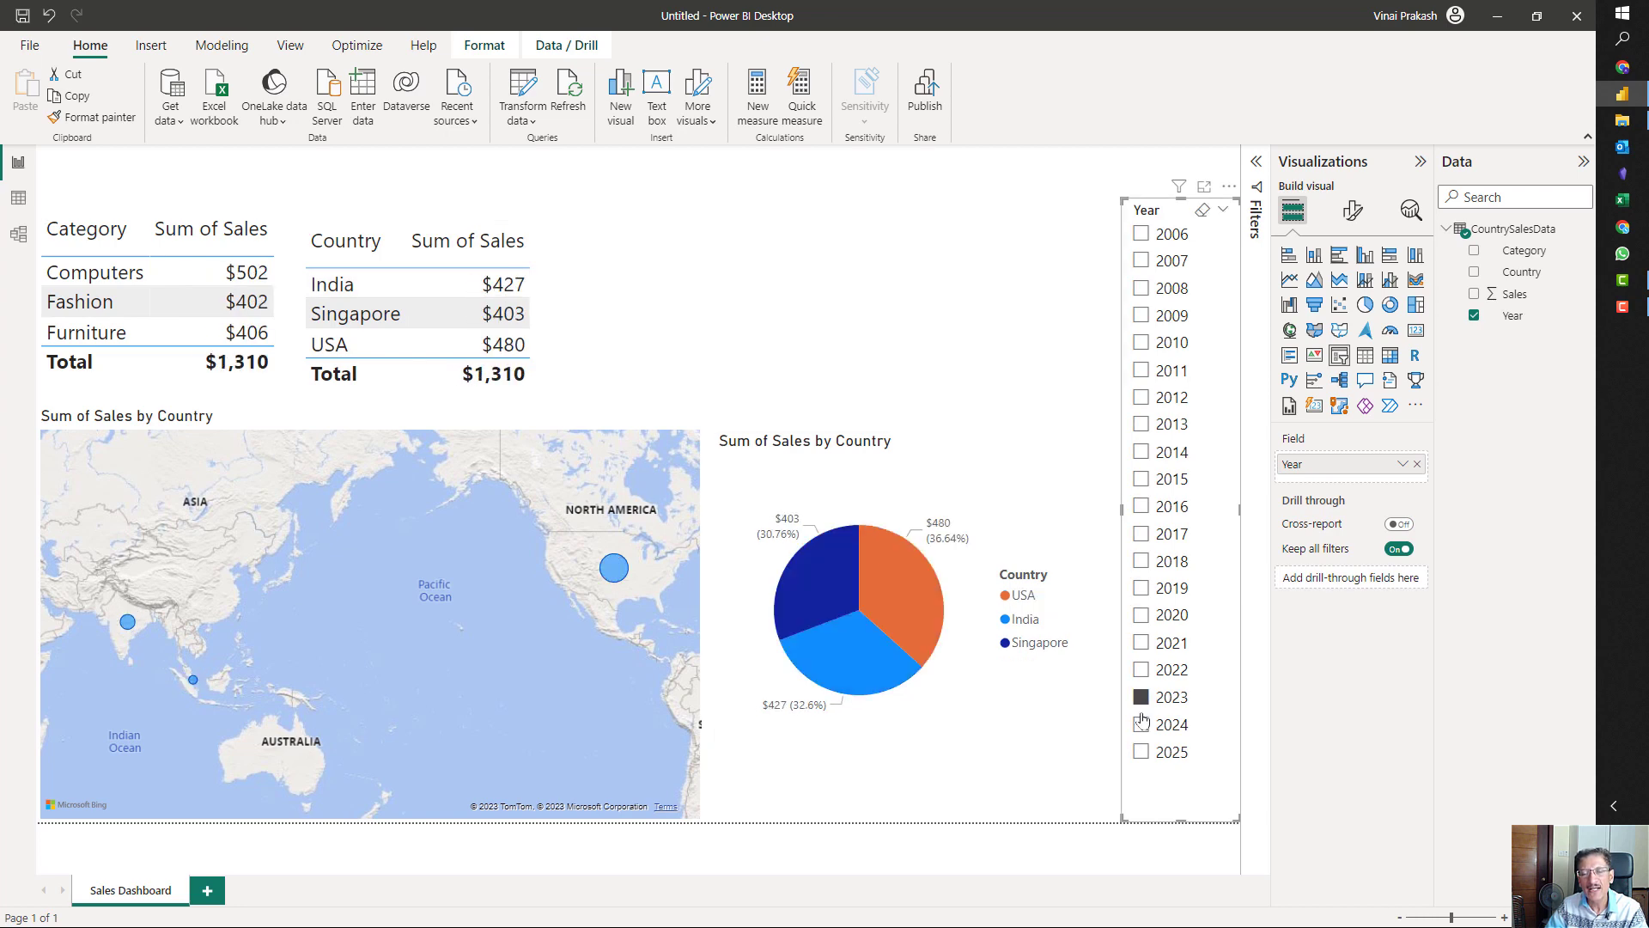
pyautogui.click(1141, 726)
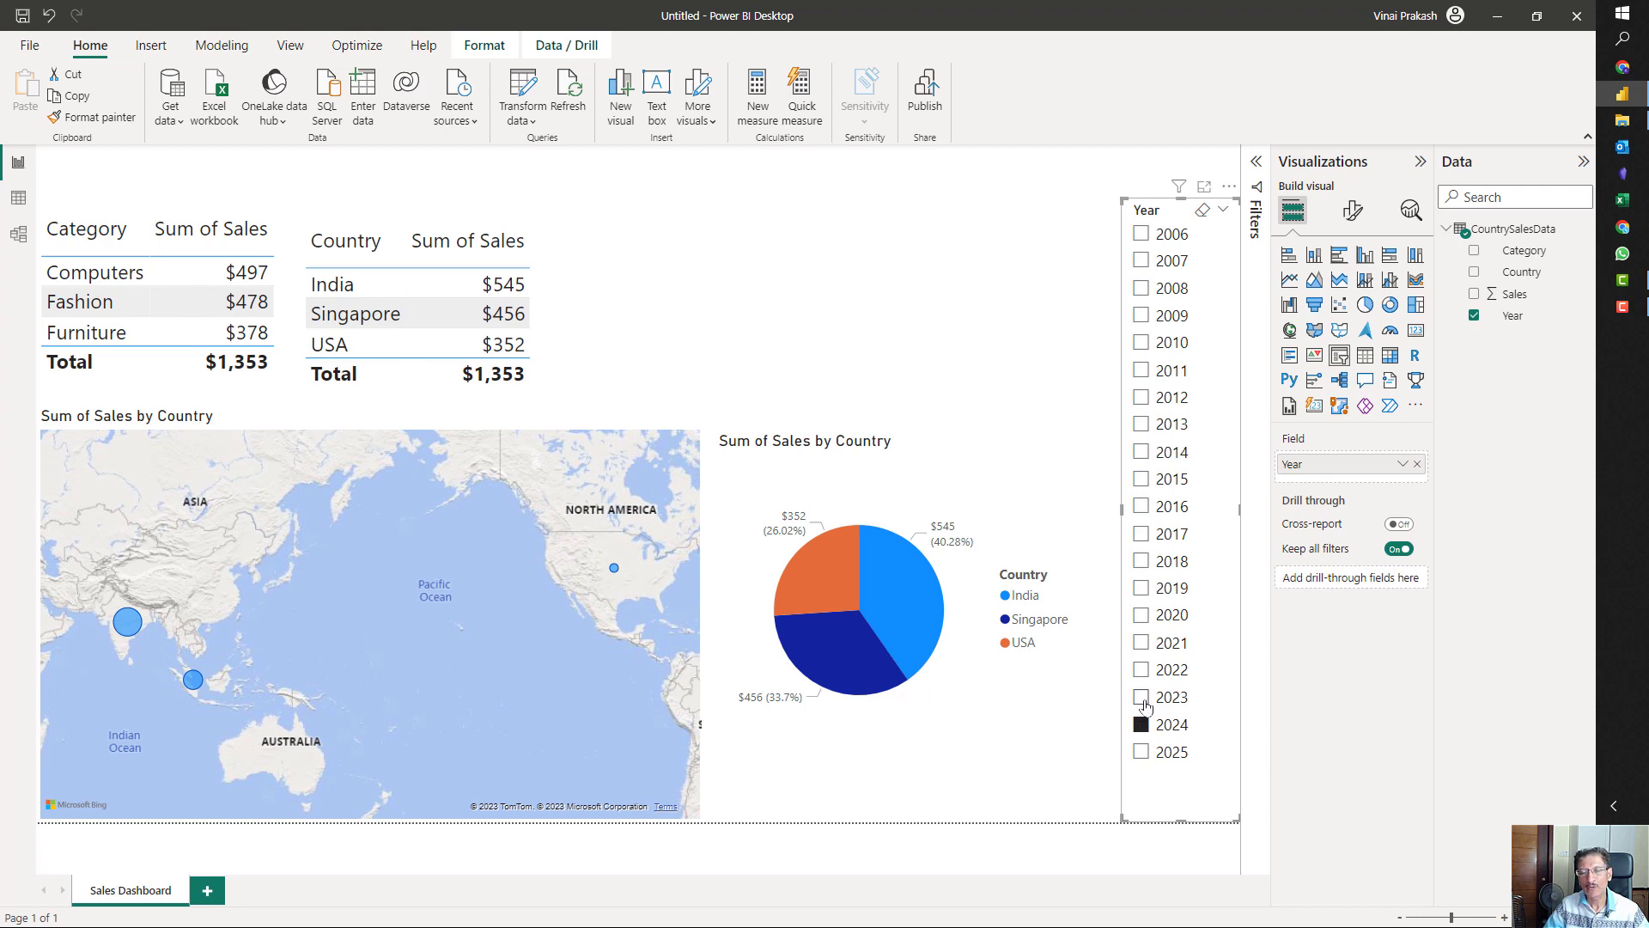
pyautogui.click(1141, 698)
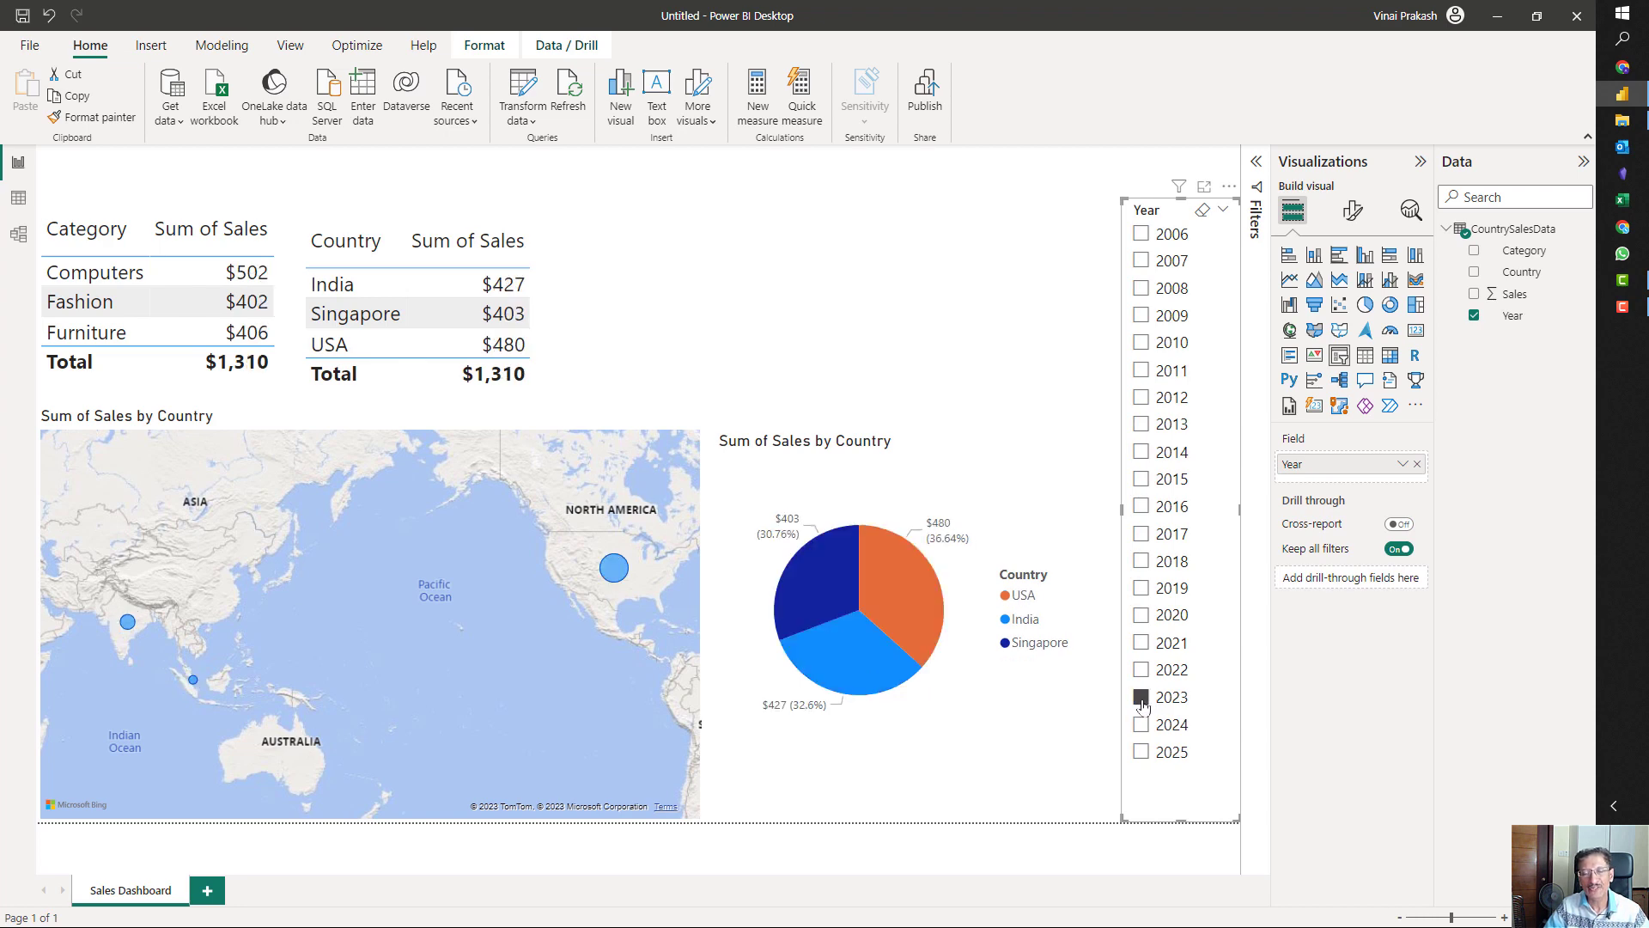
# - Filter the dashboard to the years 2022, 2023, 2024 and 2025 together using the Year slicer
pyautogui.click(1140, 671)
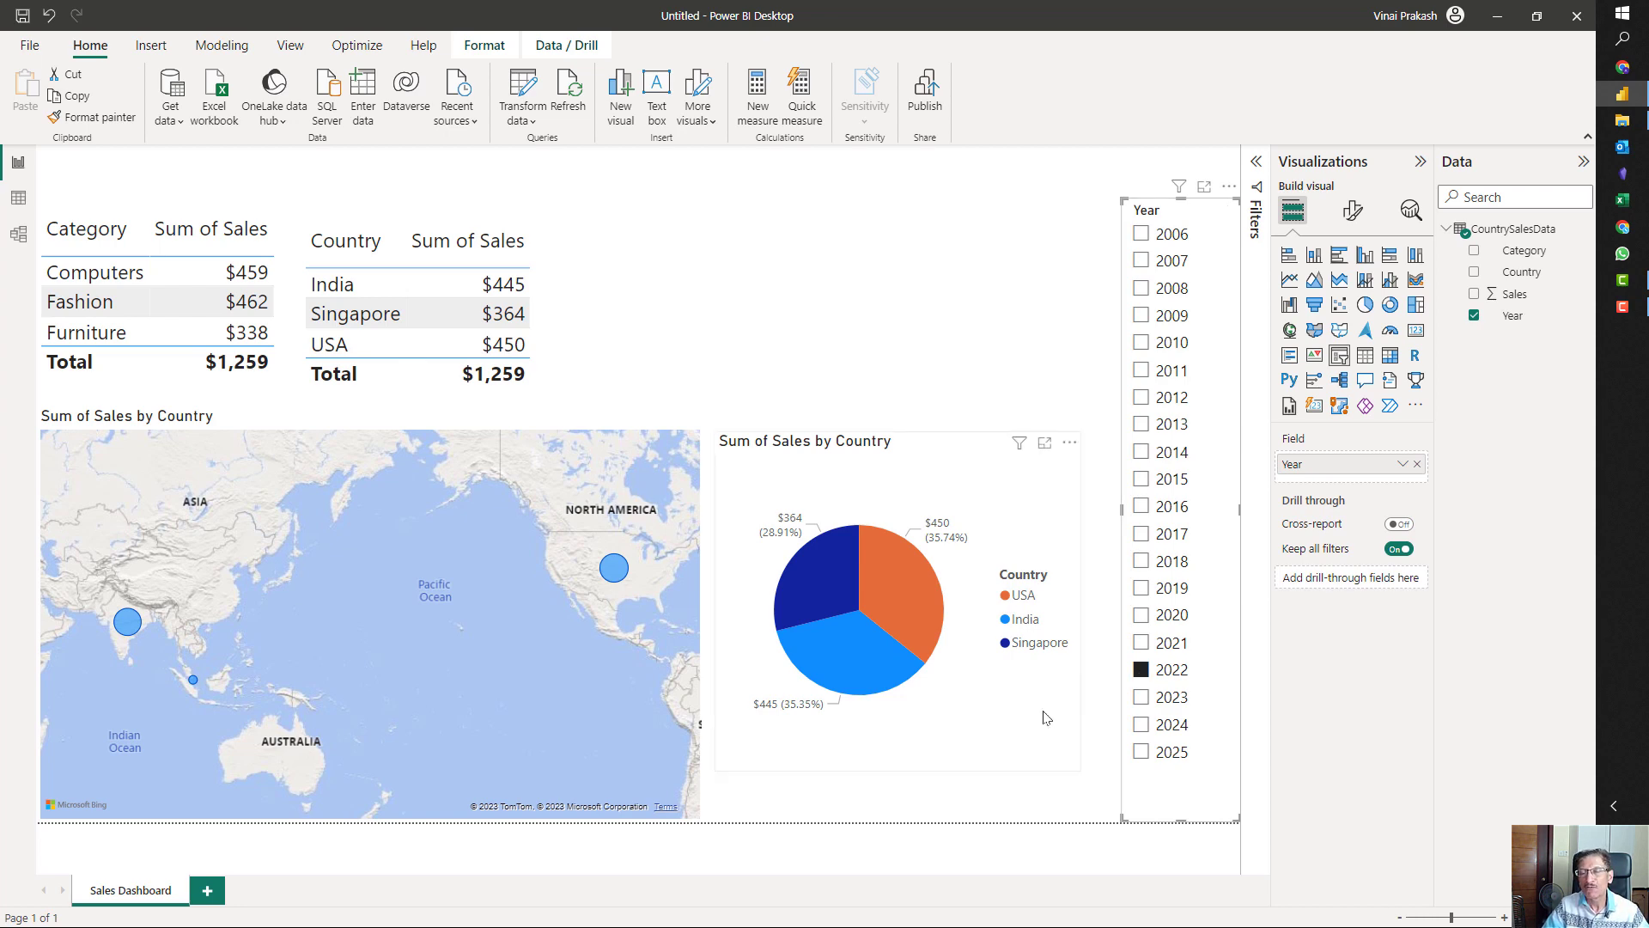
pyautogui.click(1142, 699)
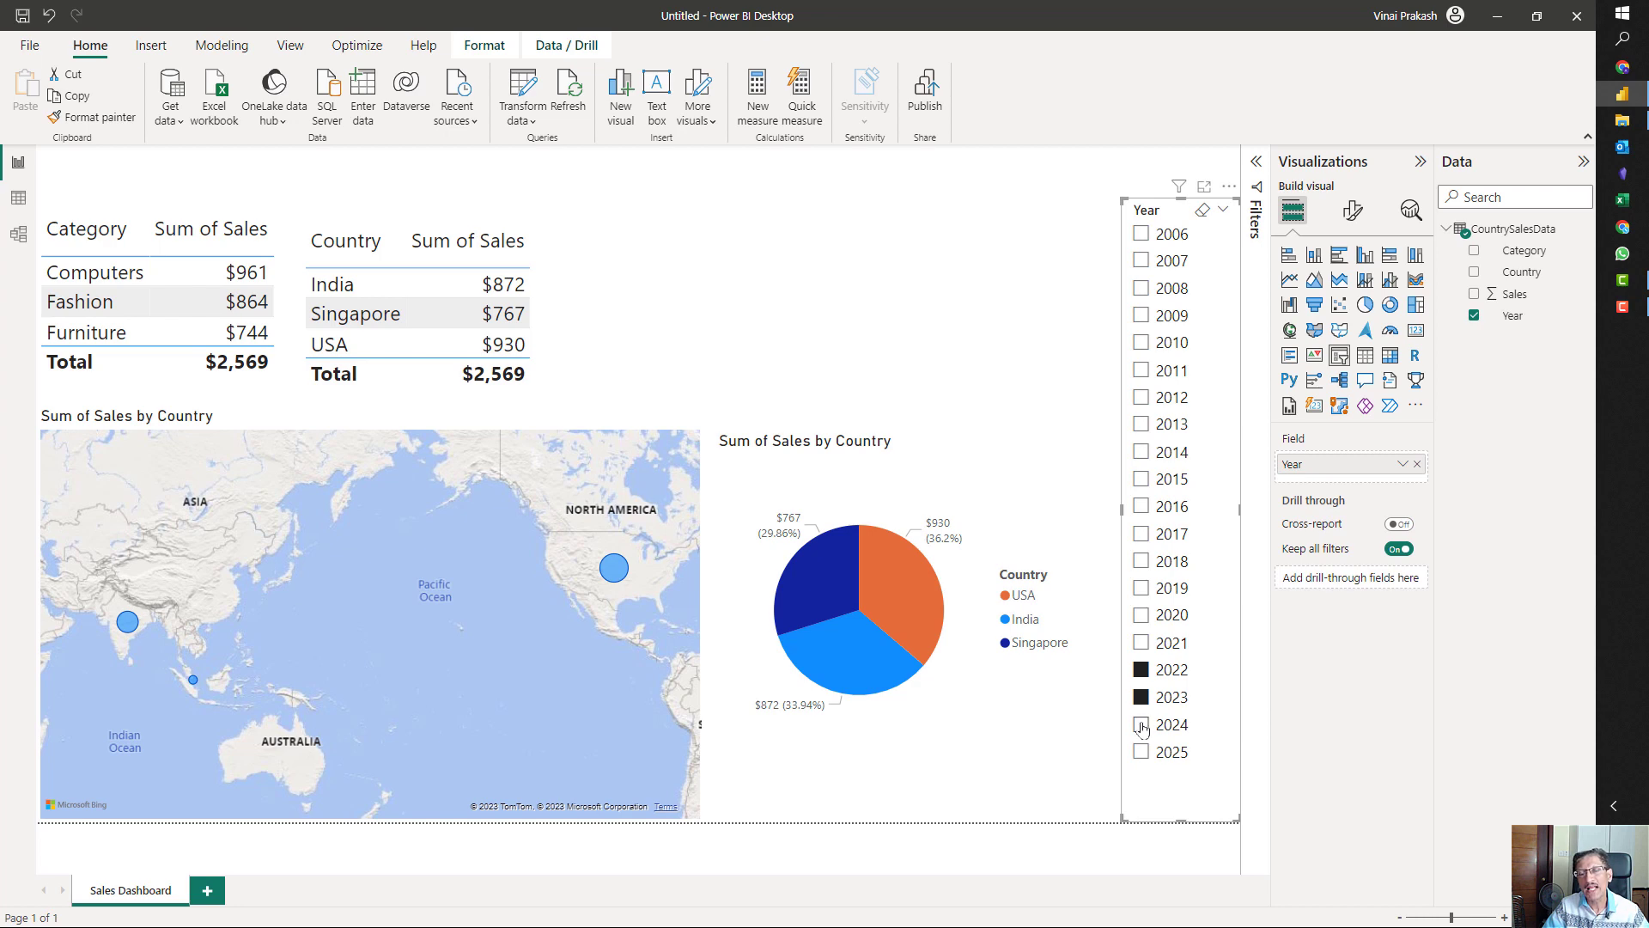
pyautogui.click(1141, 726)
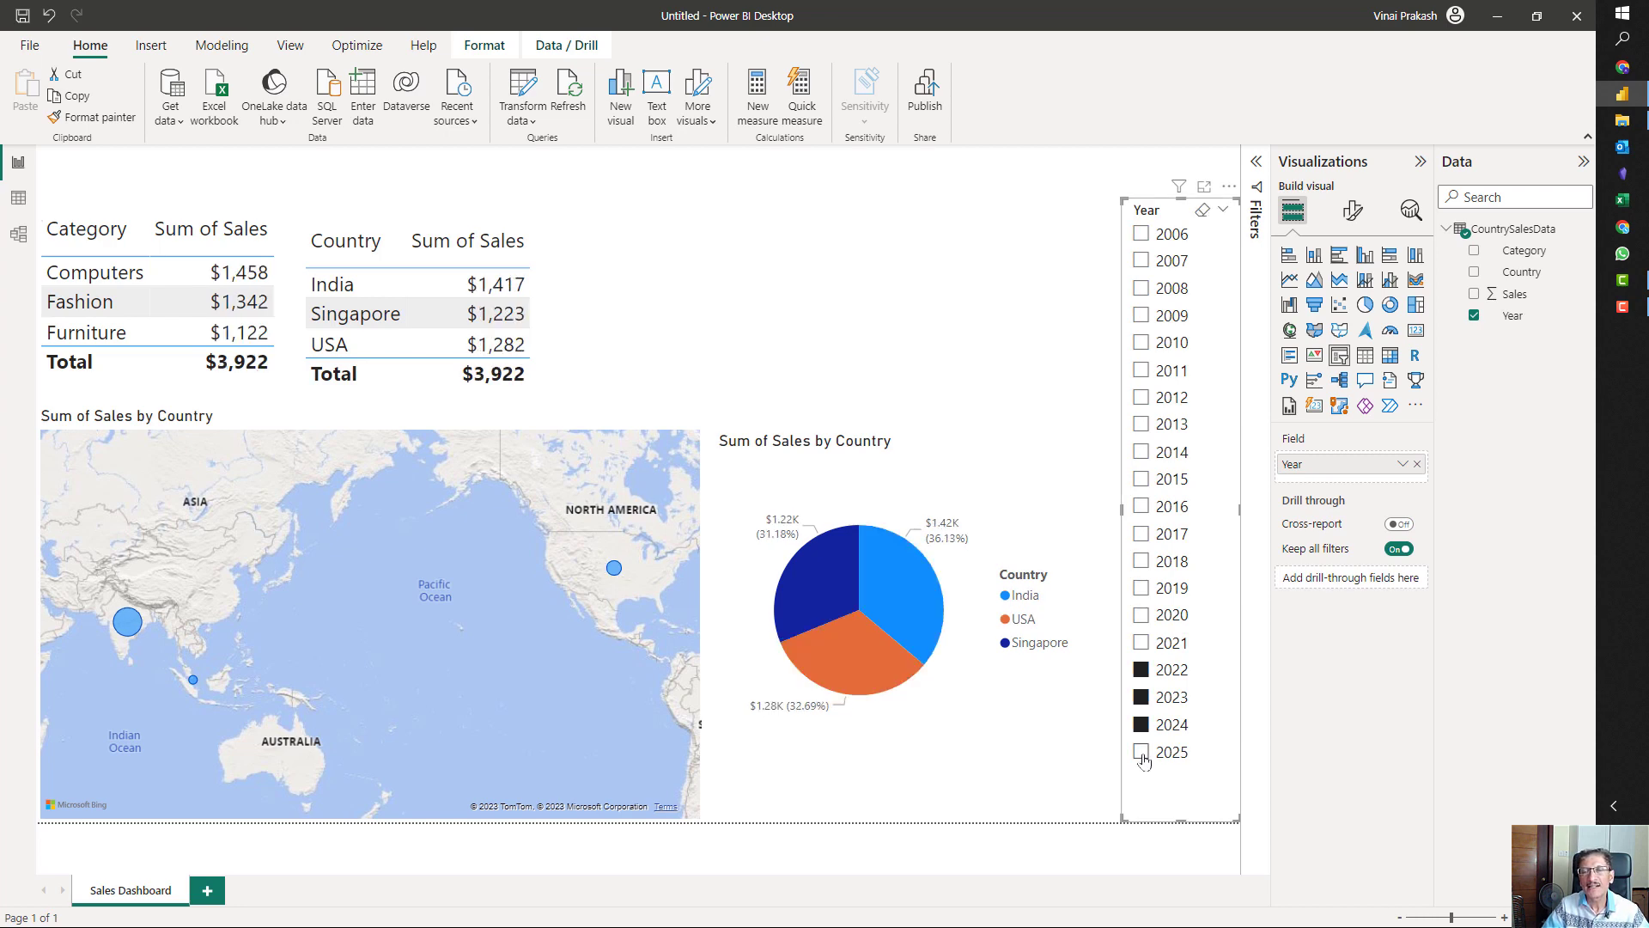
pyautogui.click(1141, 752)
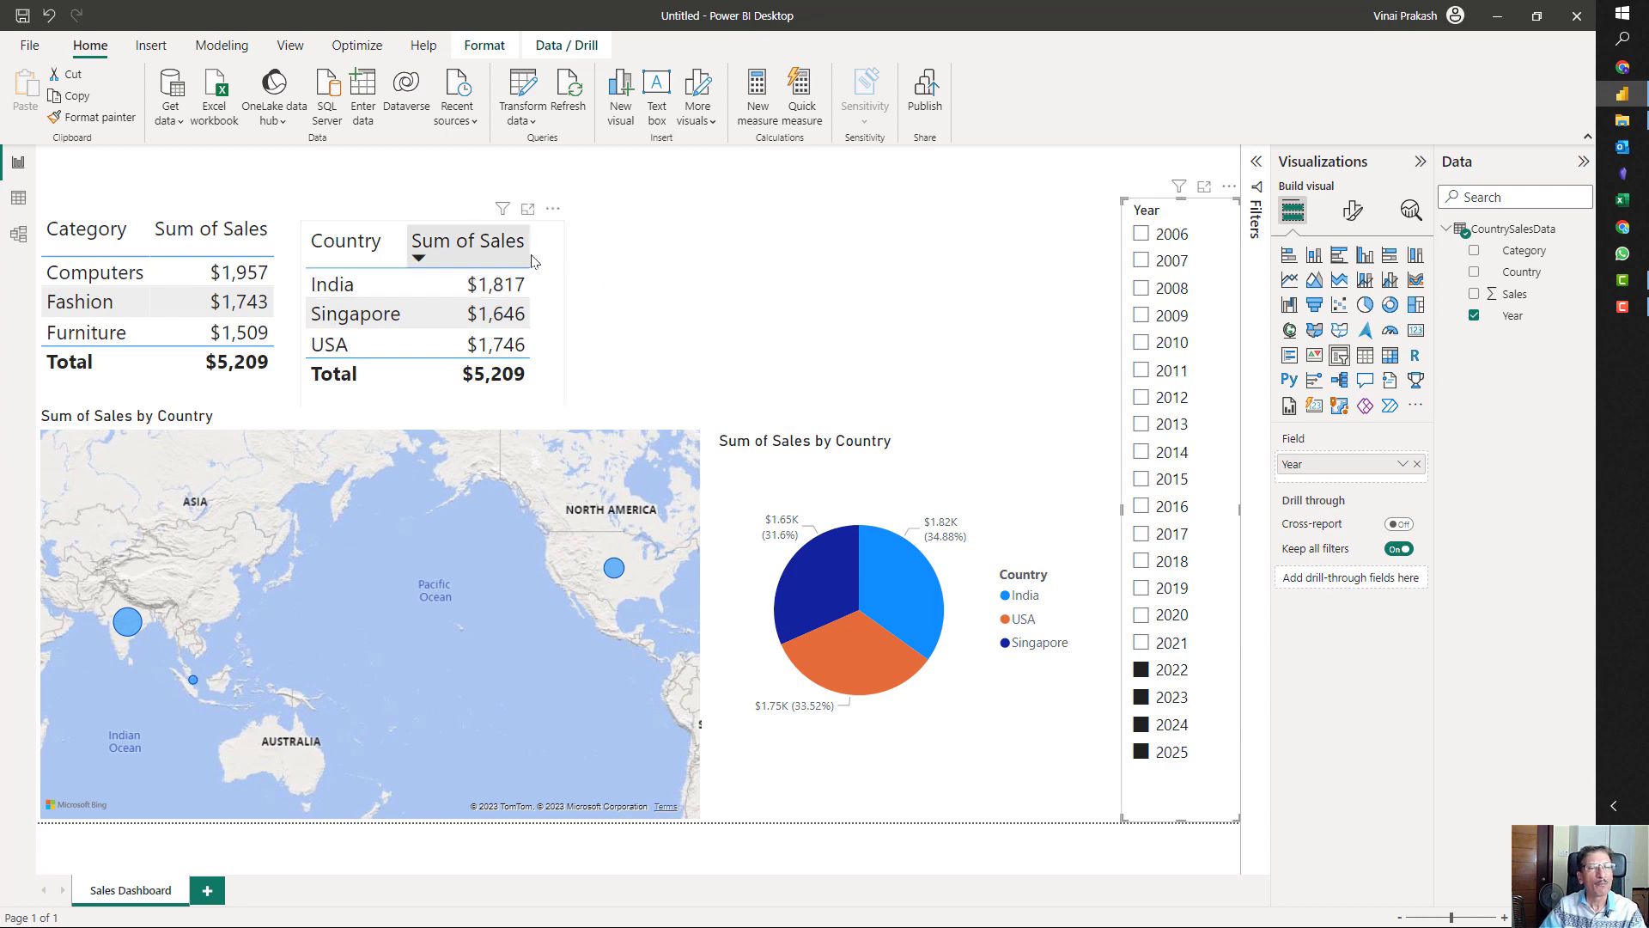
# - Shorten the country table's frame so it ends above the map
pyautogui.click(429, 223)
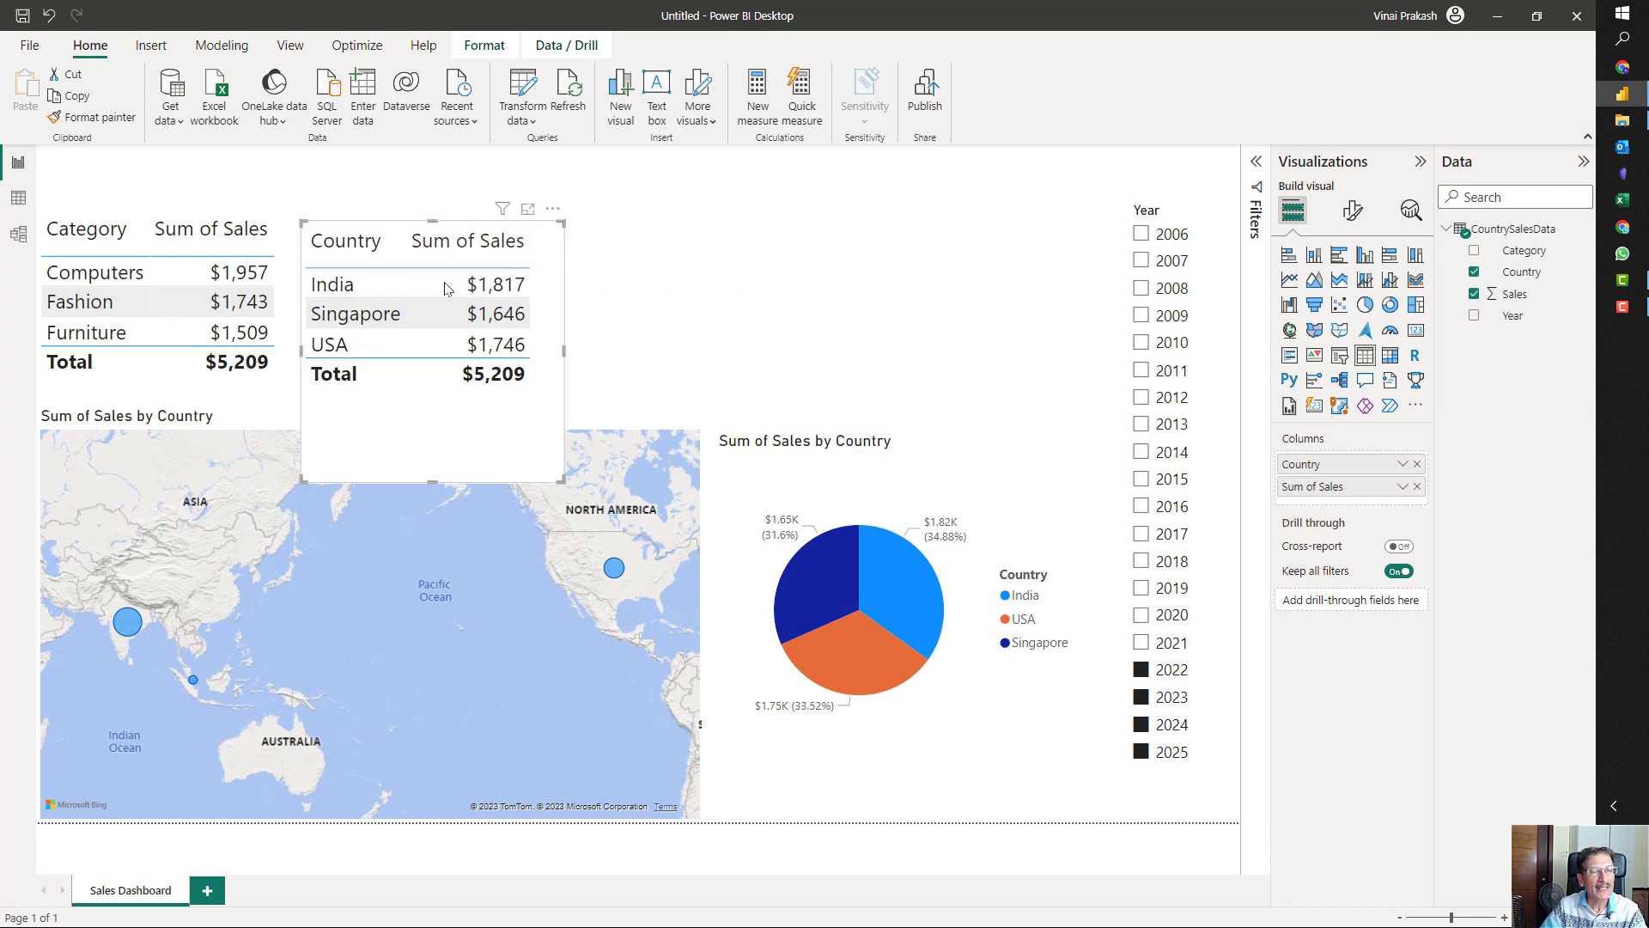
pyautogui.moveTo(433, 484); pyautogui.dragTo(435, 414)
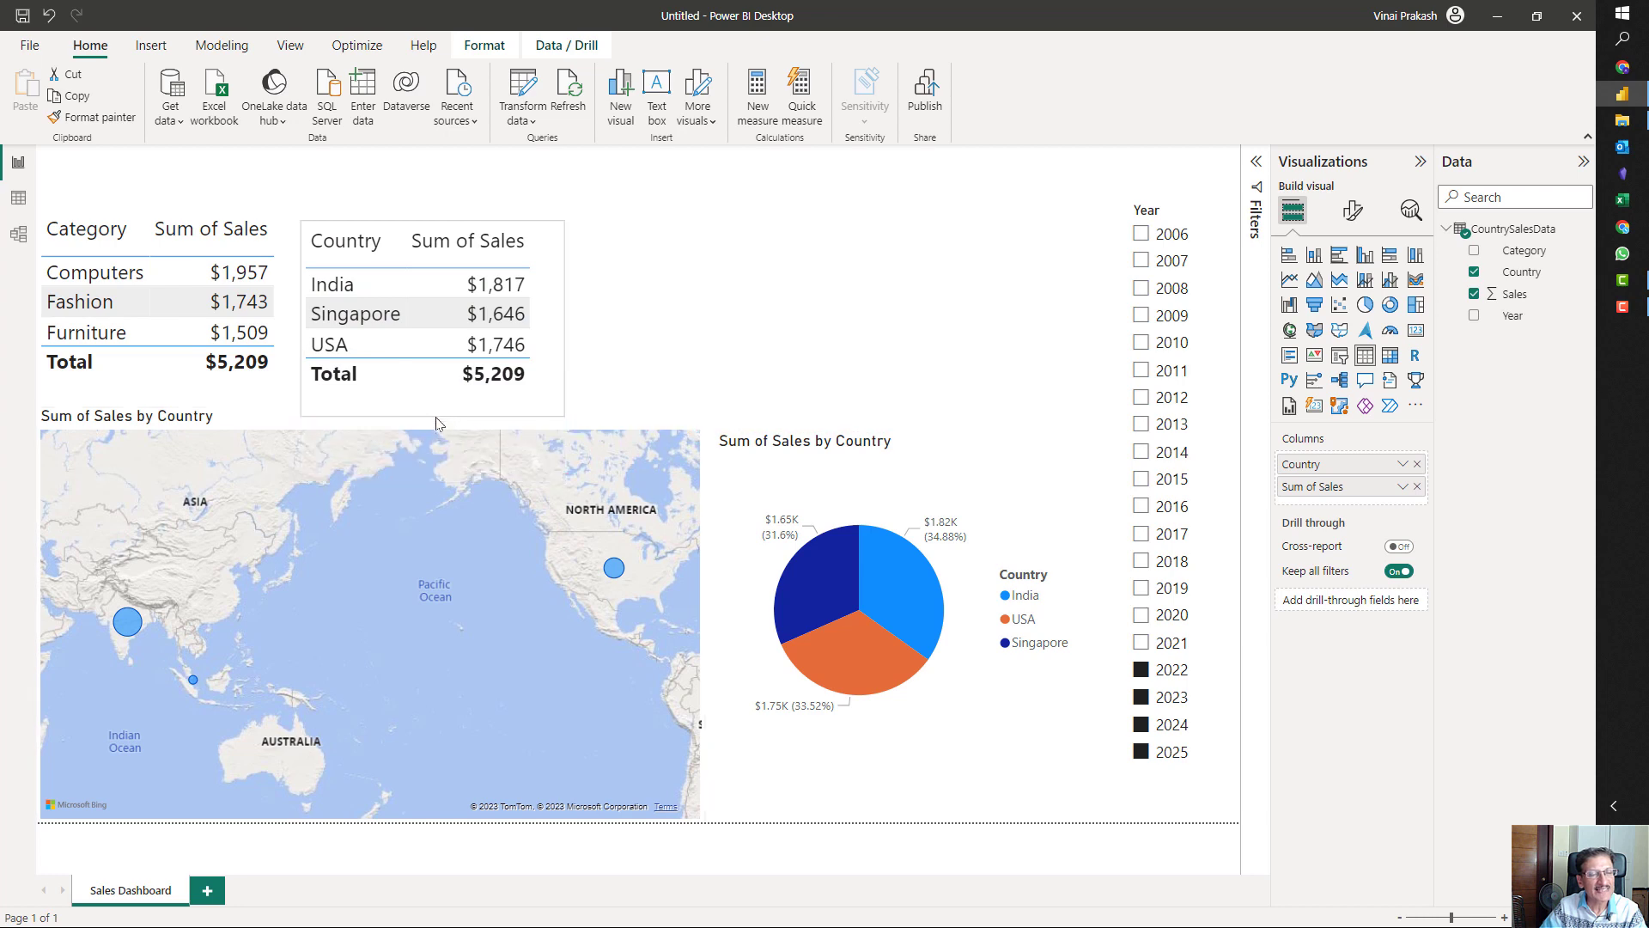
# - Move the country table up so it lines up with the category table, and deselect it
pyautogui.moveTo(438, 221); pyautogui.dragTo(438, 220)
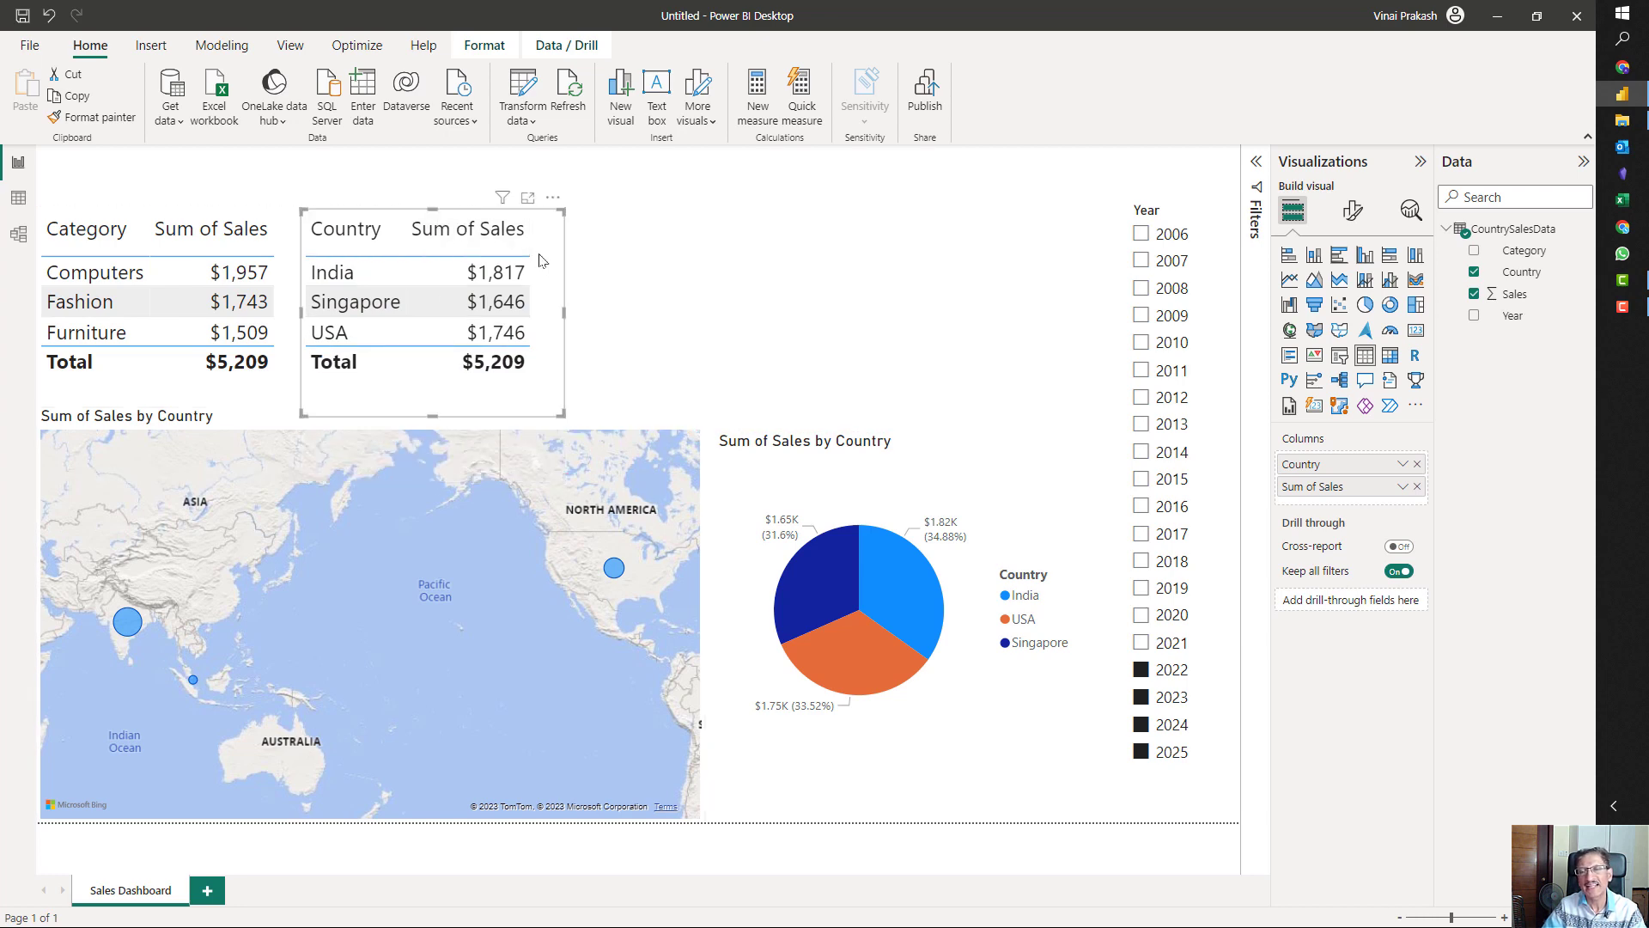
pyautogui.click(696, 272)
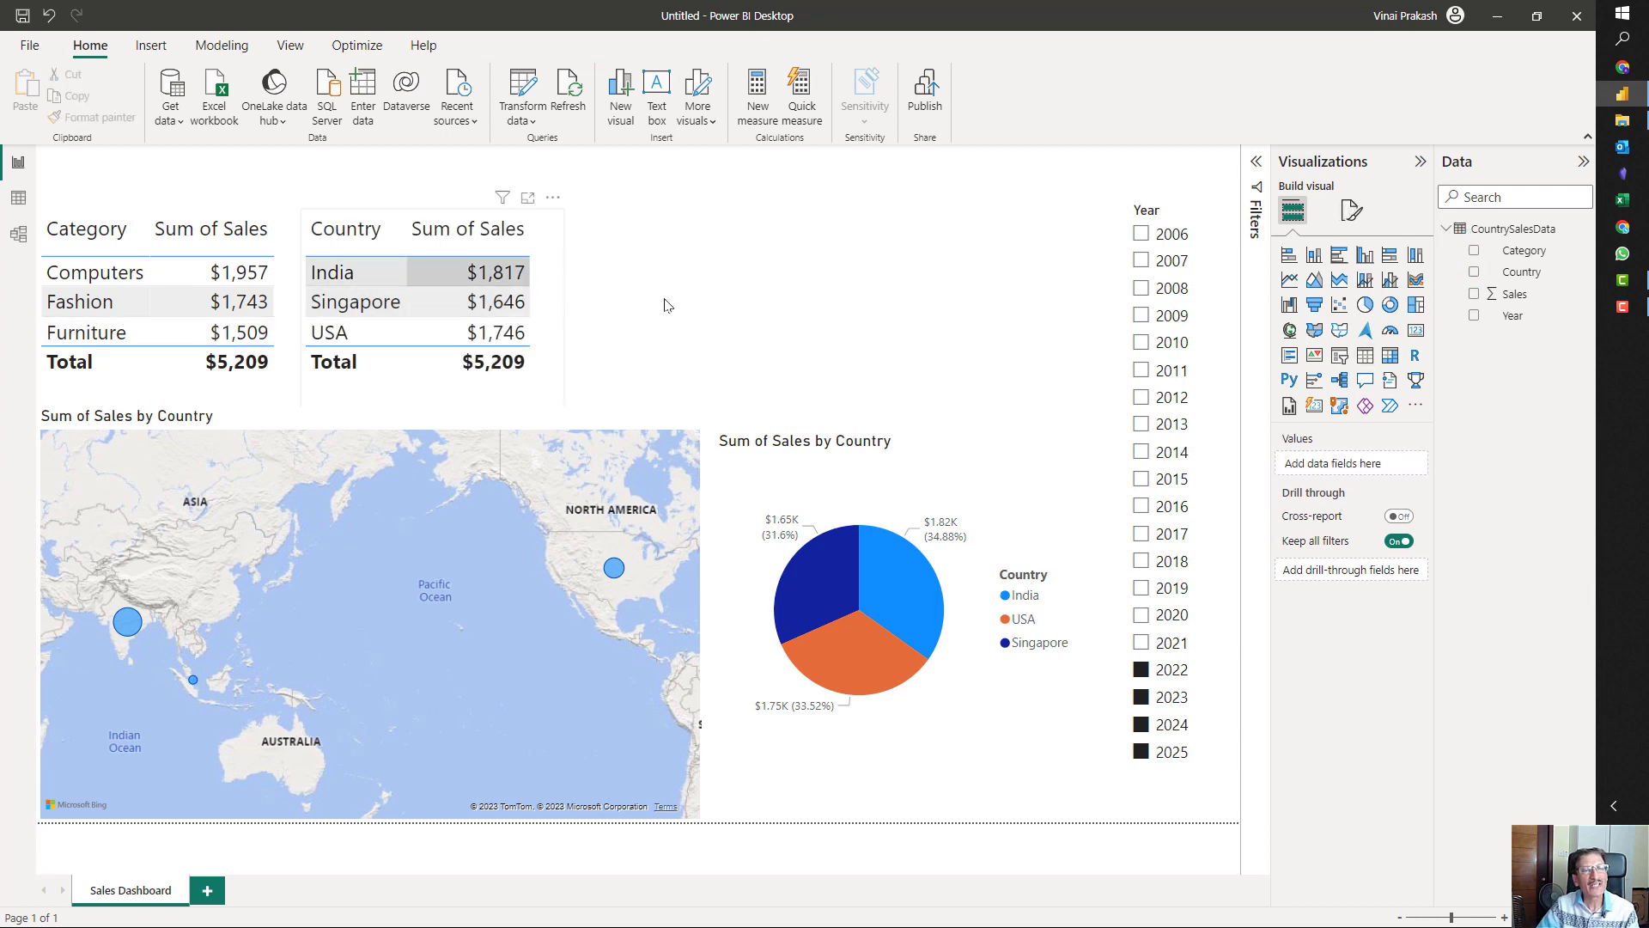
# - Cross-filter the dashboard by Singapore and then by Fashion, and shorten the category table's frame so it ends above the map
pyautogui.click(359, 310)
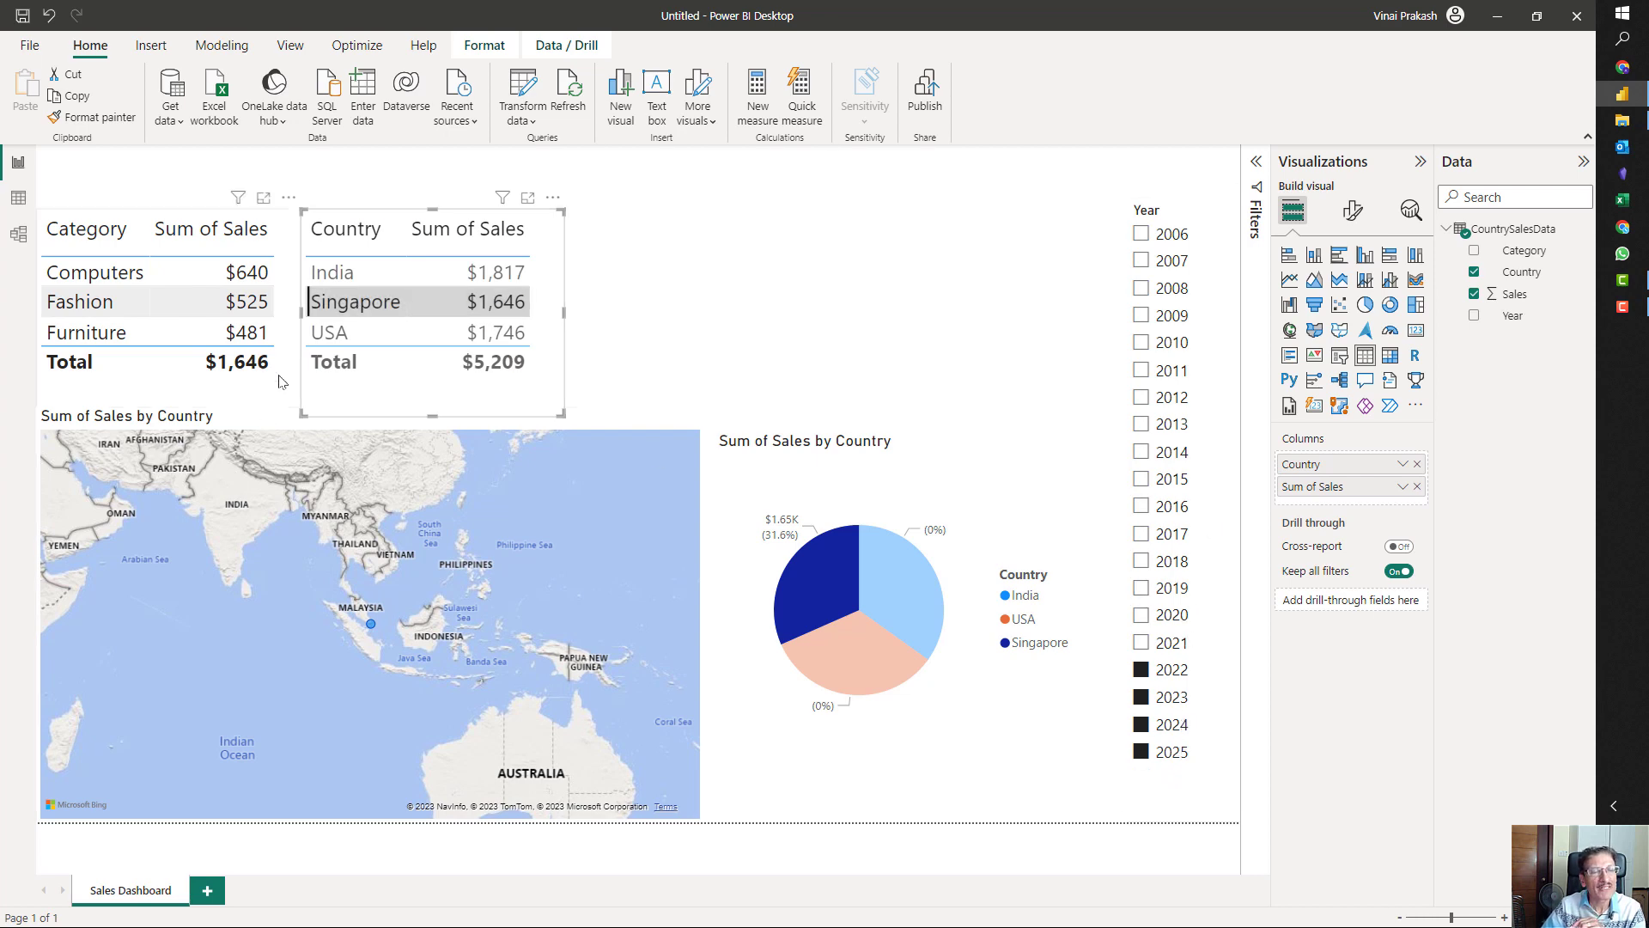
pyautogui.click(86, 312)
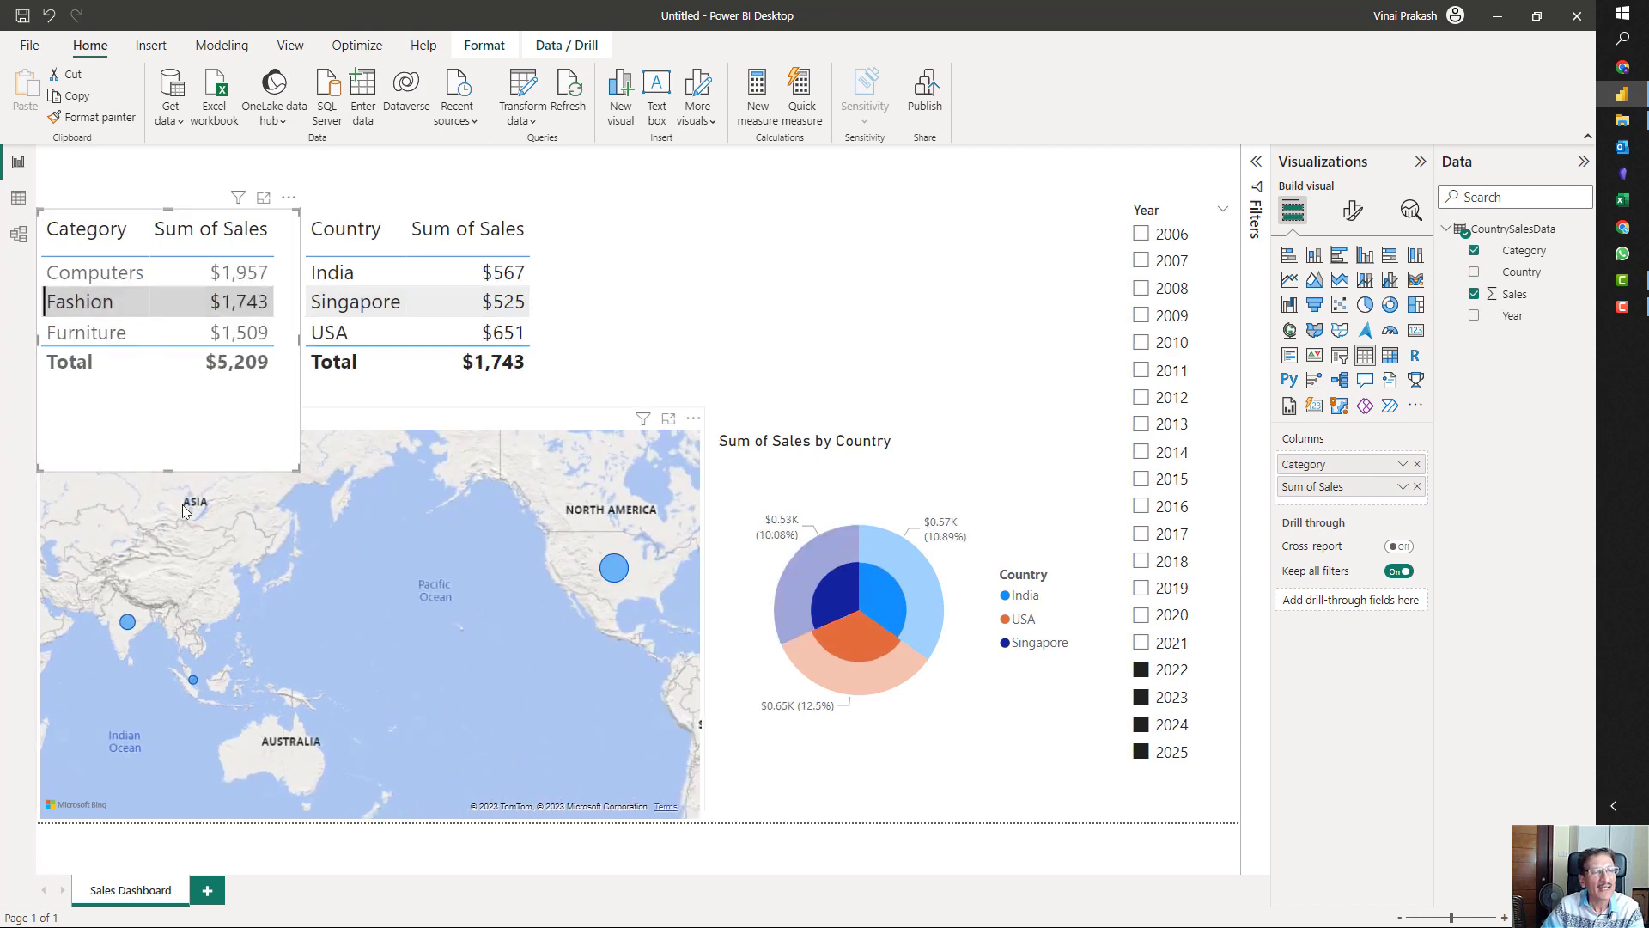
pyautogui.moveTo(169, 471); pyautogui.dragTo(172, 395)
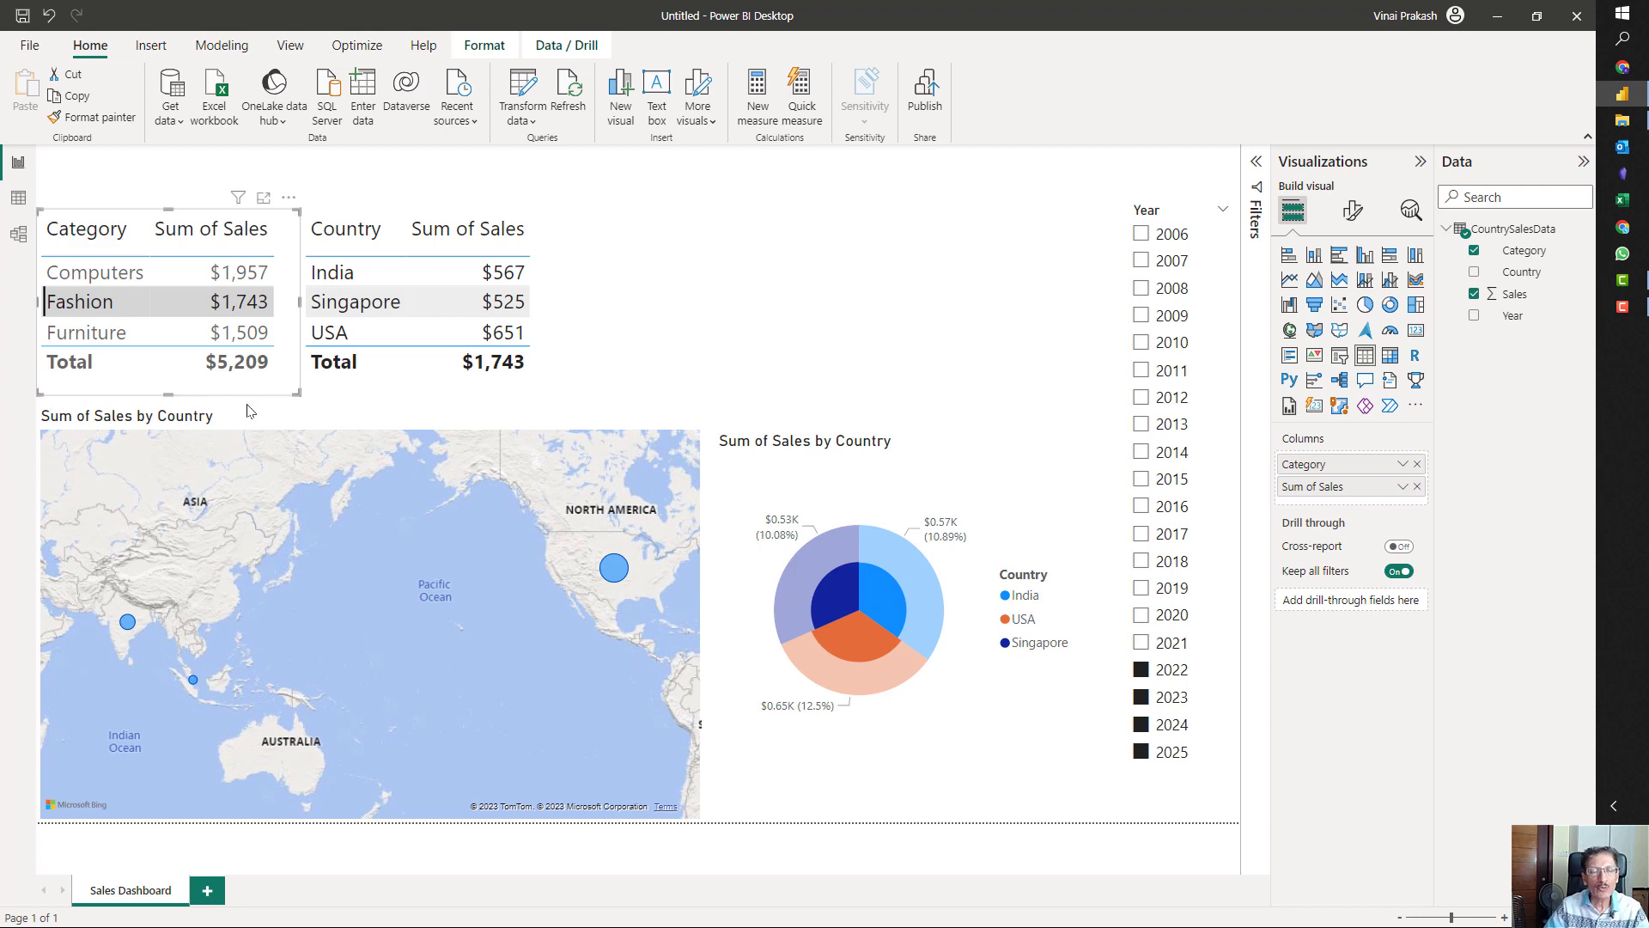
pyautogui.click(771, 283)
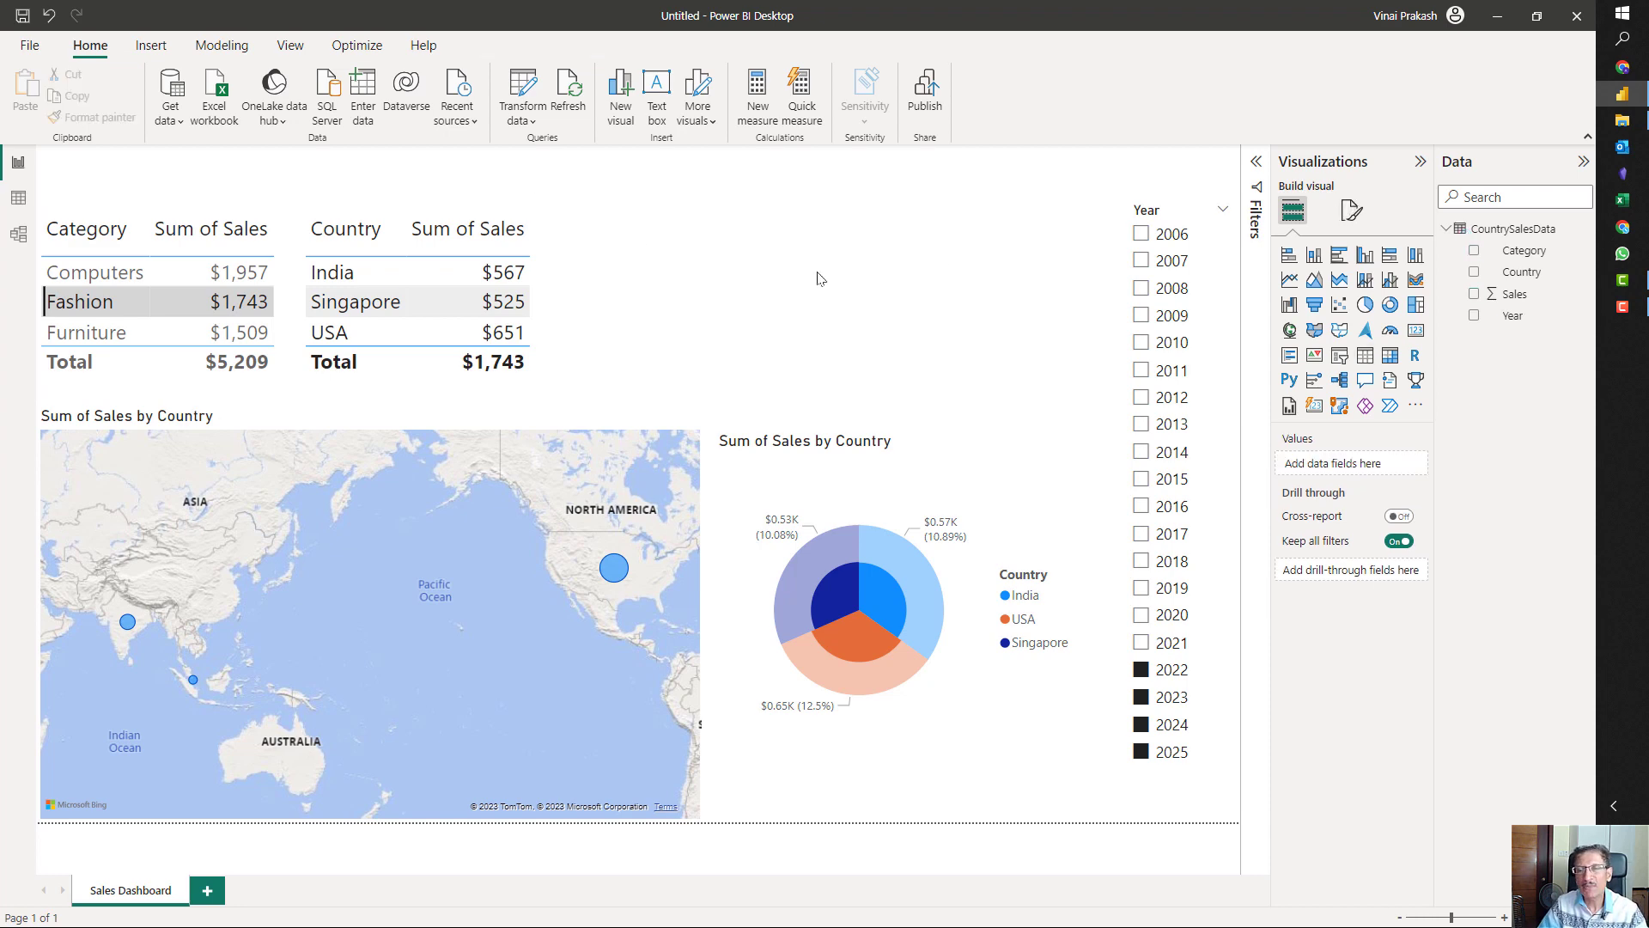
# - Add a stacked column chart of Sales by Country in the empty space above the pie chart
pyautogui.click(1314, 256)
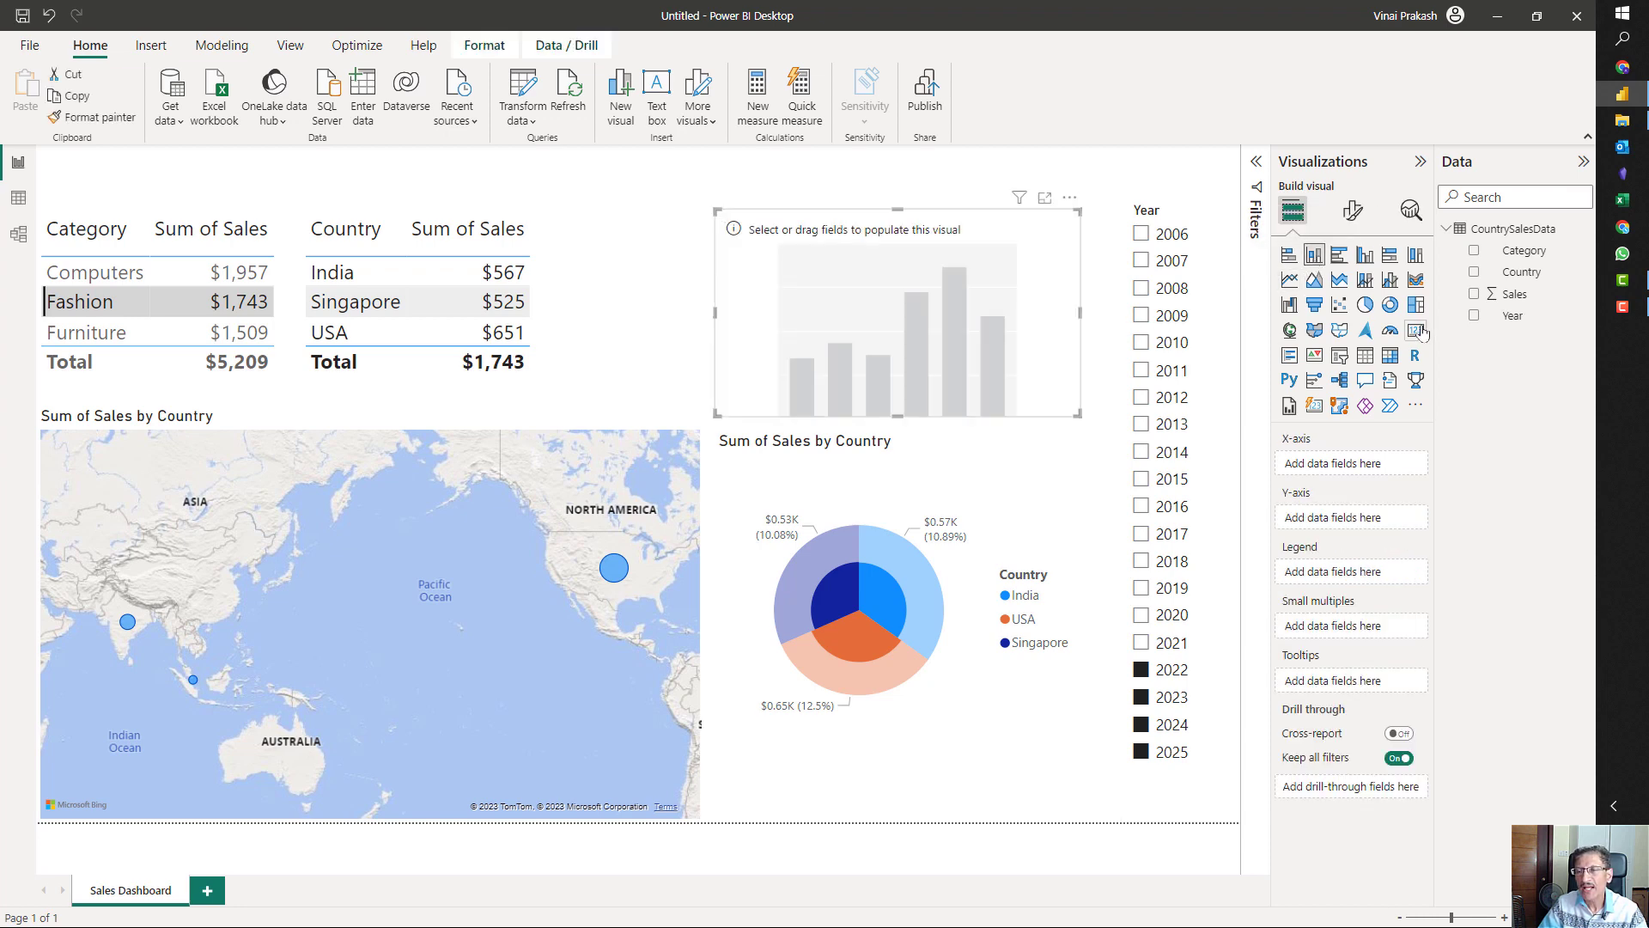
pyautogui.click(1473, 294)
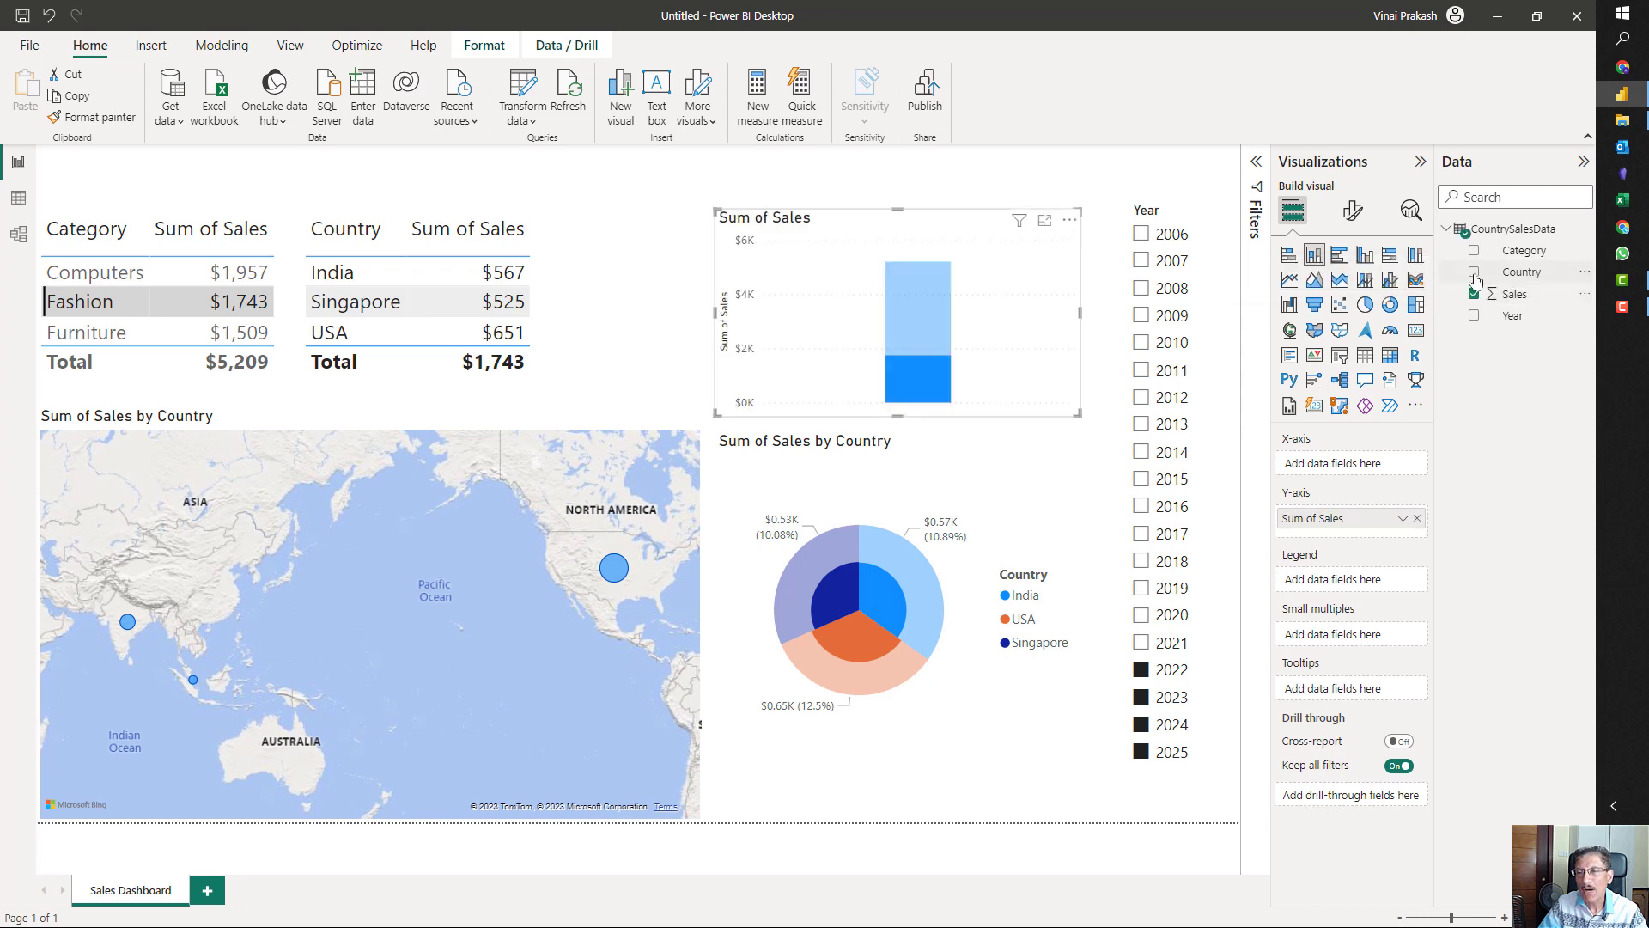
pyautogui.click(1474, 273)
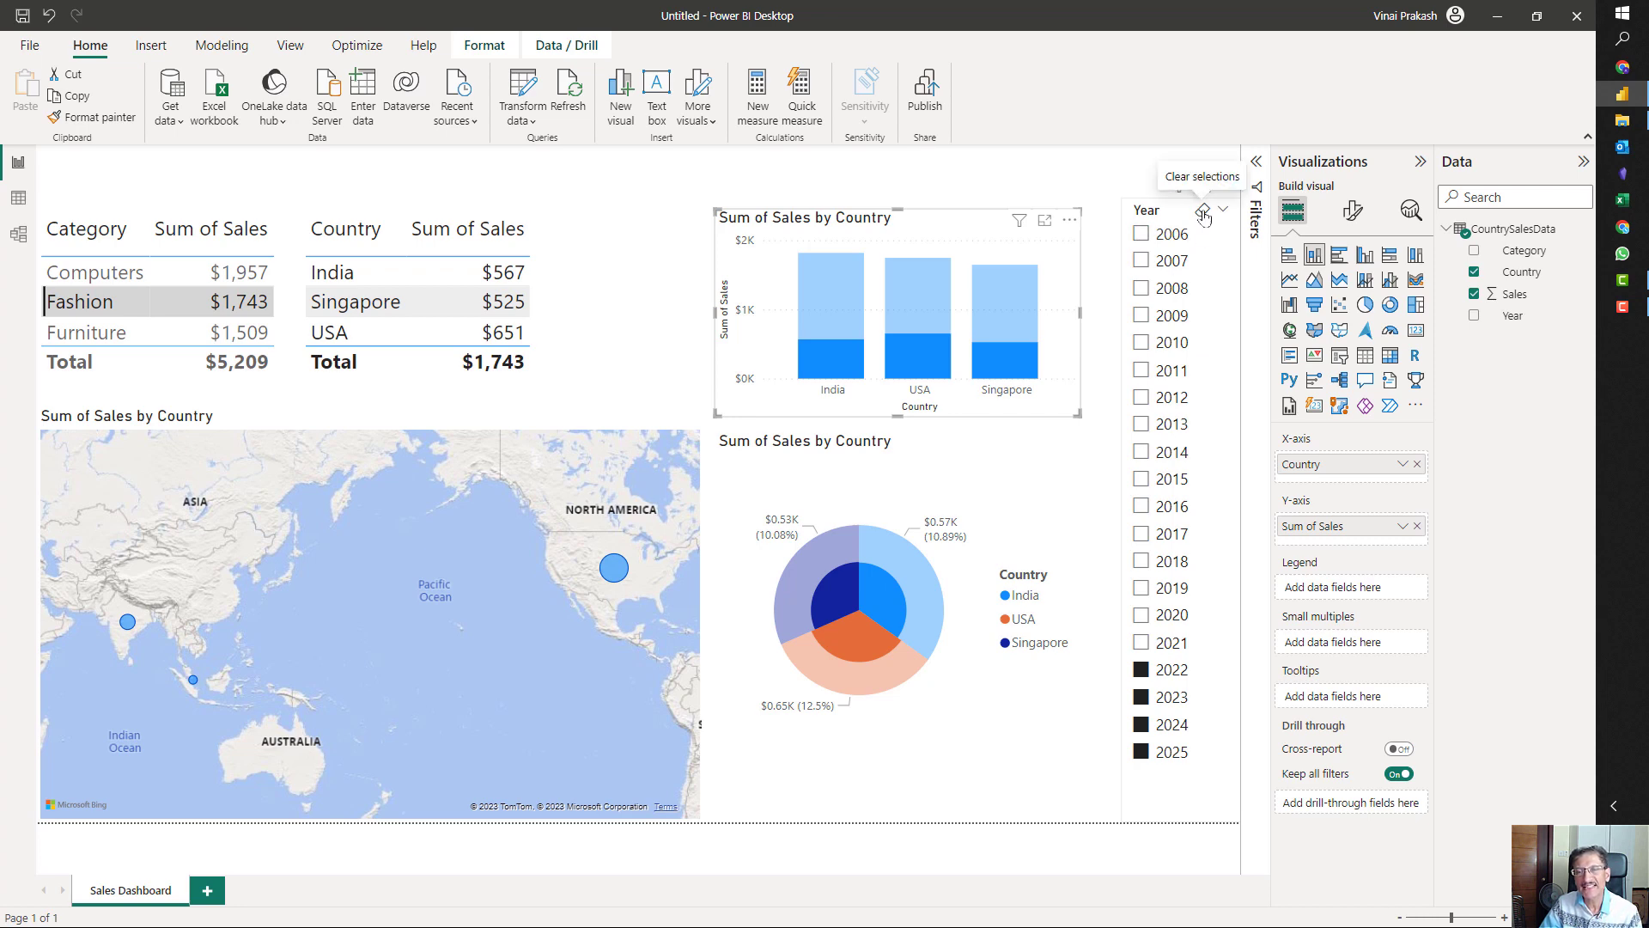
# - Clear the Year slicer and the Fashion filter, and test highlighting India on and off in the column chart
pyautogui.click(1203, 212)
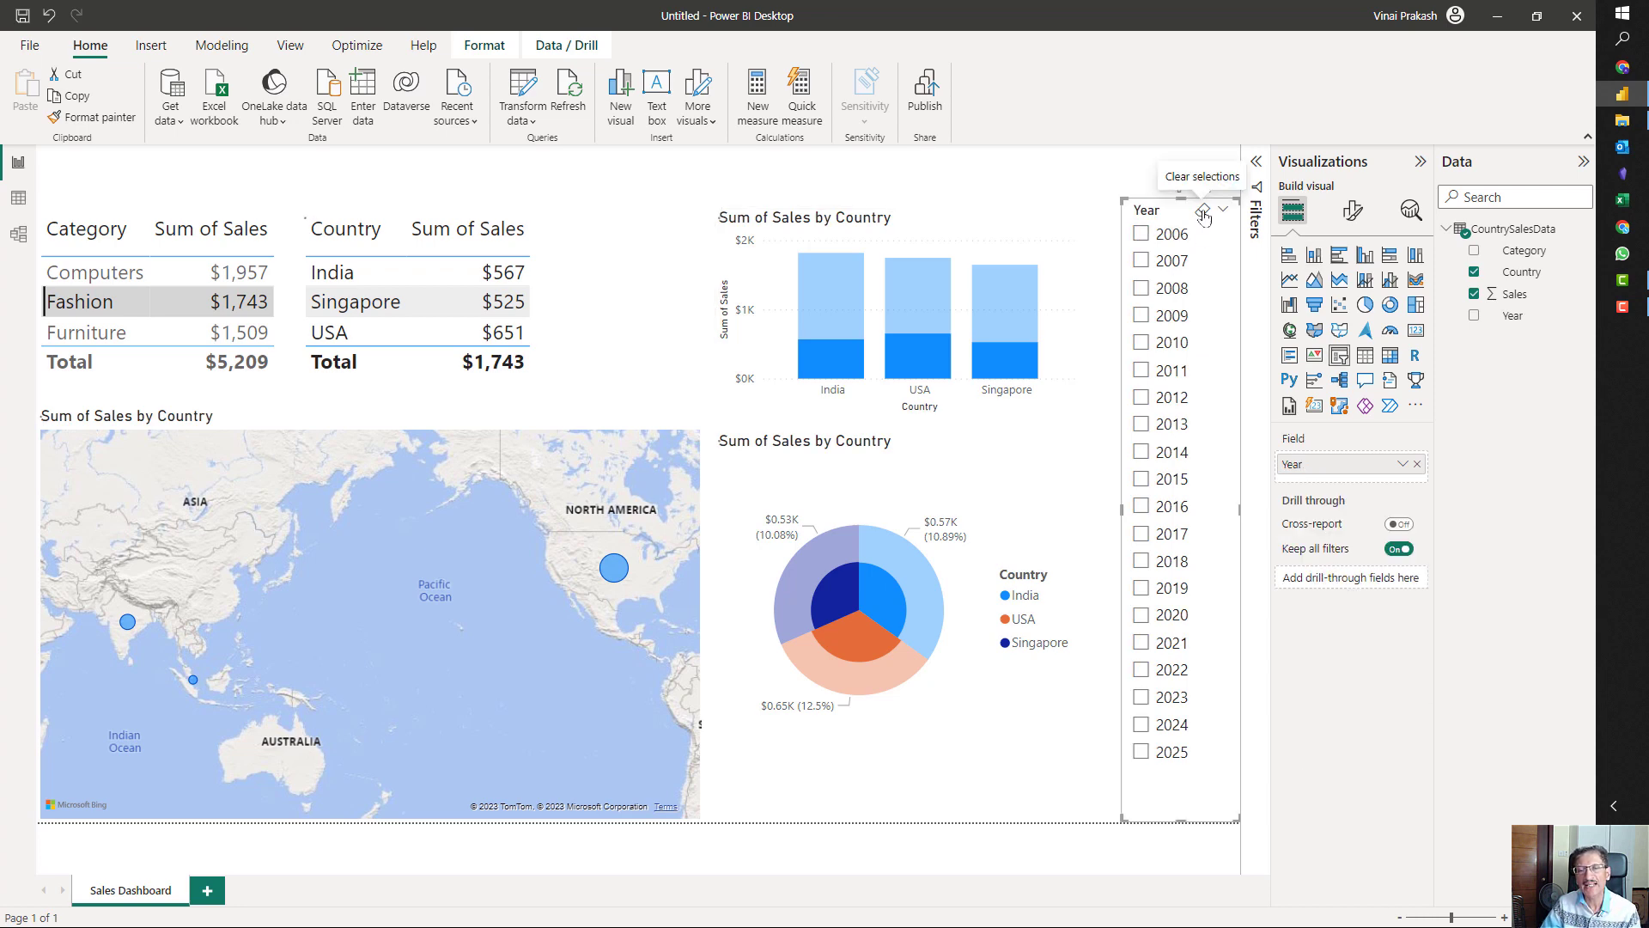
pyautogui.click(74, 302)
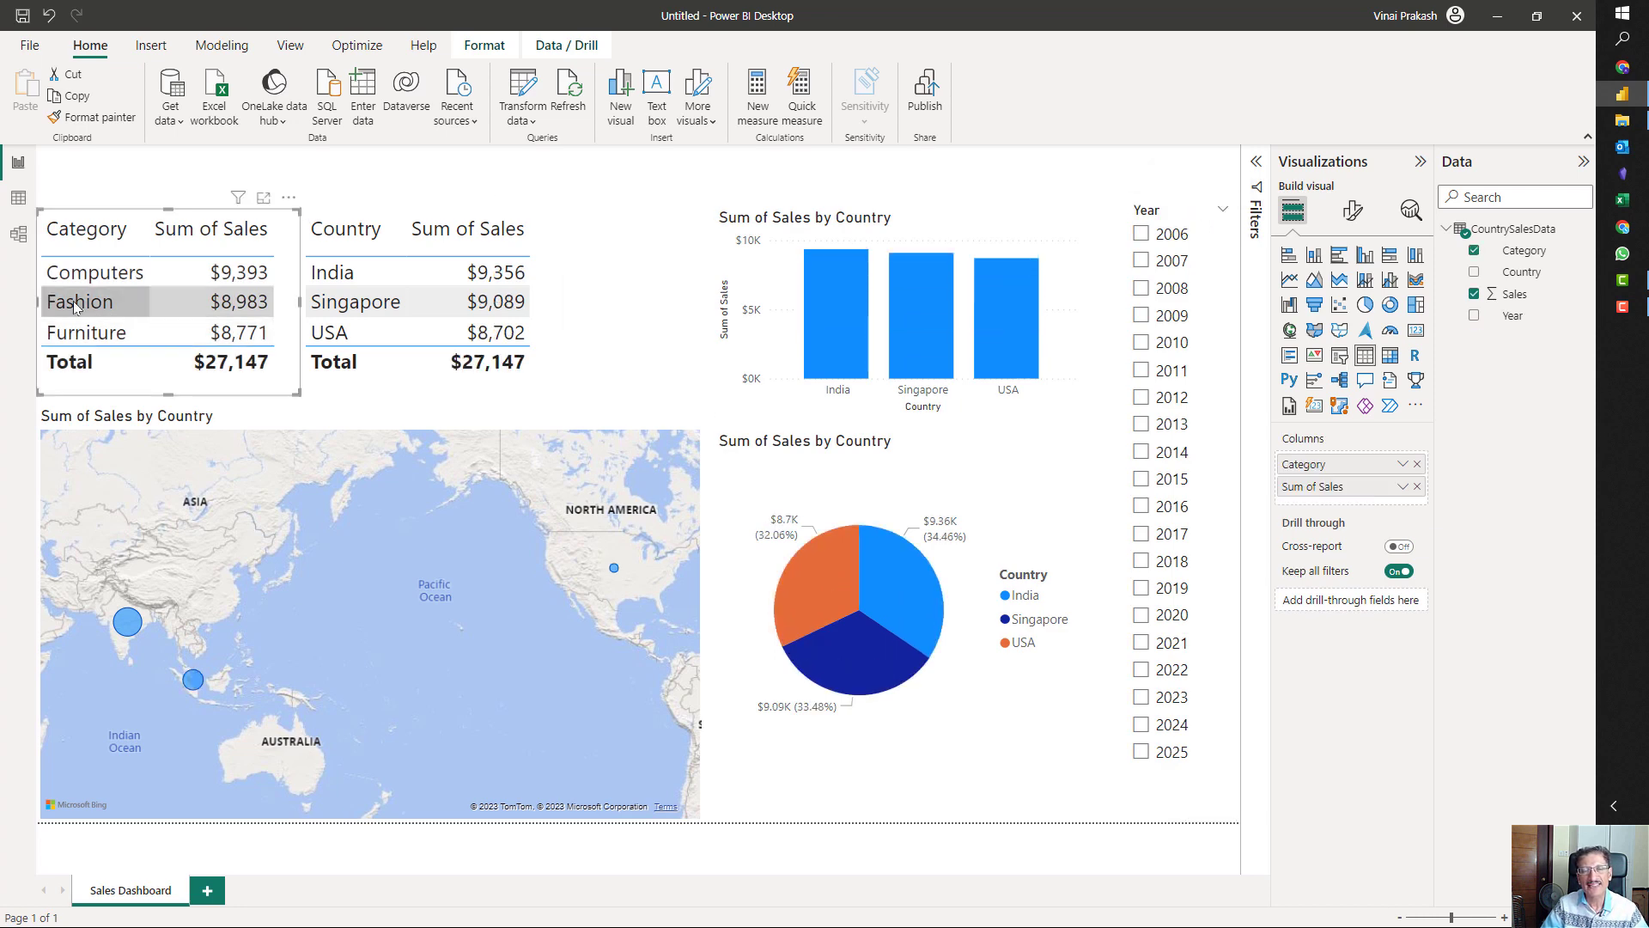
pyautogui.click(819, 348)
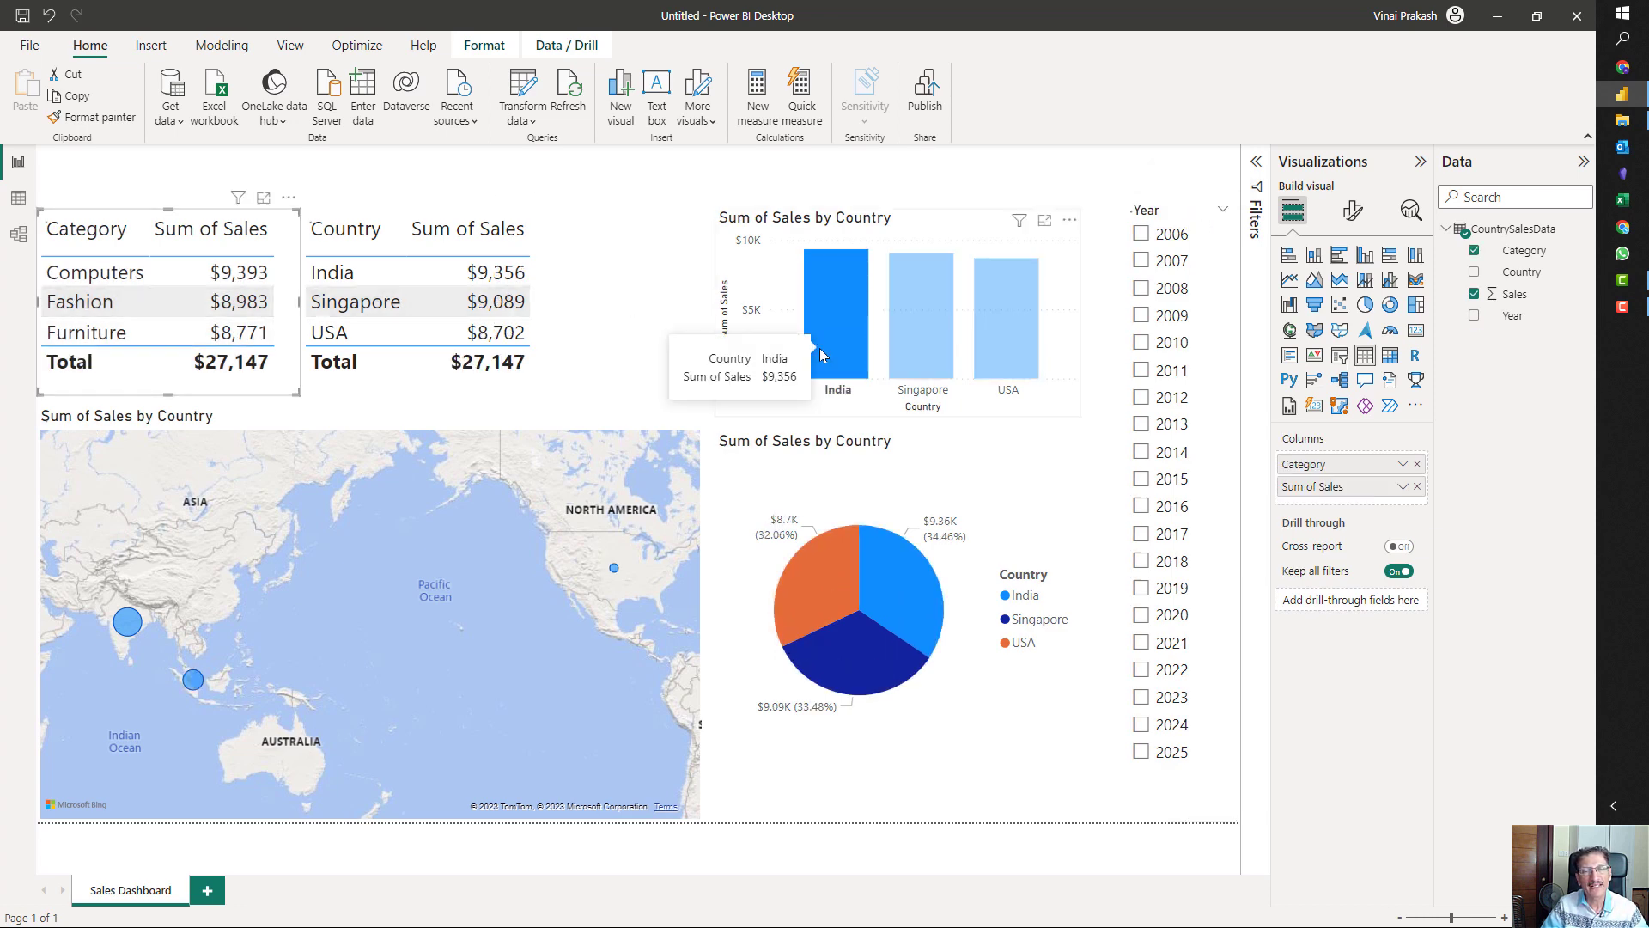
pyautogui.click(820, 348)
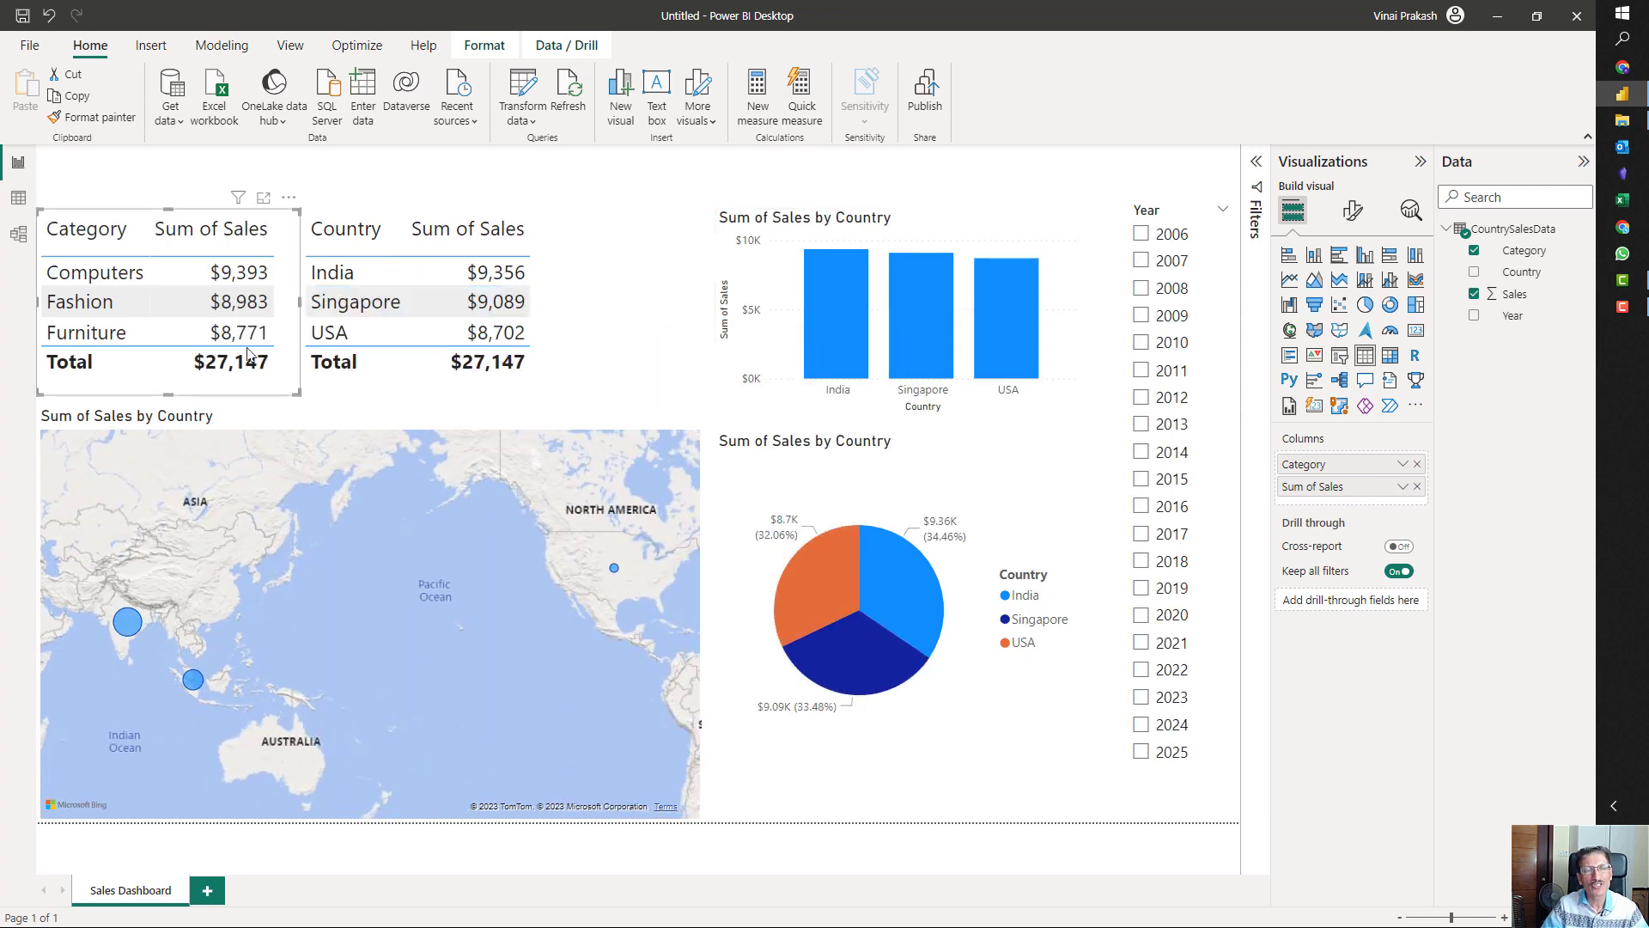
# - Cross-filter the dashboard by Fashion and compare its sales for 2023 and 2024 using the Year slicer
pyautogui.click(58, 300)
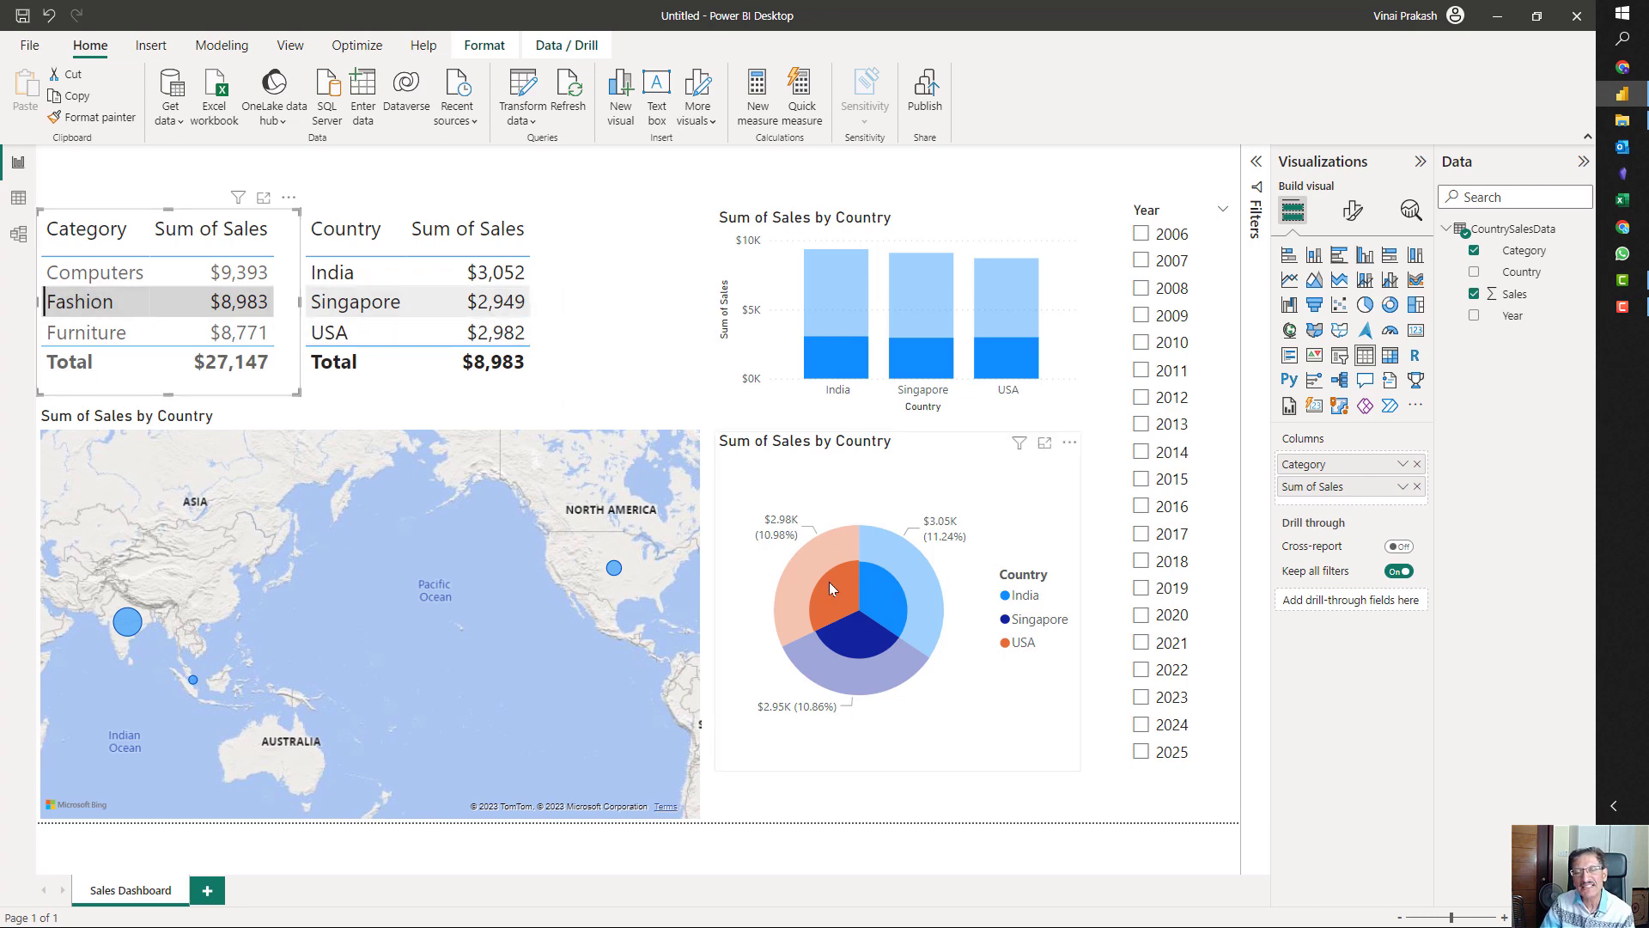
pyautogui.moveTo(852, 675)
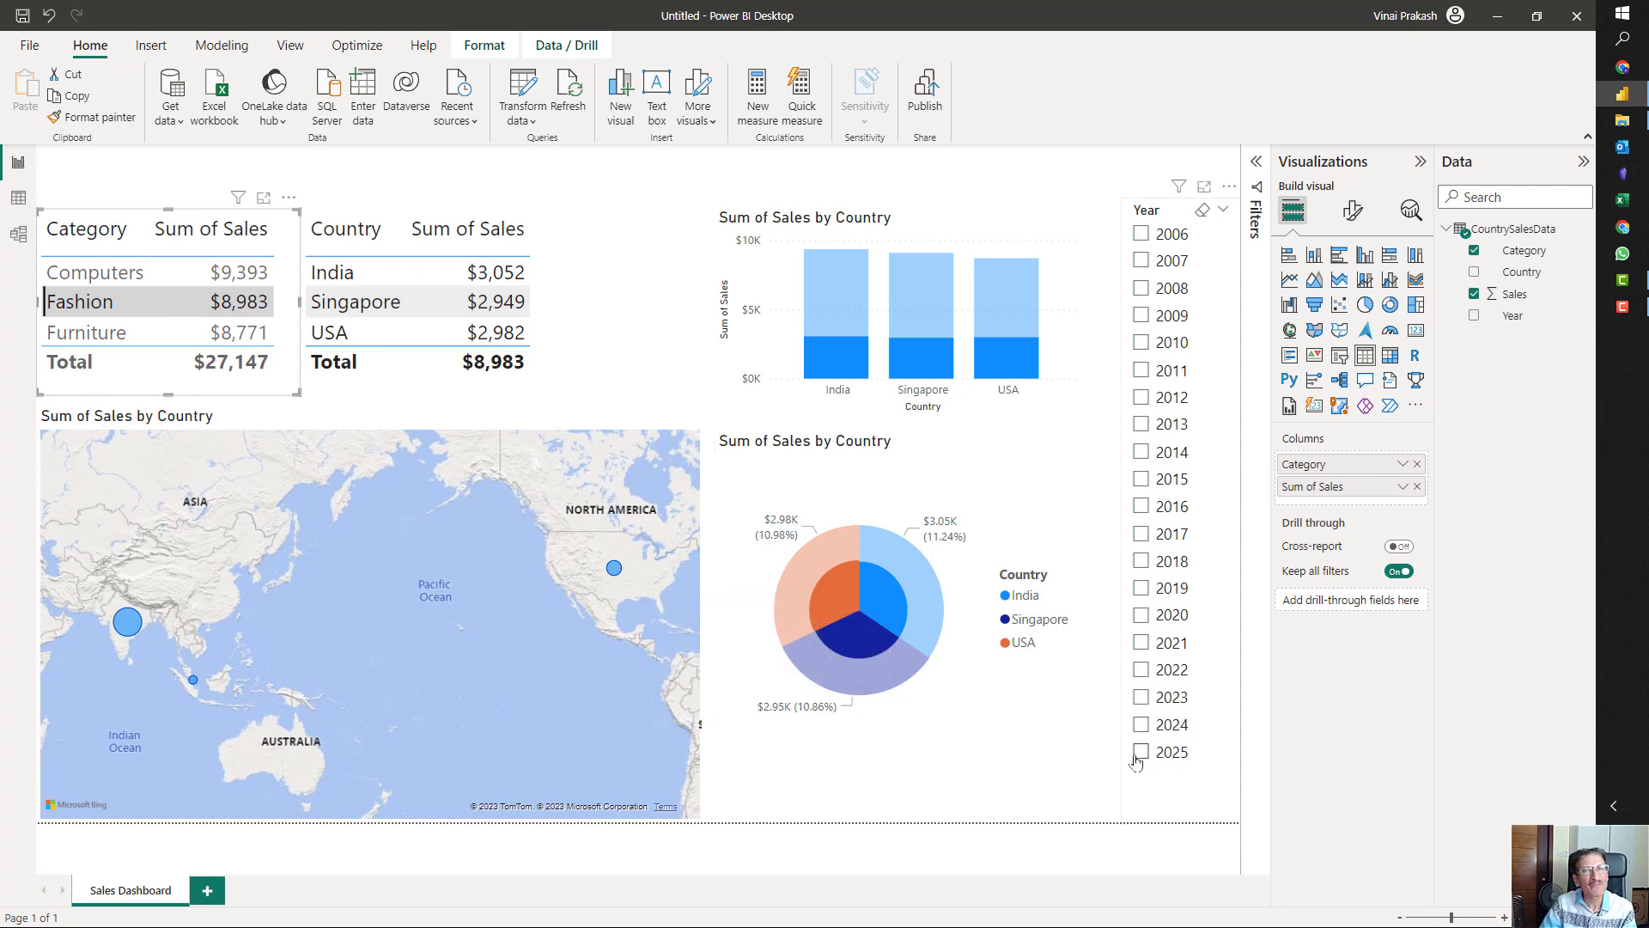
pyautogui.click(1141, 699)
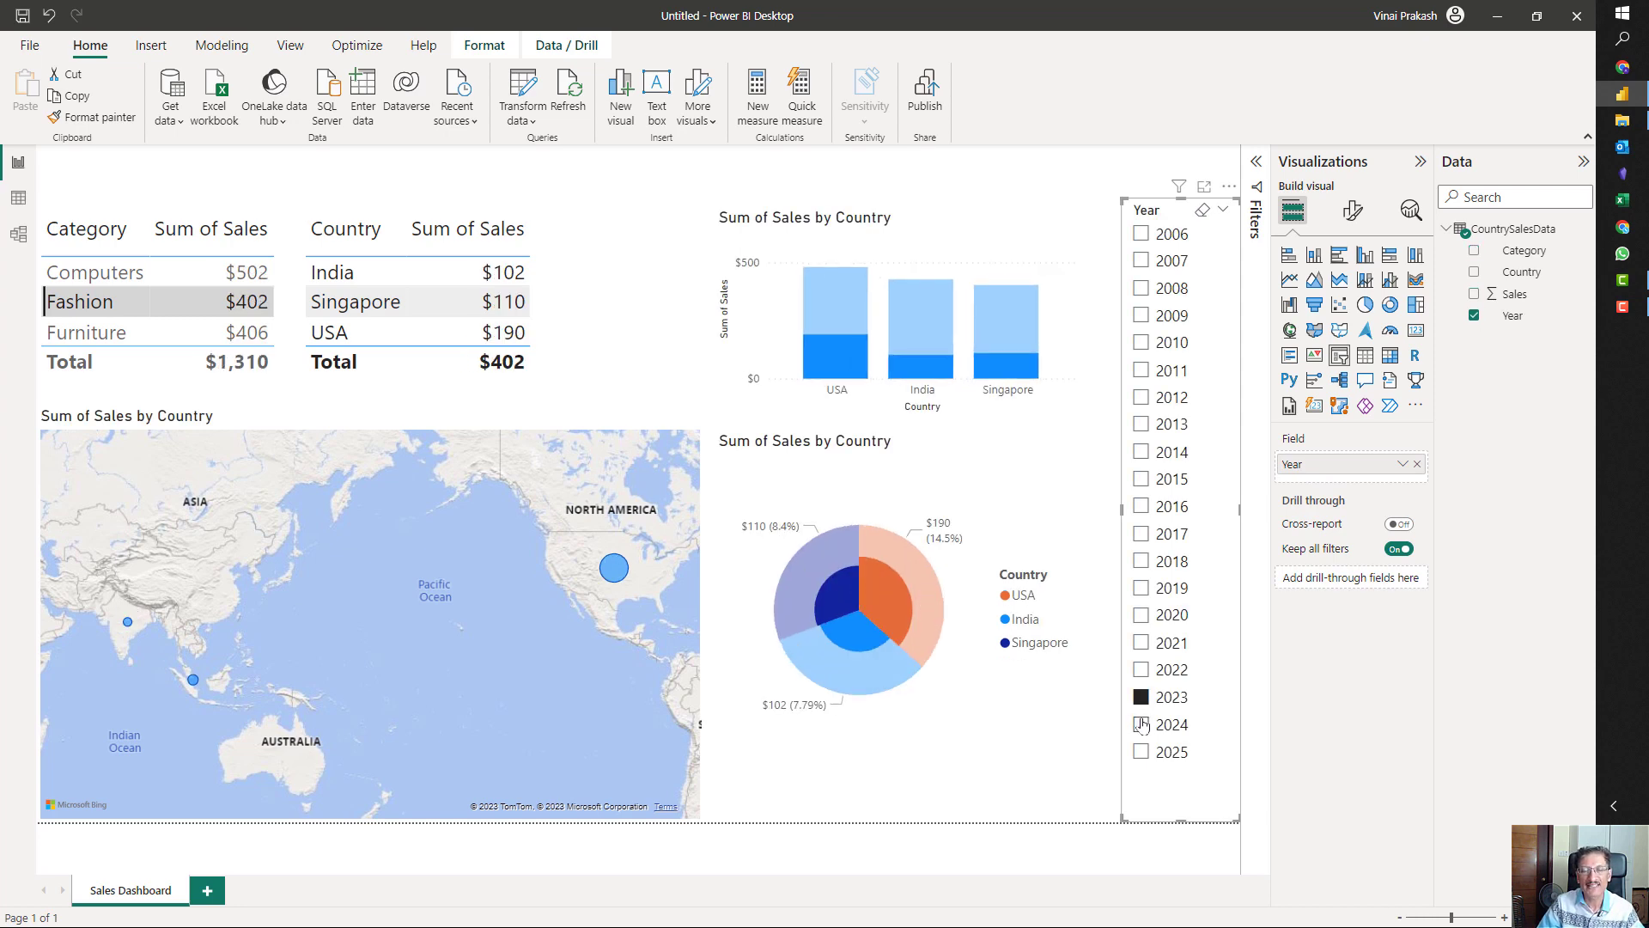
pyautogui.click(1141, 726)
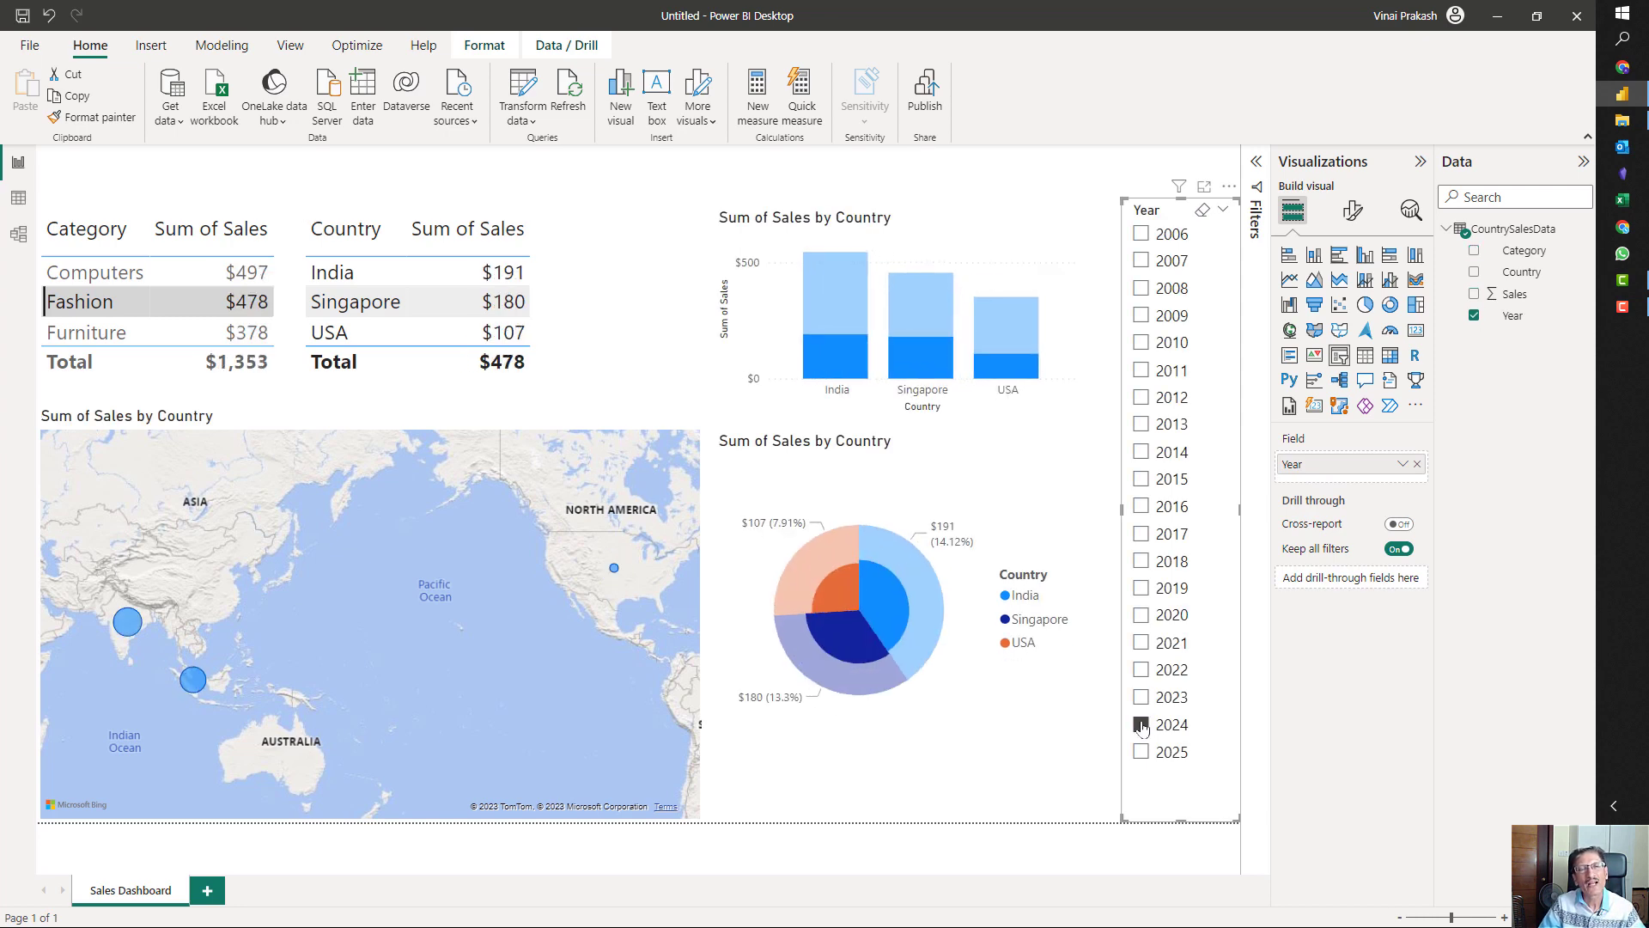
pyautogui.click(615, 289)
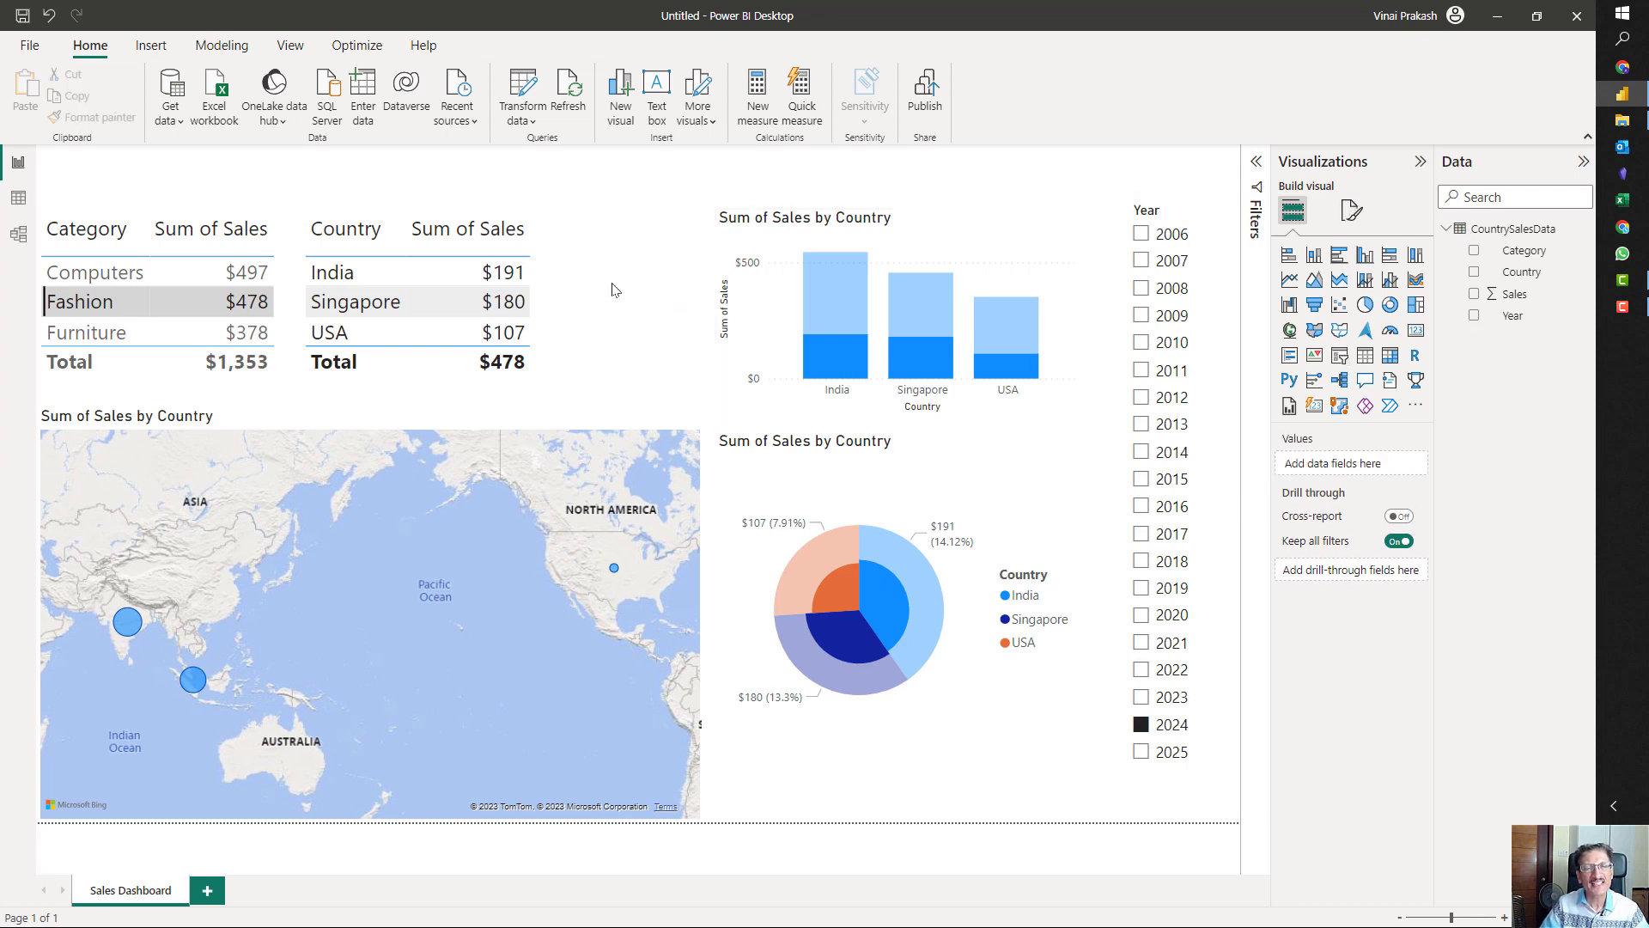
# - Rename the column chart's Y-axis field as Total Sales
pyautogui.click(815, 222)
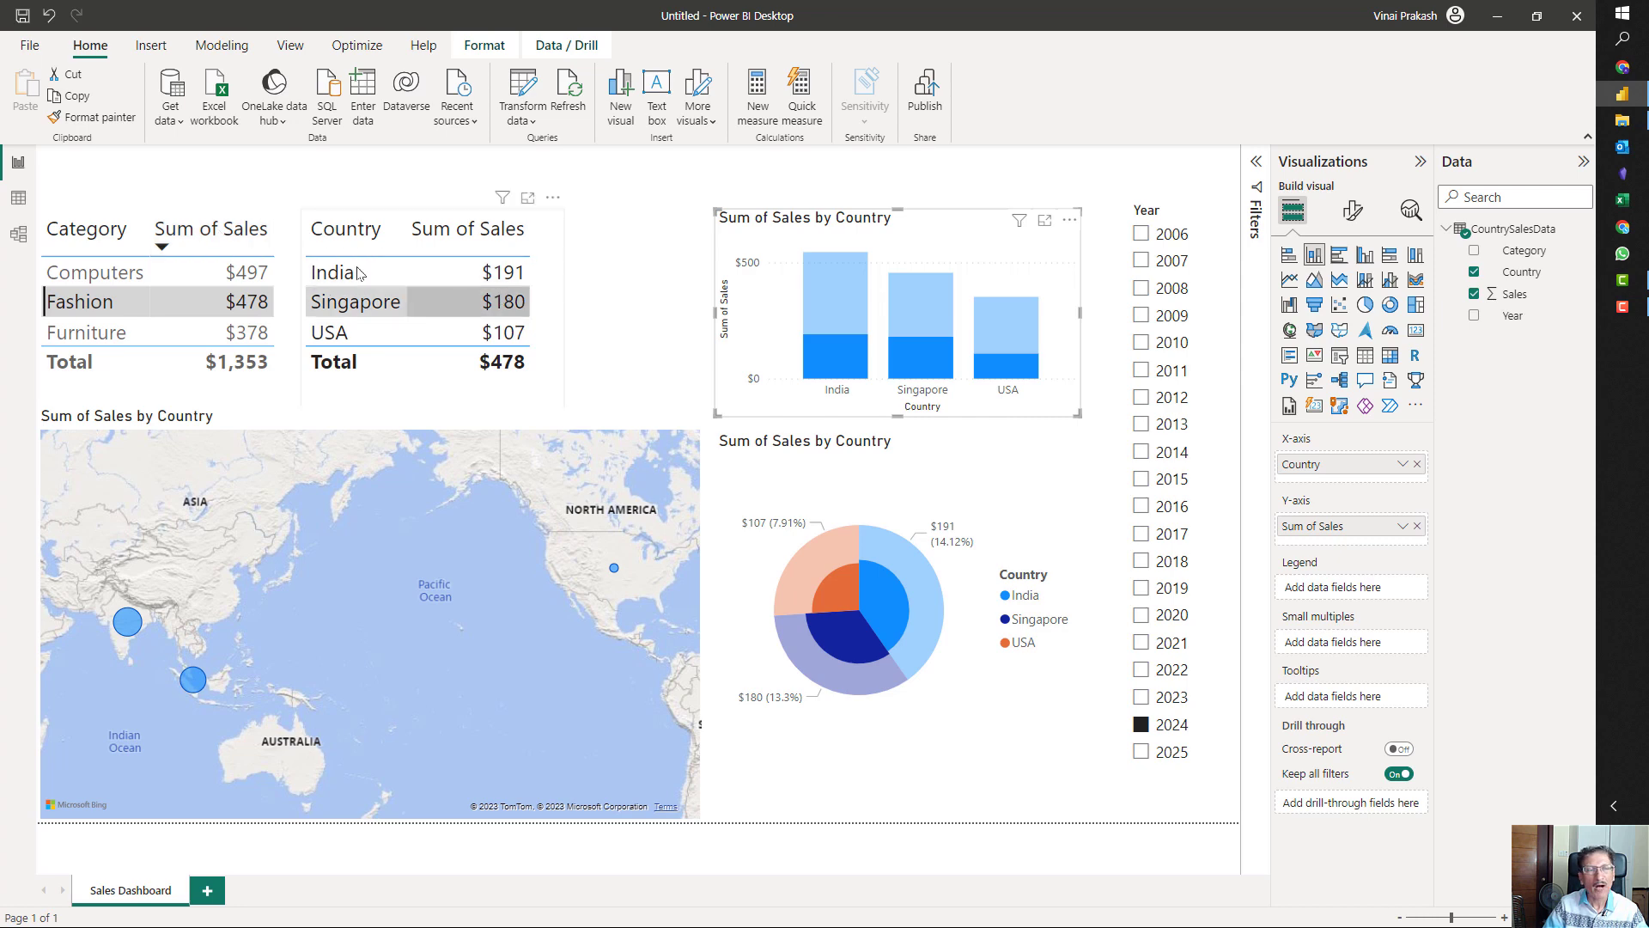
pyautogui.click(206, 242)
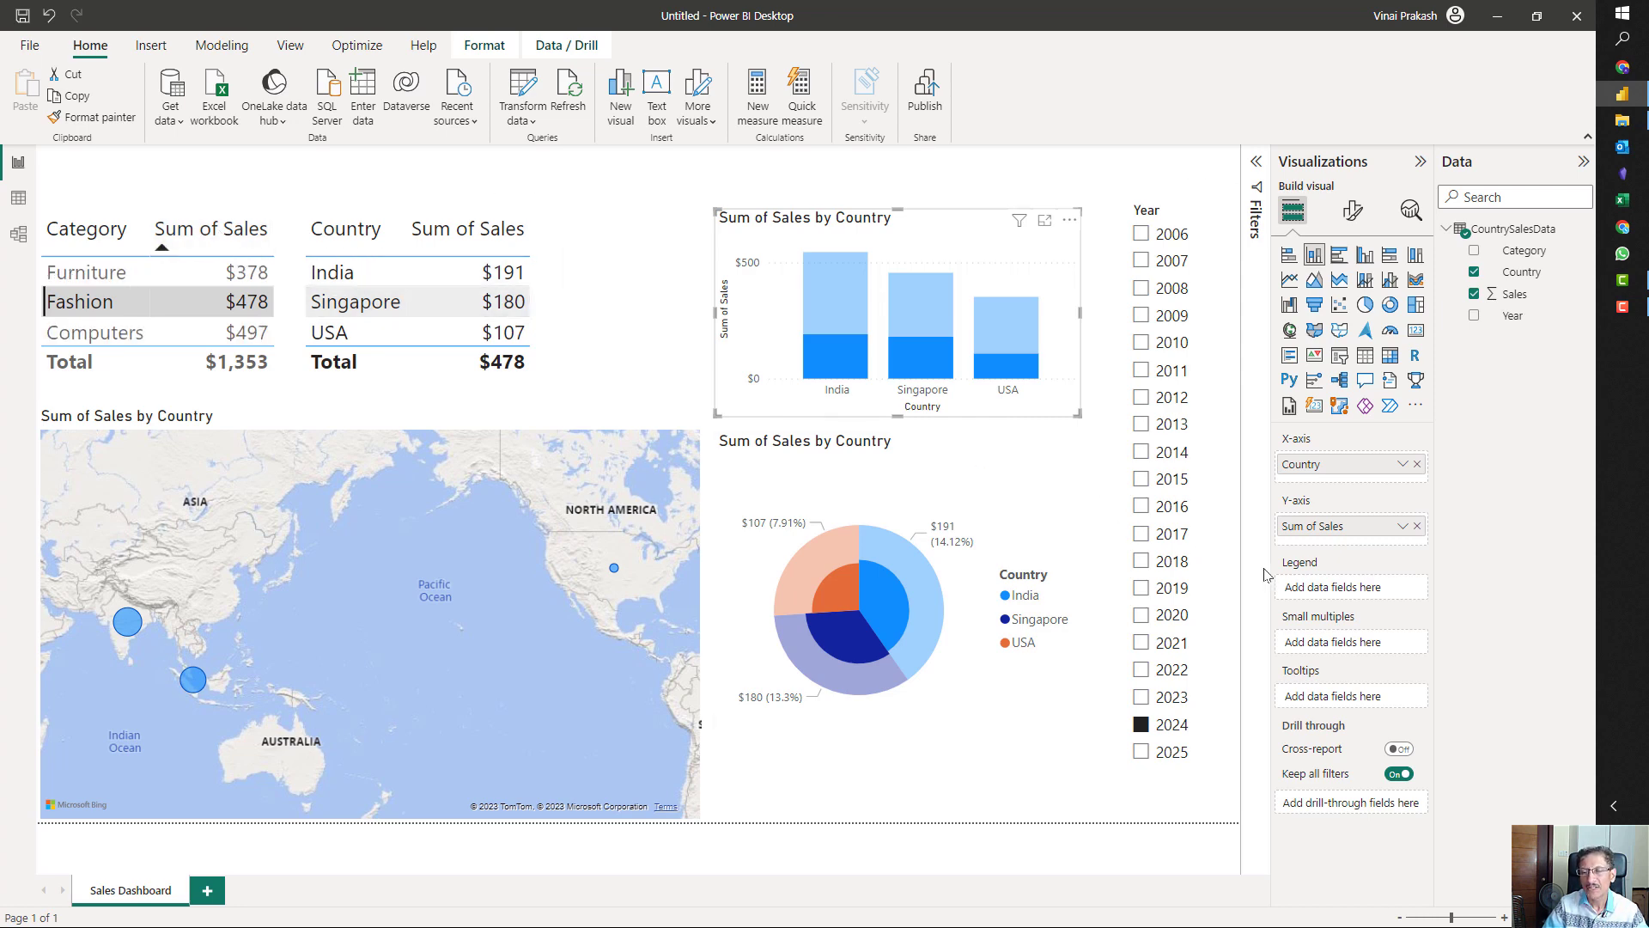
pyautogui.doubleClick(1320, 532)
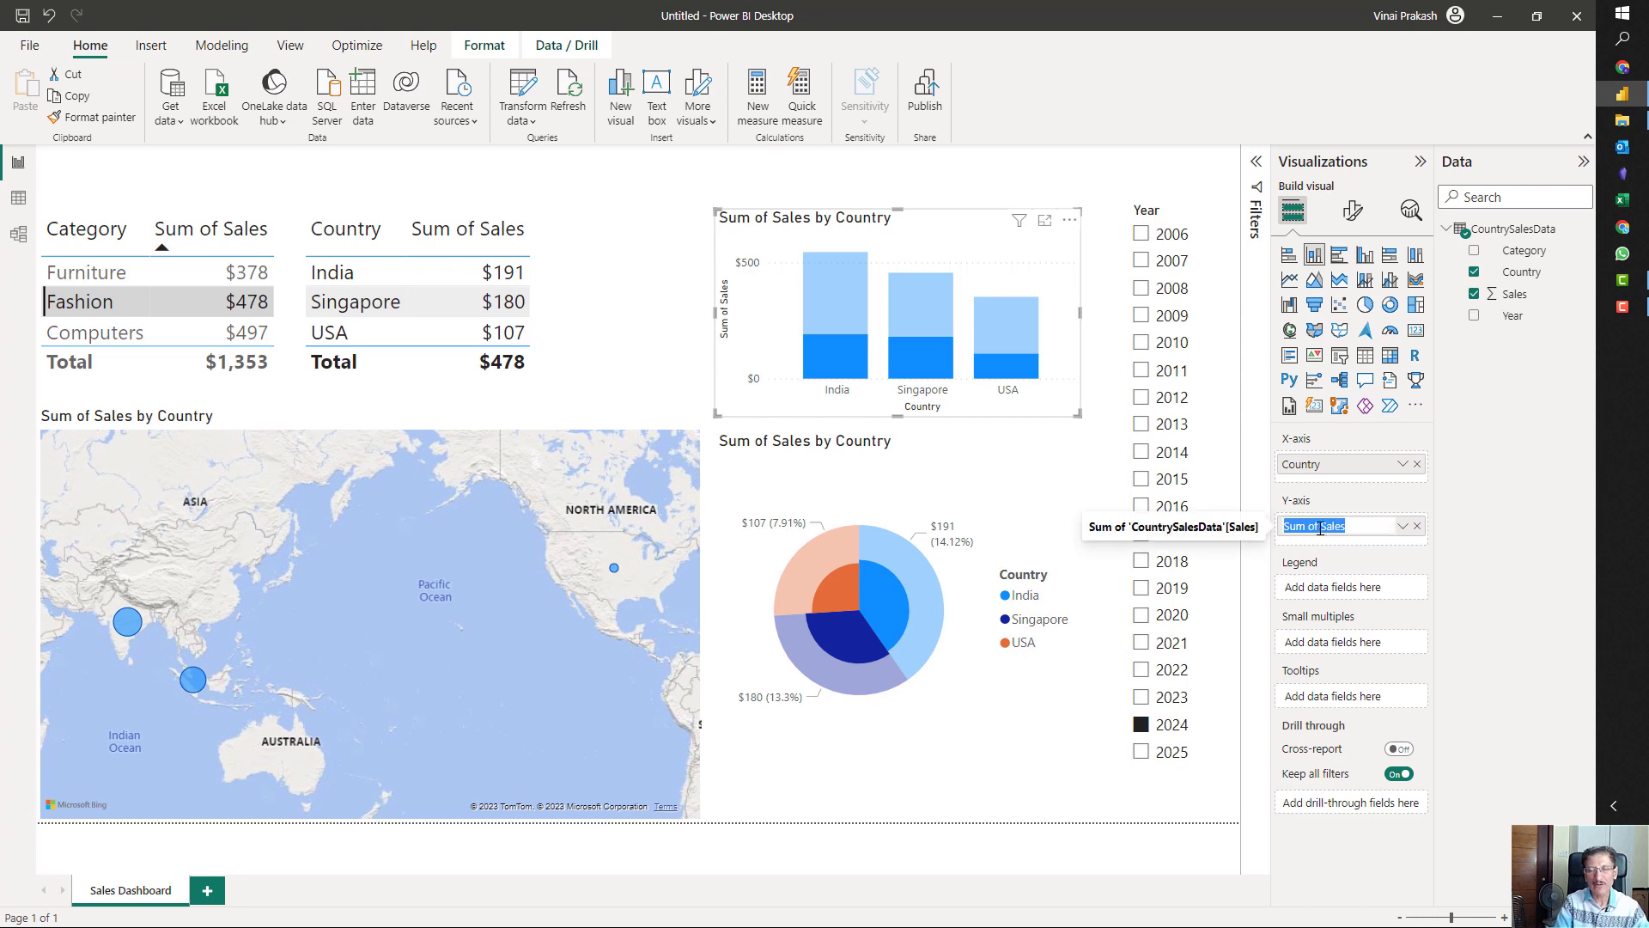
pyautogui.write('Total Sa')
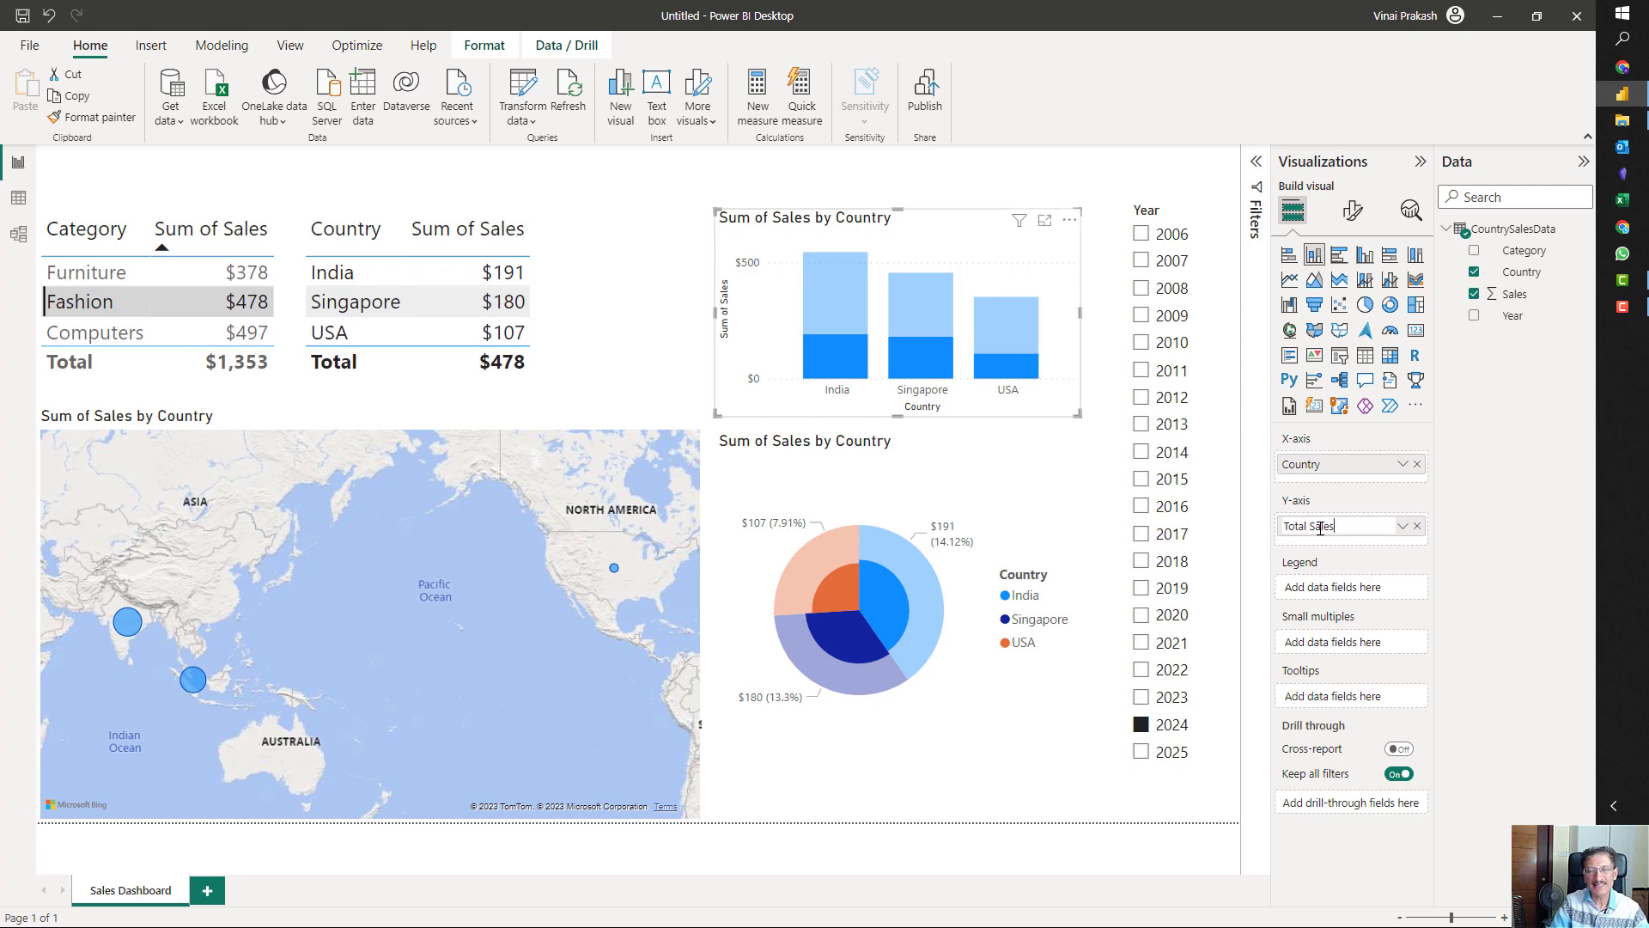
pyautogui.write('les')
pyautogui.press('Return')
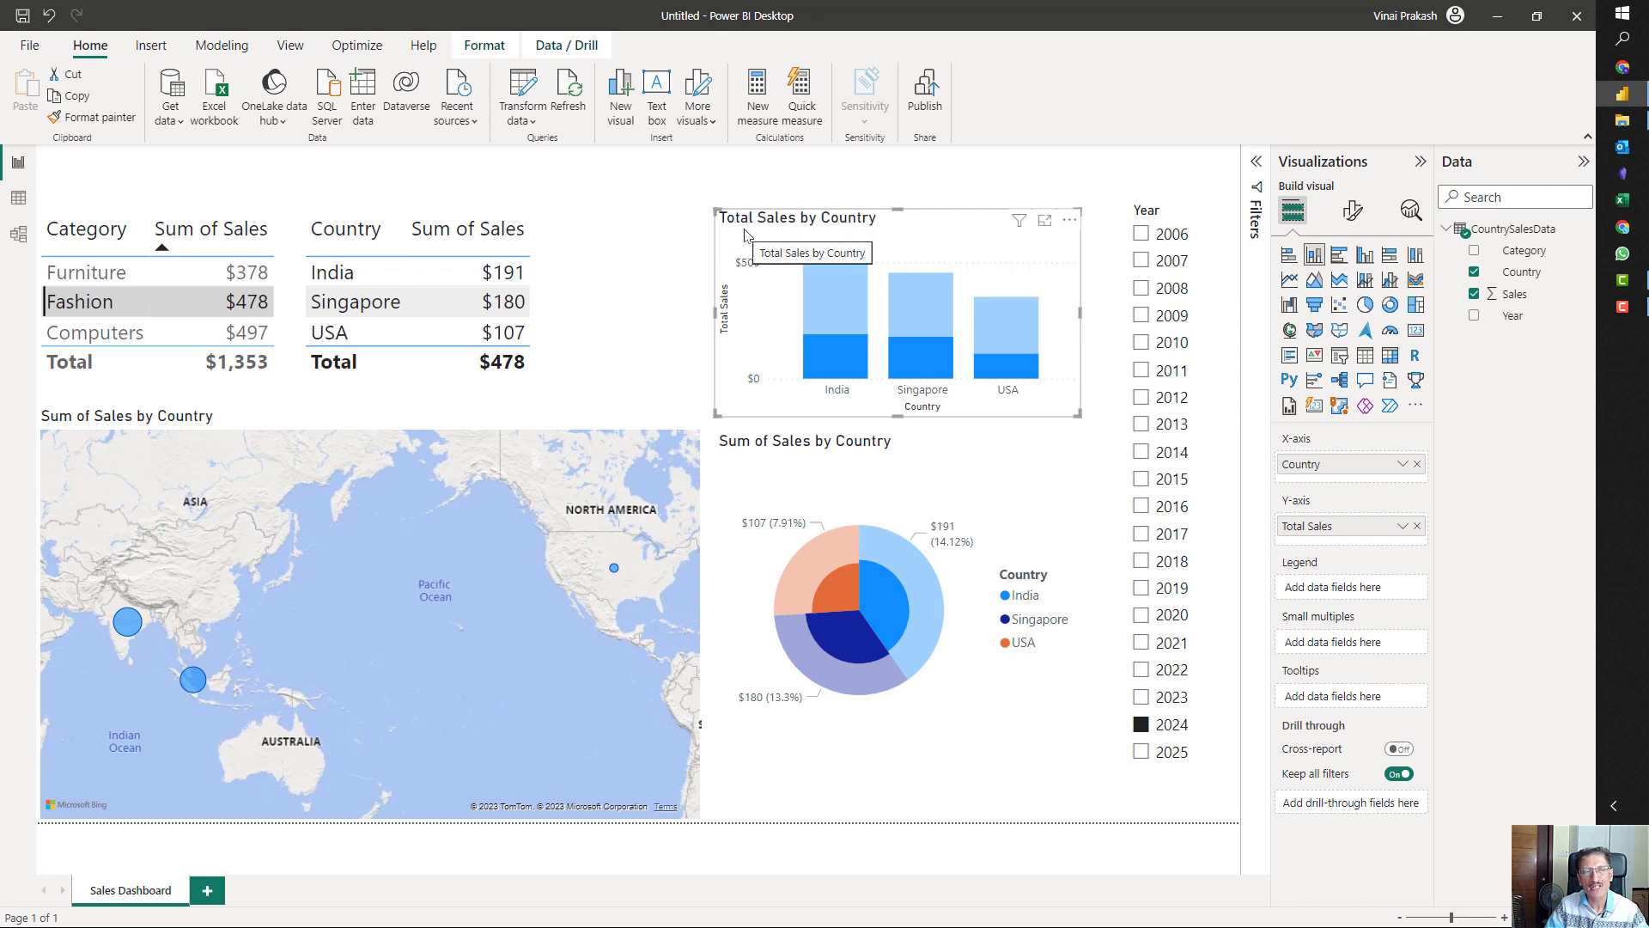
# - Rename the country table's Sum of Sales column as Total Sales
pyautogui.click(487, 234)
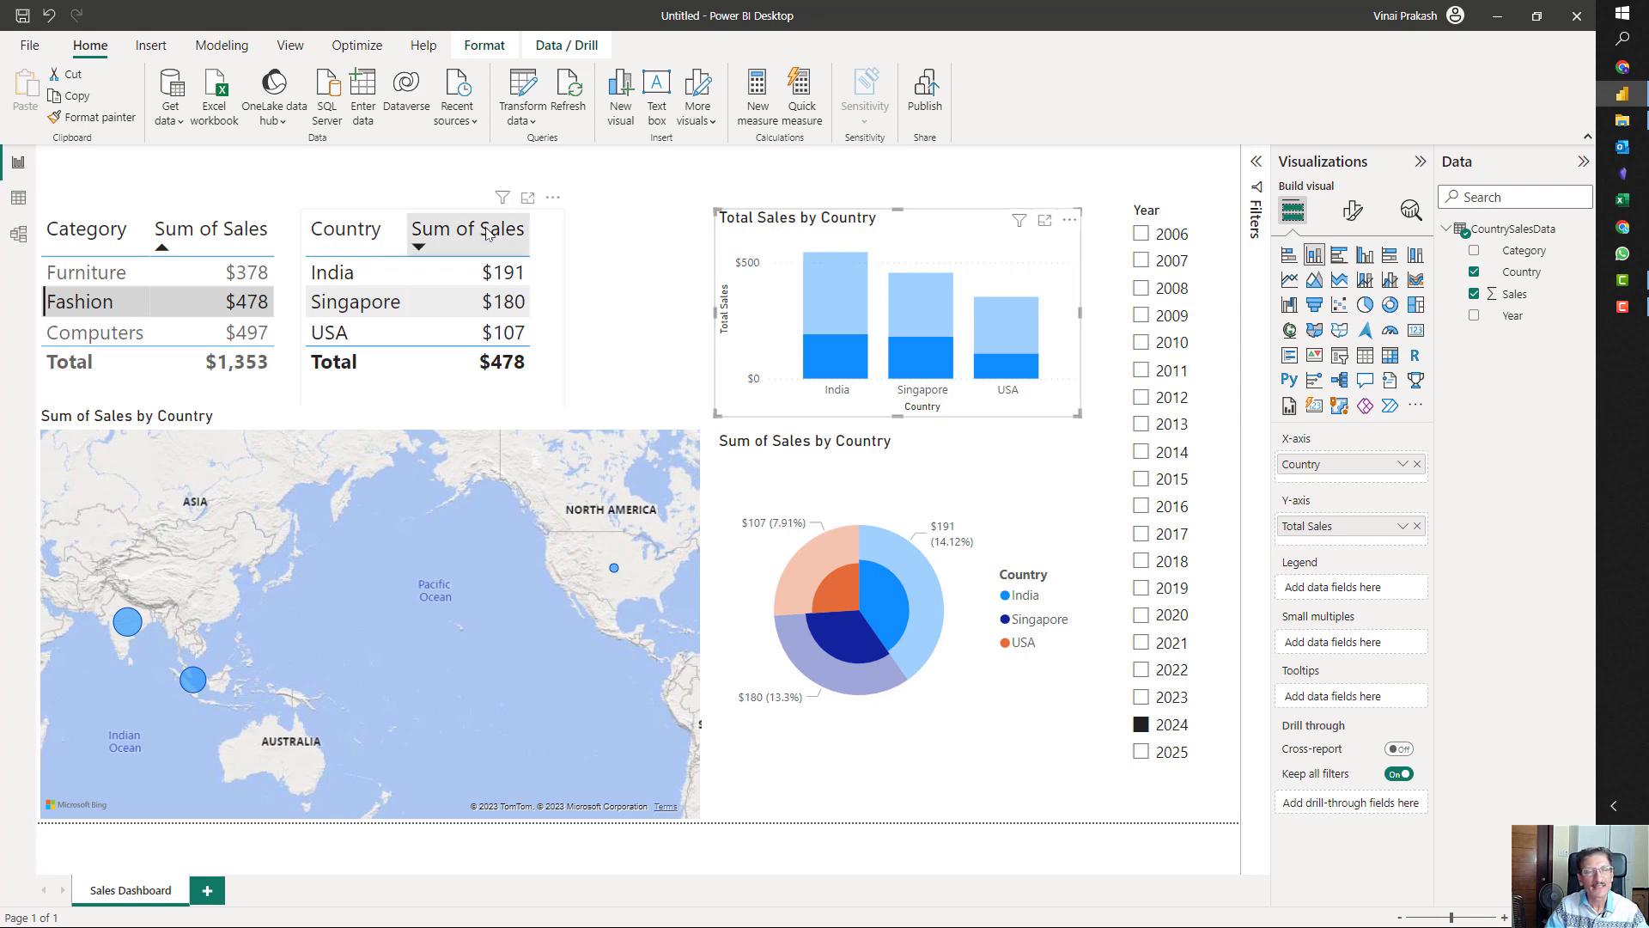
pyautogui.click(552, 386)
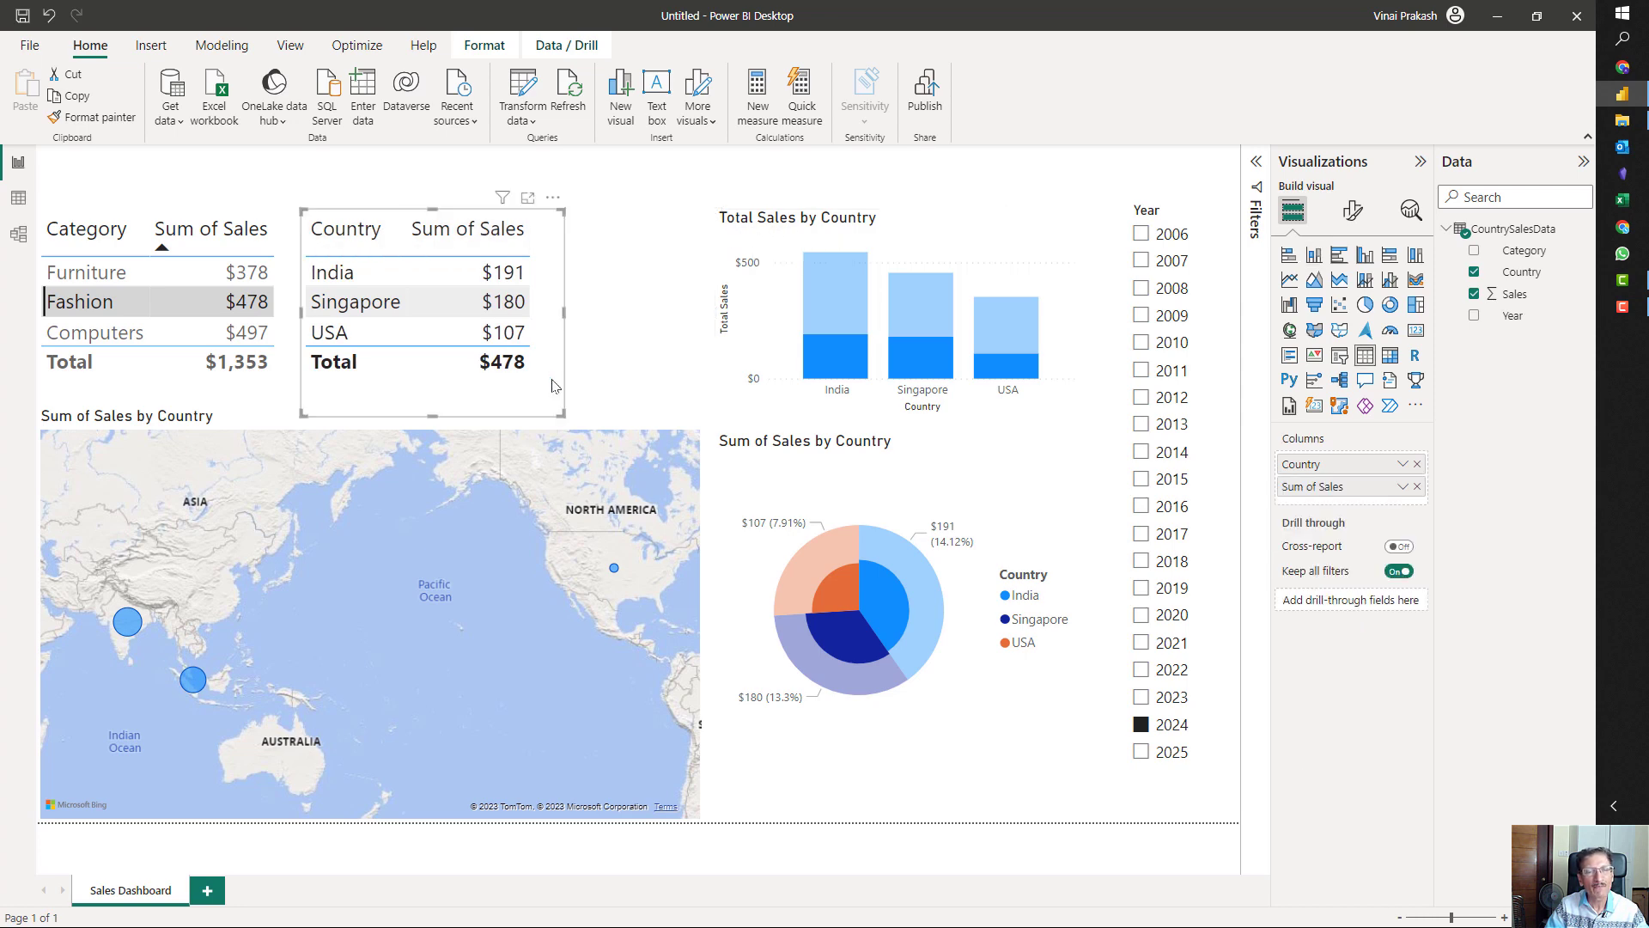
pyautogui.doubleClick(1318, 487)
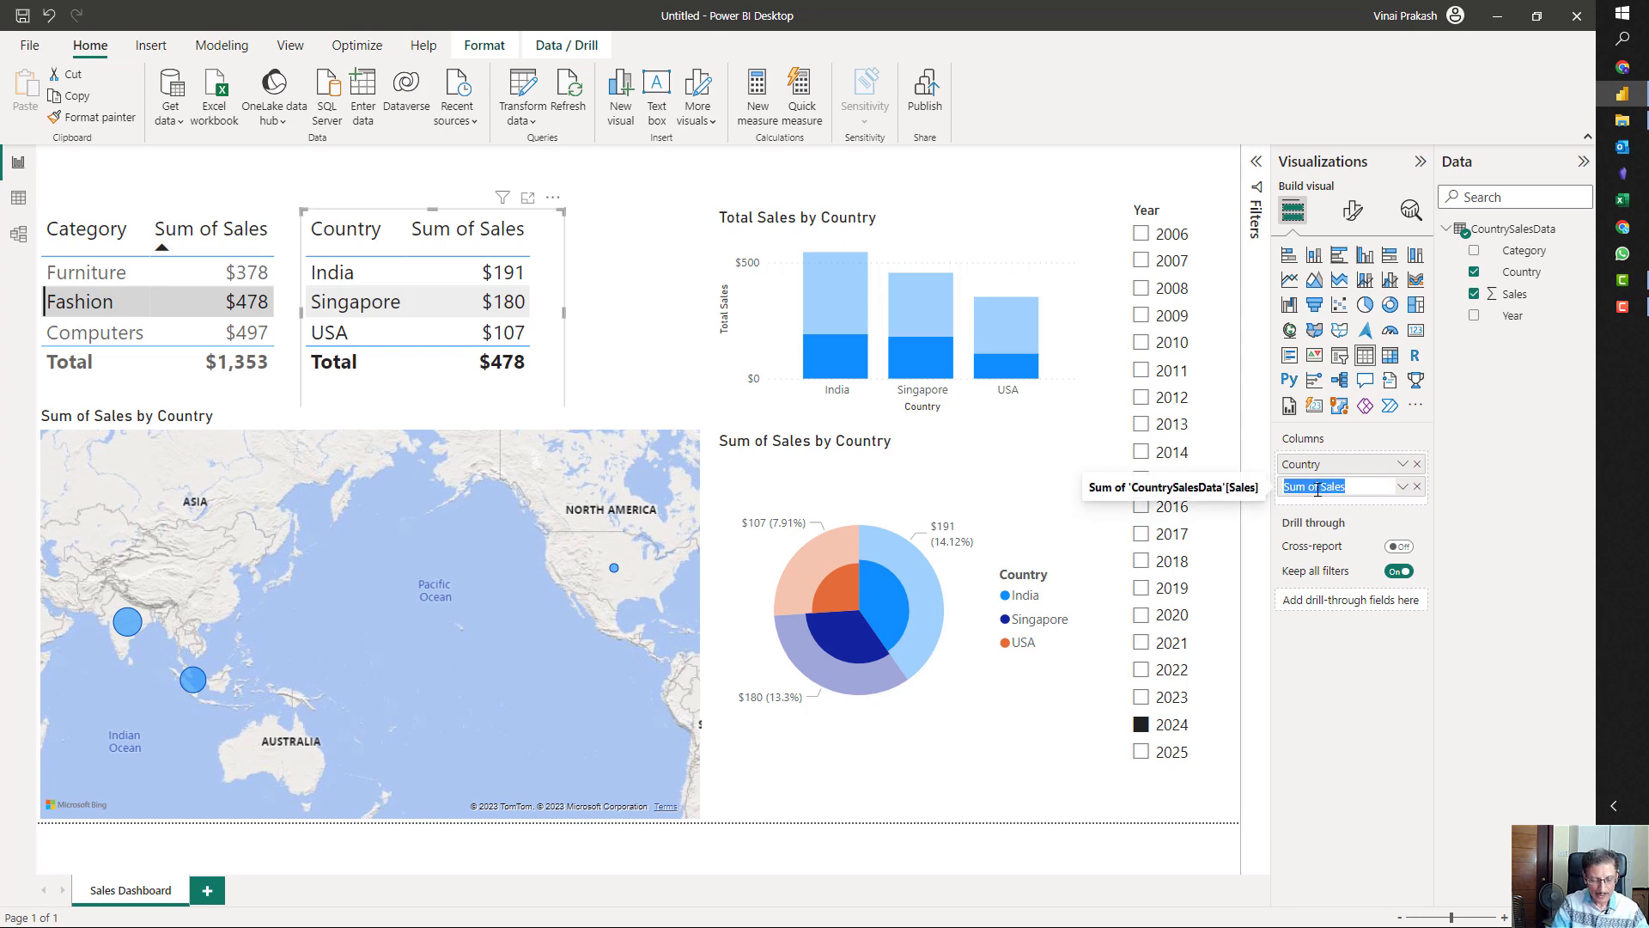
pyautogui.write('Total')
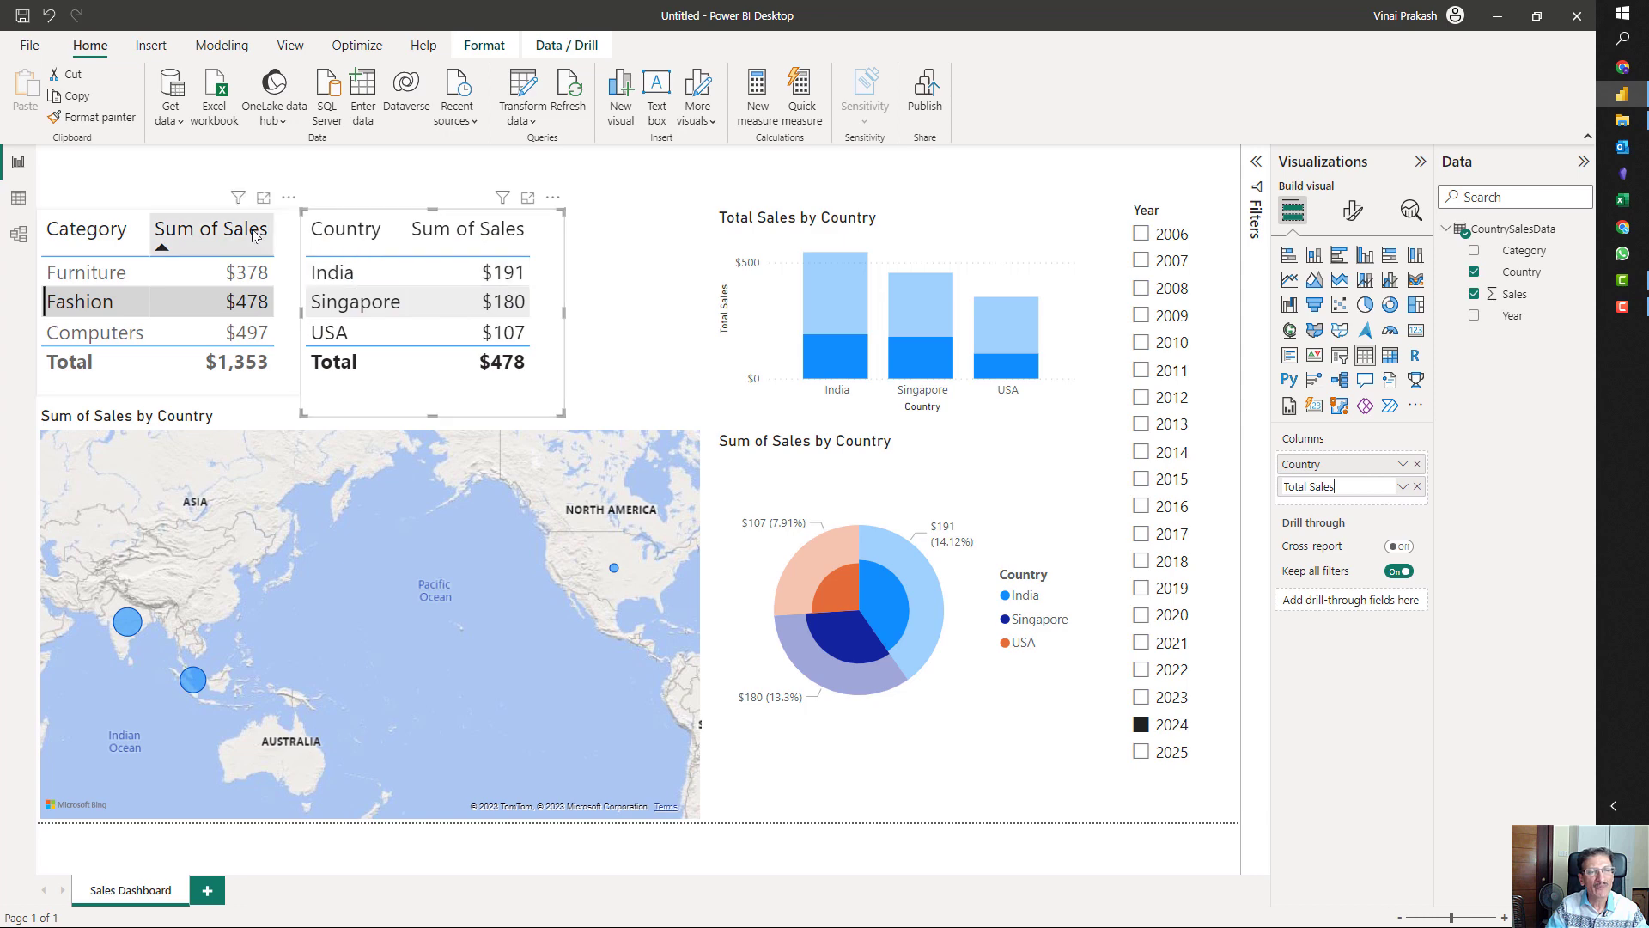
pyautogui.press('Return')
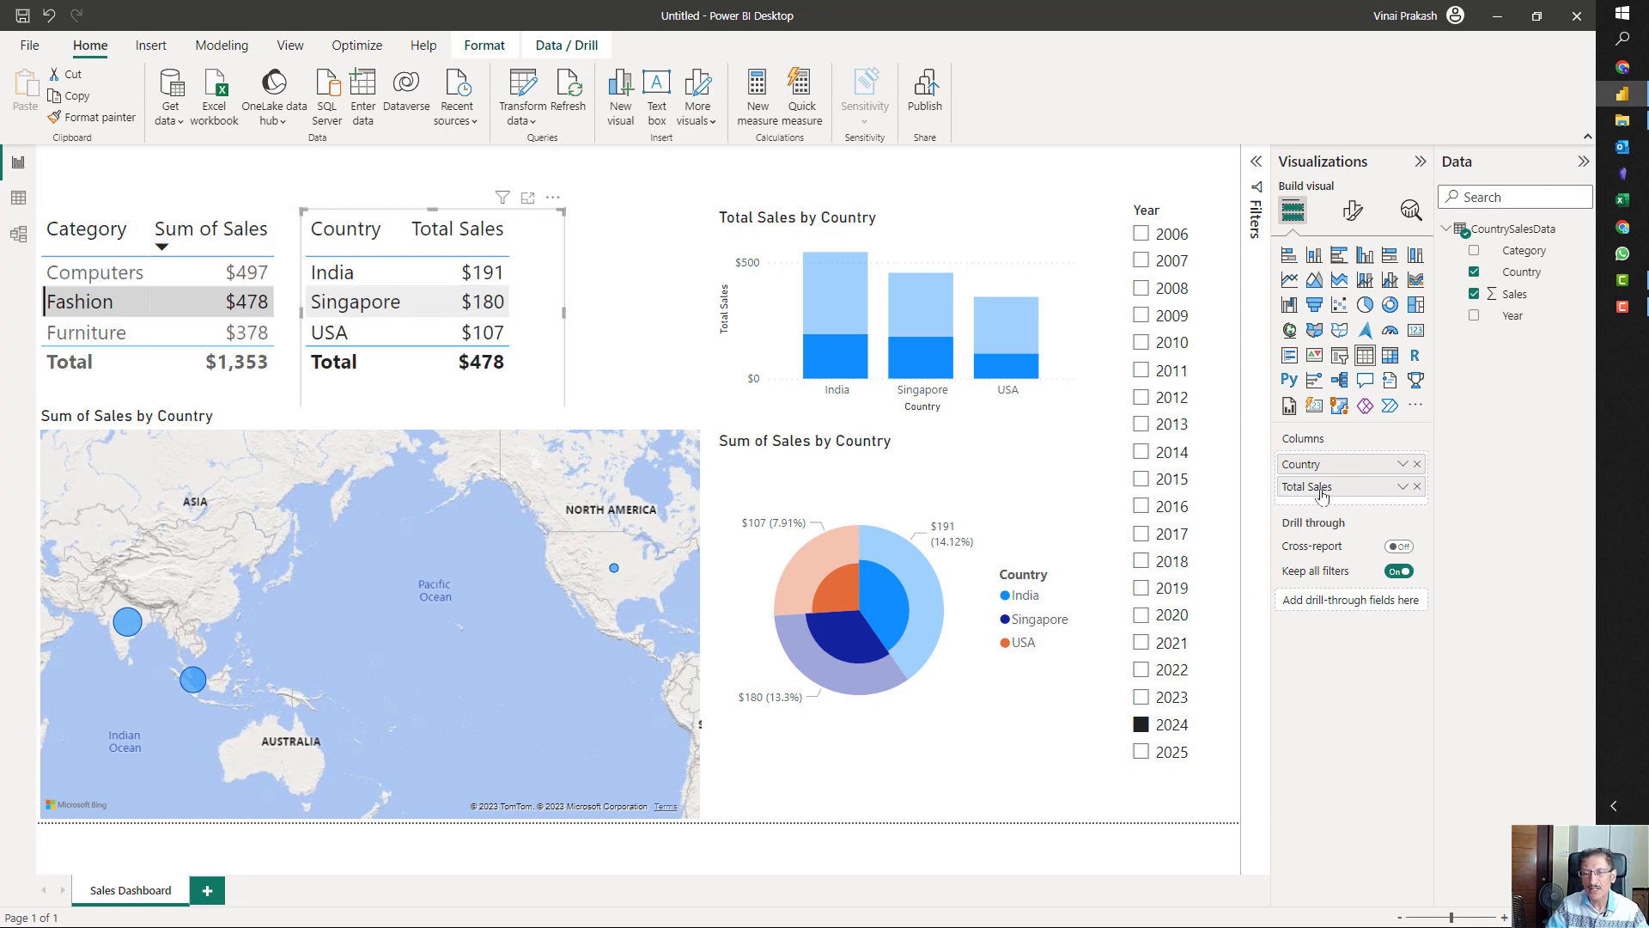
# - Rename the country table's sales column as Total Revenue
pyautogui.doubleClick(1314, 486)
pyautogui.write('Total Reve')
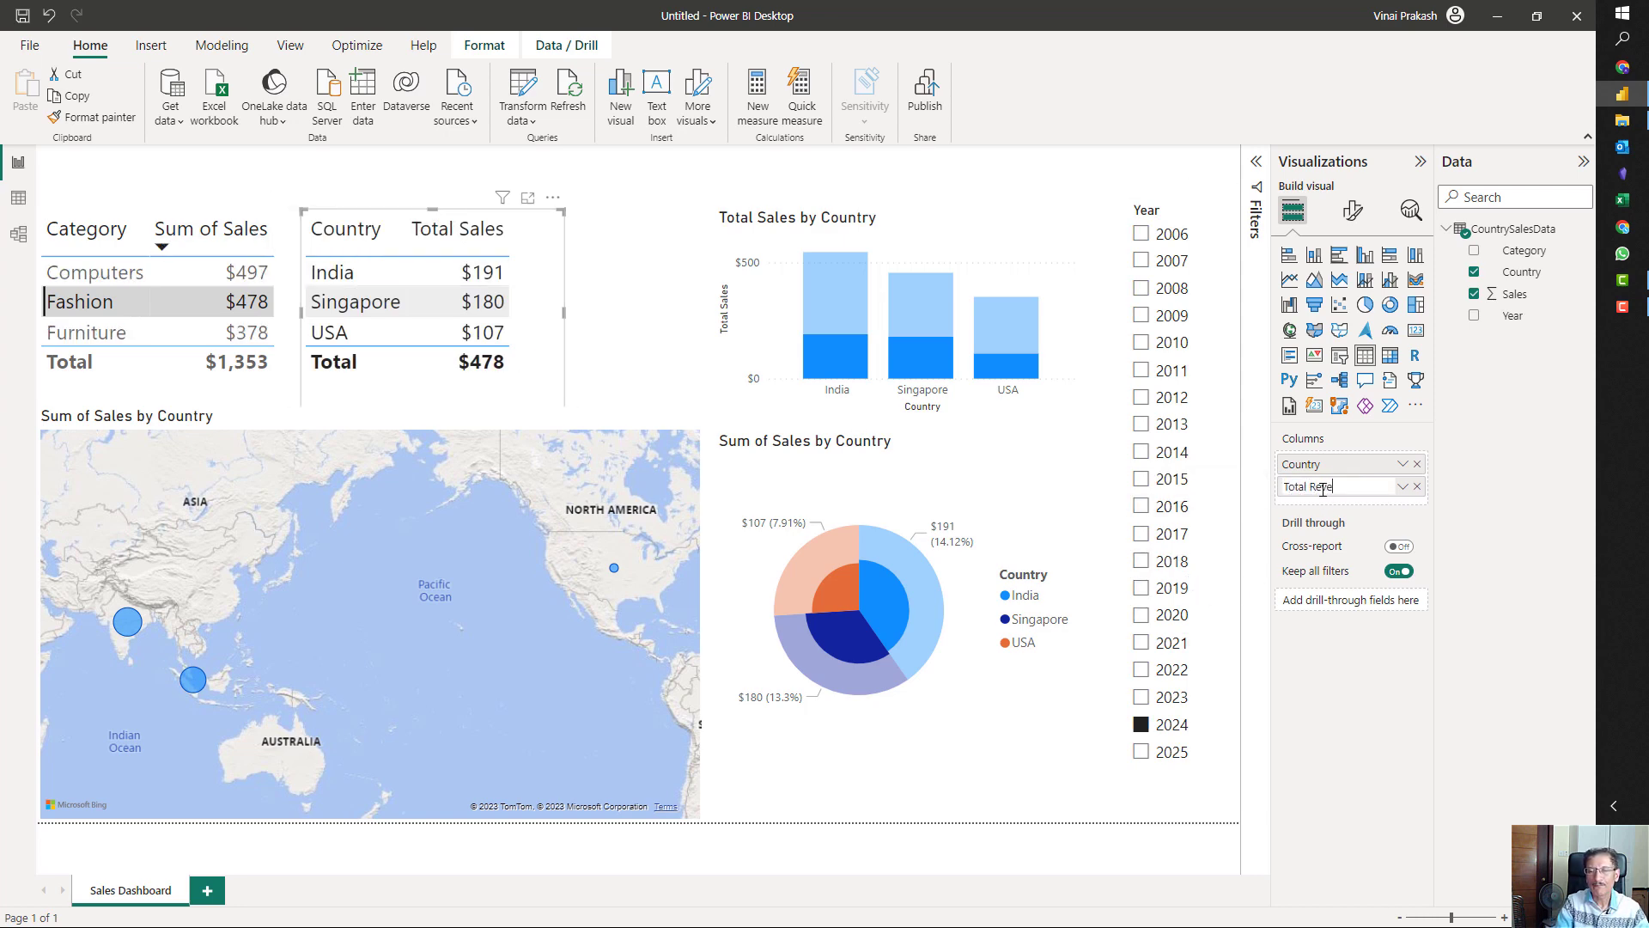
pyautogui.write('nue')
pyautogui.press('Return')
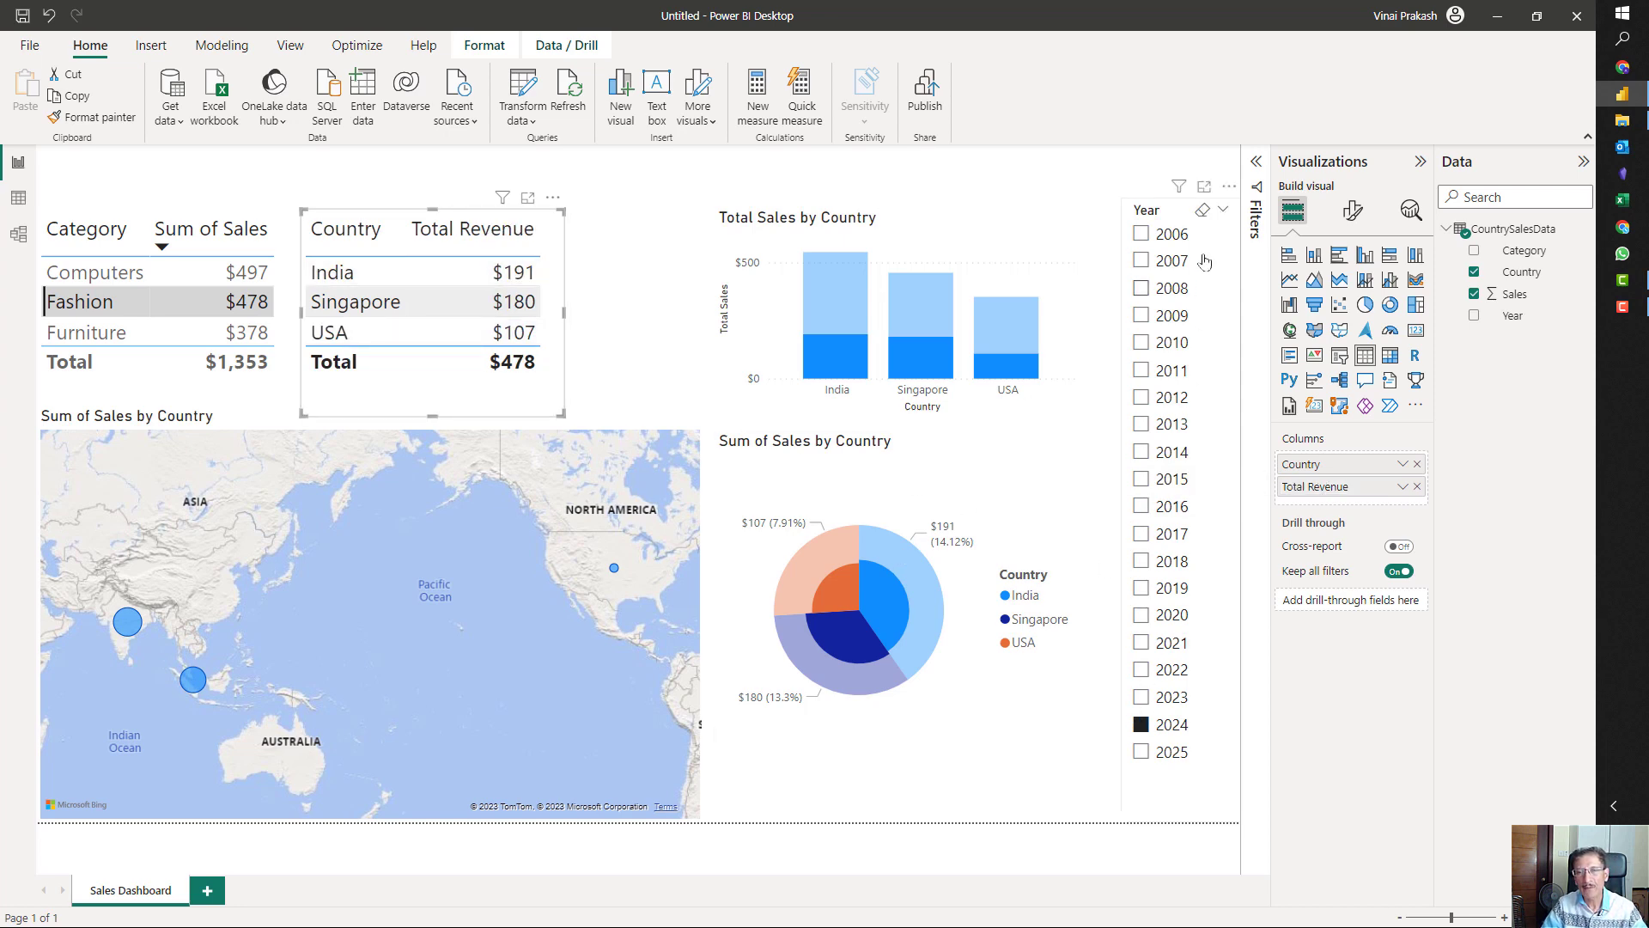
# - Clear the year and Fashion filters, and rename the category table's Sum of Sales column as Total Sales
pyautogui.click(1202, 210)
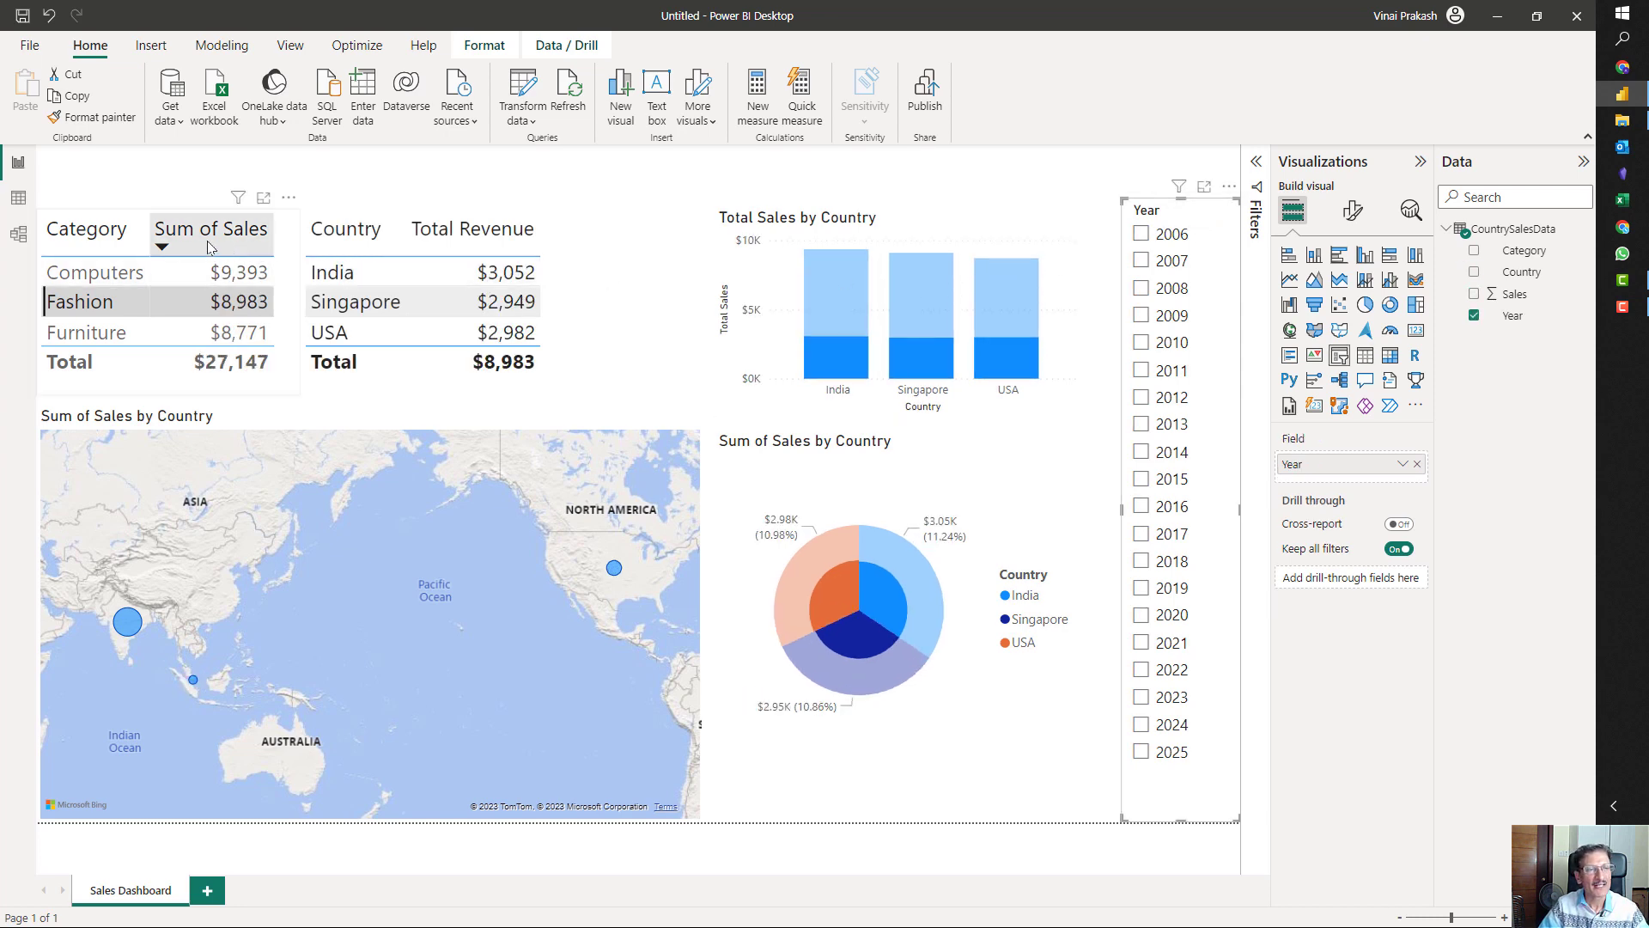
pyautogui.click(283, 355)
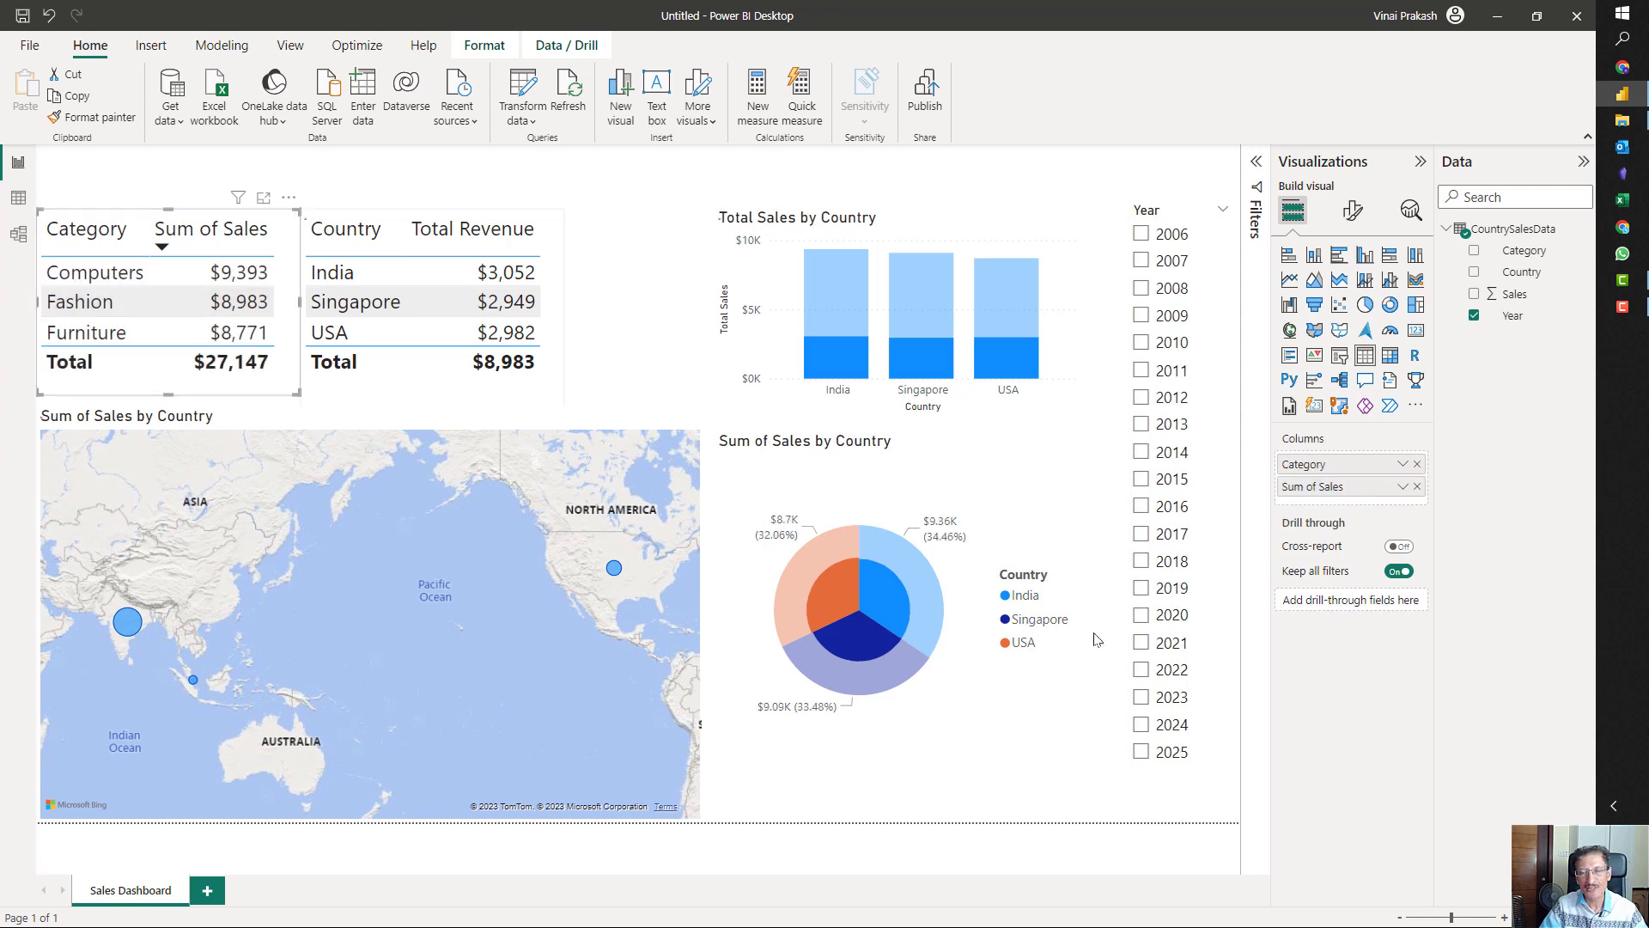
pyautogui.doubleClick(1311, 487)
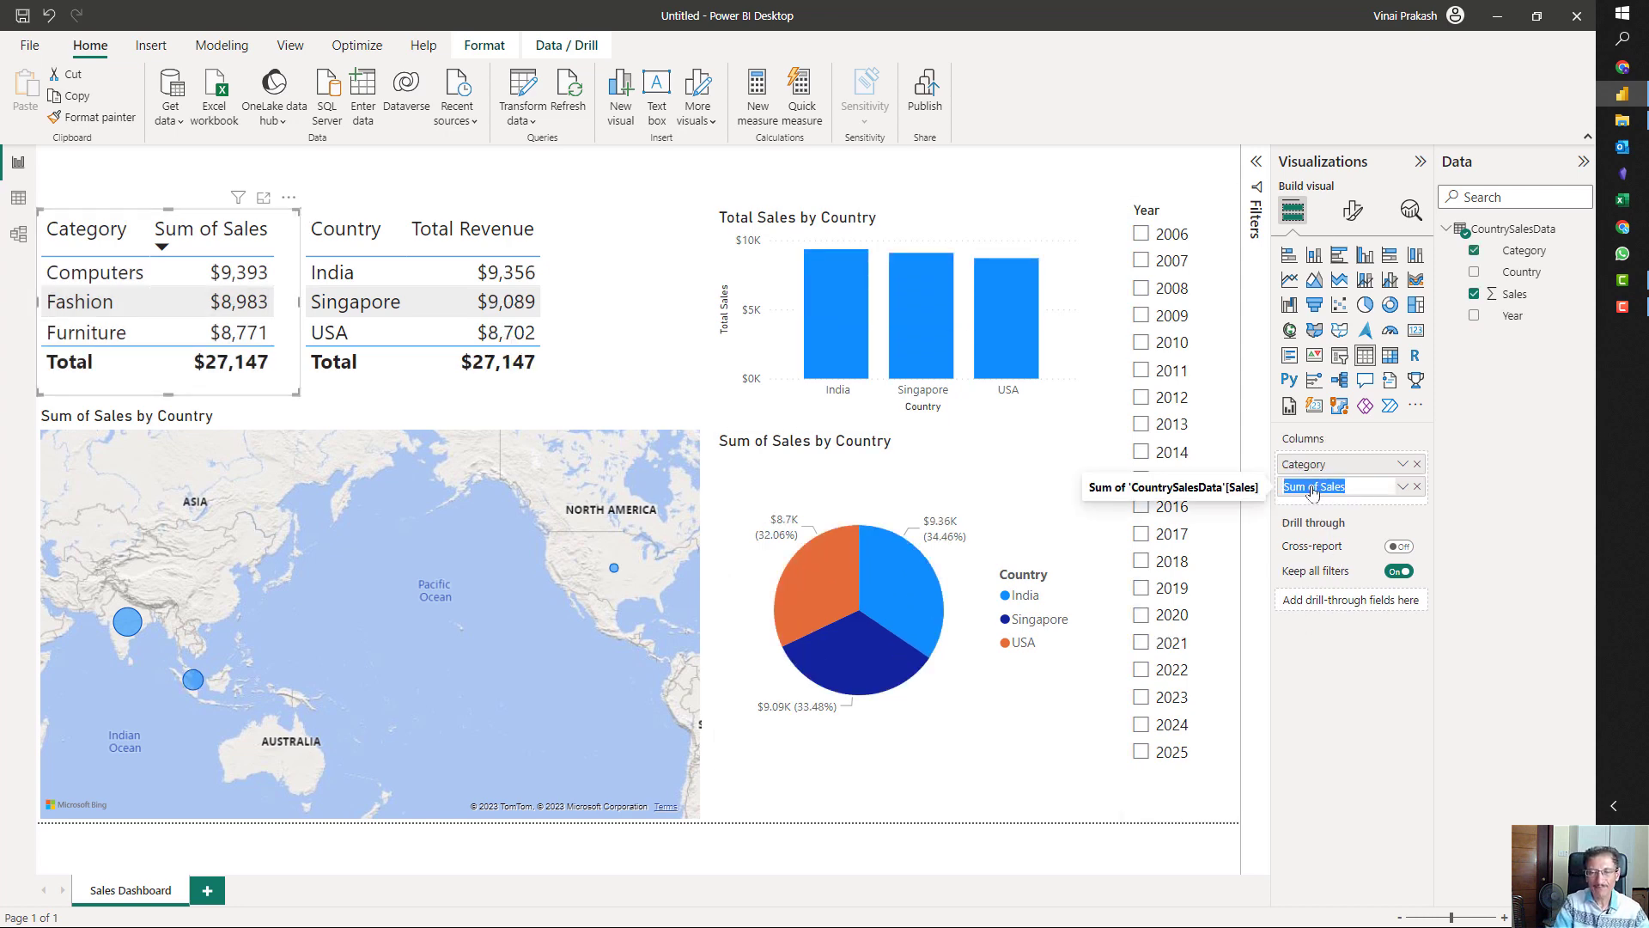
pyautogui.write('Total Sales')
pyautogui.press('Return')
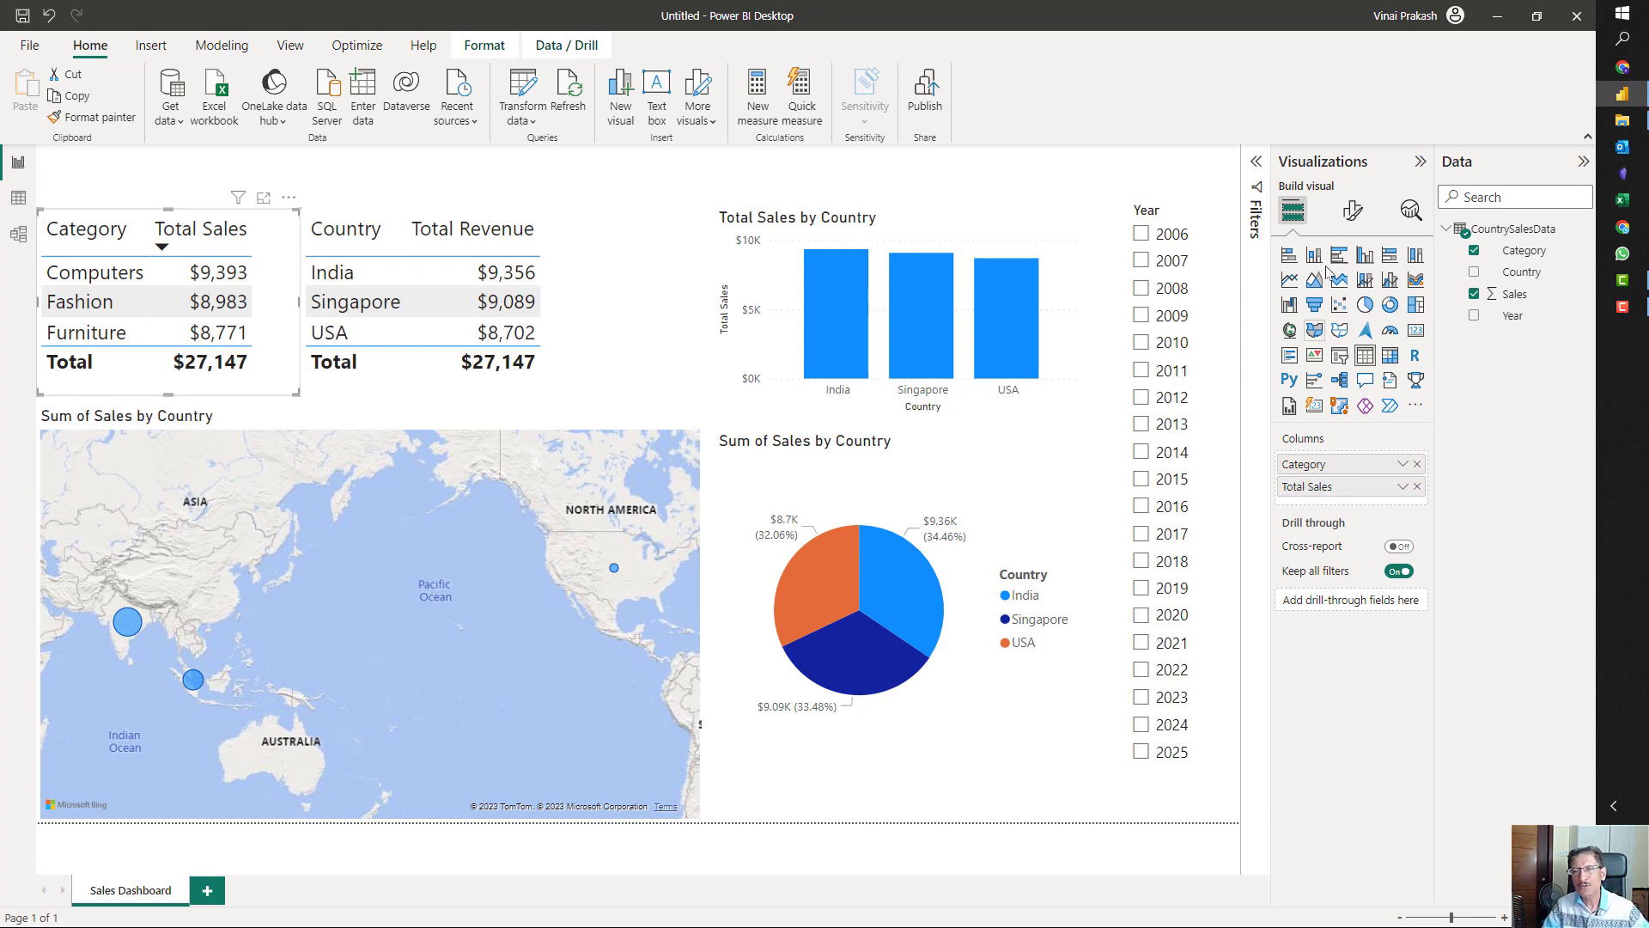
# - Colour the column chart's title dark blue and centre it above the chart
pyautogui.click(1352, 211)
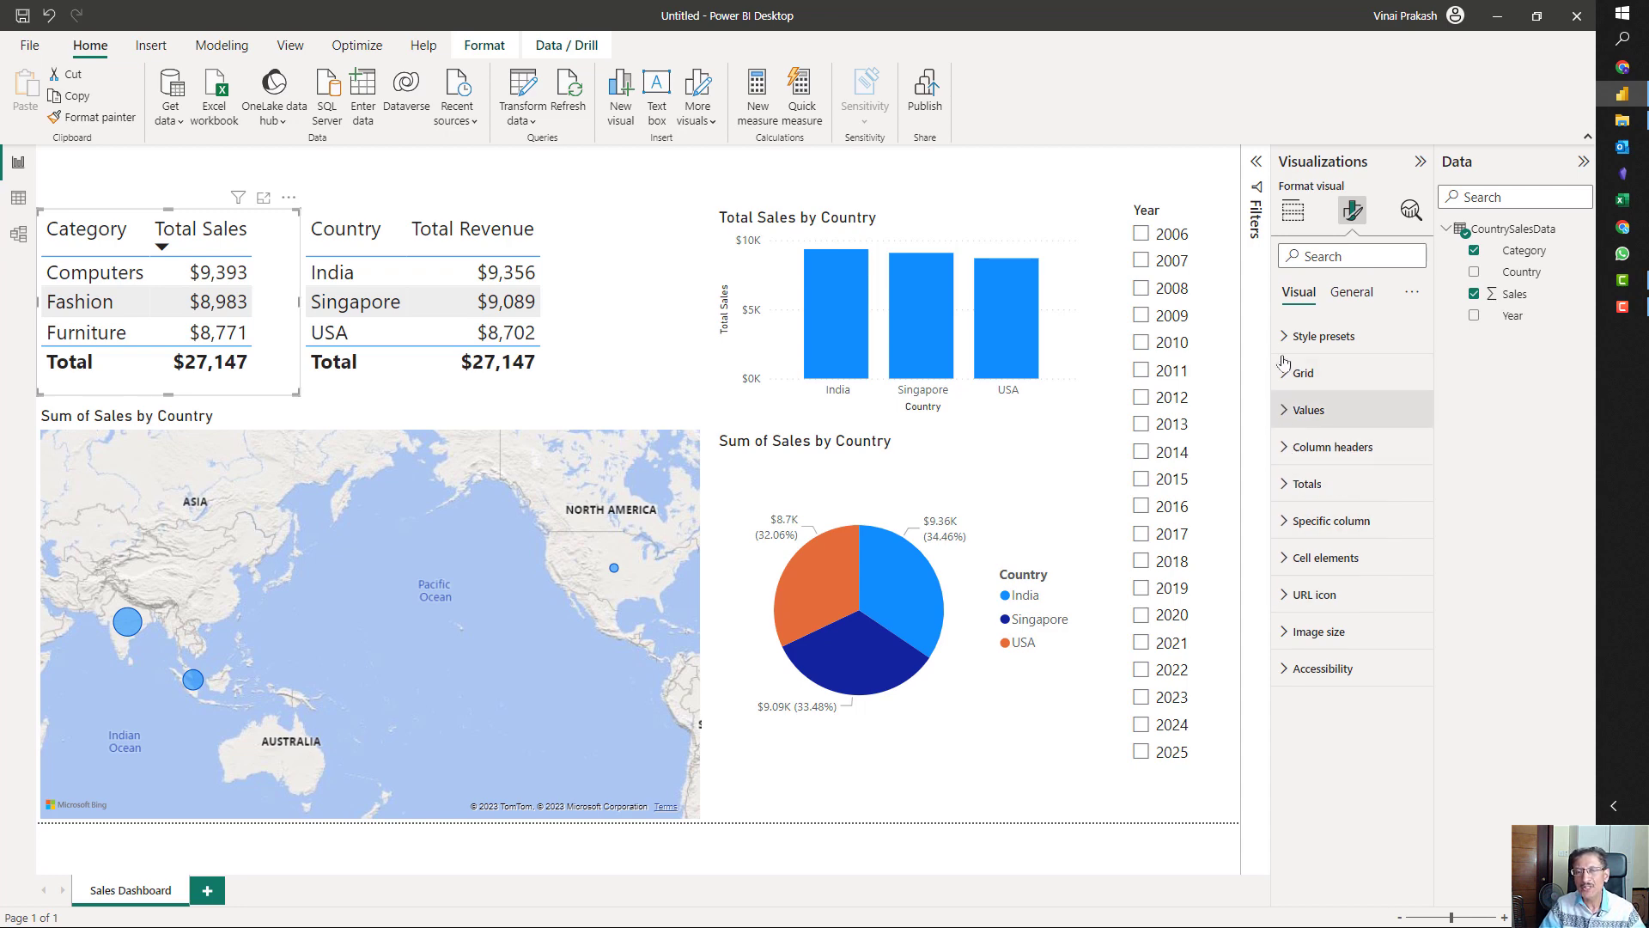
pyautogui.click(1077, 286)
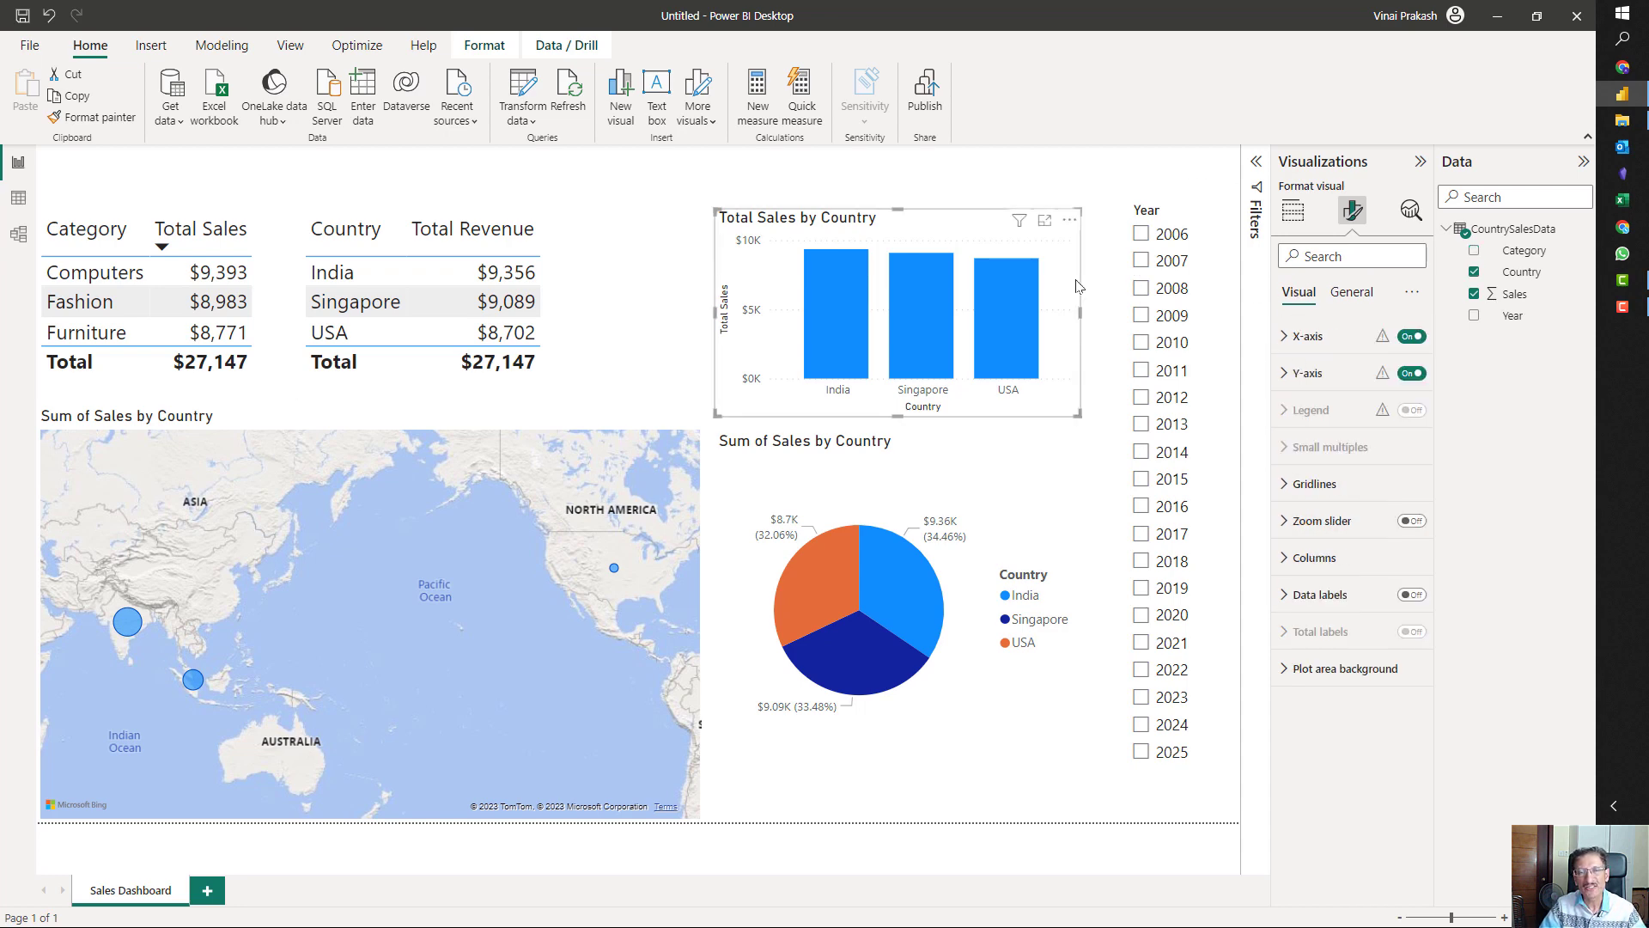
pyautogui.click(1337, 307)
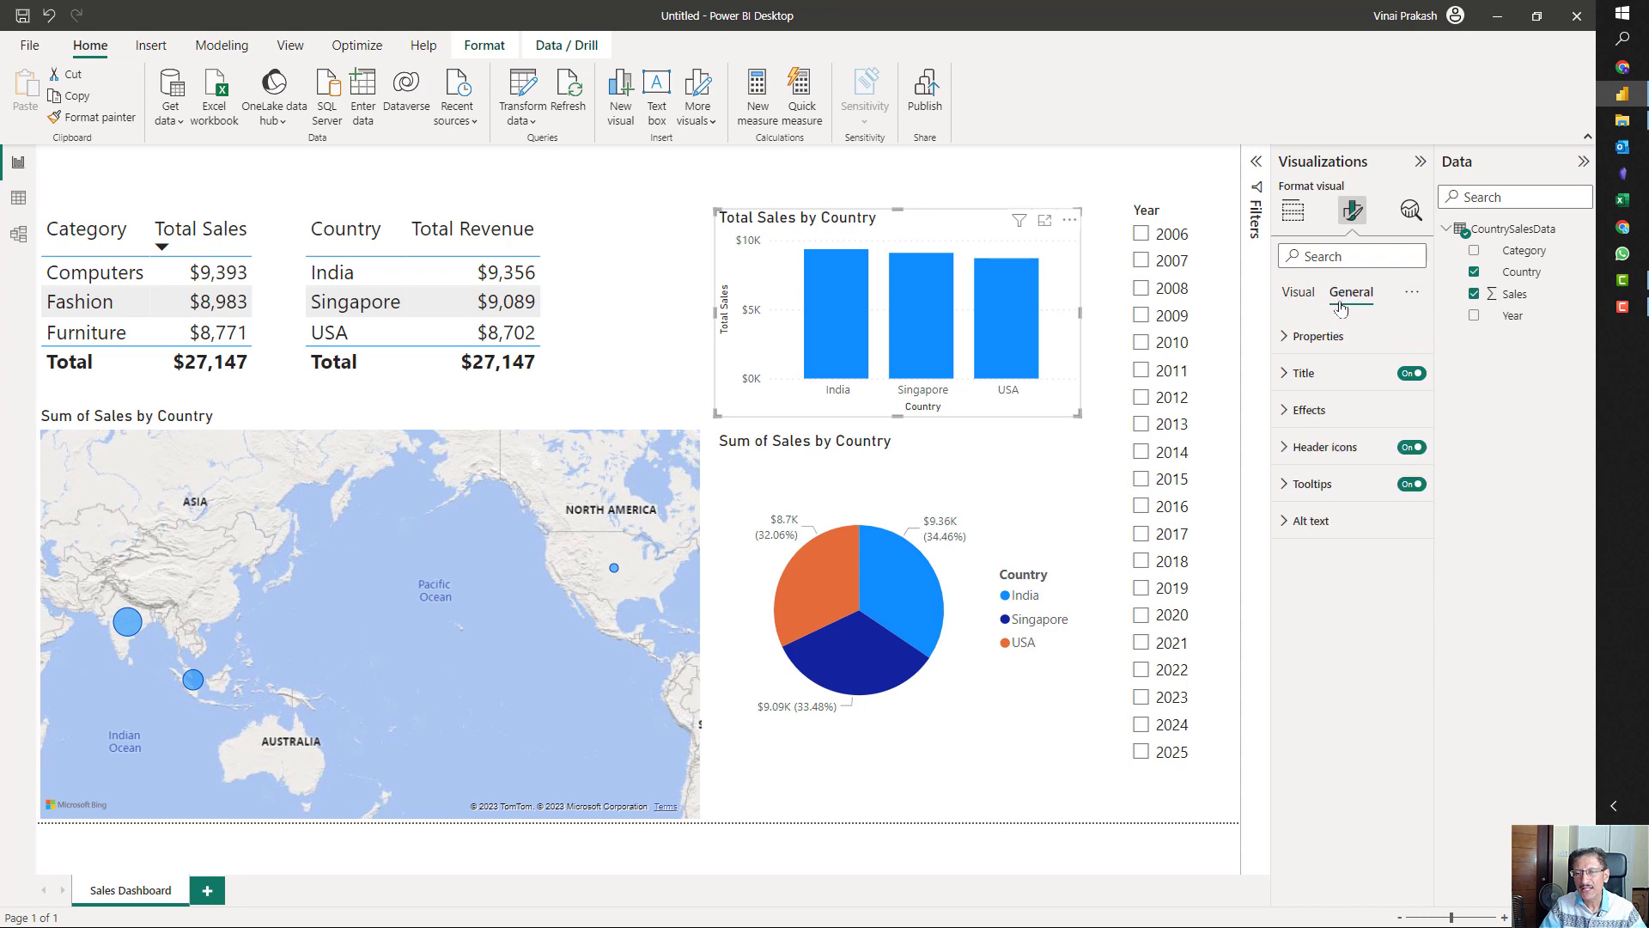
pyautogui.click(1282, 377)
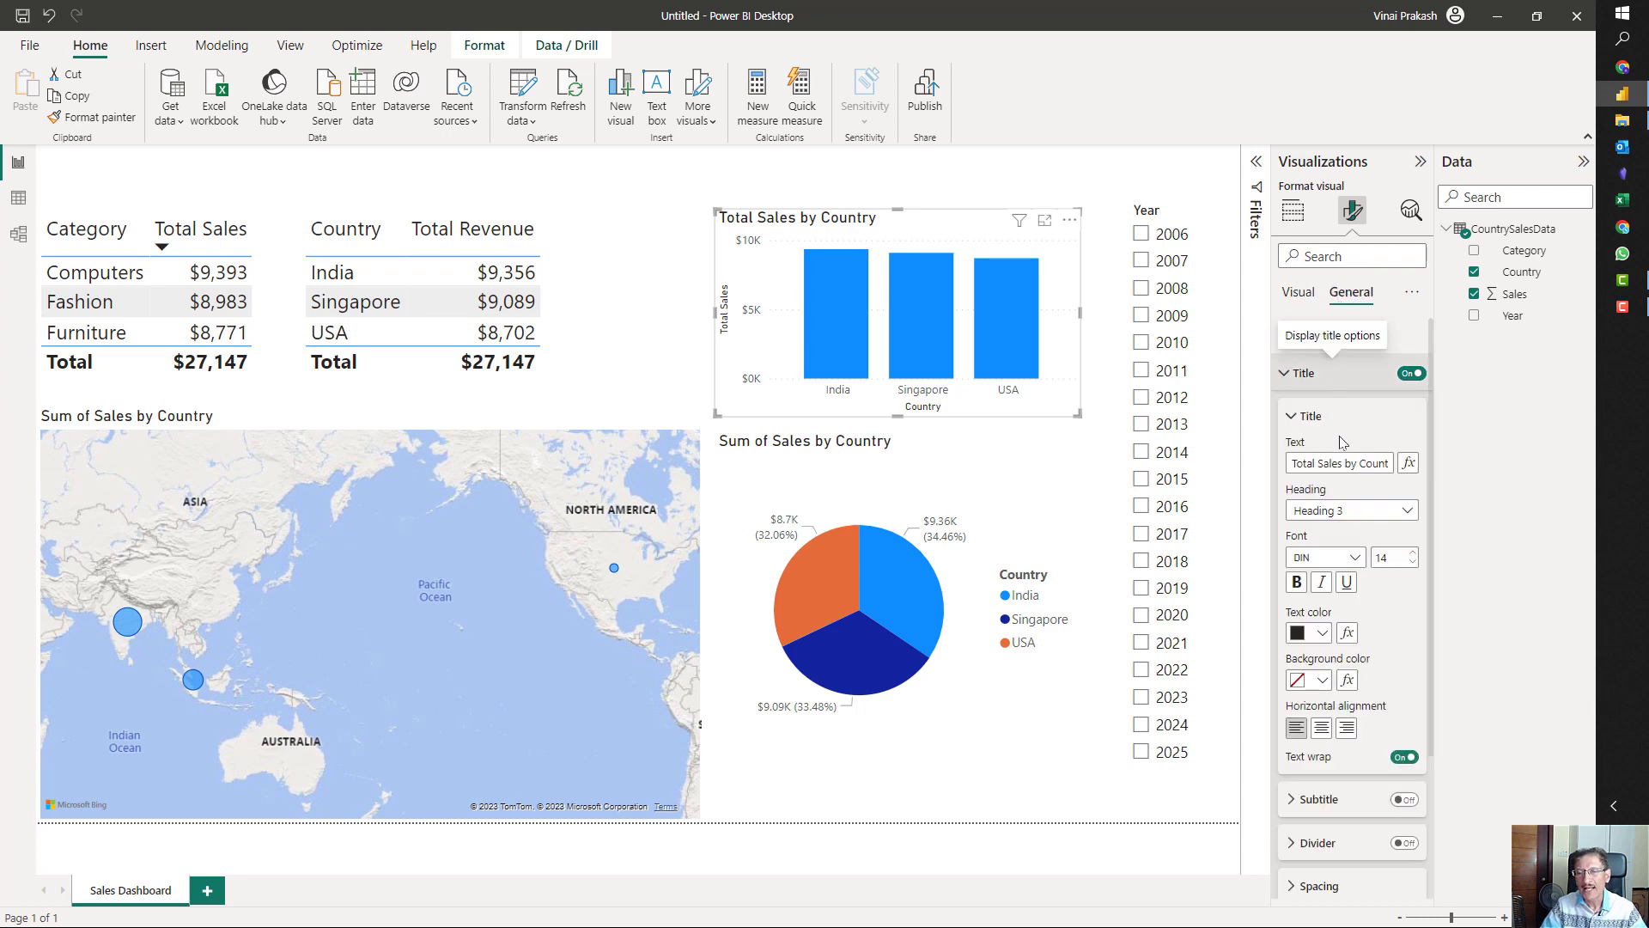
pyautogui.click(1323, 633)
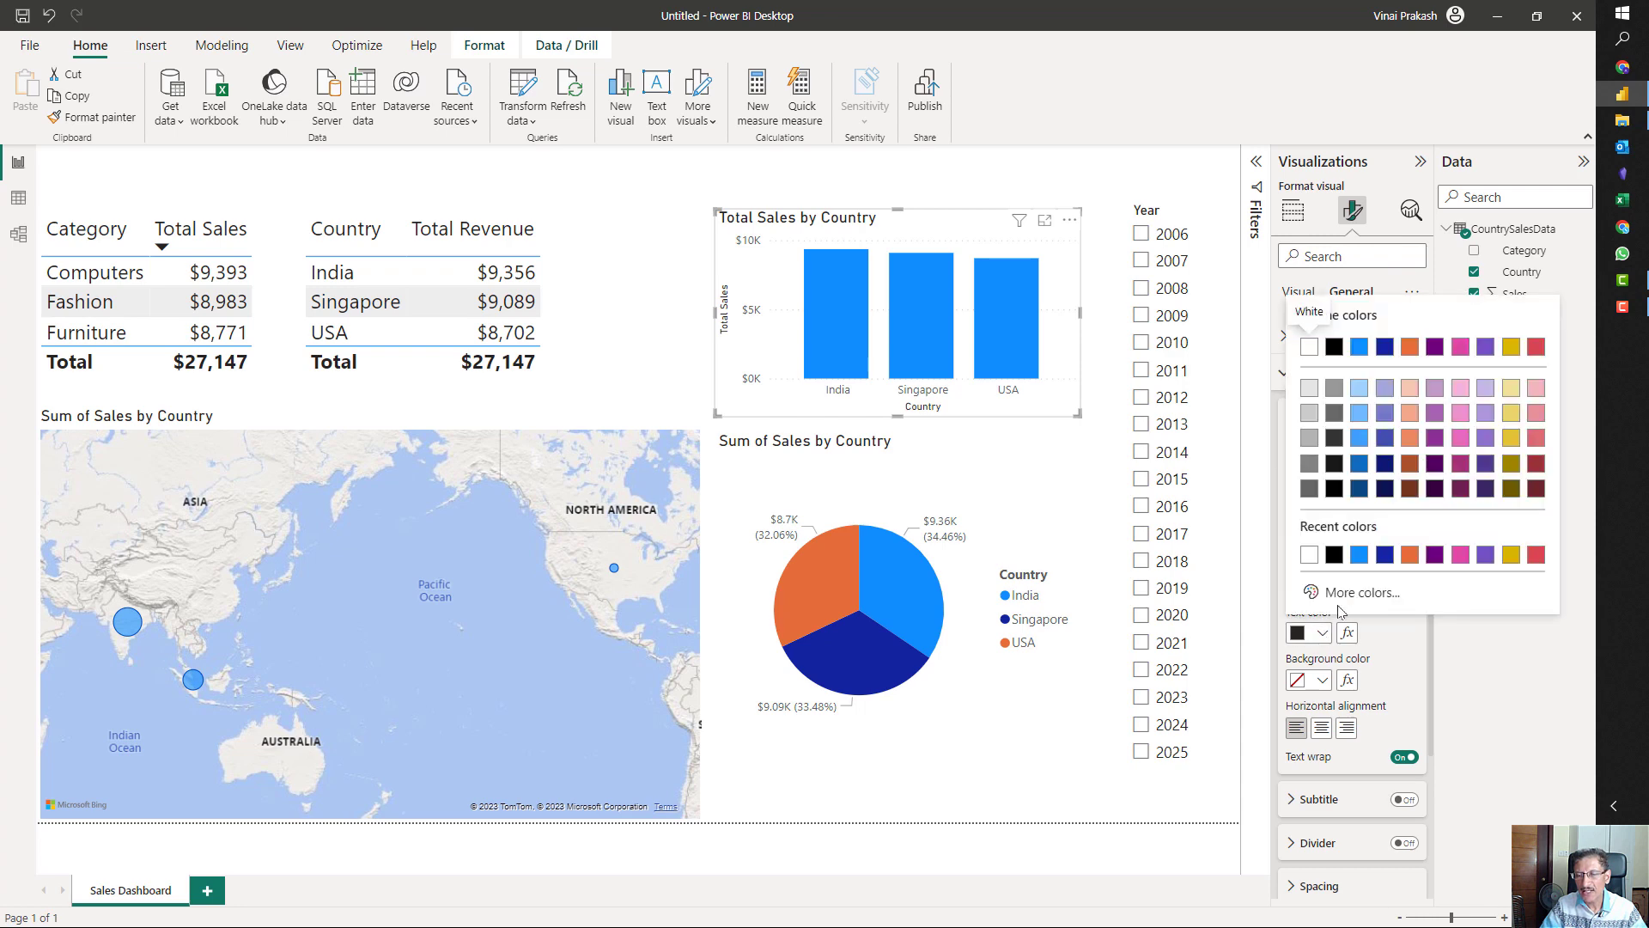
pyautogui.click(1384, 555)
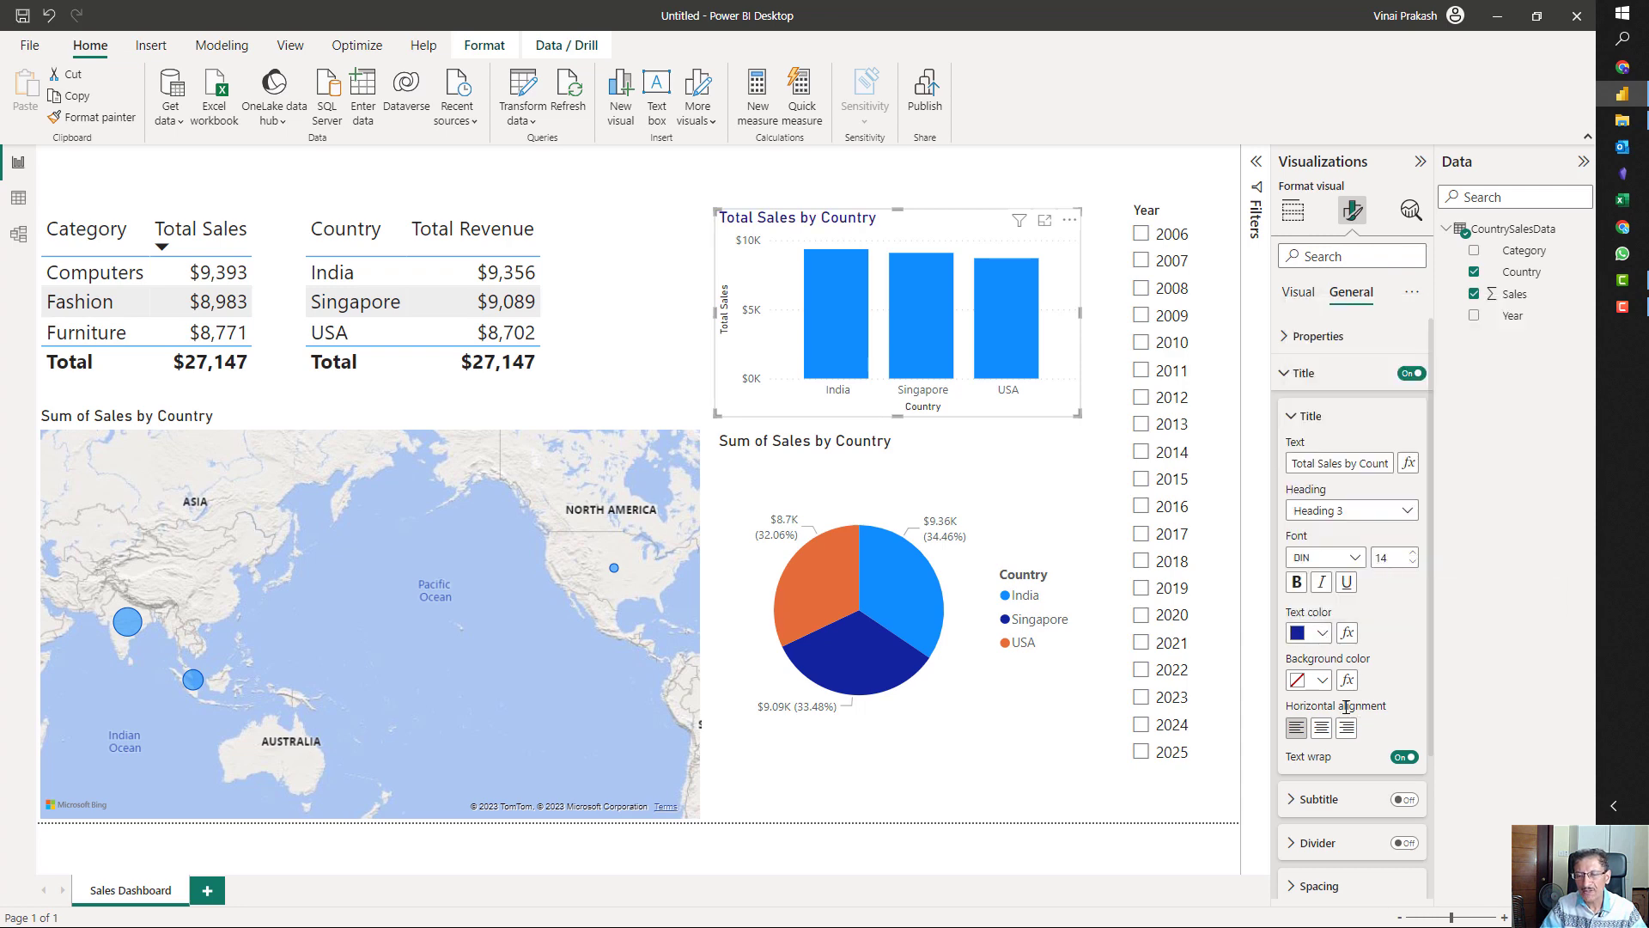
pyautogui.click(1322, 728)
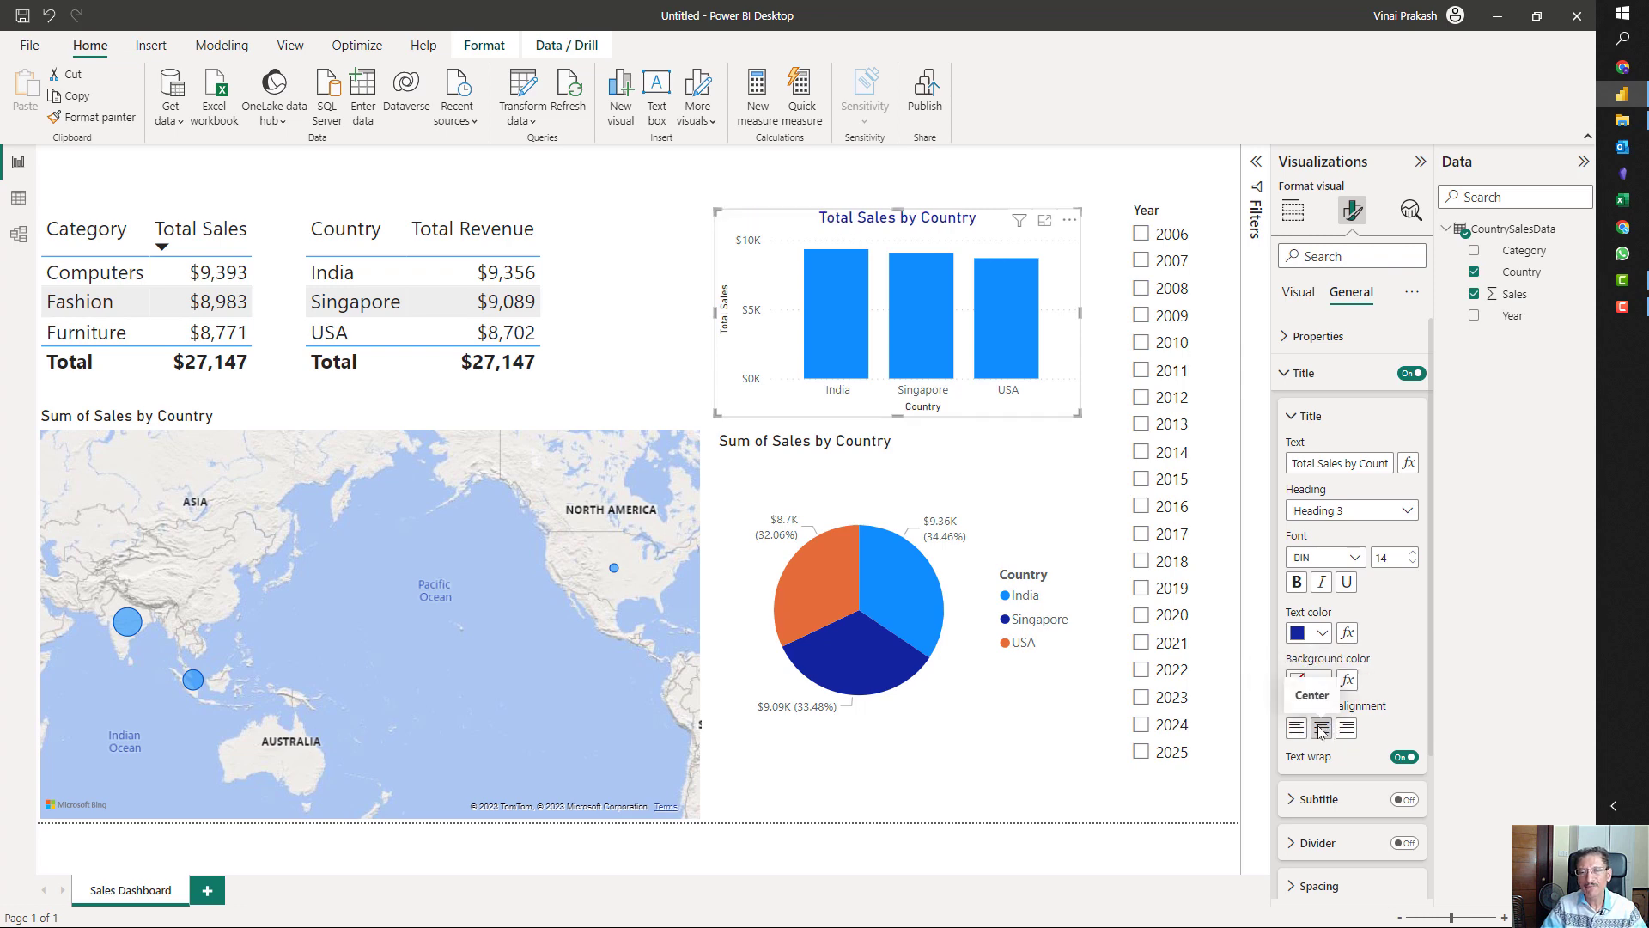
# - Turn on data labels for the column chart and make their values bold
pyautogui.click(1296, 294)
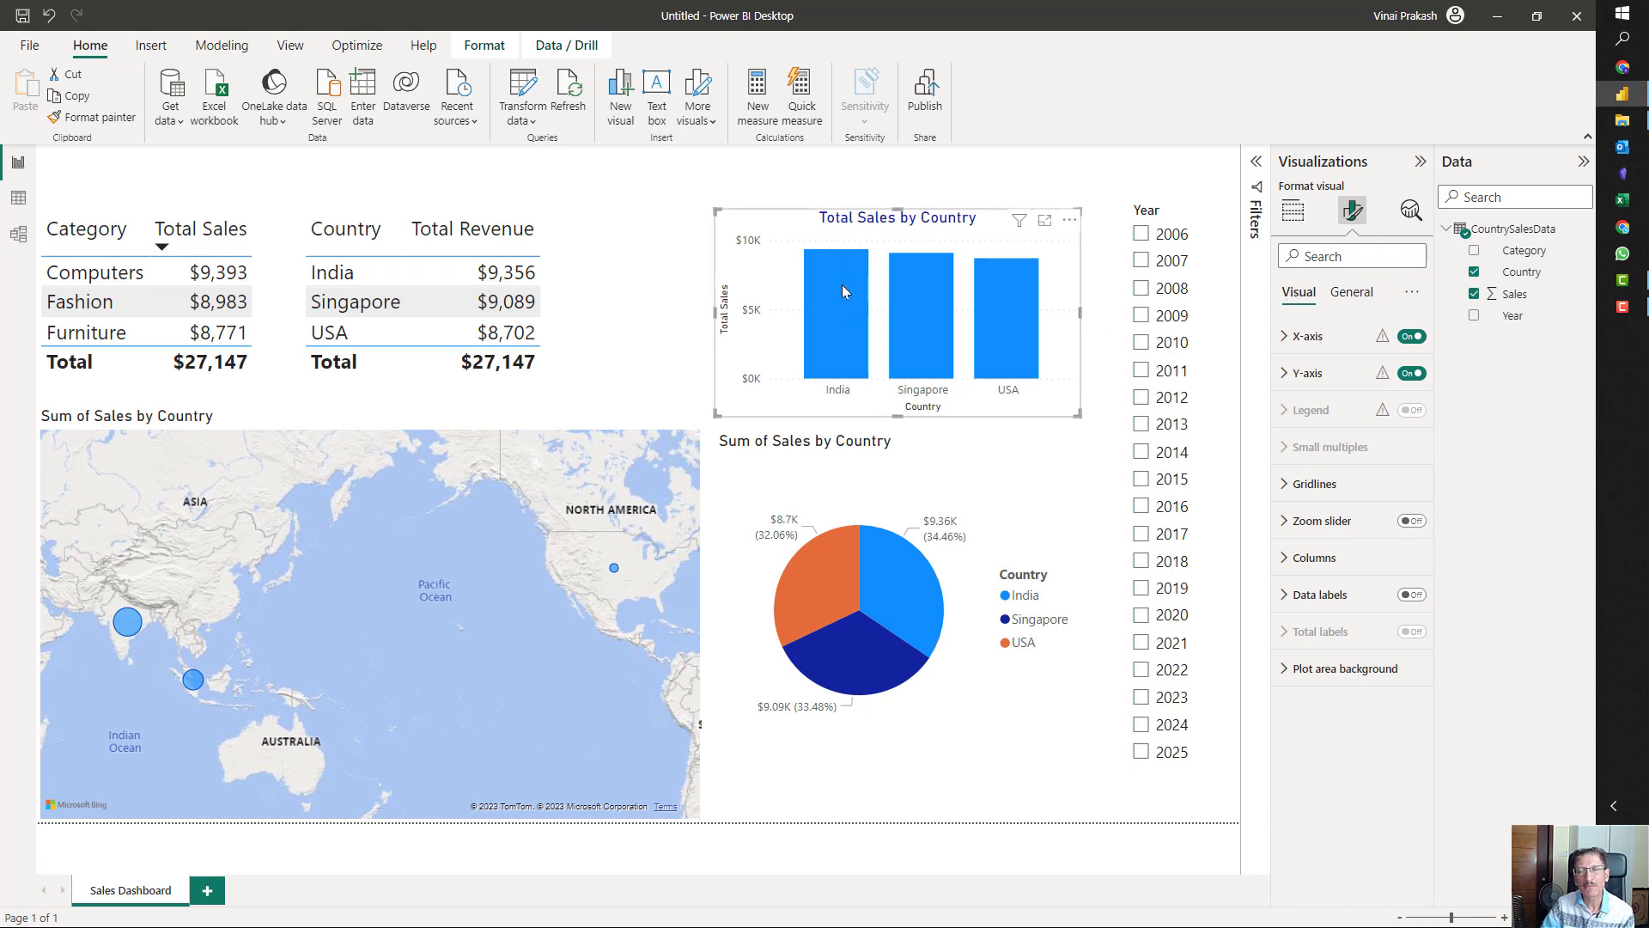
pyautogui.moveTo(842, 287)
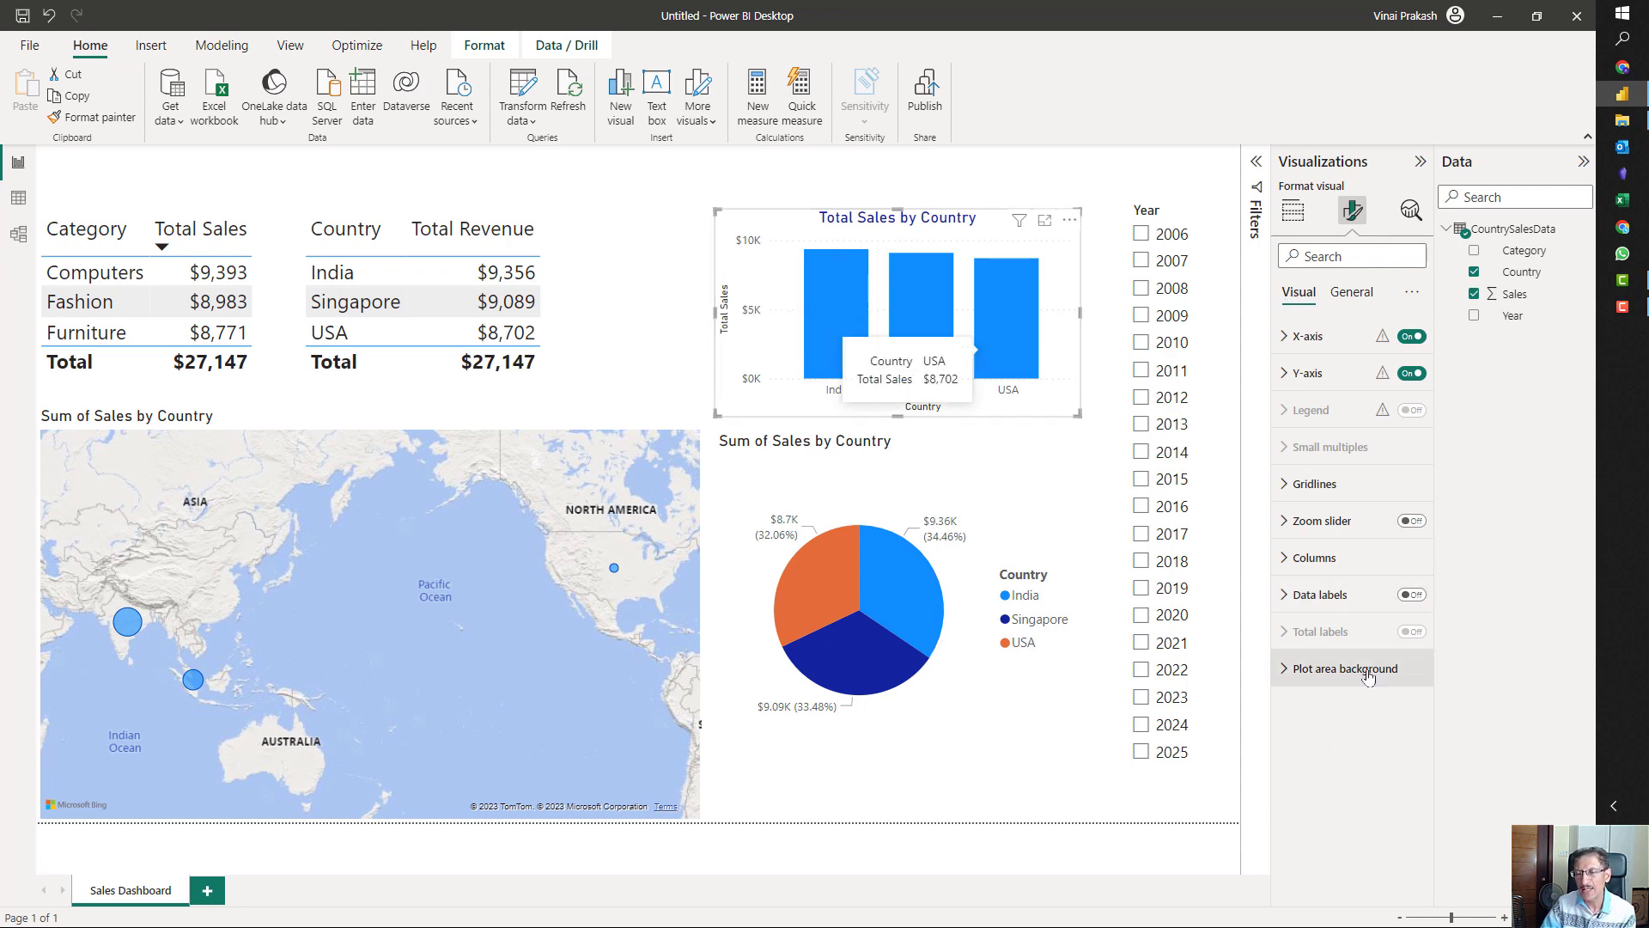
pyautogui.click(1418, 596)
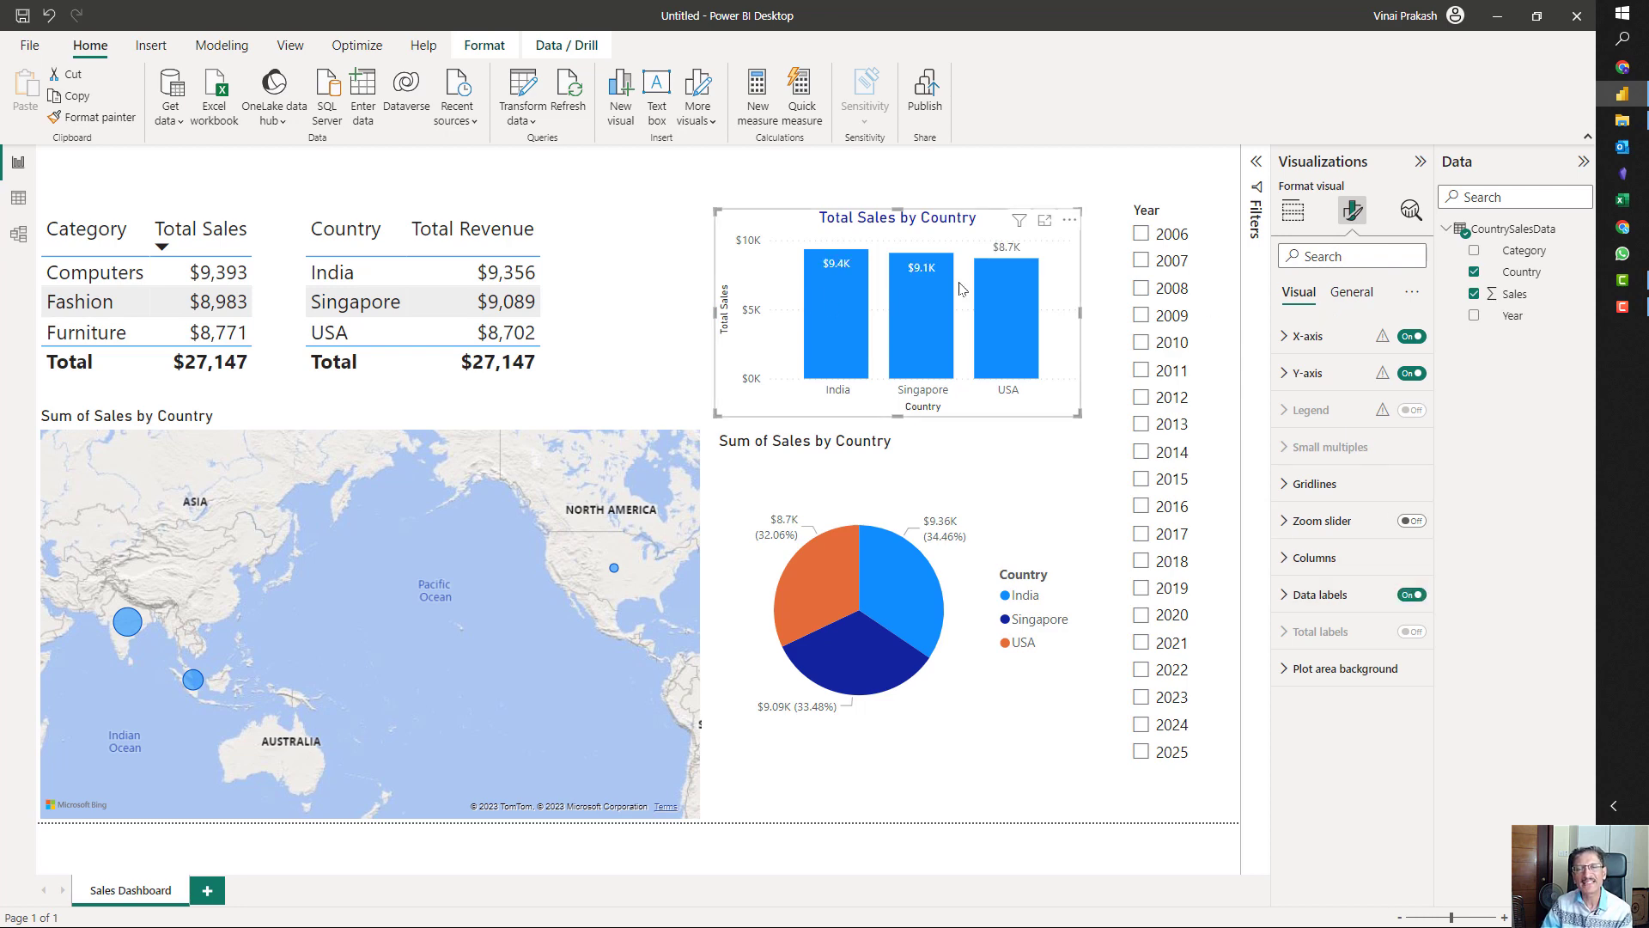
pyautogui.click(1286, 599)
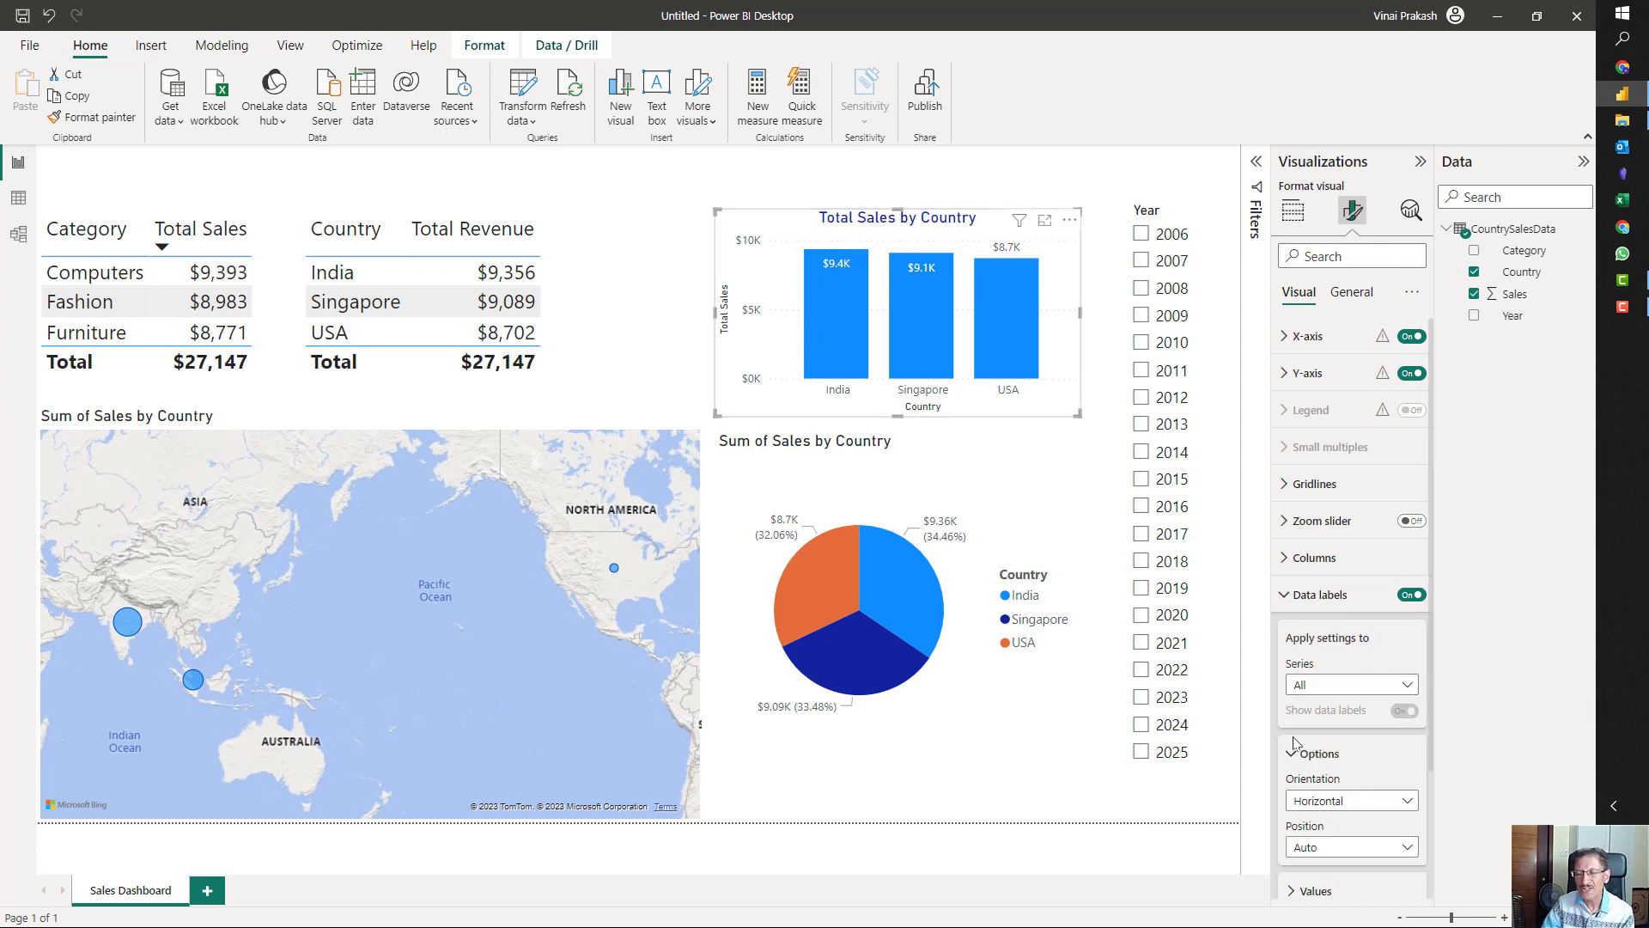
pyautogui.scroll(-3, 1317, 766)
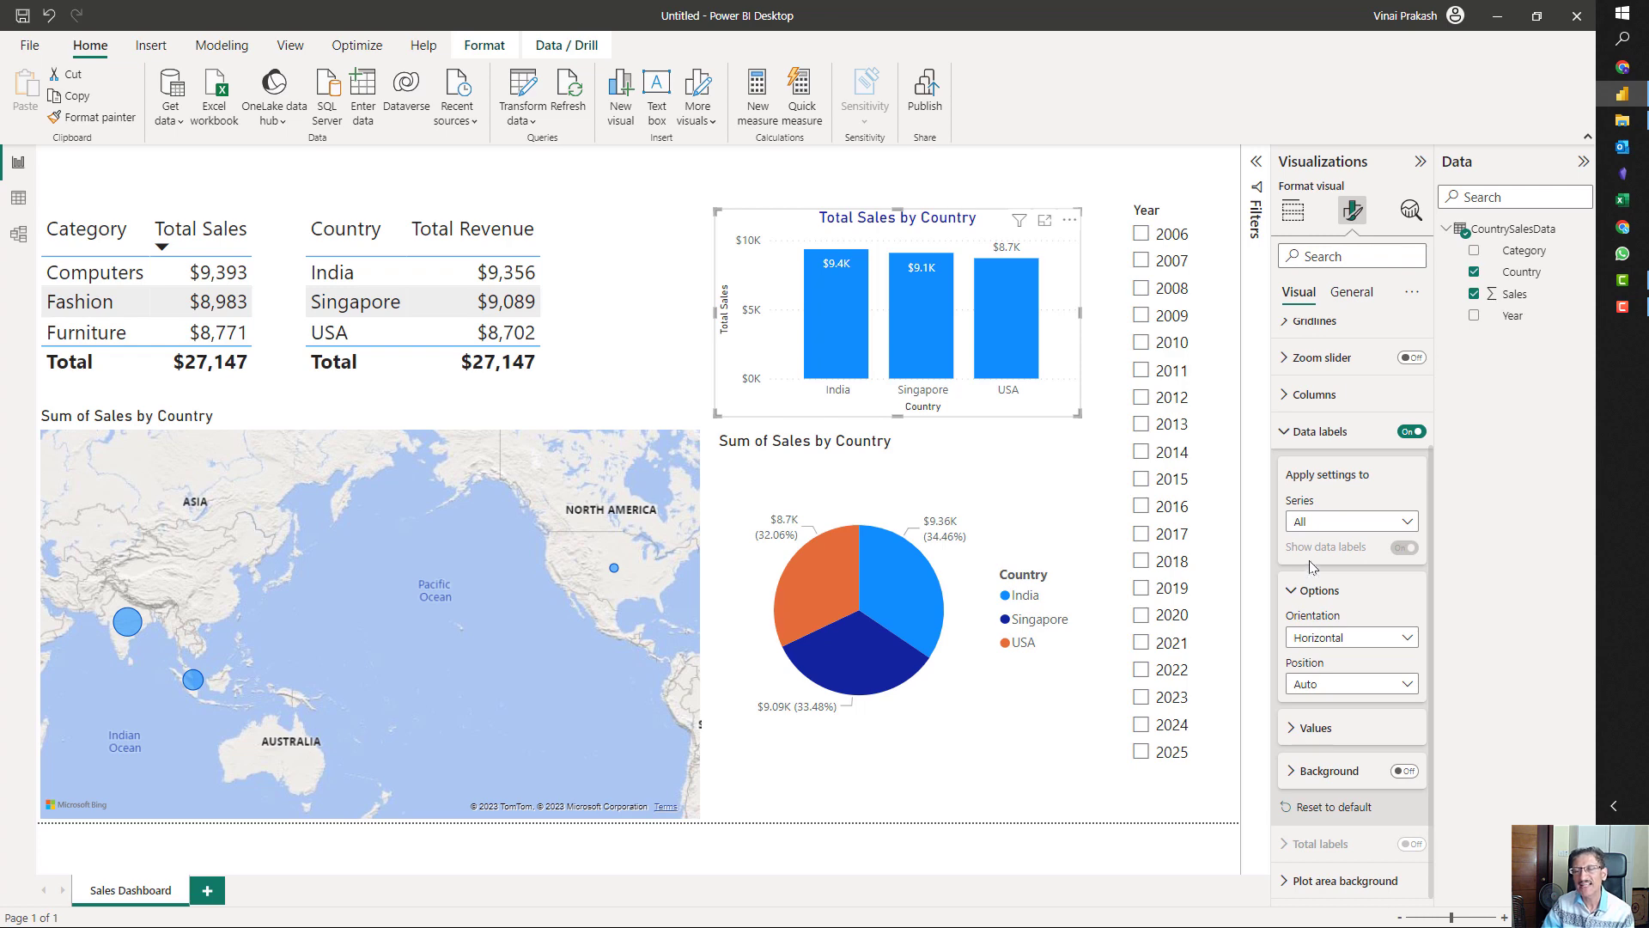
pyautogui.click(1291, 728)
pyautogui.scroll(-4, 1297, 652)
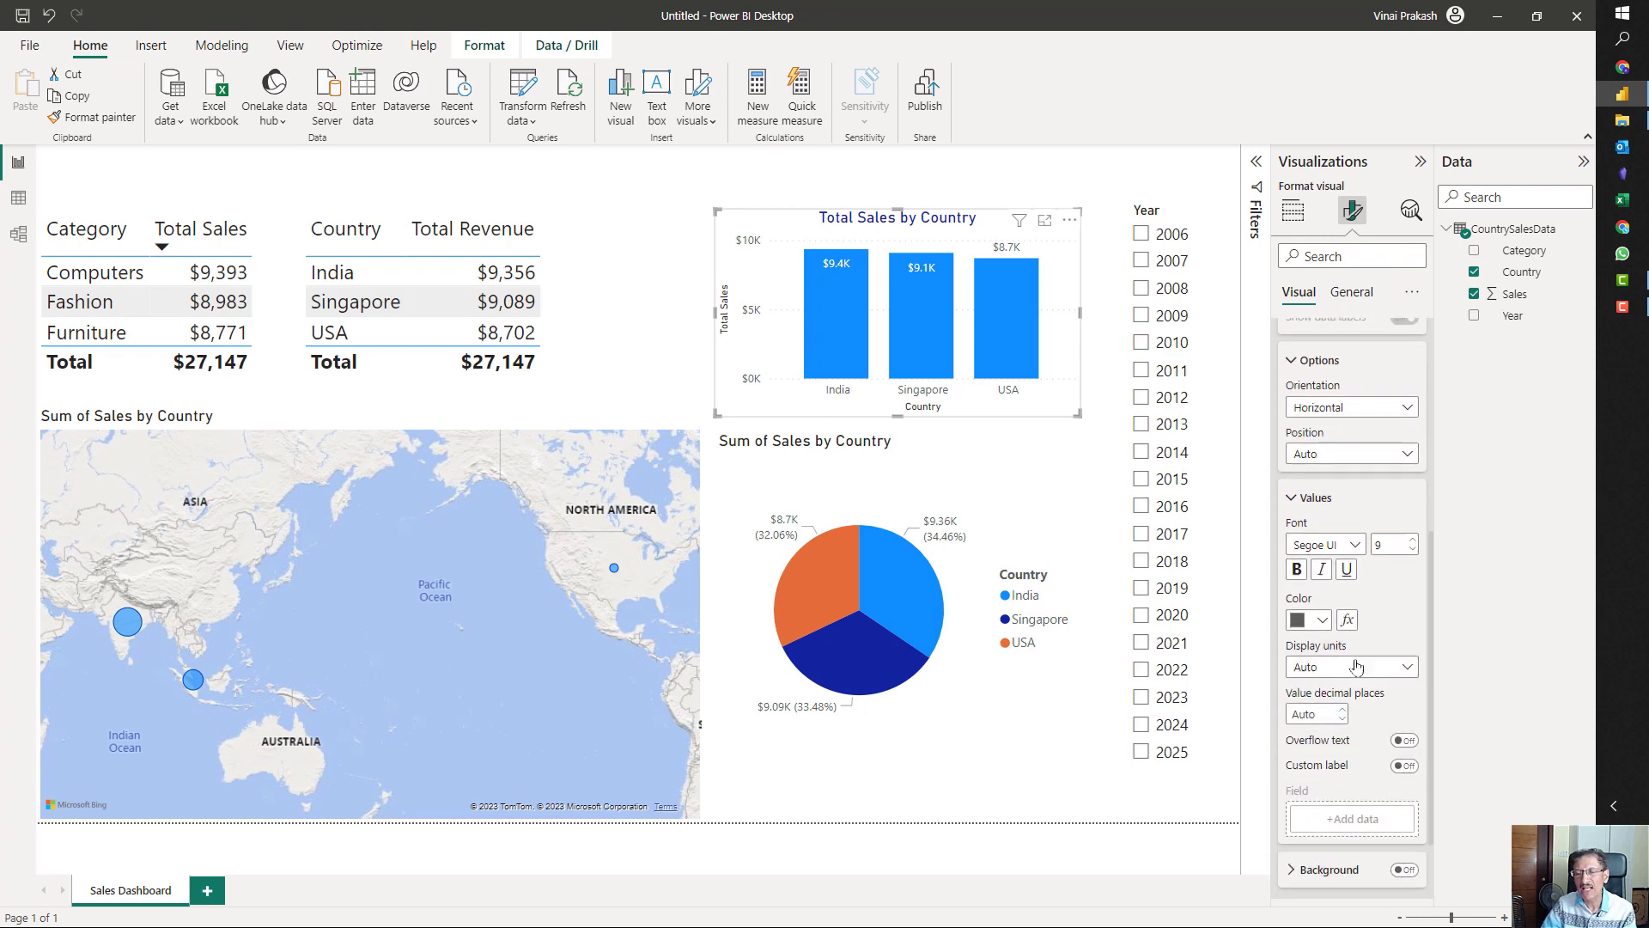
pyautogui.click(1297, 569)
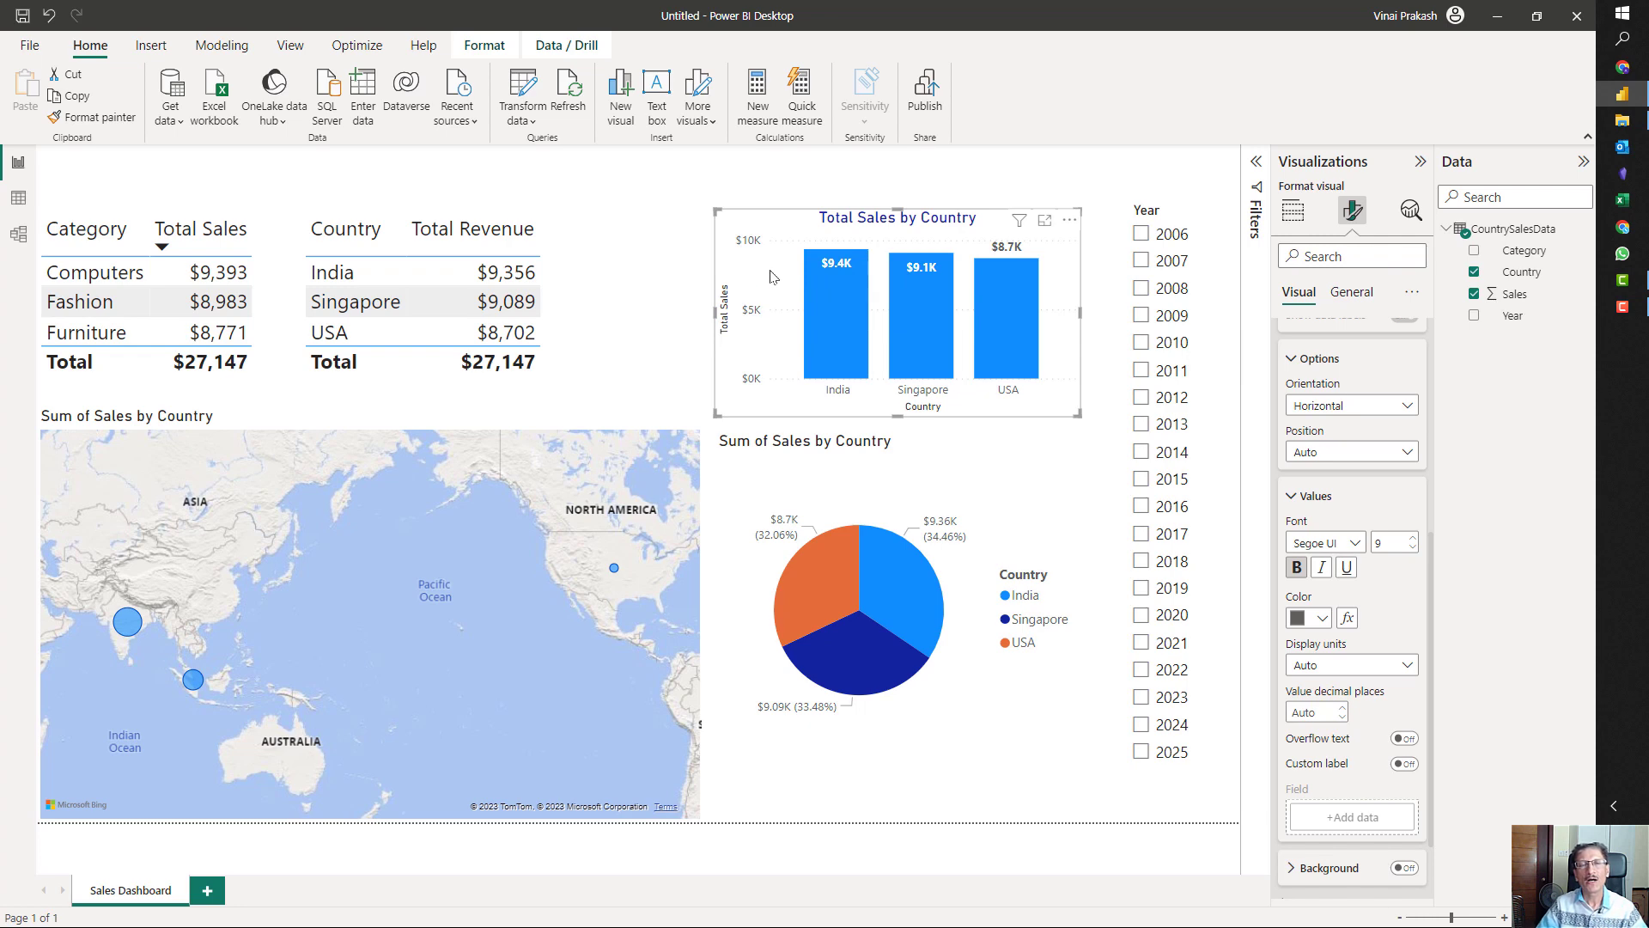
# - Hide the column chart's Y-axis and its Y-axis title, and deselect the chart
pyautogui.scroll(5, 1334, 400)
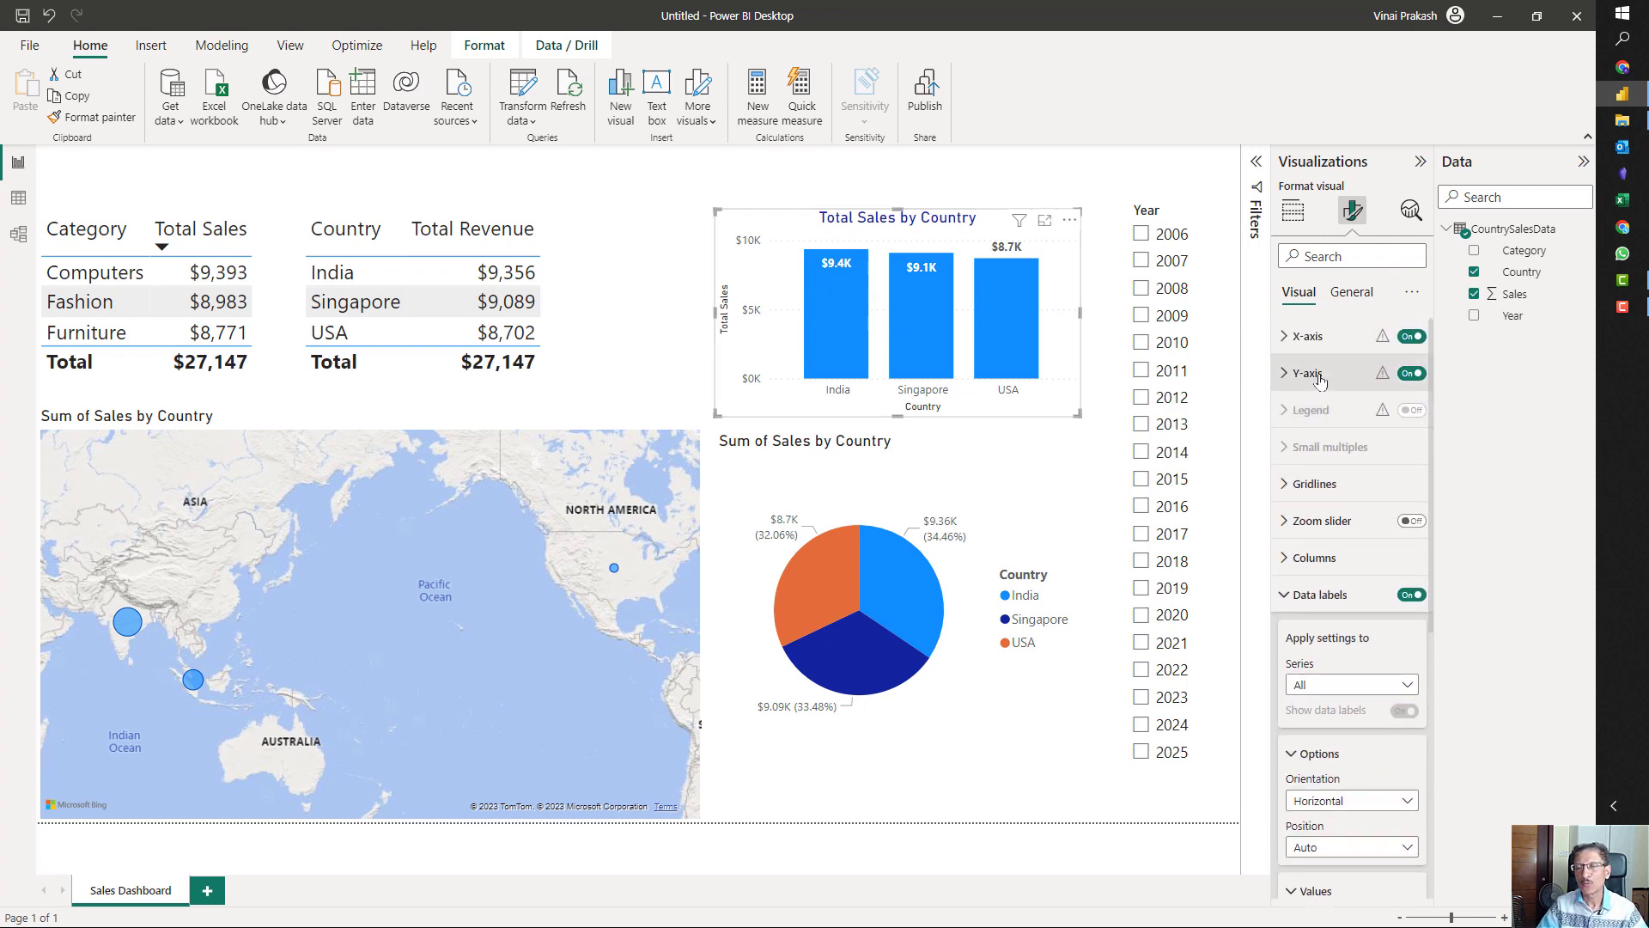
pyautogui.click(1409, 373)
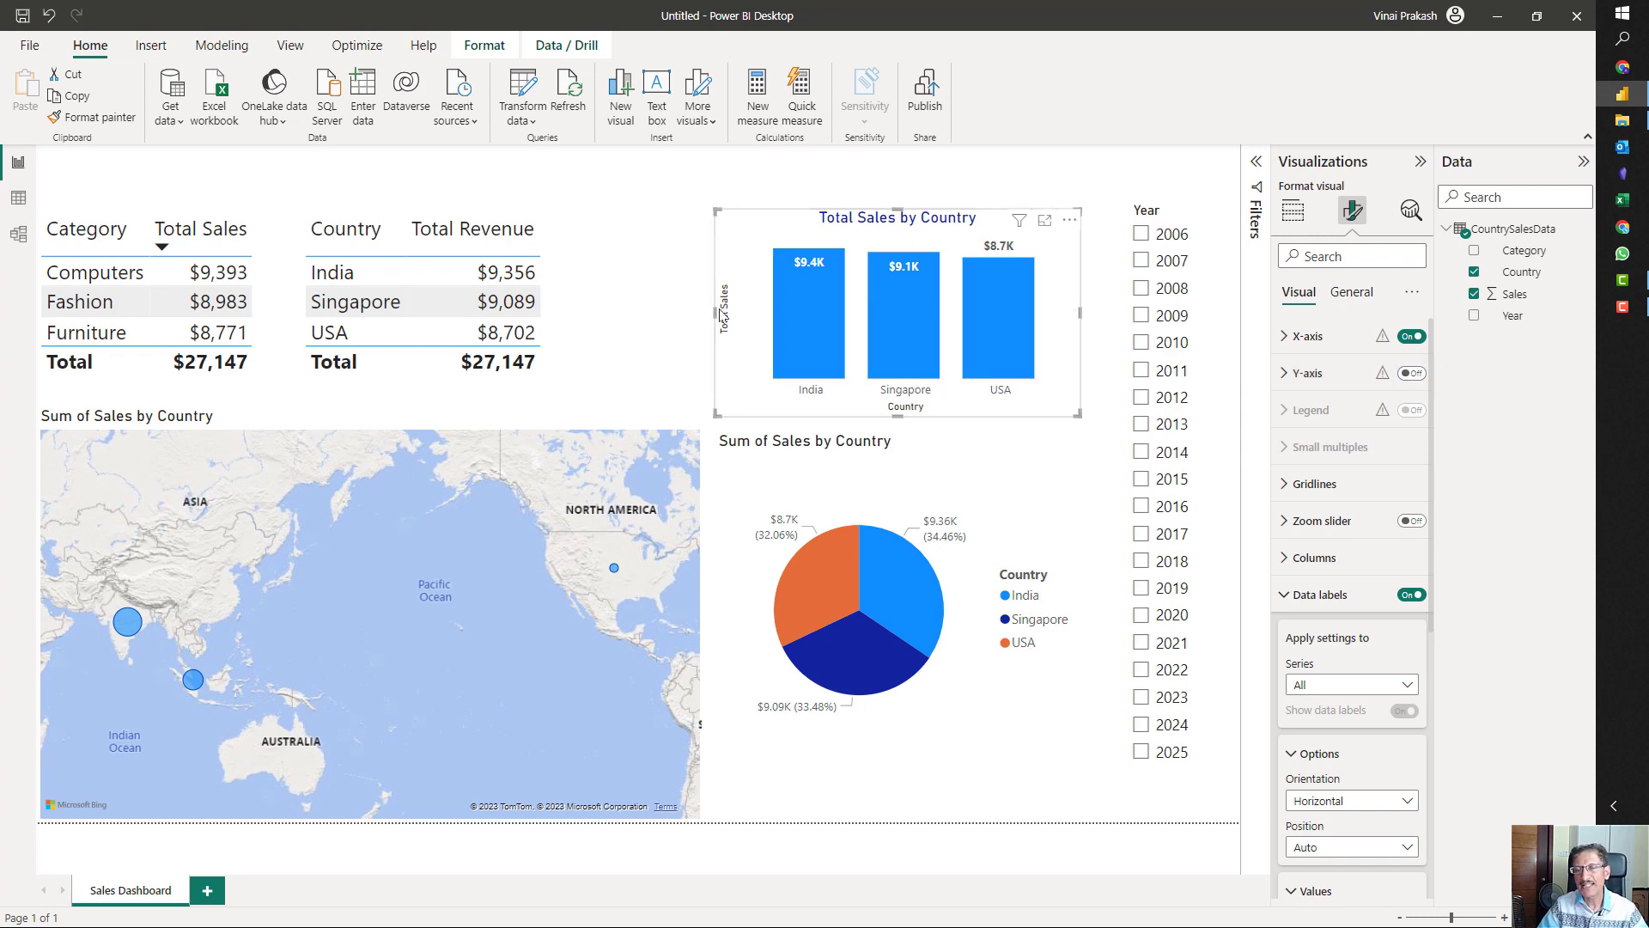
pyautogui.click(1283, 374)
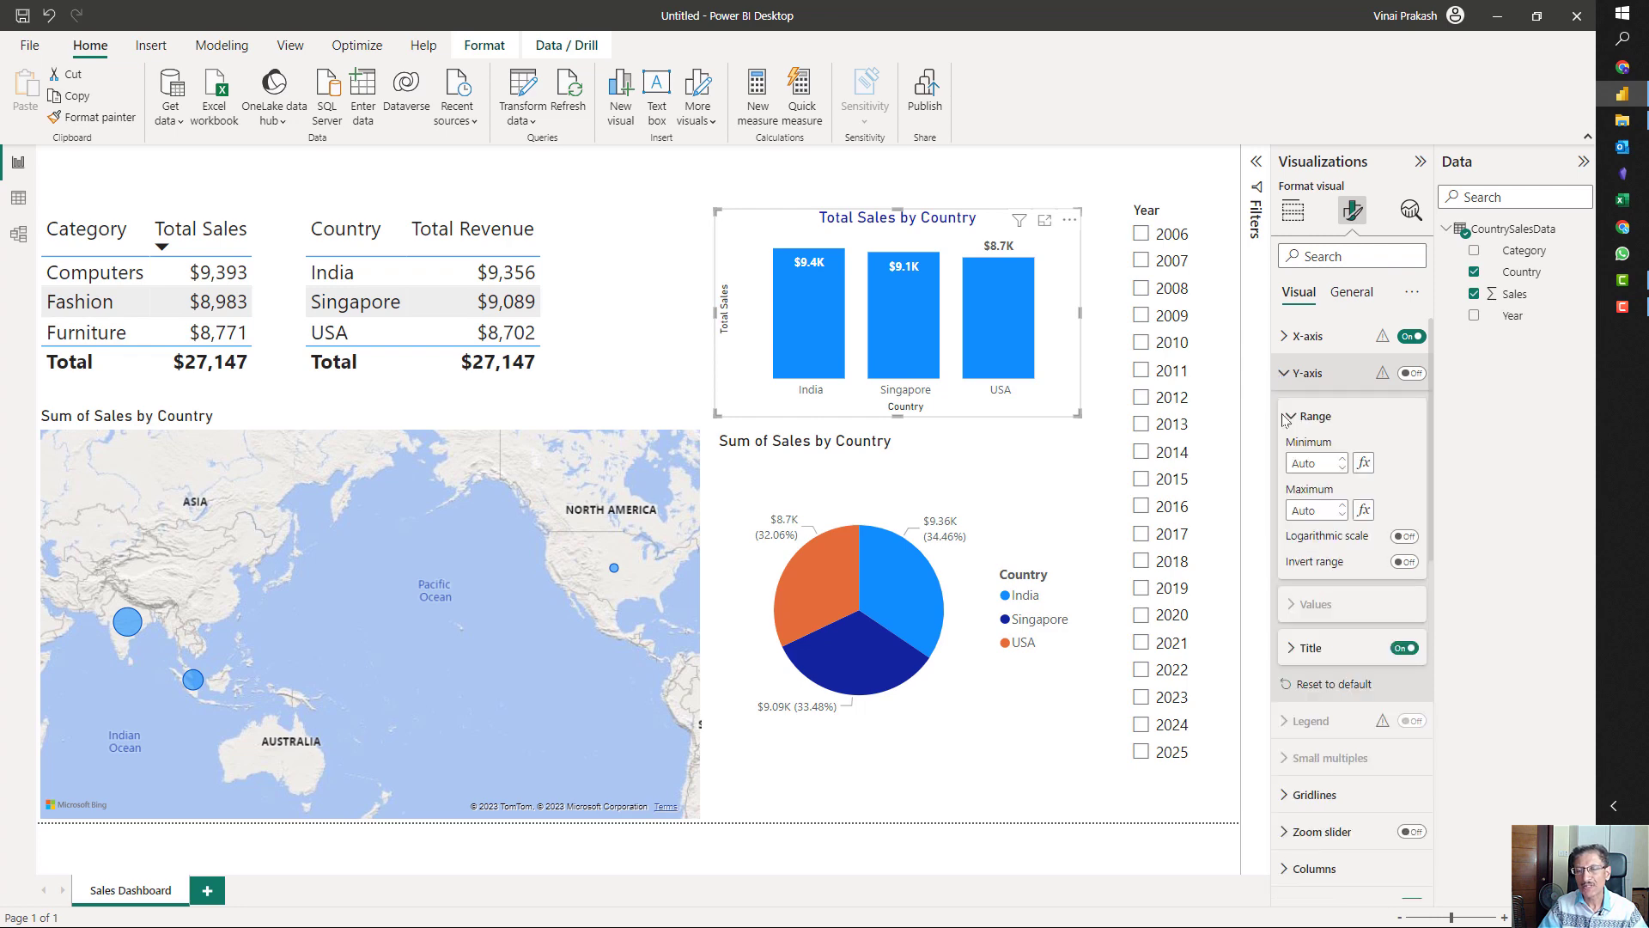
pyautogui.click(1399, 649)
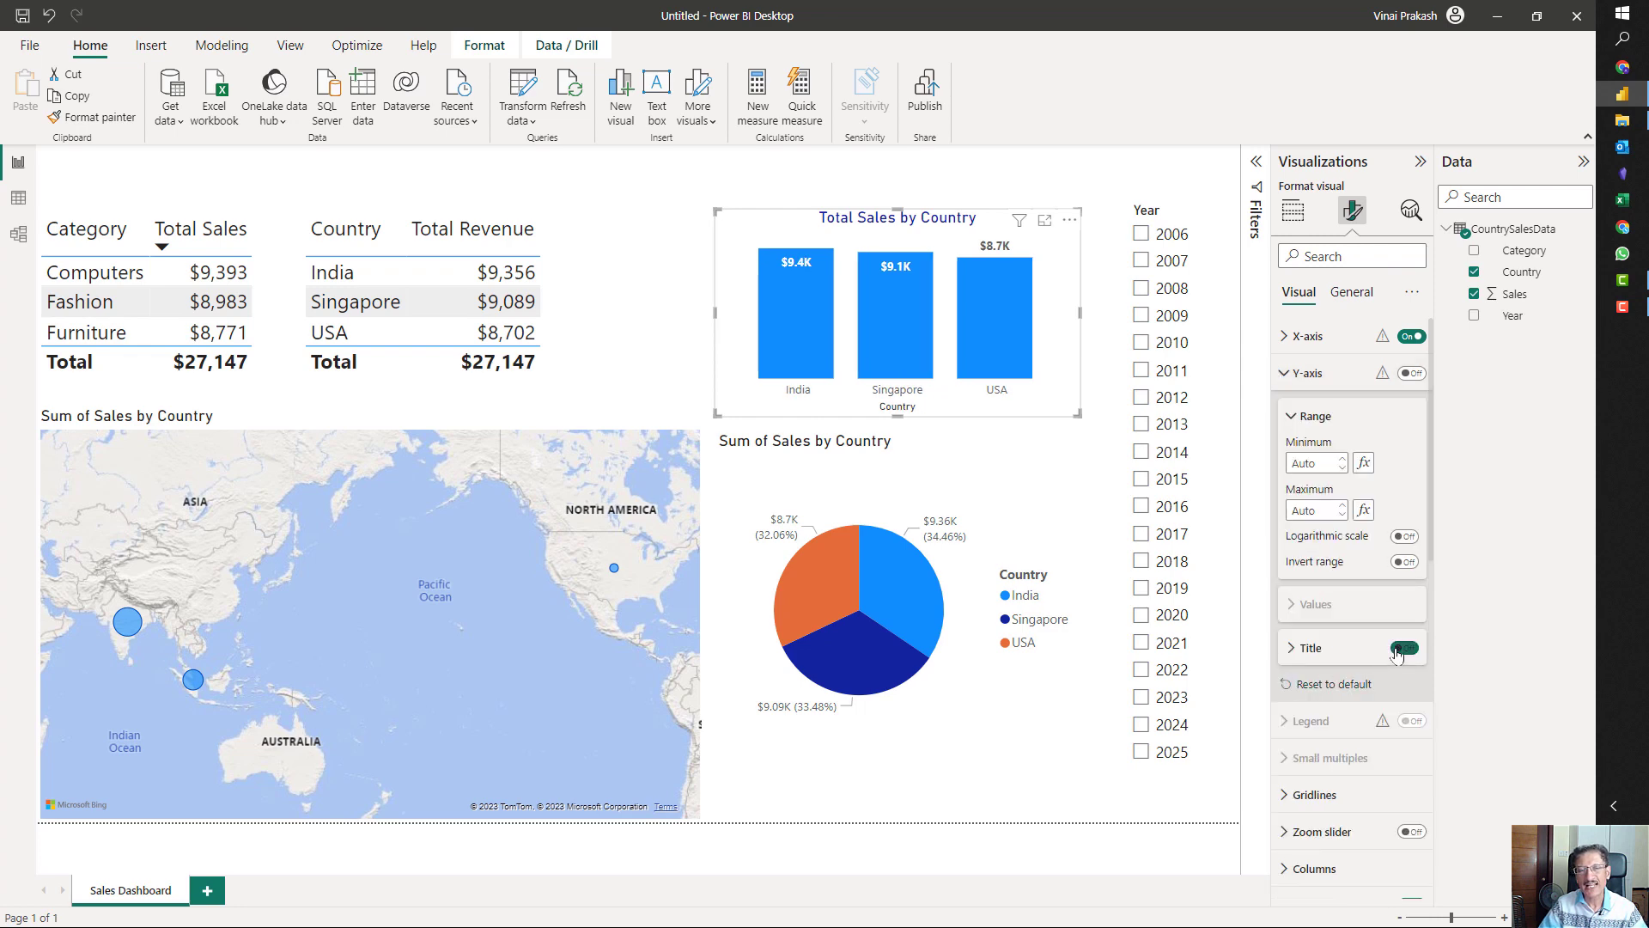
pyautogui.moveTo(968, 301)
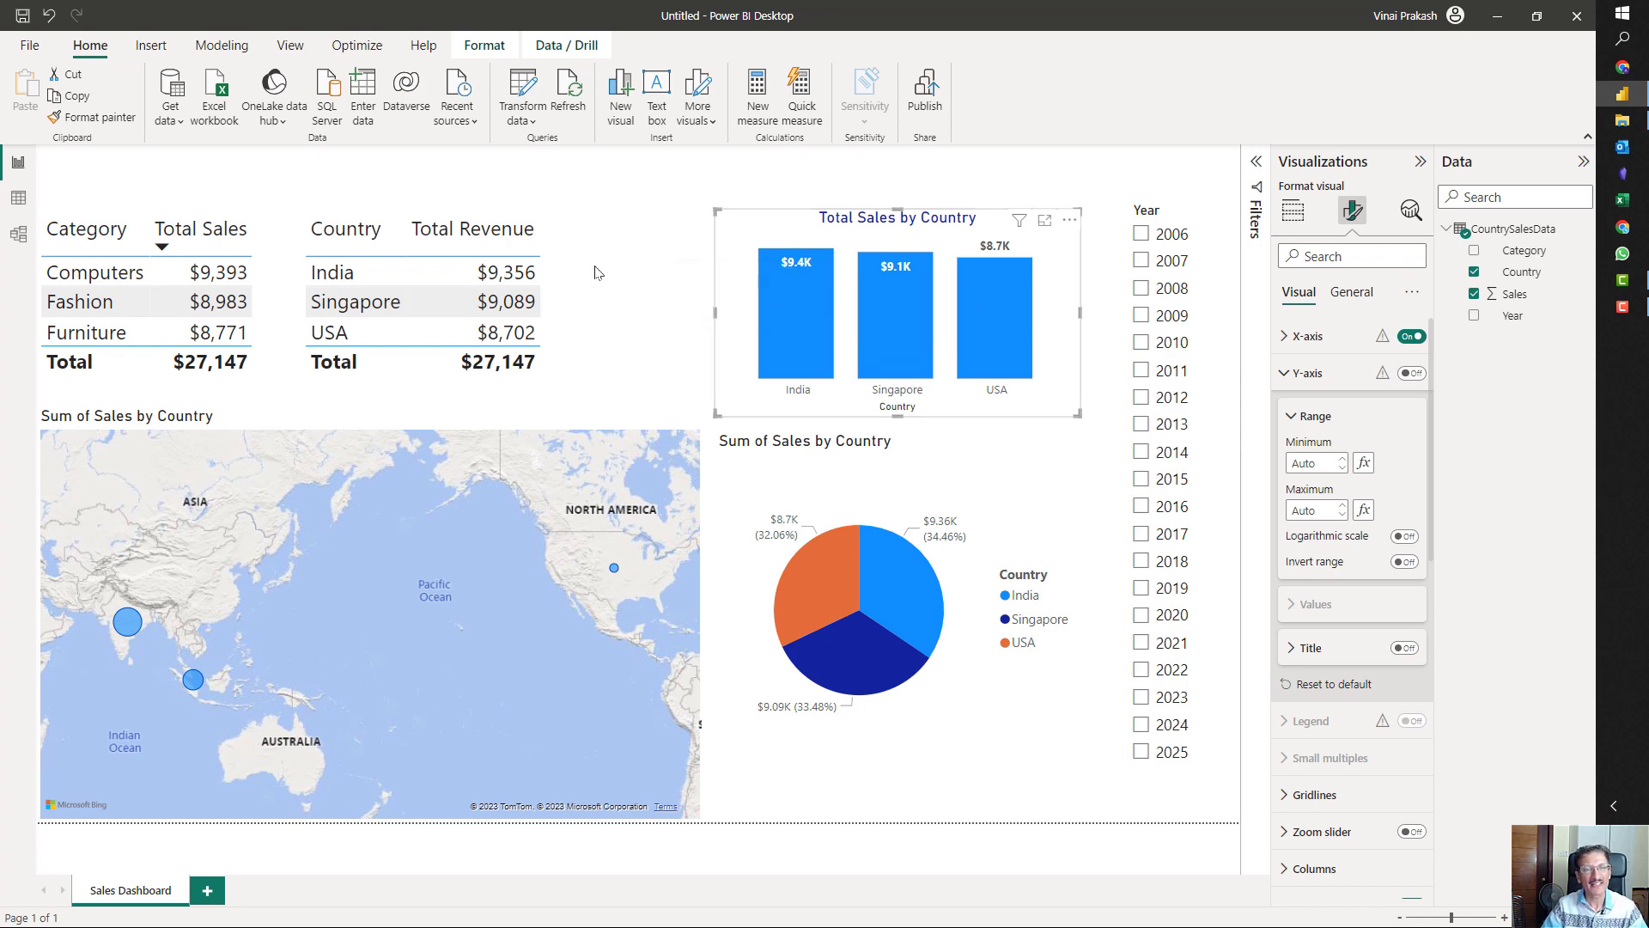
pyautogui.click(566, 273)
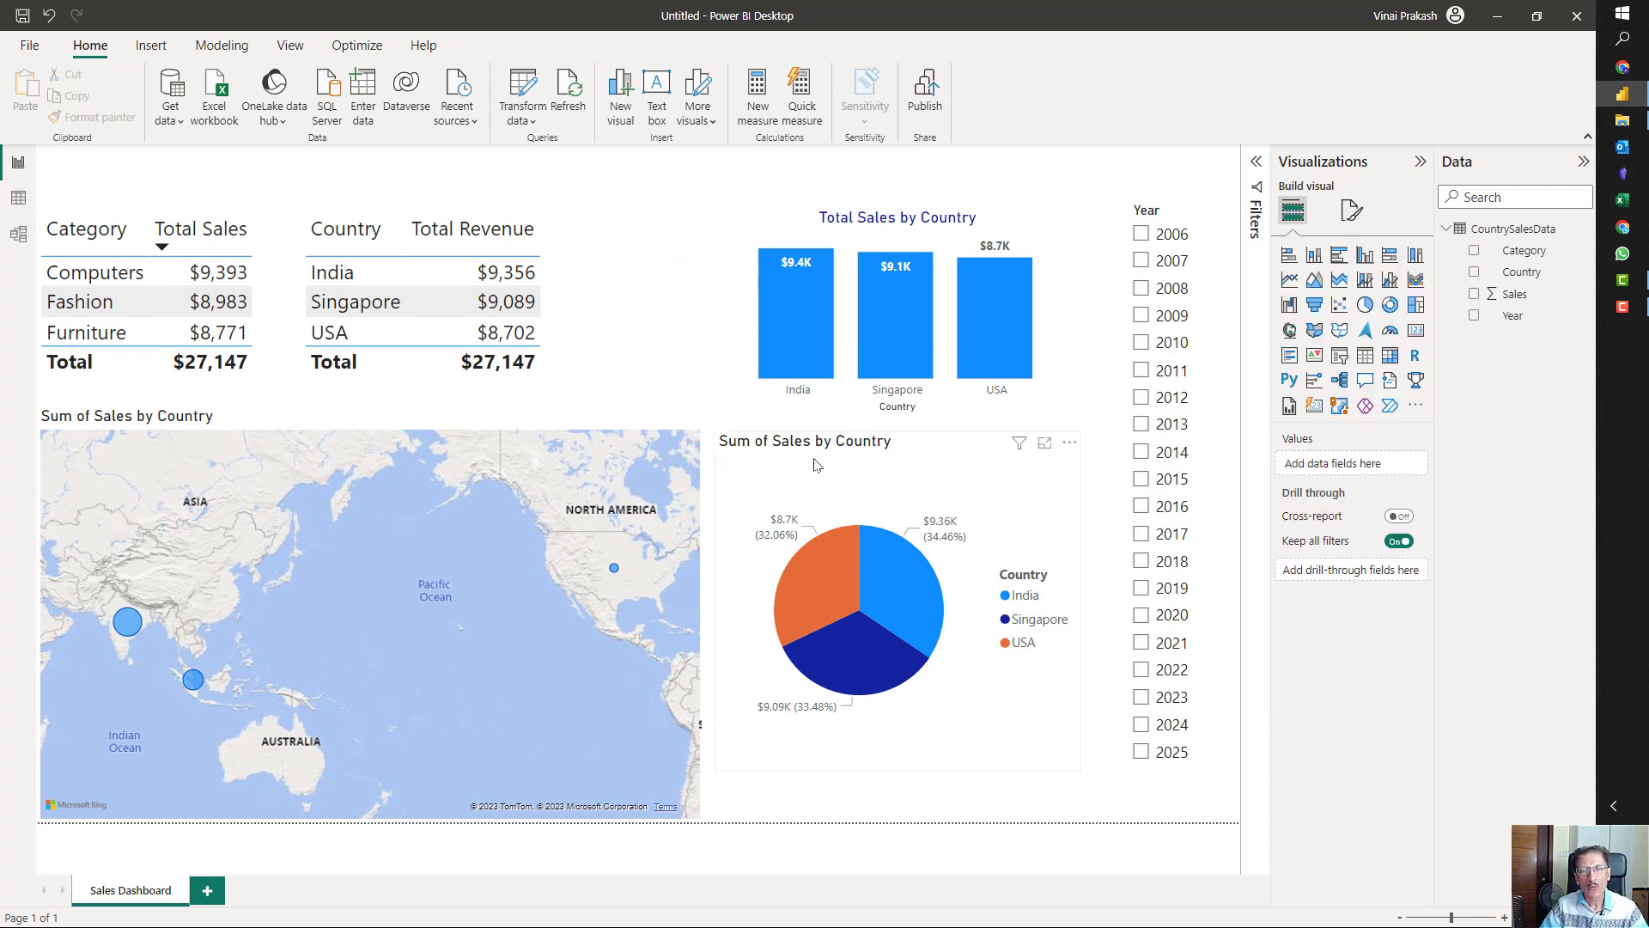
# - Turn off the pie chart's legend and set its detail label contents to Category, percent of total
pyautogui.click(901, 465)
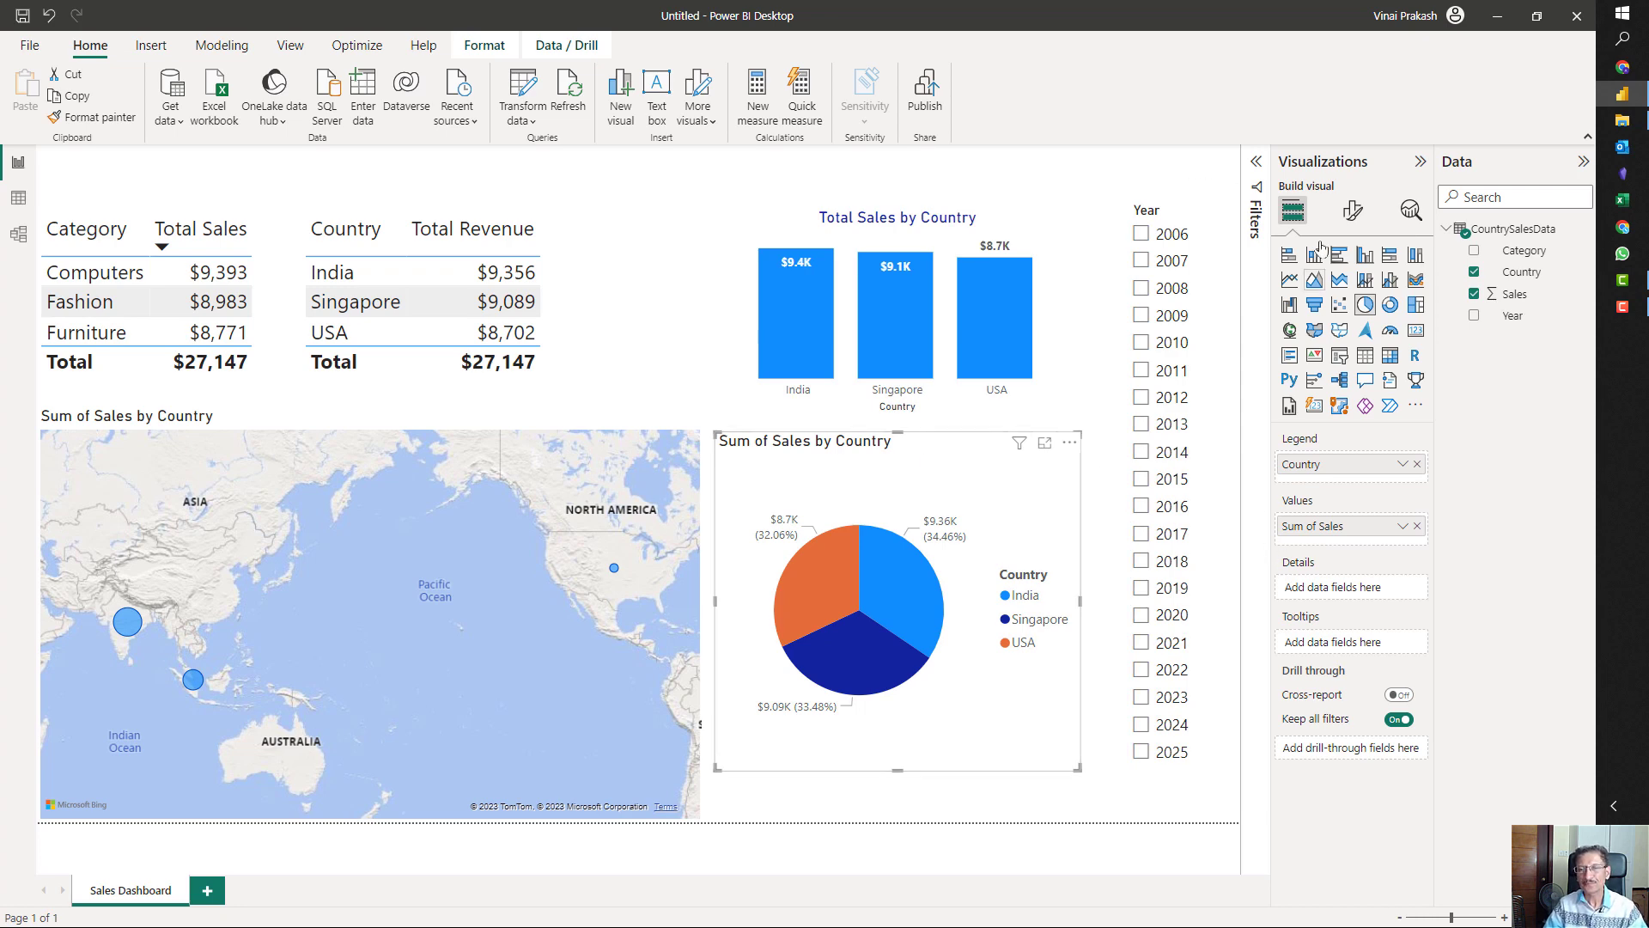
pyautogui.click(1353, 210)
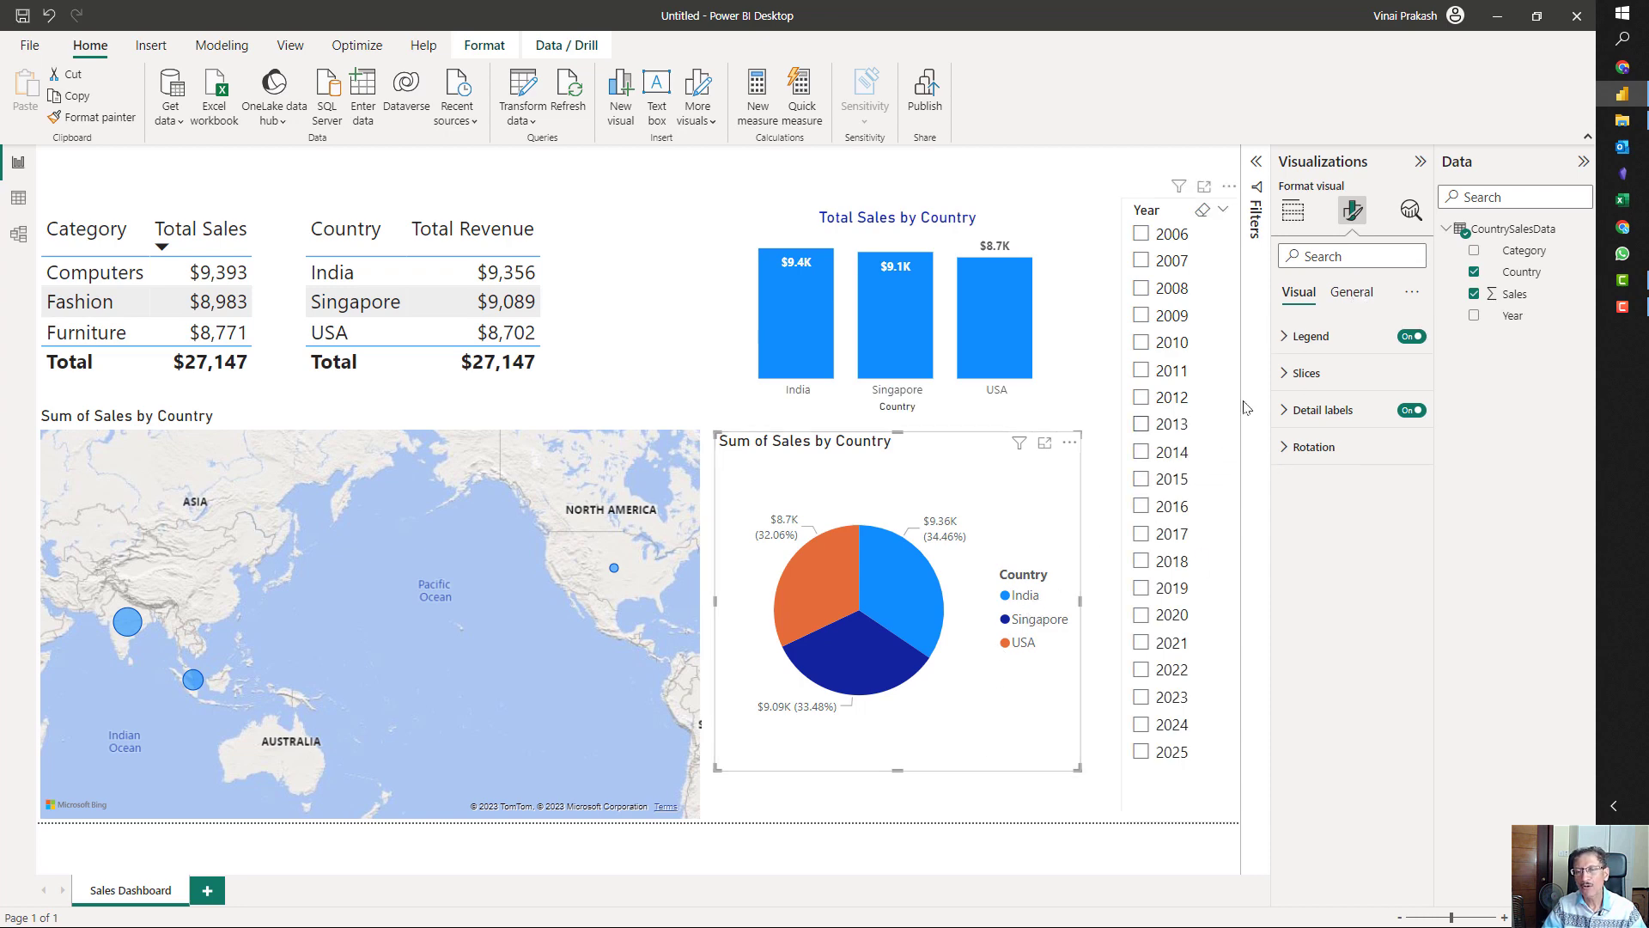
pyautogui.click(1408, 337)
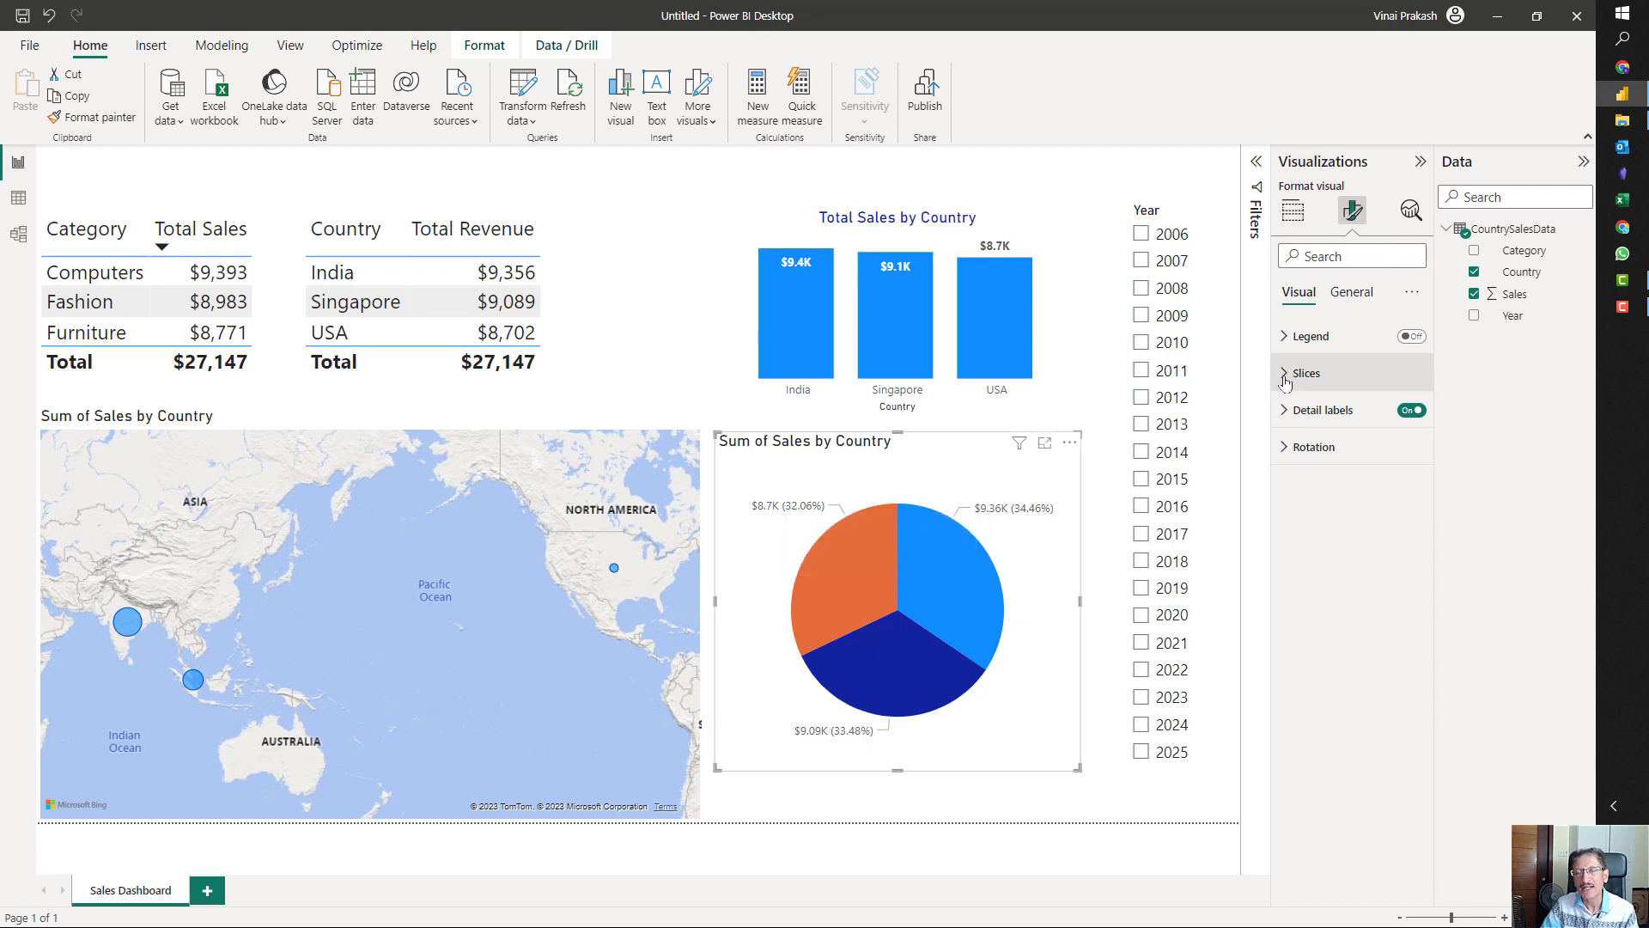
pyautogui.click(1286, 409)
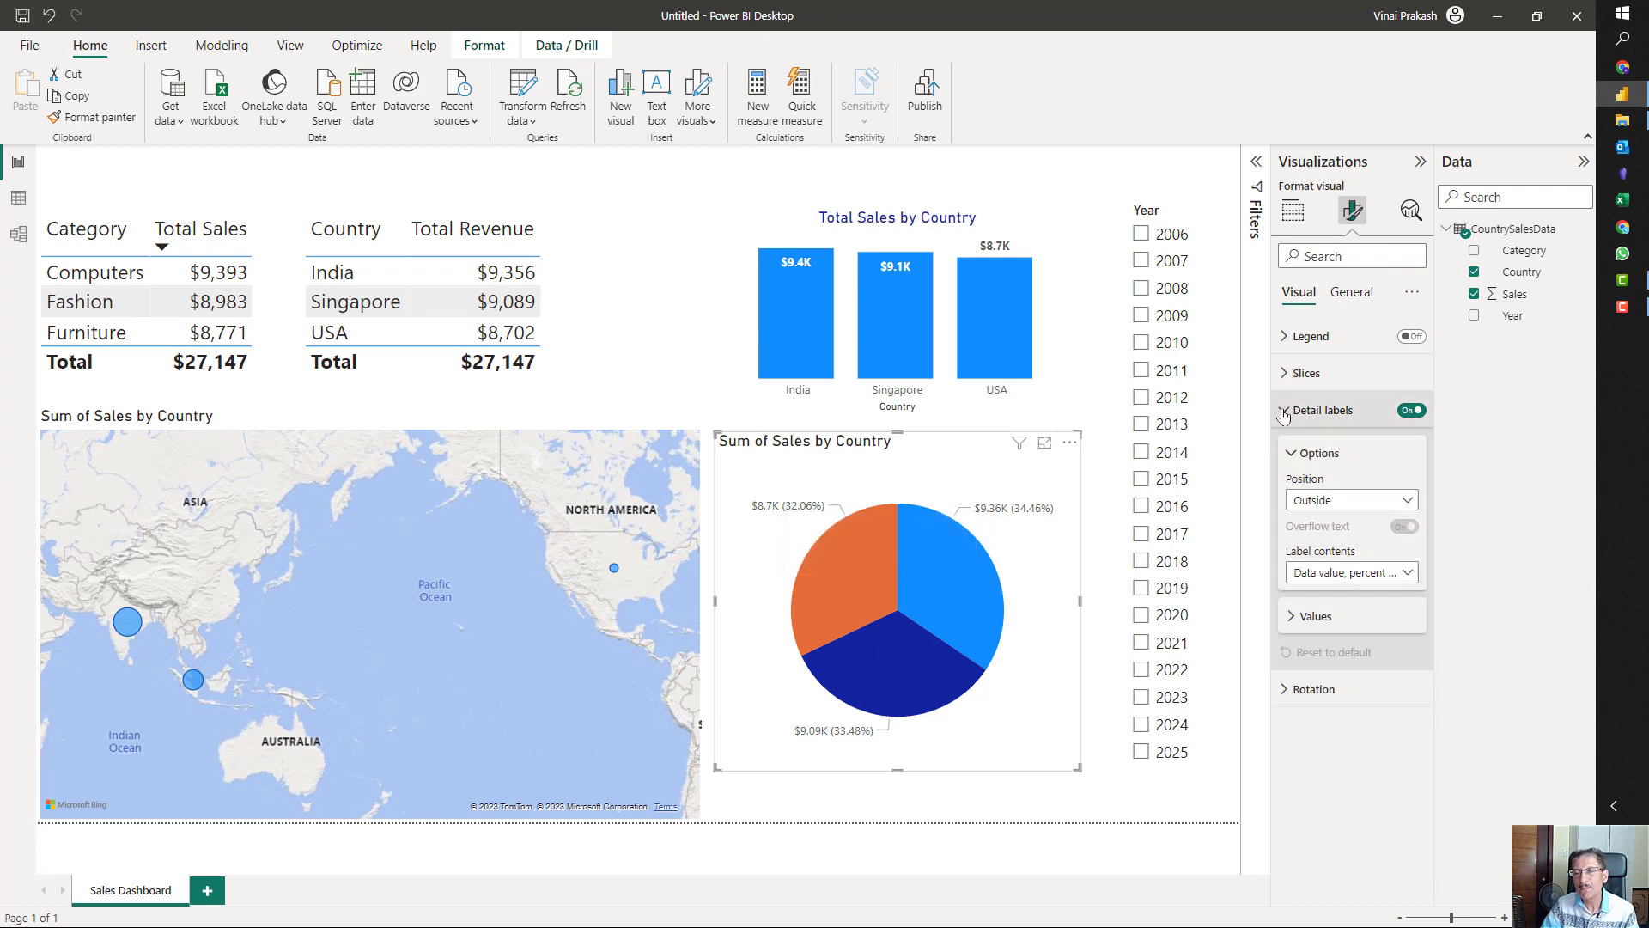
pyautogui.click(1347, 581)
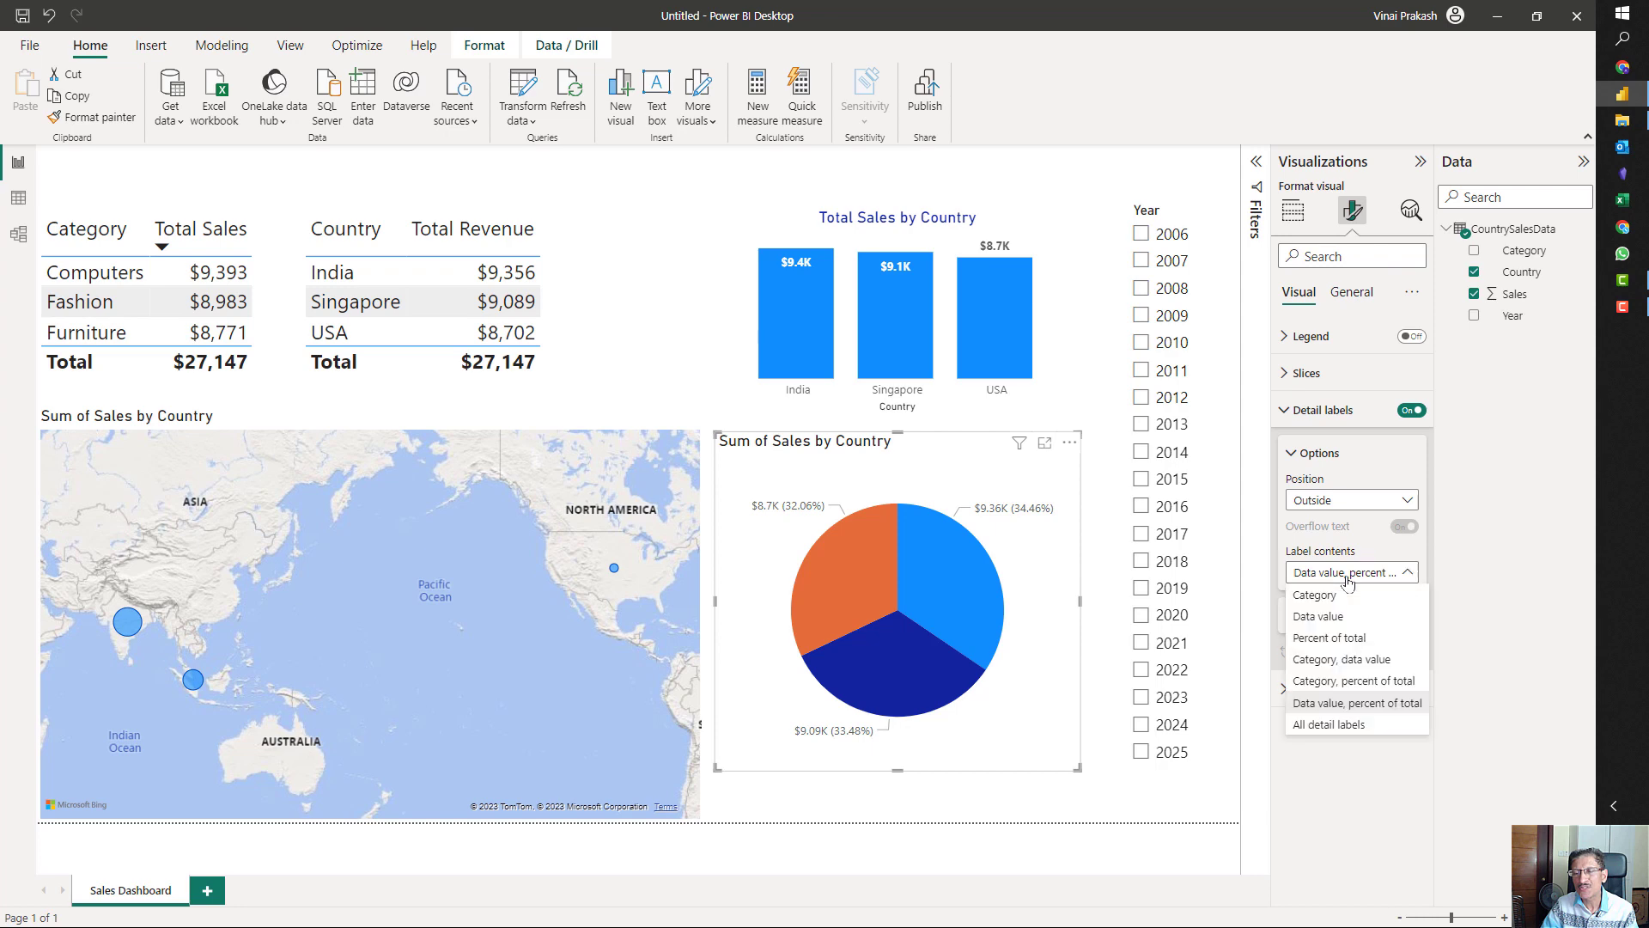
pyautogui.click(1356, 681)
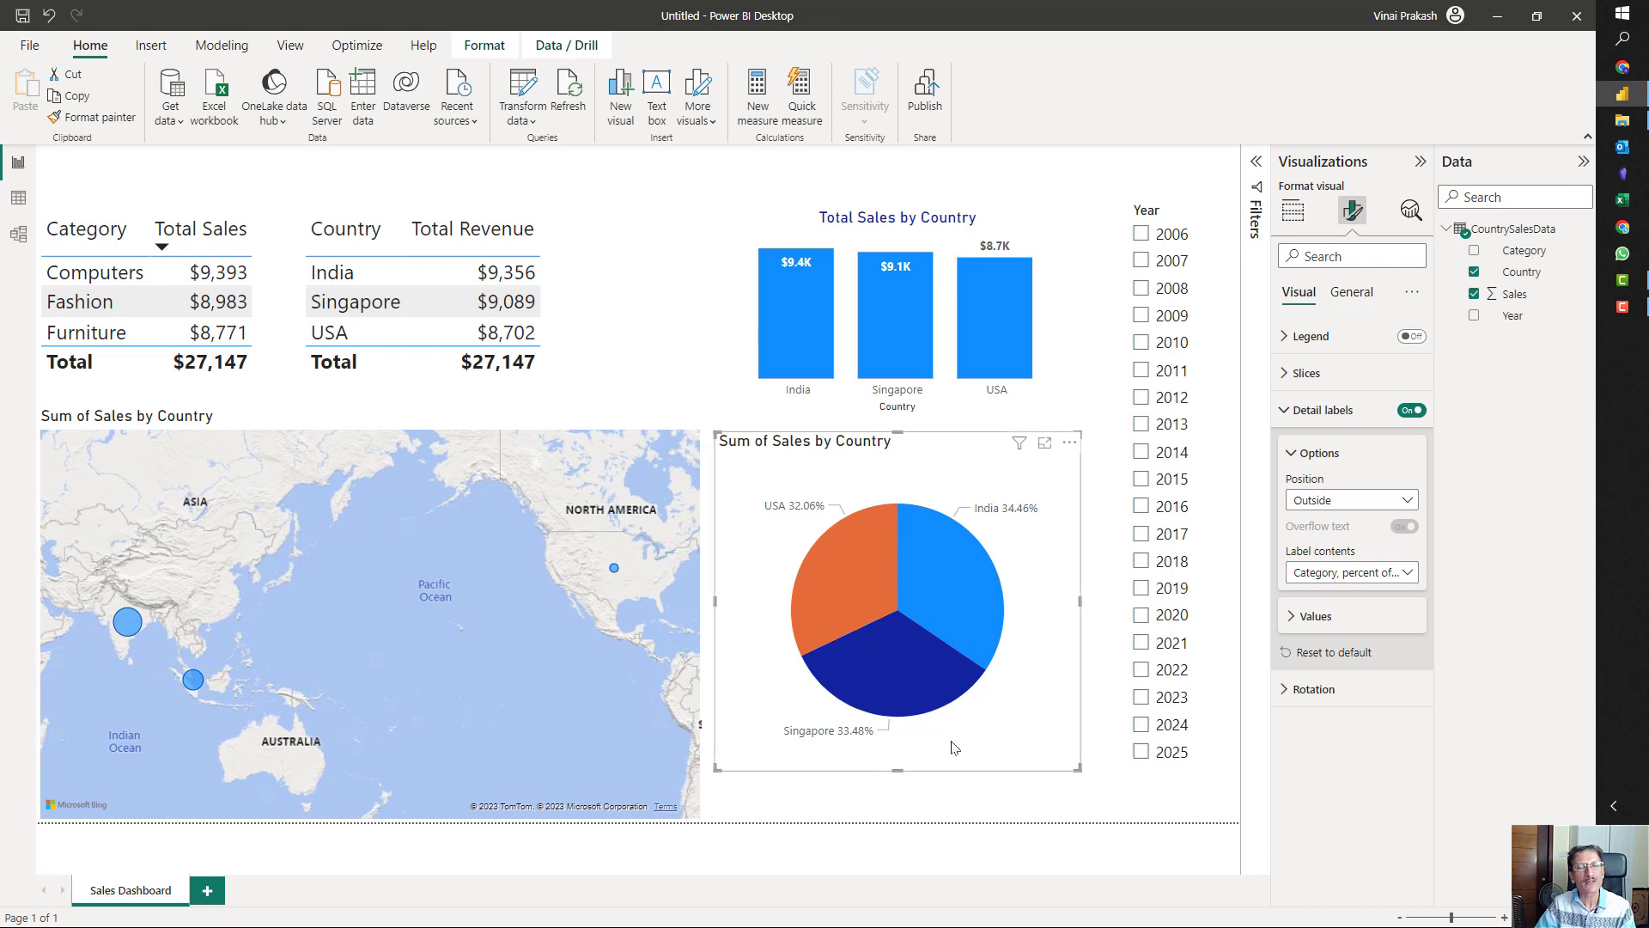
# - Check how the visuals respond to the Year slicer with 2020 and 2024 in turn, and clear the filter
pyautogui.click(1141, 618)
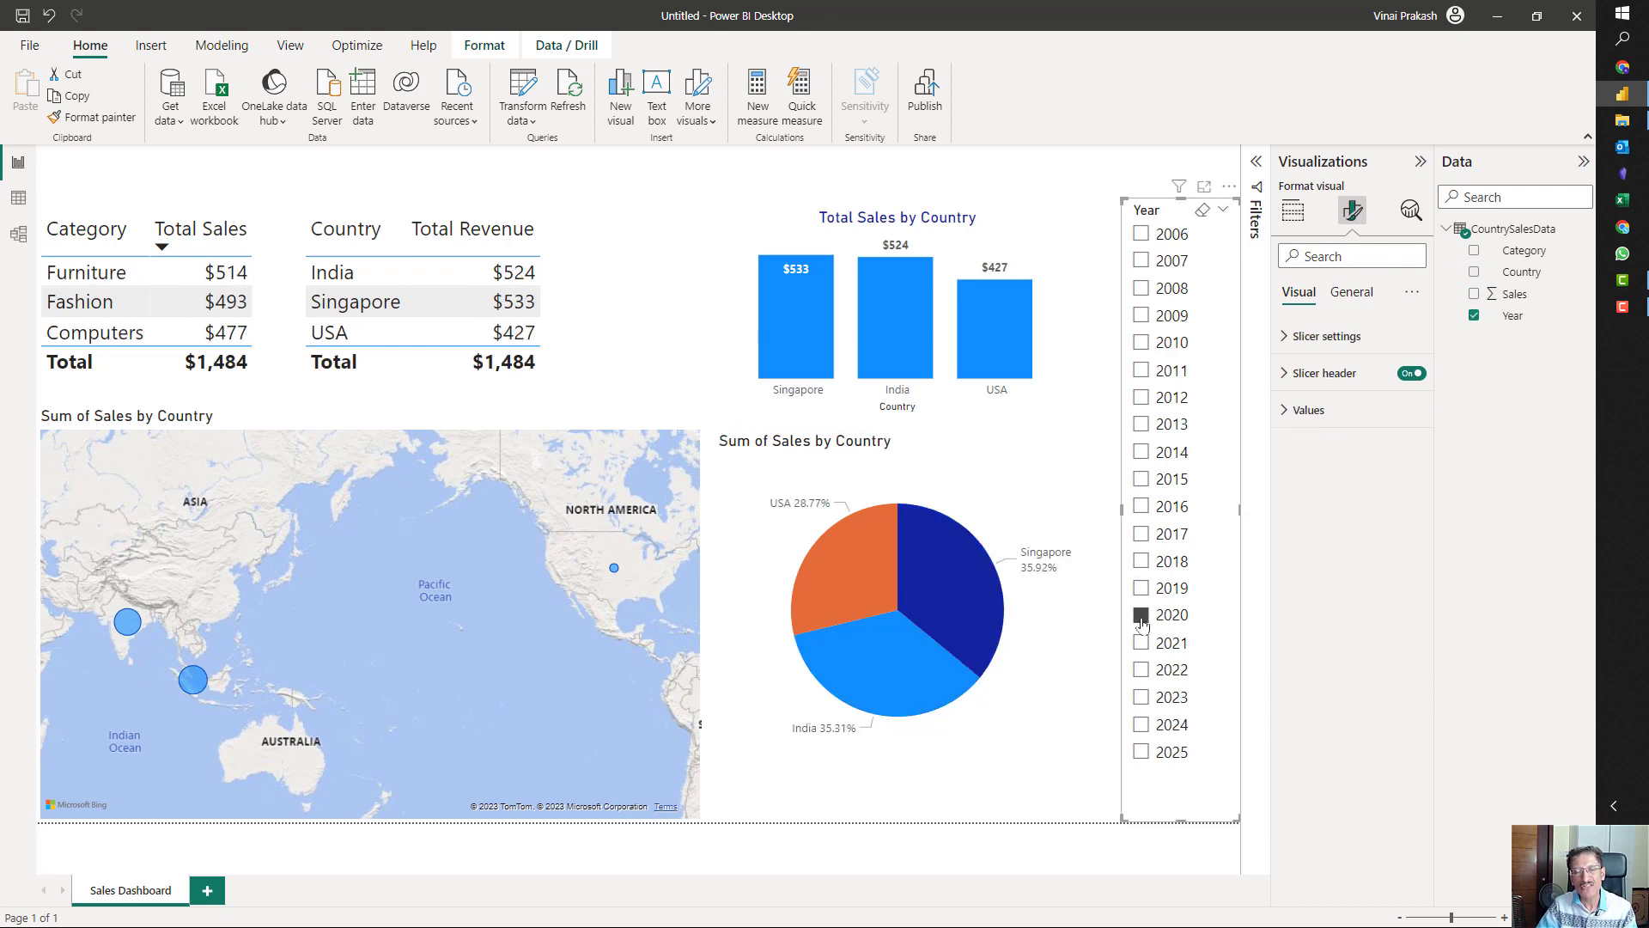
pyautogui.click(1140, 726)
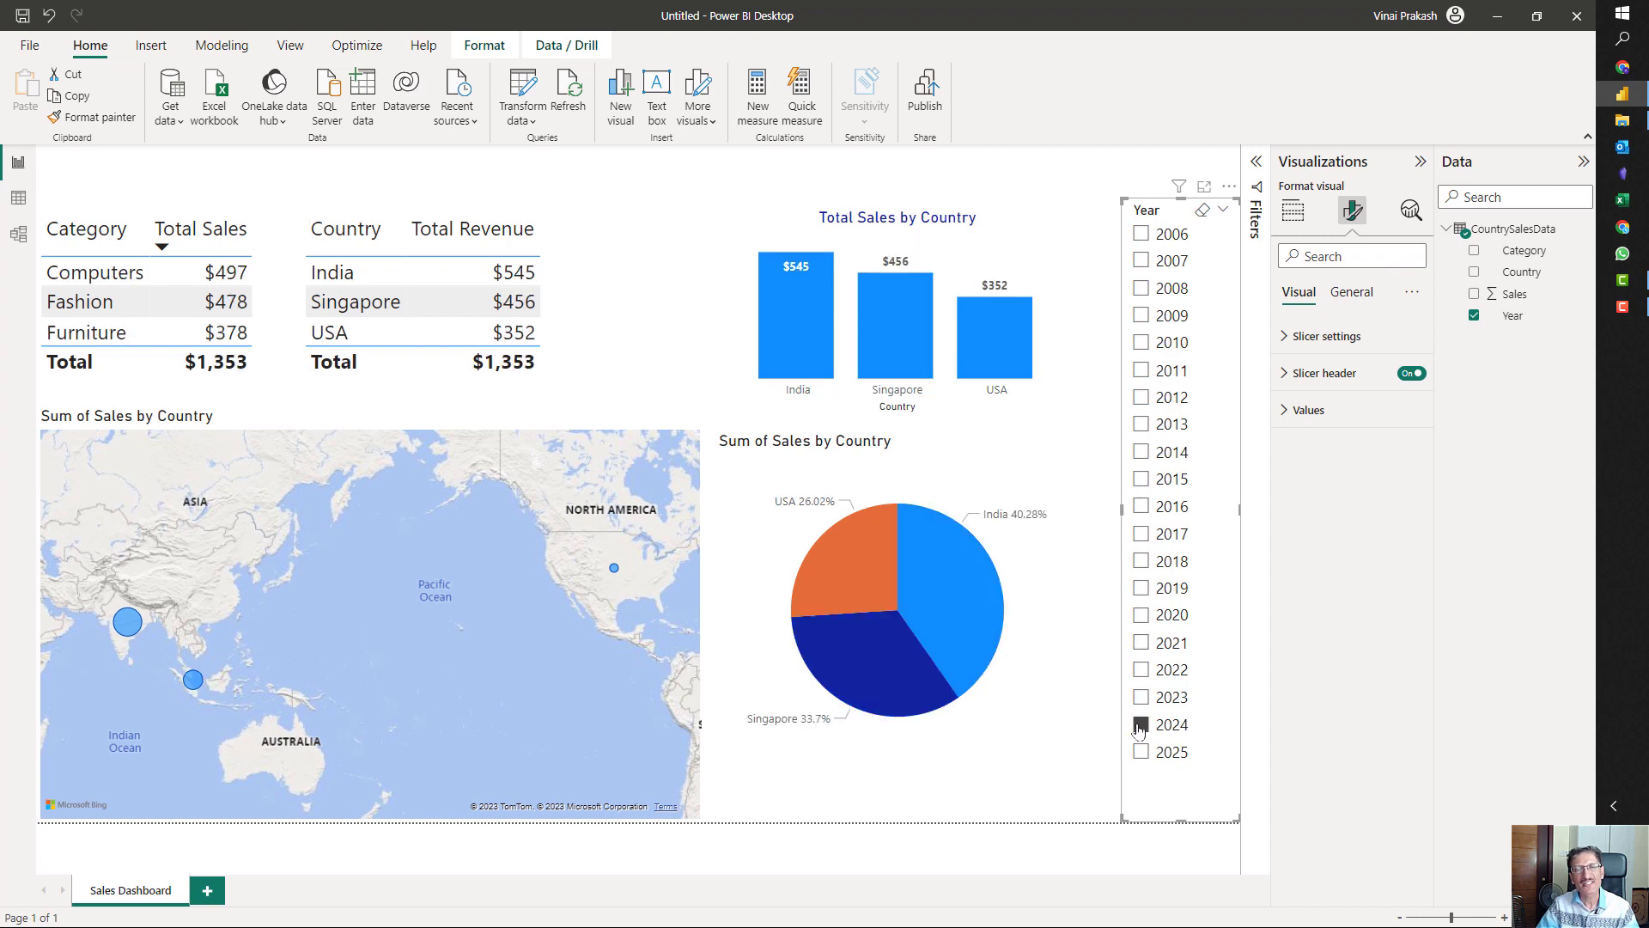
pyautogui.click(1141, 727)
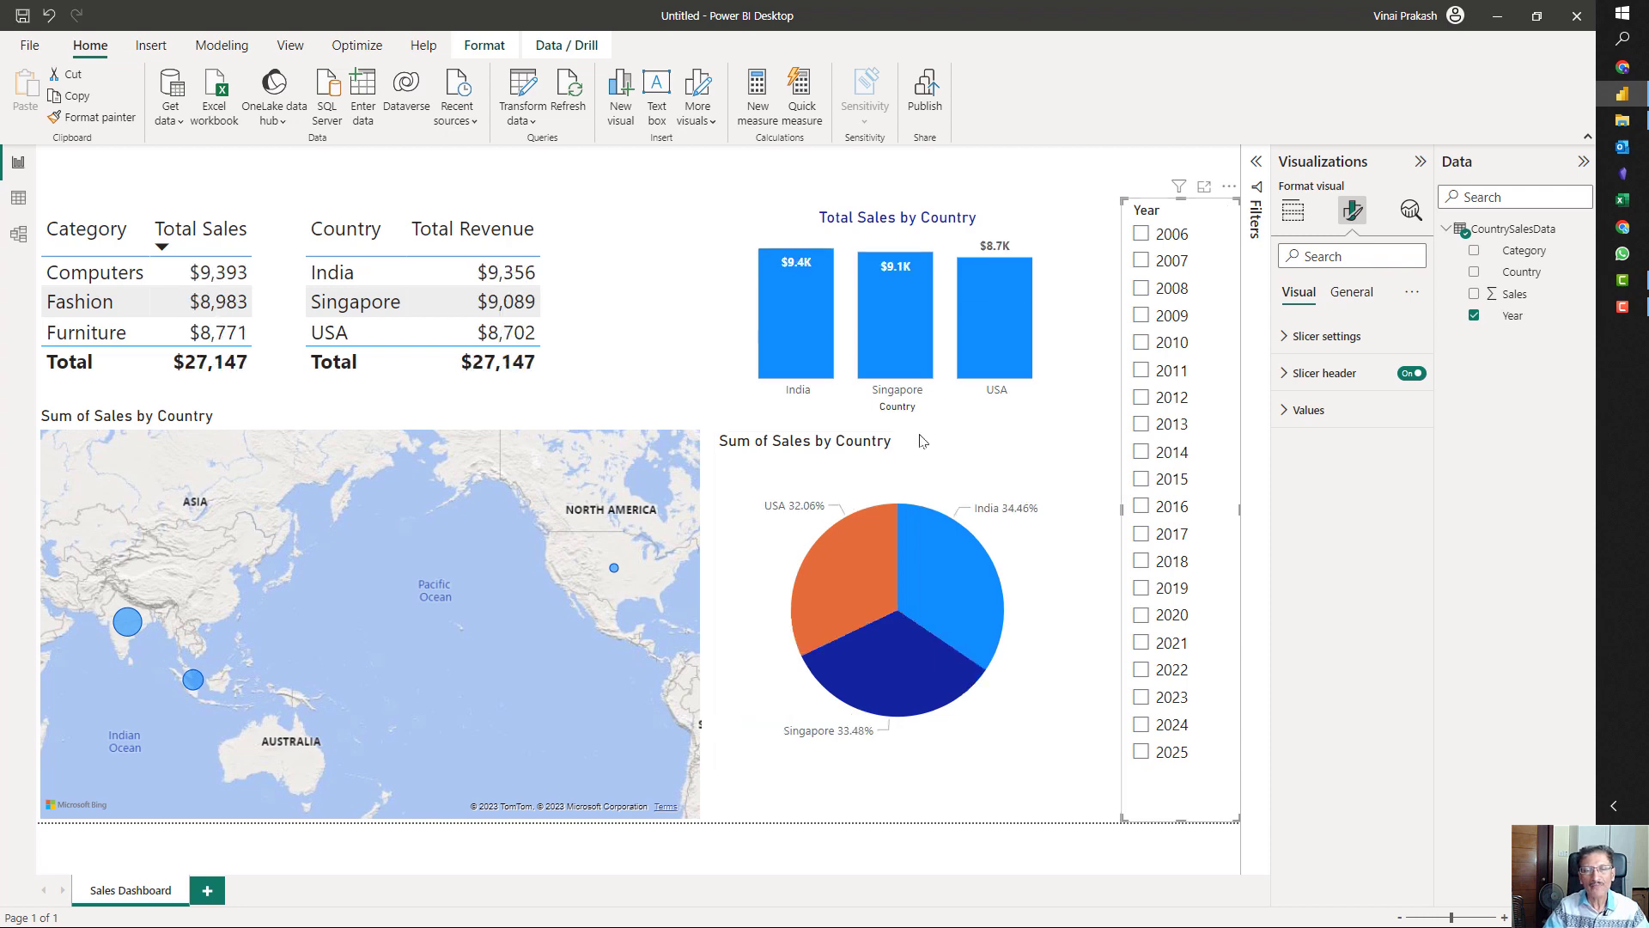
# - Colour the pie chart's title dark blue and centre it above the chart
pyautogui.click(962, 435)
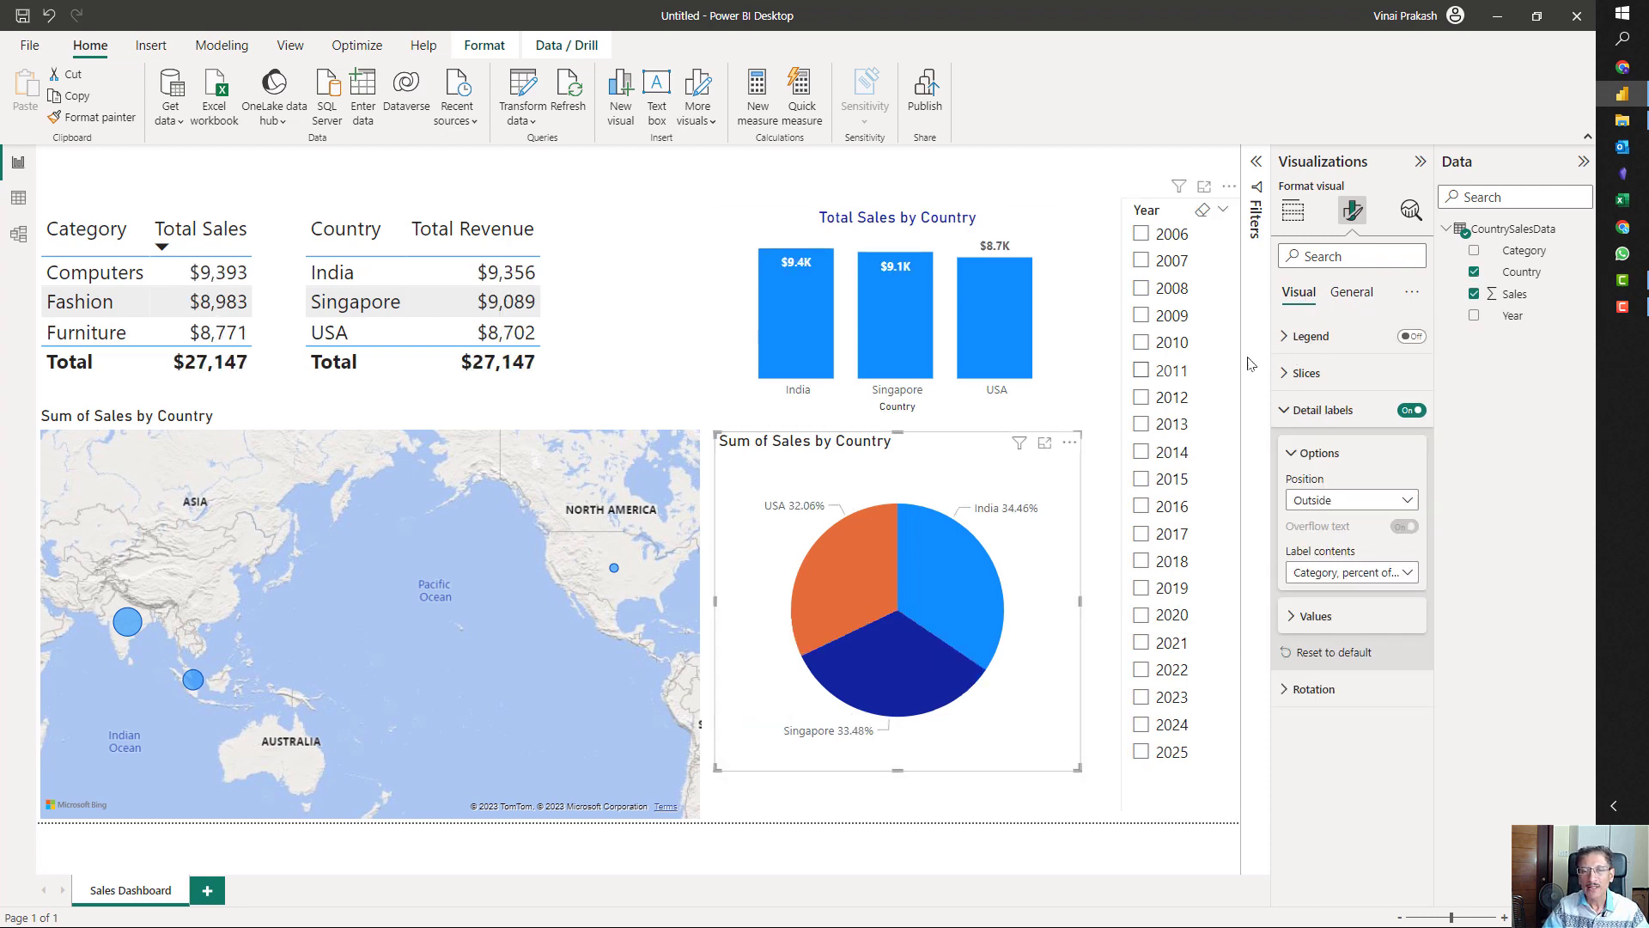
pyautogui.click(1350, 293)
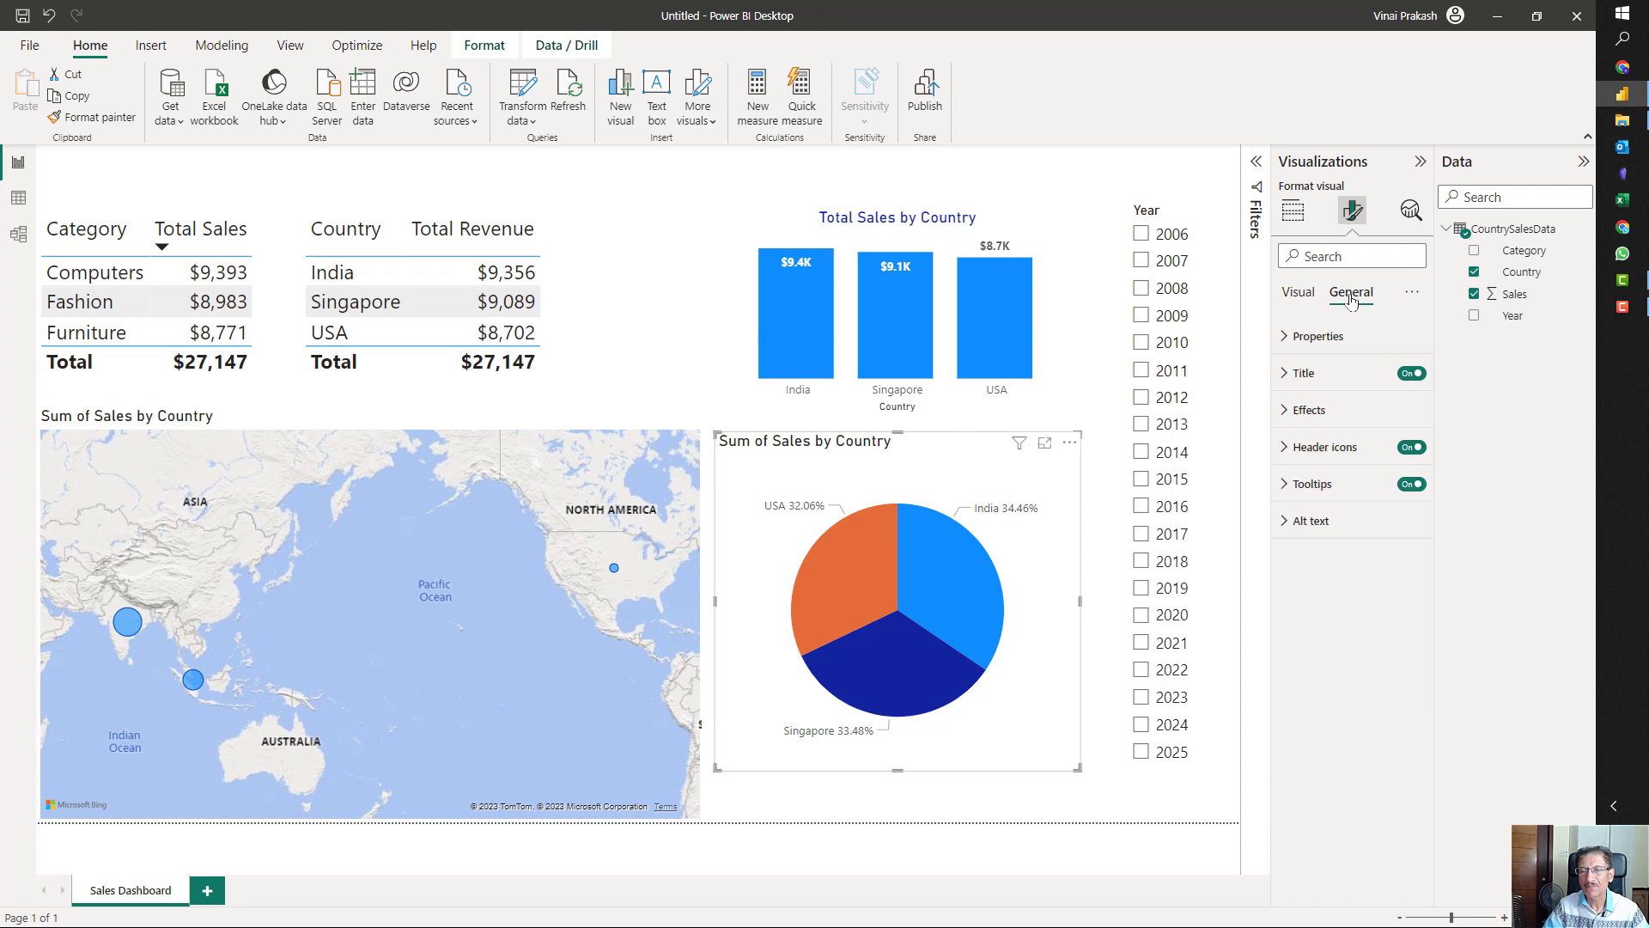
pyautogui.click(1287, 373)
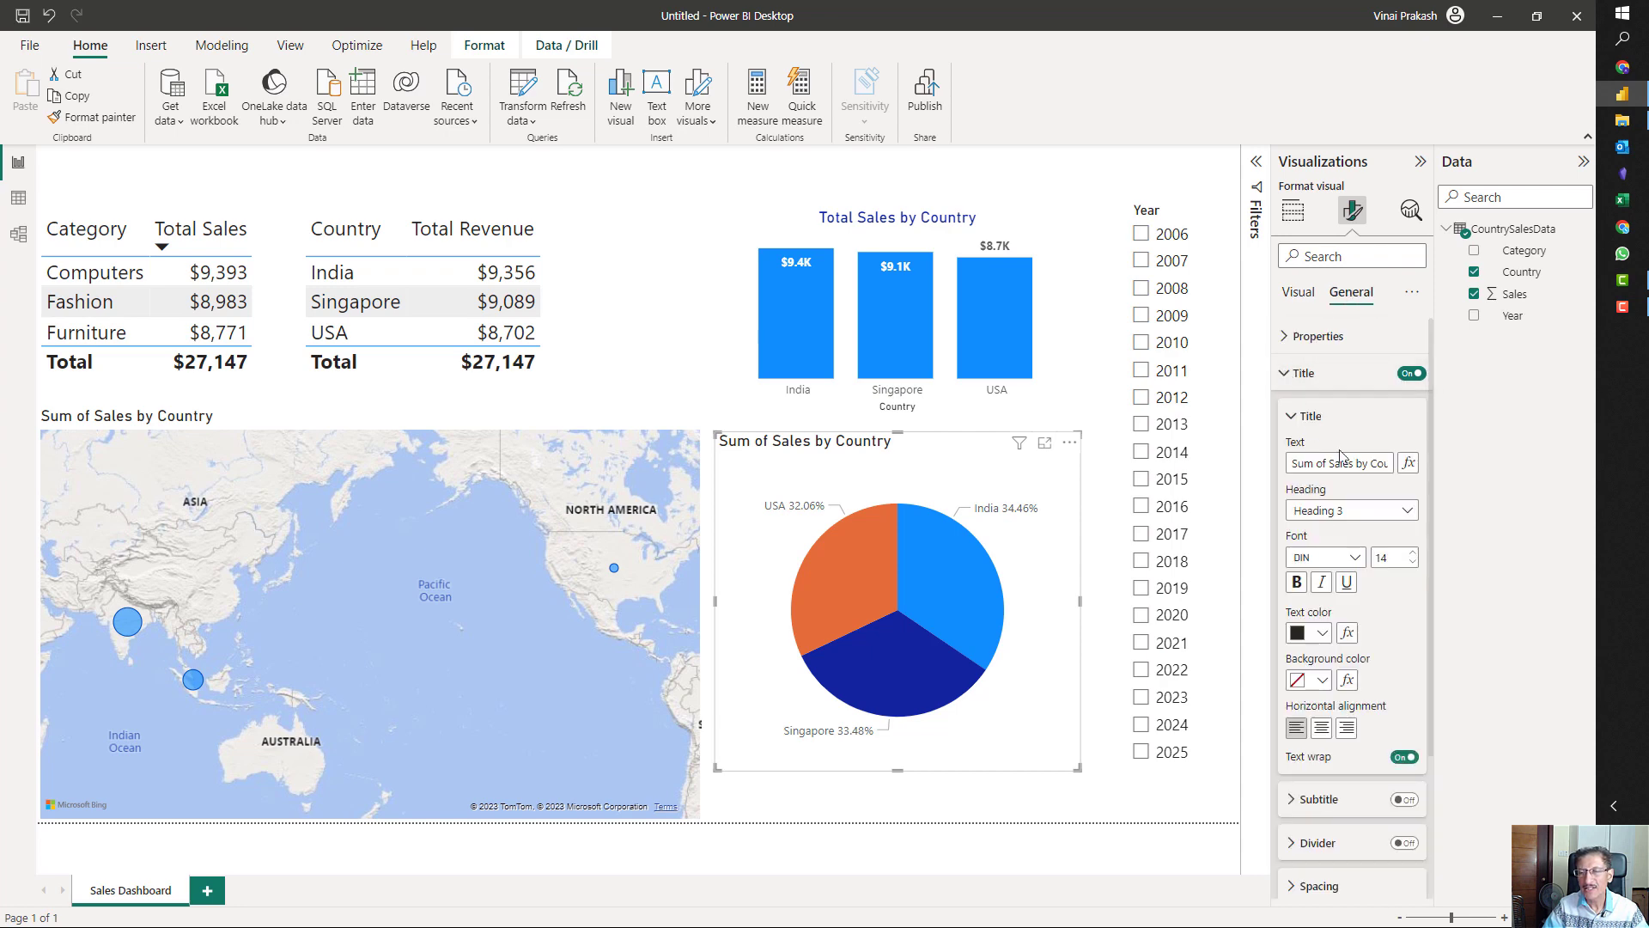
pyautogui.click(1321, 633)
pyautogui.click(1309, 554)
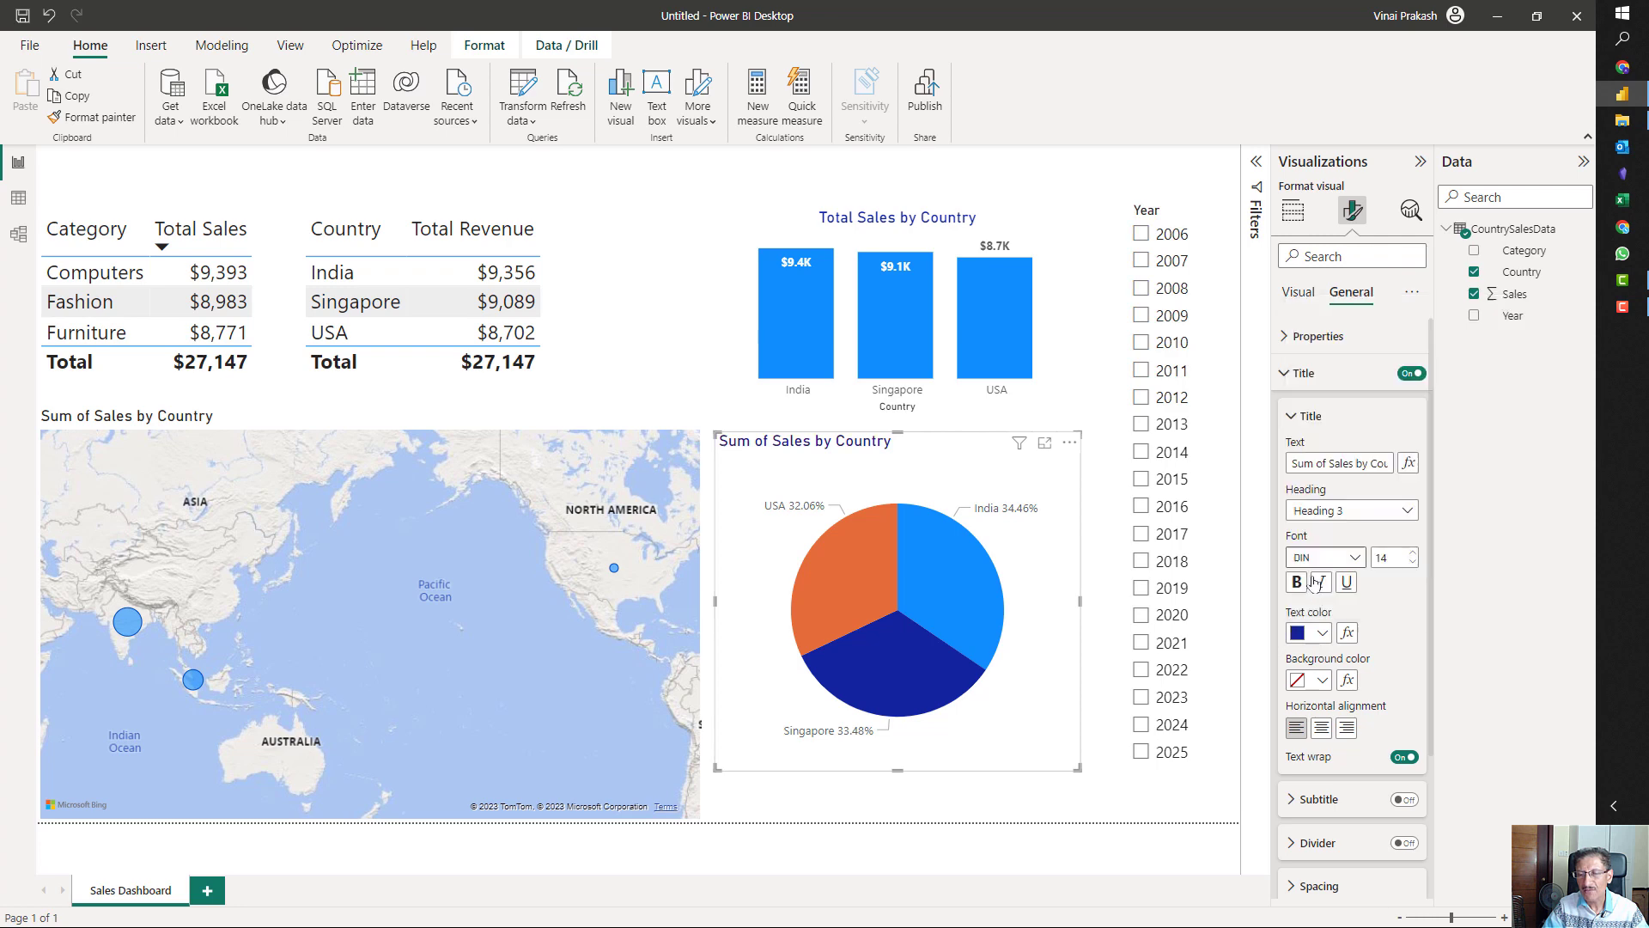
pyautogui.click(1319, 730)
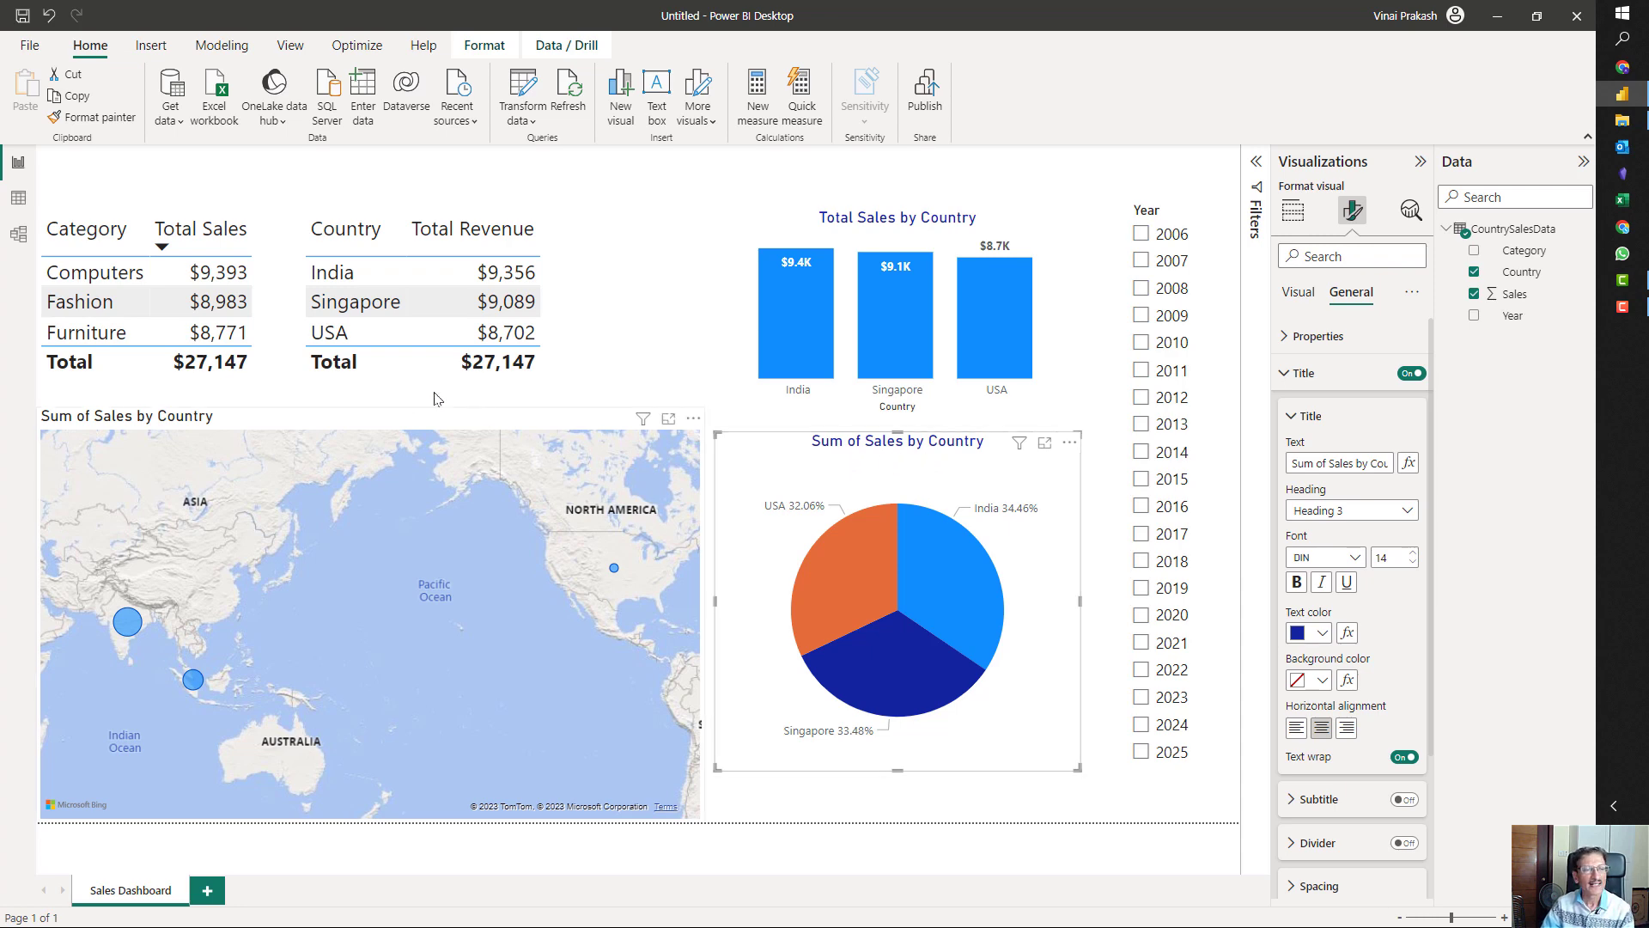
# - Centre the map's title, colour it dark blue, and deselect the map
pyautogui.click(380, 419)
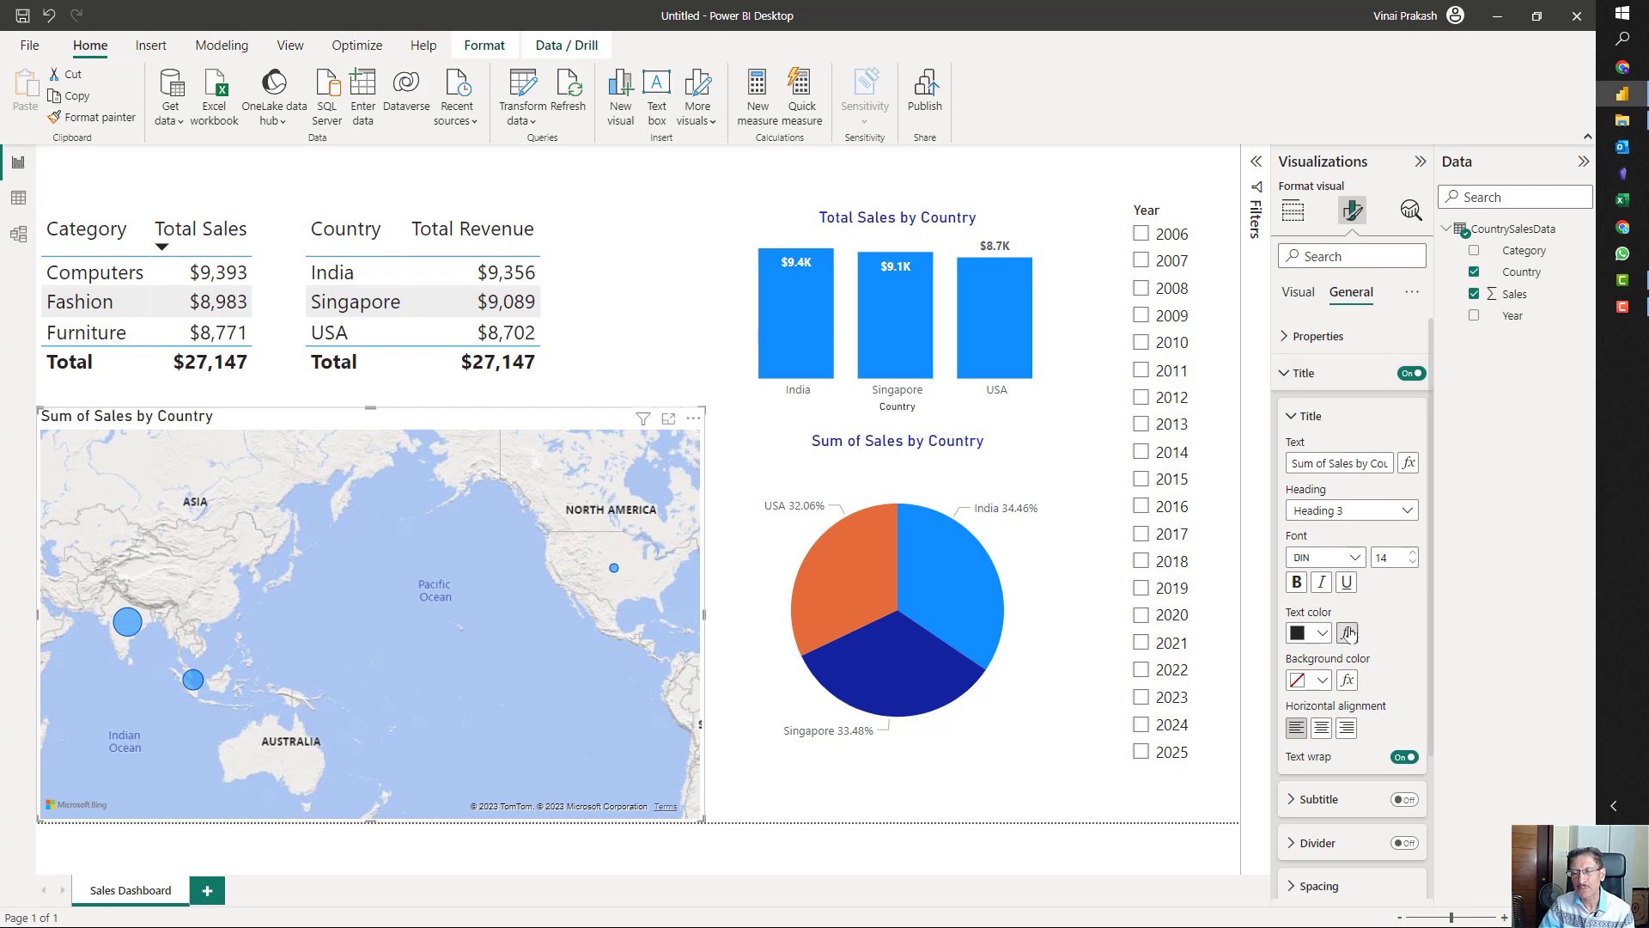
pyautogui.click(1322, 728)
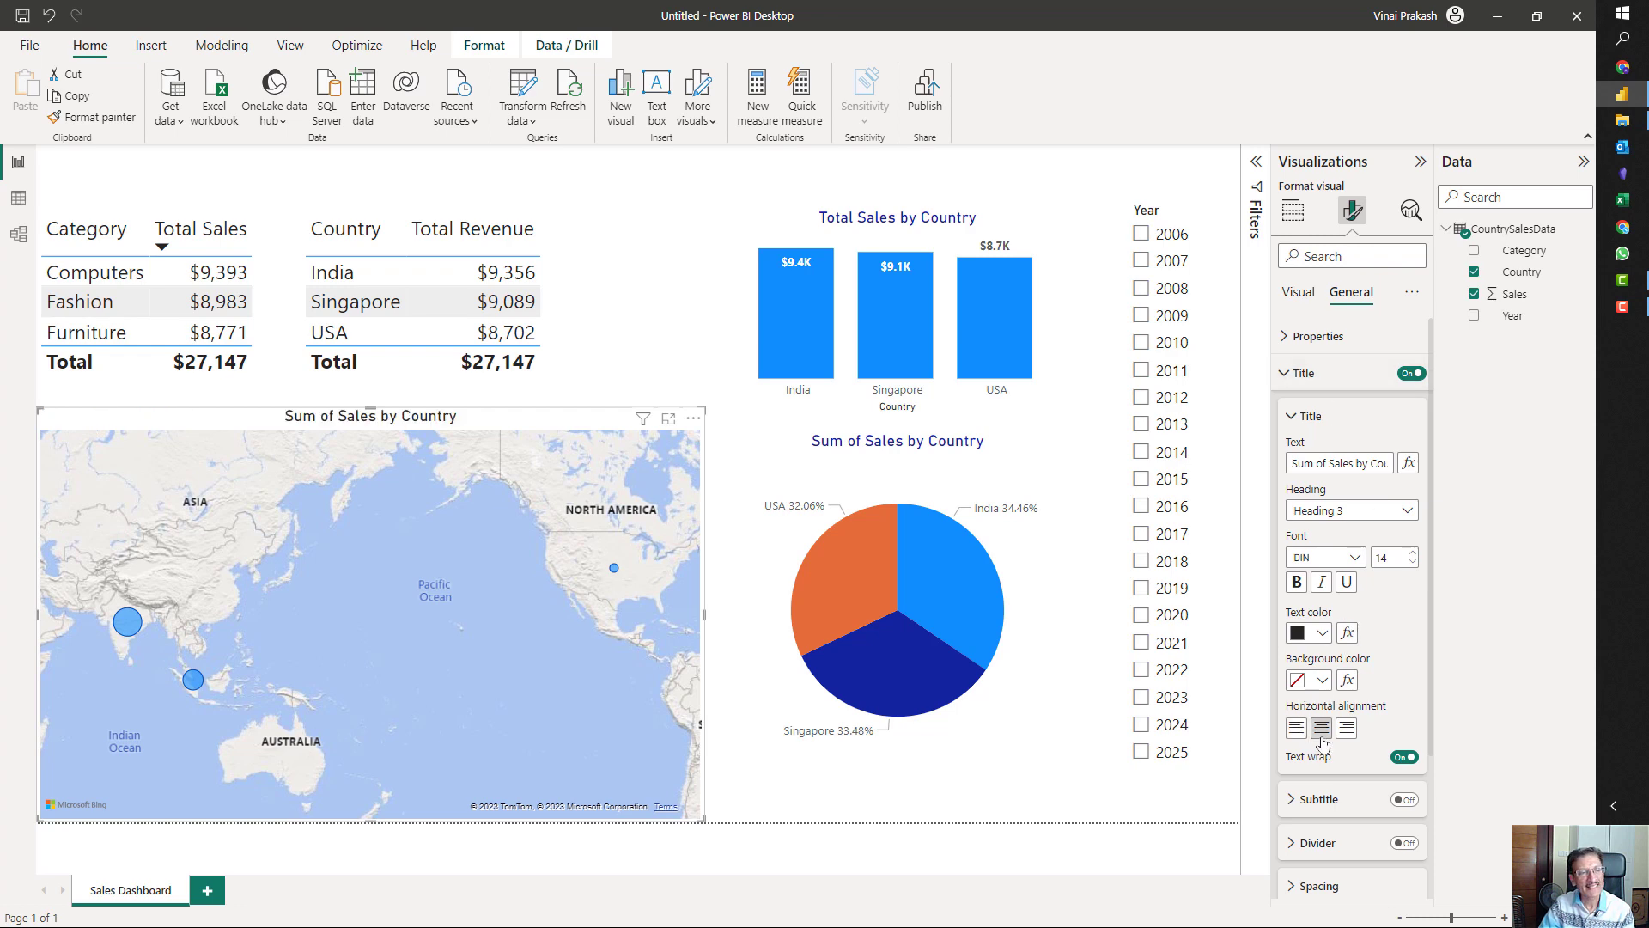
pyautogui.click(1304, 636)
pyautogui.click(1309, 555)
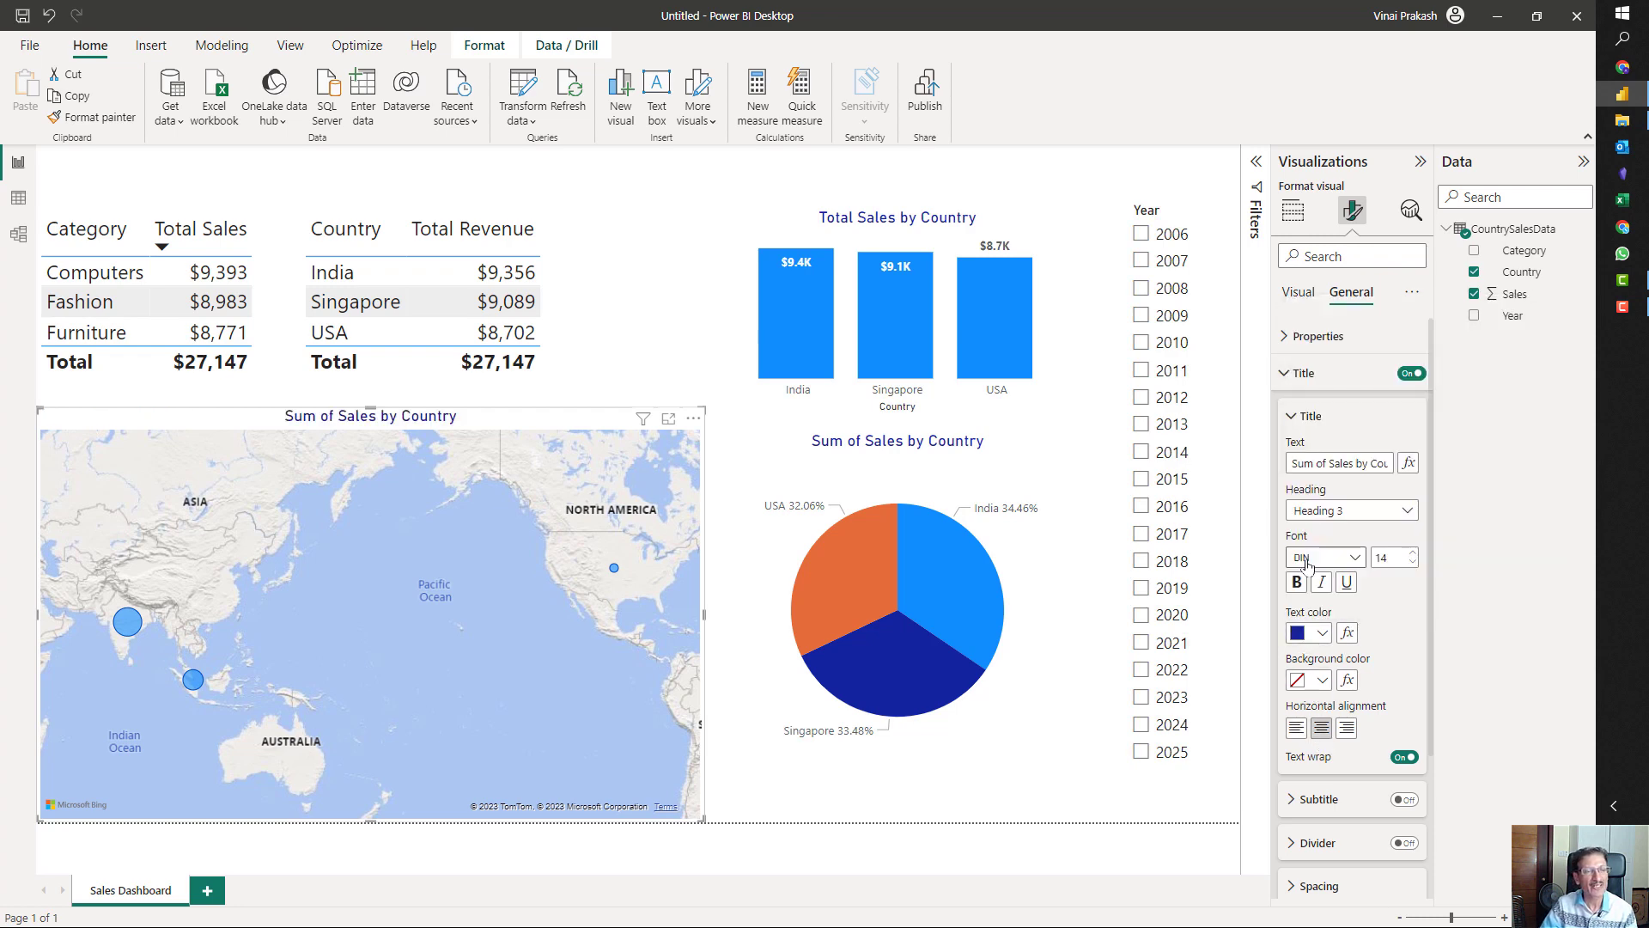
pyautogui.click(577, 173)
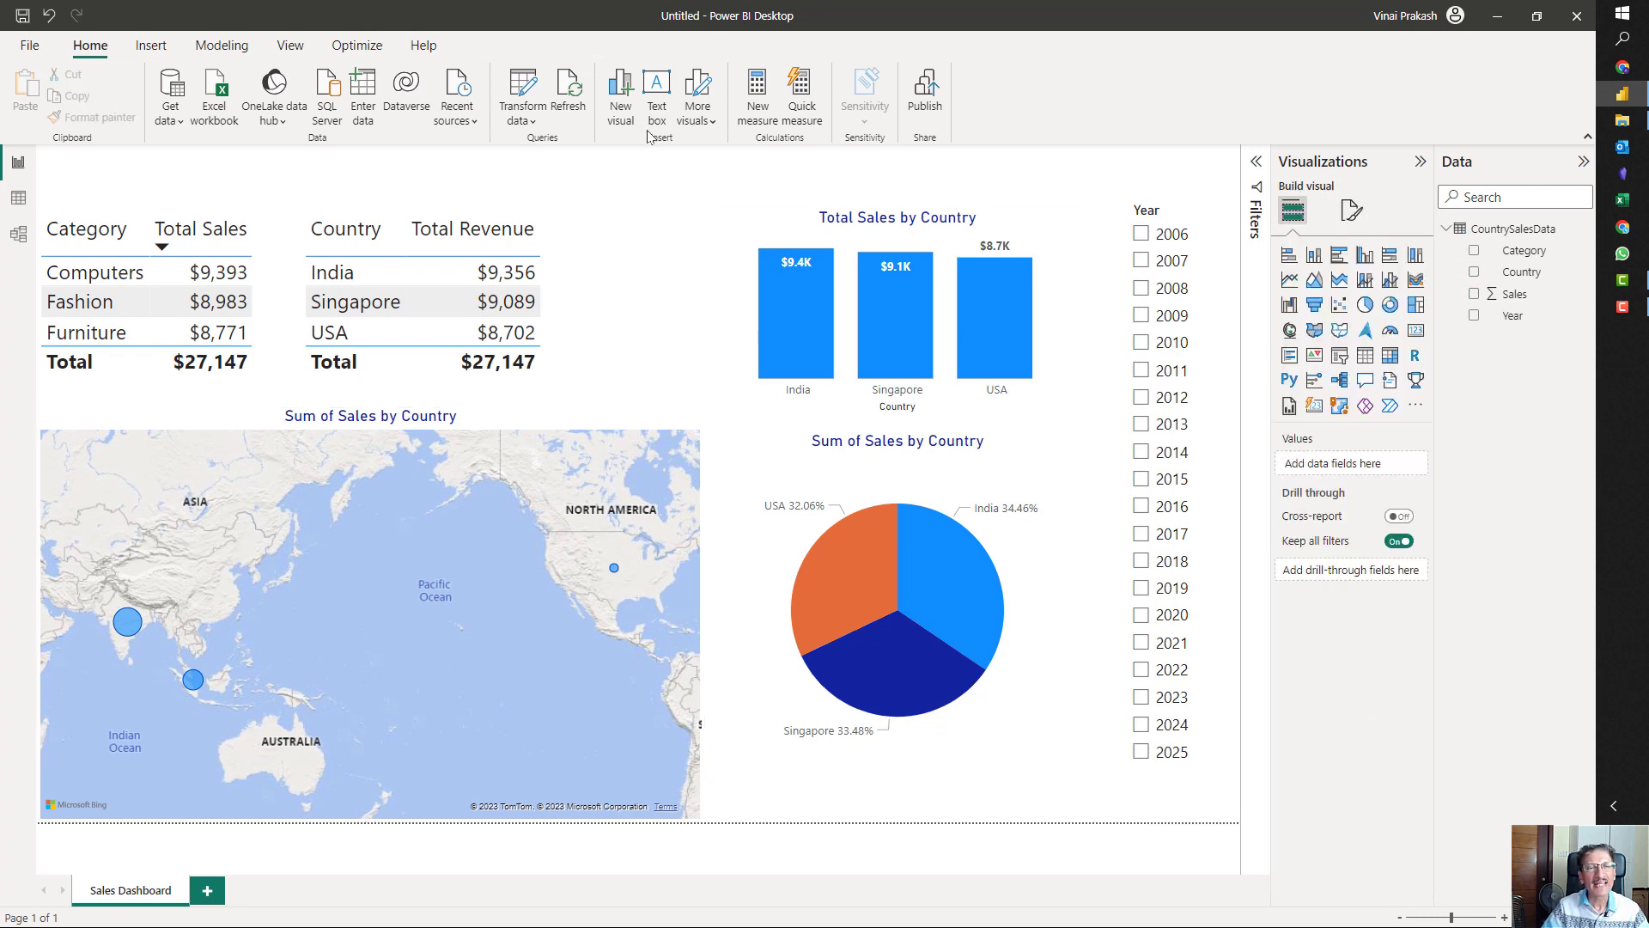
# - Insert a text box set to Arial 24 that reads "Sales Analysis Dashboard"
pyautogui.click(656, 83)
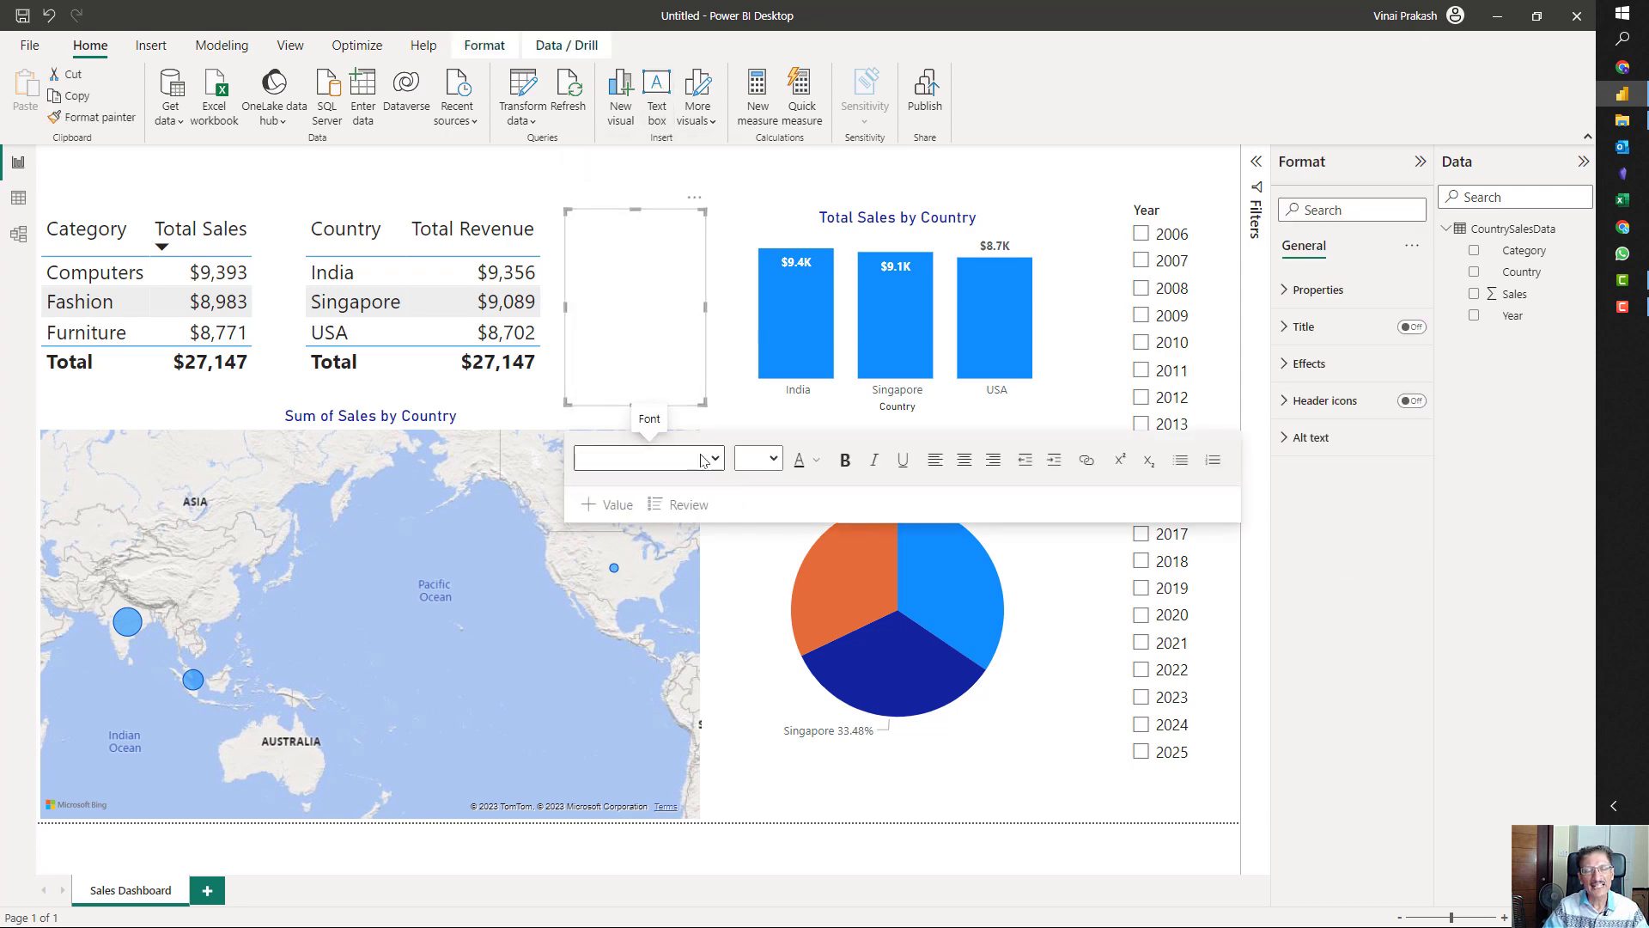
pyautogui.click(713, 459)
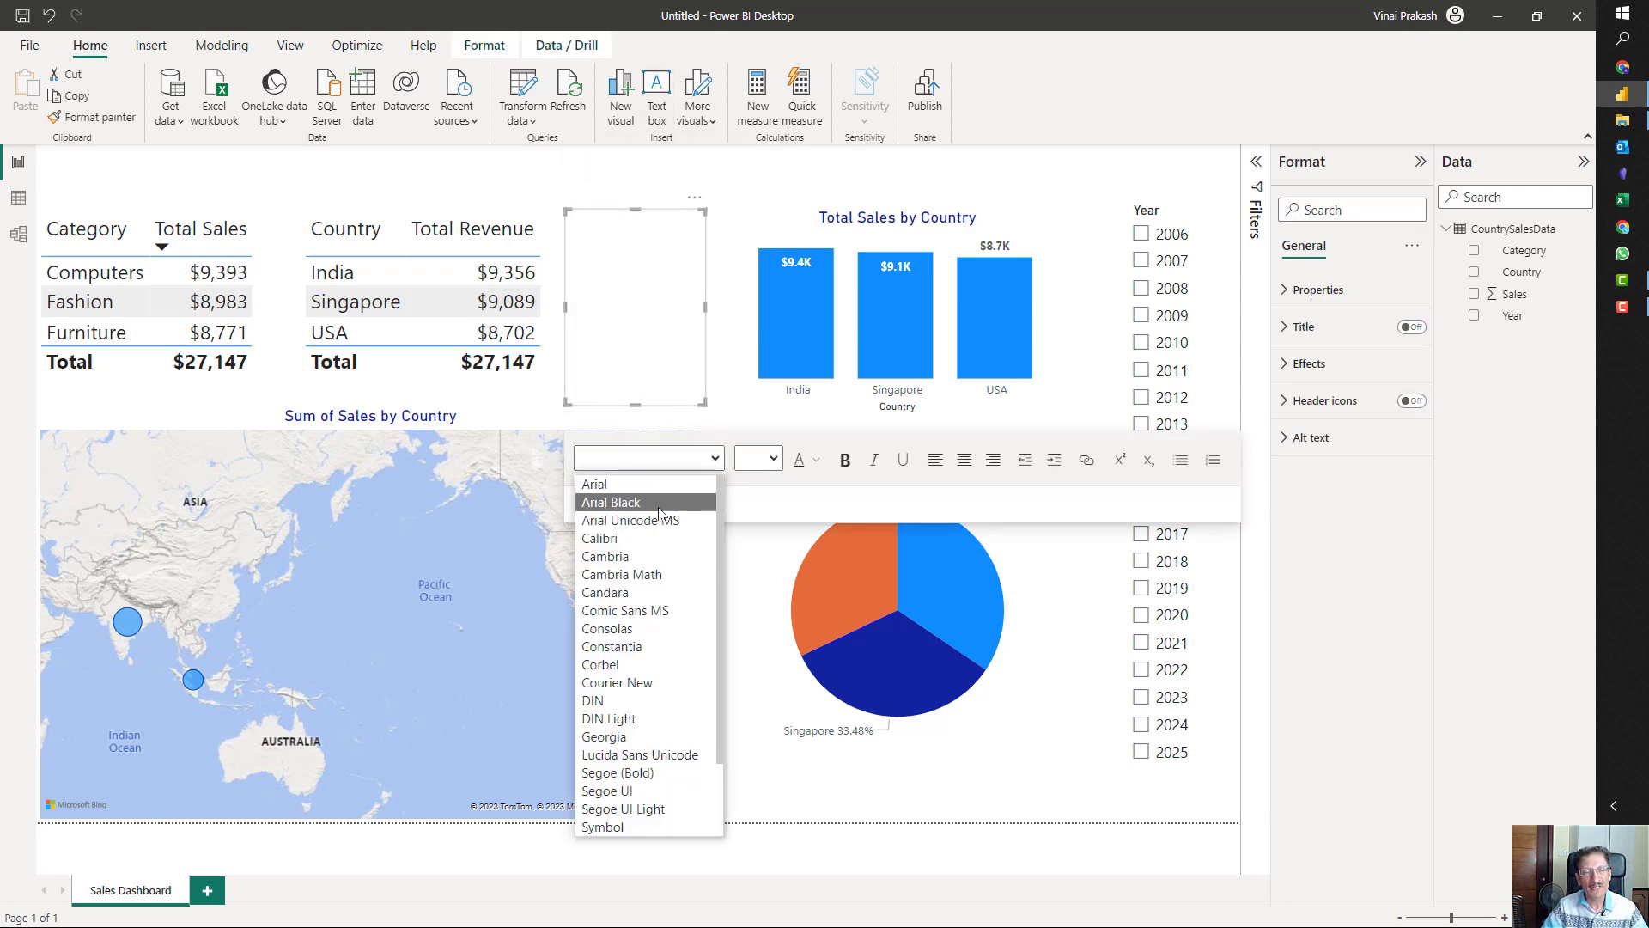
pyautogui.click(597, 485)
pyautogui.click(774, 459)
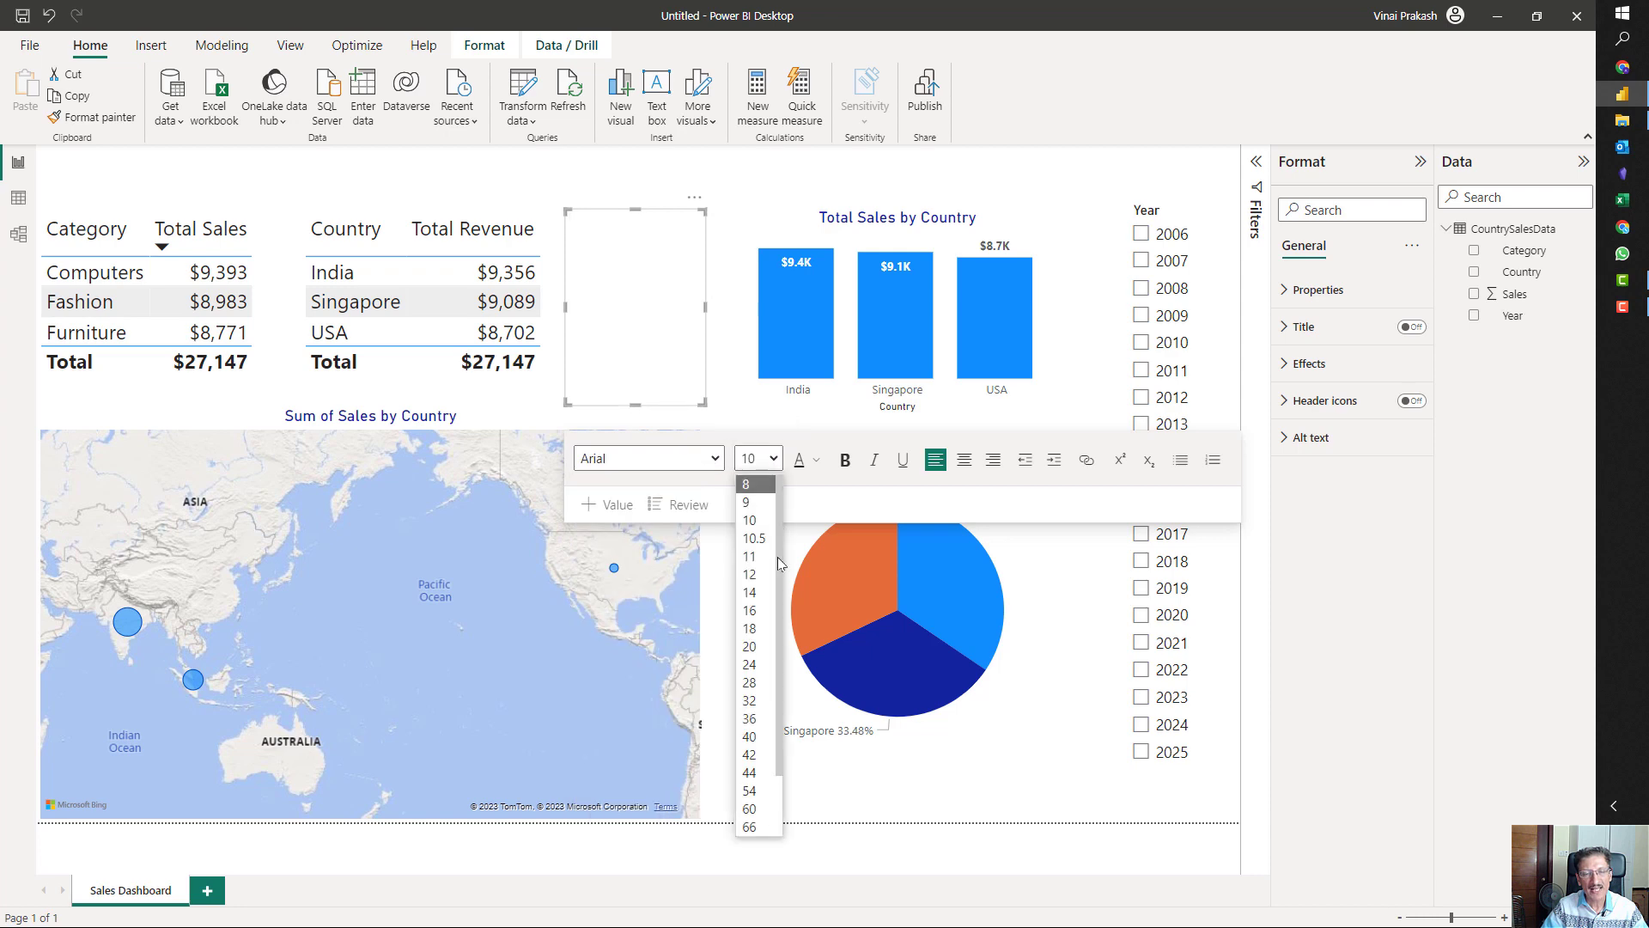
pyautogui.click(749, 664)
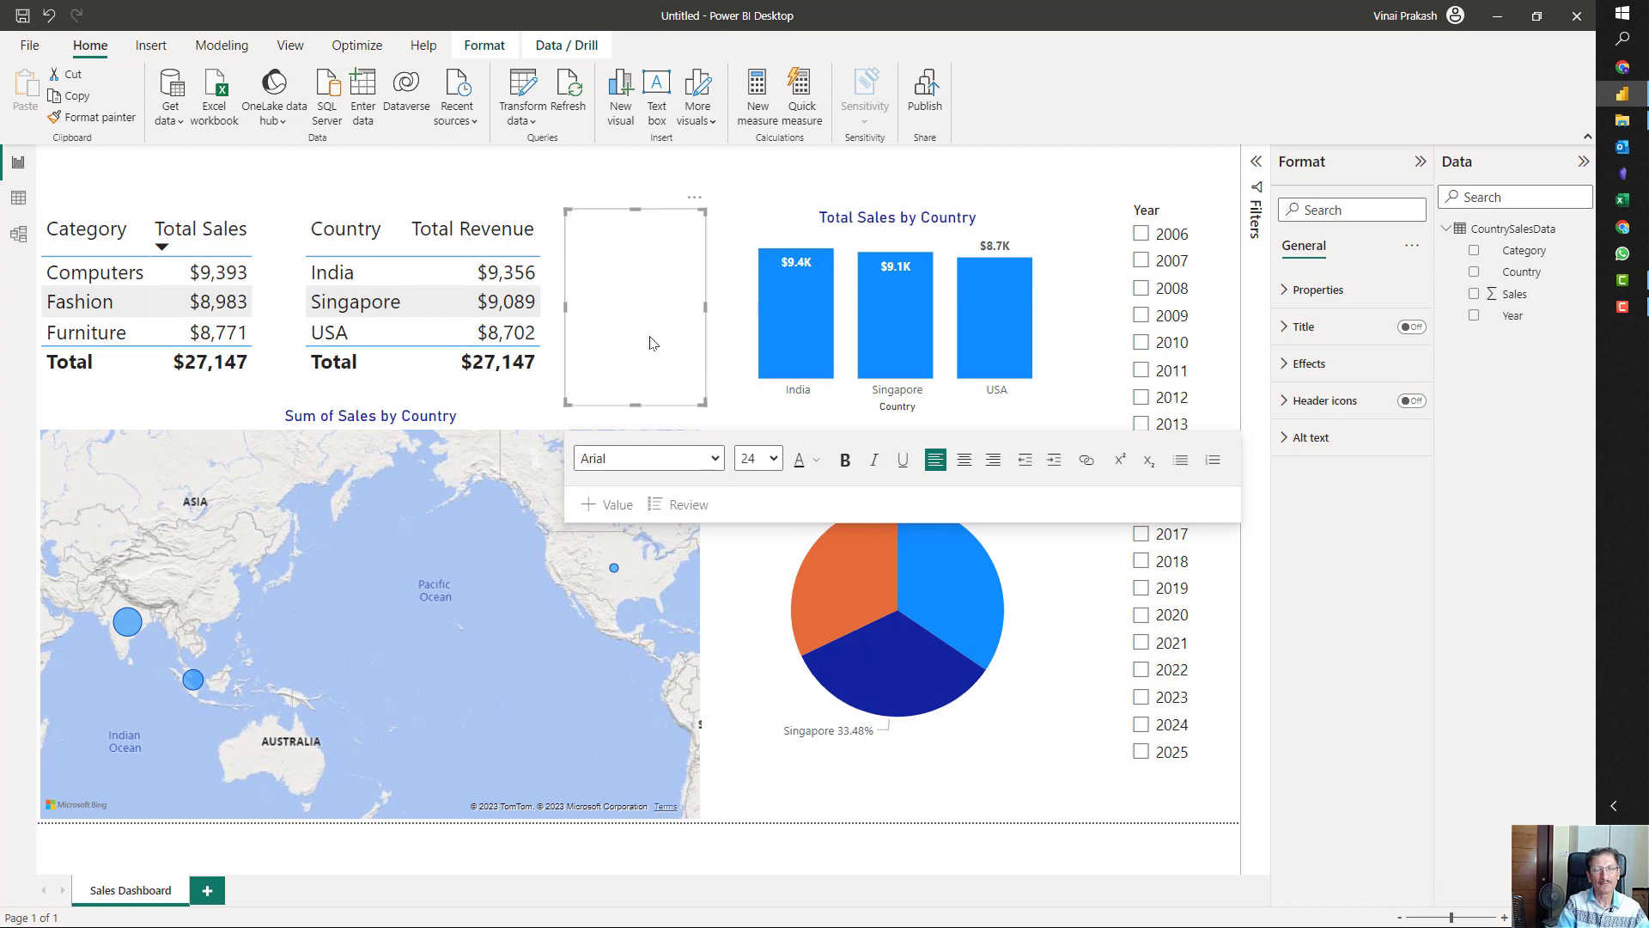
pyautogui.write('Sales Analysi')
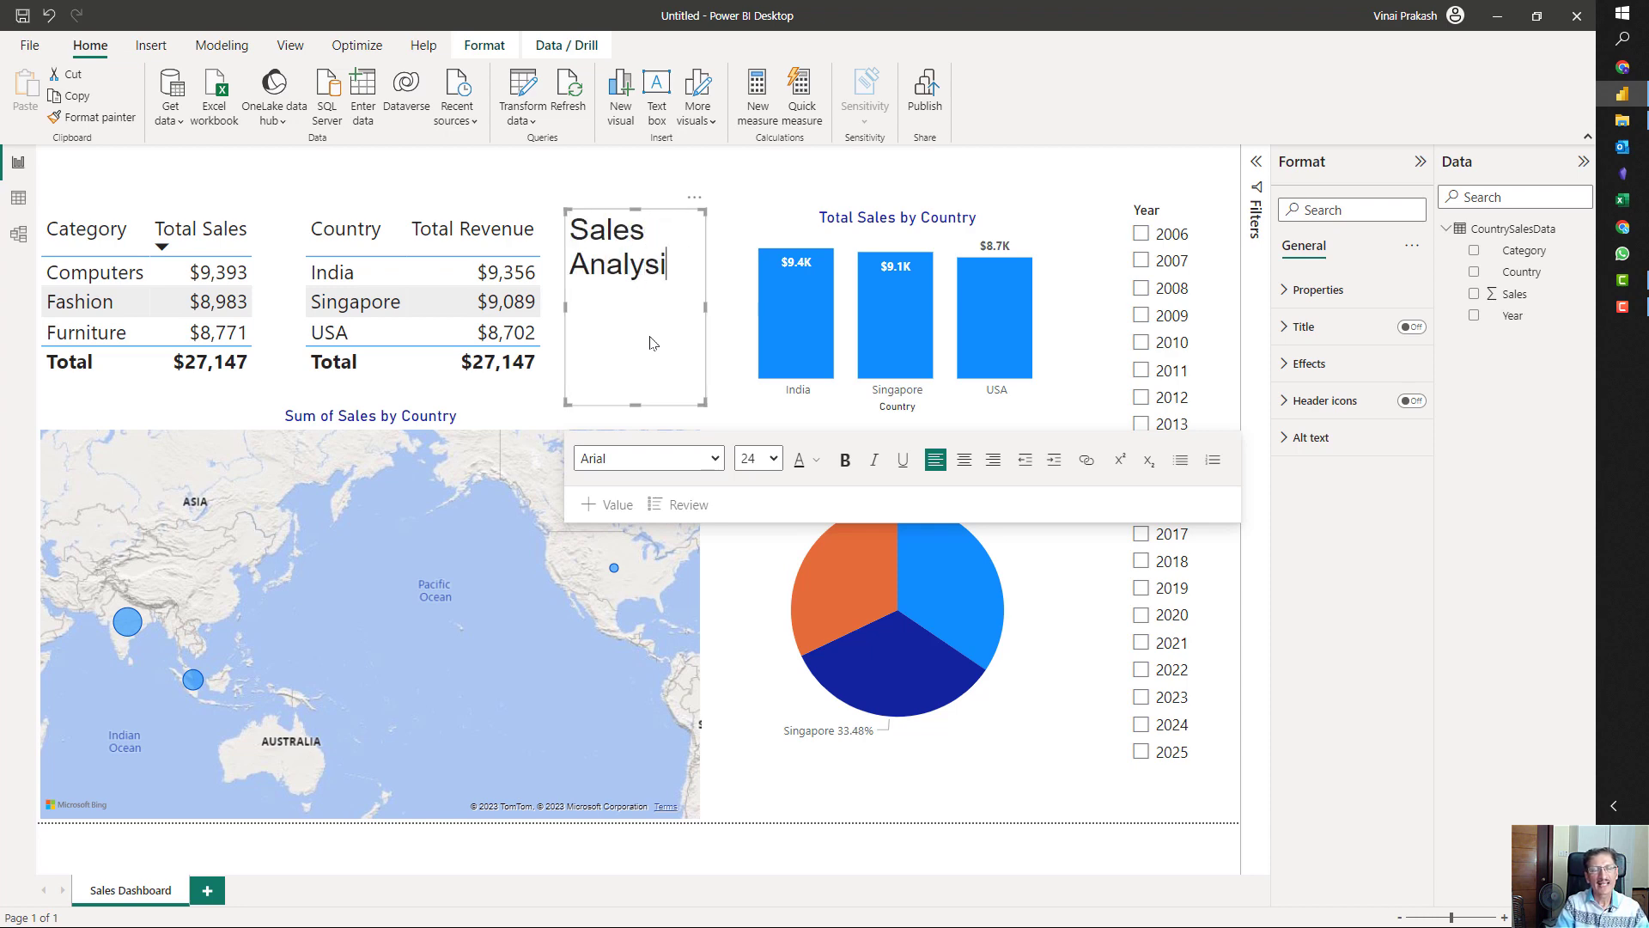
pyautogui.write('s By')
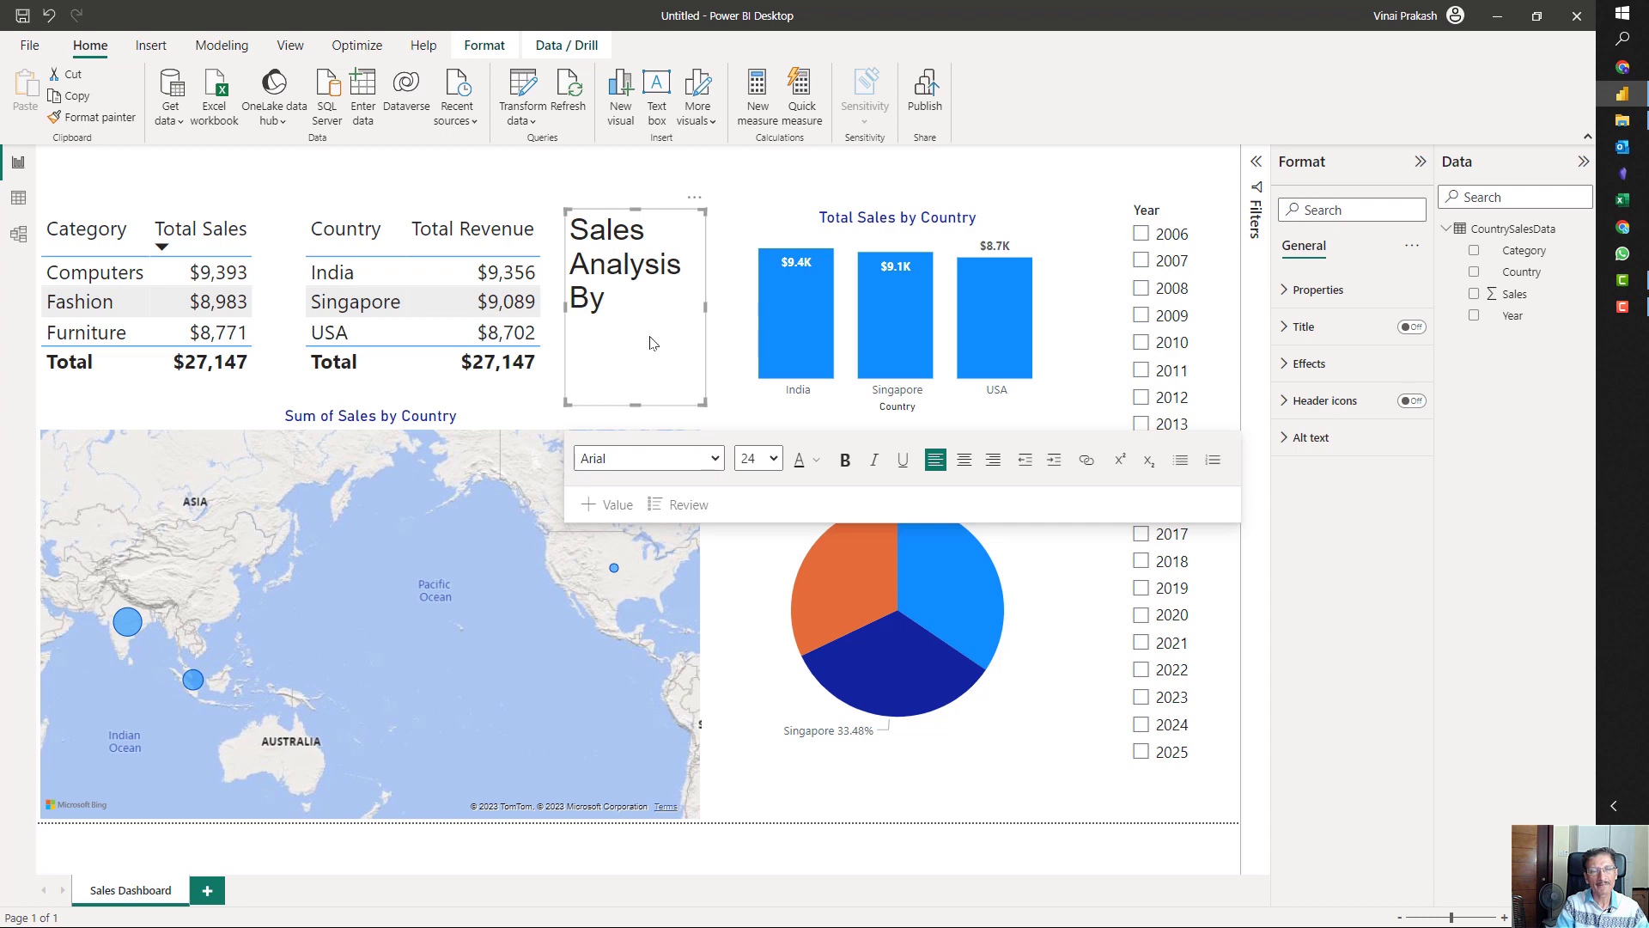
pyautogui.press('BackSpace')
pyautogui.press('BackSpace')
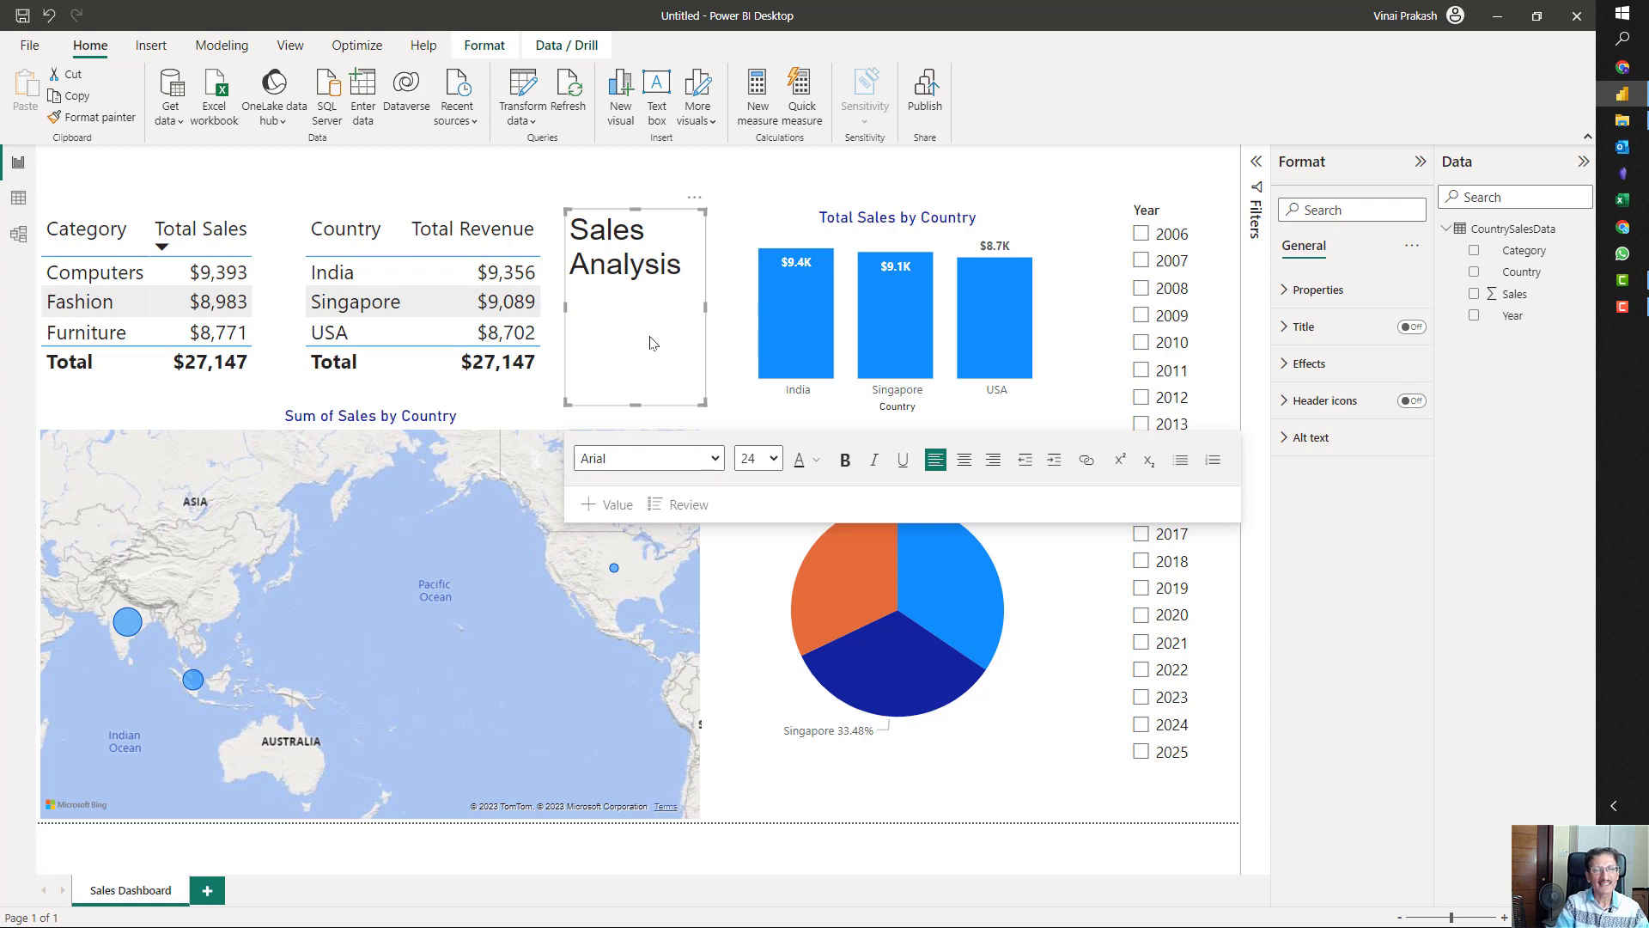
pyautogui.write('Dashboard')
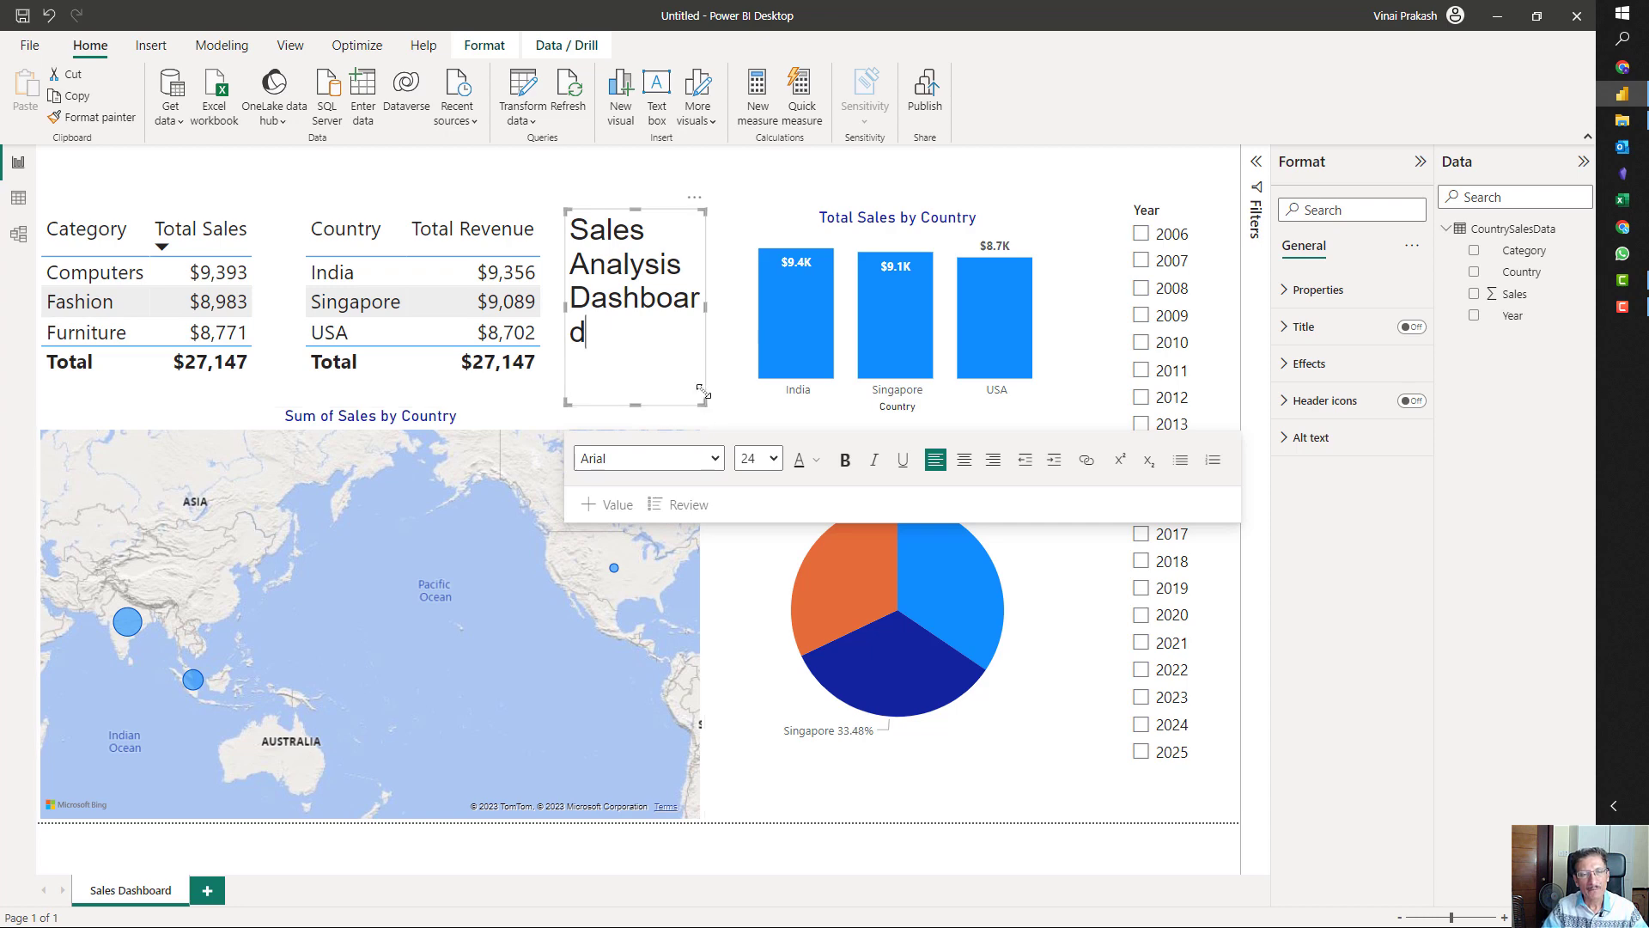
# - Reshape the heading text box into a wide, shallow banner across the top of the report page and centre its text
pyautogui.moveTo(703, 403); pyautogui.dragTo(1002, 264)
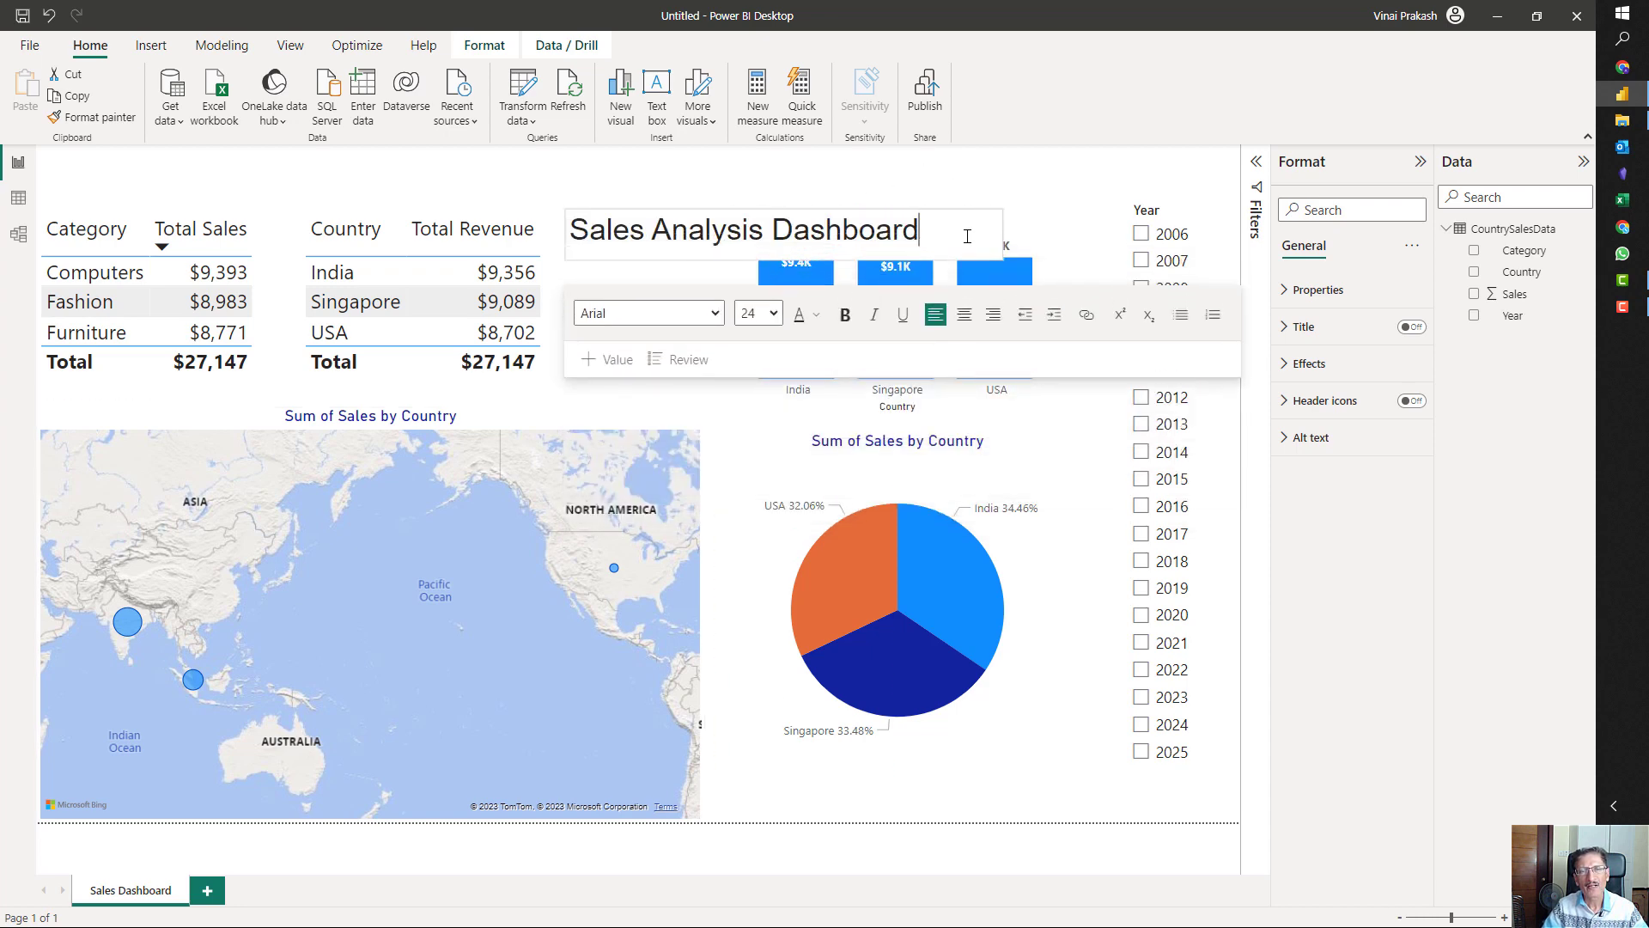
pyautogui.moveTo(992, 208); pyautogui.dragTo(1121, 180)
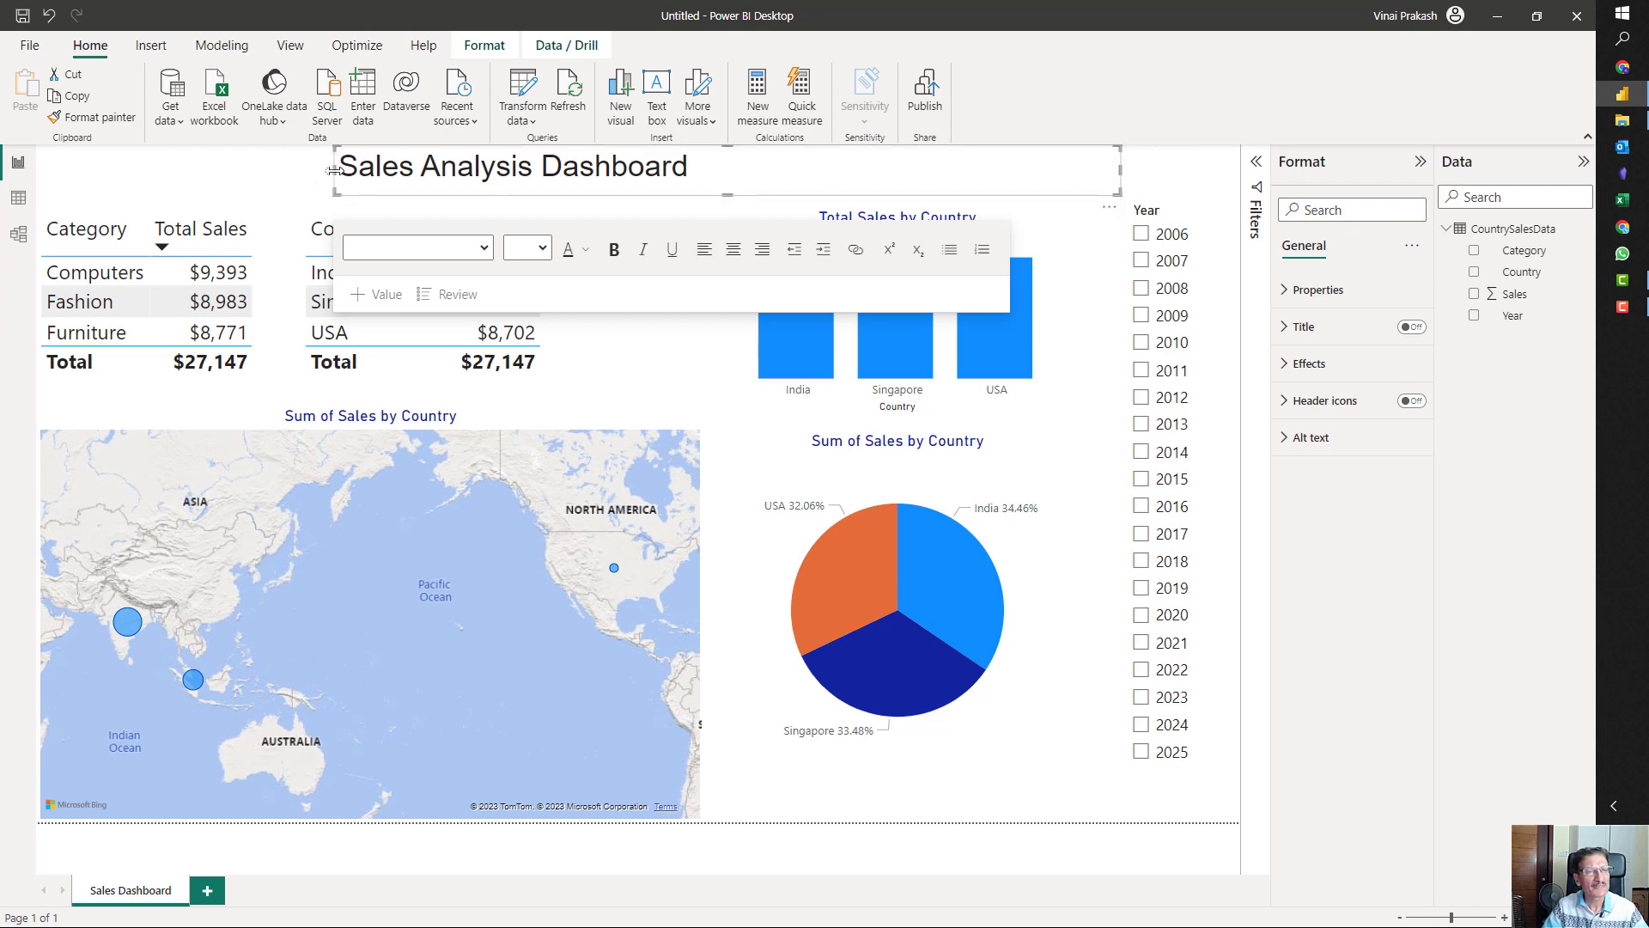
pyautogui.moveTo(335, 171); pyautogui.dragTo(140, 171)
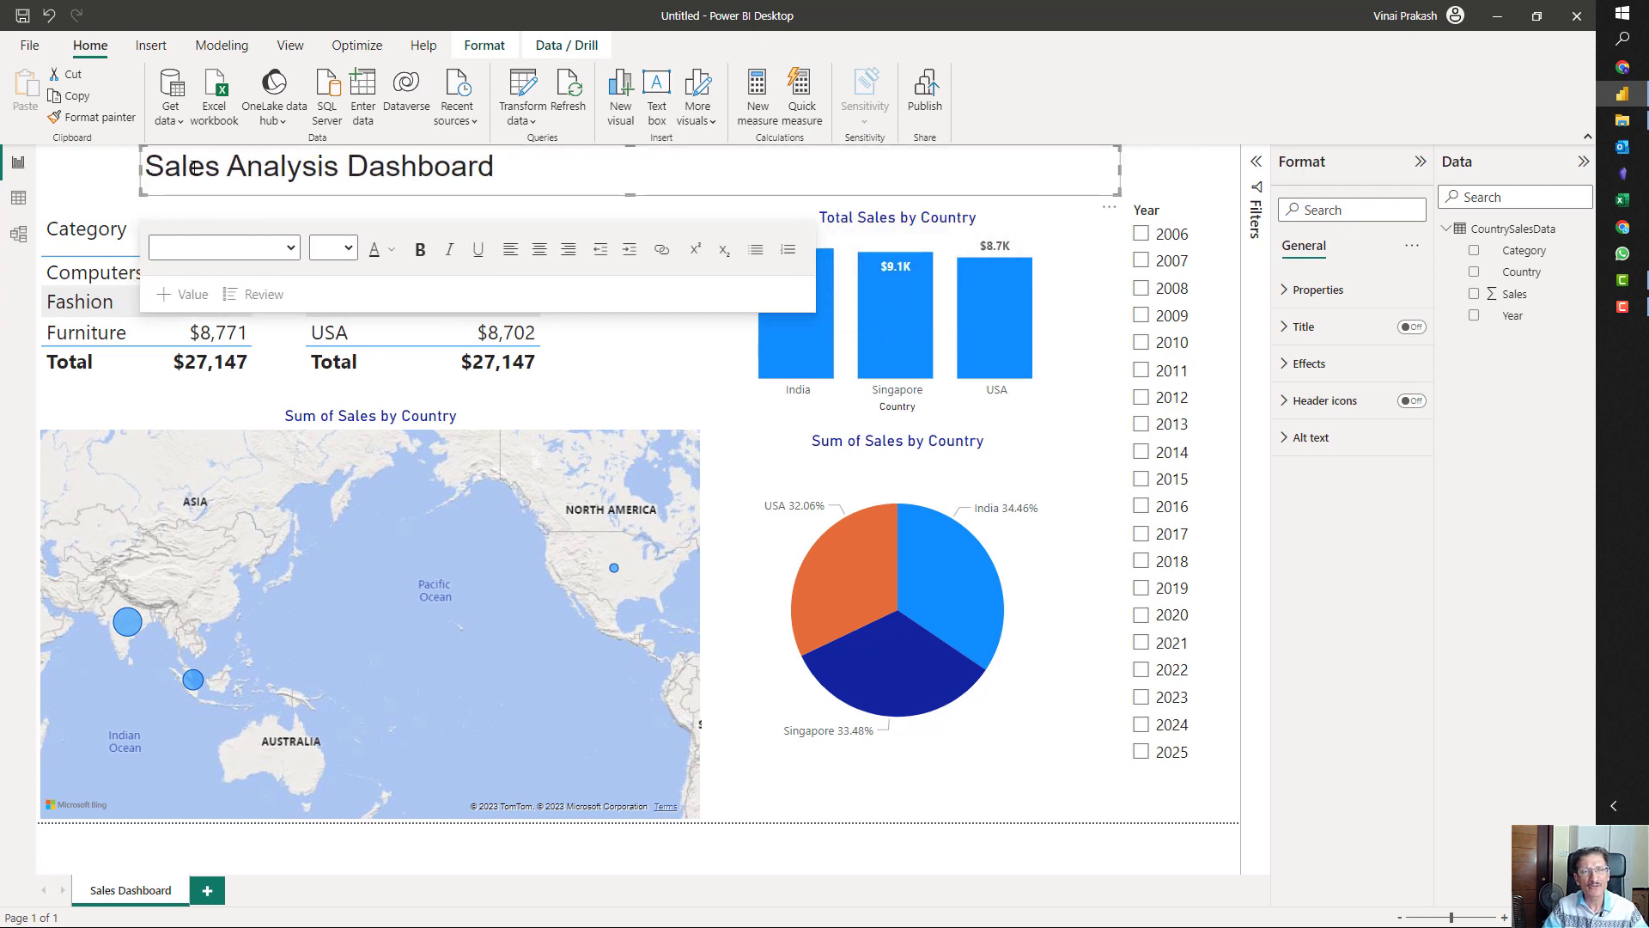
pyautogui.click(194, 167)
pyautogui.click(541, 251)
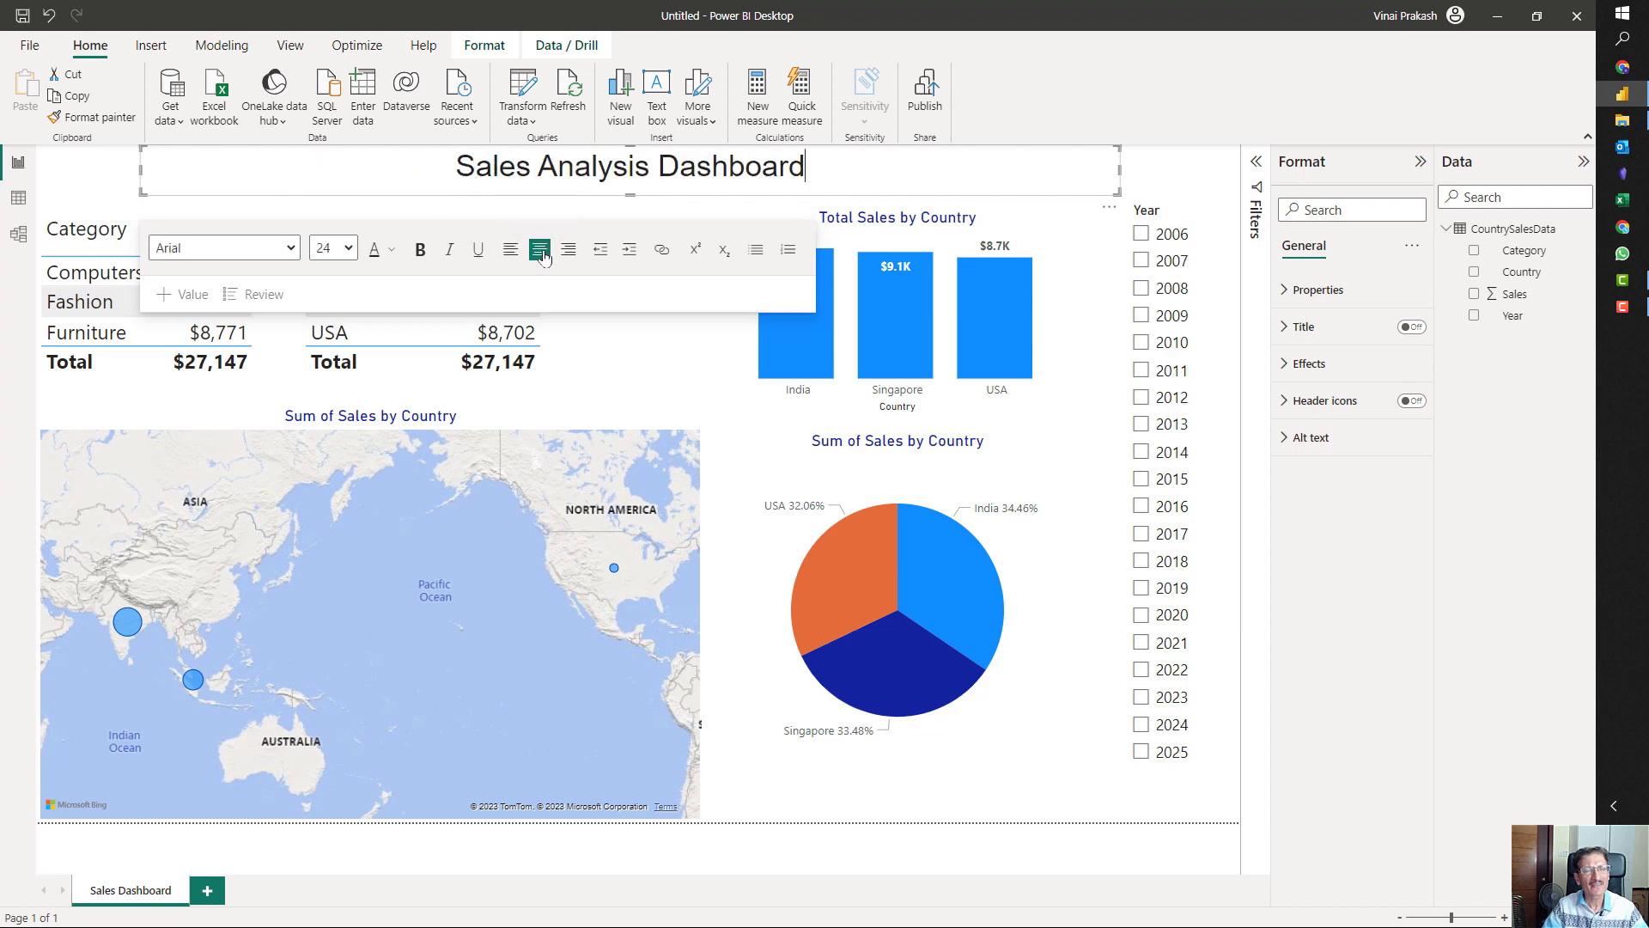
# - Colour the whole "Sales Analysis Dashboard" heading text dark blue
pyautogui.click(392, 251)
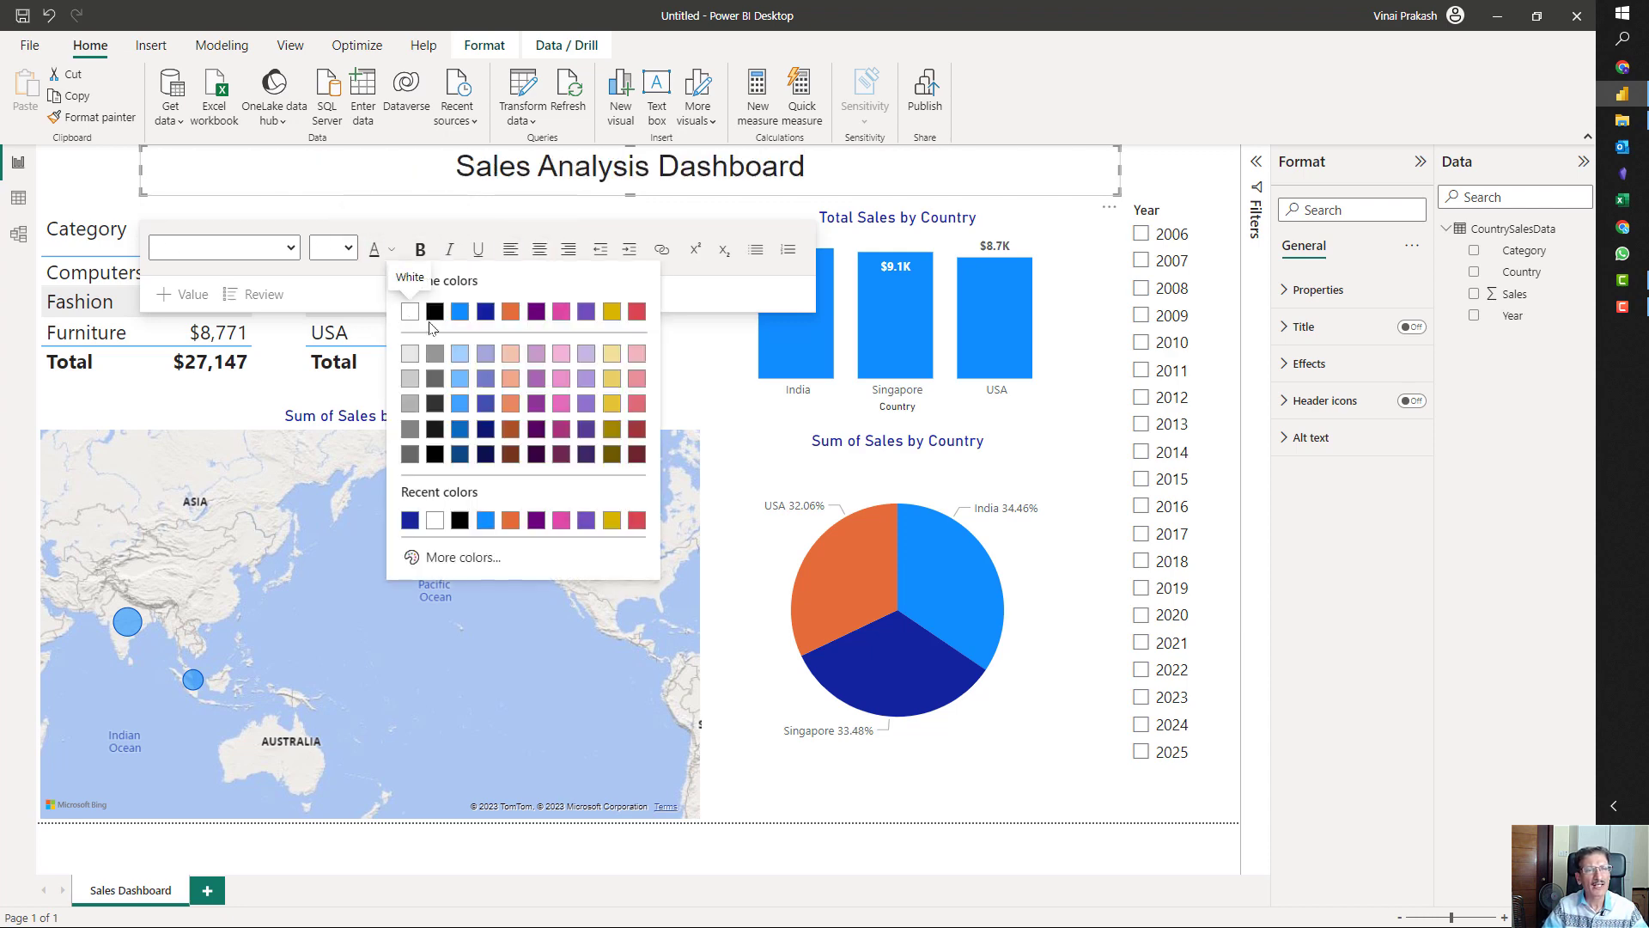
pyautogui.click(485, 313)
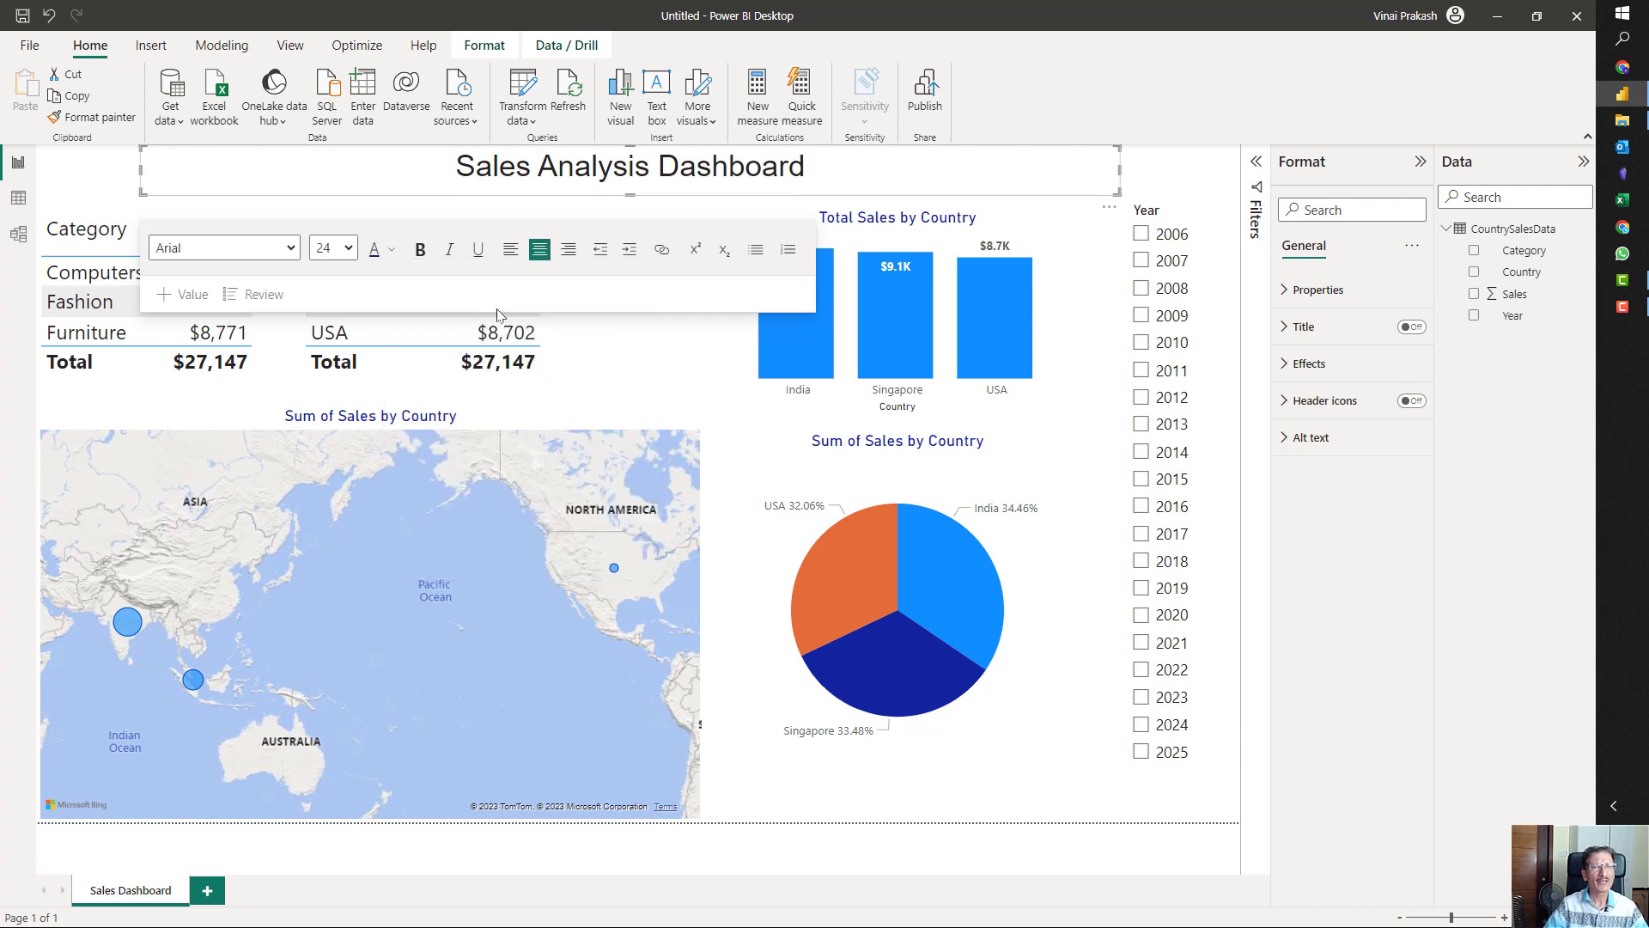
pyautogui.tripleClick(680, 178)
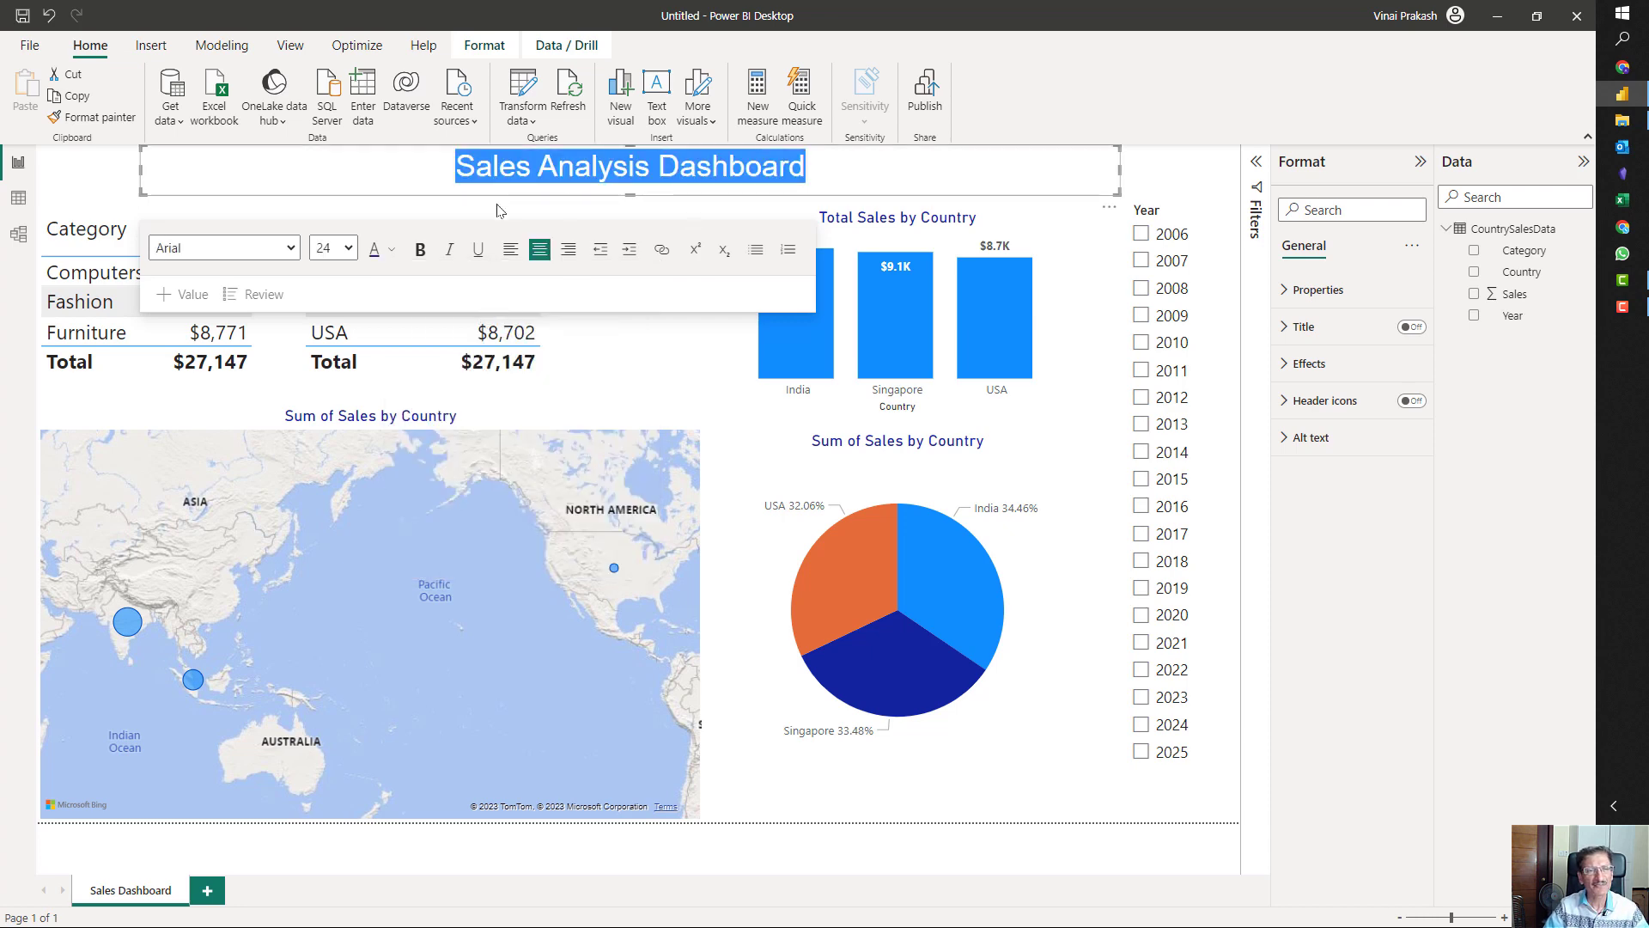
pyautogui.click(391, 250)
pyautogui.click(485, 313)
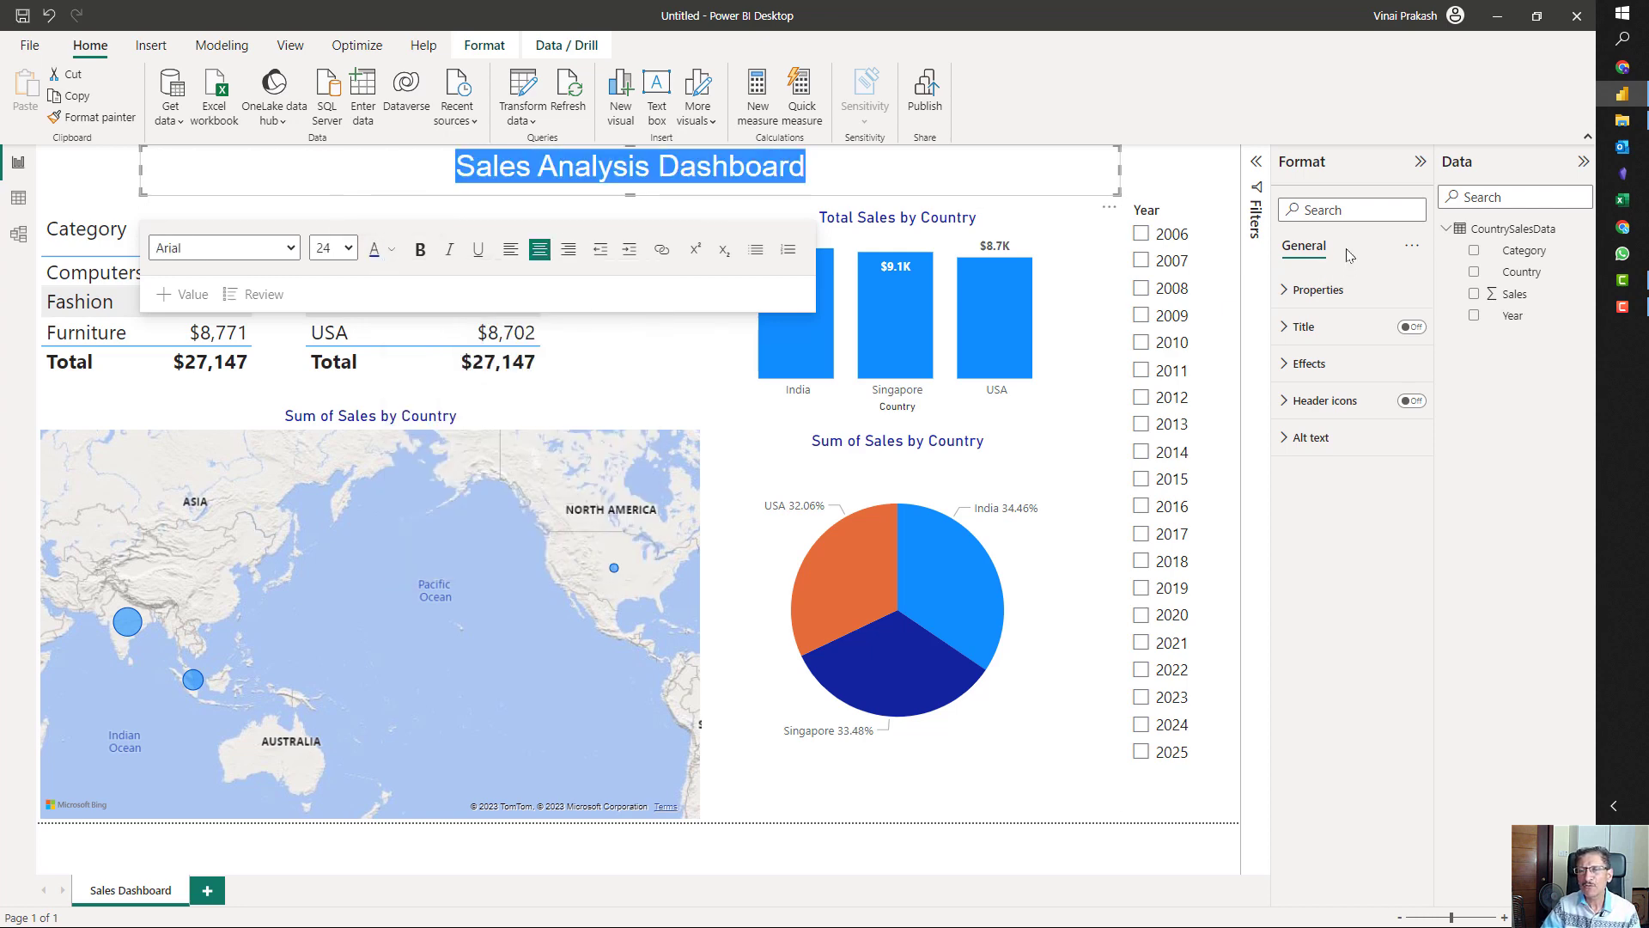
pyautogui.click(1365, 531)
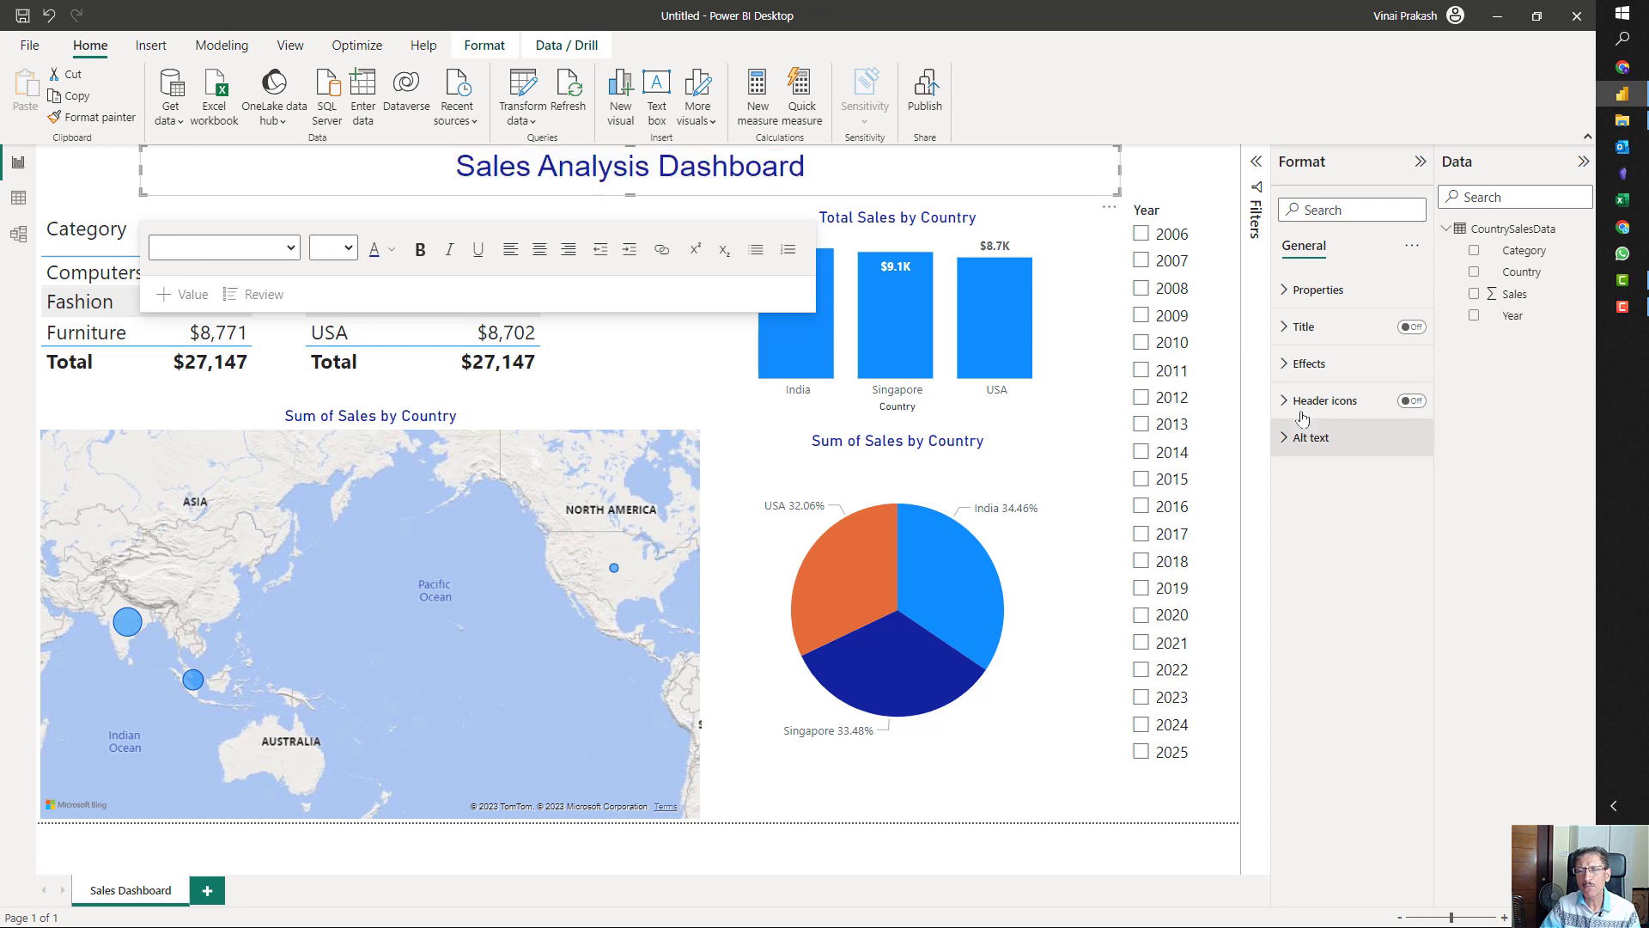
# - Give the heading text box a light blue background with 78% transparency, and deselect it
pyautogui.click(1307, 364)
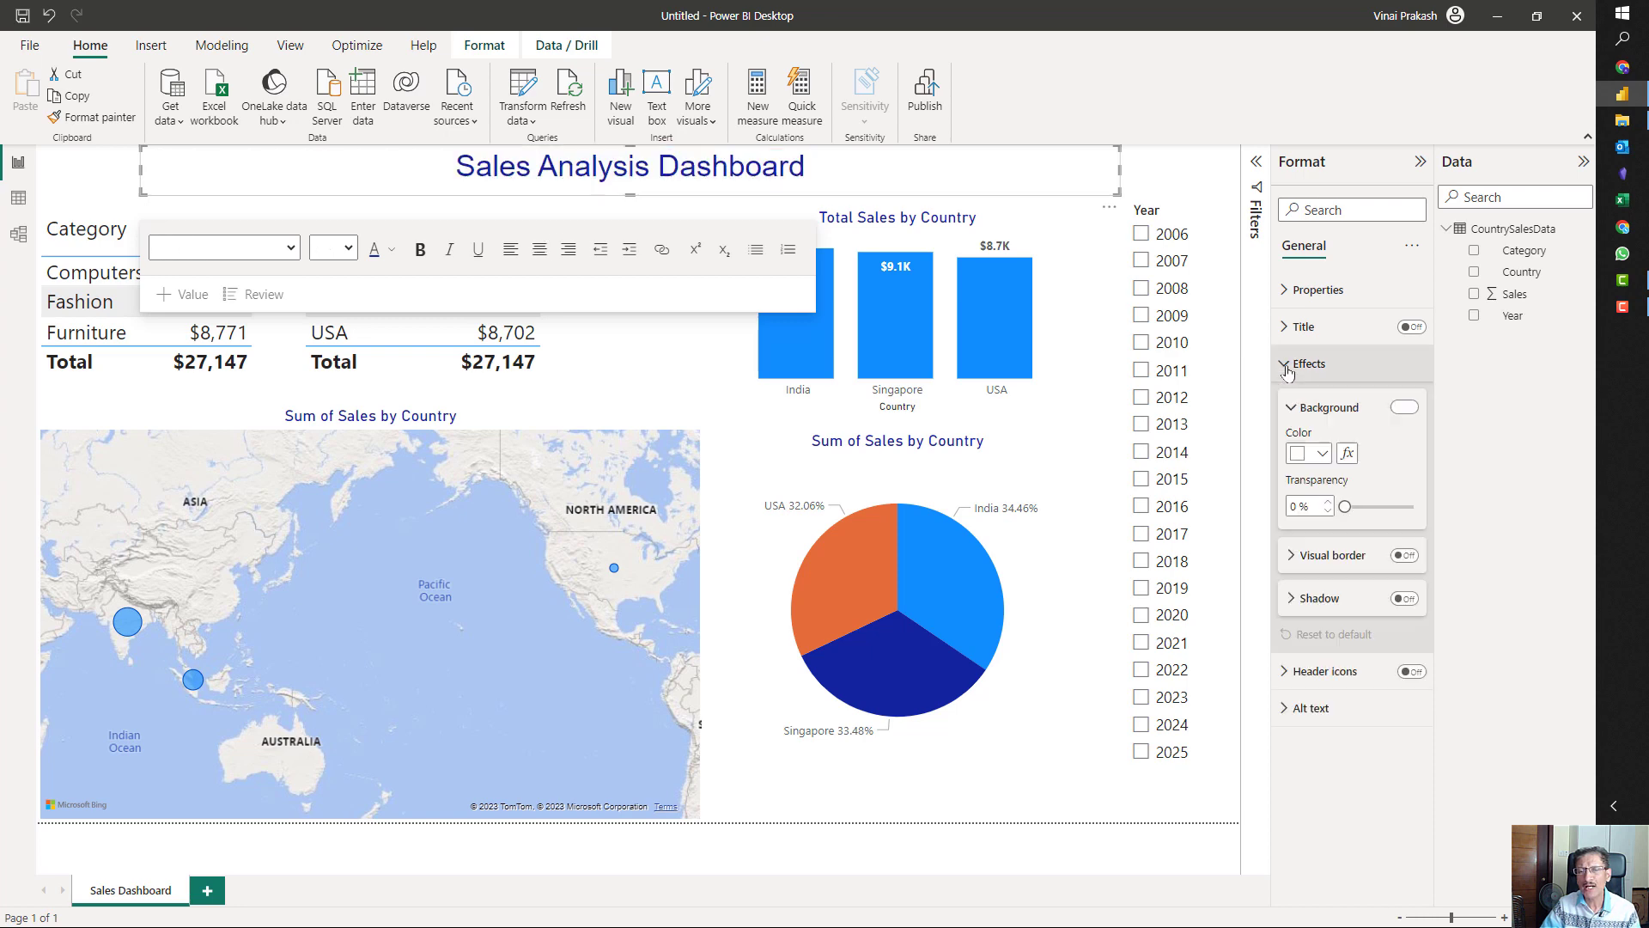
pyautogui.click(1323, 455)
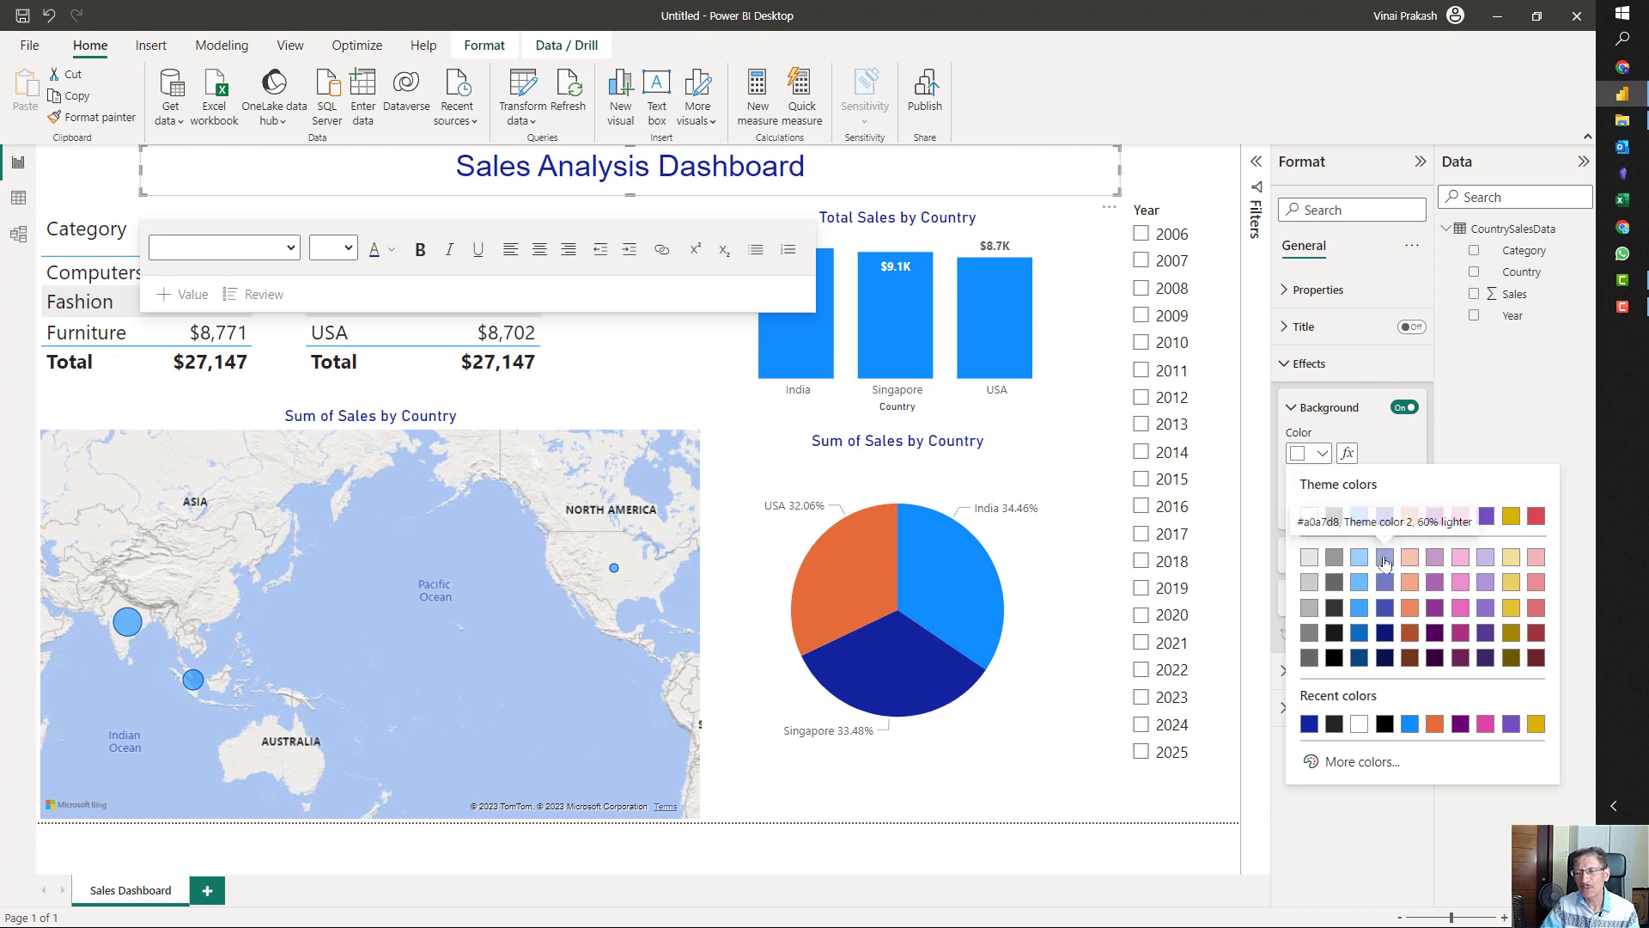
pyautogui.click(1358, 558)
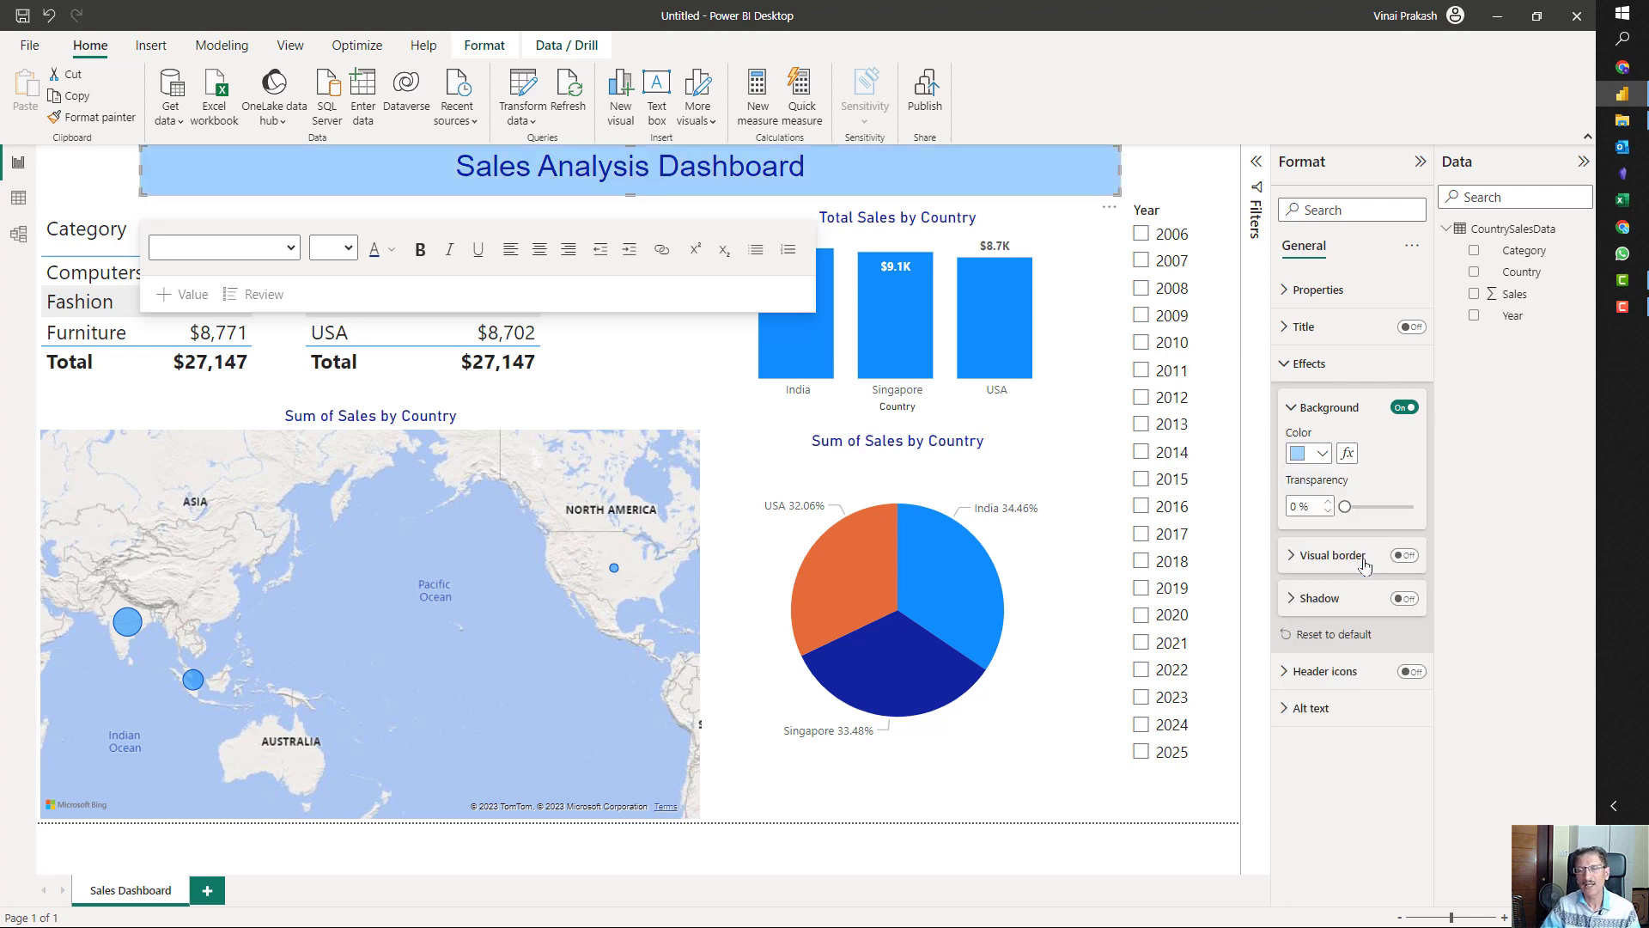
pyautogui.click(1349, 510)
pyautogui.moveTo(1349, 509); pyautogui.dragTo(1398, 507)
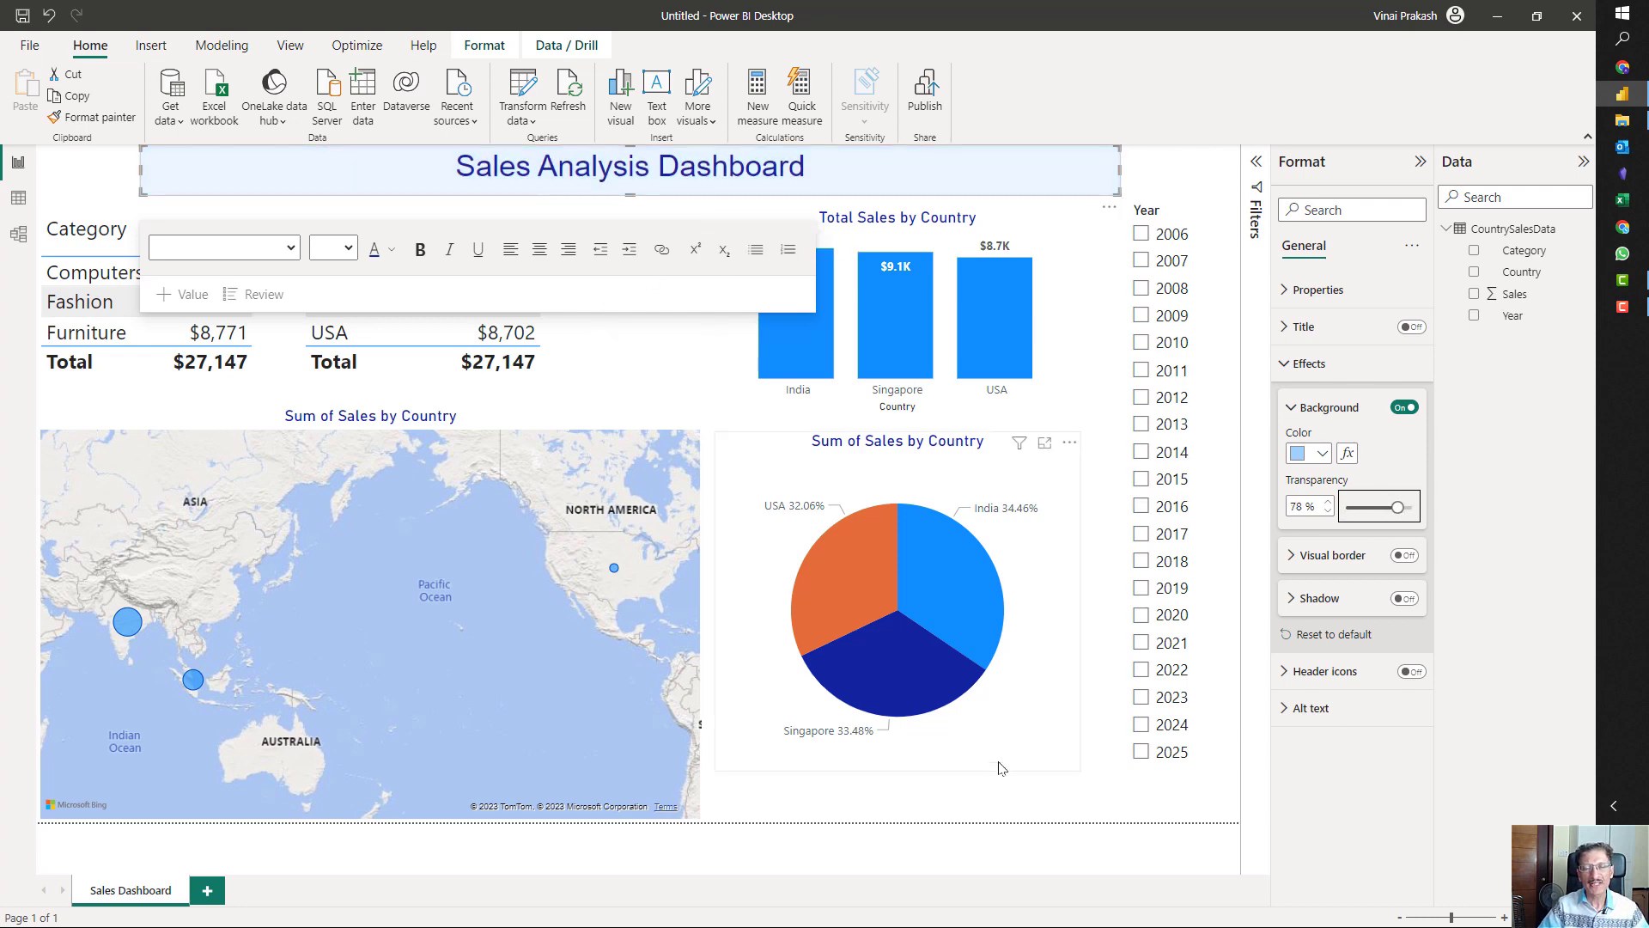
pyautogui.click(1031, 800)
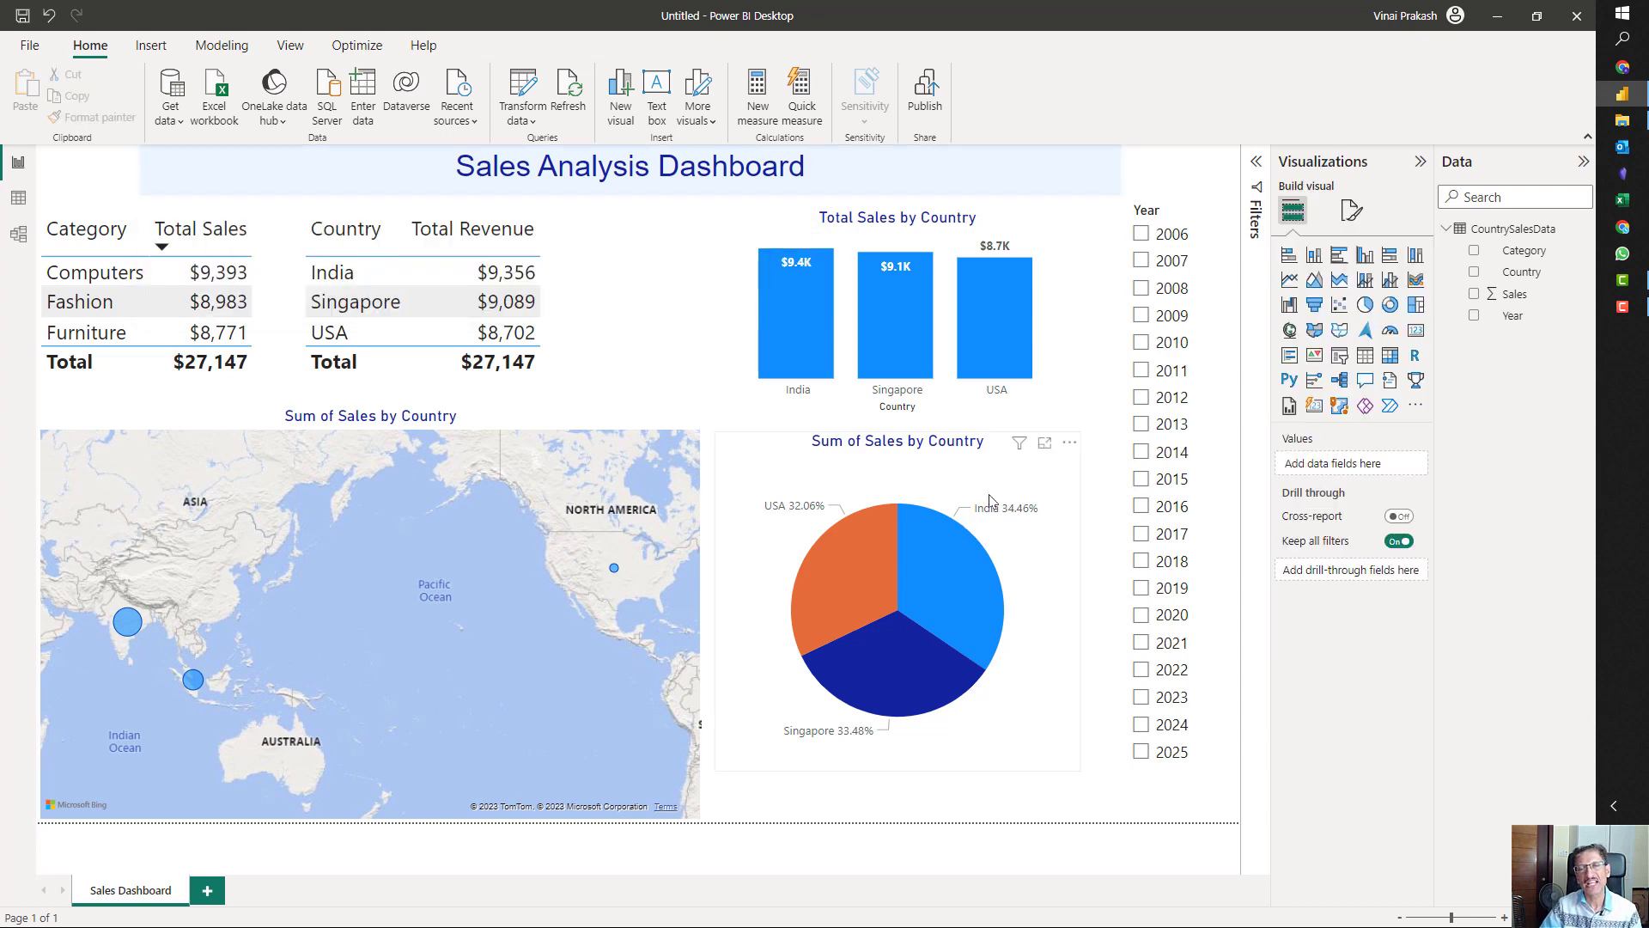
# - Check how the visuals respond to the Year slicer with 2012, 2014 and 2017 in turn, leaving 2017 selected
pyautogui.click(1140, 399)
pyautogui.click(1142, 452)
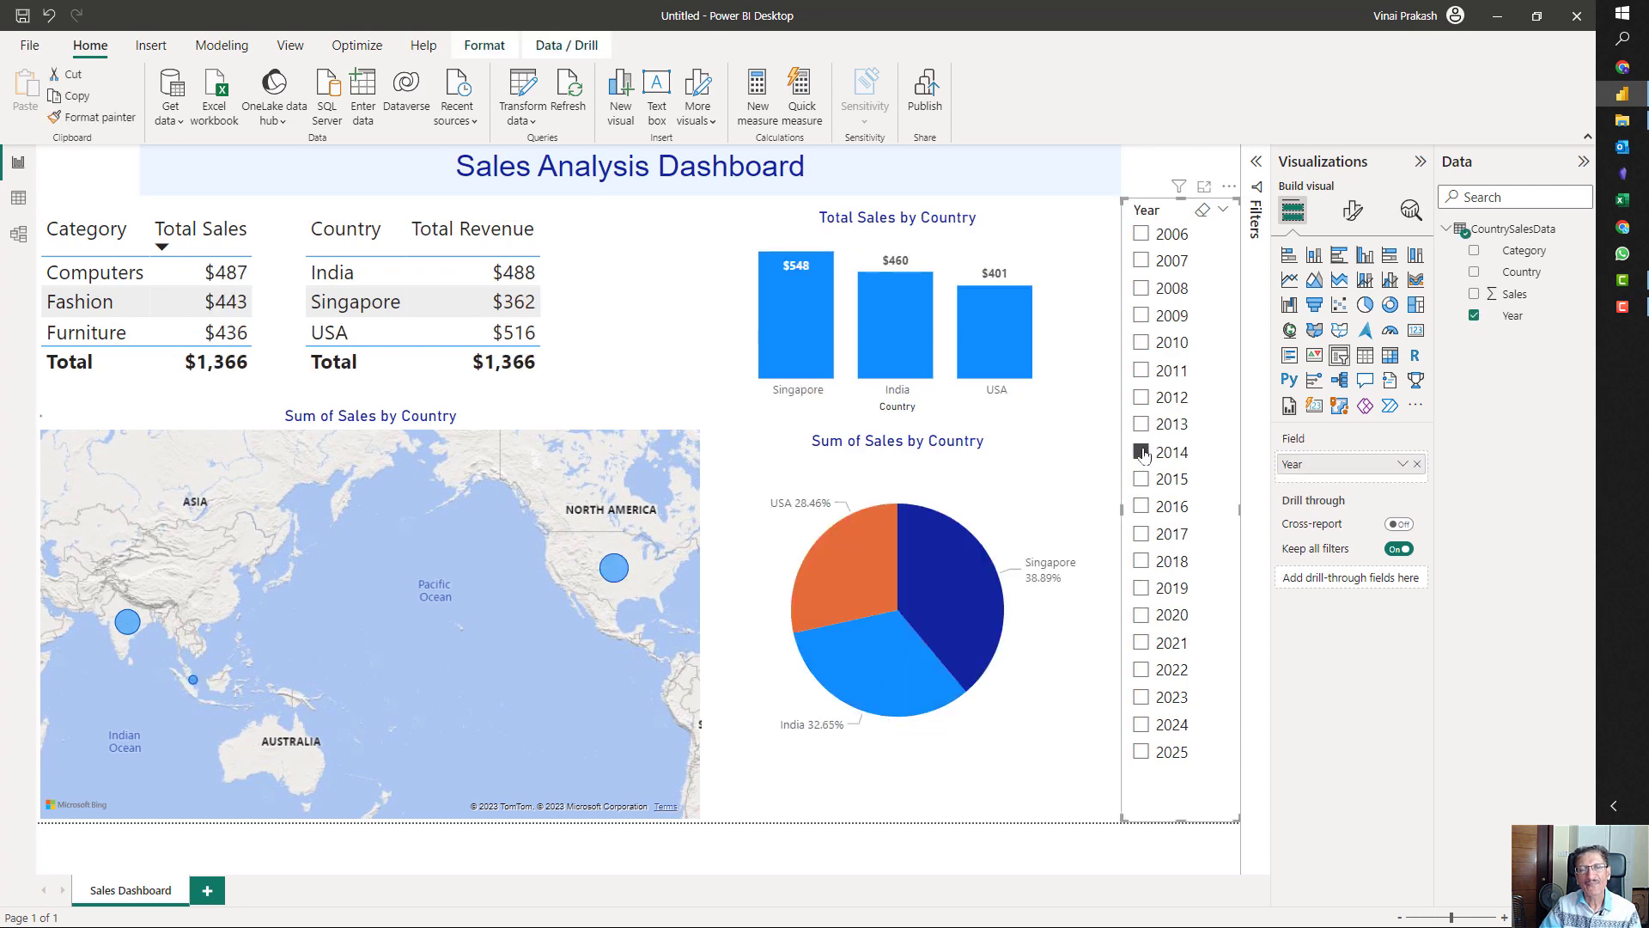
pyautogui.click(1141, 533)
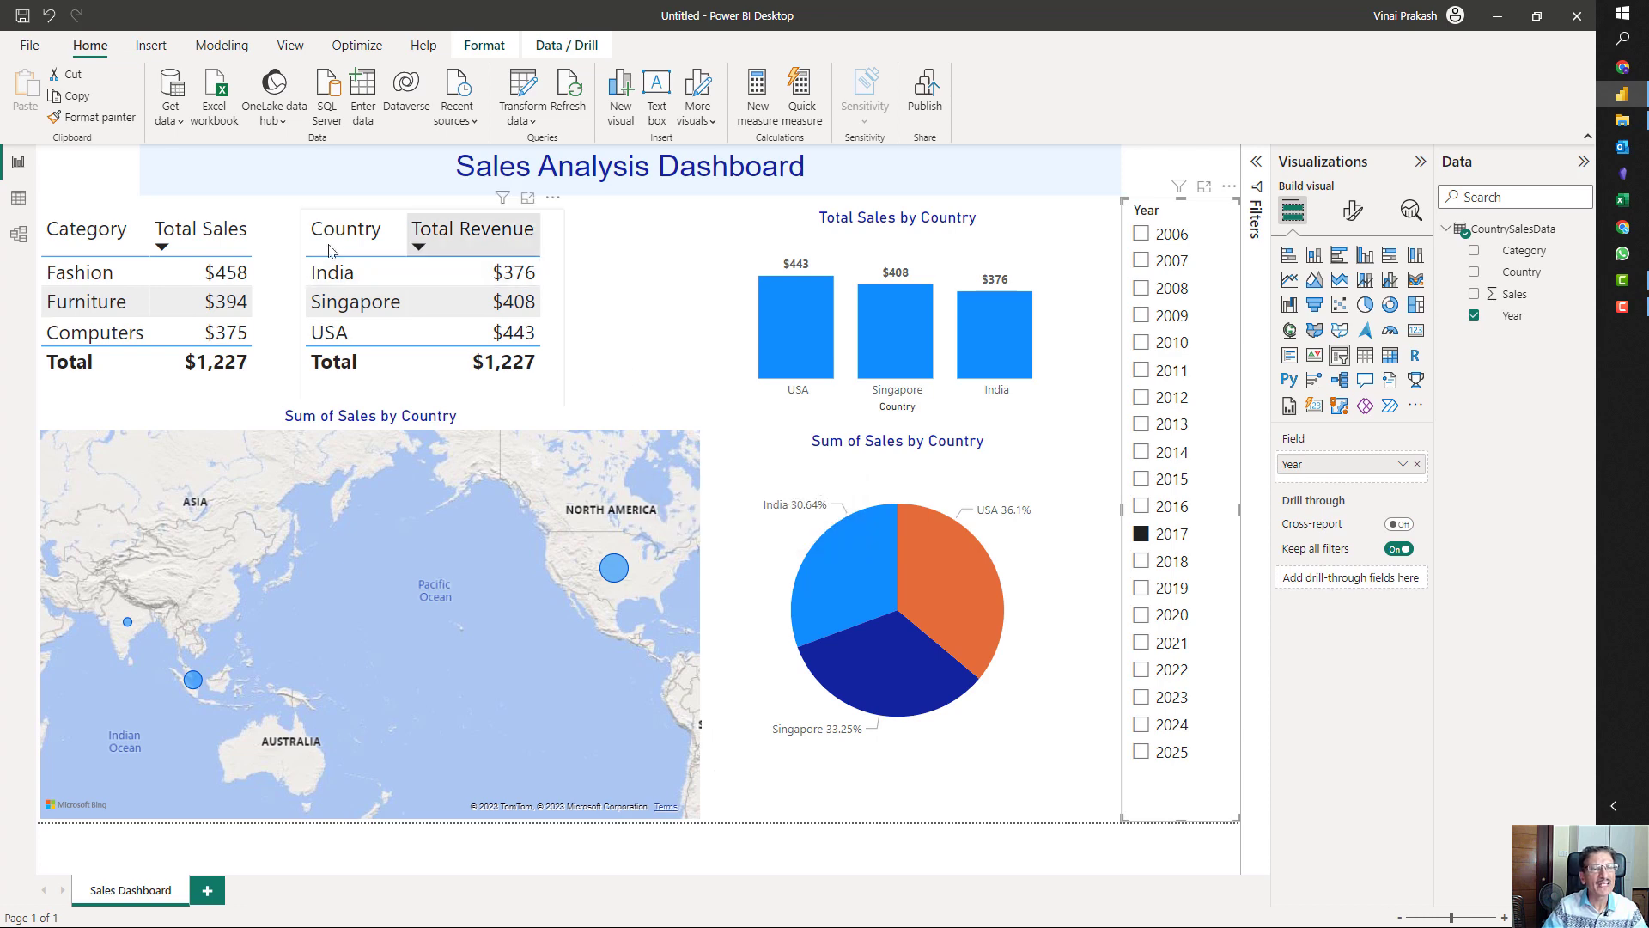
# - Move the Category table up beneath the heading, lower the map's upper edge, and extend the table's height into the freed space
pyautogui.click(283, 237)
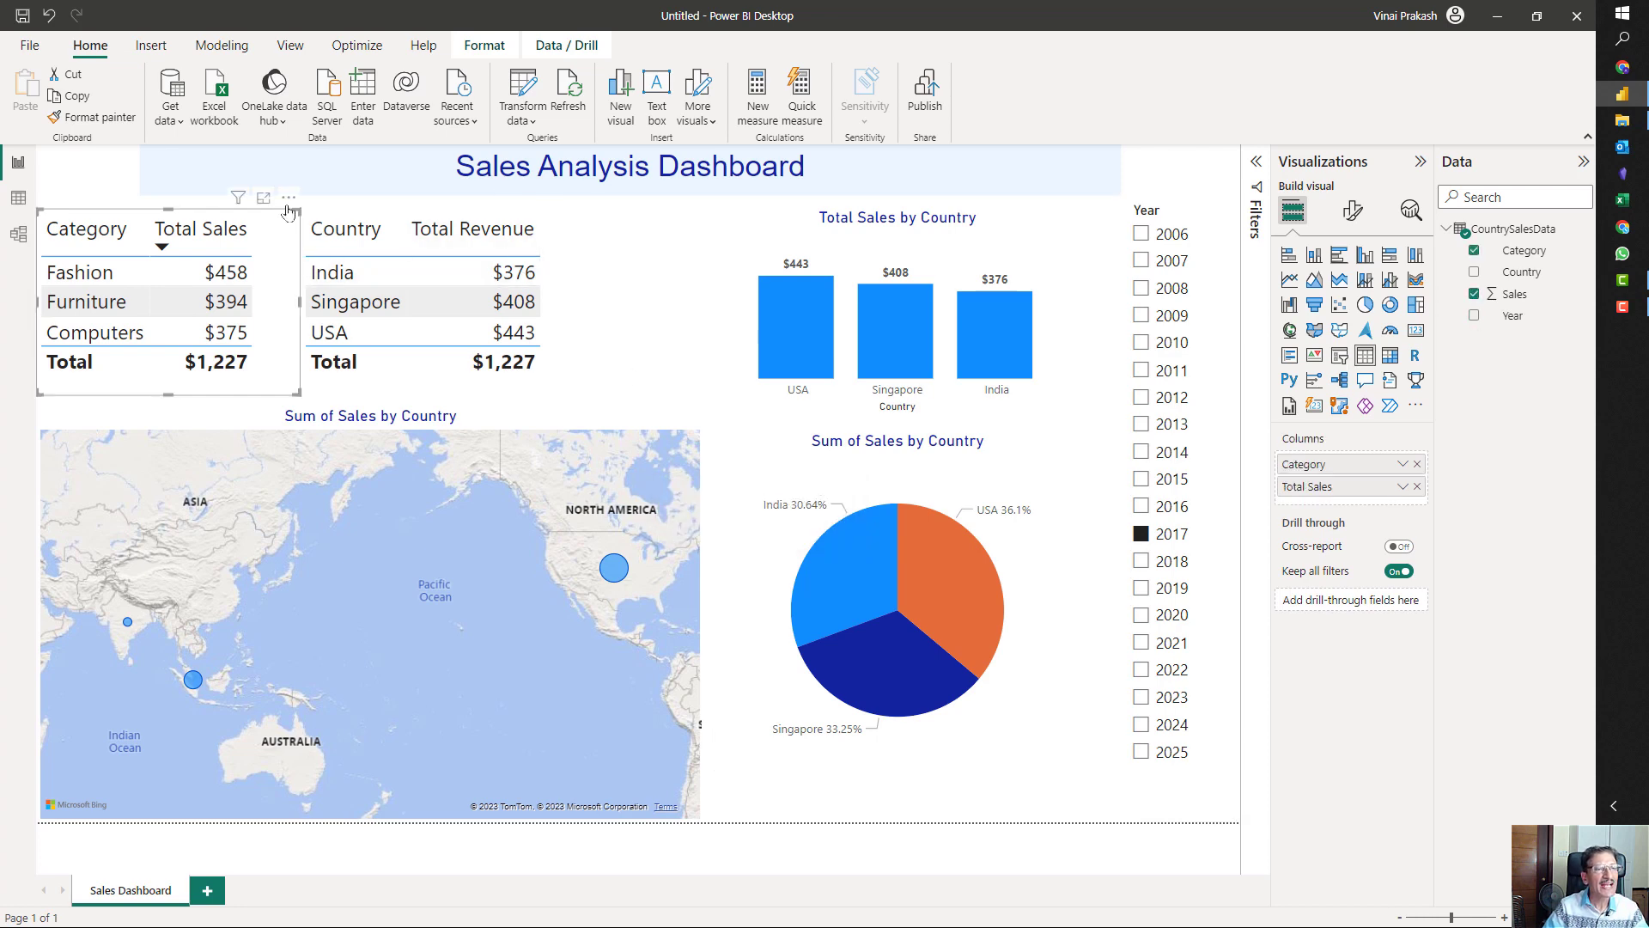
pyautogui.moveTo(288, 204); pyautogui.dragTo(289, 182)
pyautogui.moveTo(295, 379); pyautogui.dragTo(370, 448)
pyautogui.click(447, 459)
pyautogui.click(200, 387)
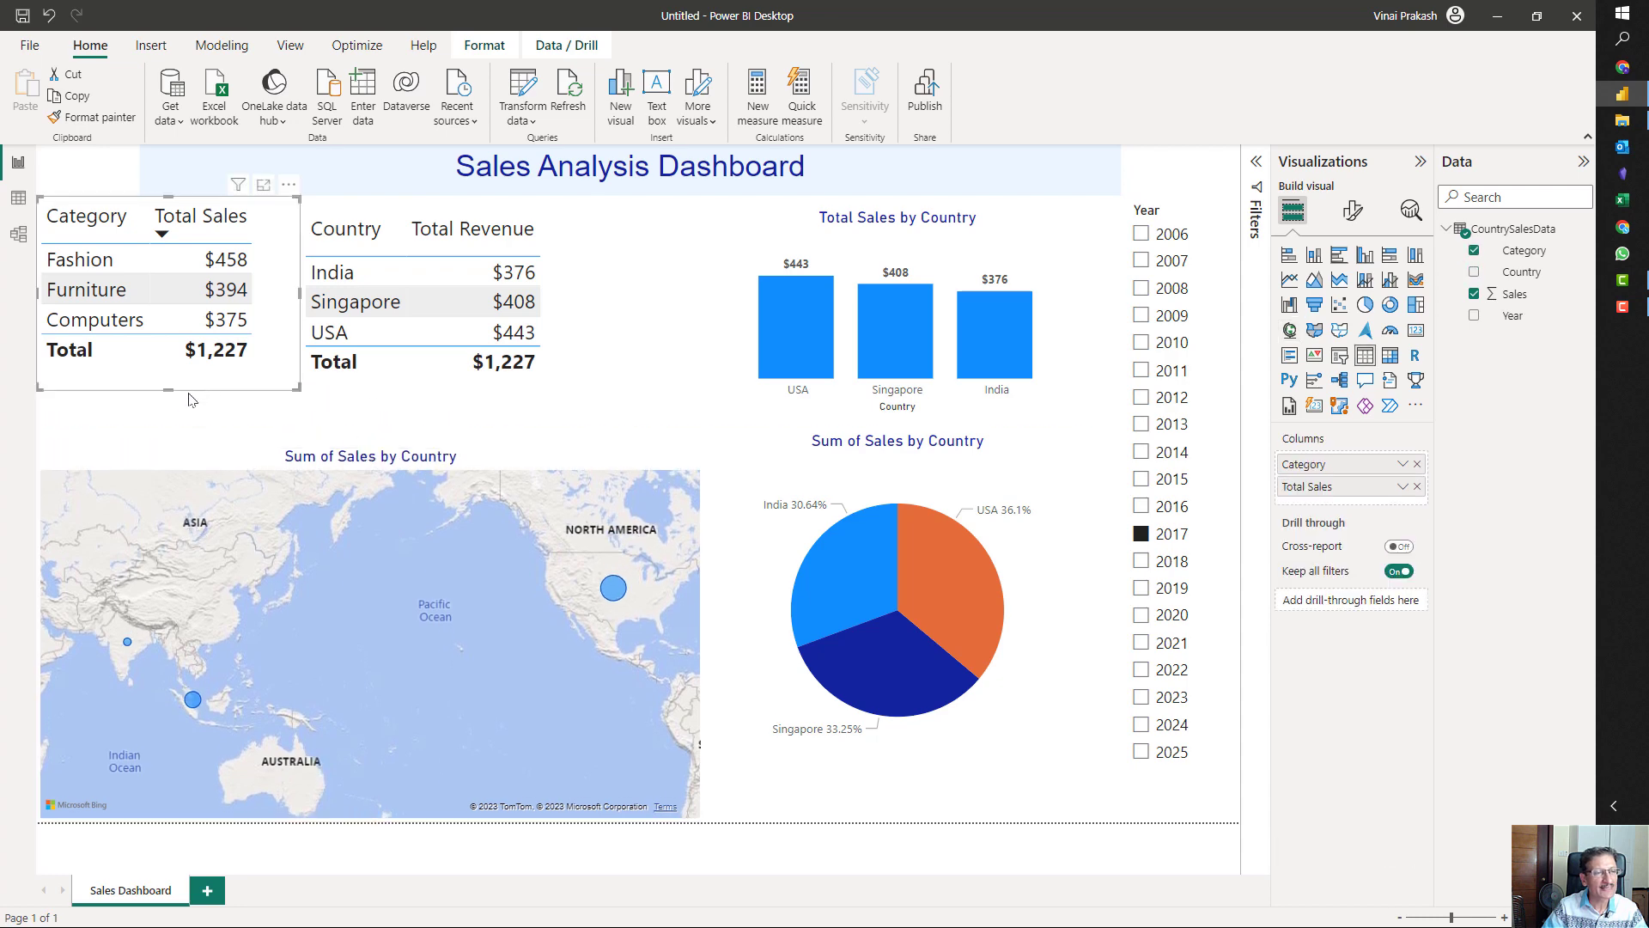
pyautogui.moveTo(166, 391); pyautogui.dragTo(166, 421)
# - Move the Country table up and slightly left to line up with the Category table, and make it taller
pyautogui.click(506, 397)
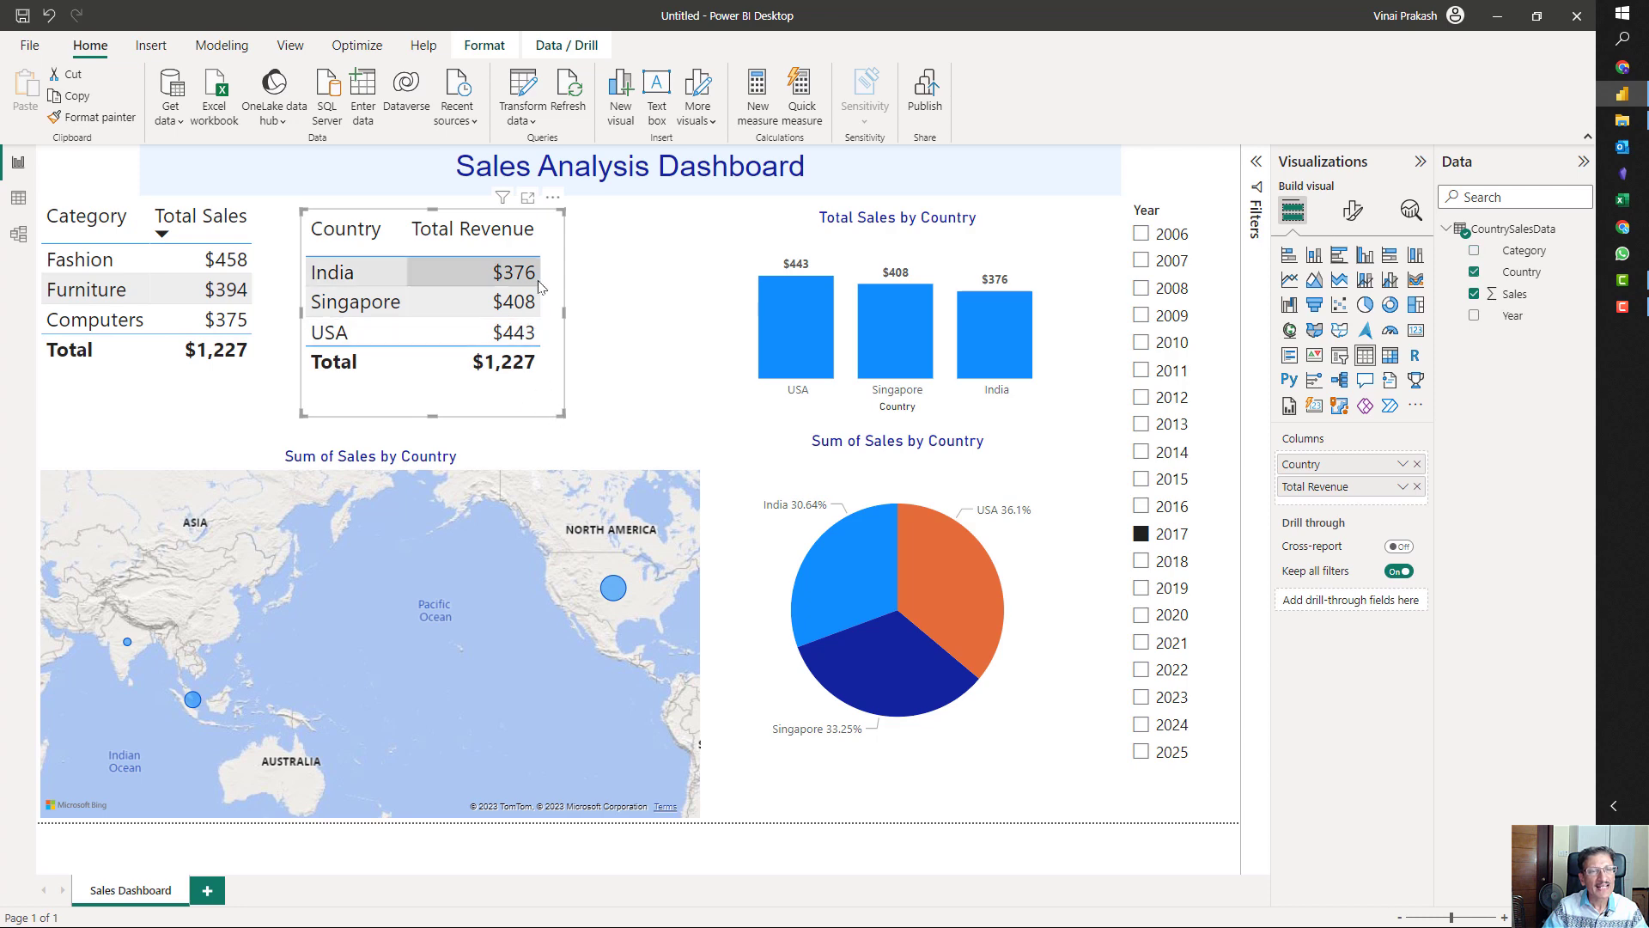
pyautogui.moveTo(556, 296); pyautogui.dragTo(545, 284)
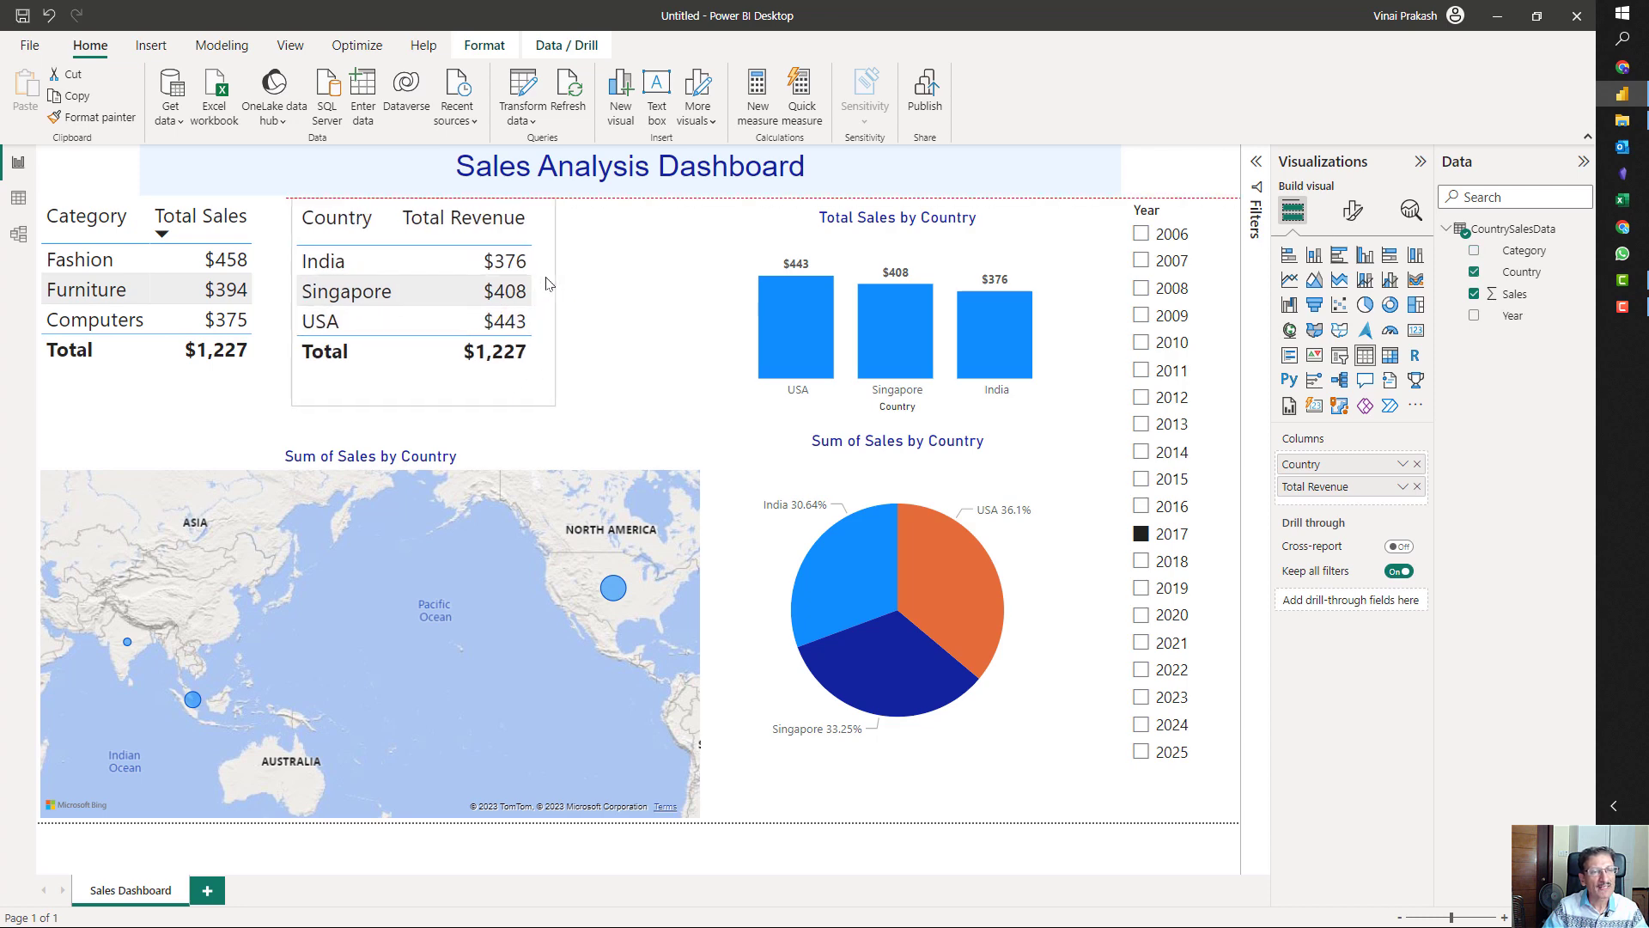
pyautogui.moveTo(552, 404); pyautogui.dragTo(559, 437)
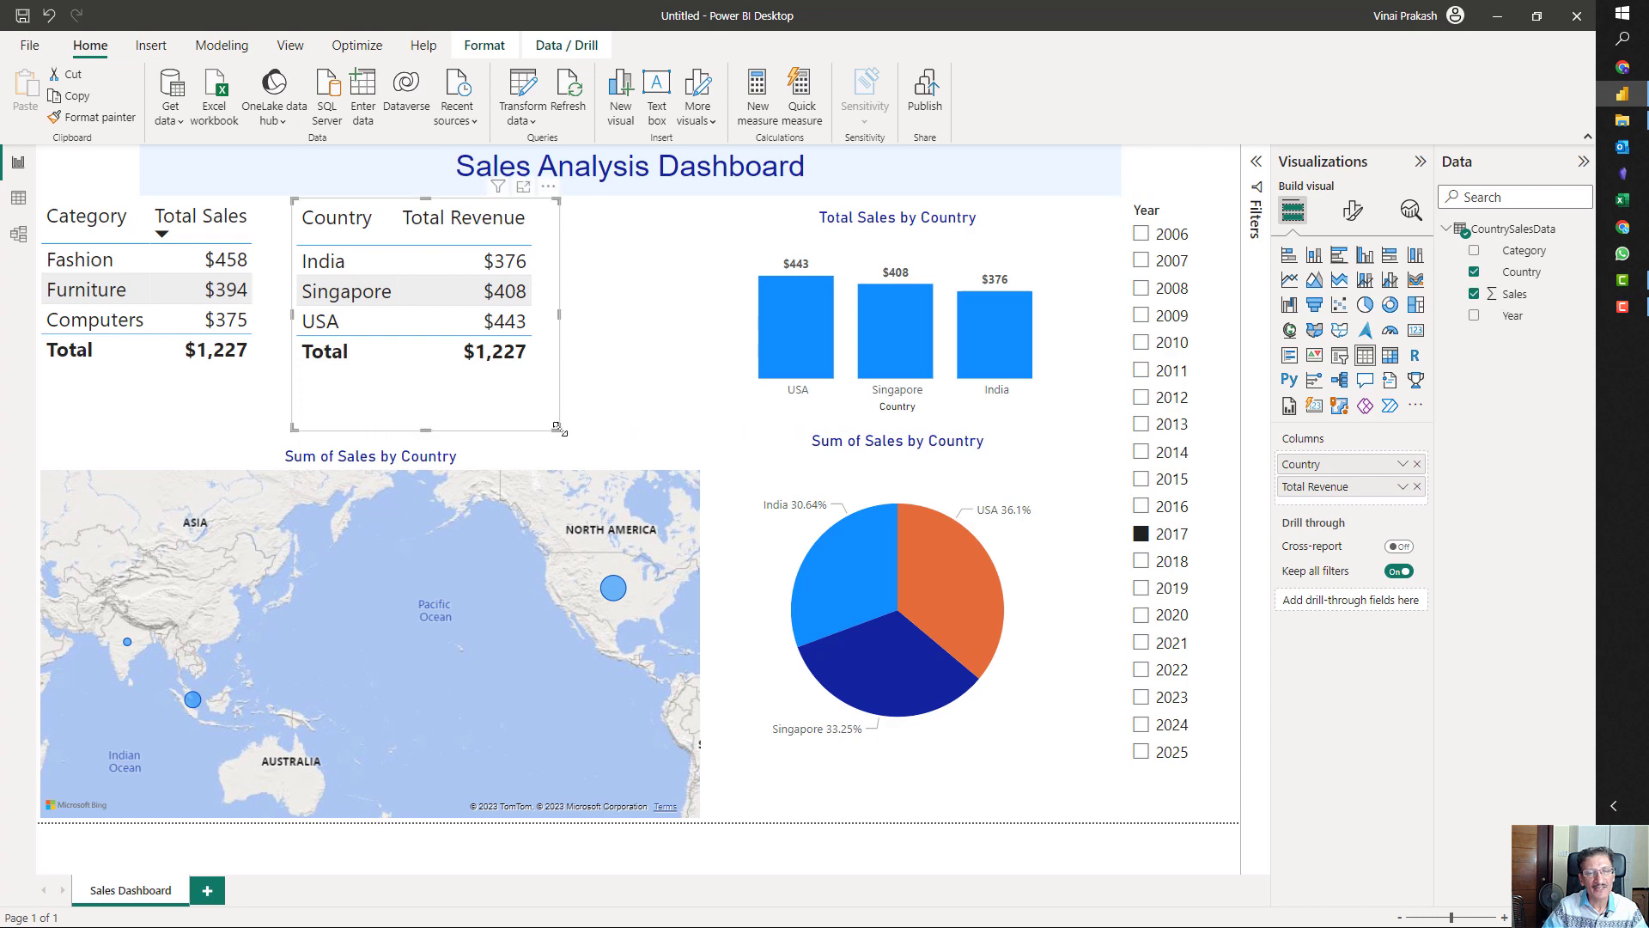
pyautogui.click(687, 383)
# - Widen the column chart towards the Country table, and select the pie chart
pyautogui.click(725, 367)
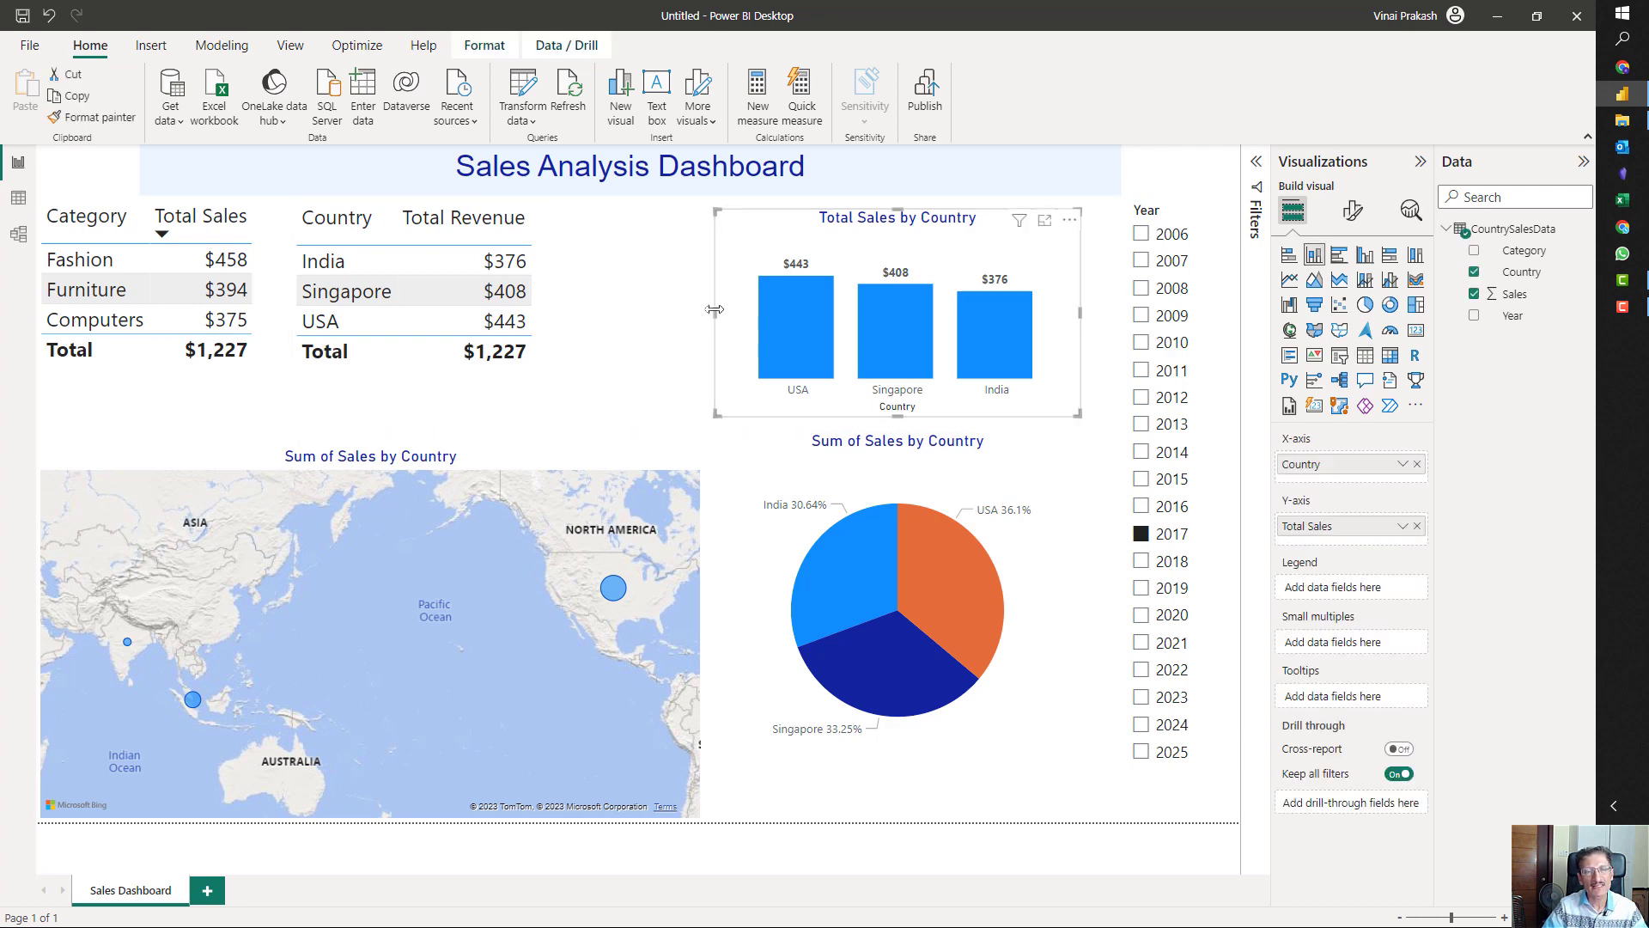
pyautogui.moveTo(715, 309); pyautogui.dragTo(588, 325)
pyautogui.click(1054, 715)
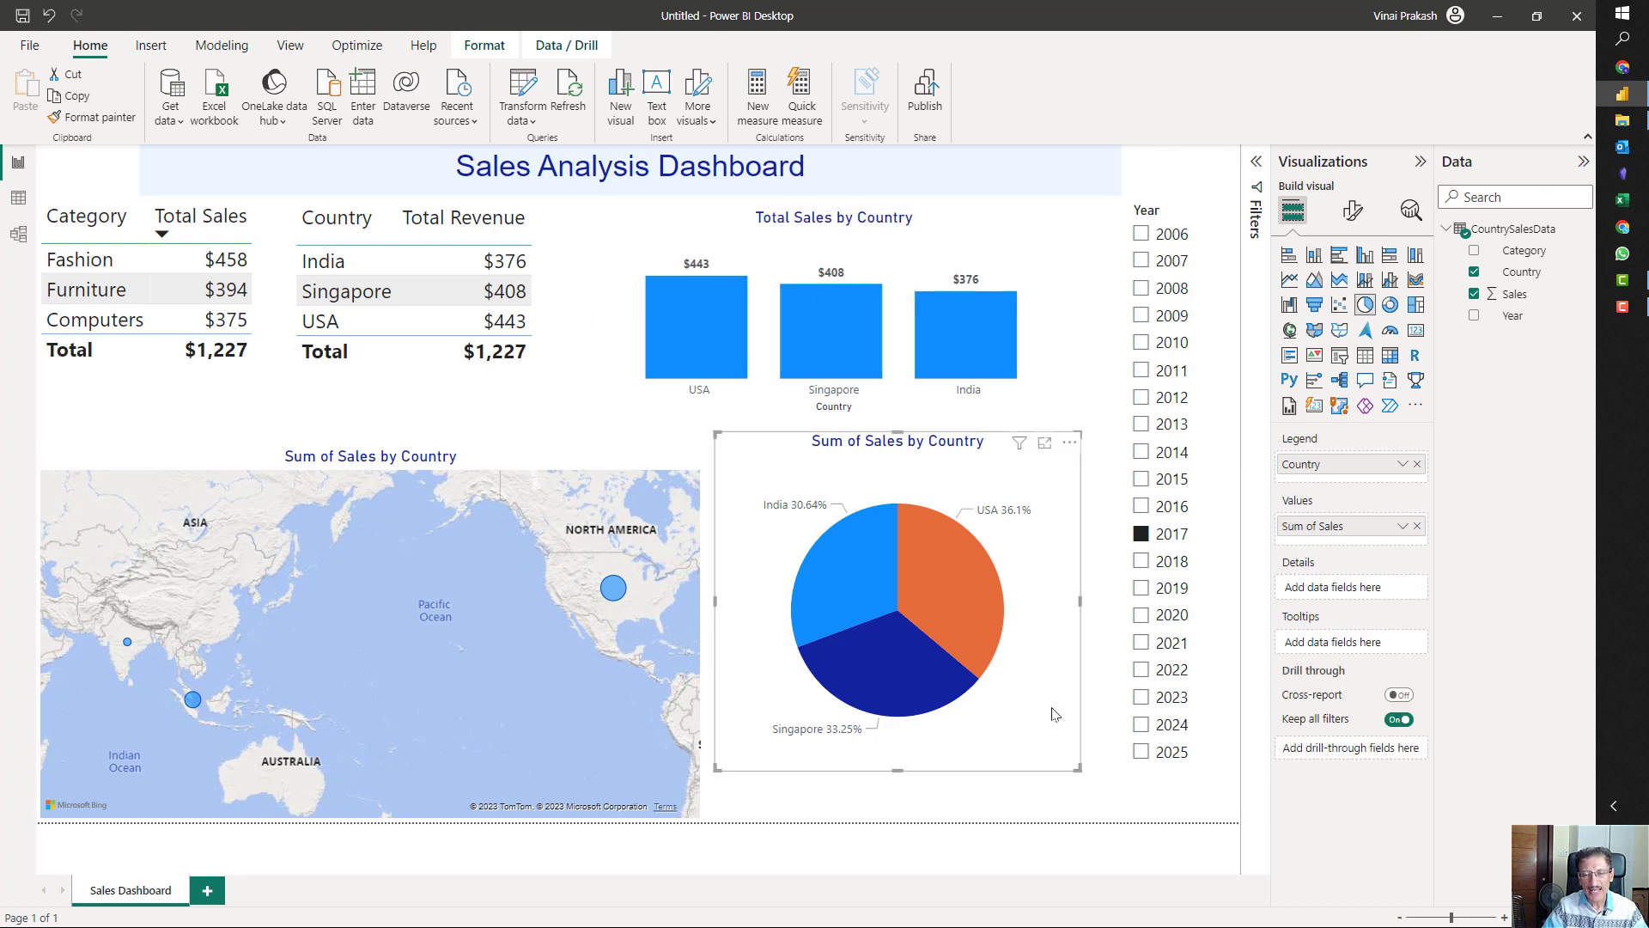
# - Move the pie chart down level with the map and widen it slightly, and clear the Year slicer selection
pyautogui.moveTo(1058, 724); pyautogui.dragTo(1088, 808)
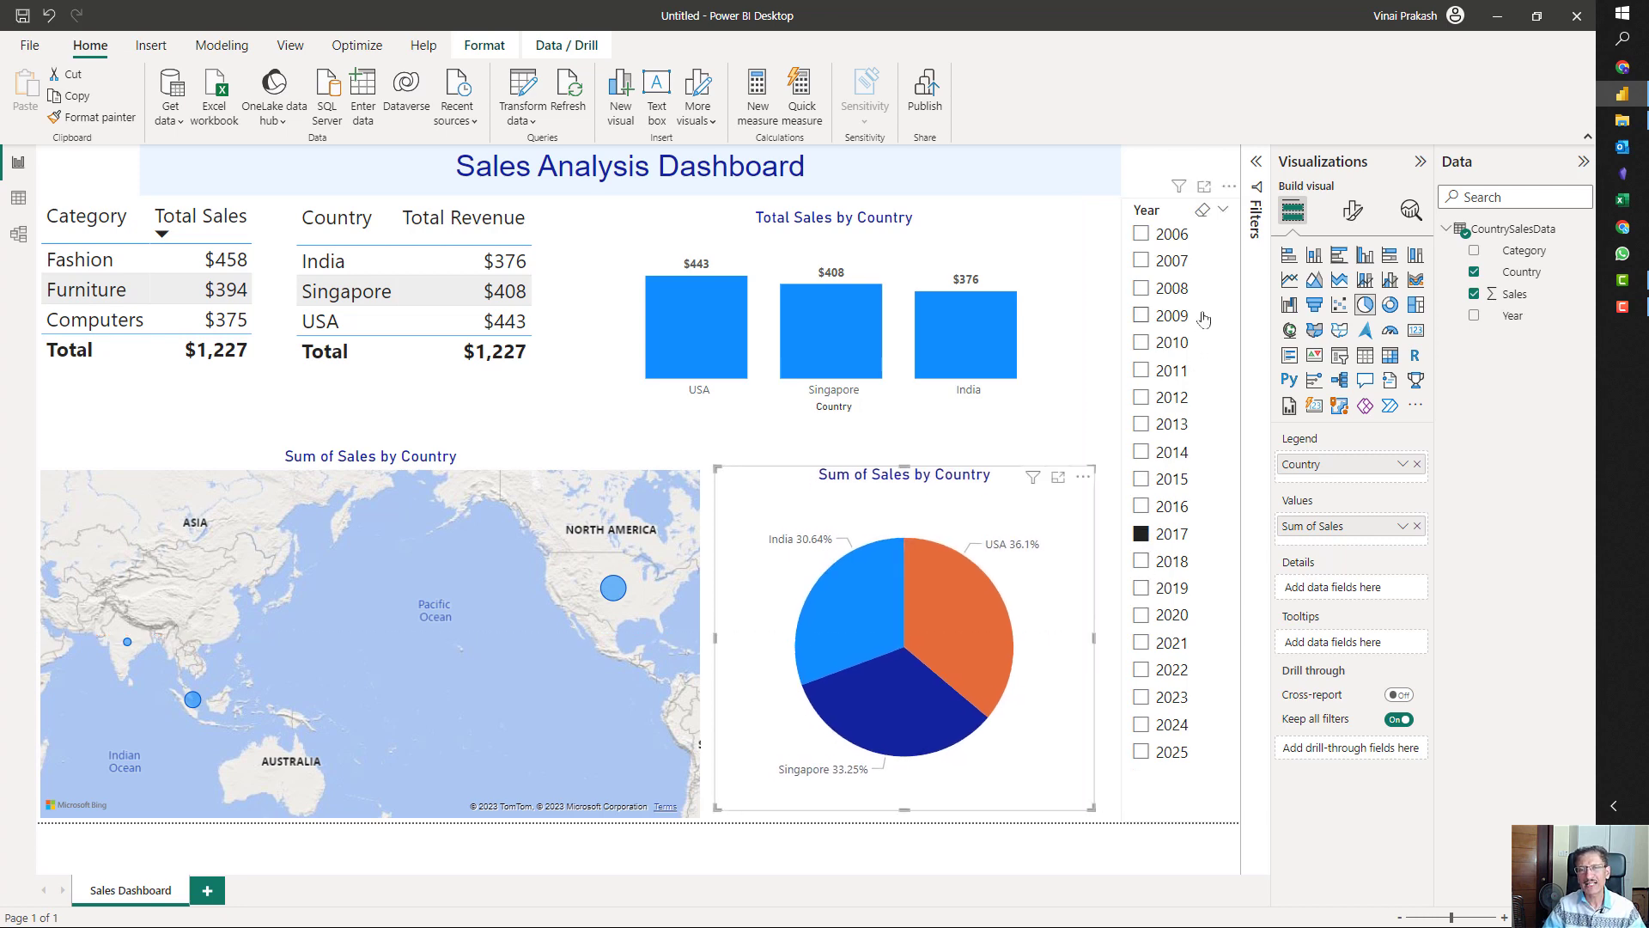
pyautogui.click(1203, 210)
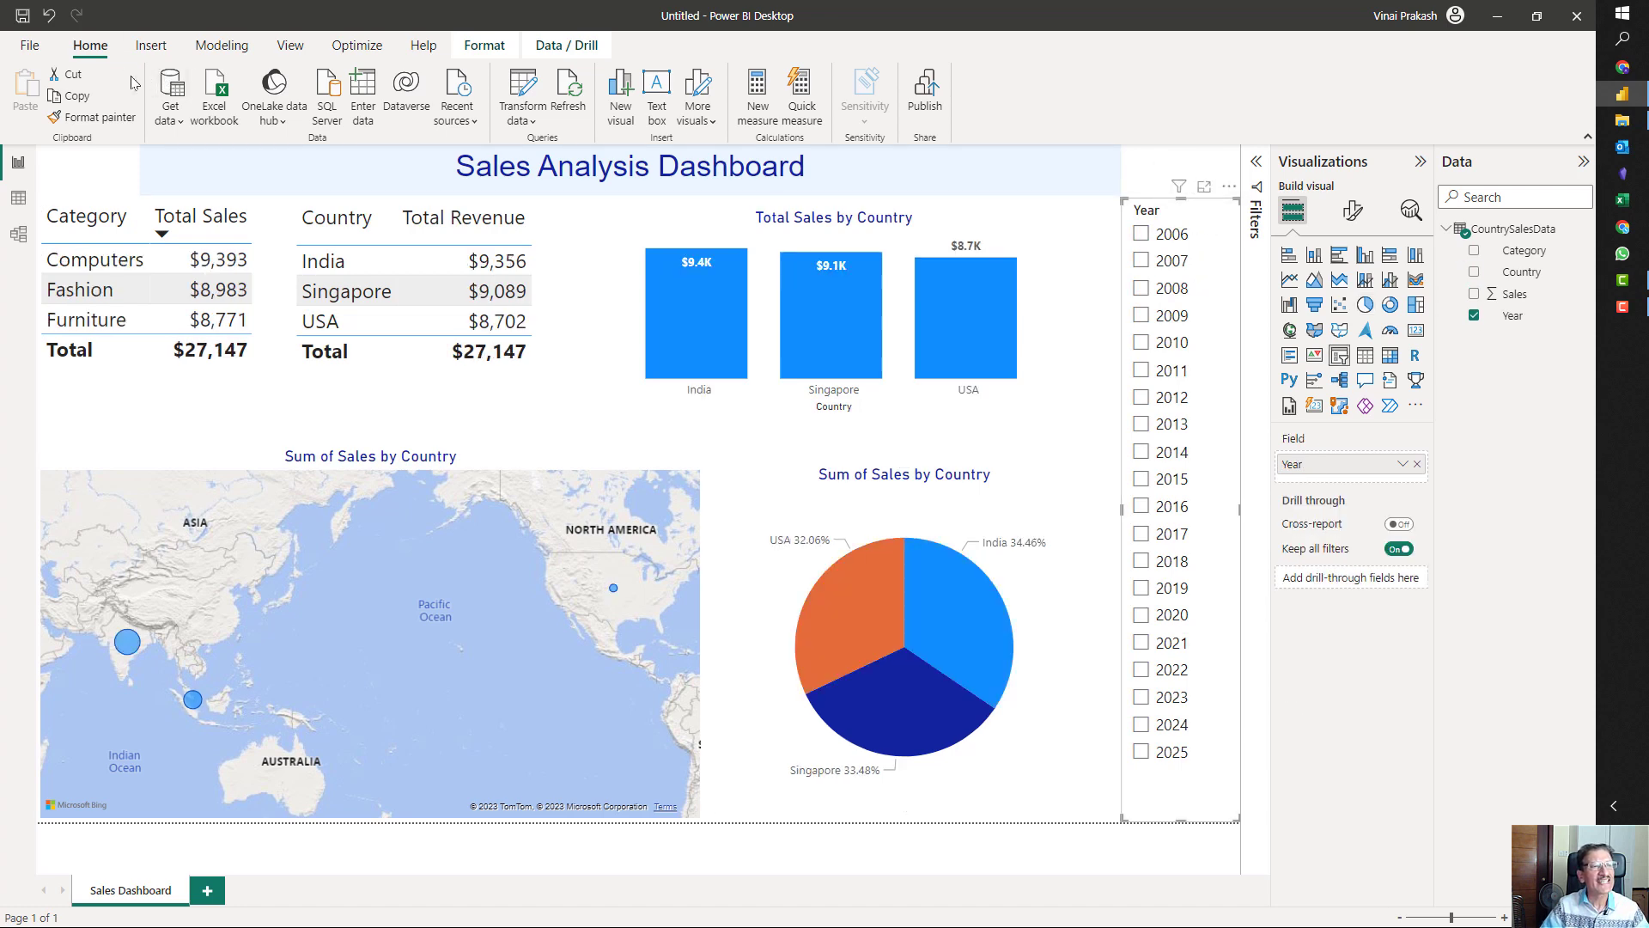
# - Save the report as Multi-Year_Sales-Dashboard in the 02-pbi-multi-level-spreadsheet folder
pyautogui.click(22, 15)
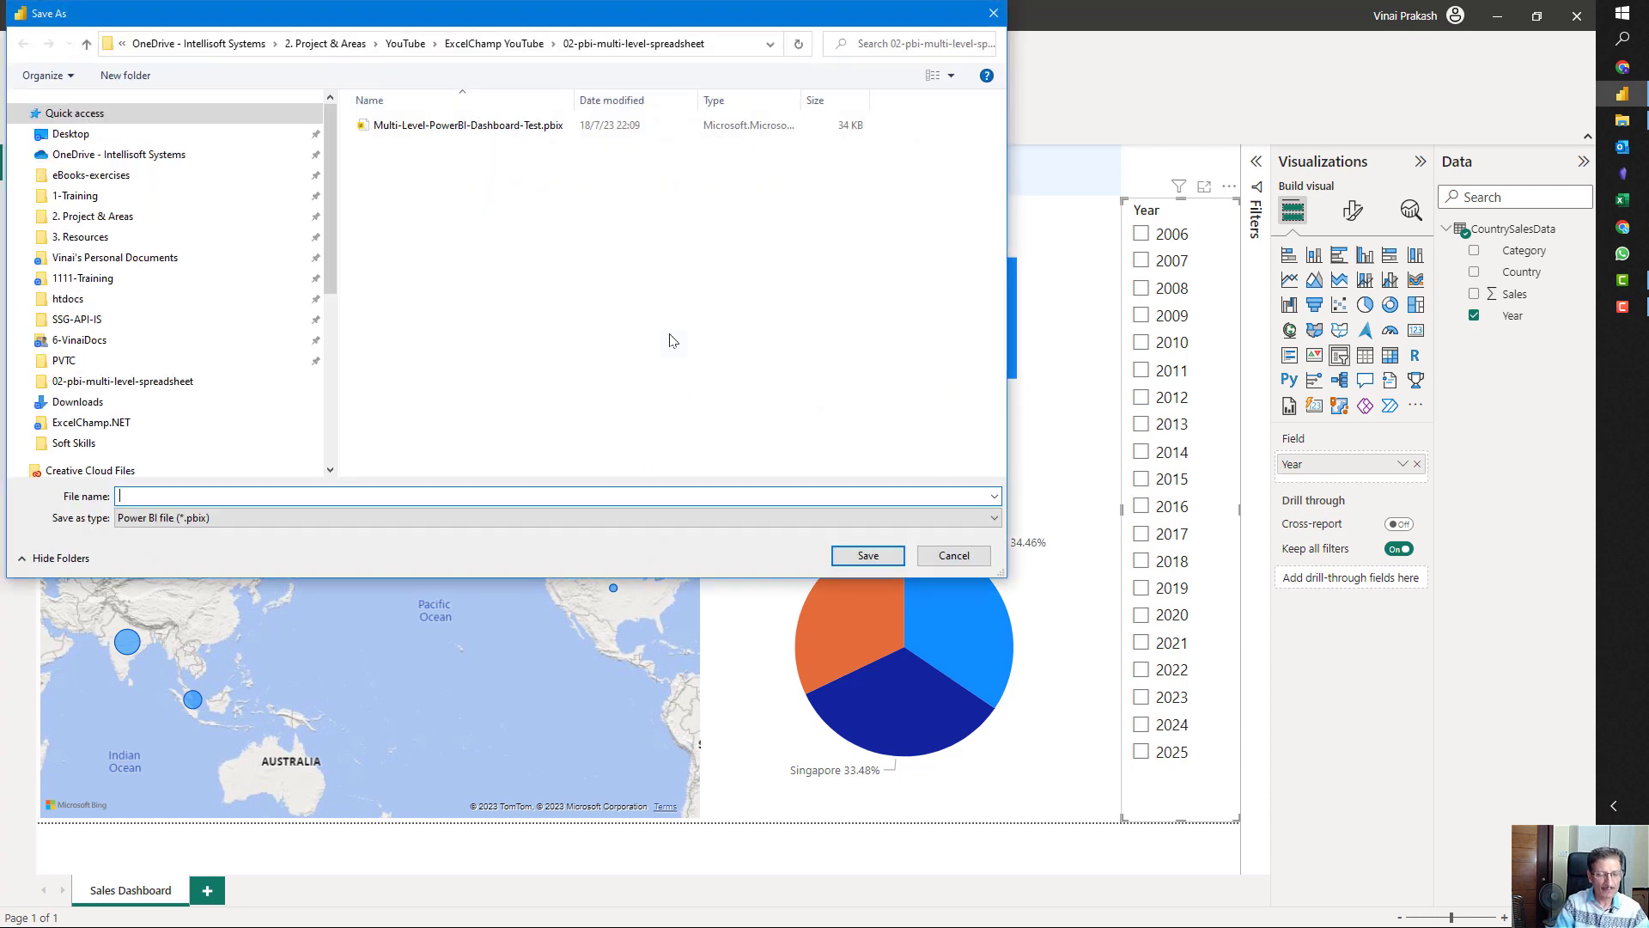
pyautogui.write('Multi-')
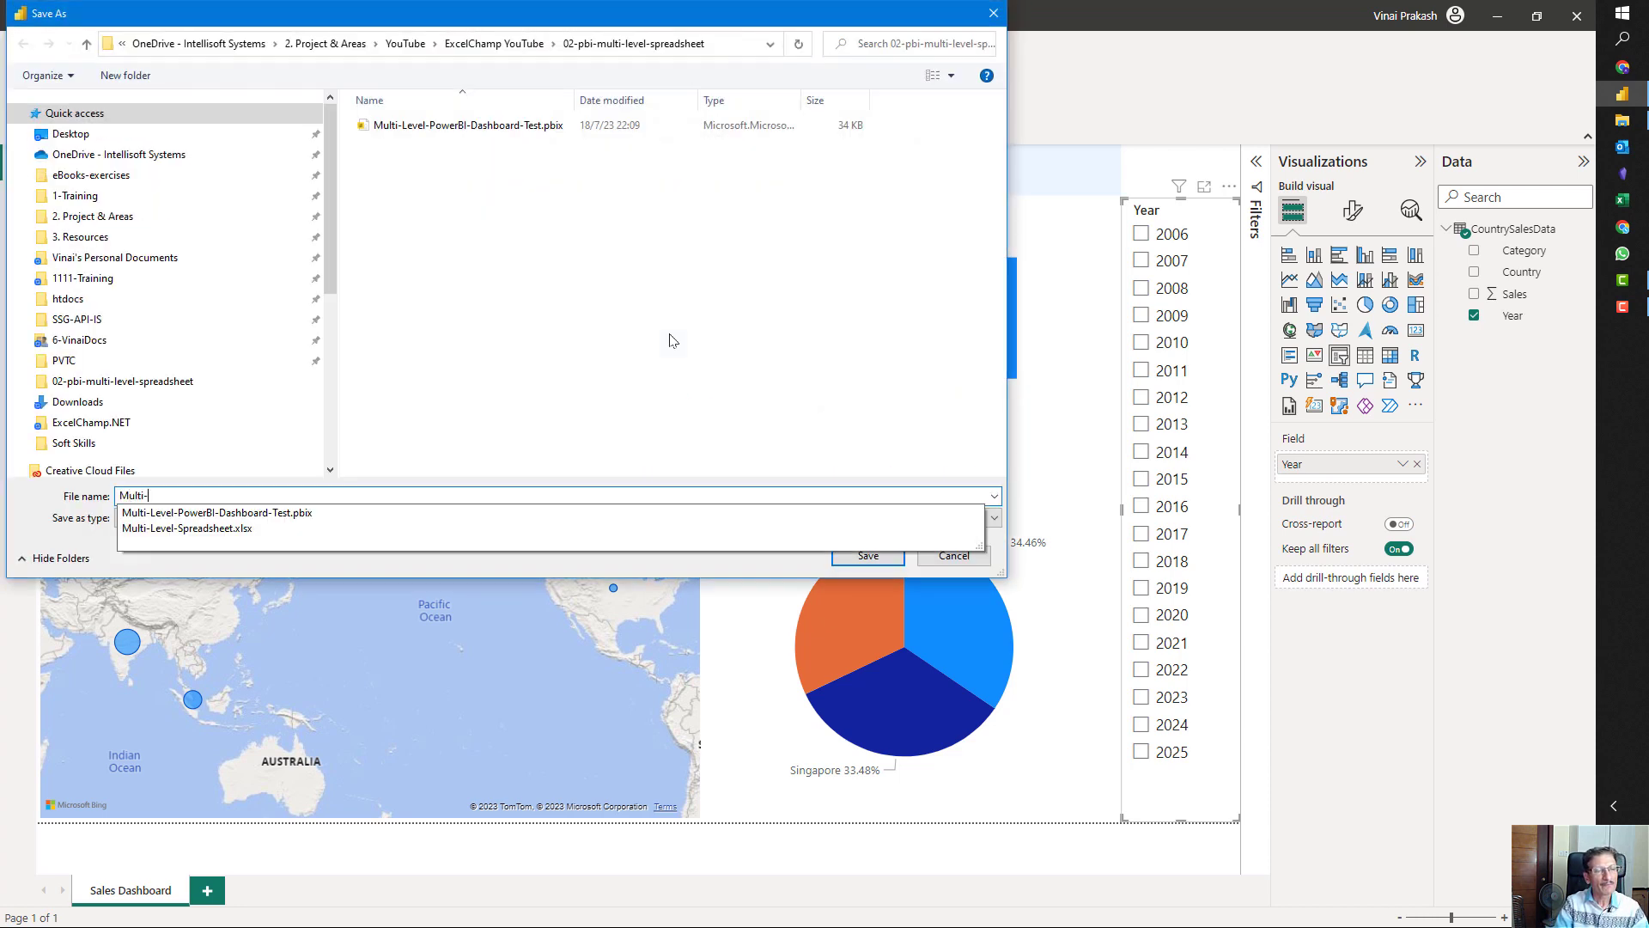
pyautogui.write('Year_Sales-Dashboard')
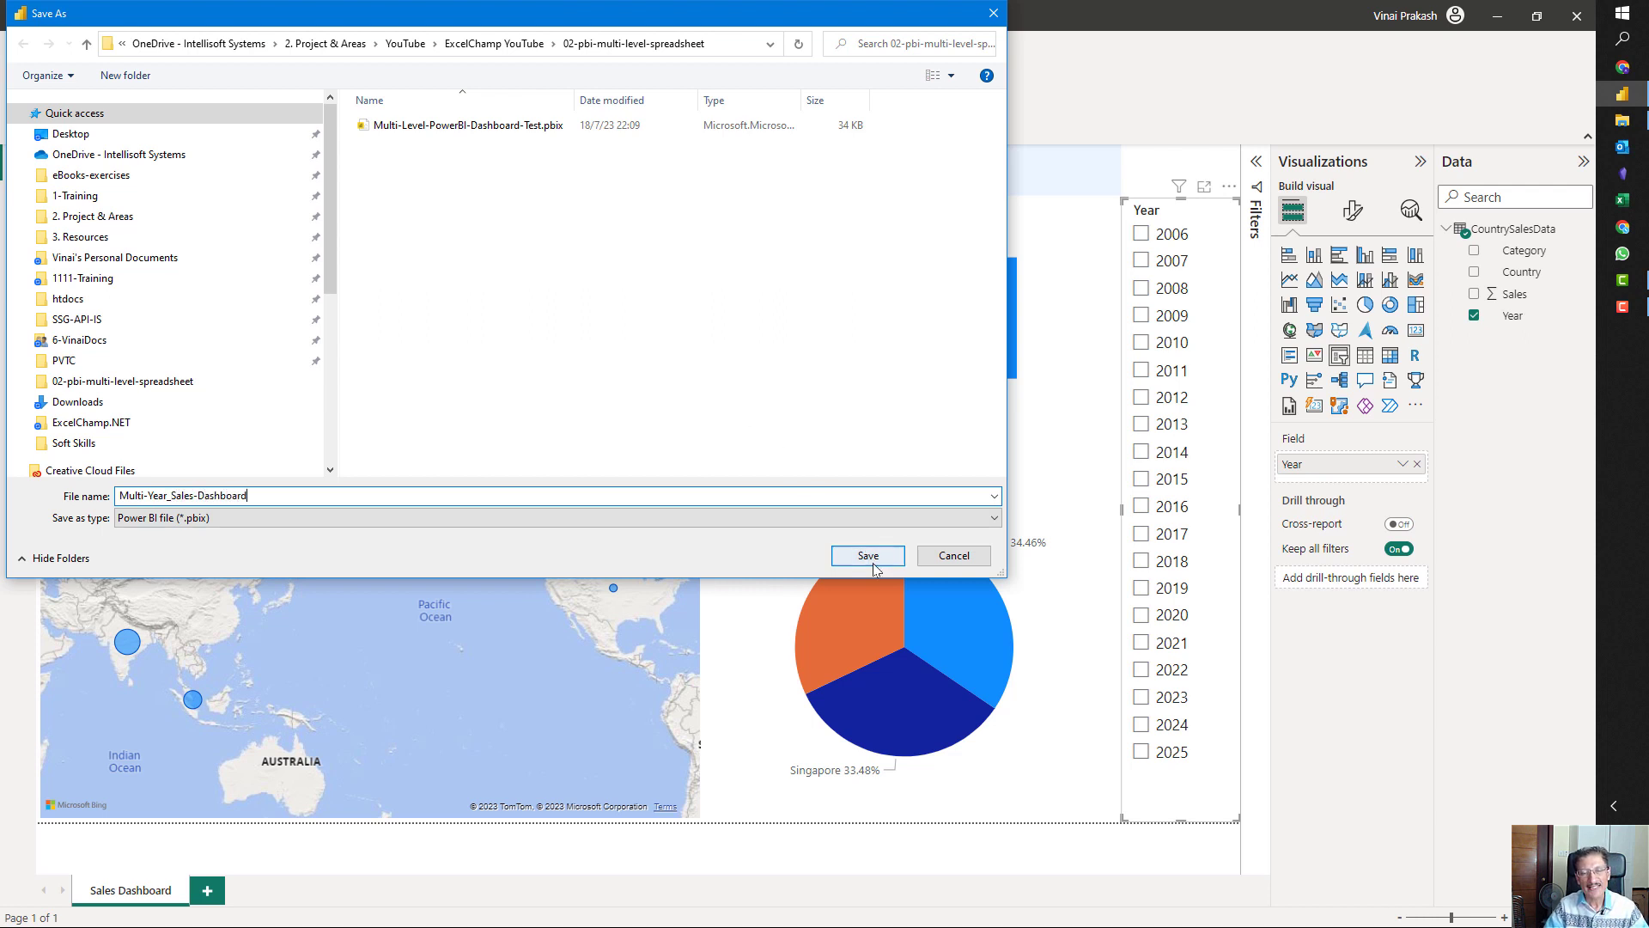
pyautogui.click(870, 559)
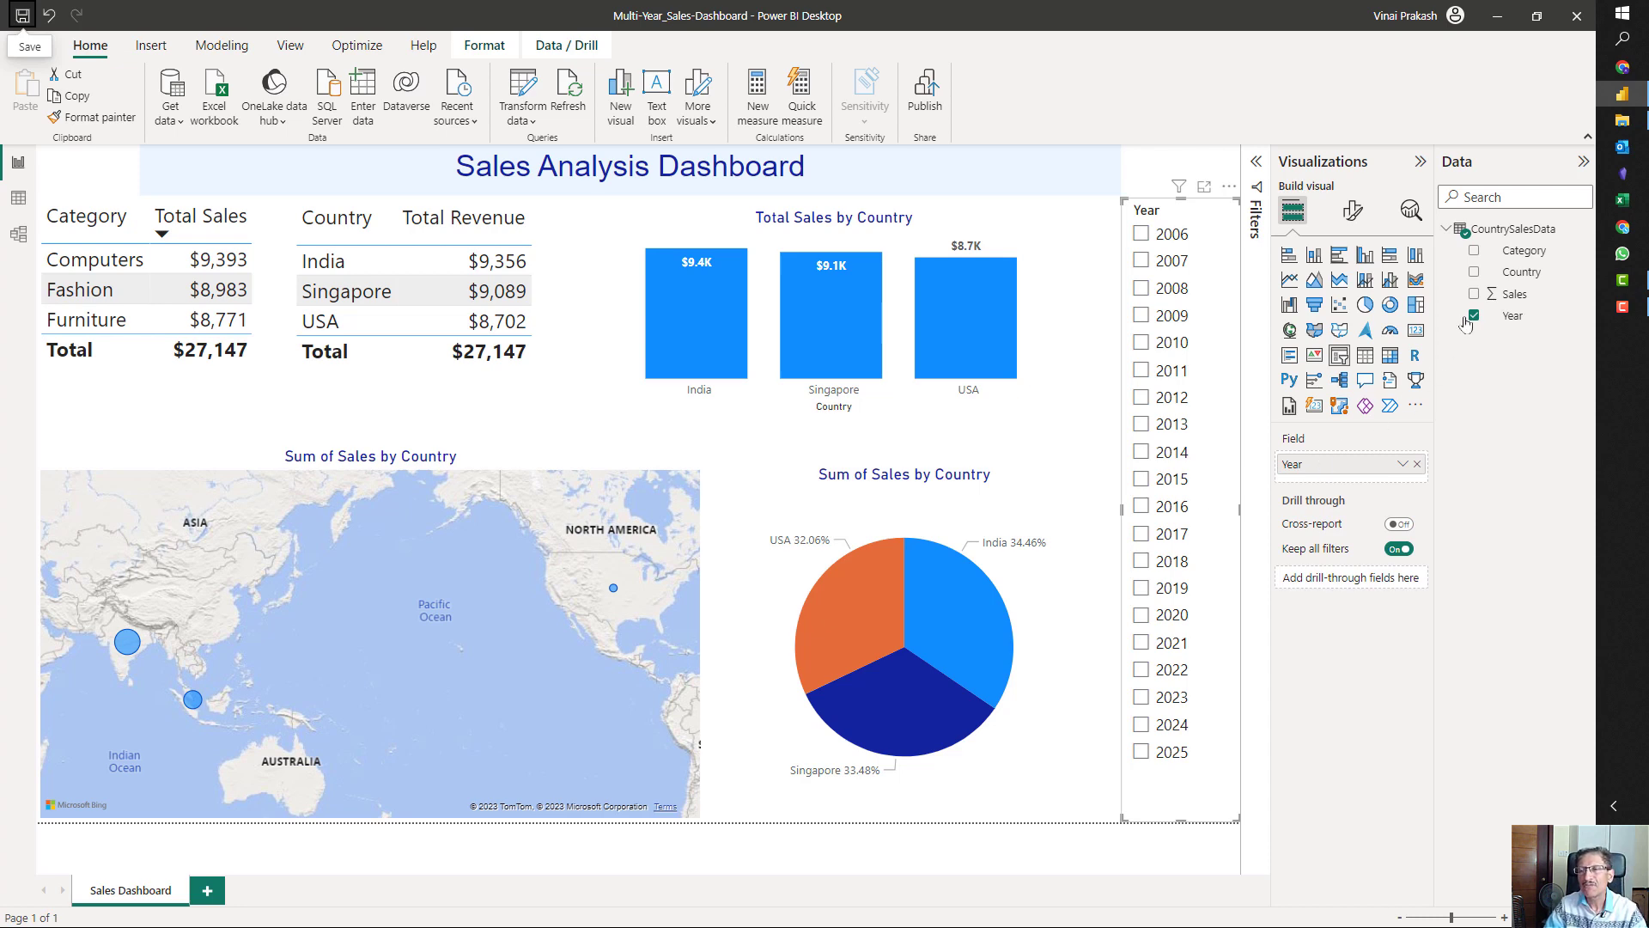
# - Switch to Excel, open Multi-Level-Spreadsheet.xlsx in a maximized window, and check the USA and India headings on the Data sheet
pyautogui.click(1624, 208)
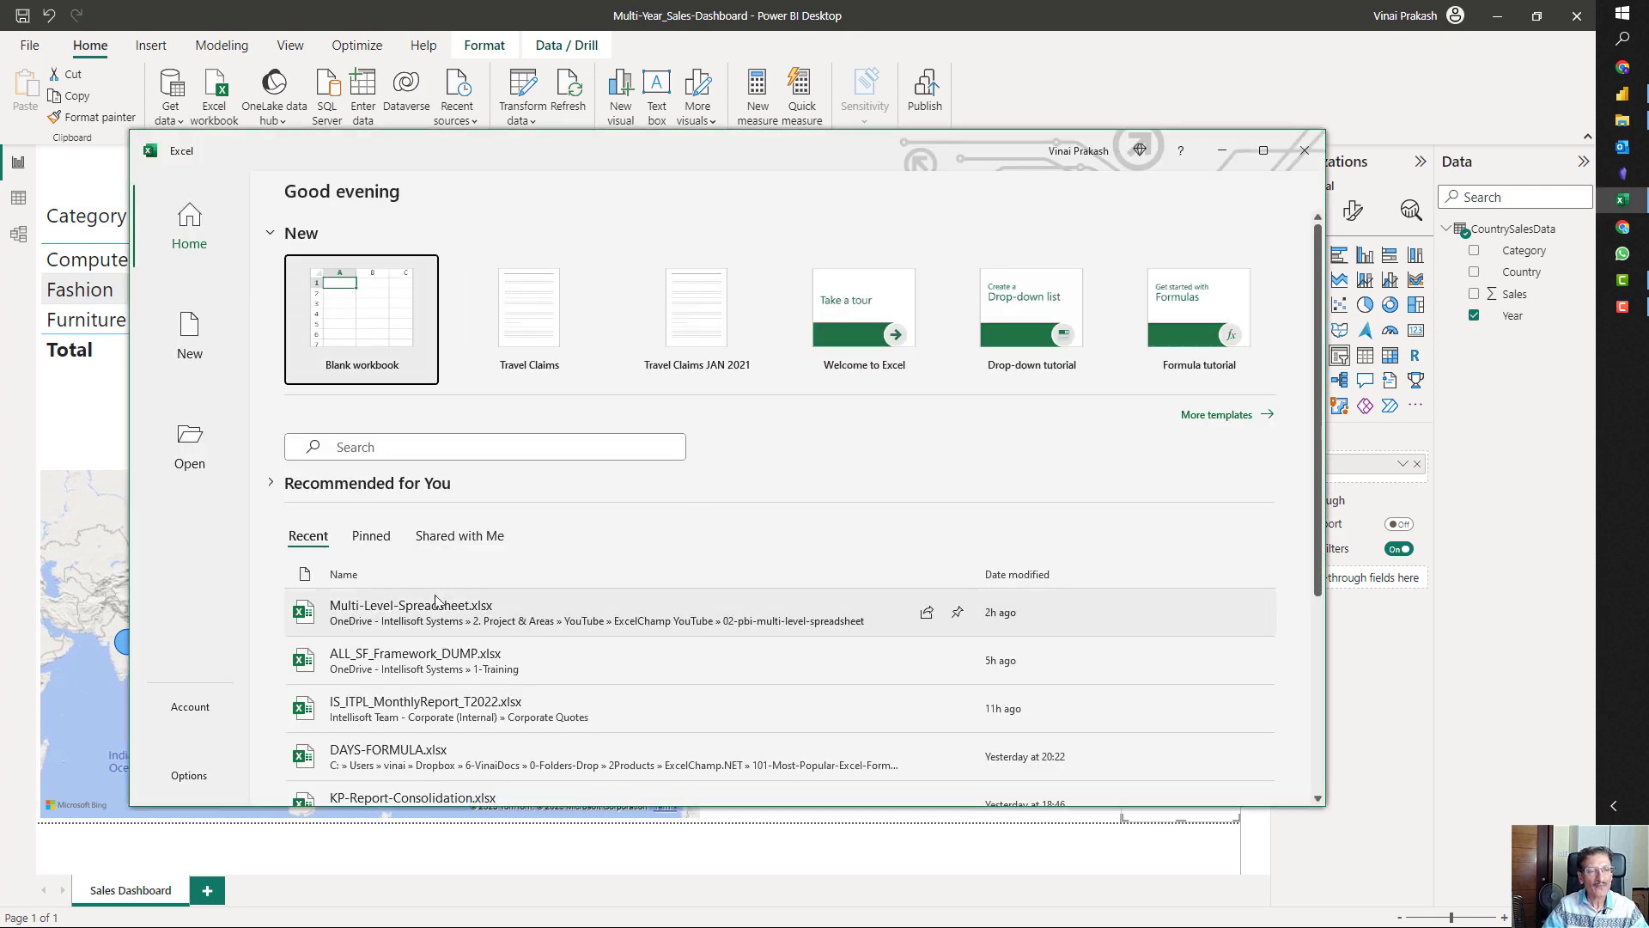
pyautogui.click(432, 610)
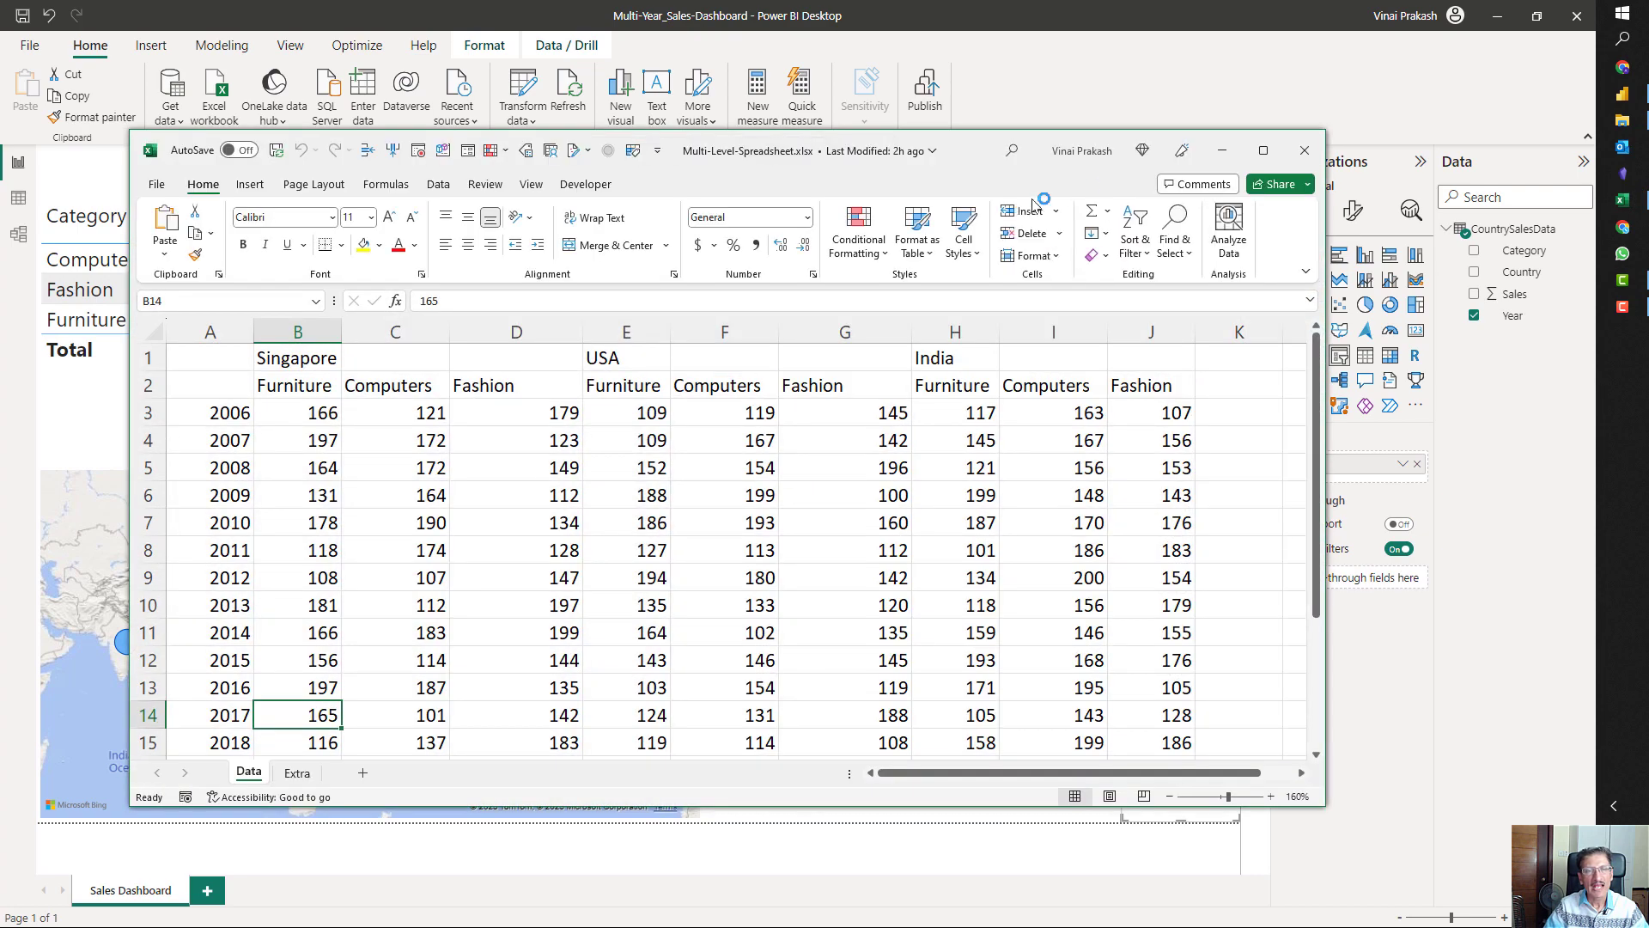
pyautogui.click(1264, 150)
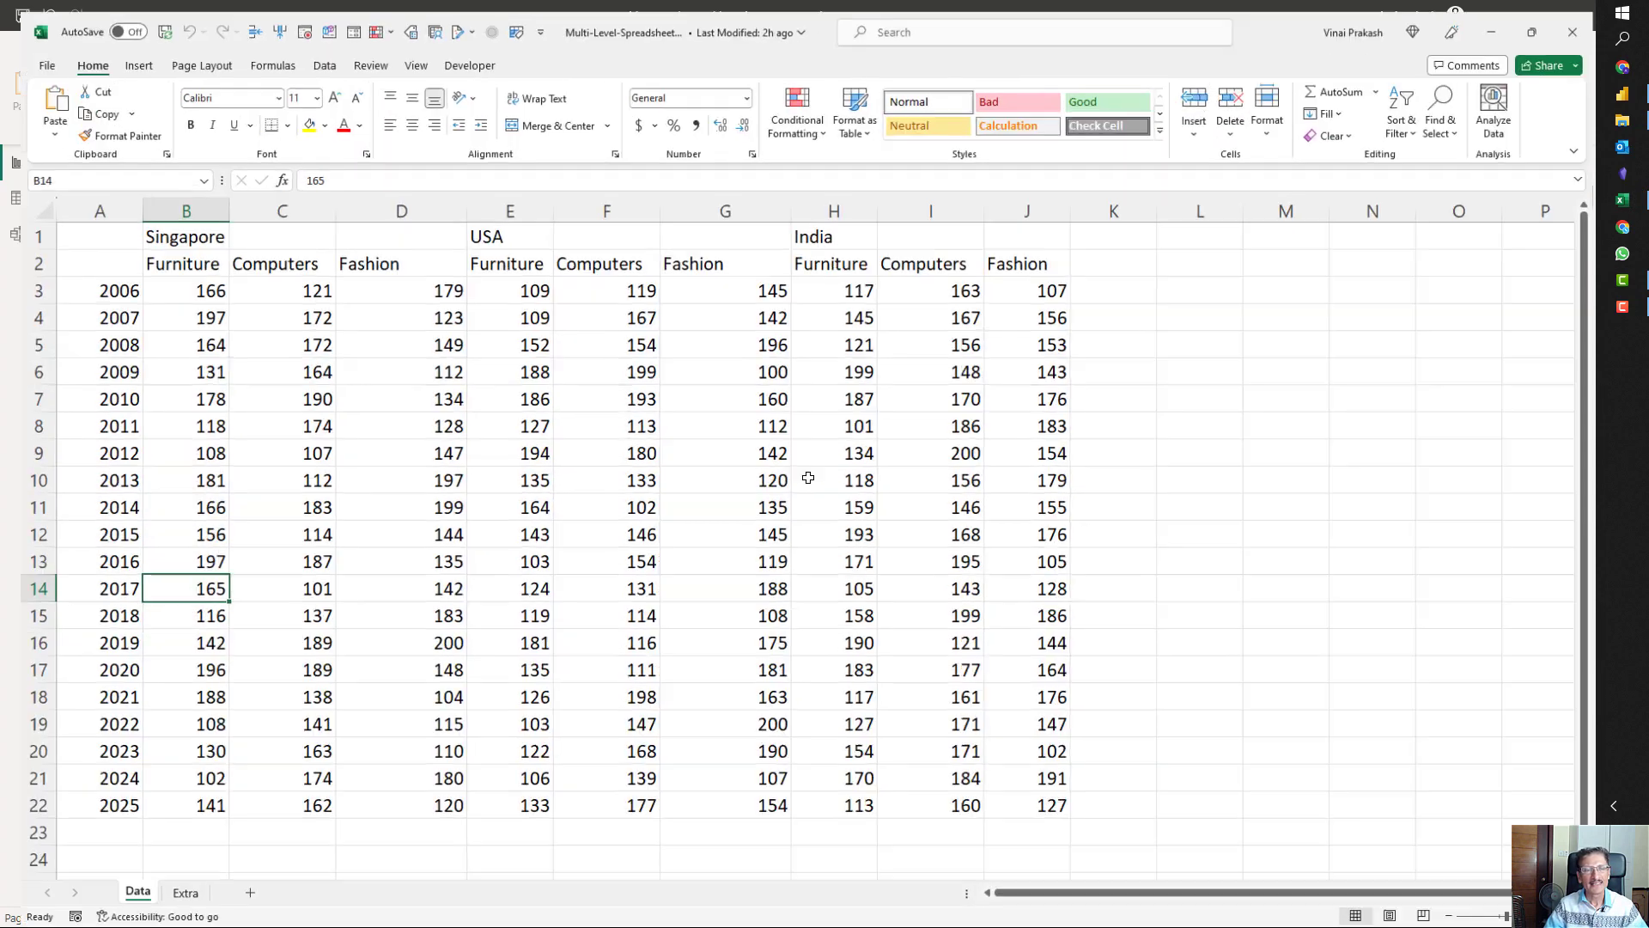
pyautogui.scroll(-2, 808, 477)
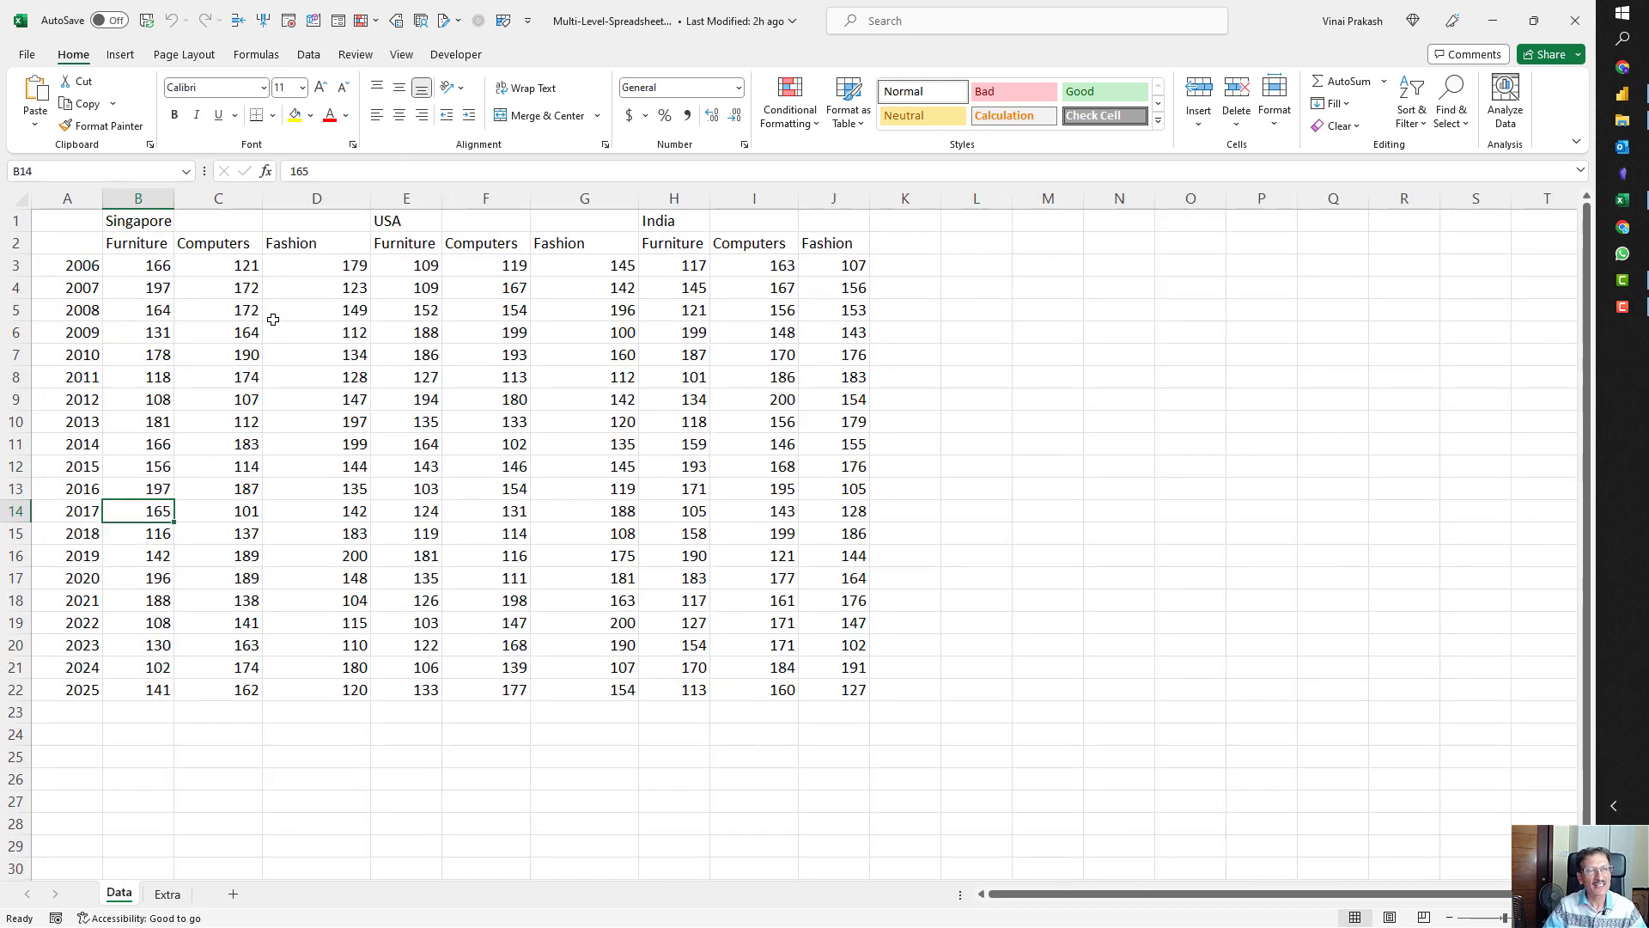
pyautogui.click(412, 225)
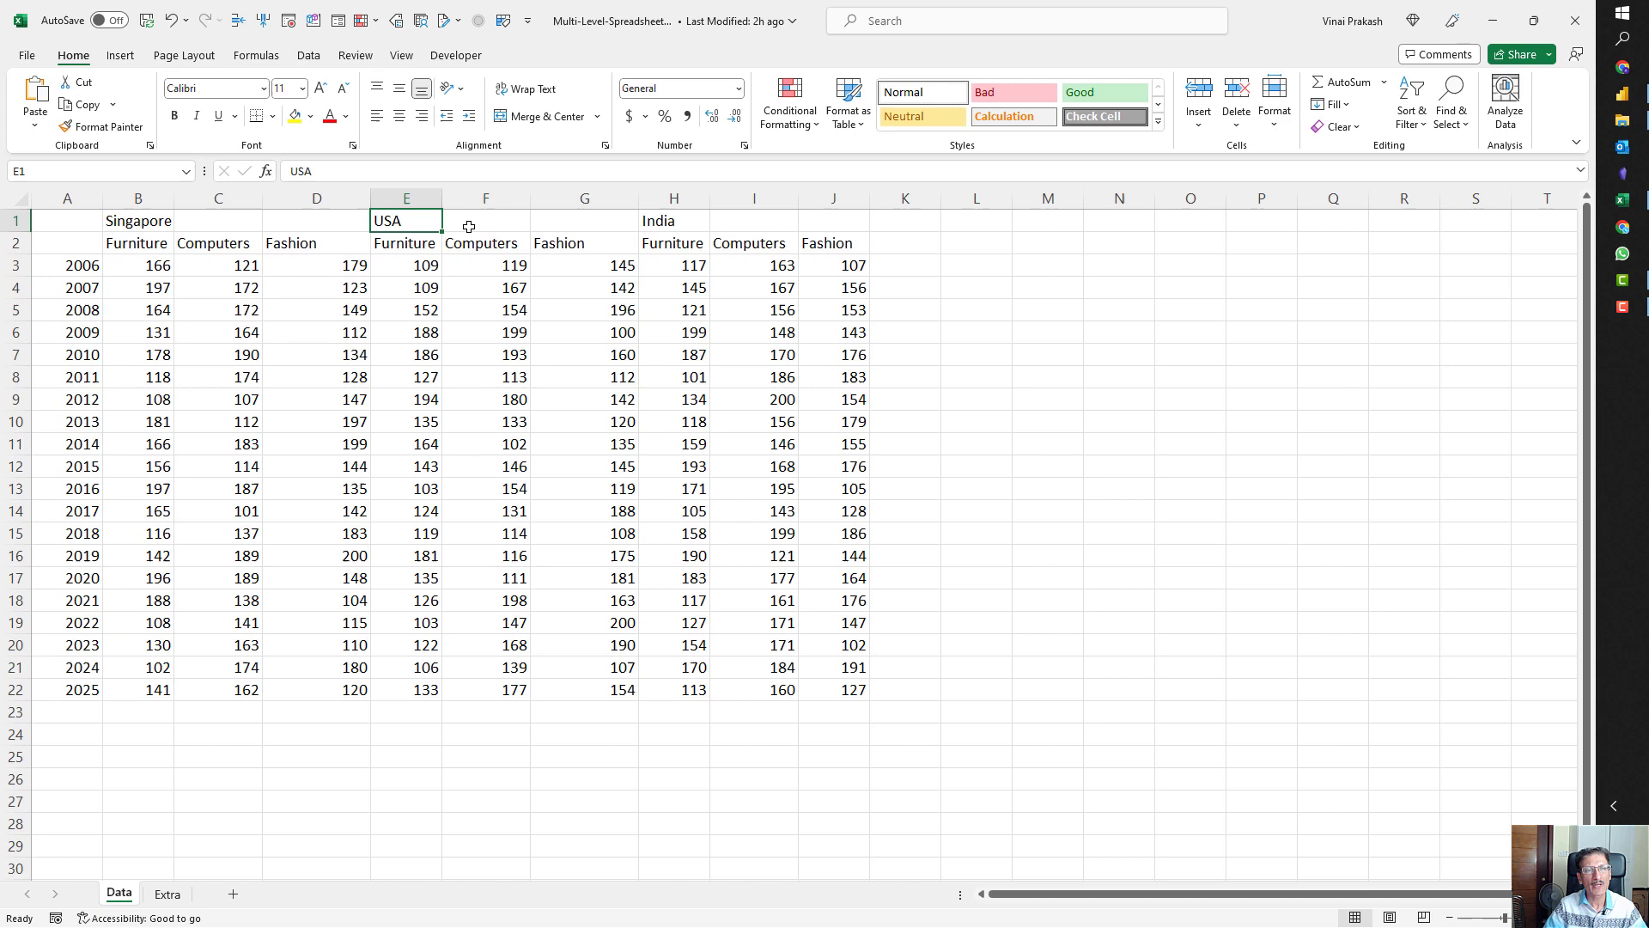
pyautogui.click(657, 221)
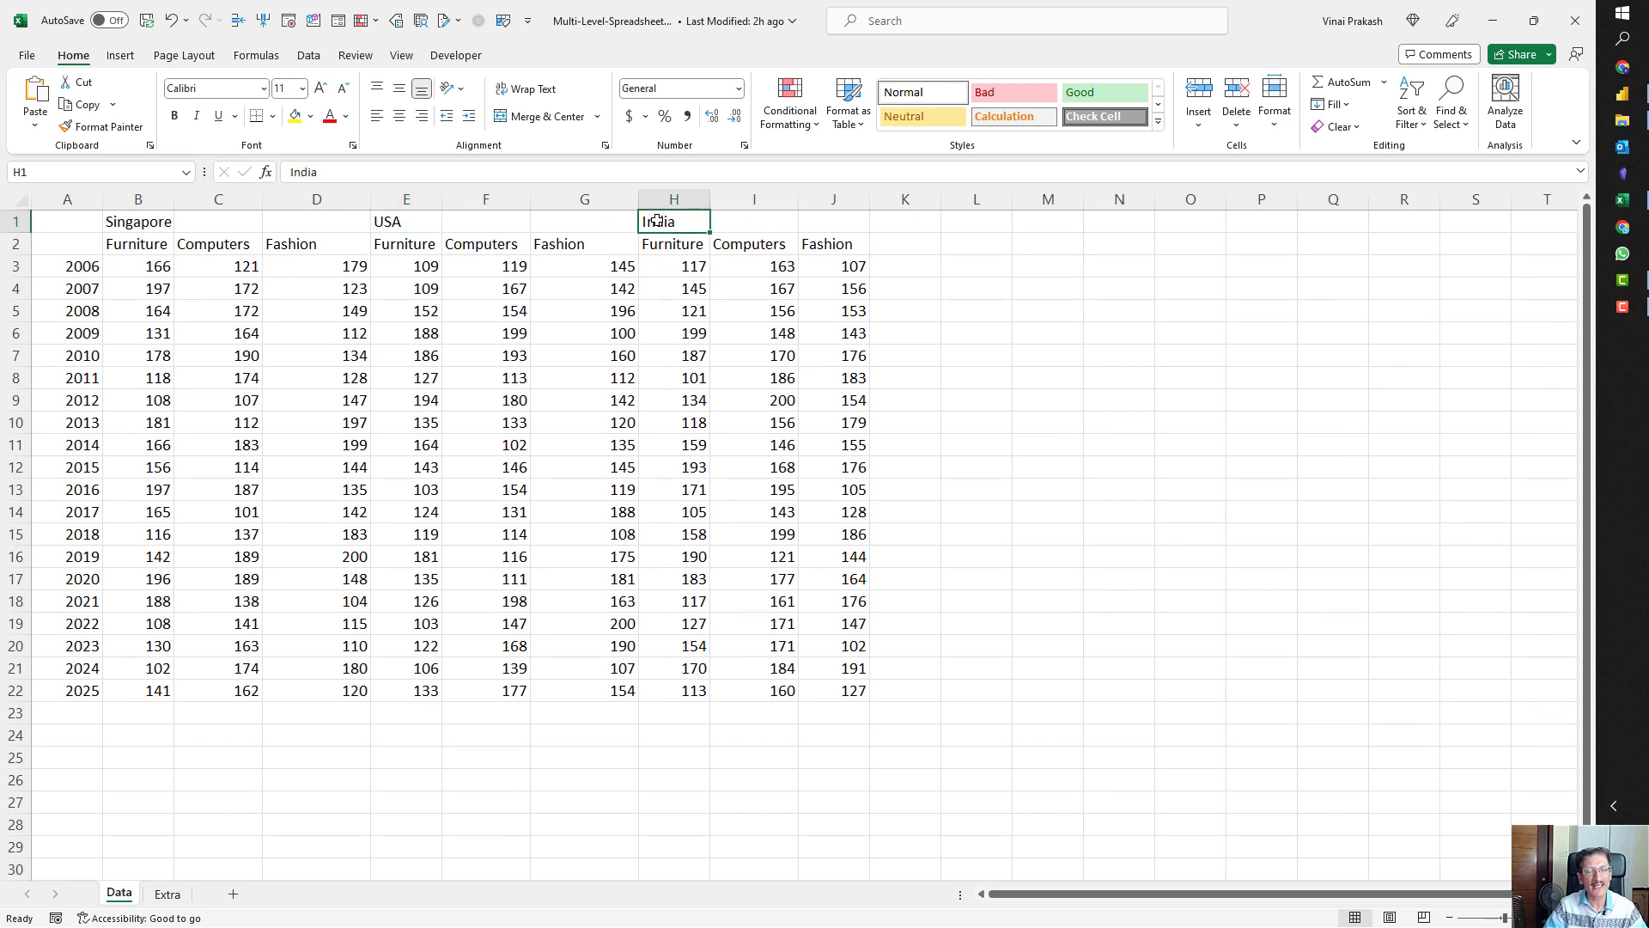
# - Copy the Germany and Australia sales columns with their headings, B1:G22, from the Extra sheet
pyautogui.click(167, 895)
pyautogui.click(217, 458)
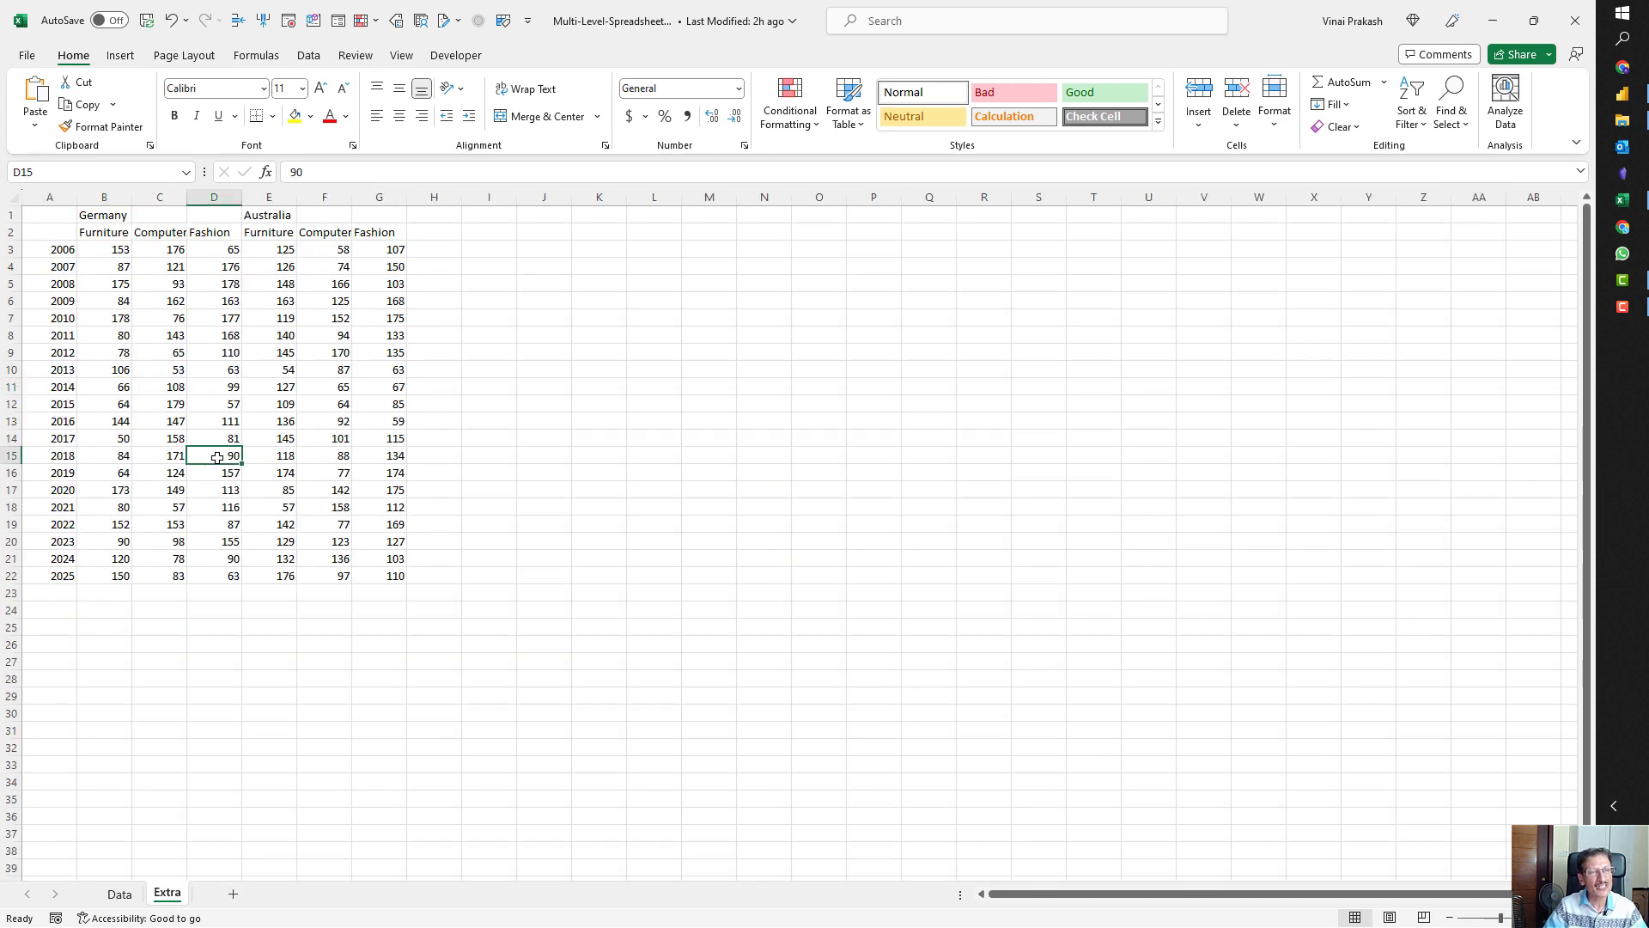
pyautogui.keyDown('ctrl'); pyautogui.scroll(3, 217, 458); pyautogui.keyUp('ctrl')
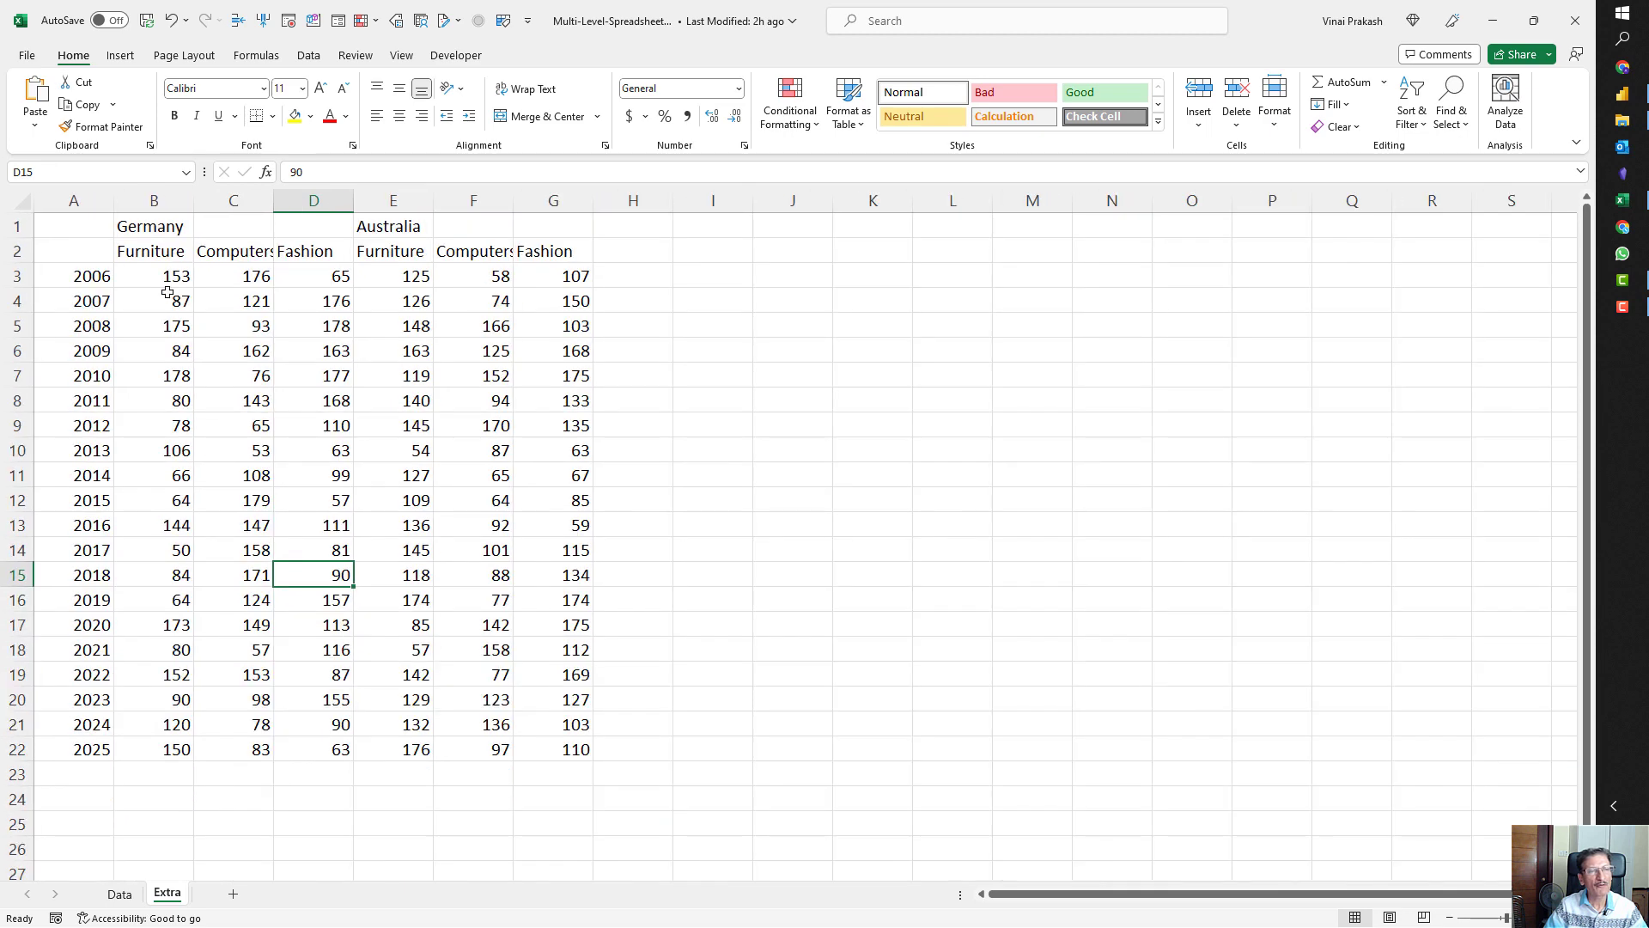
pyautogui.click(146, 225)
pyautogui.click(408, 226)
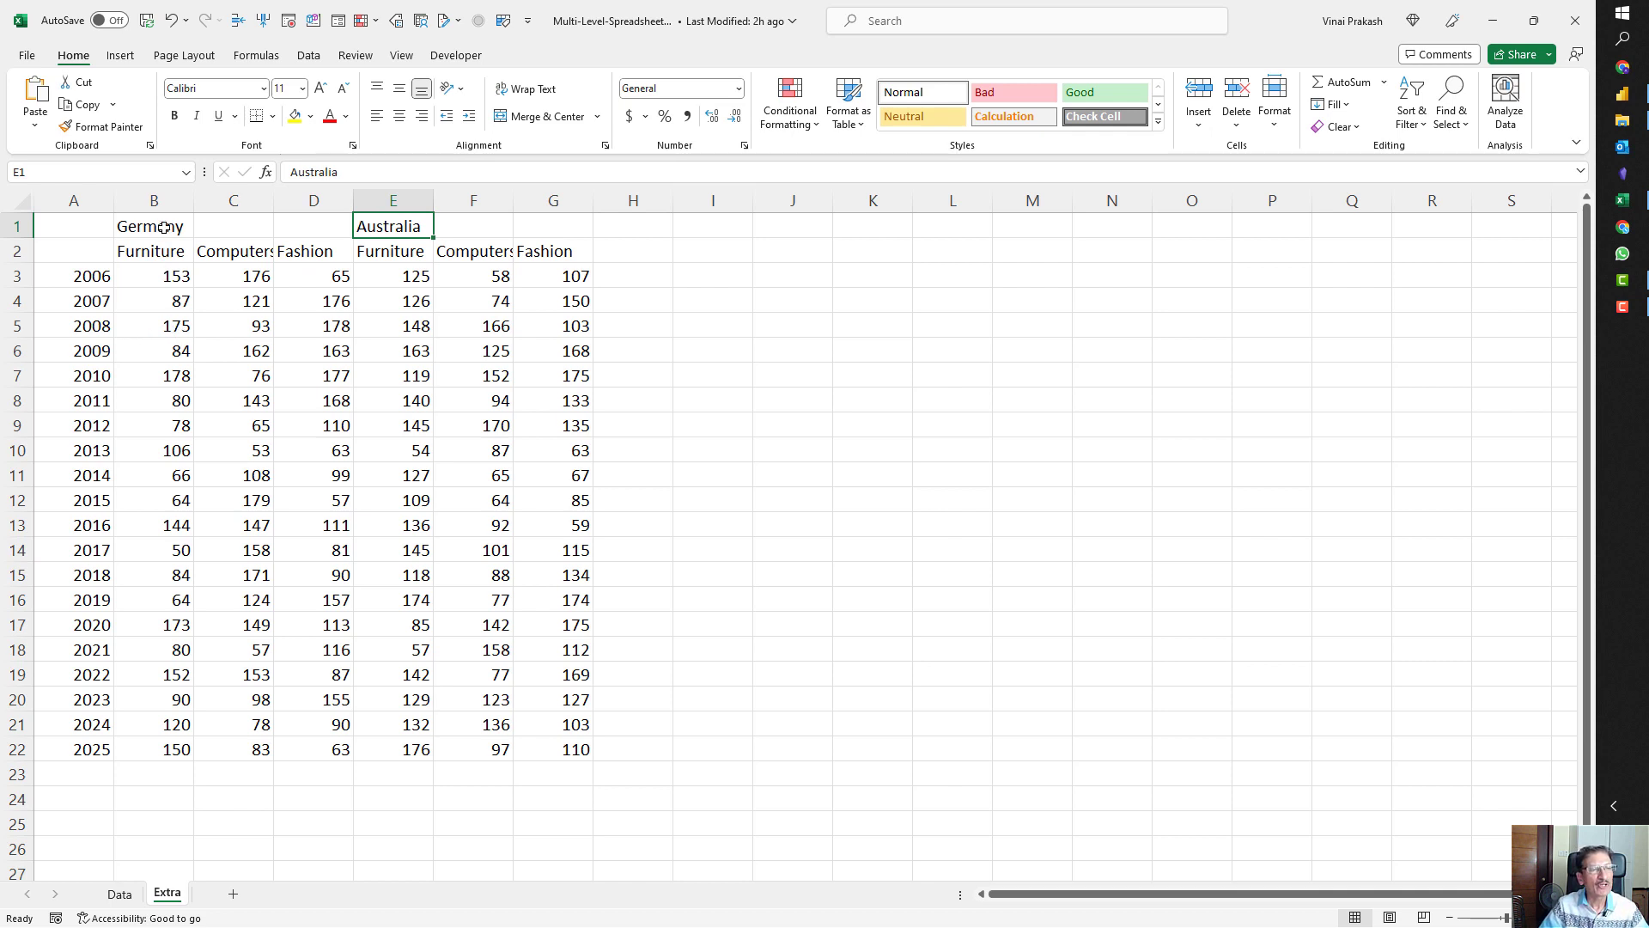
pyautogui.moveTo(163, 227); pyautogui.dragTo(564, 744)
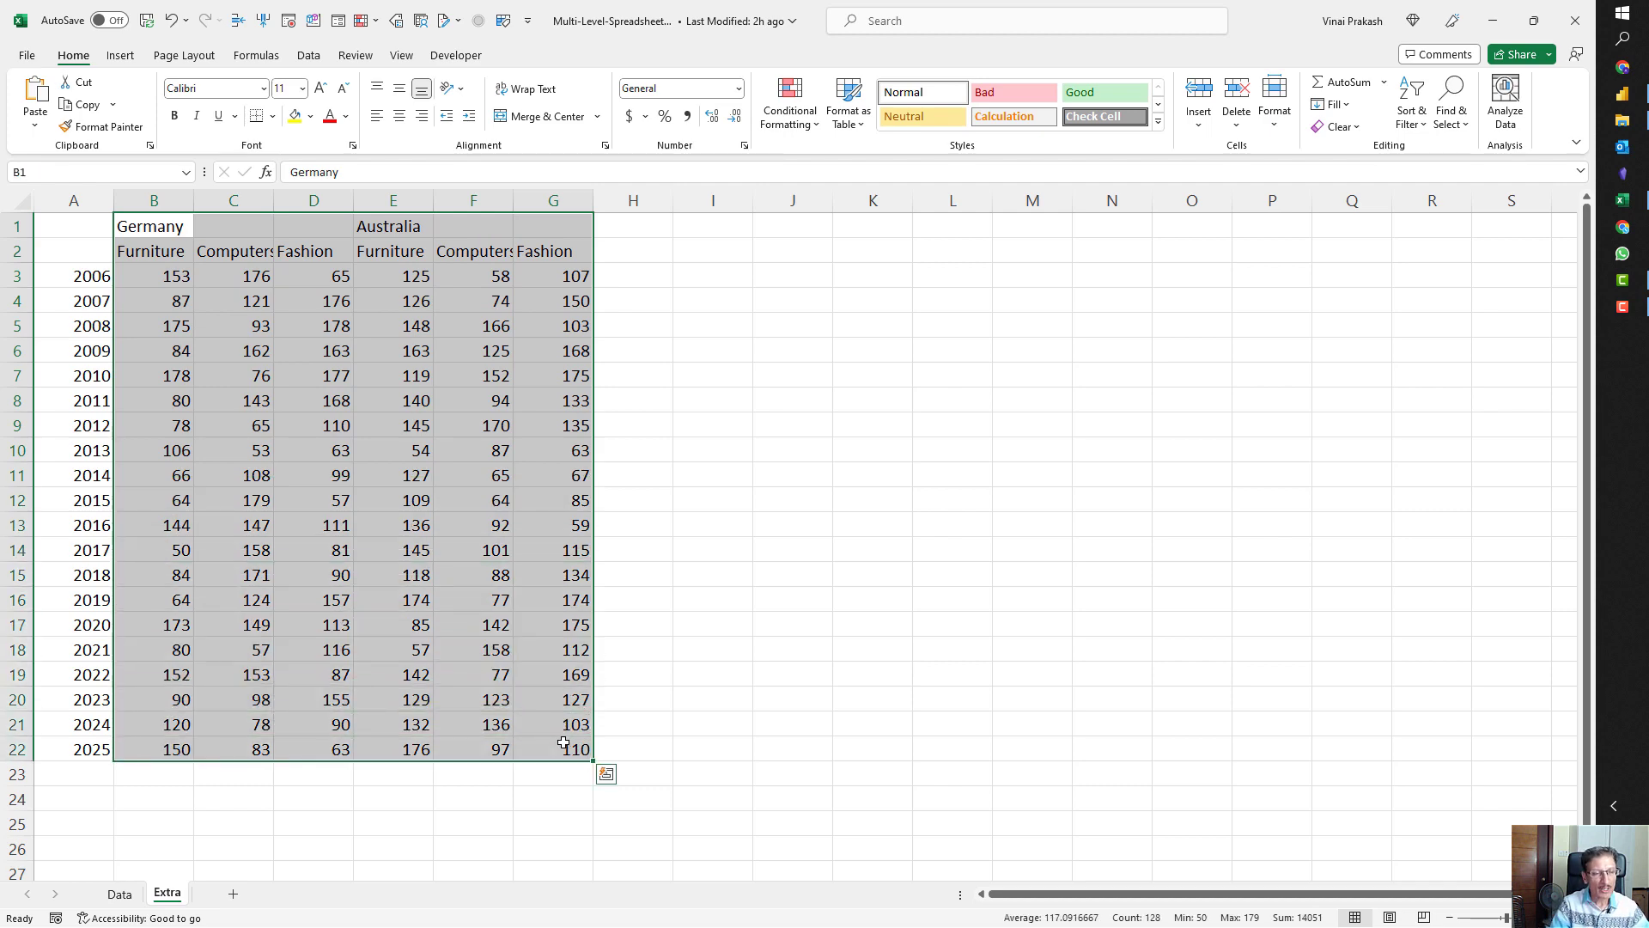
pyautogui.hotkey('ctrl', 'c')
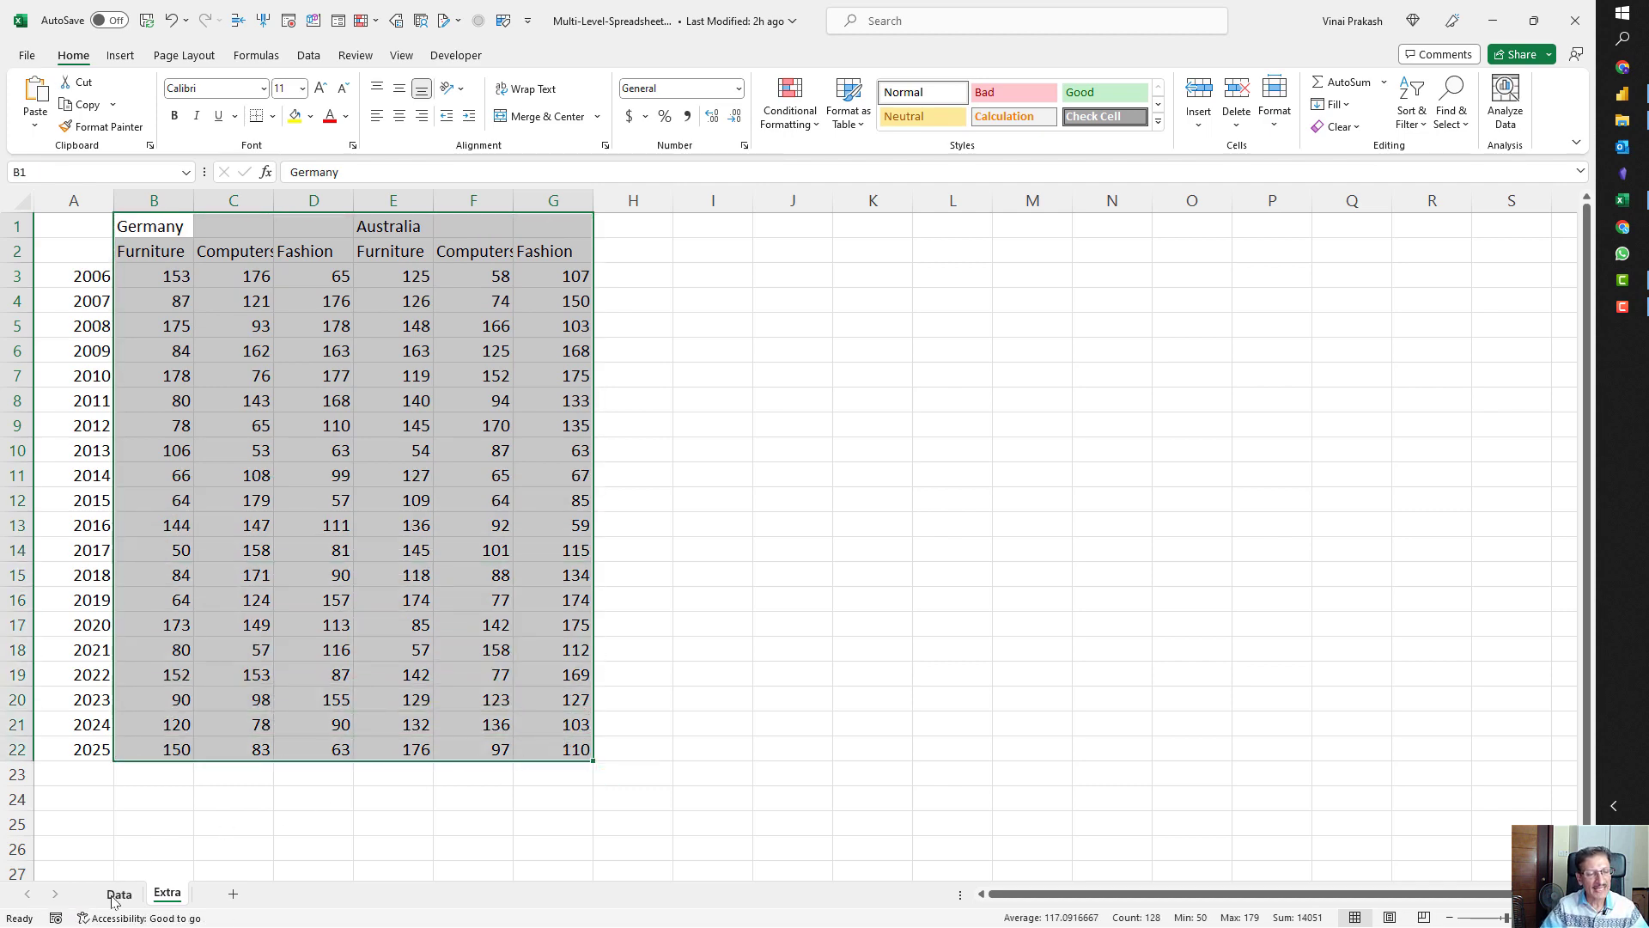
# - Paste the copied country columns into the Data sheet starting at K1, directly after India, and save the workbook
pyautogui.click(117, 895)
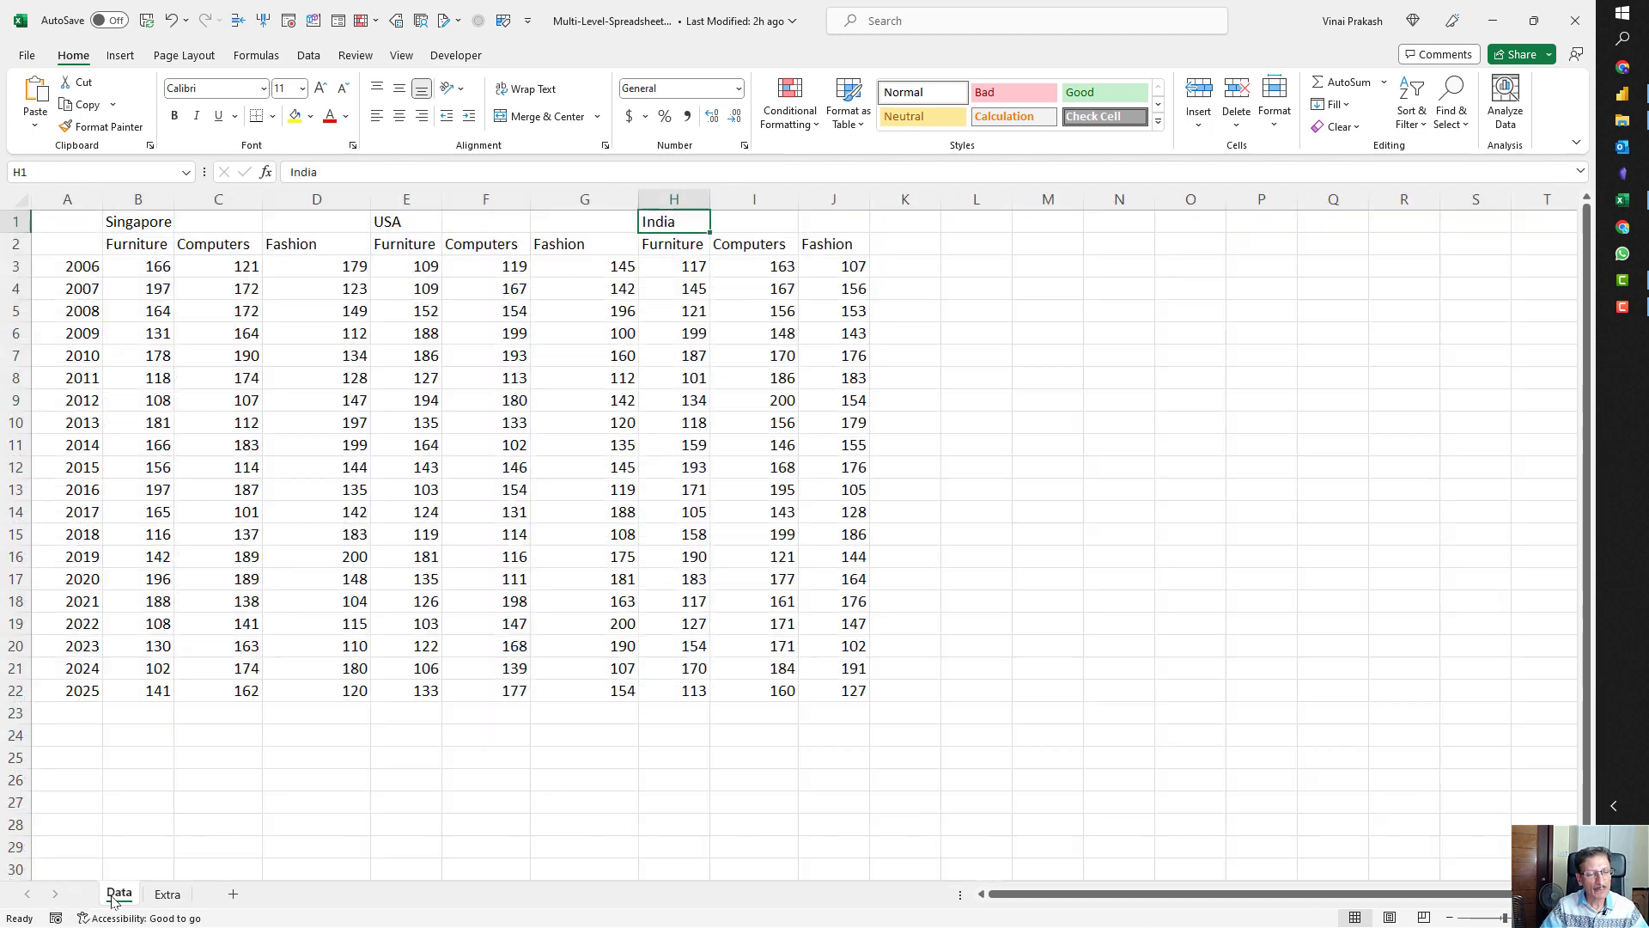
pyautogui.click(895, 223)
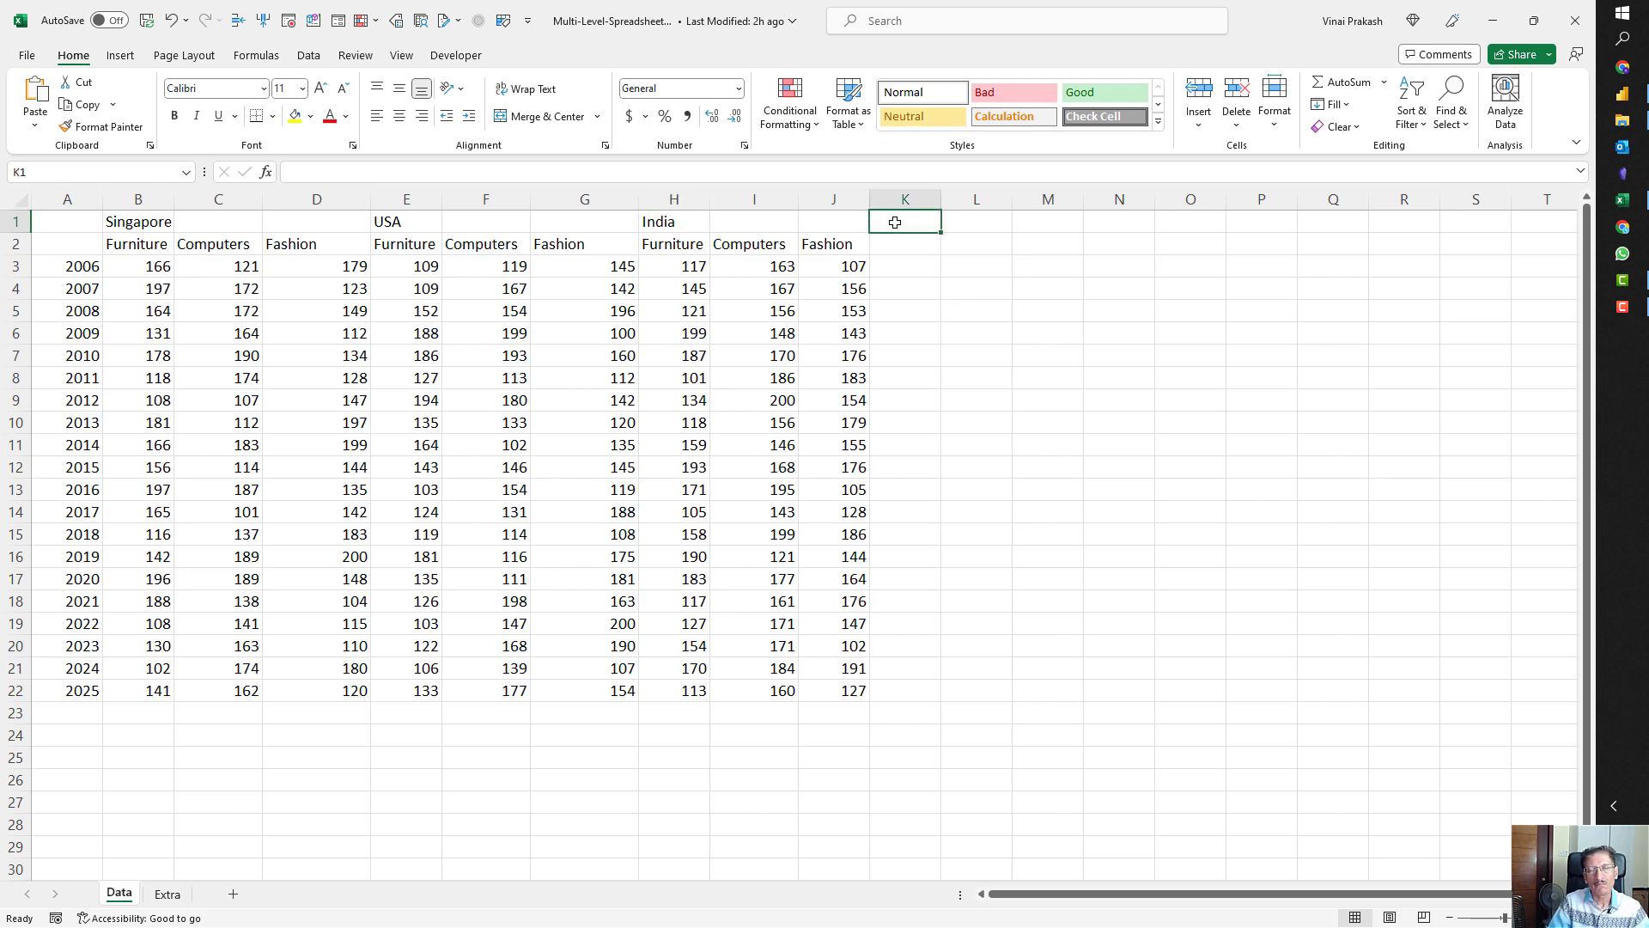
pyautogui.hotkey('ctrl', 'v')
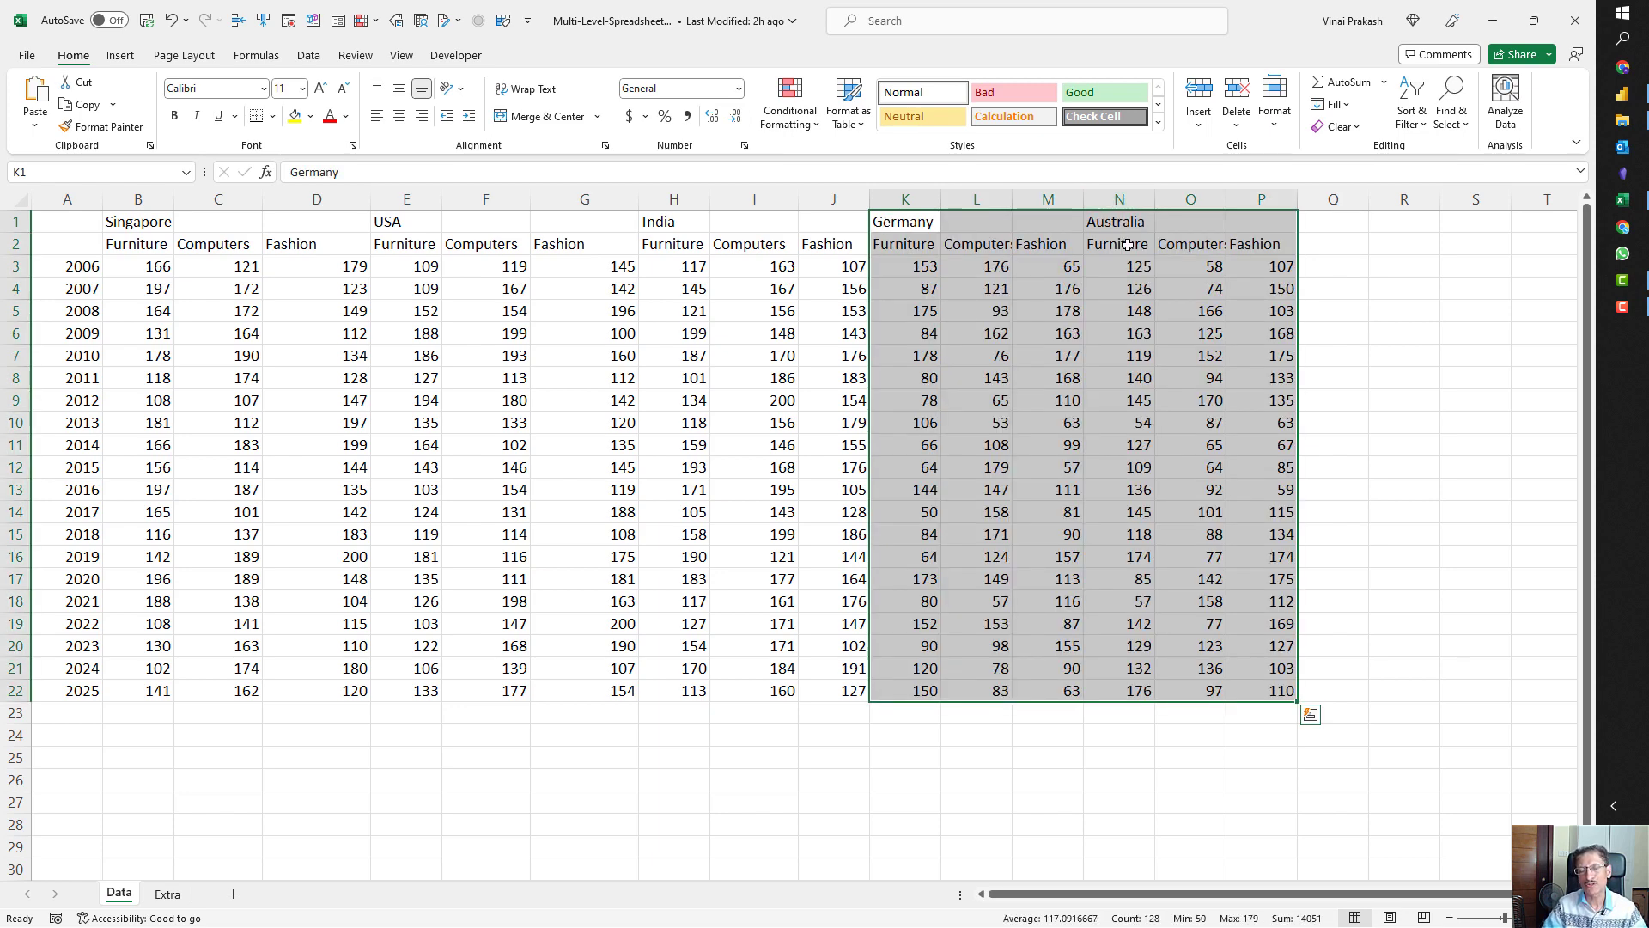
pyautogui.click(1003, 357)
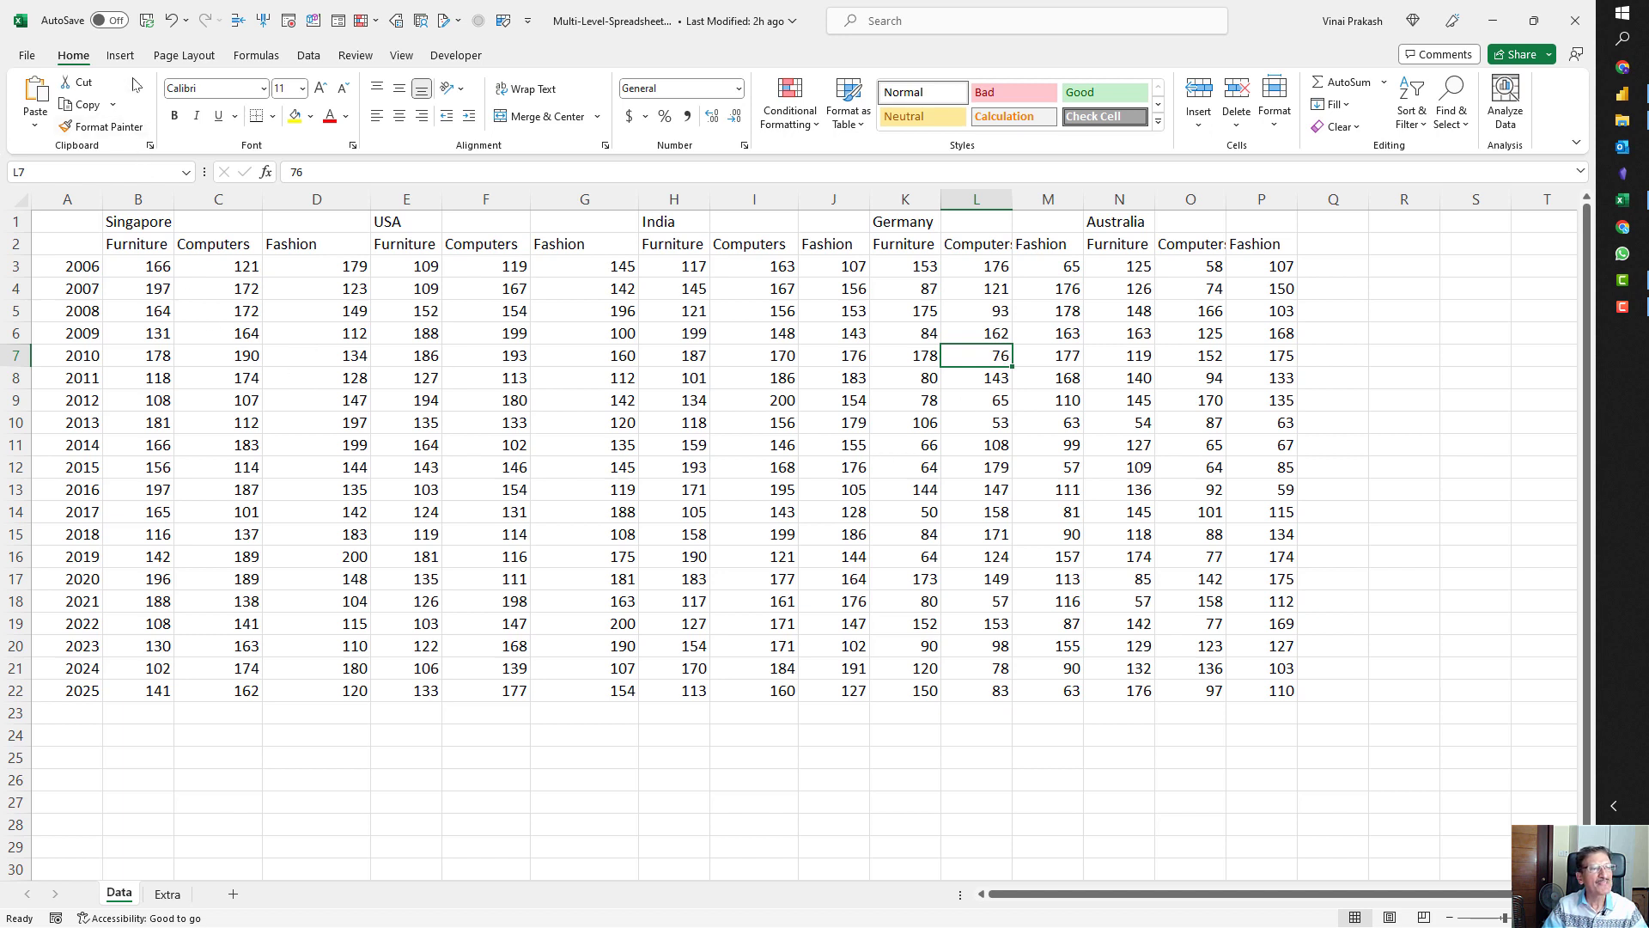
pyautogui.click(148, 26)
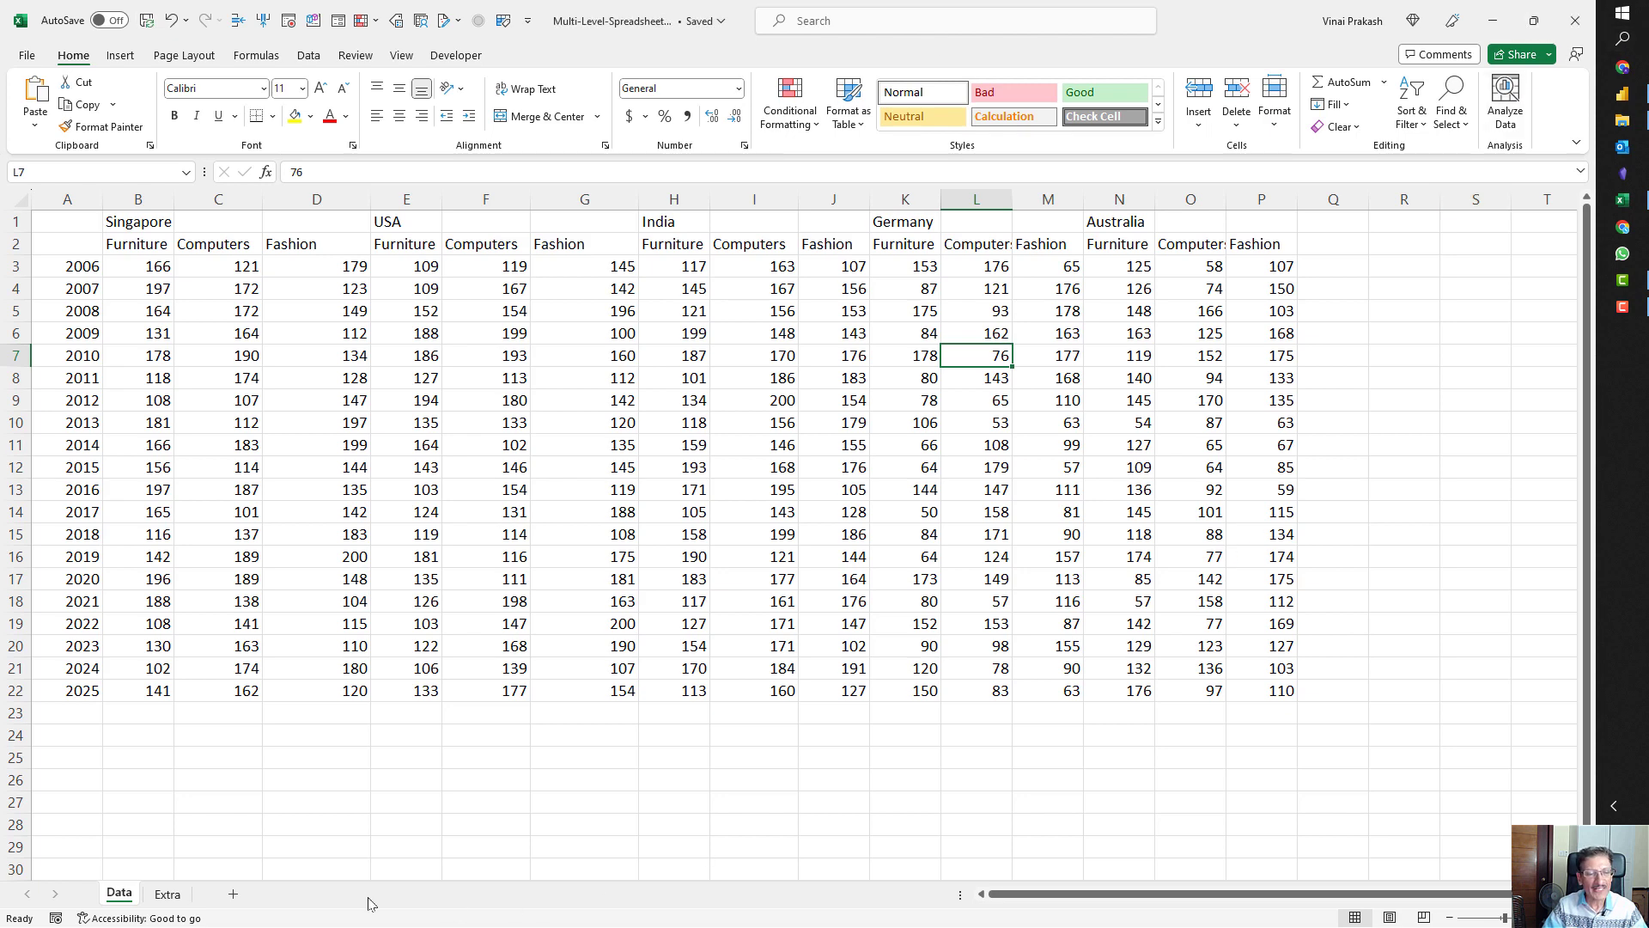
# - Compare the Extra and Data sheets, checking the year rows against the added Germany and Australia columns
pyautogui.click(167, 894)
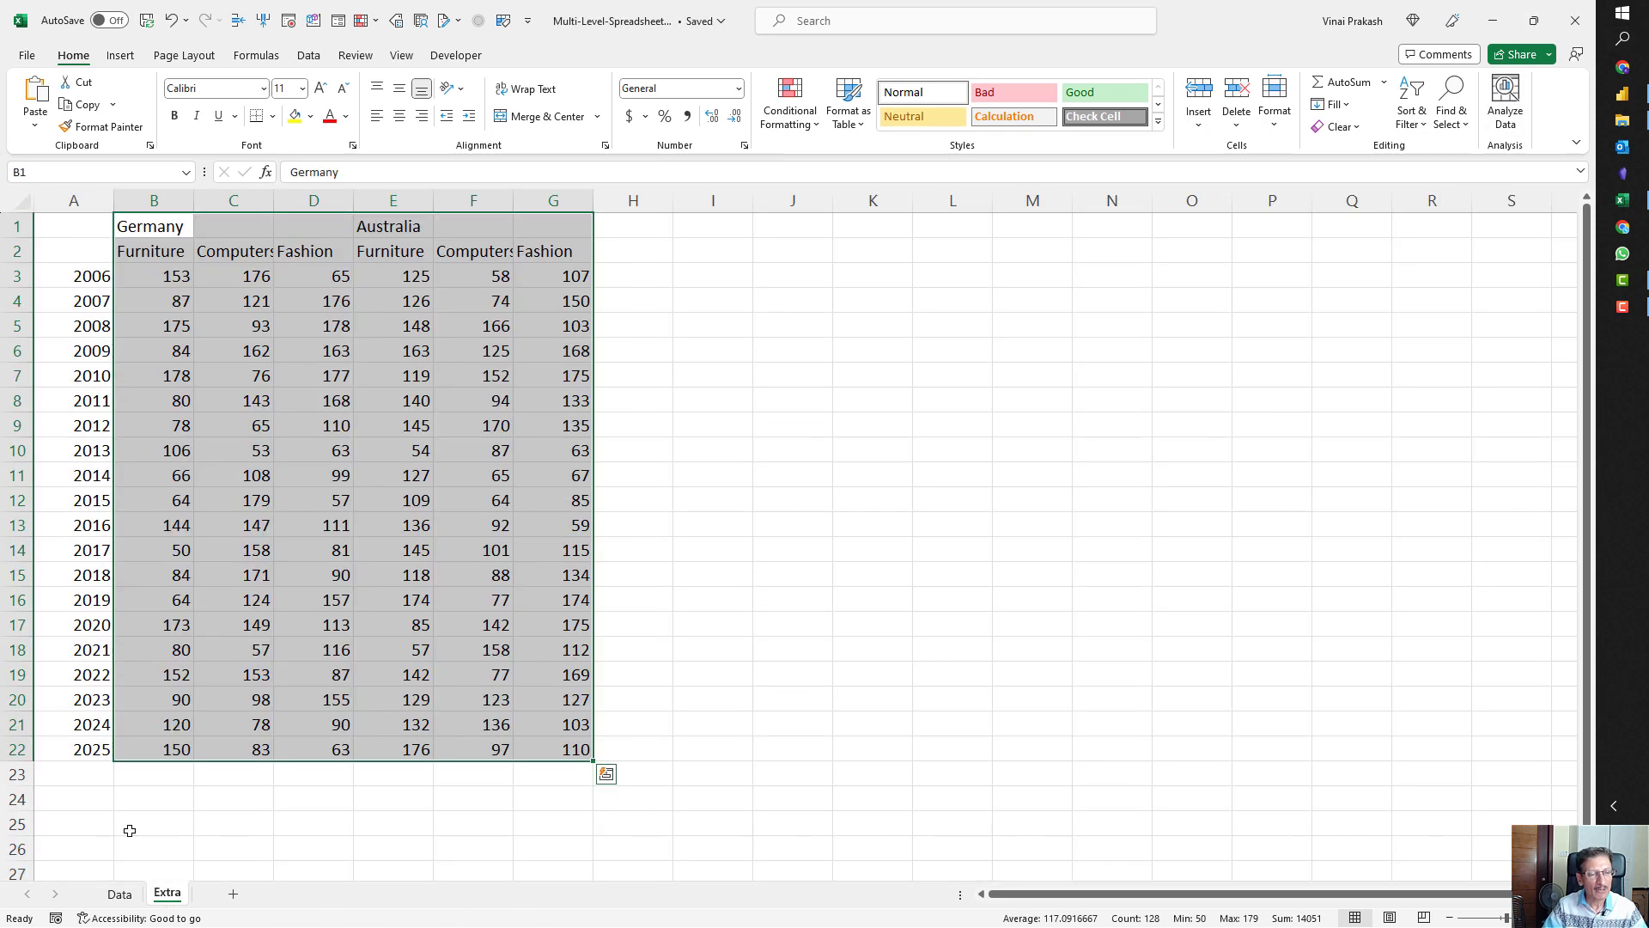
pyautogui.click(120, 894)
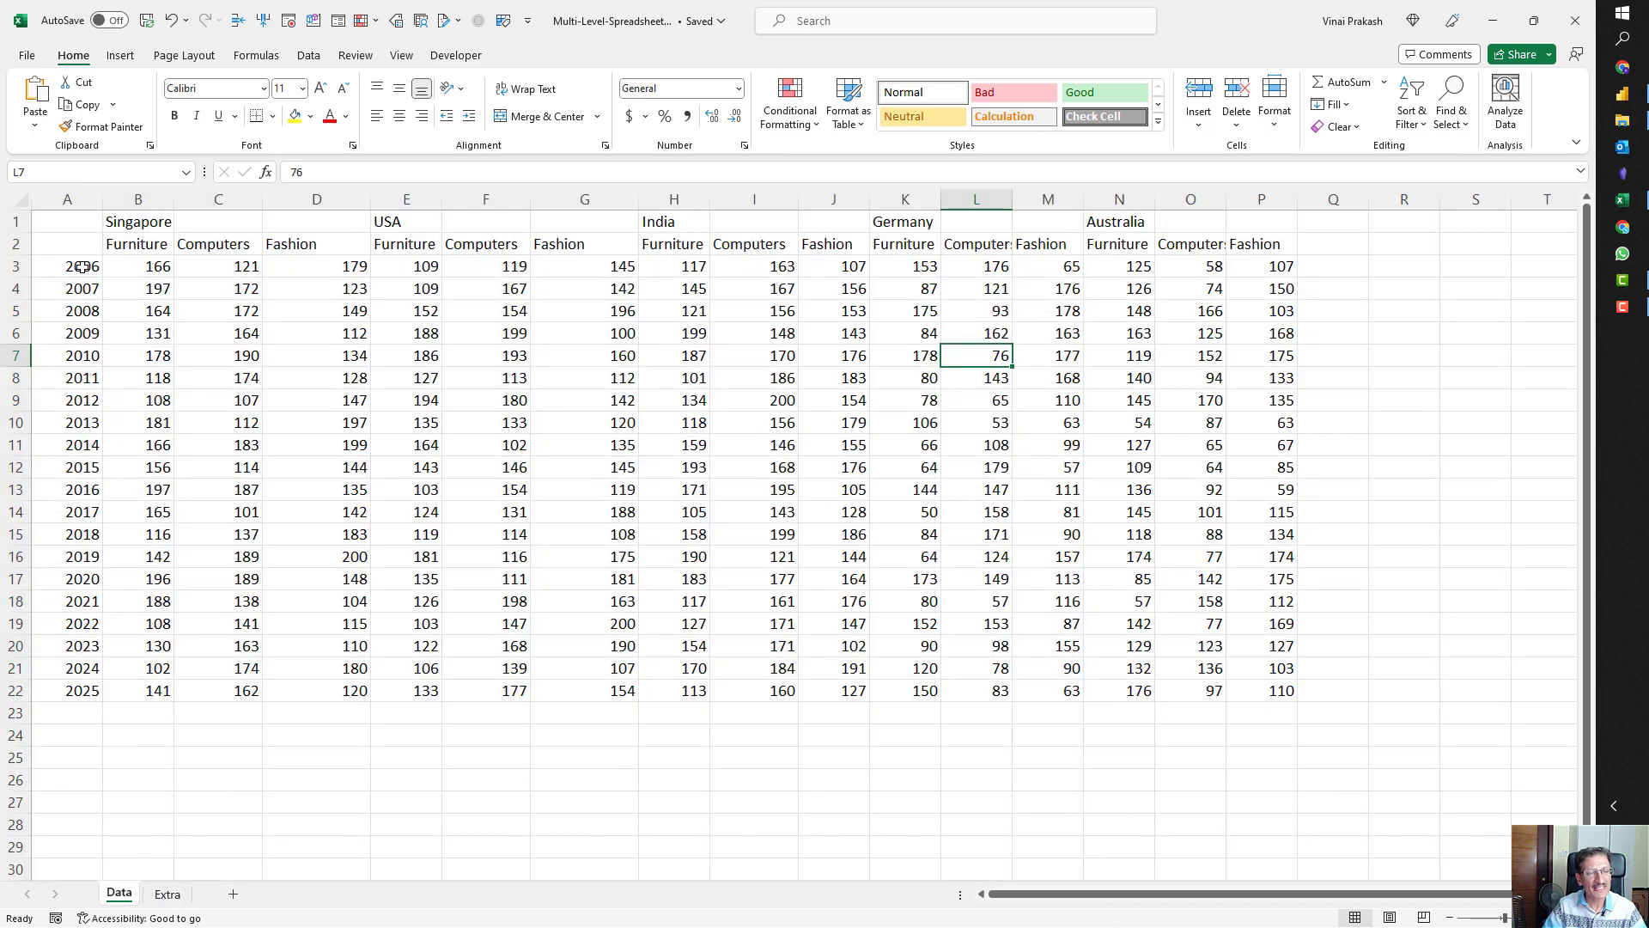
pyautogui.moveTo(82, 267); pyautogui.dragTo(81, 687)
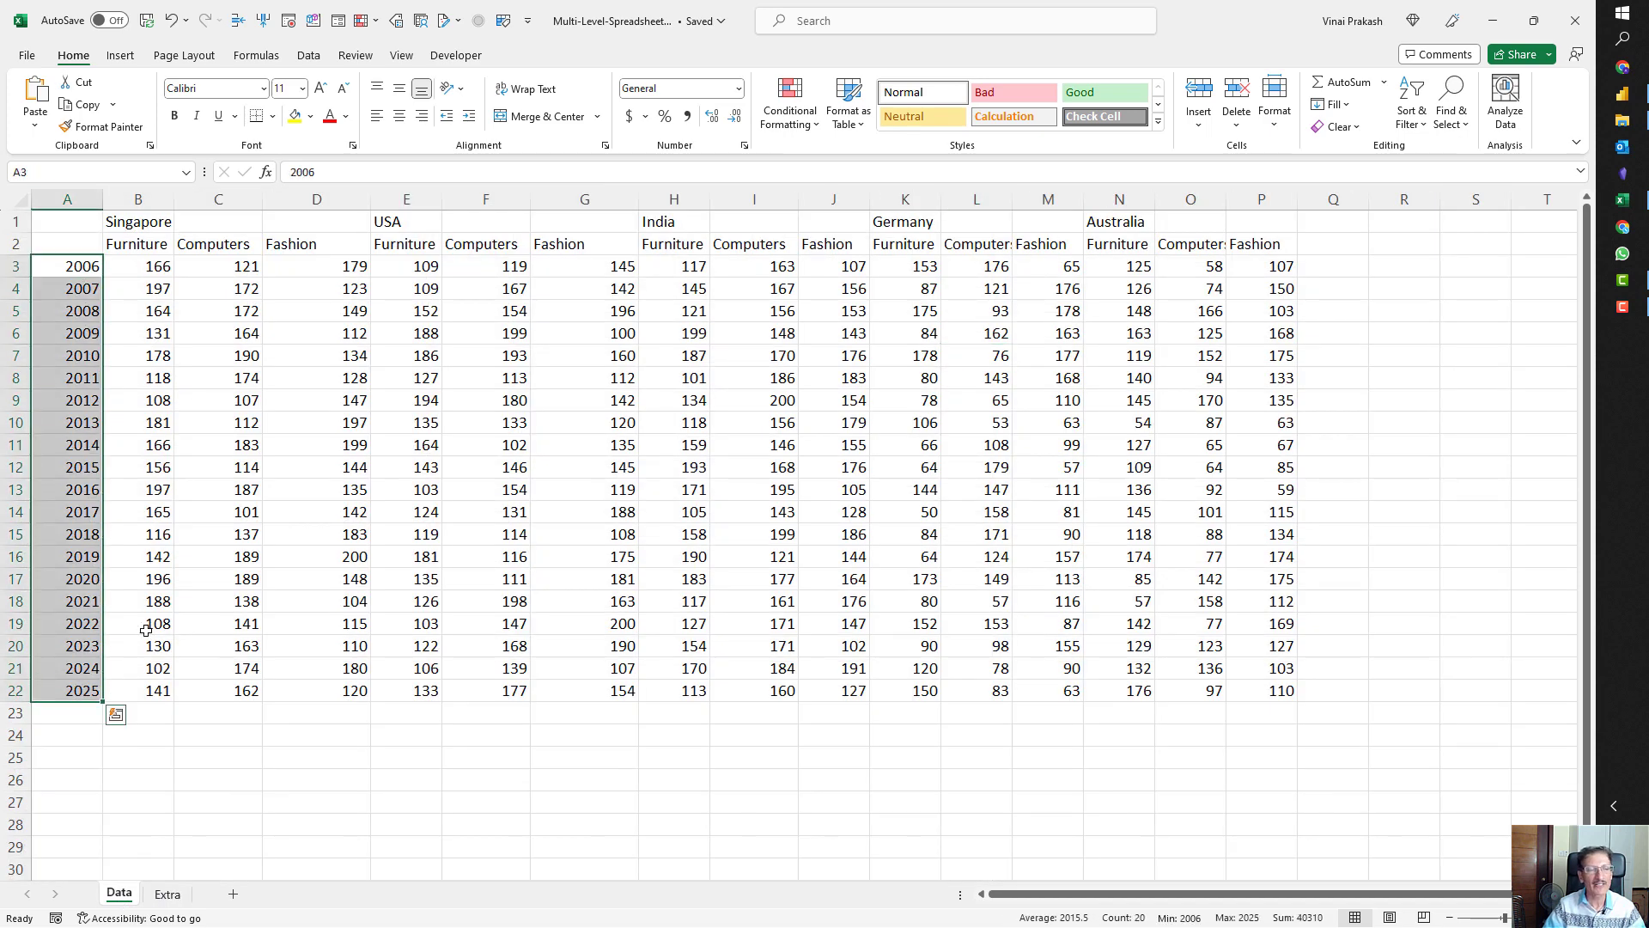
pyautogui.click(184, 618)
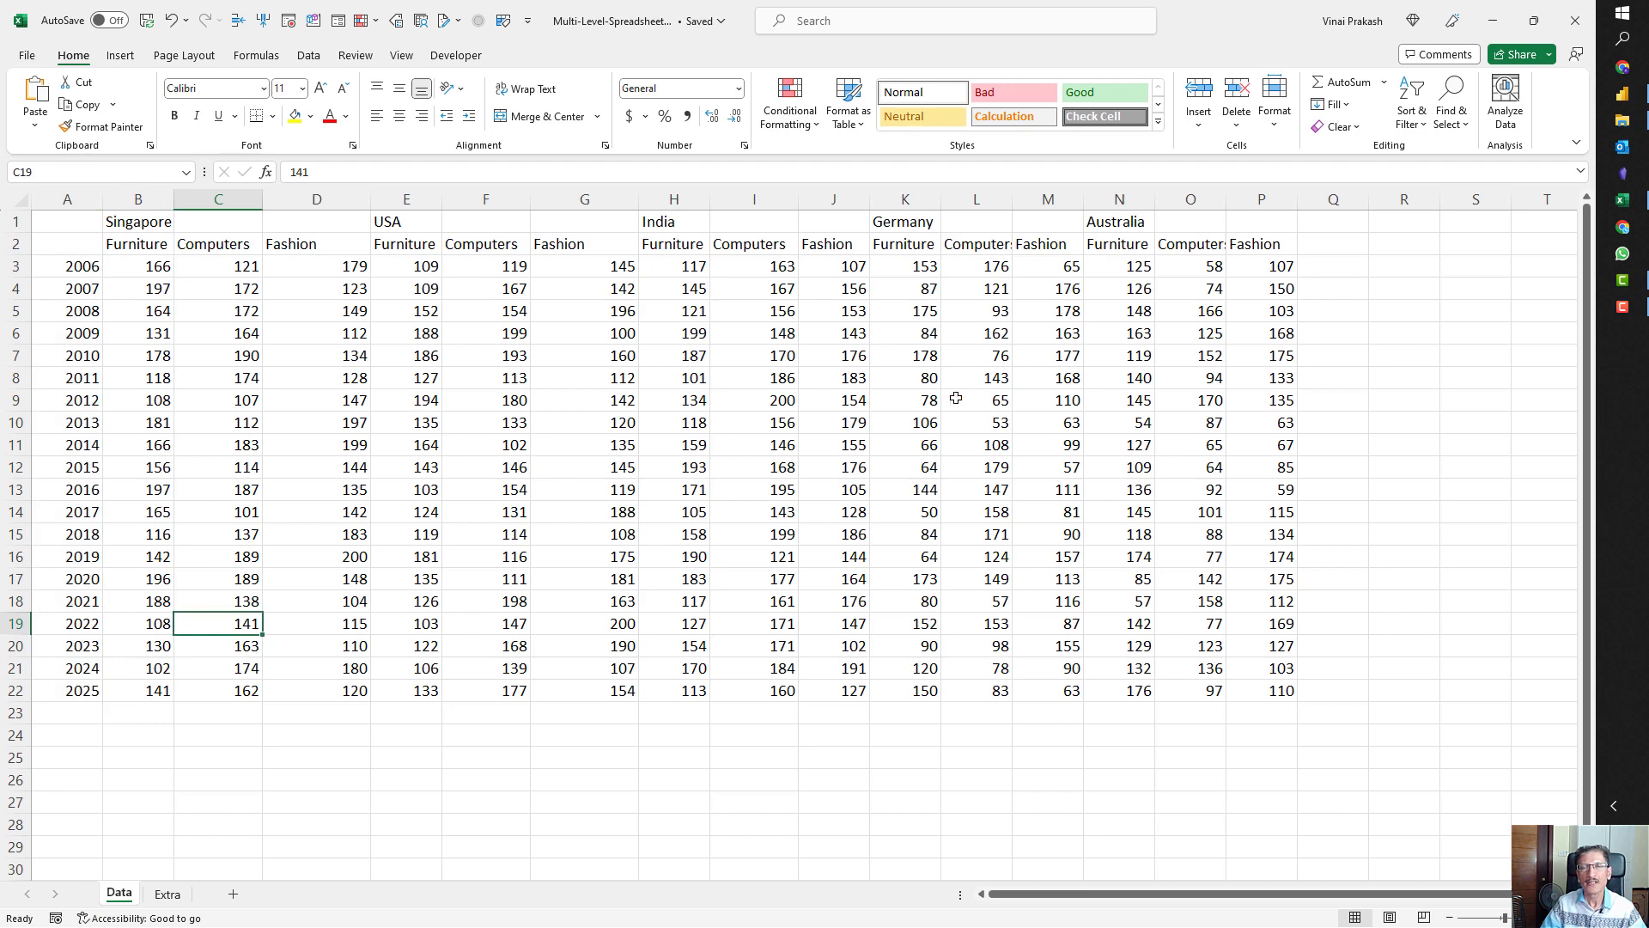
pyautogui.click(1120, 318)
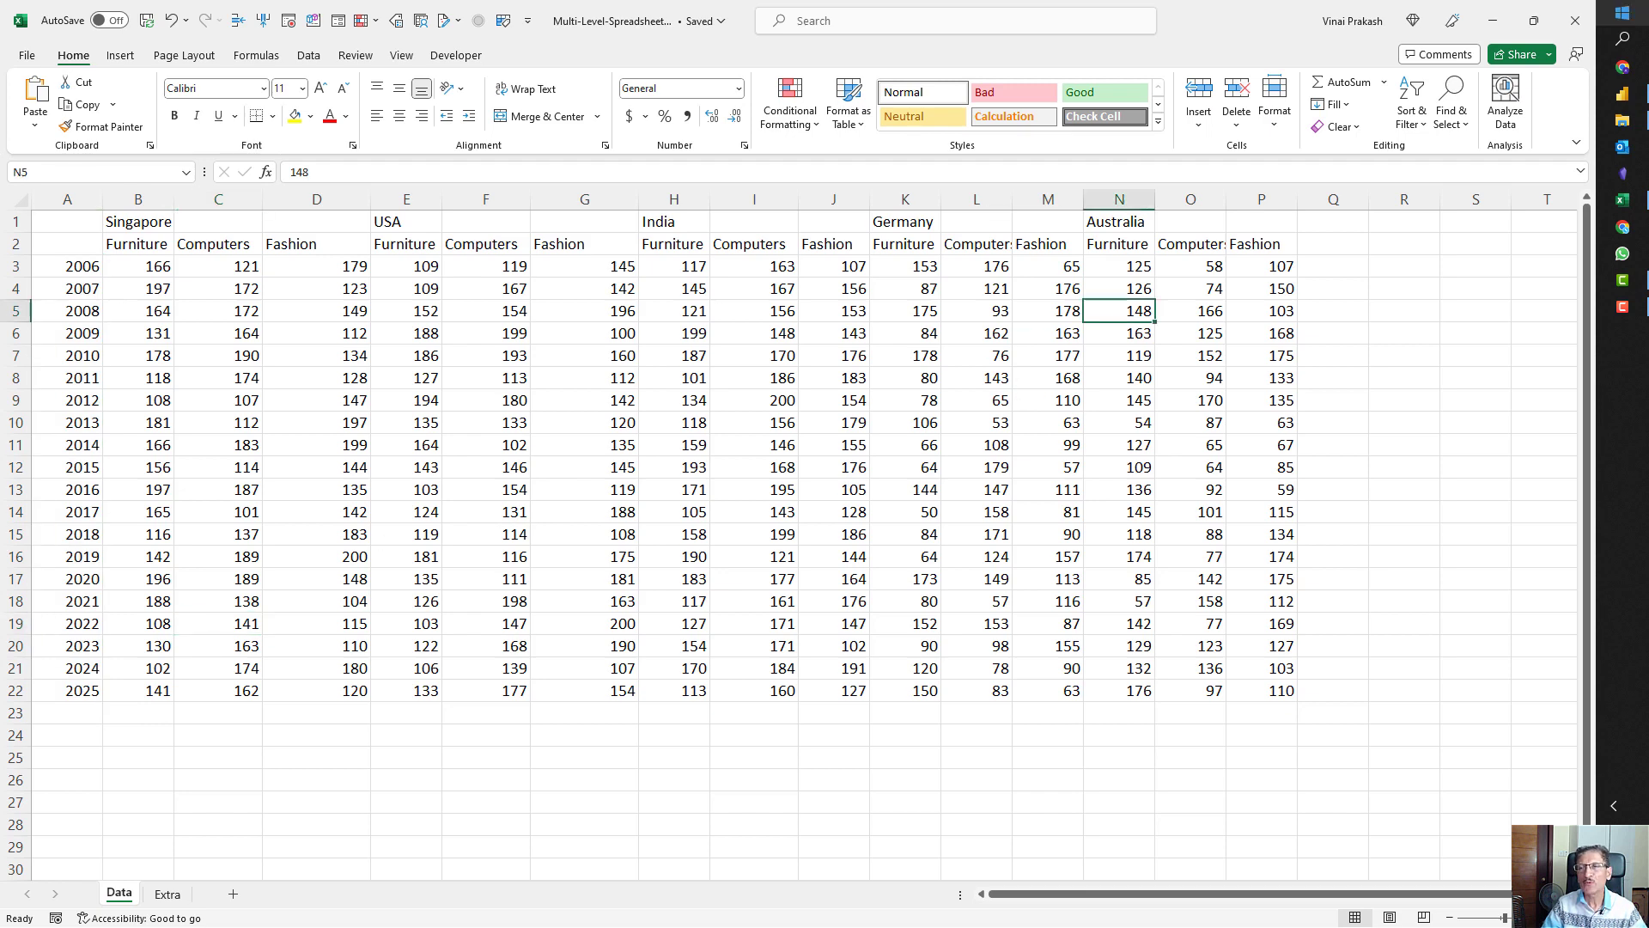
# - Close the Excel workbook, return to the Power BI report, and refresh its data
pyautogui.click(1569, 25)
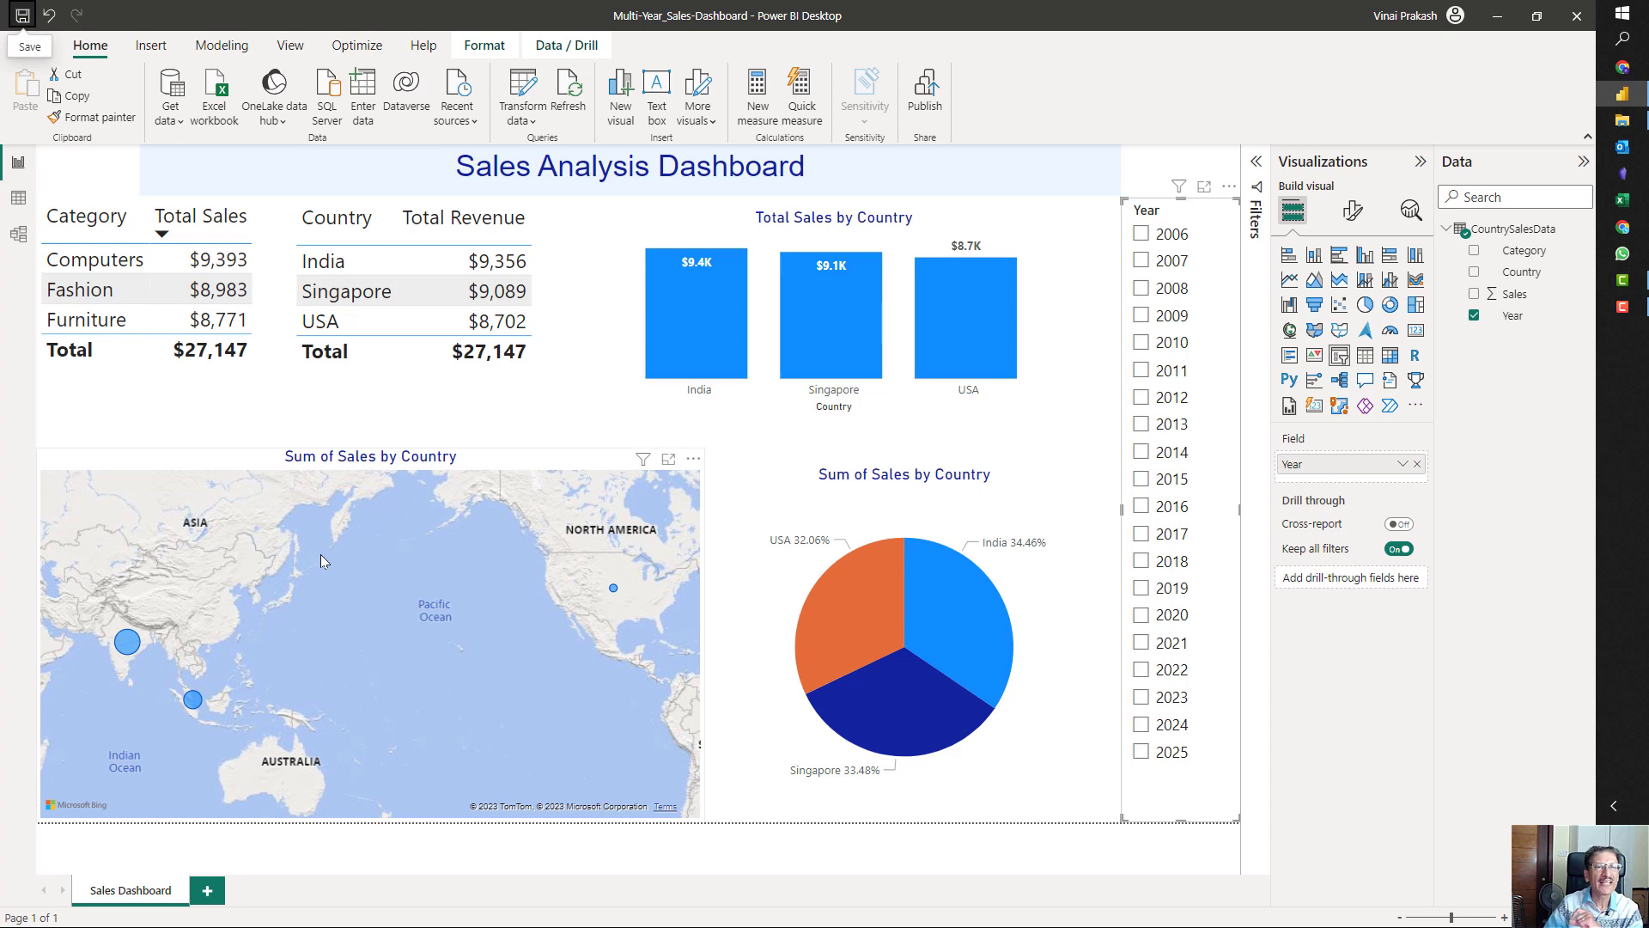
pyautogui.click(568, 92)
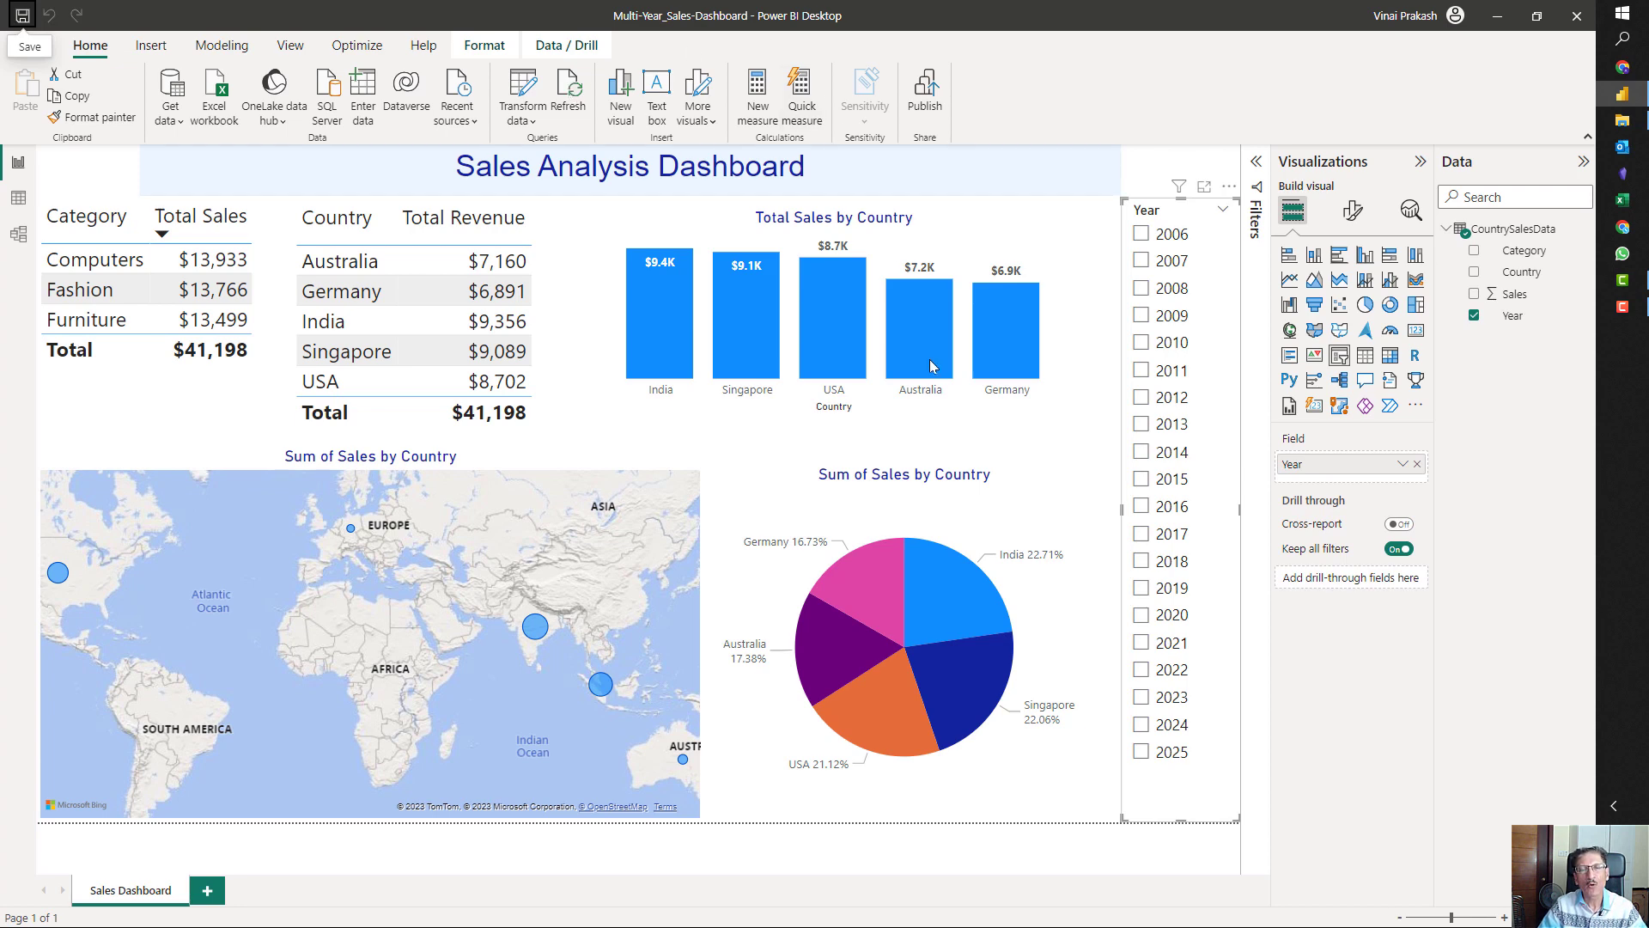
# - Check how the visuals respond to selecting Australia, Germany and the year 2015, and clear the chart and slicer selections
pyautogui.moveTo(1020, 357)
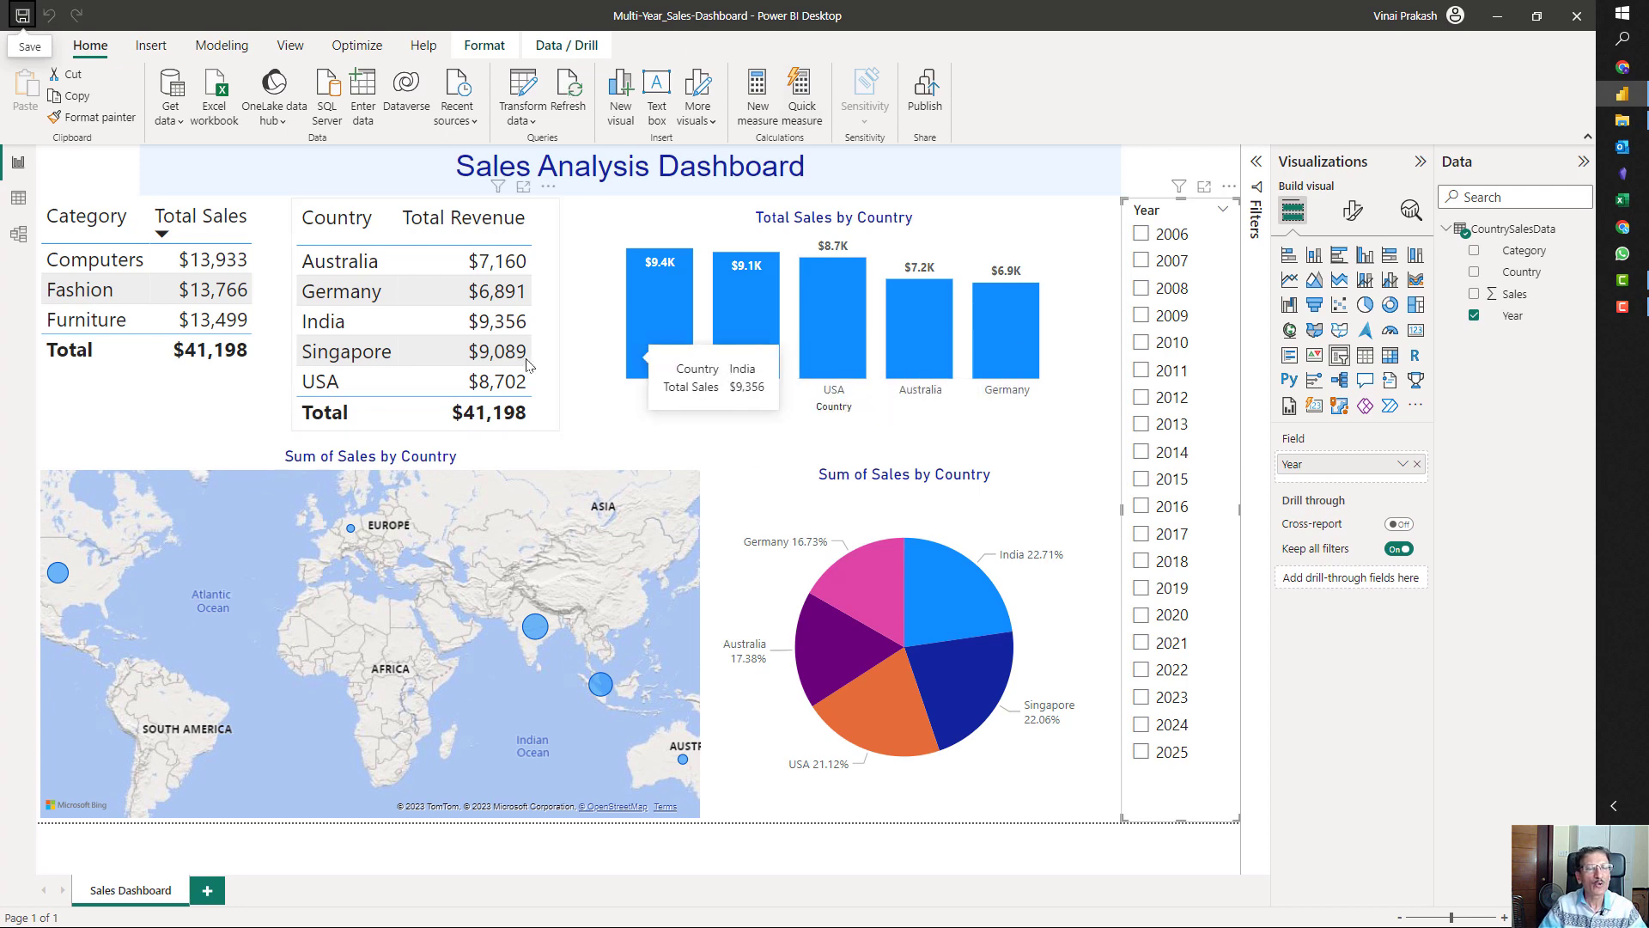
pyautogui.click(940, 353)
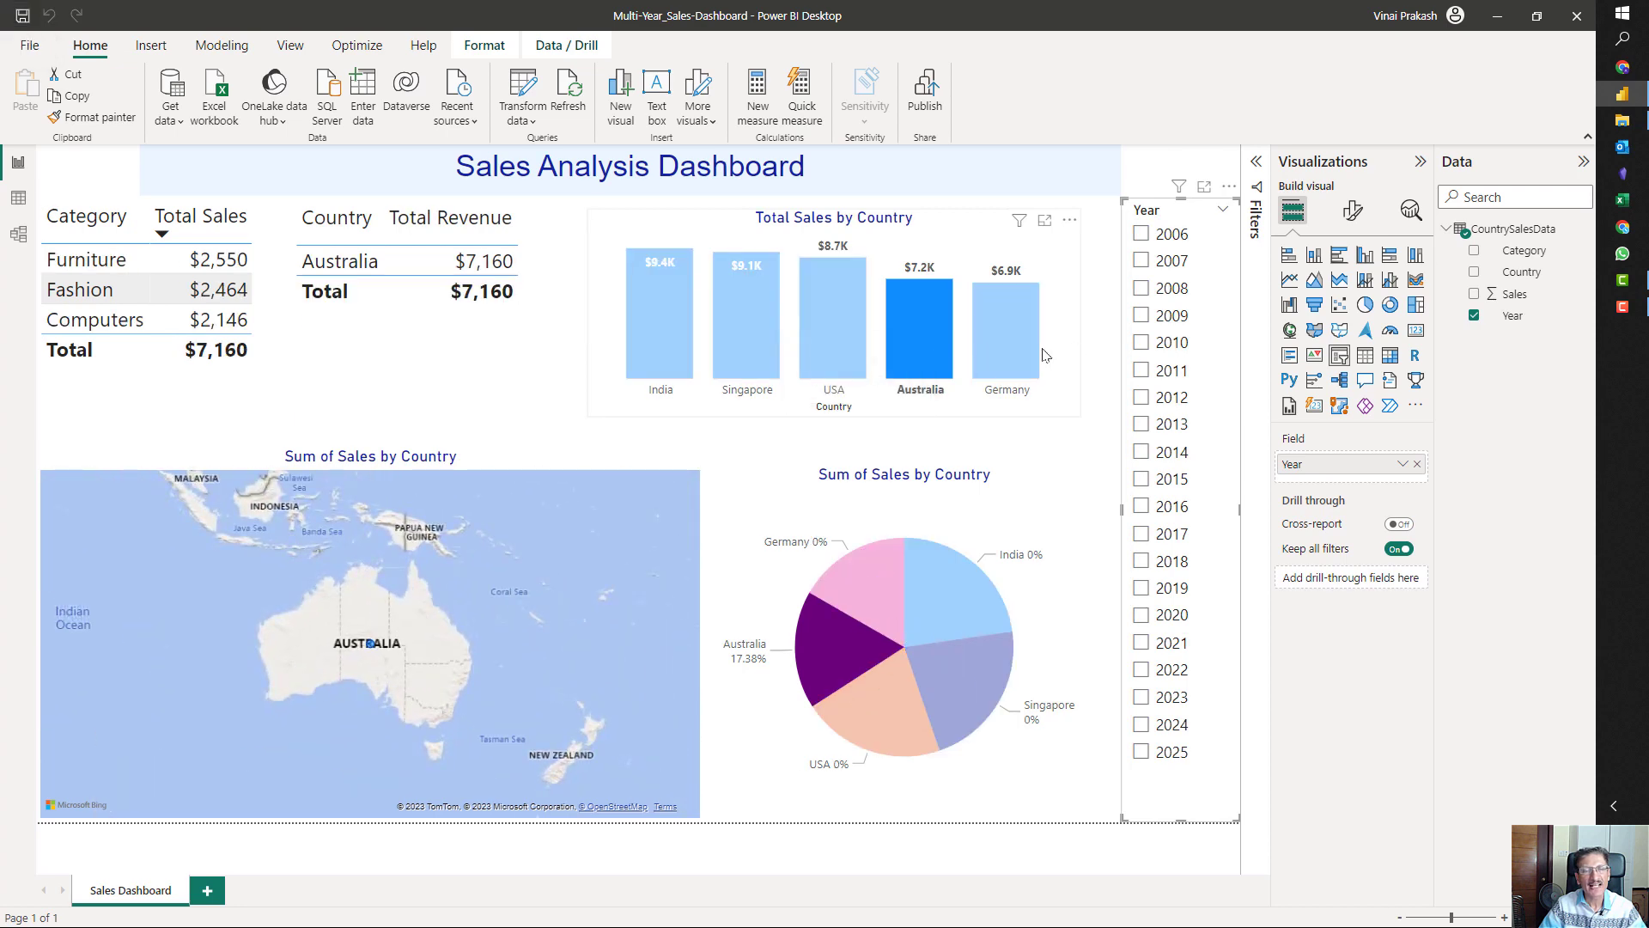
pyautogui.click(1045, 353)
pyautogui.click(1014, 352)
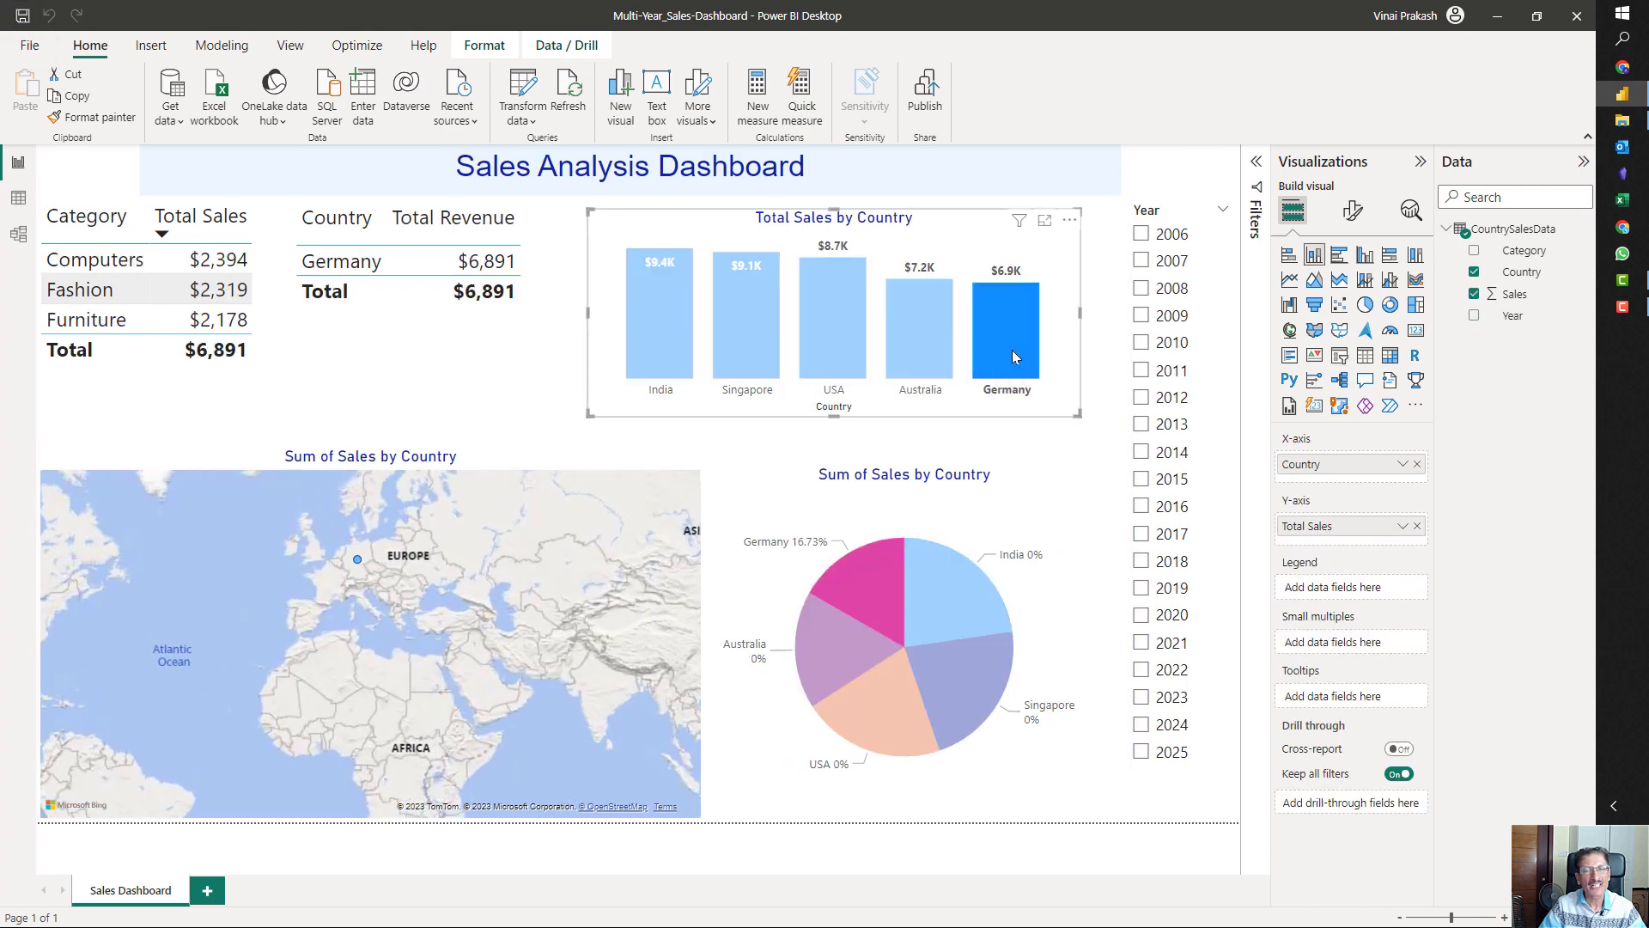
pyautogui.click(1140, 479)
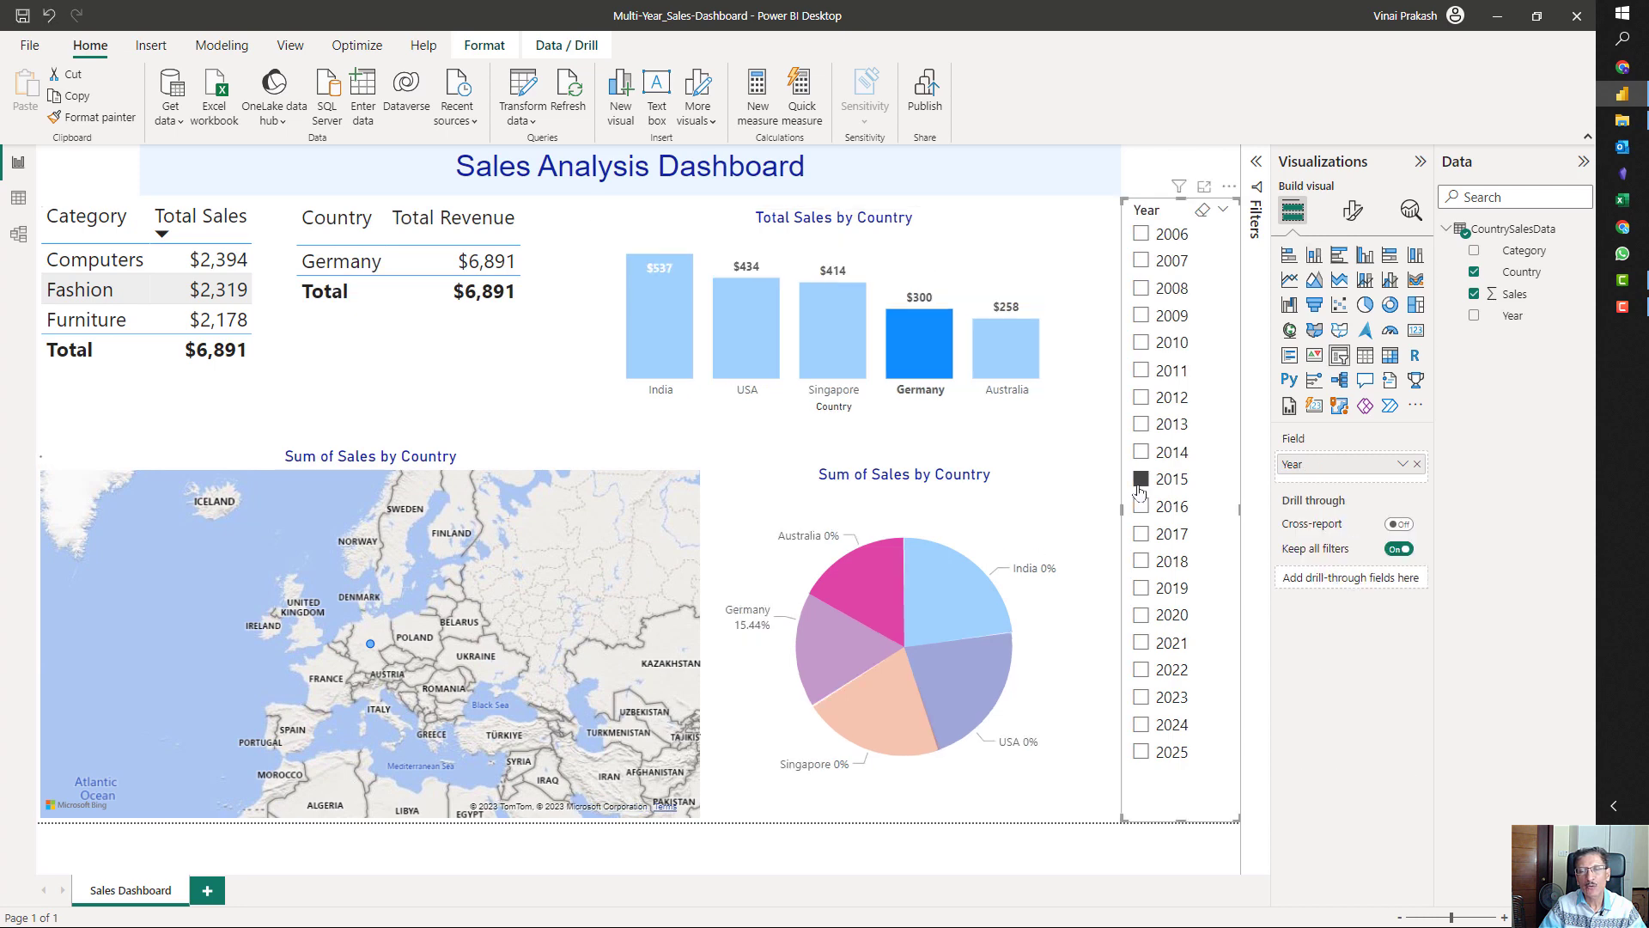
pyautogui.click(941, 363)
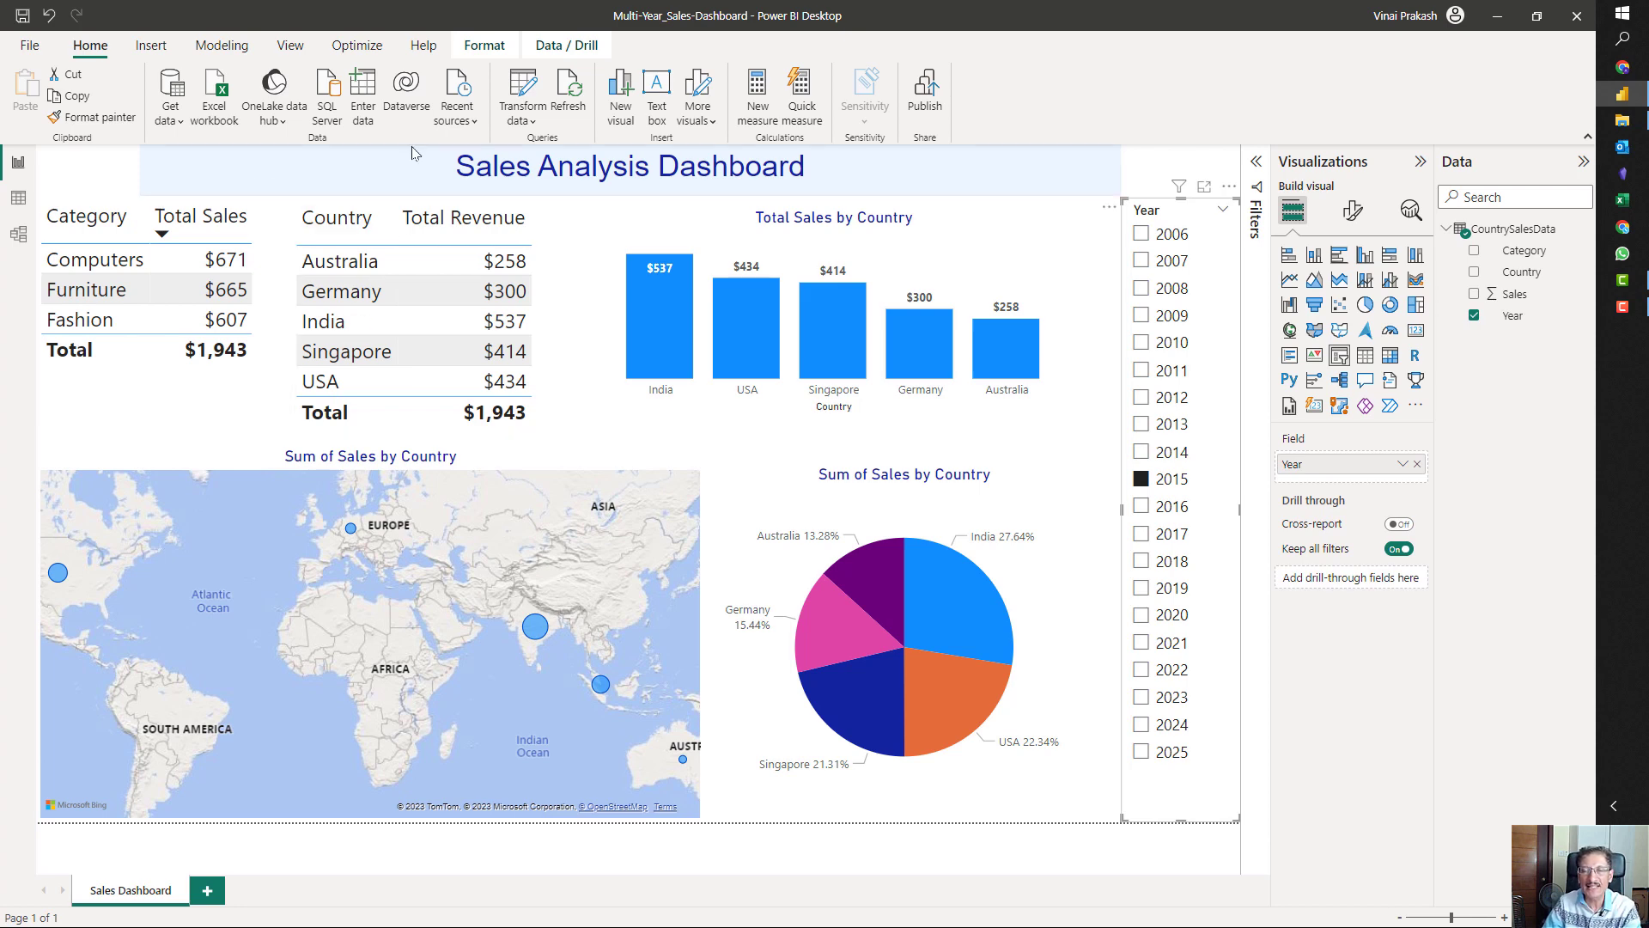
pyautogui.click(1141, 484)
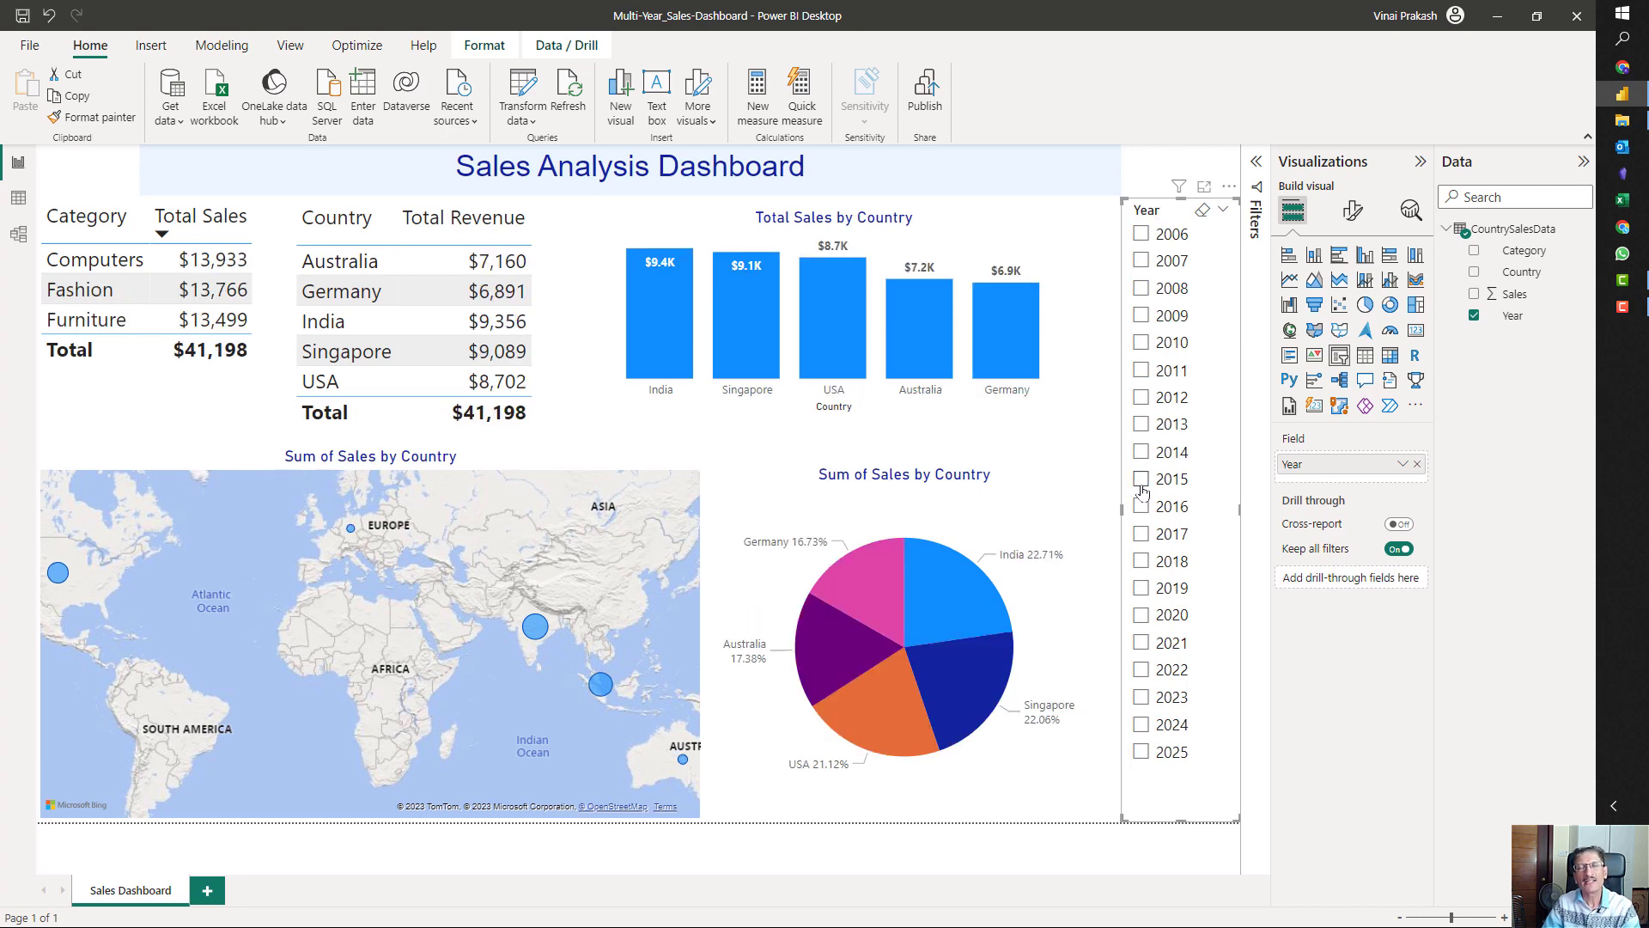